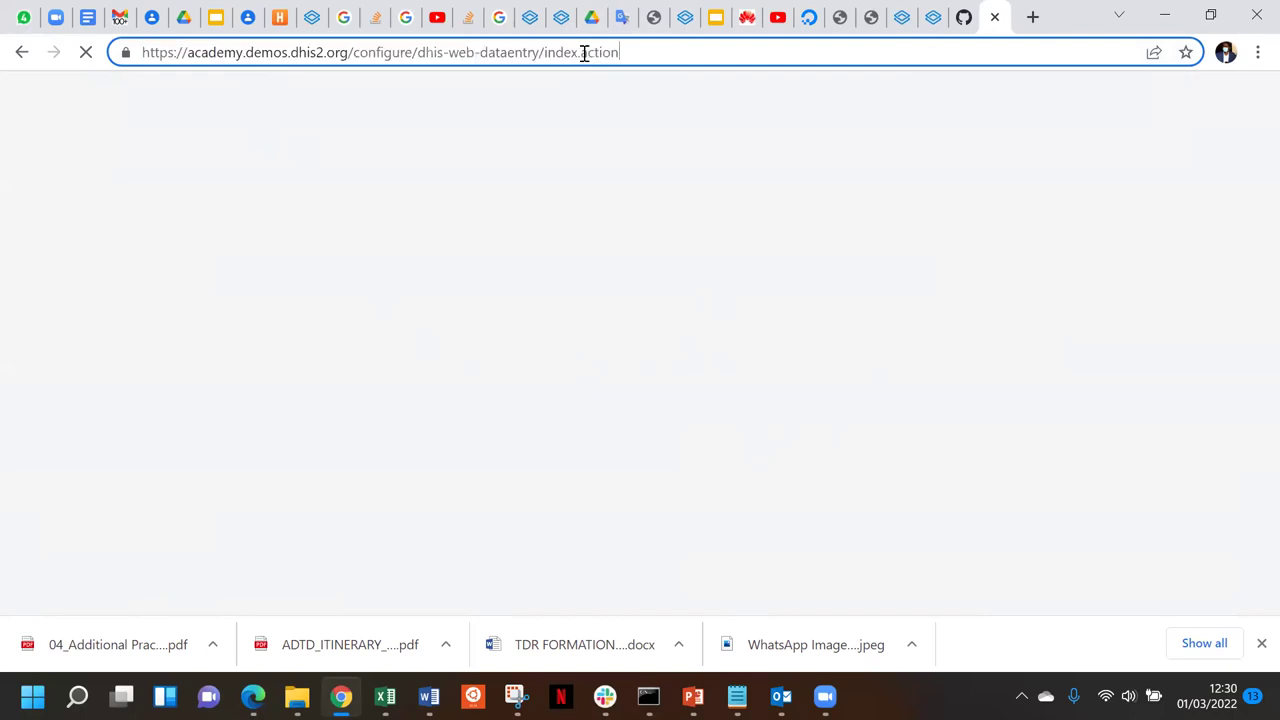
# Load the DHIS2 demo site at academy.demos.dhis2.org/configure and launch the Data Entry app
pyautogui.press('Return')
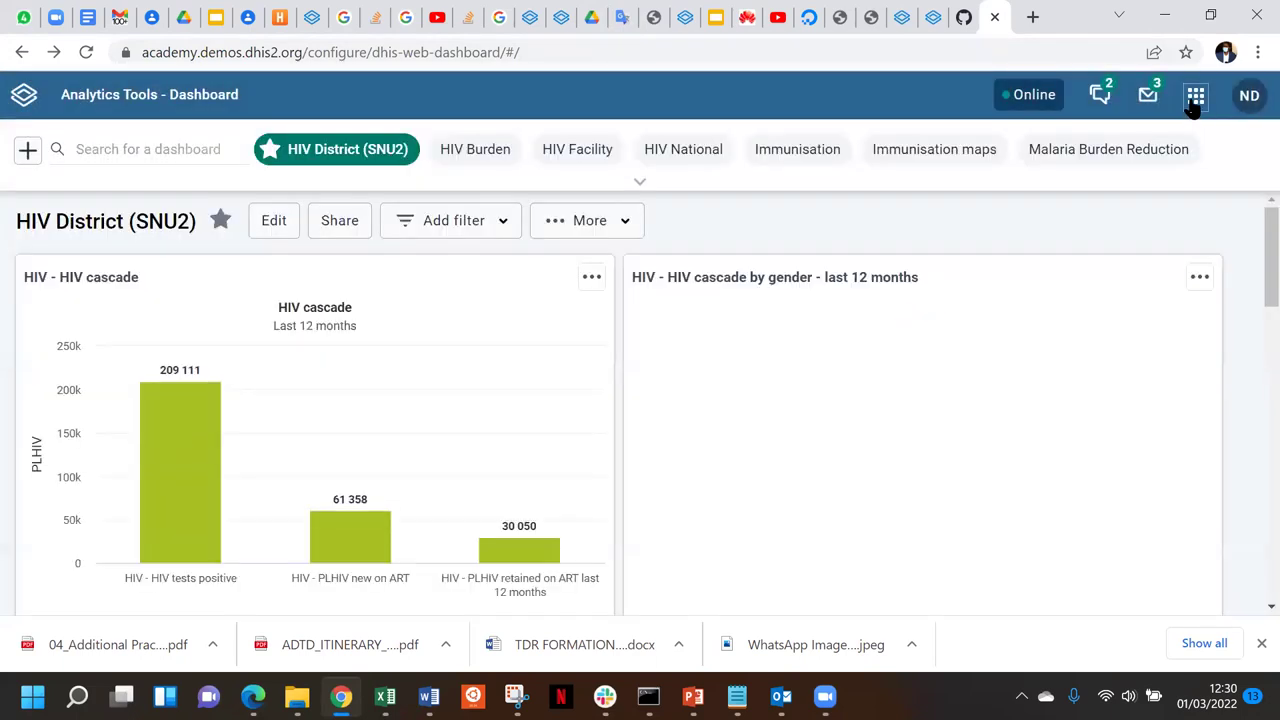
pyautogui.click(1194, 100)
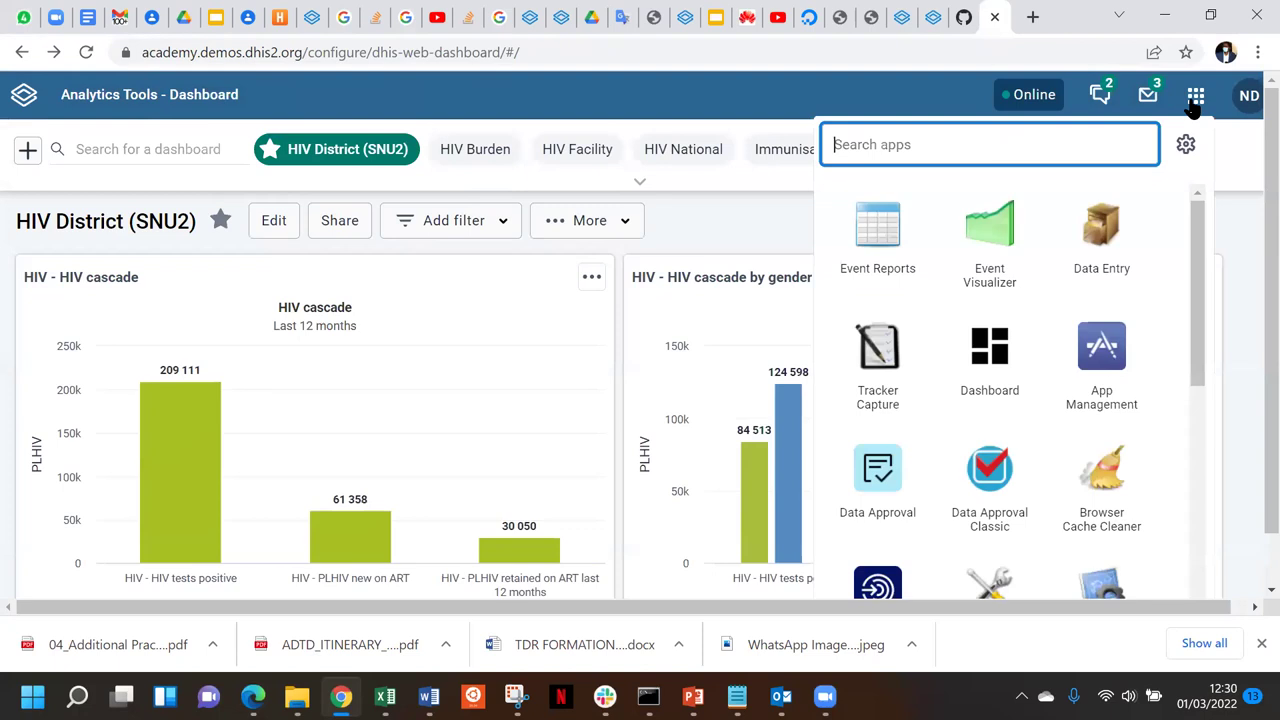
pyautogui.click(1107, 231)
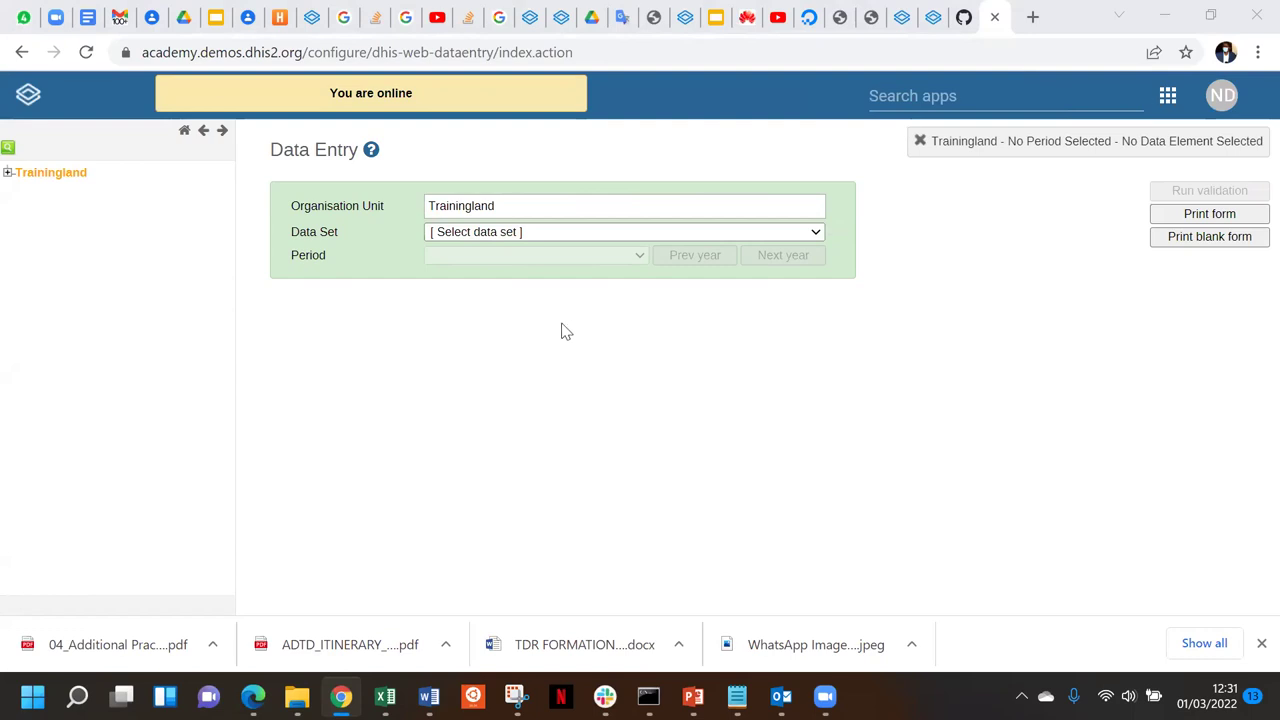
# Select Cardinal Hospital Gateway PHC, under Animal Region and Bird District, as the organisation unit
pyautogui.click(7, 175)
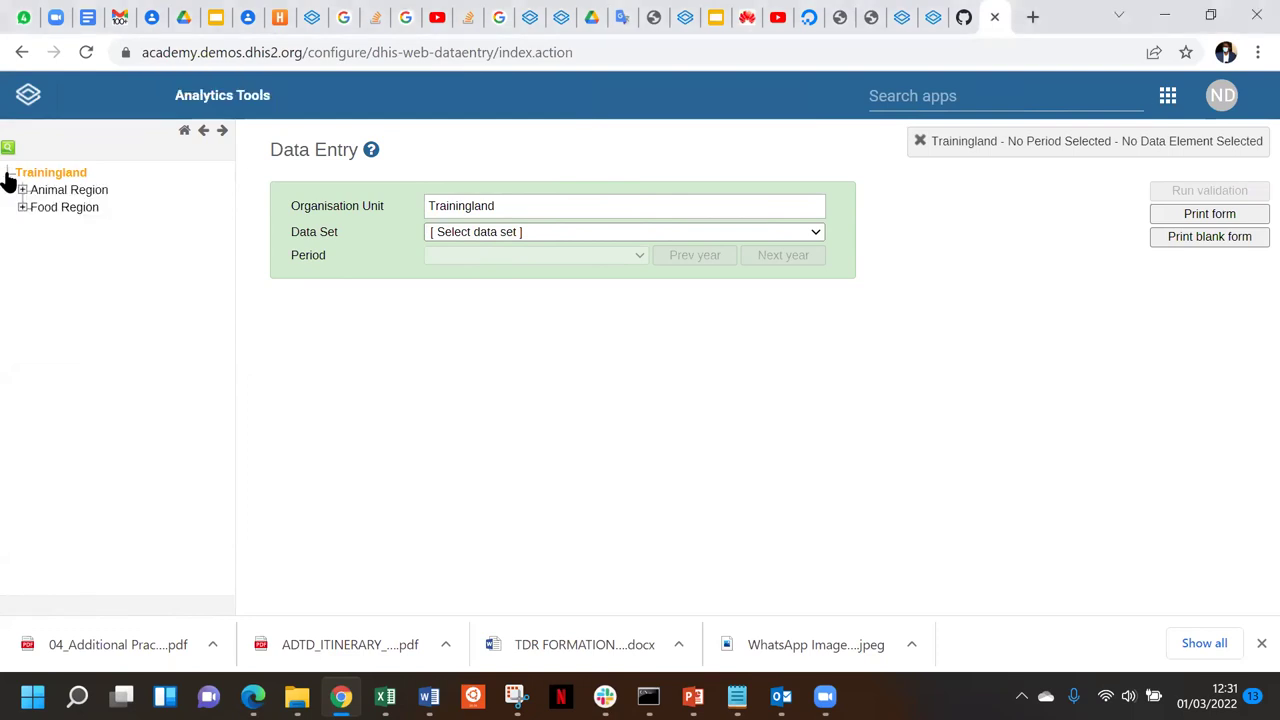
pyautogui.click(22, 190)
pyautogui.click(37, 207)
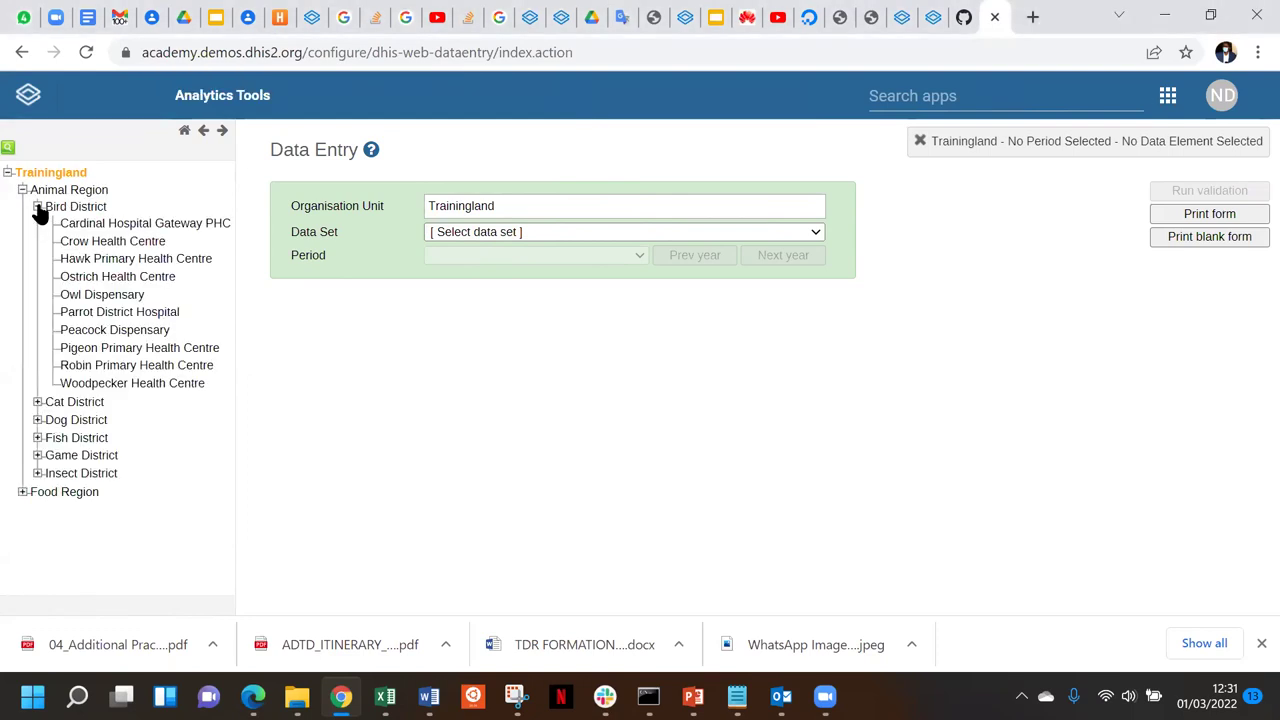
pyautogui.click(136, 226)
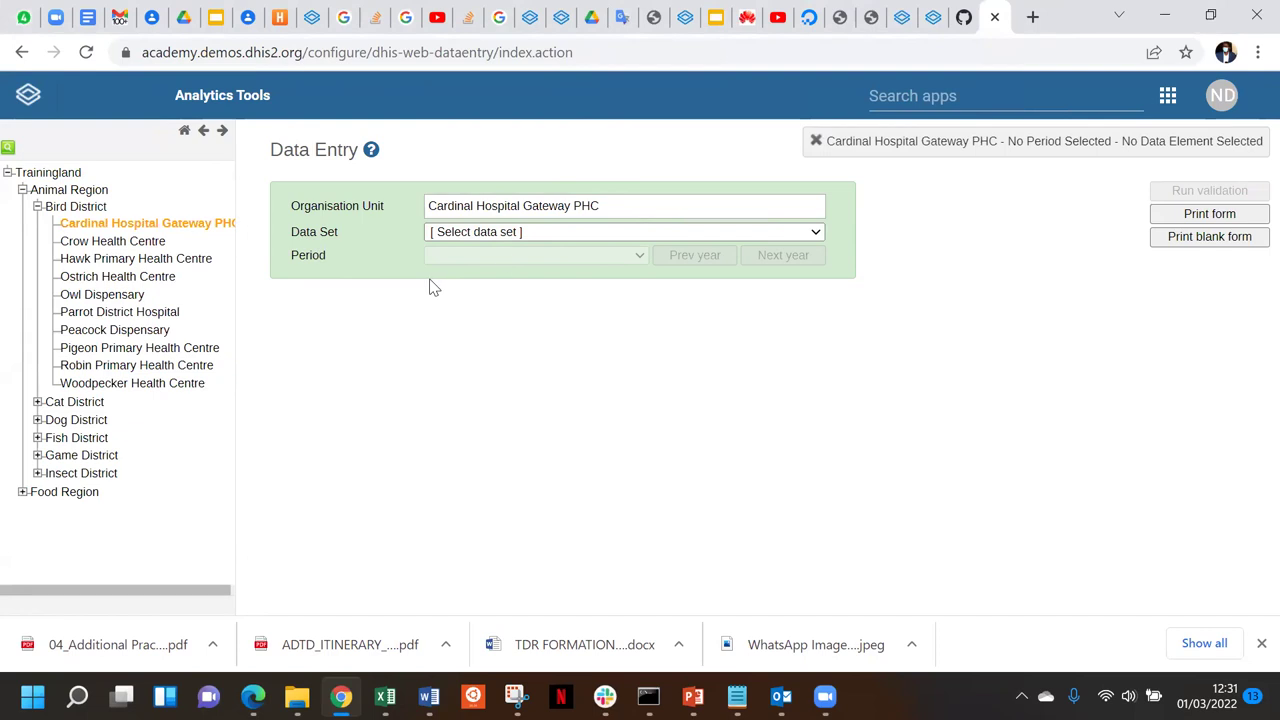
# Load the HIV Monthly data set for the March 2021 period
pyautogui.click(530, 233)
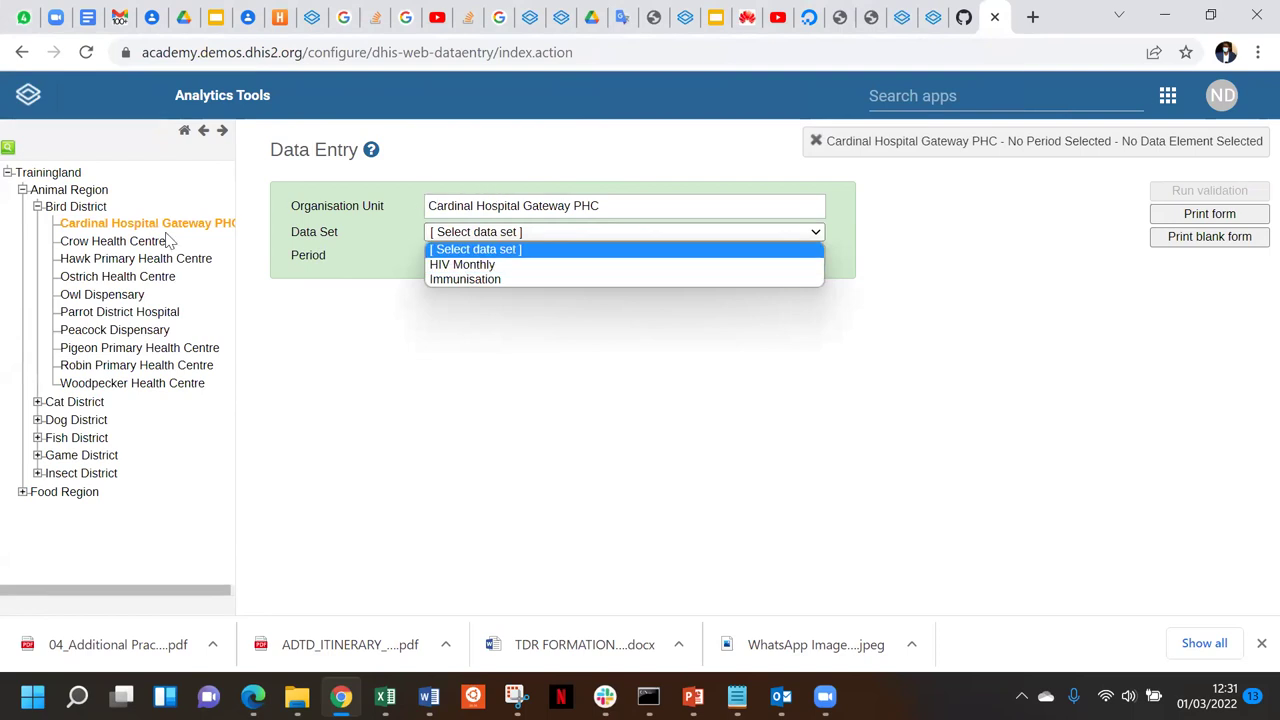
pyautogui.click(480, 266)
pyautogui.click(497, 257)
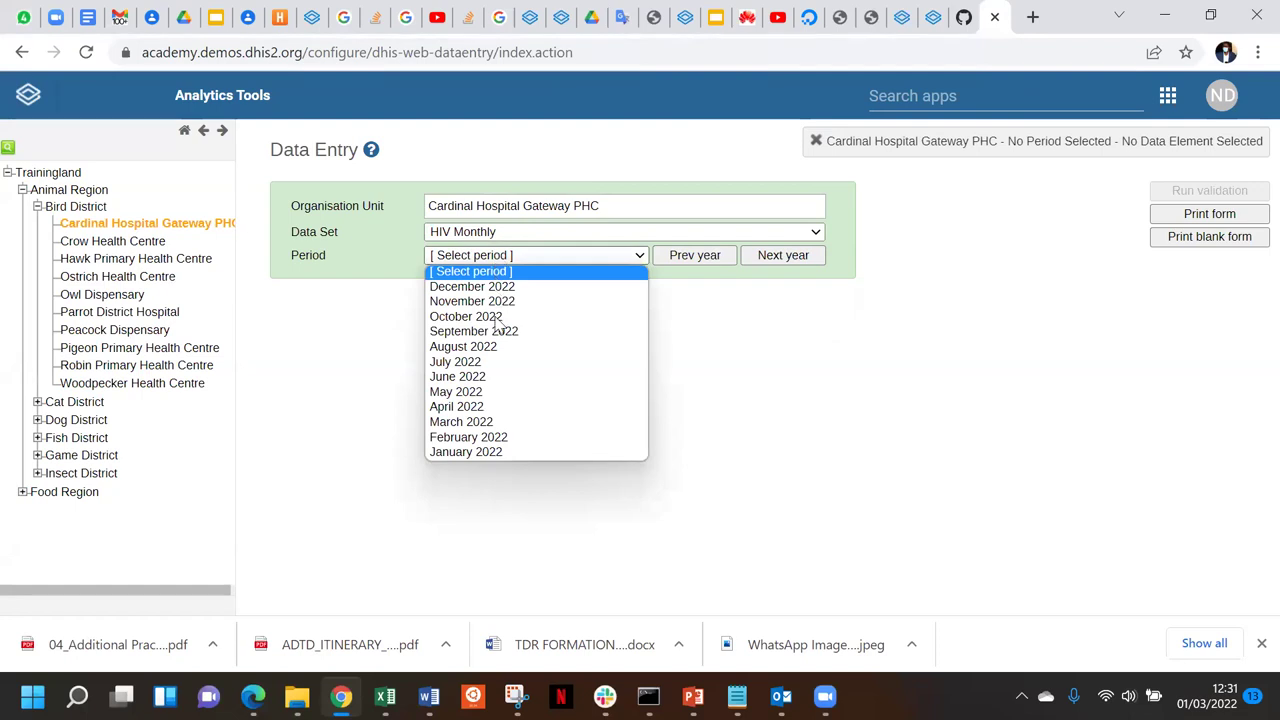
pyautogui.click(693, 253)
pyautogui.click(555, 255)
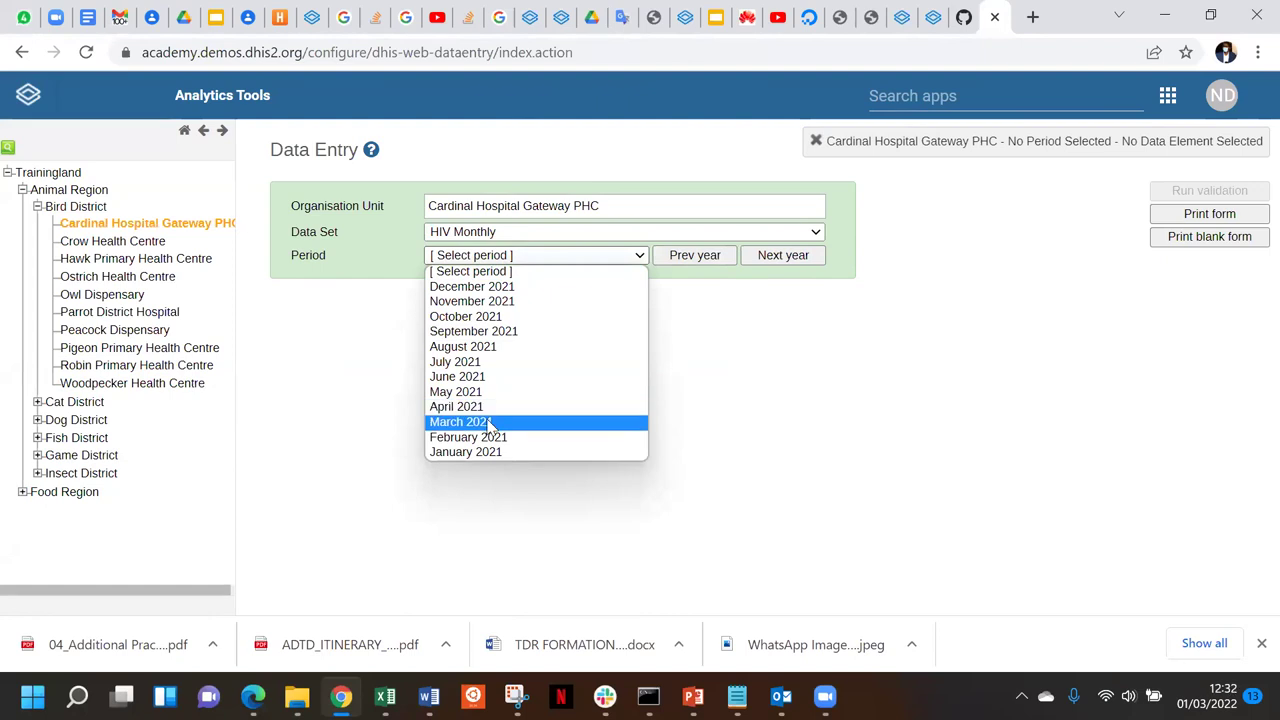
pyautogui.click(490, 423)
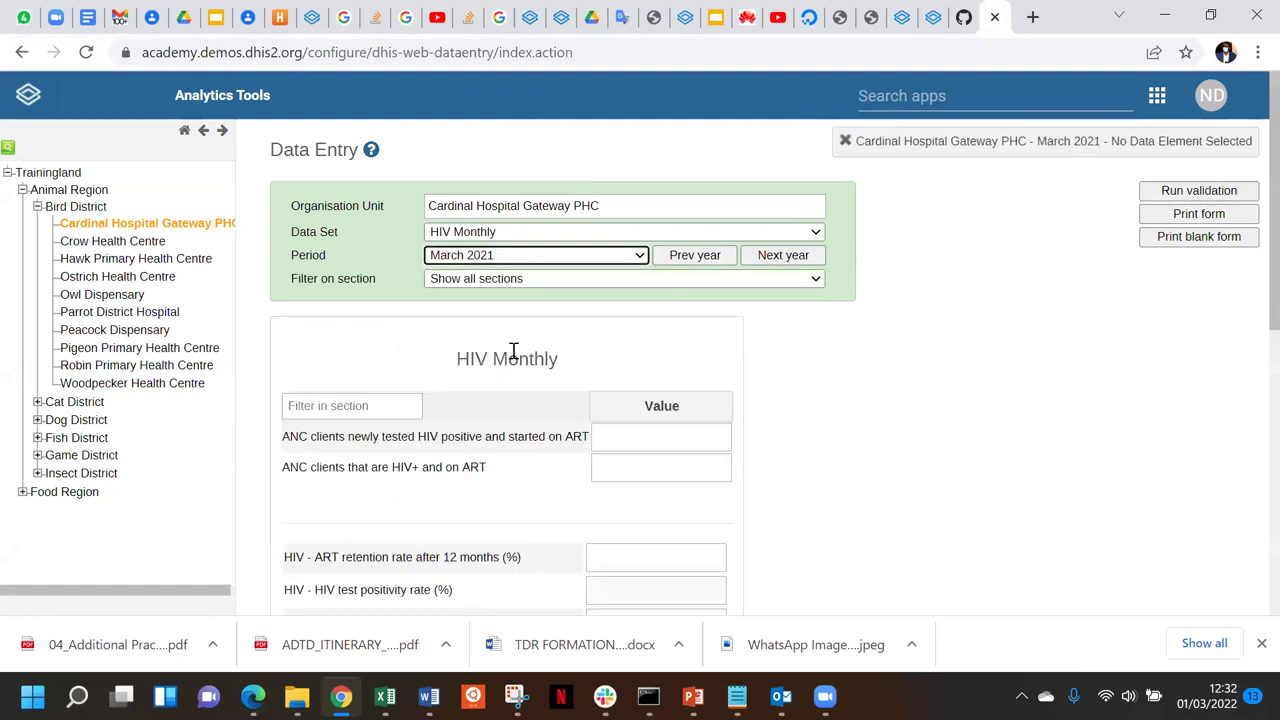
# Look through the HIV Monthly form and mark the data set as complete, confirming the completion
pyautogui.scroll(-4, 528, 340)
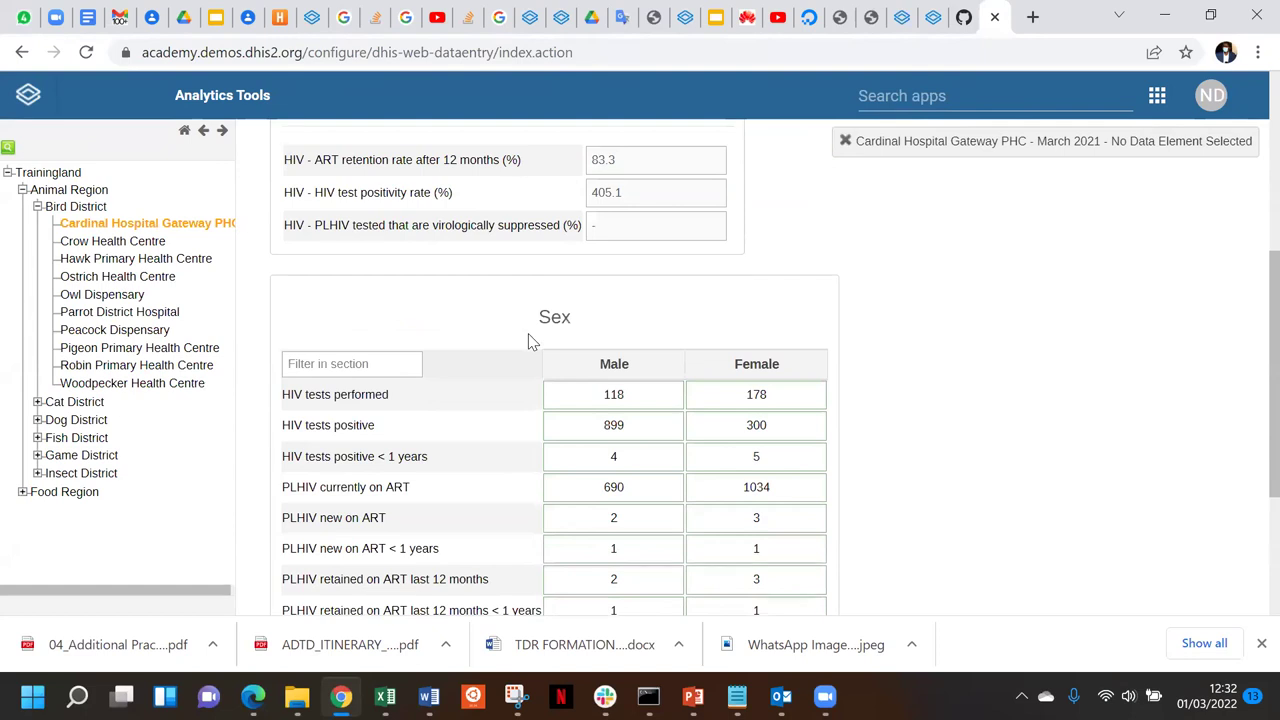
pyautogui.scroll(5, 530, 342)
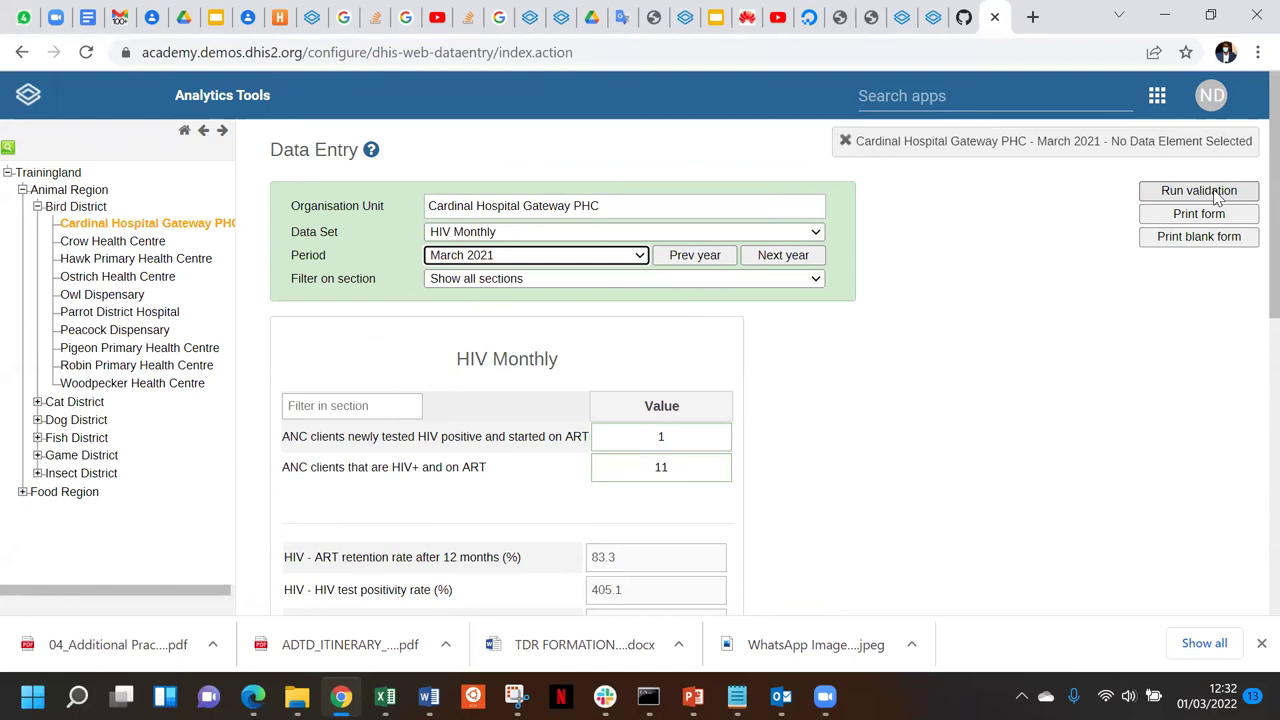
pyautogui.scroll(-2, 957, 360)
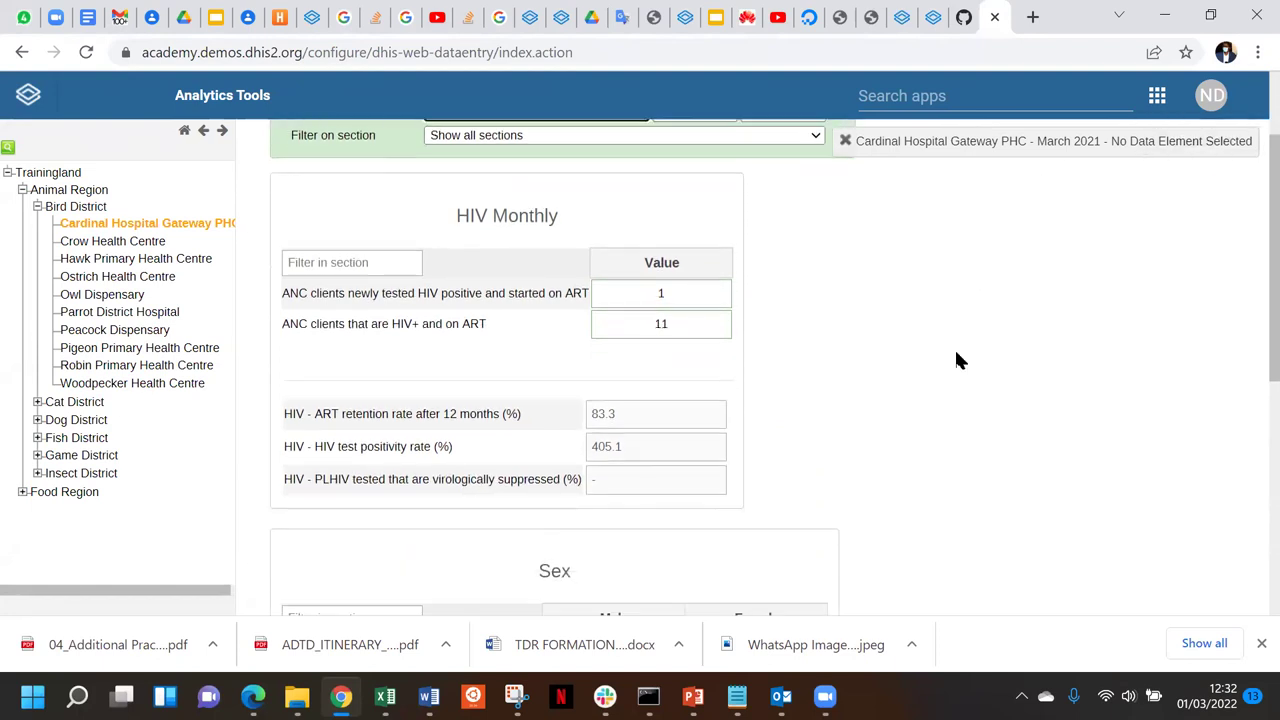
pyautogui.scroll(-5, 956, 355)
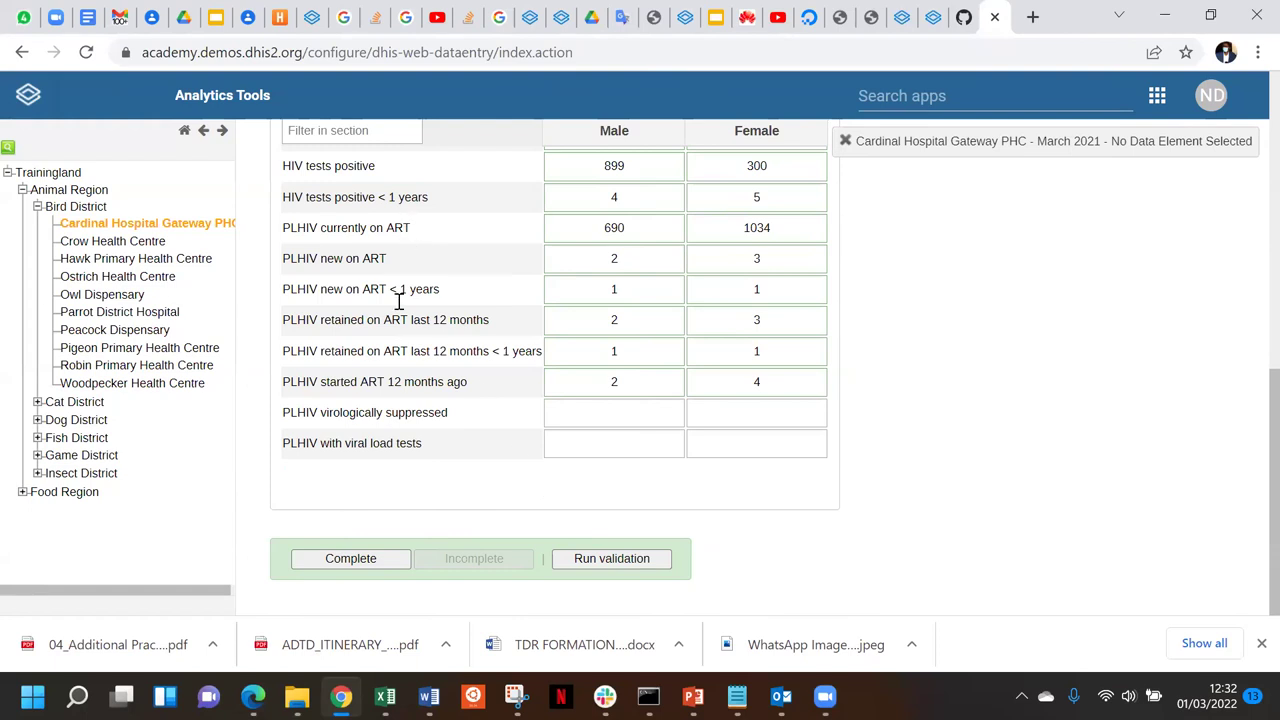
pyautogui.click(360, 560)
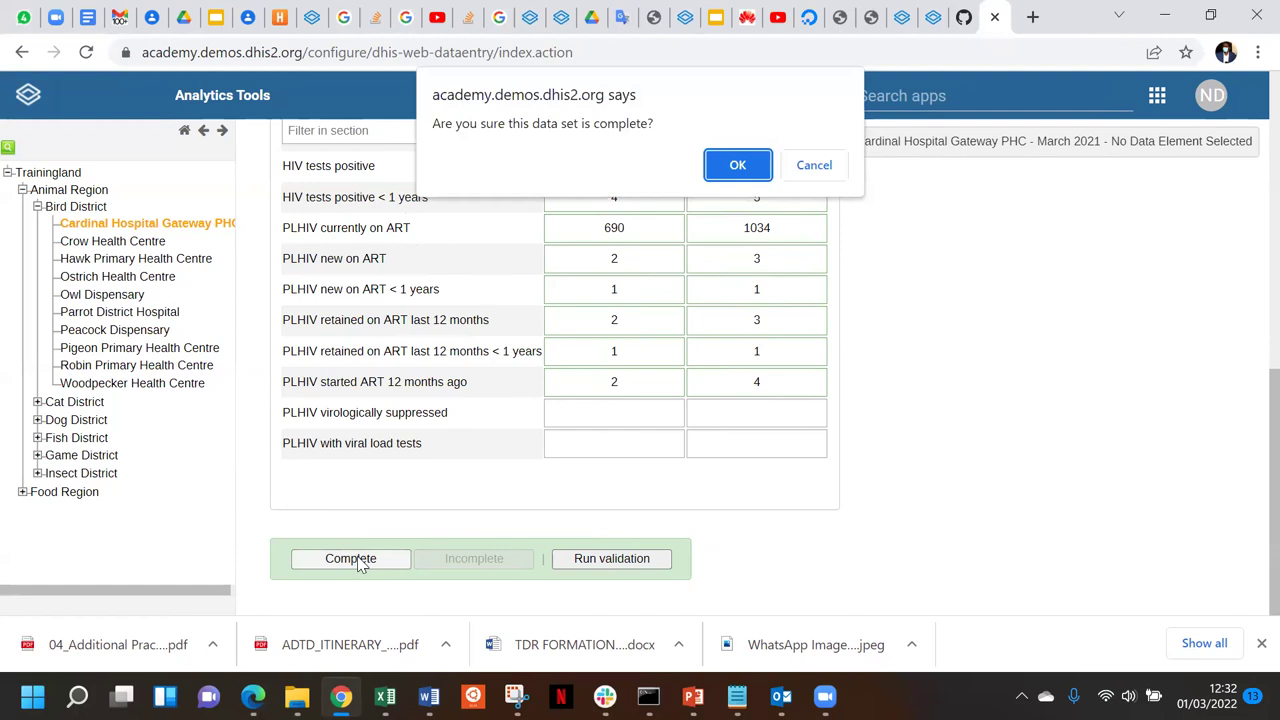
pyautogui.click(733, 167)
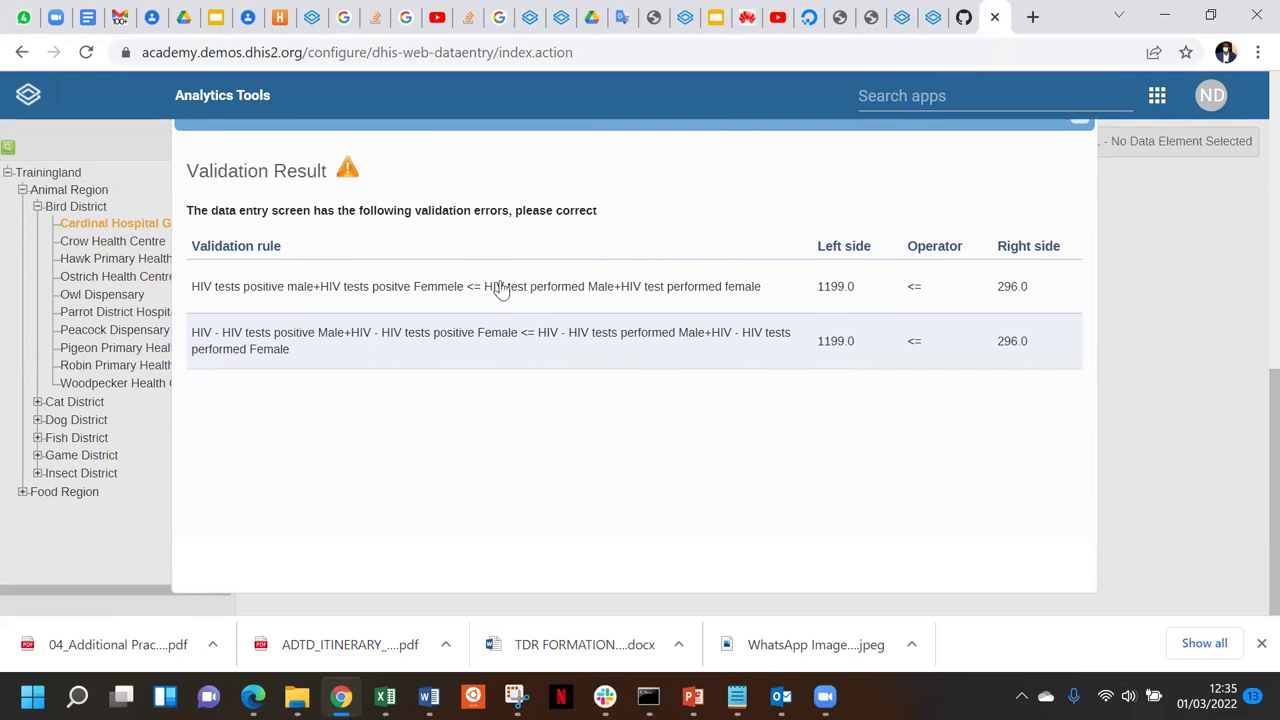
# Examine the validation rules and their left and right side values in the validation result, and close it
pyautogui.scroll(2, 414, 206)
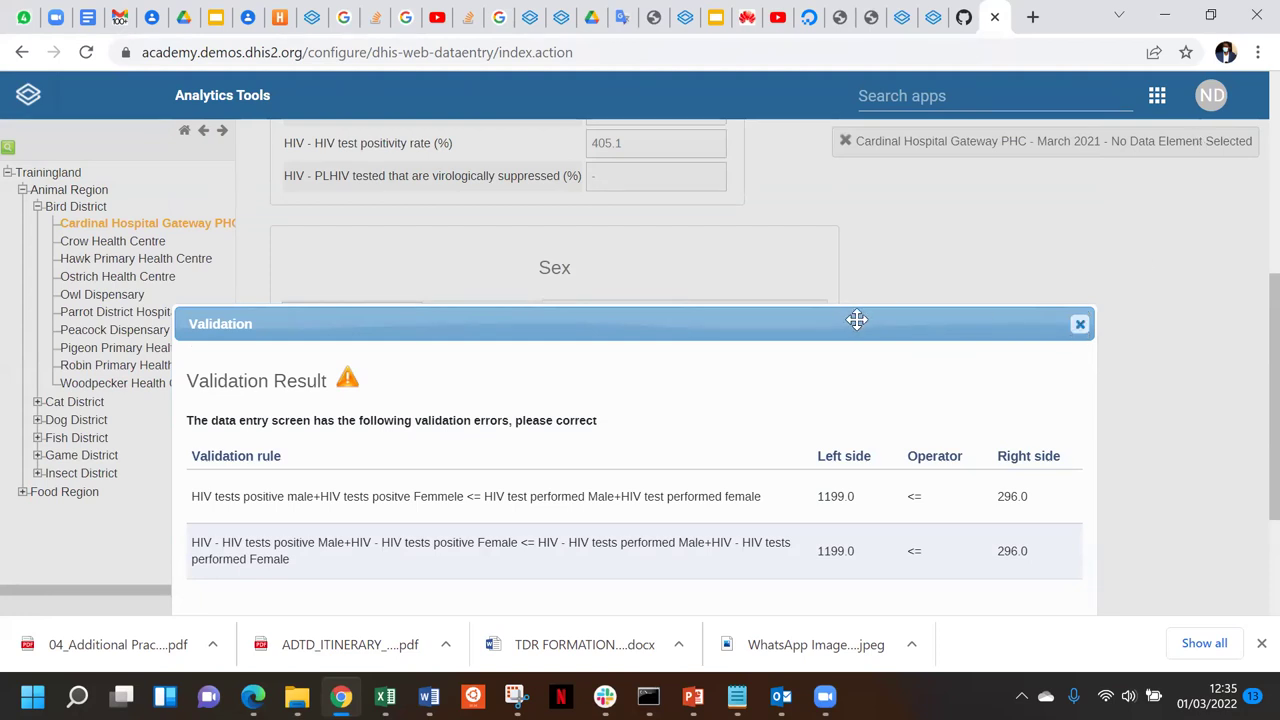
pyautogui.moveTo(857, 319); pyautogui.dragTo(838, 170)
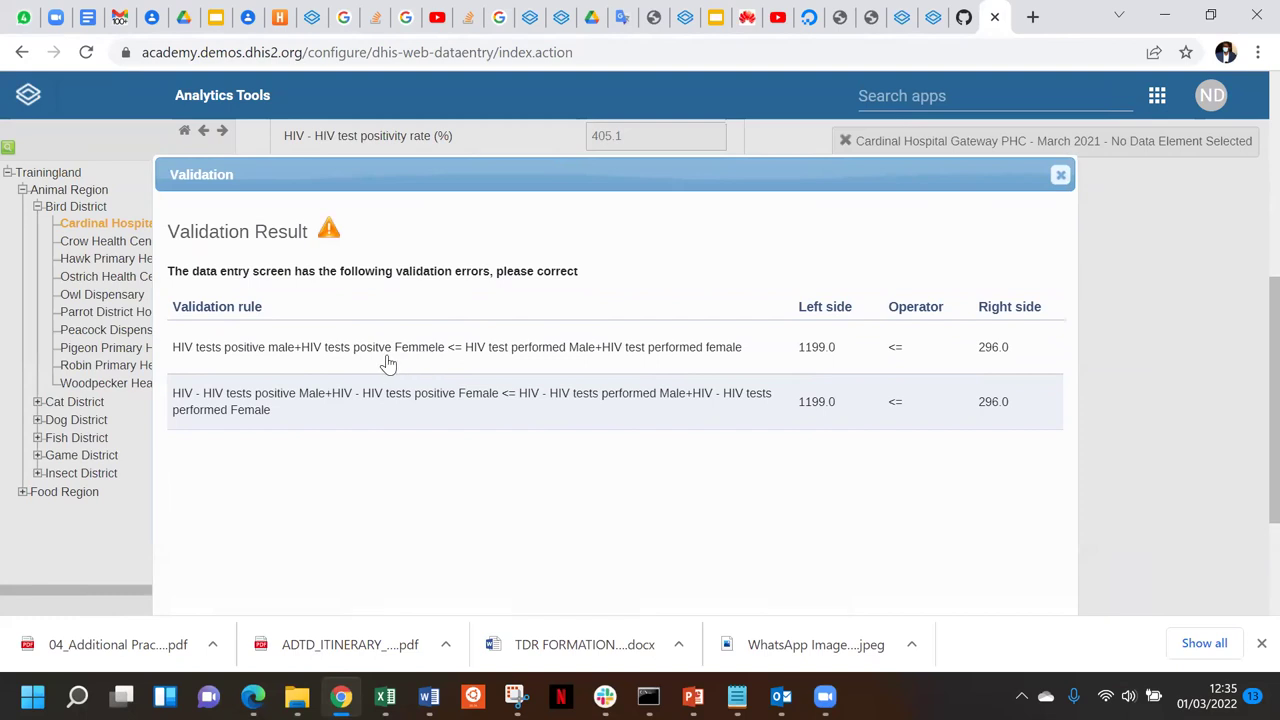
pyautogui.click(1061, 175)
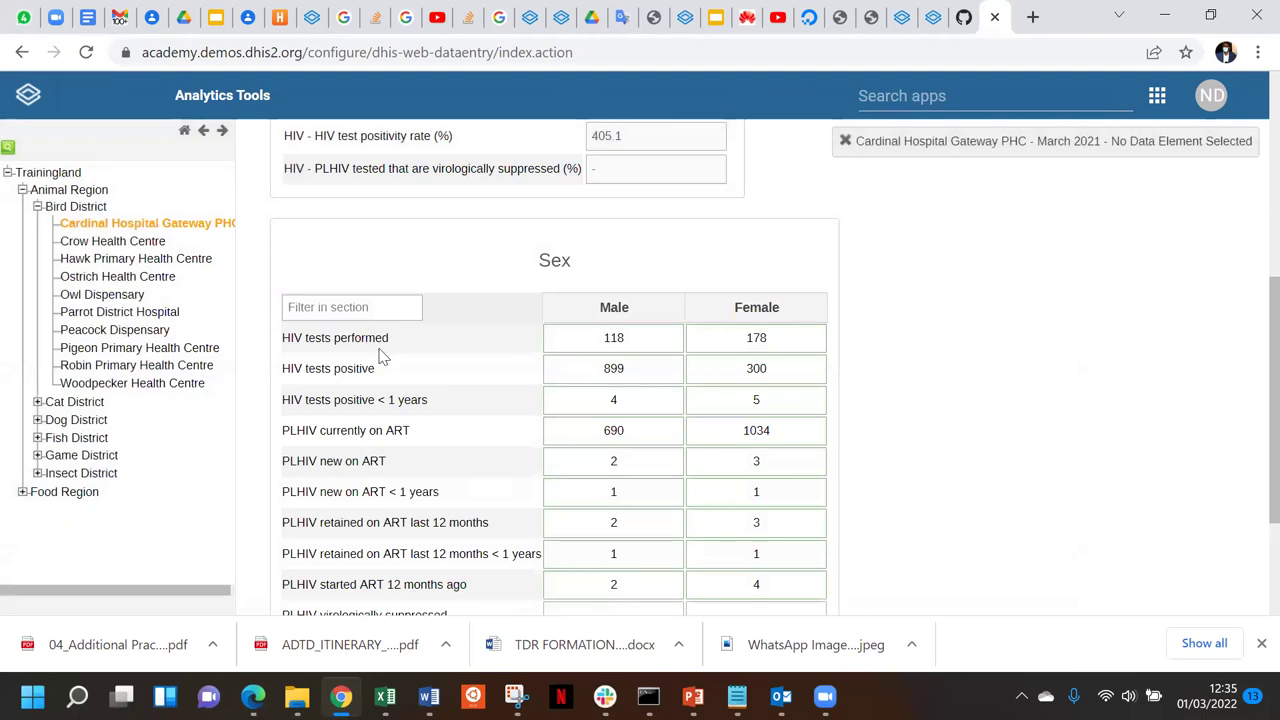
# Set the Male value of HIV tests positive to 40 in the Sex section
pyautogui.scroll(5, 380, 357)
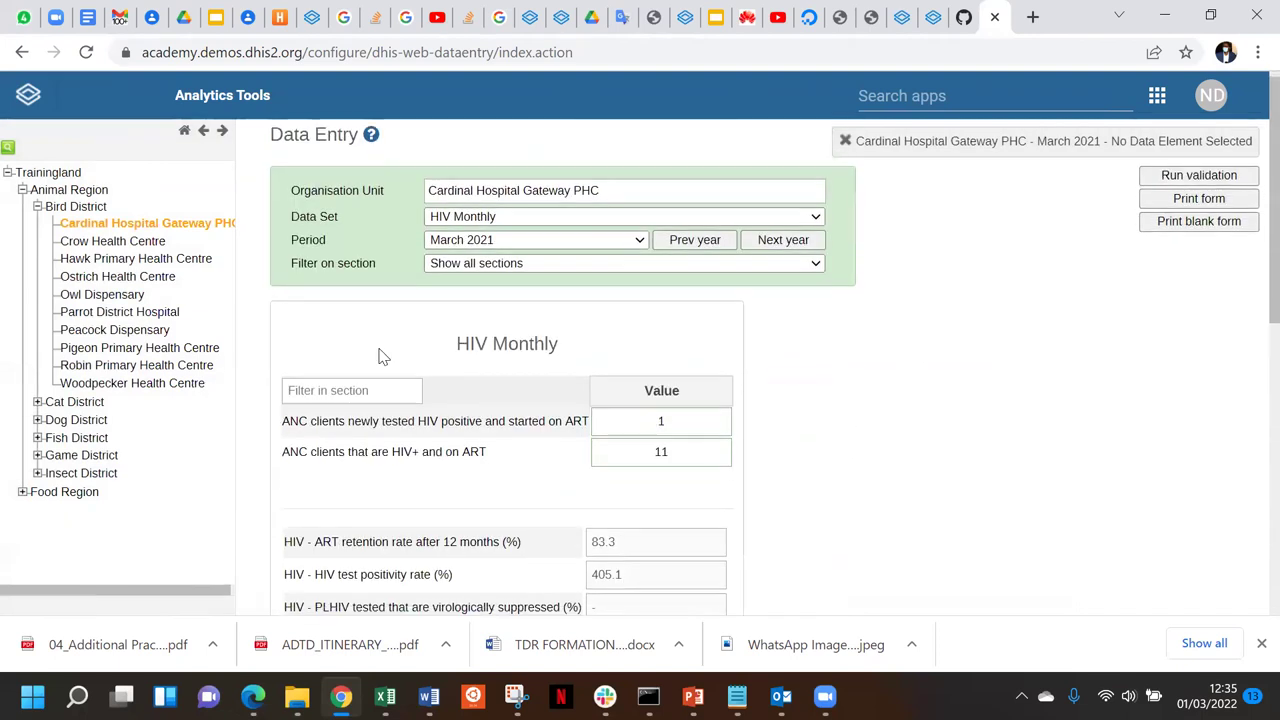
pyautogui.scroll(-5, 380, 357)
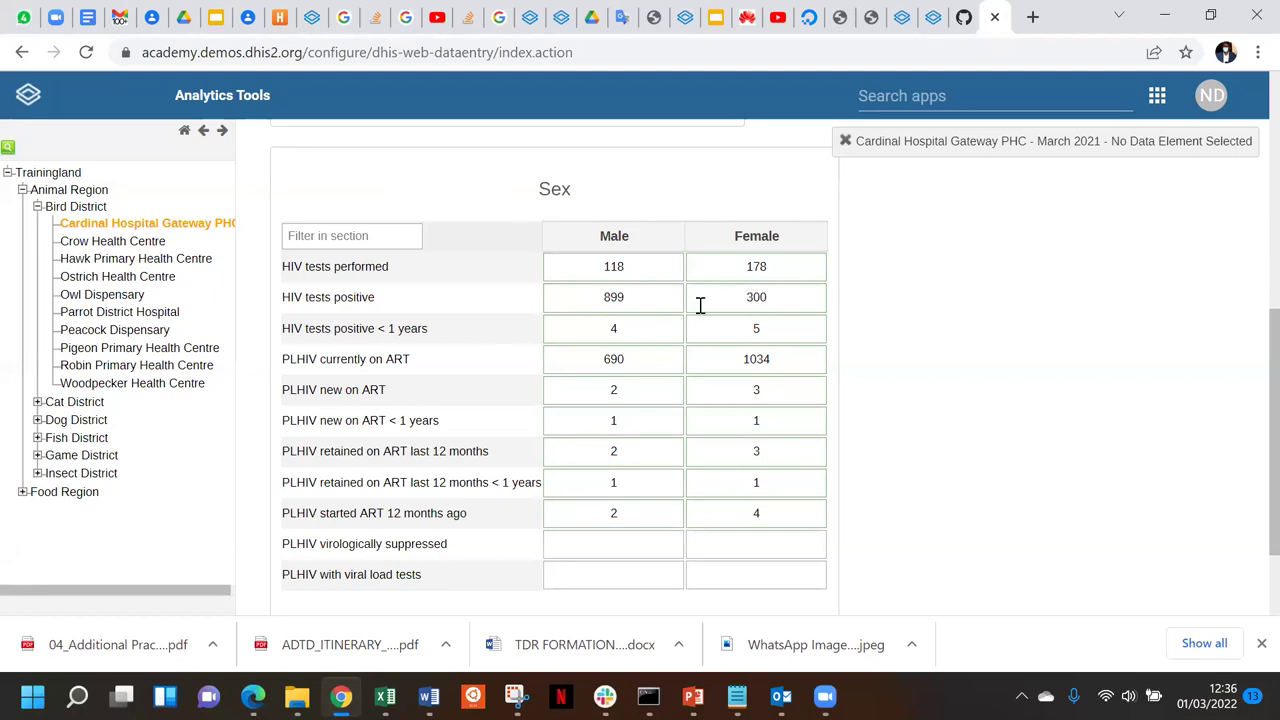
pyautogui.doubleClick(614, 297)
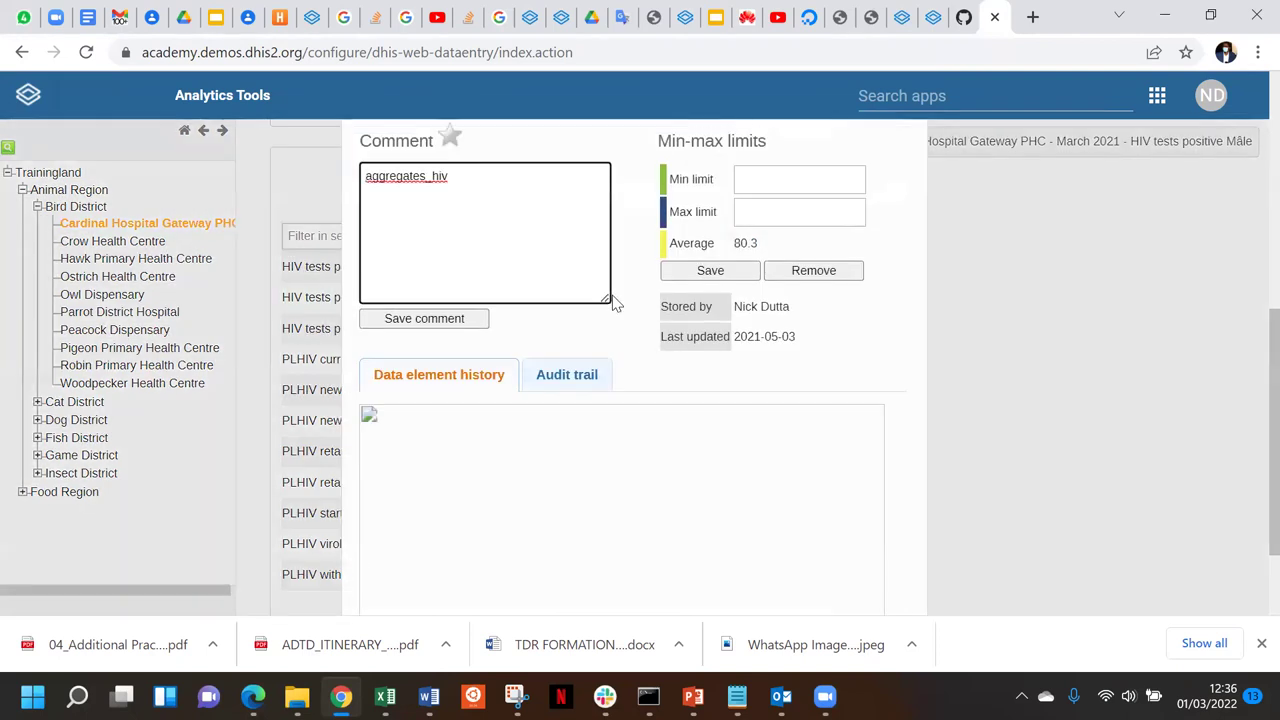
pyautogui.scroll(2, 660, 350)
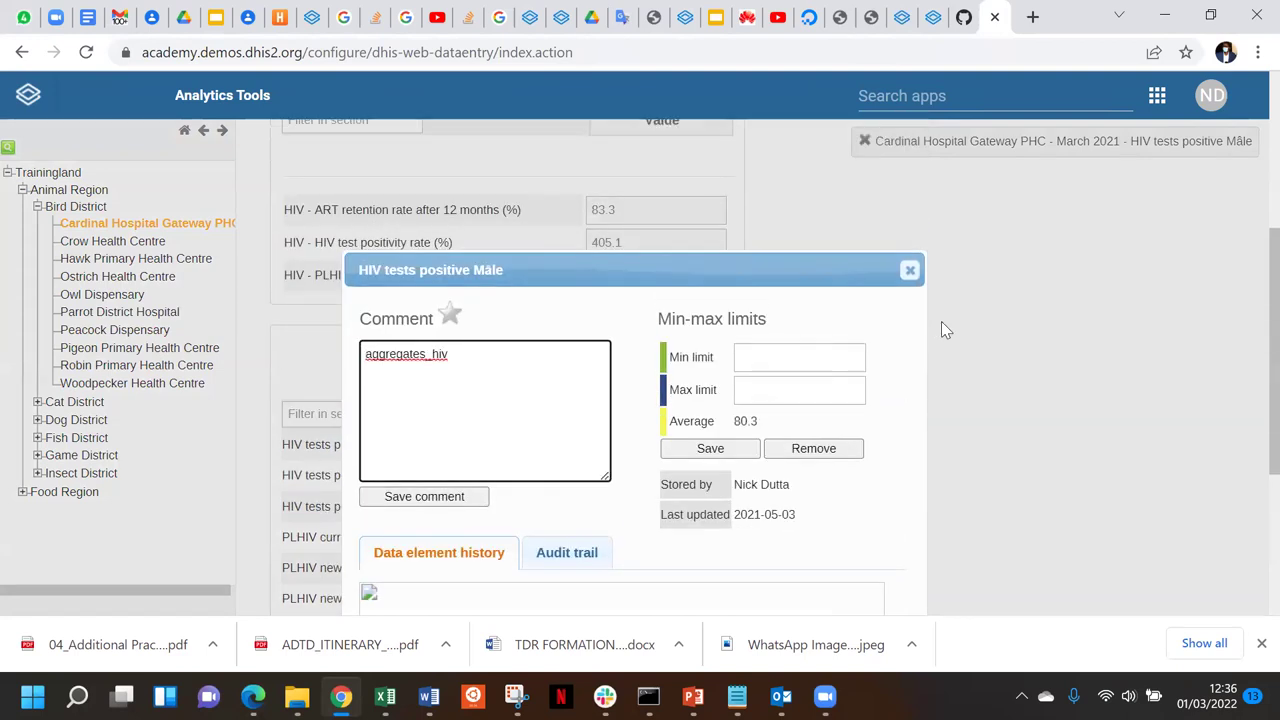
pyautogui.click(909, 273)
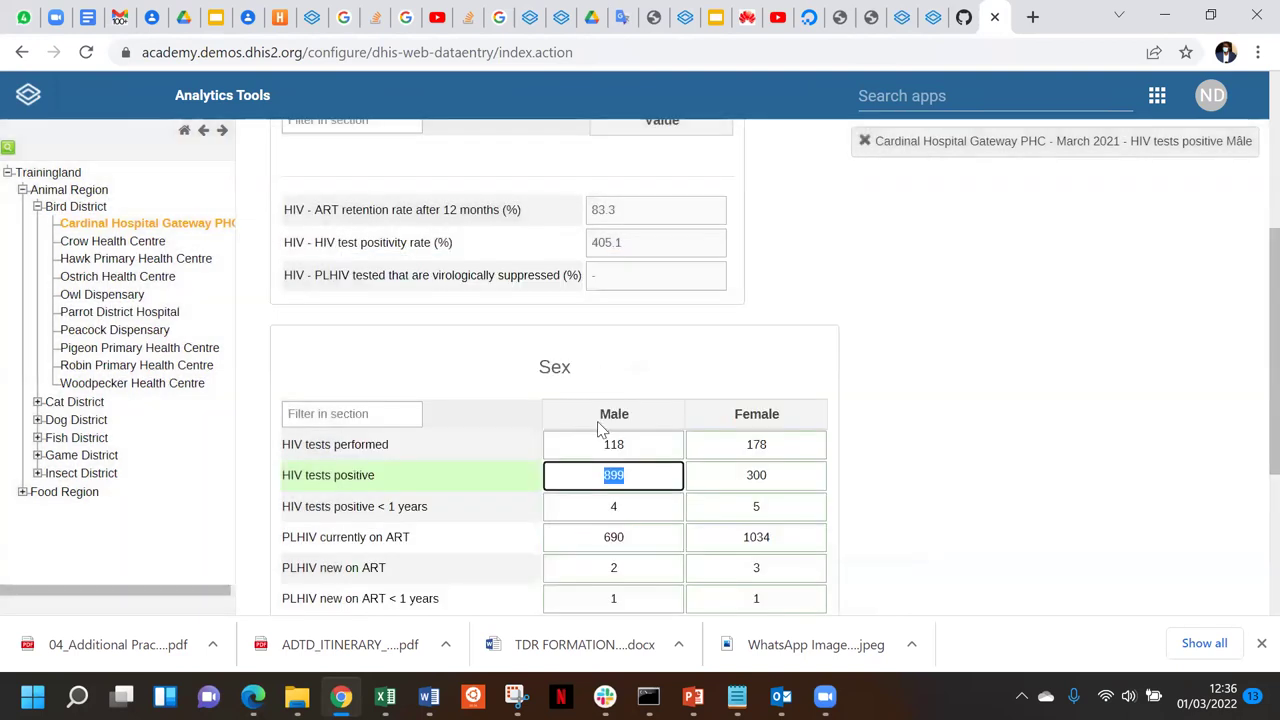
pyautogui.write('40')
# Set the Female value of HIV tests positive to 80 in the Sex section
pyautogui.click(759, 476)
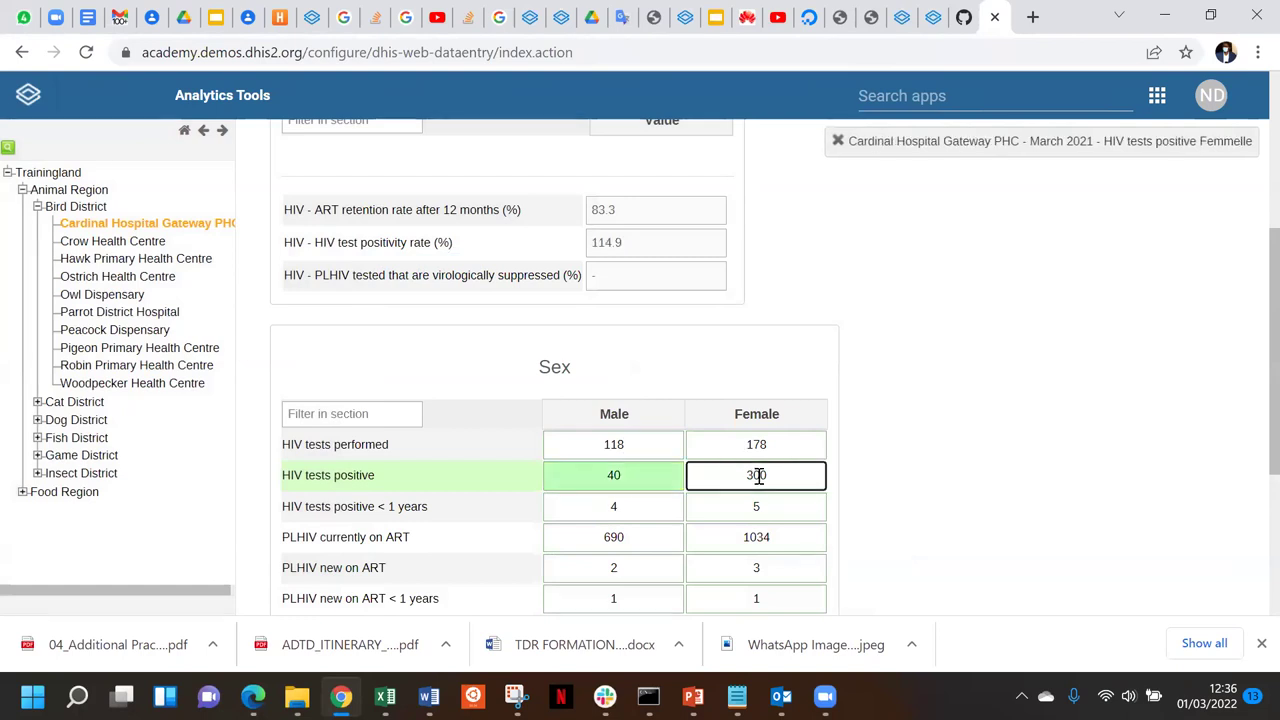
pyautogui.press('BackSpace')
pyautogui.scroll(-2, 876, 459)
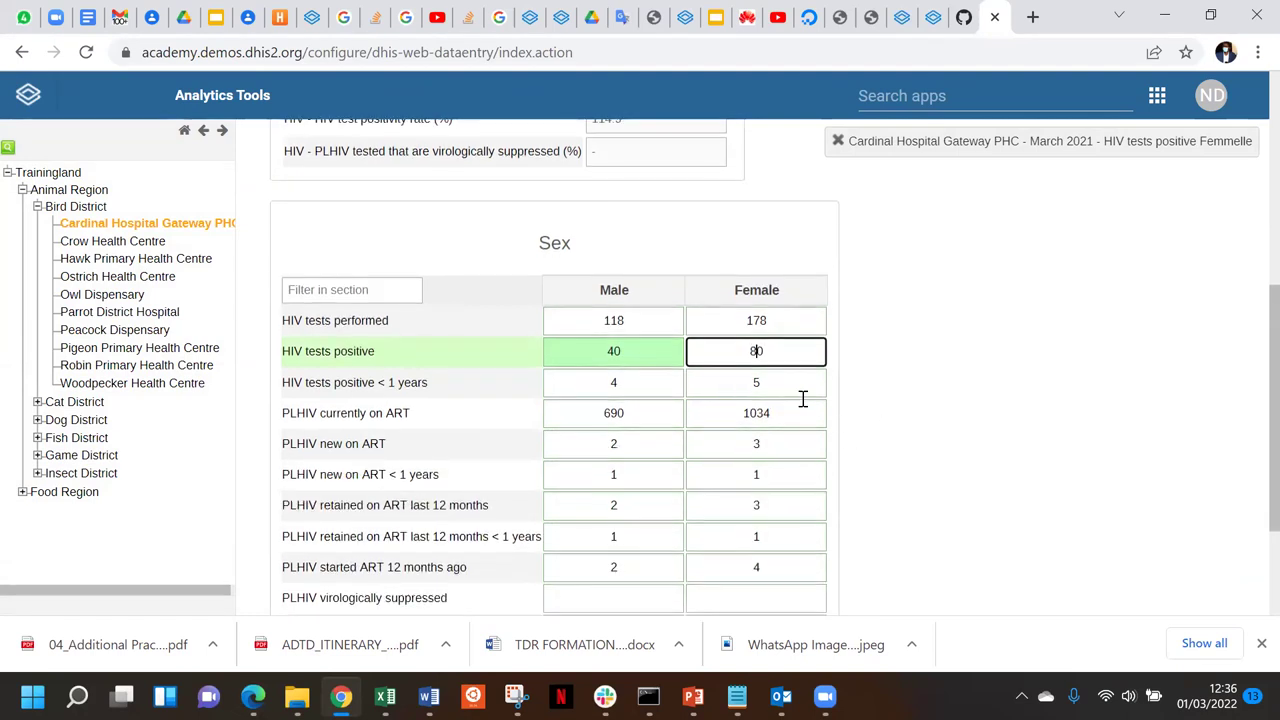
pyautogui.click(790, 389)
# Run validation on the corrected HIV Monthly form and close the validation result
pyautogui.scroll(-3, 980, 388)
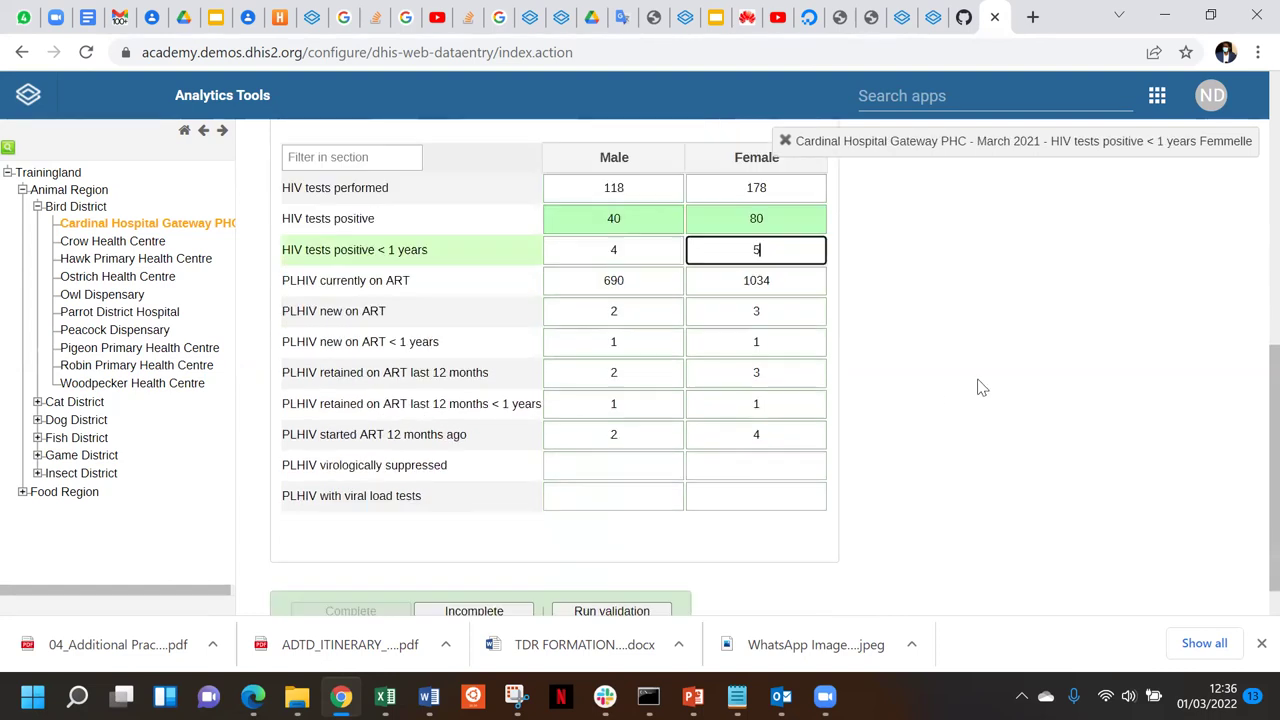
pyautogui.click(576, 562)
pyautogui.scroll(5, 1090, 280)
pyautogui.scroll(5, 1090, 280)
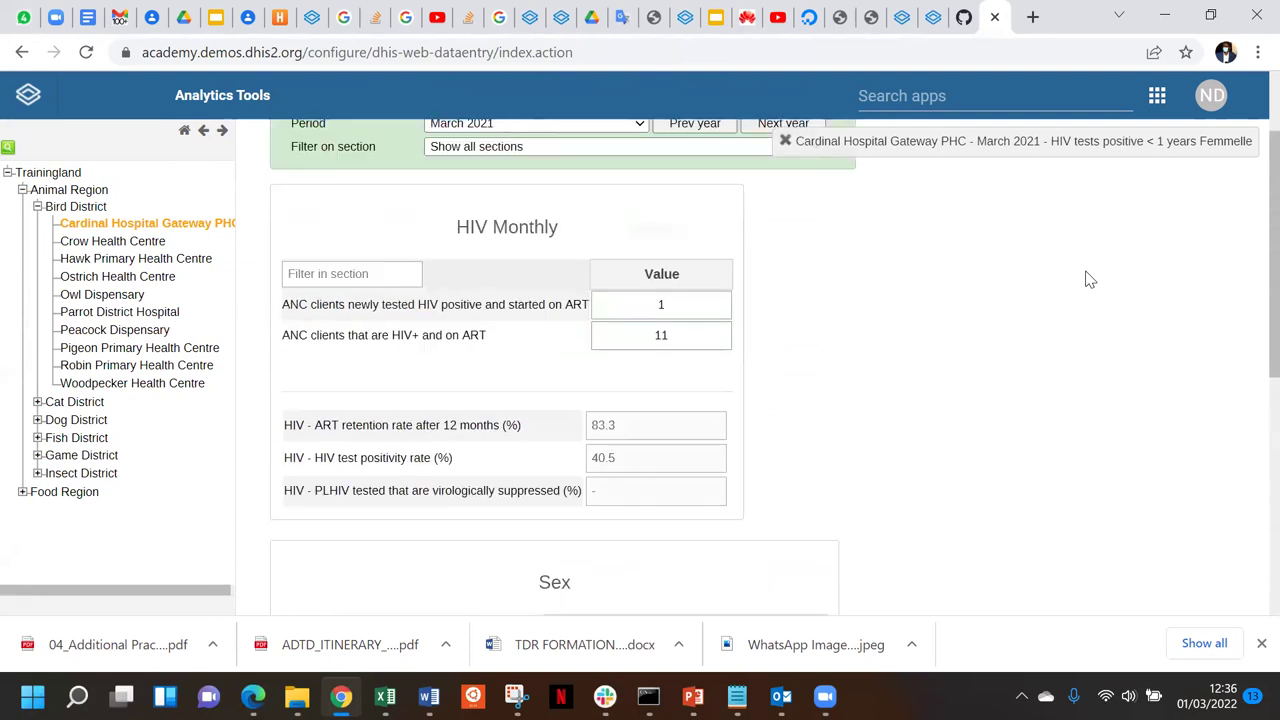
pyautogui.click(1175, 194)
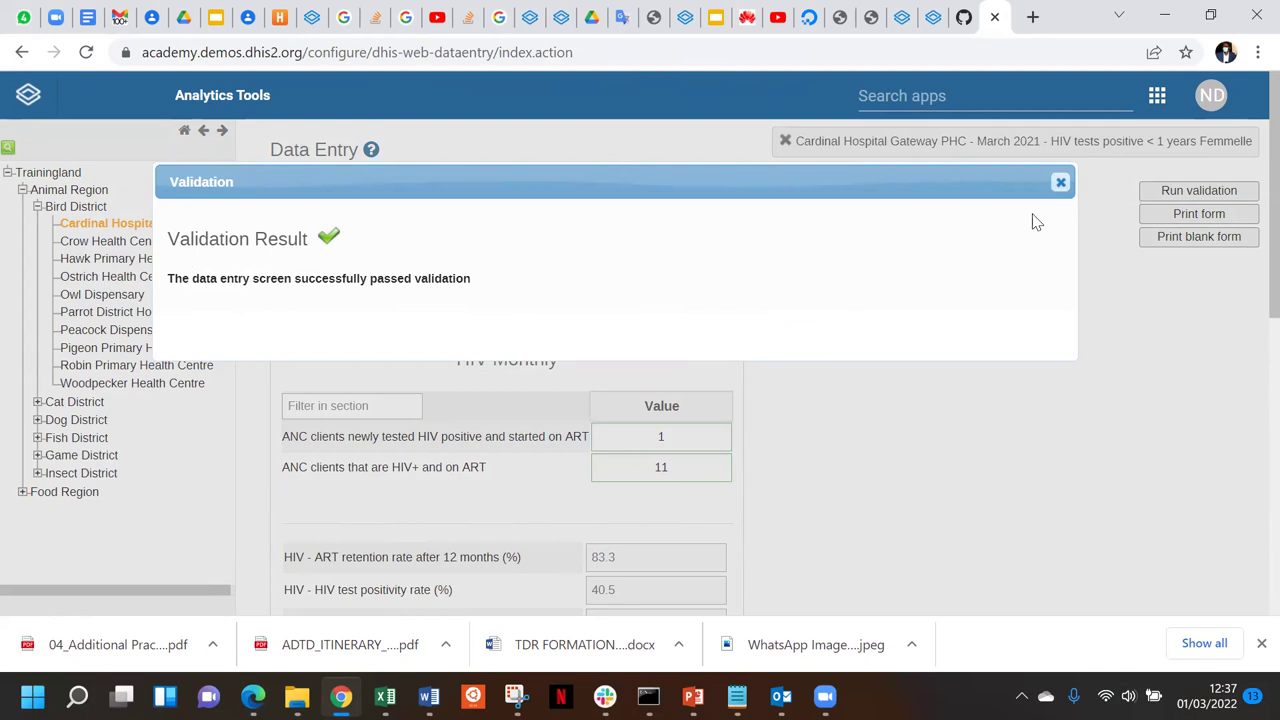
pyautogui.click(1061, 183)
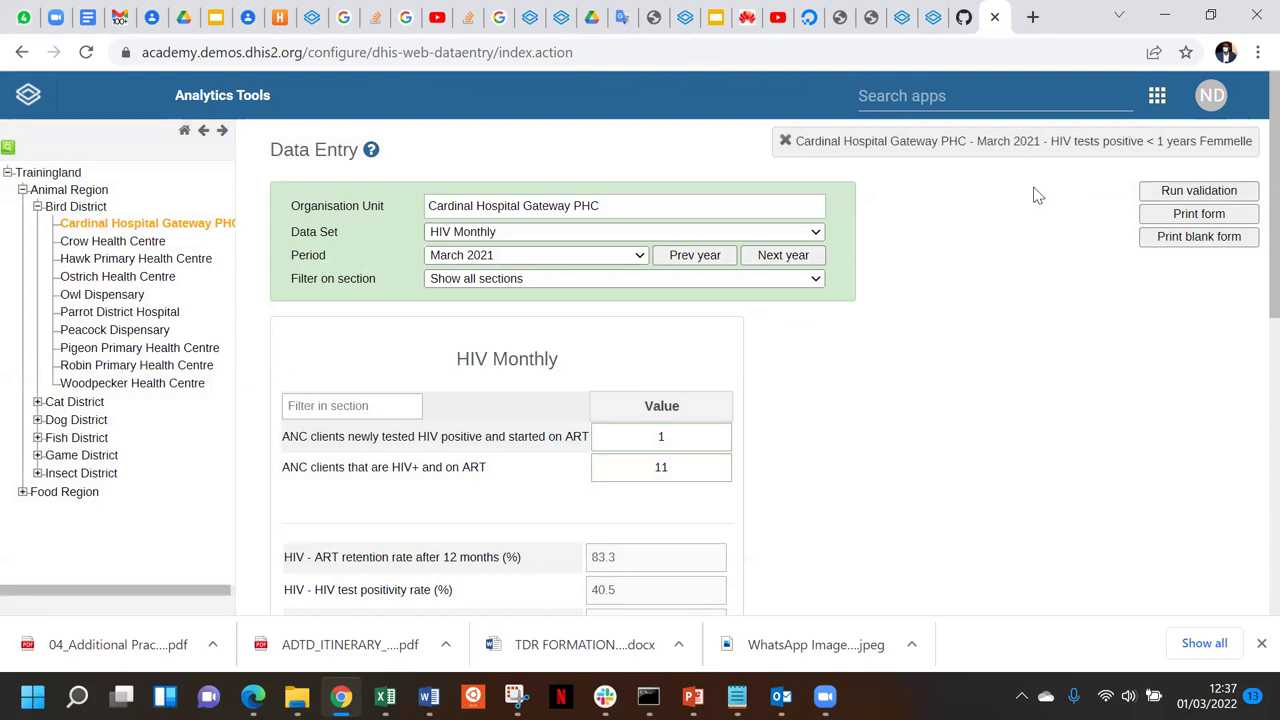
# View the March 2021 HIV Monthly form for Crow Health Centre and for Hawk Primary Health Centre
pyautogui.click(981, 101)
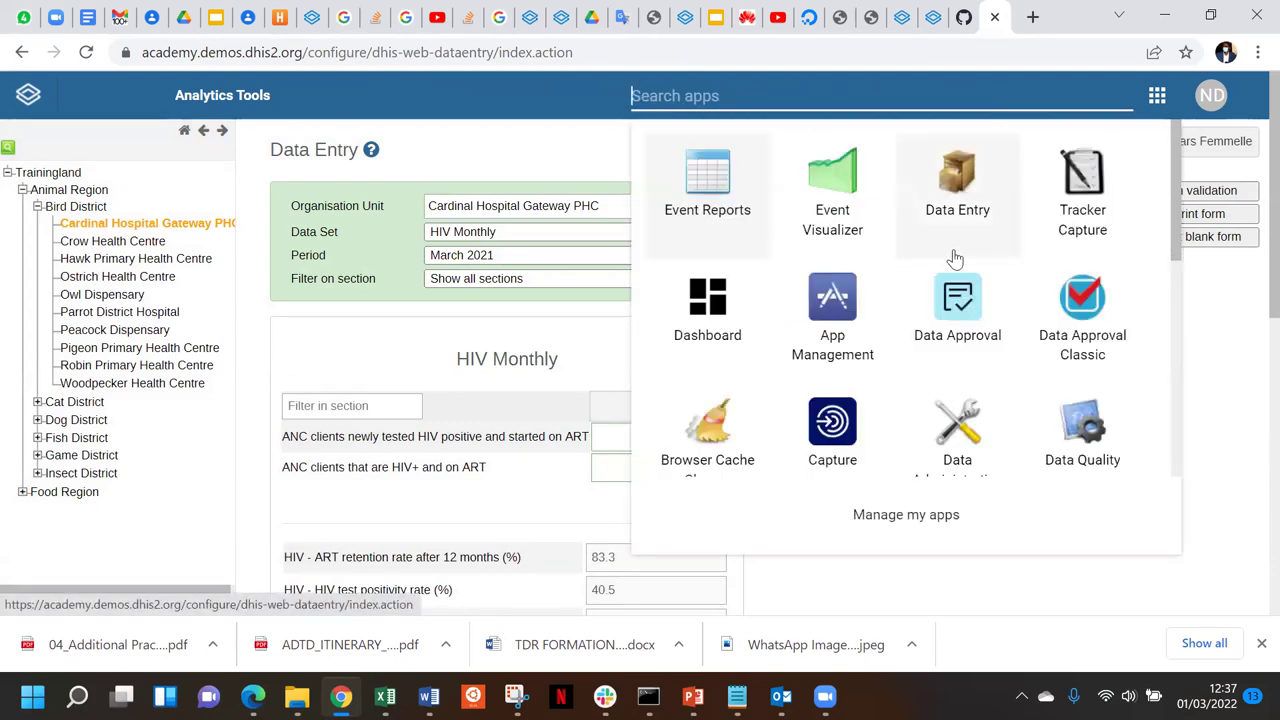
pyautogui.scroll(-2, 955, 259)
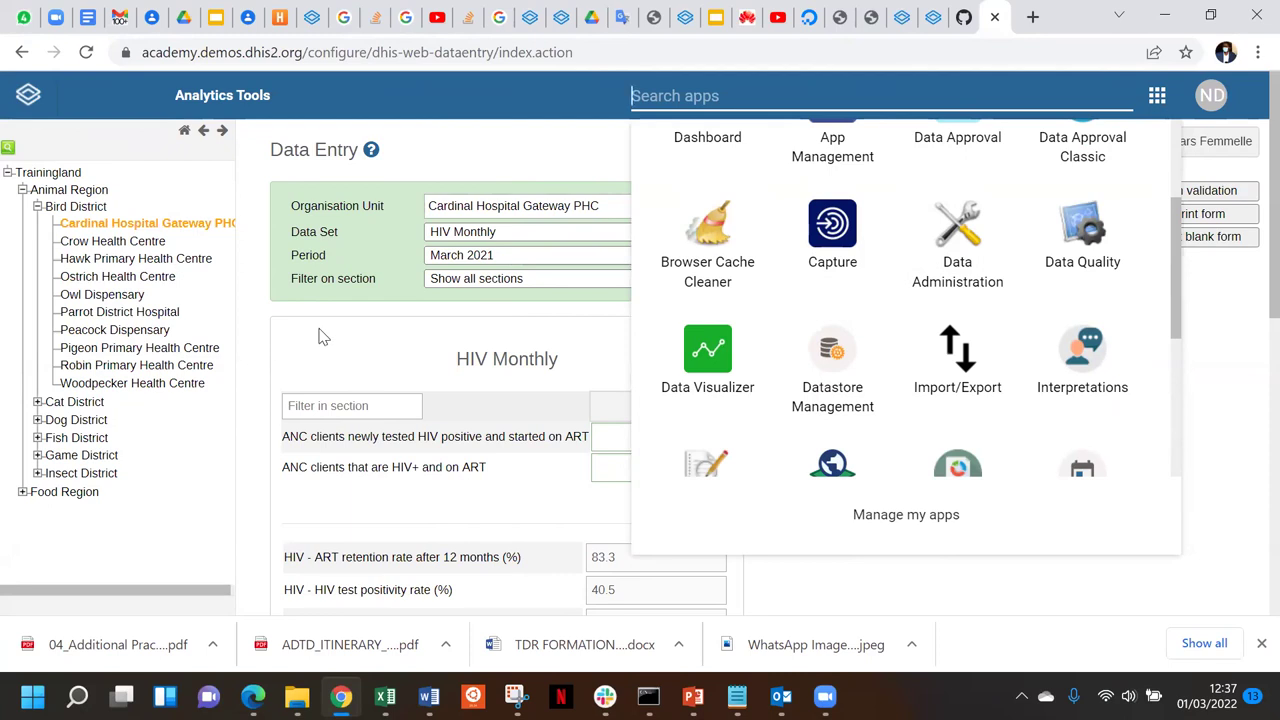
pyautogui.click(156, 241)
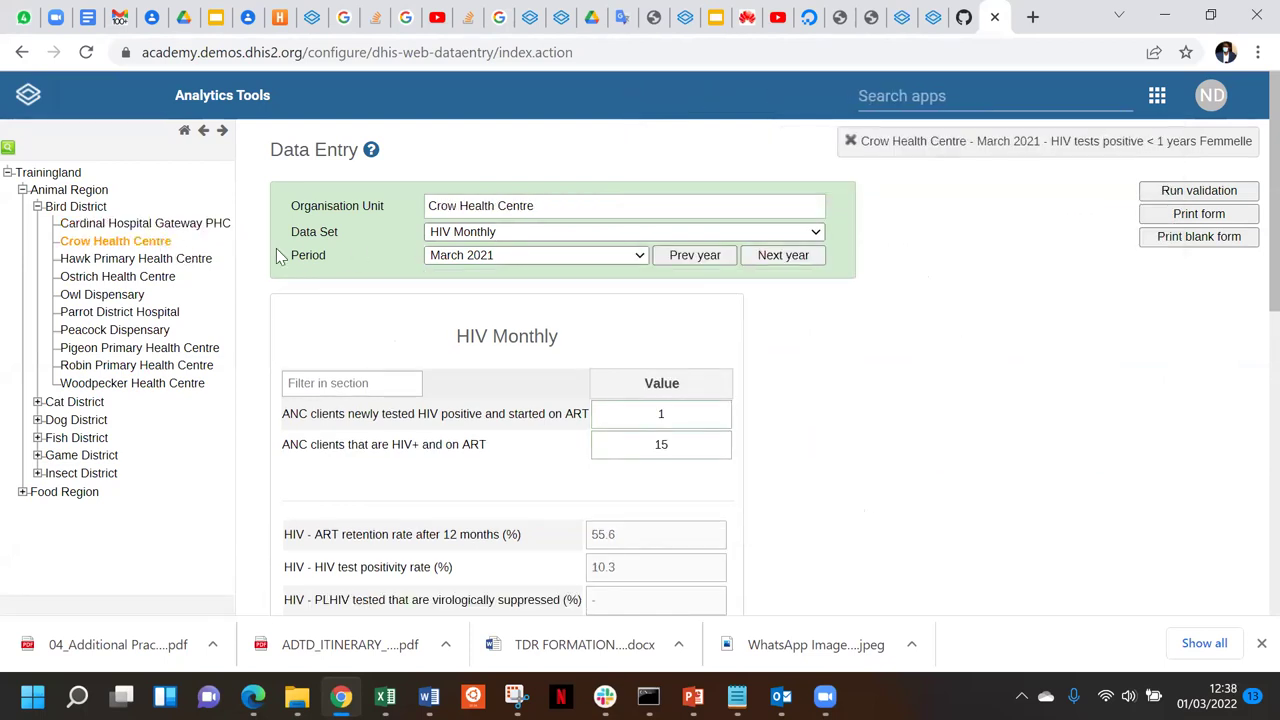
pyautogui.click(174, 258)
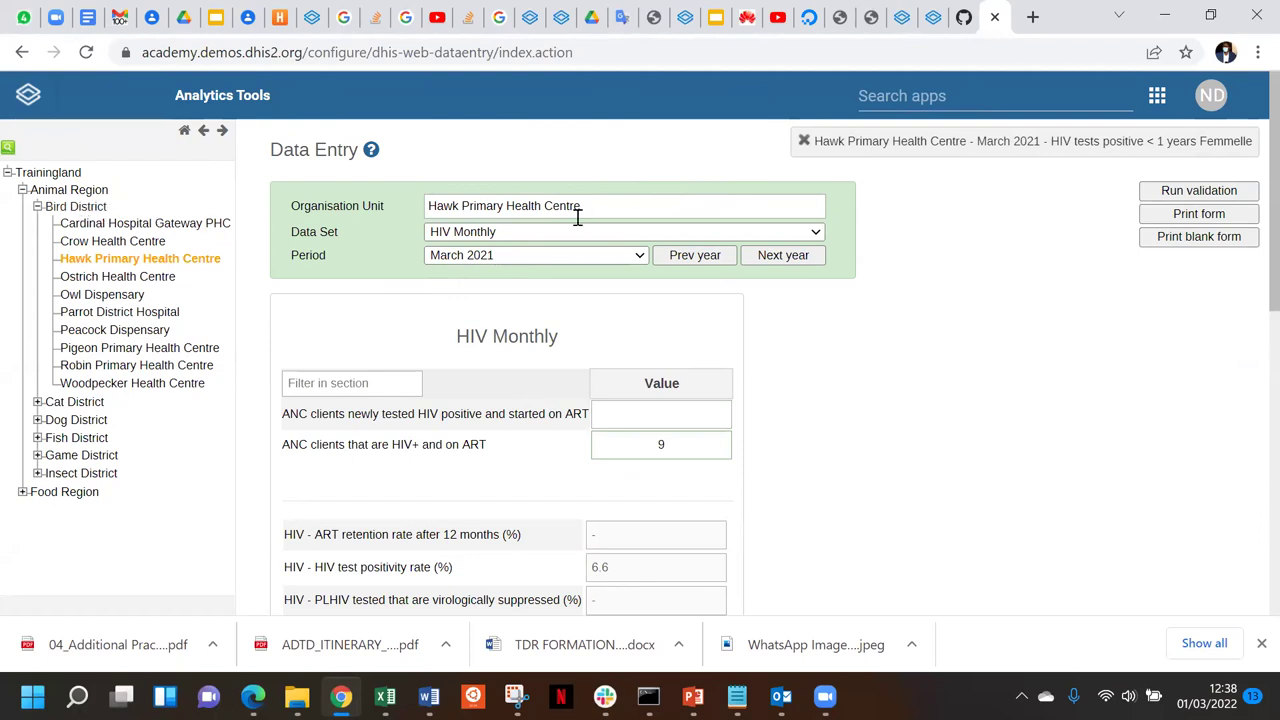
# Switch to the Data Quality app and open Validation Rule Analysis
pyautogui.click(888, 97)
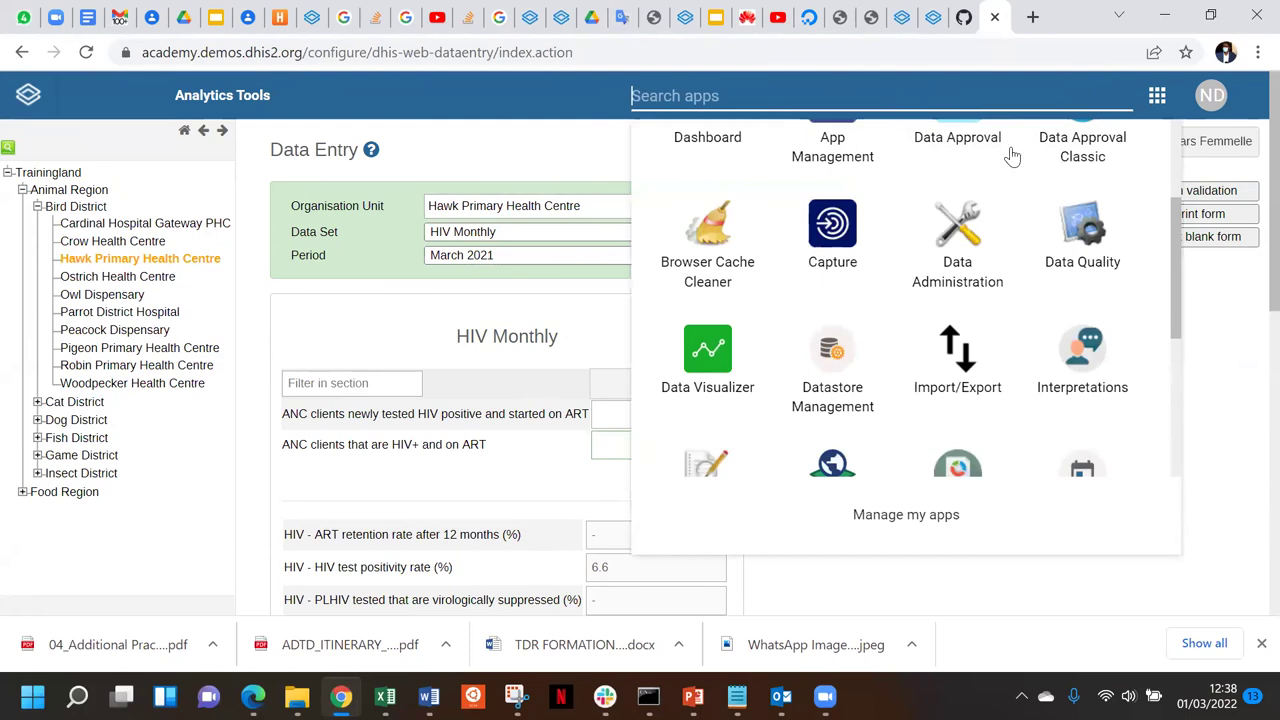
pyautogui.click(1097, 227)
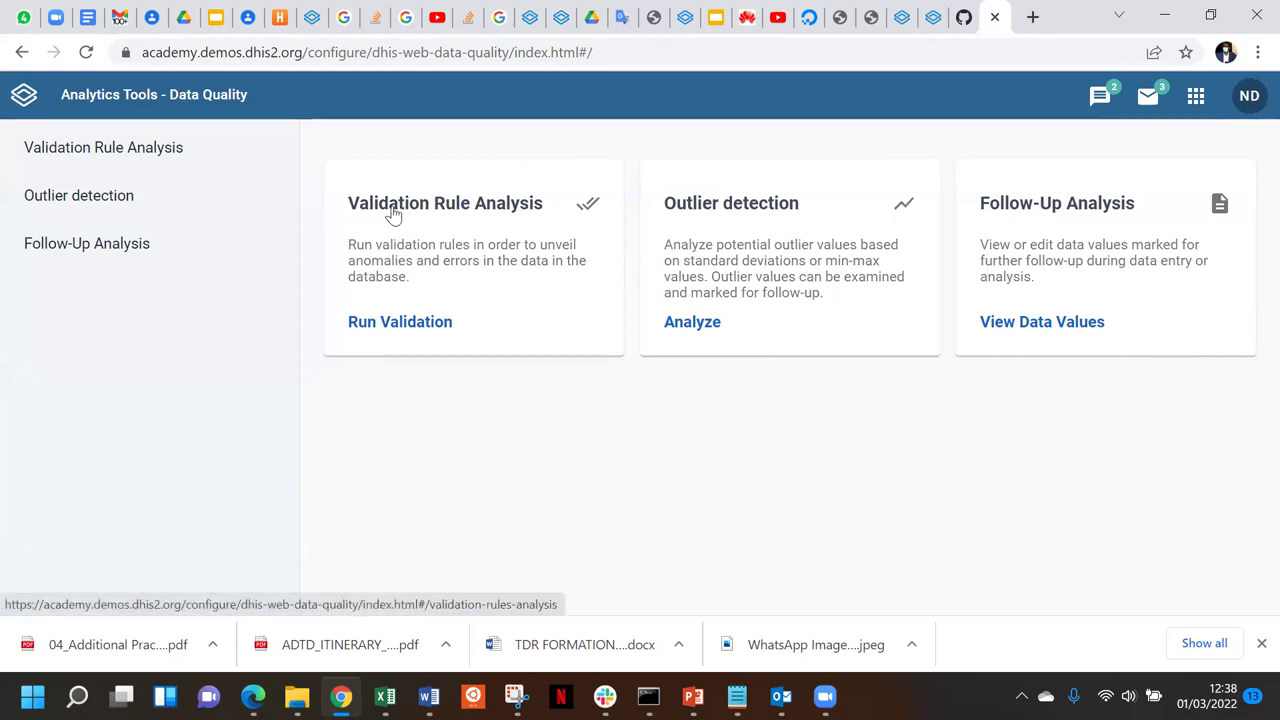
pyautogui.click(396, 331)
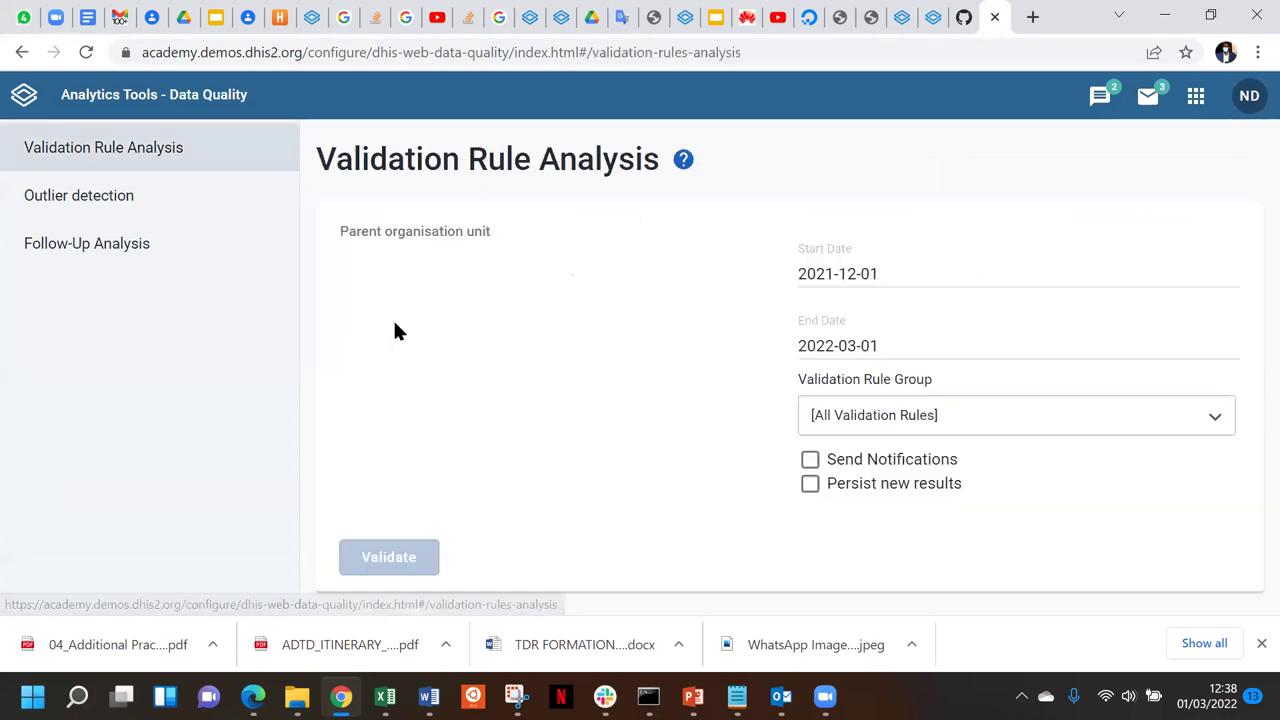
# Choose Bird District in Animal Region, Trainingland, as the parent organisation unit for the analysis
pyautogui.click(352, 257)
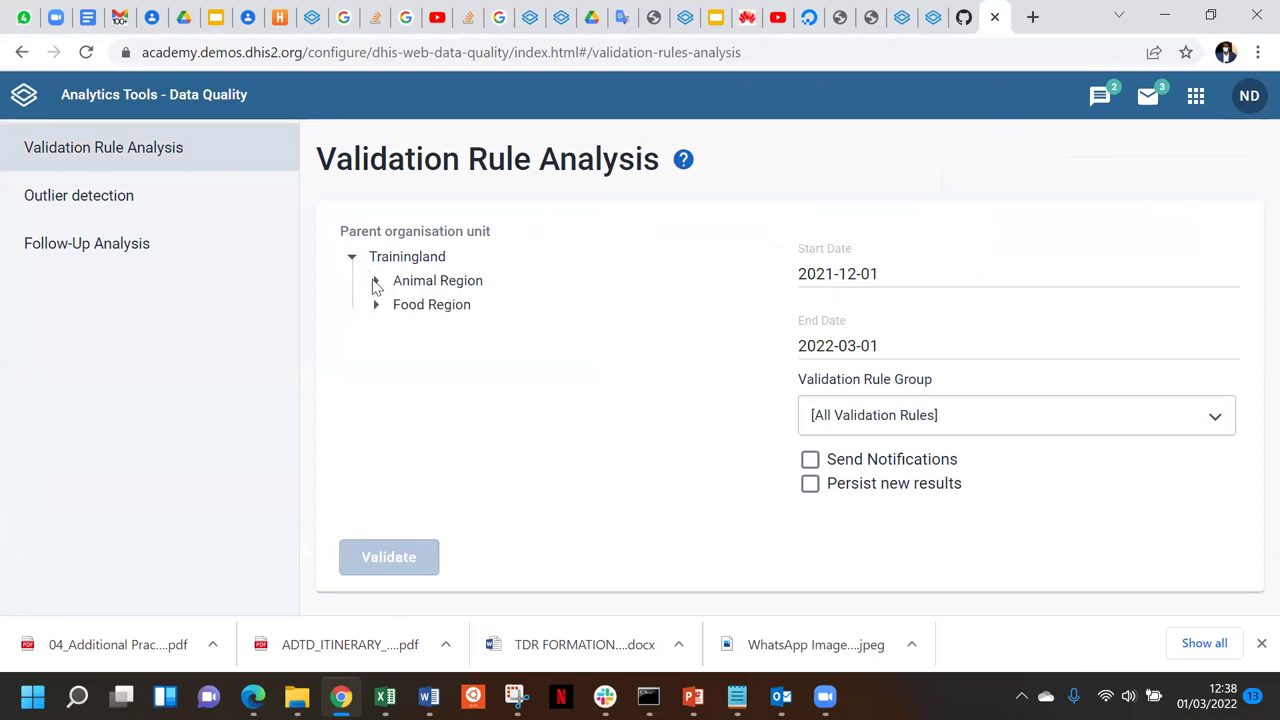
pyautogui.click(375, 283)
pyautogui.click(401, 306)
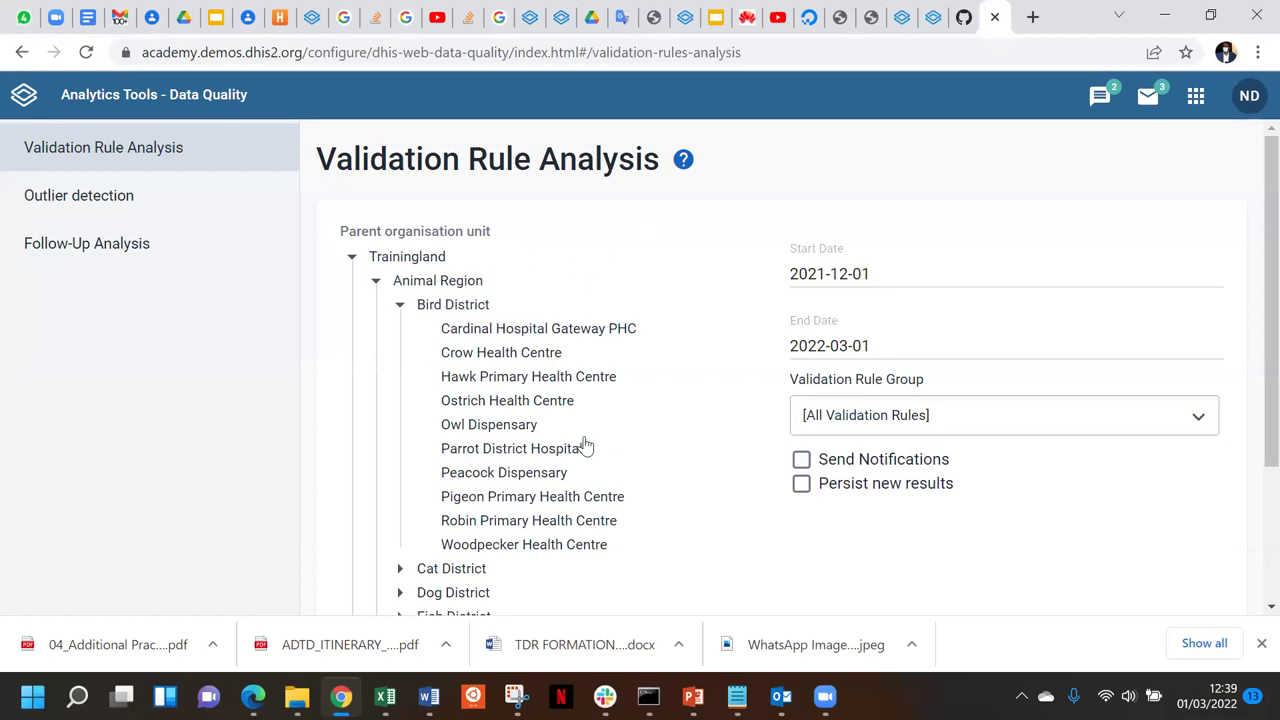
pyautogui.click(461, 310)
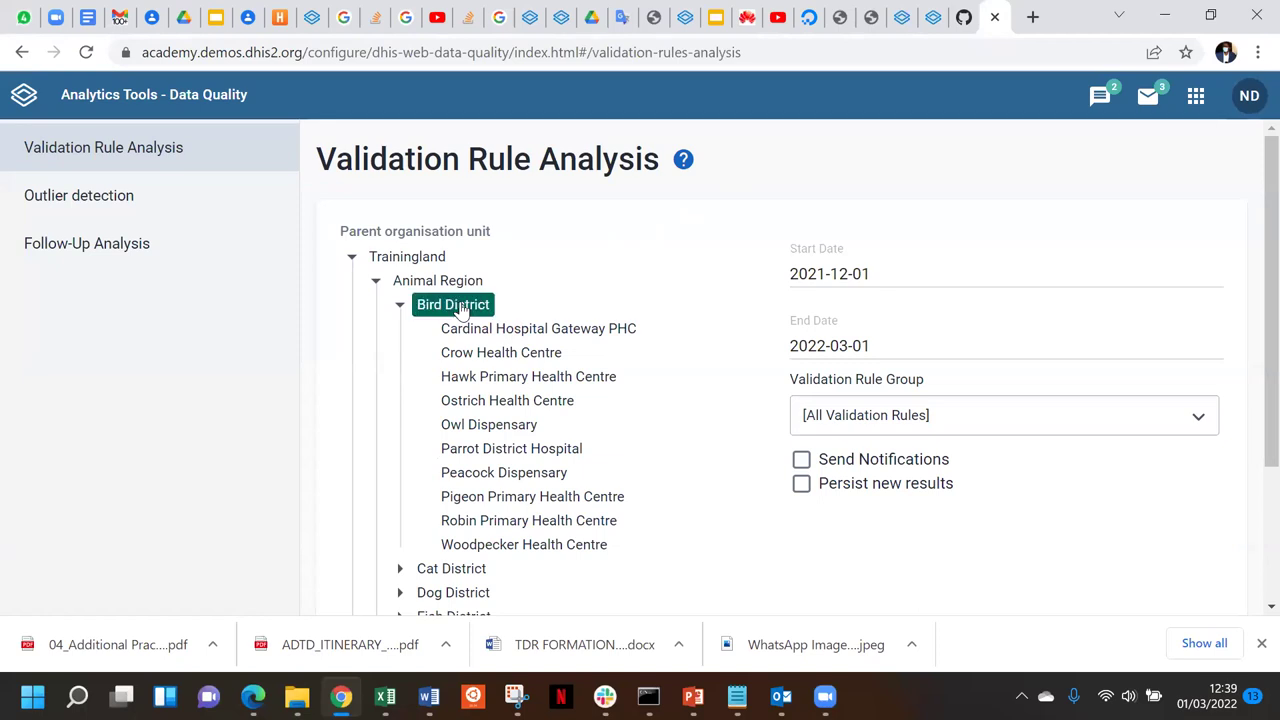
# Set the start date of the validation rule analysis to 2021-01-01
pyautogui.click(907, 274)
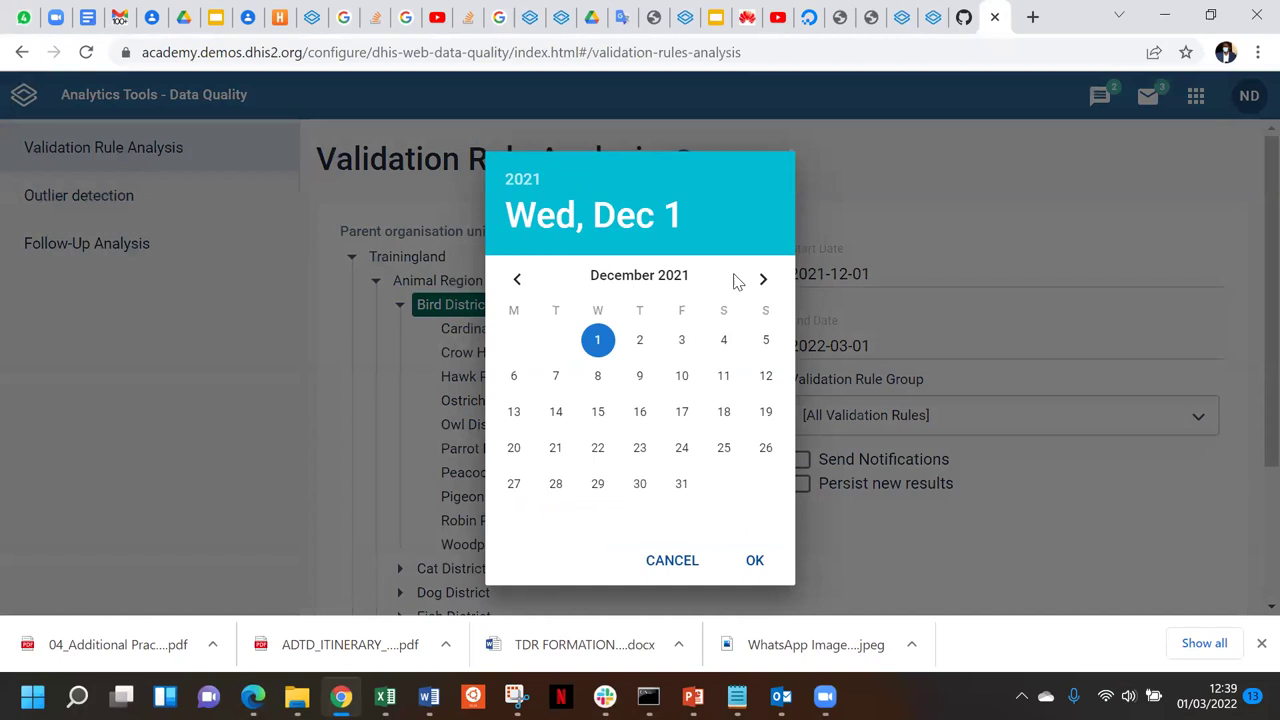
pyautogui.click(518, 280)
pyautogui.click(518, 280)
pyautogui.click(518, 280)
pyautogui.click(518, 280)
pyautogui.click(518, 280)
pyautogui.click(518, 280)
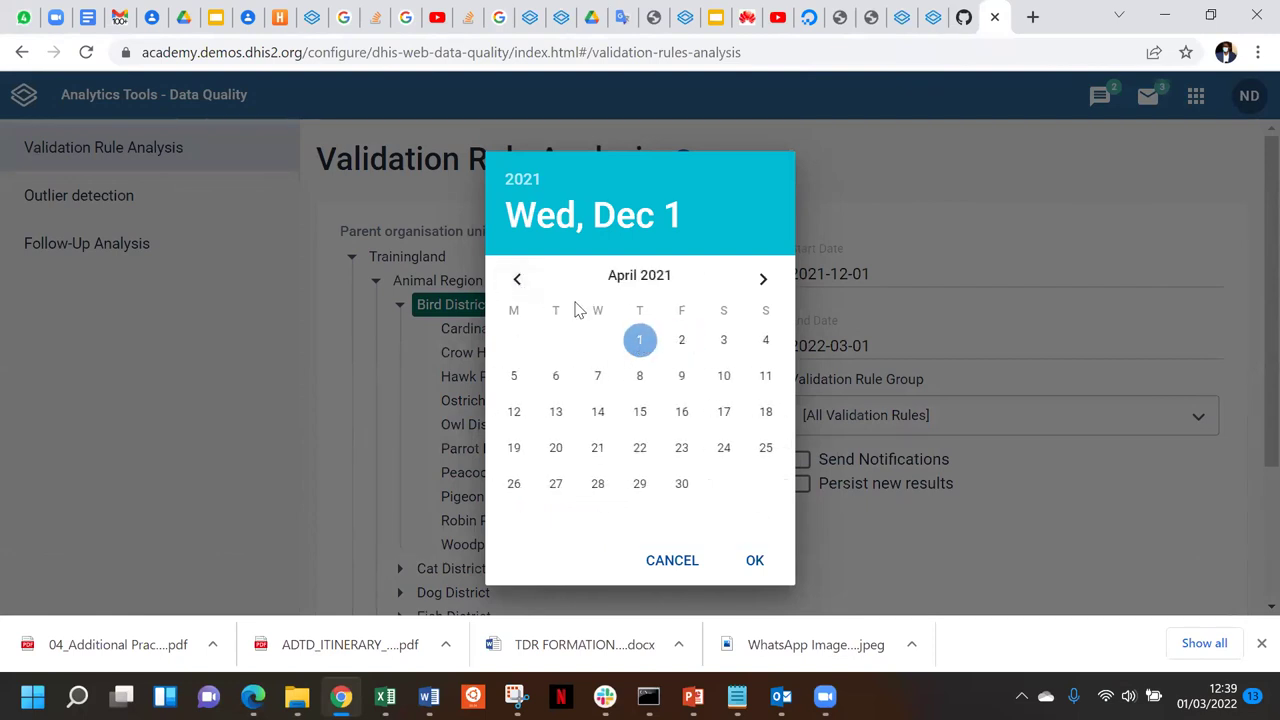
pyautogui.click(515, 282)
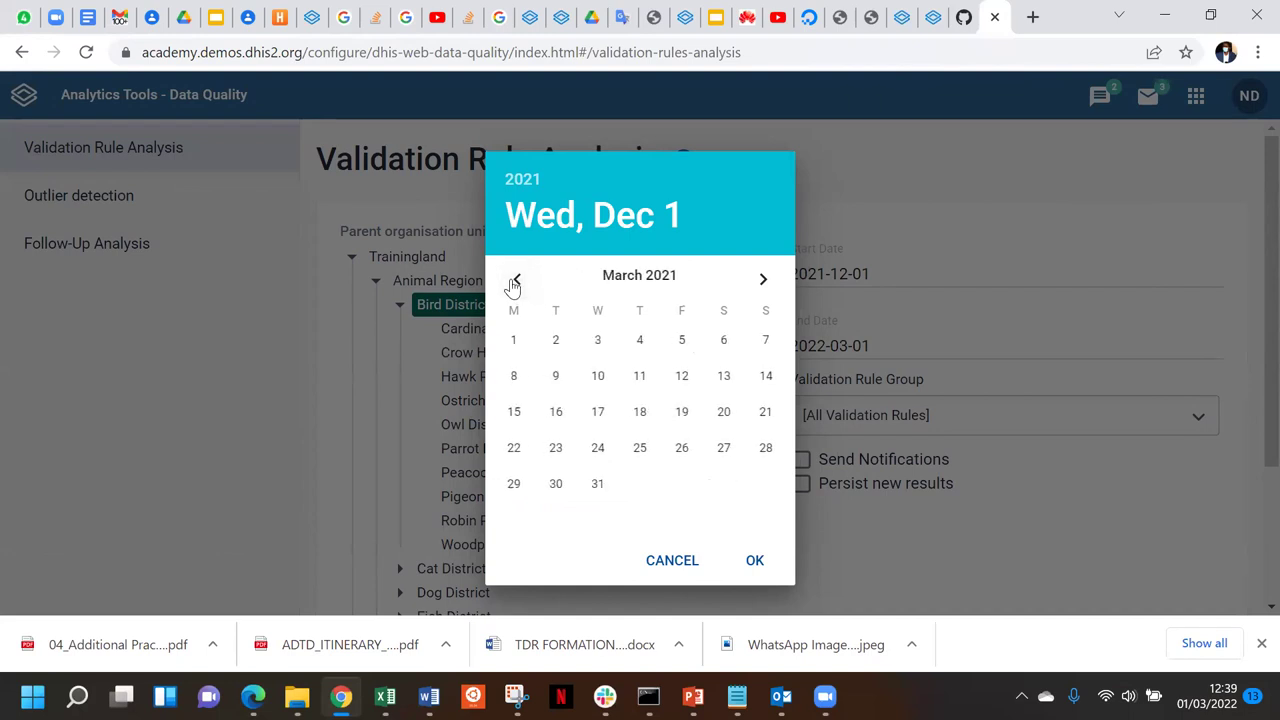
pyautogui.click(515, 282)
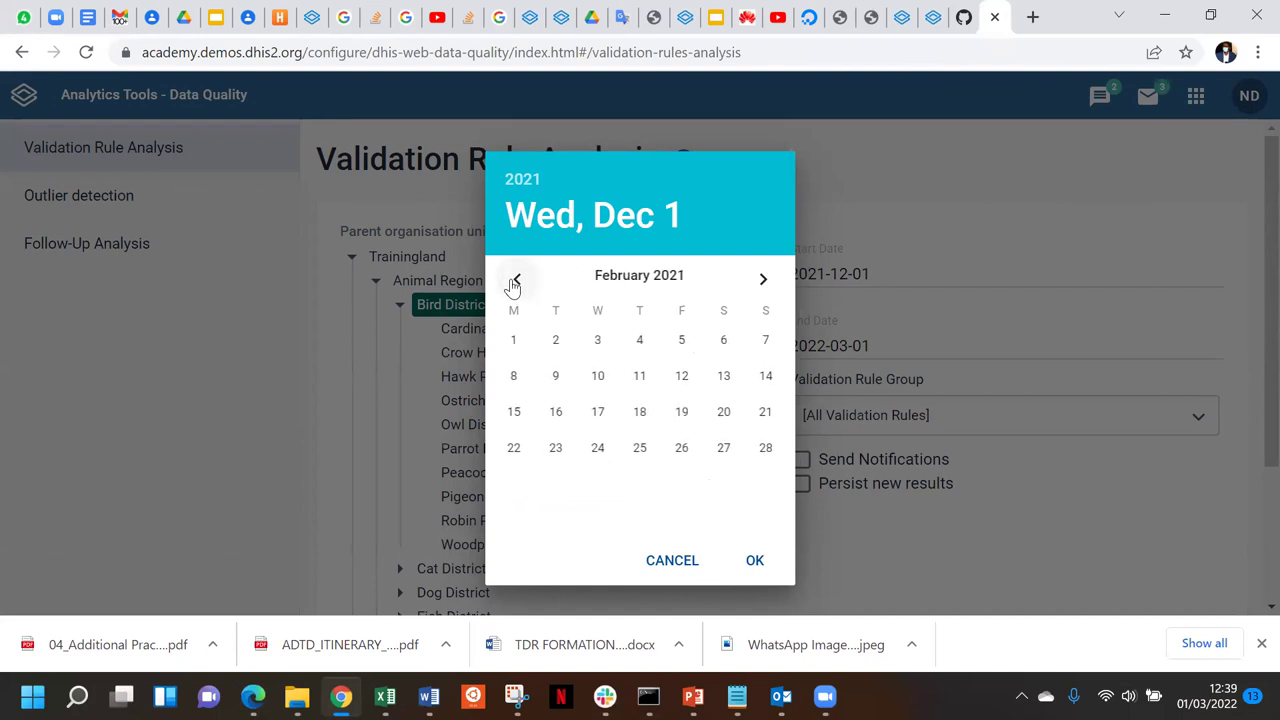
pyautogui.click(513, 284)
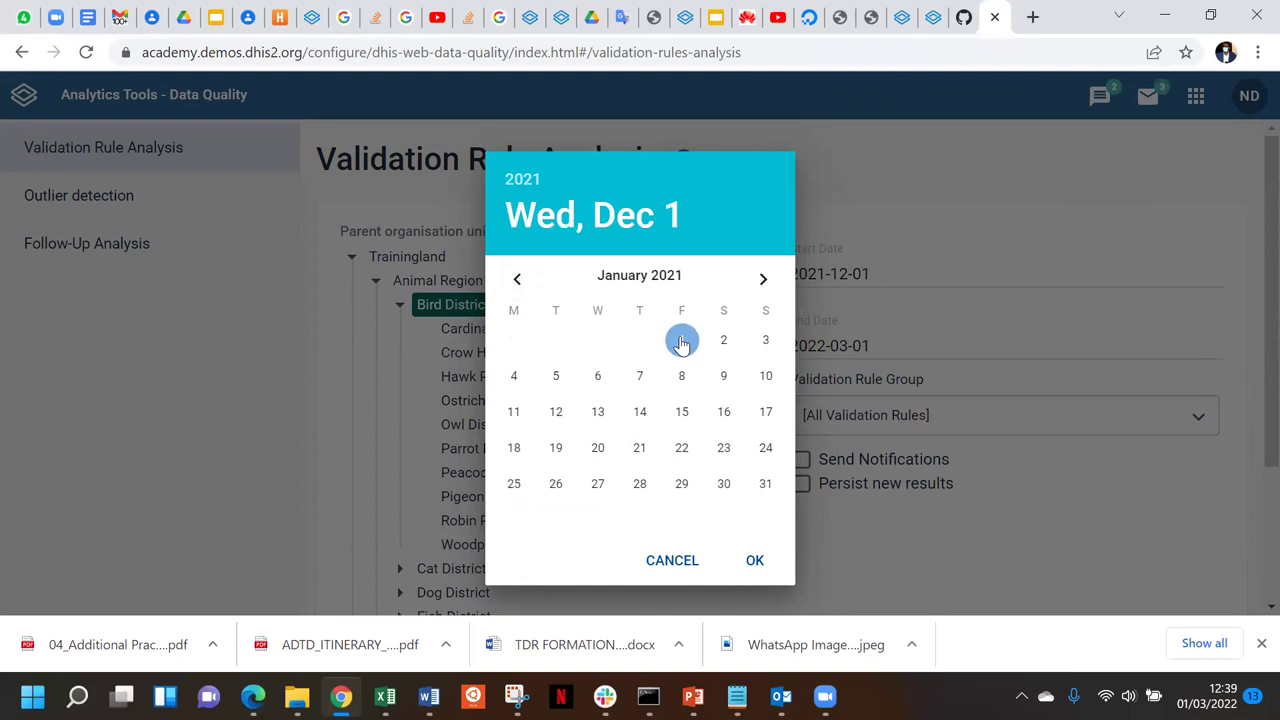
pyautogui.click(681, 340)
pyautogui.click(755, 560)
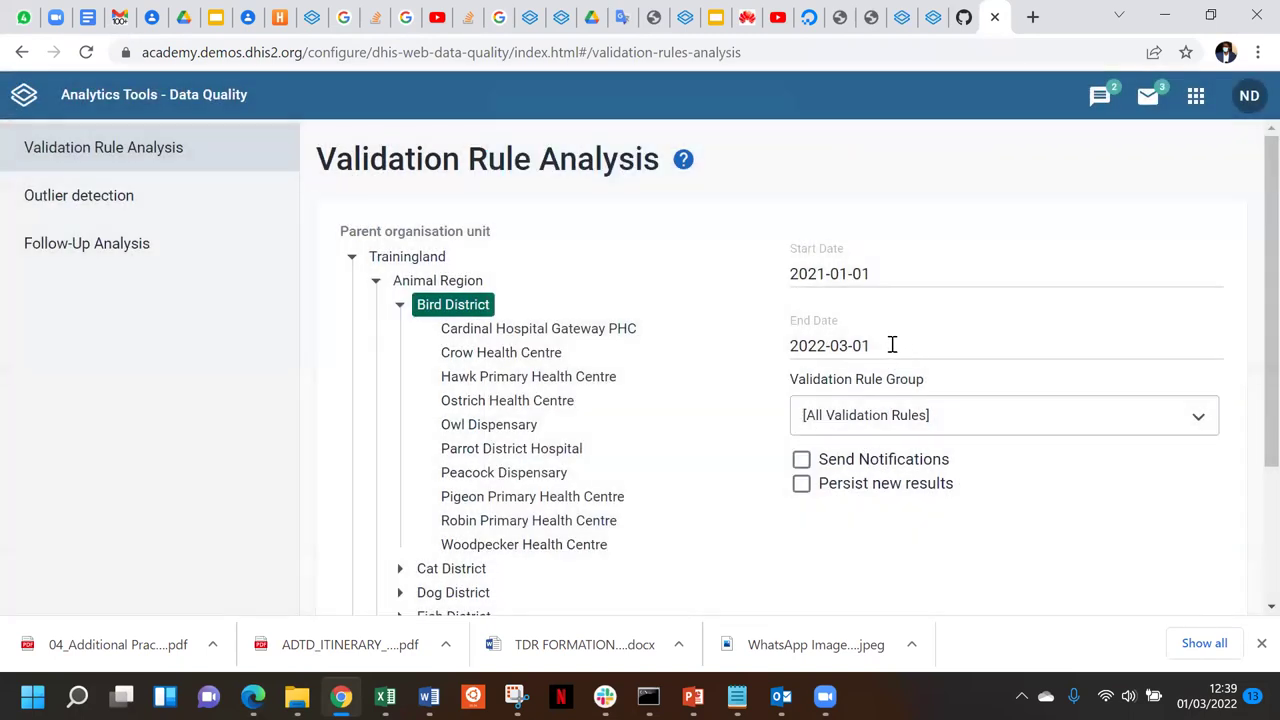
# Restrict the analysis to the HIV Validation Rules group and run the validation
pyautogui.scroll(-1, 969, 316)
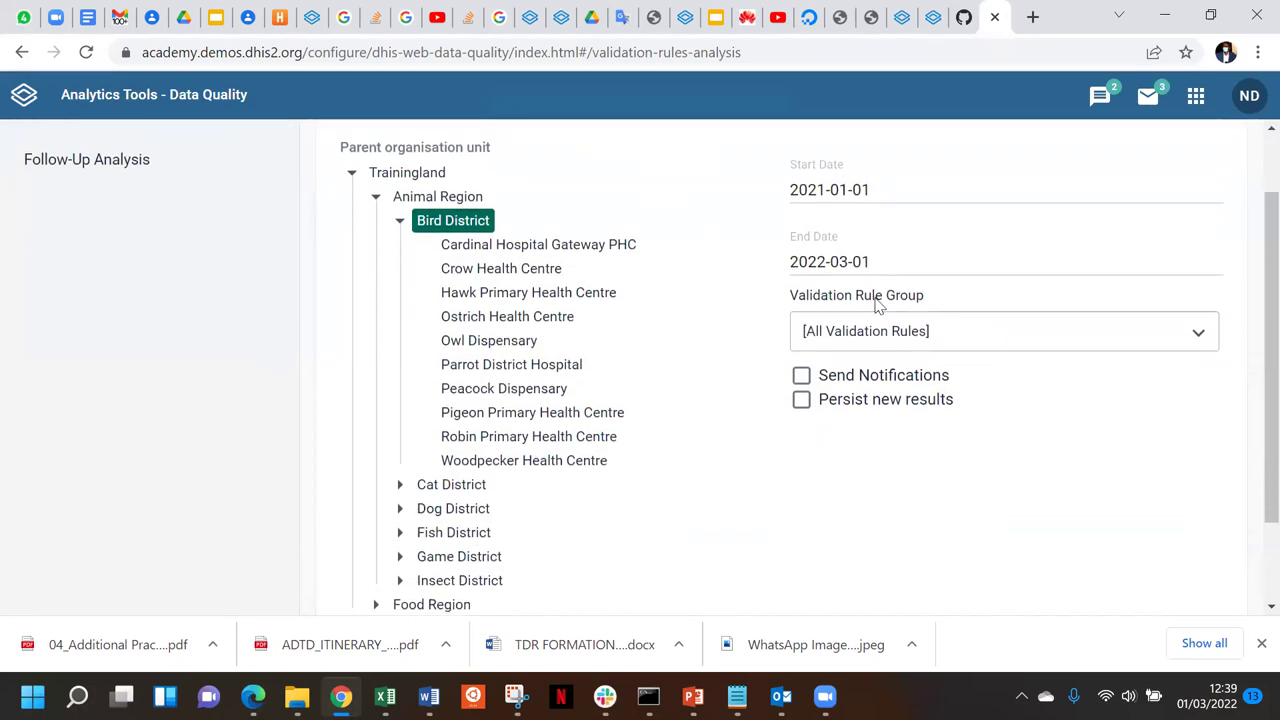
pyautogui.click(876, 338)
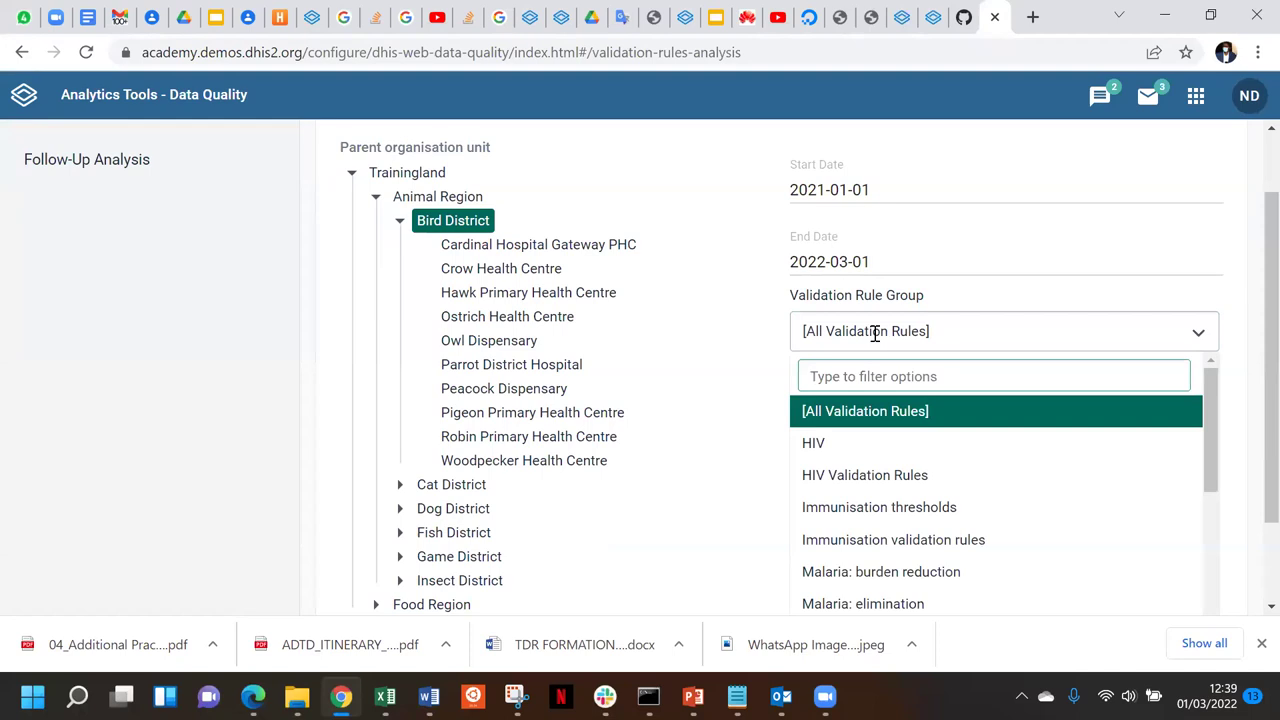
pyautogui.click(880, 476)
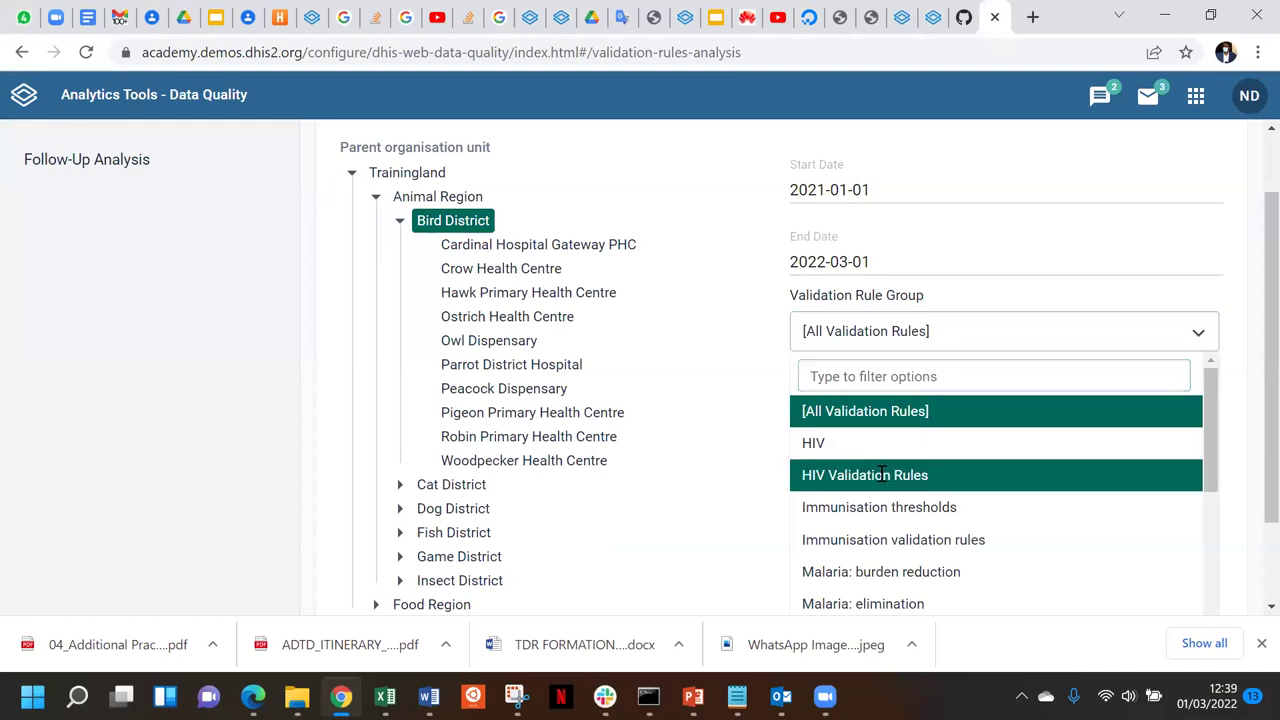
pyautogui.scroll(-2, 882, 480)
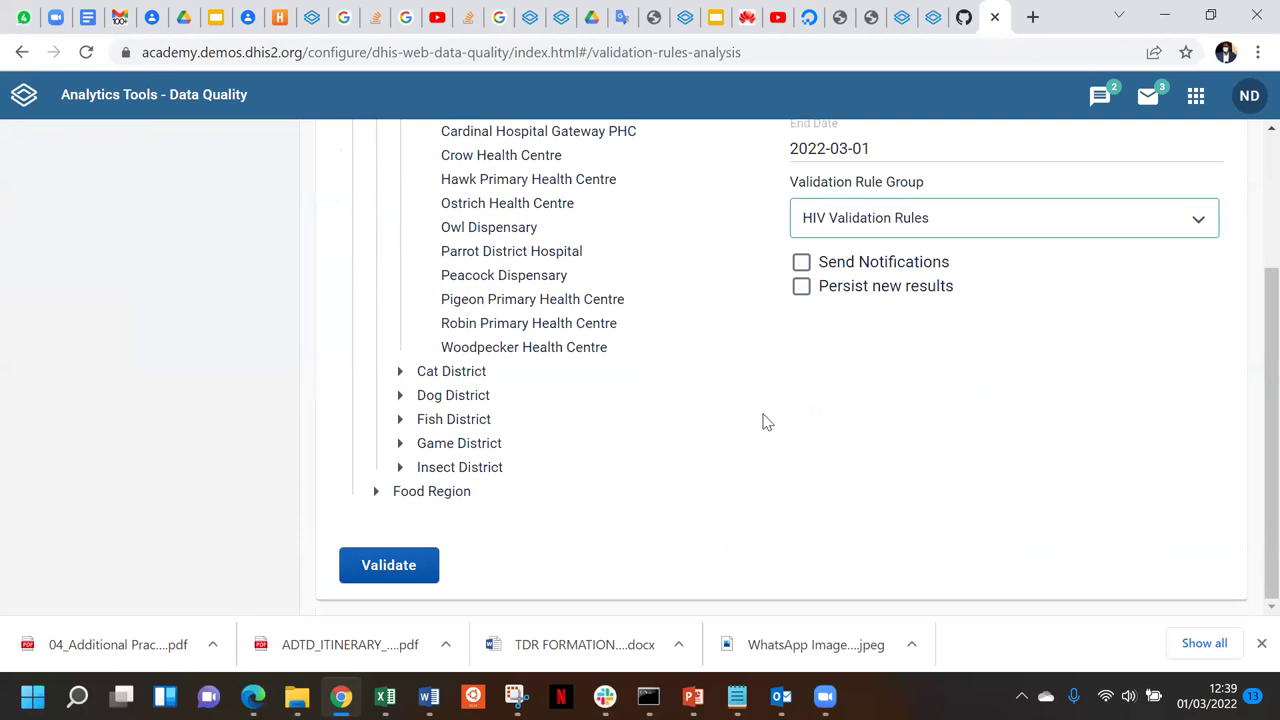
pyautogui.hotkey('ctrl', '-')
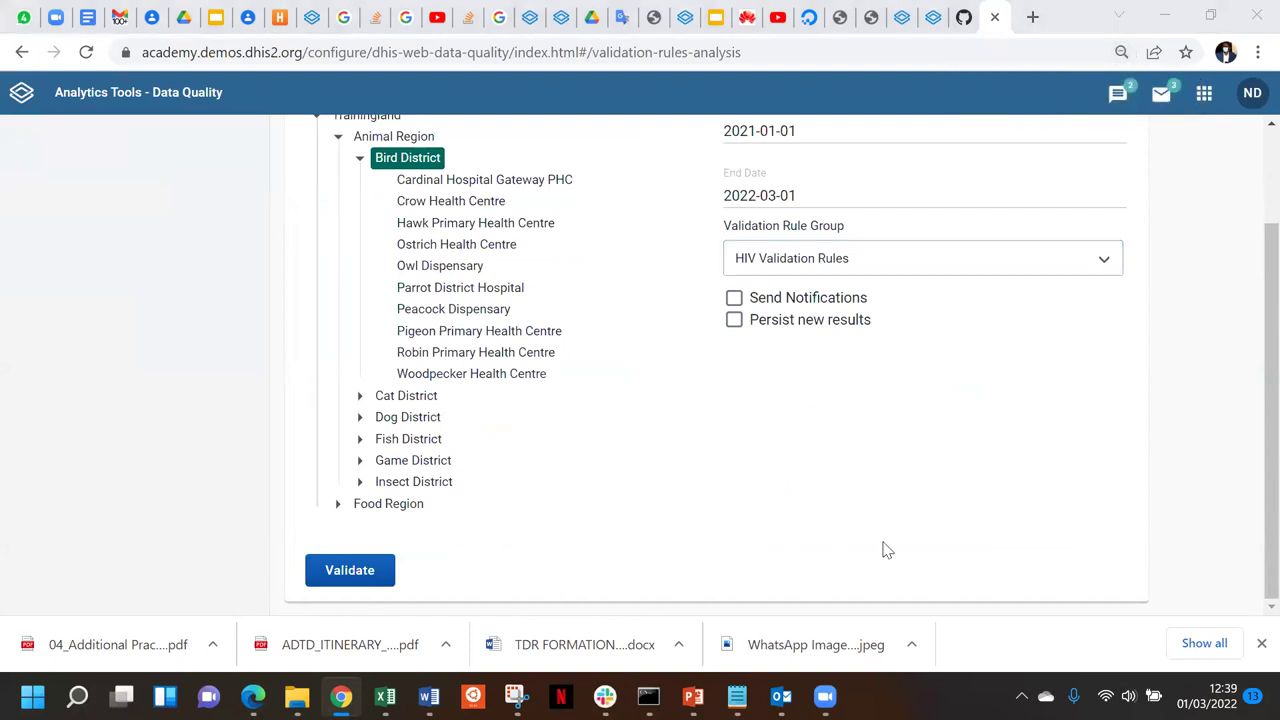
pyautogui.click(344, 575)
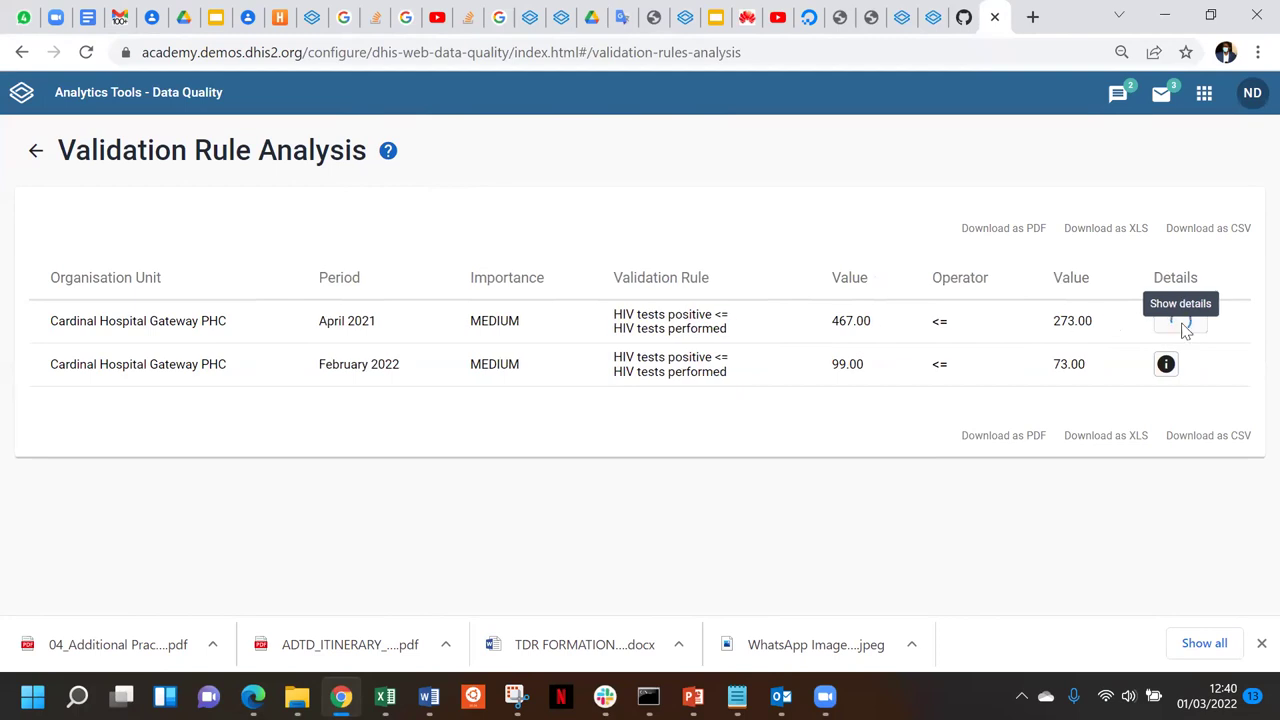
# Review both sides of the validation details for Cardinal Hospital Gateway PHC's April 2021 violation, and close them
pyautogui.click(1178, 324)
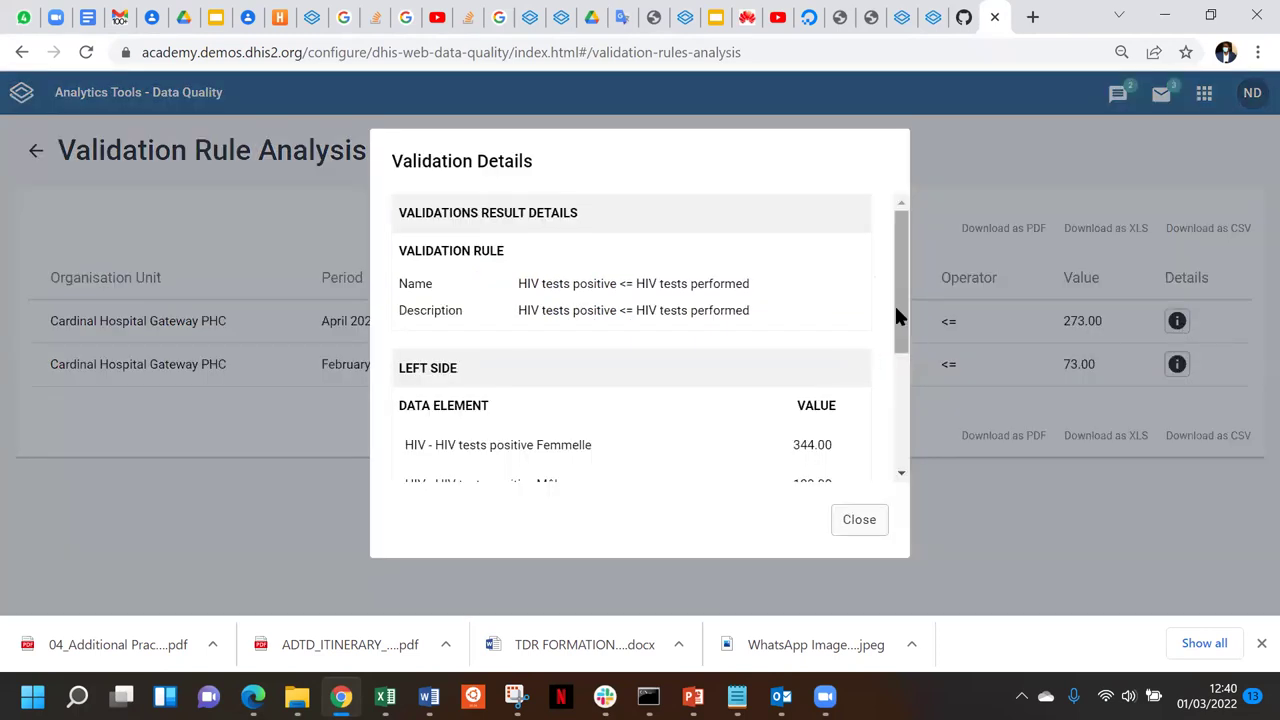
pyautogui.moveTo(896, 310)
pyautogui.mouseDown()
pyautogui.moveTo(896, 333)
pyautogui.moveTo(897, 309)
pyautogui.mouseUp()
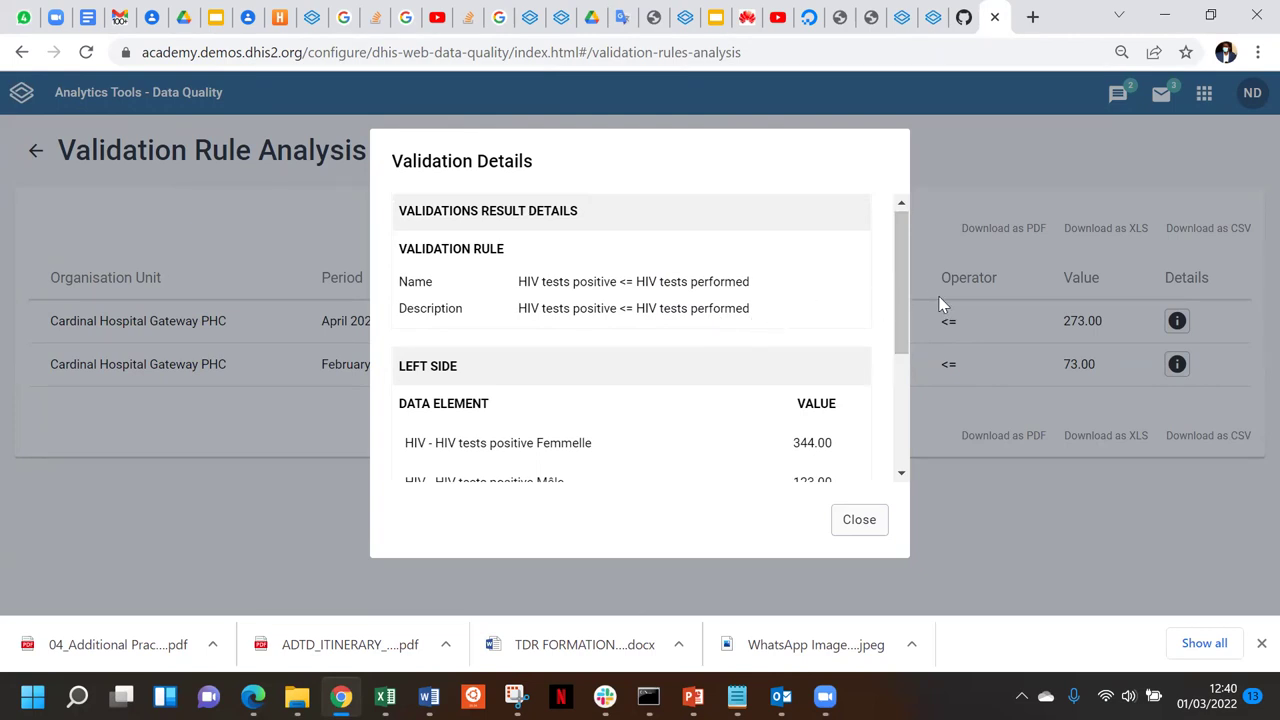
pyautogui.moveTo(901, 292); pyautogui.dragTo(900, 336)
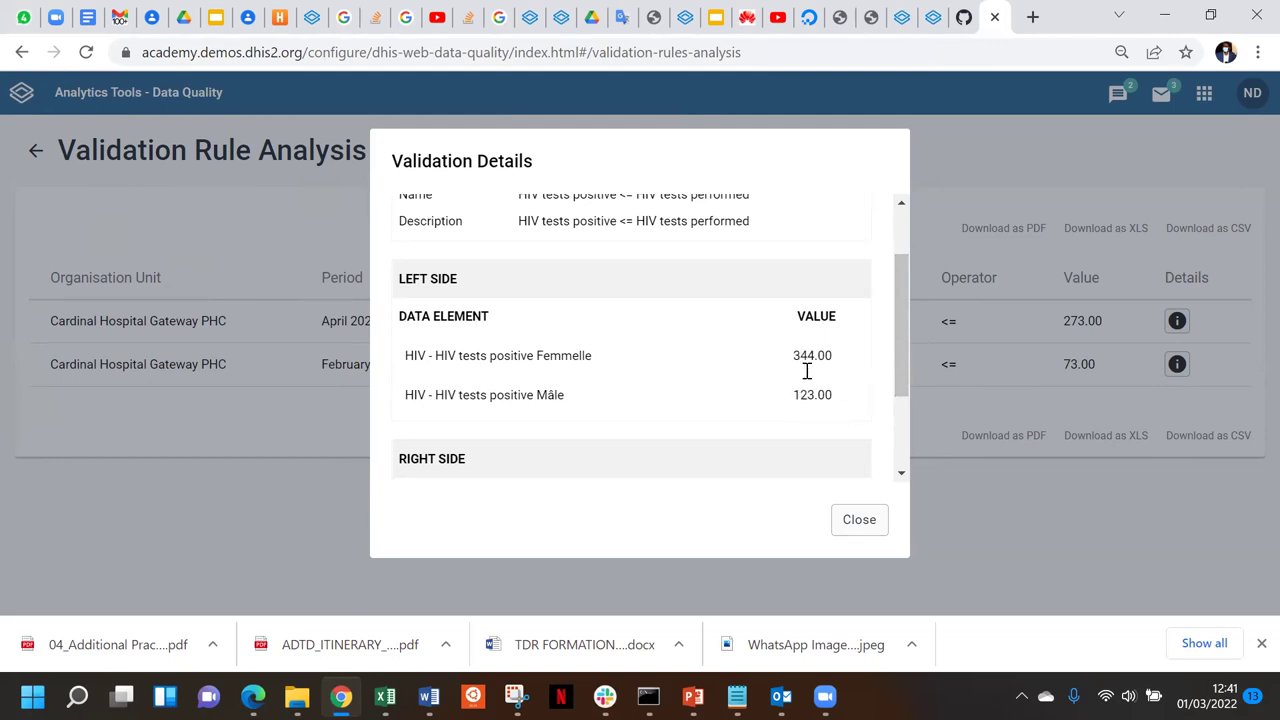
pyautogui.moveTo(903, 360); pyautogui.dragTo(914, 433)
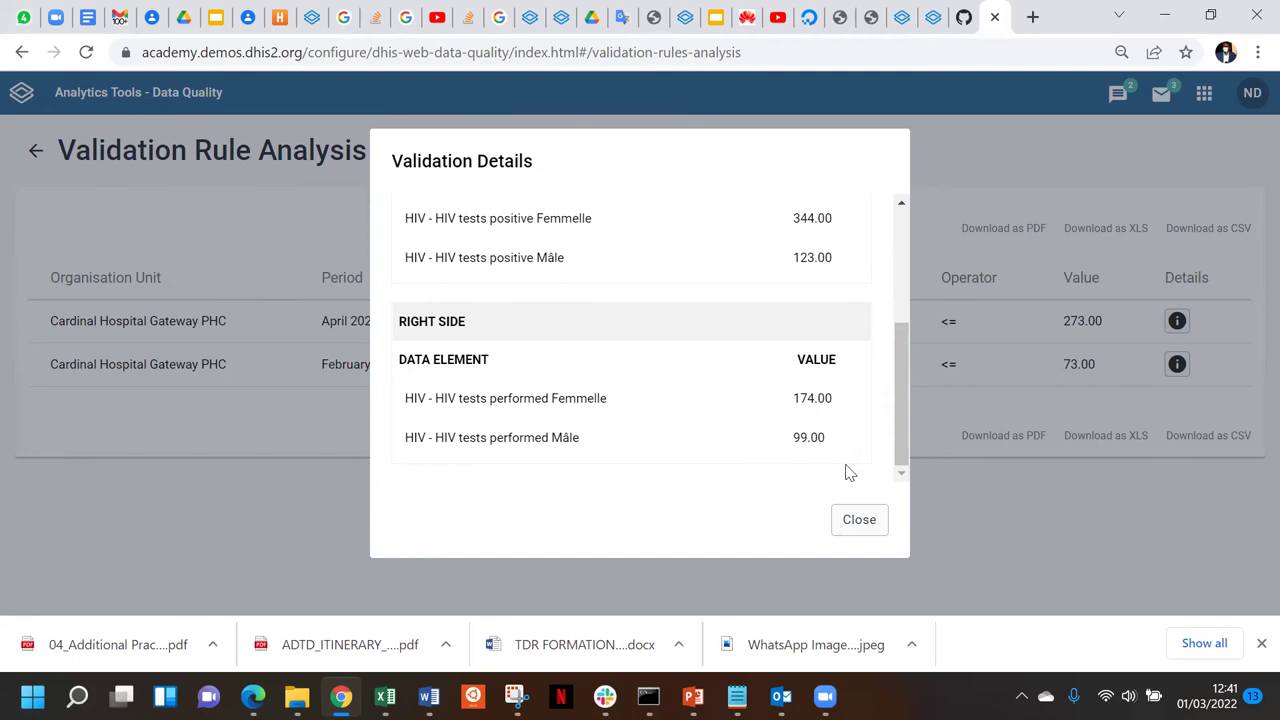
pyautogui.click(862, 522)
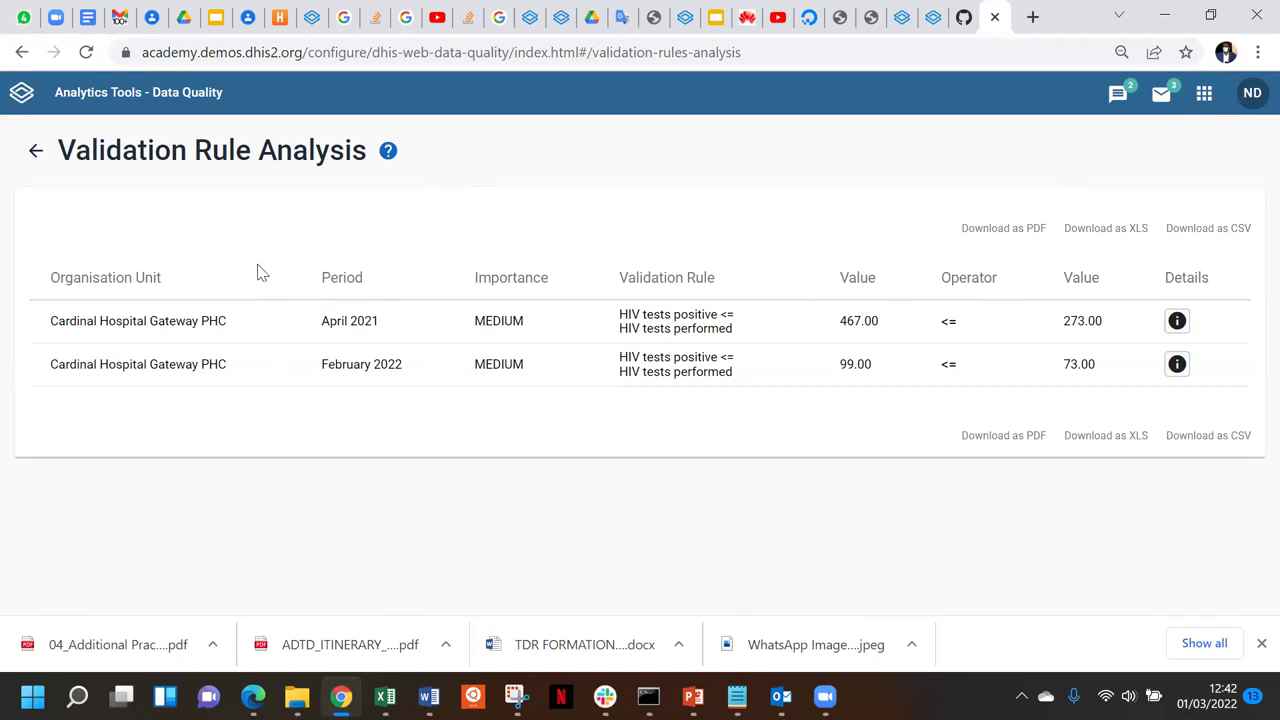
# Duplicate the validation results browser tab and open the Data Entry app in the copy, checking back on the results
pyautogui.rightClick(991, 34)
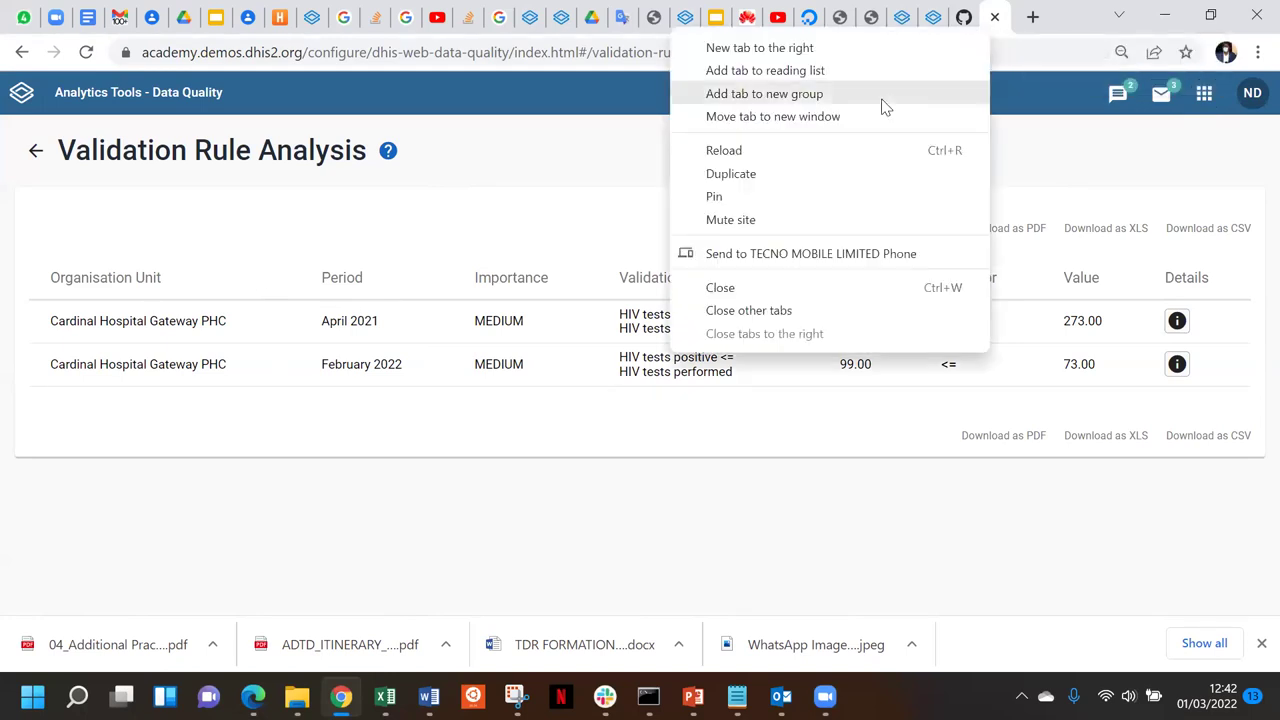
pyautogui.click(808, 177)
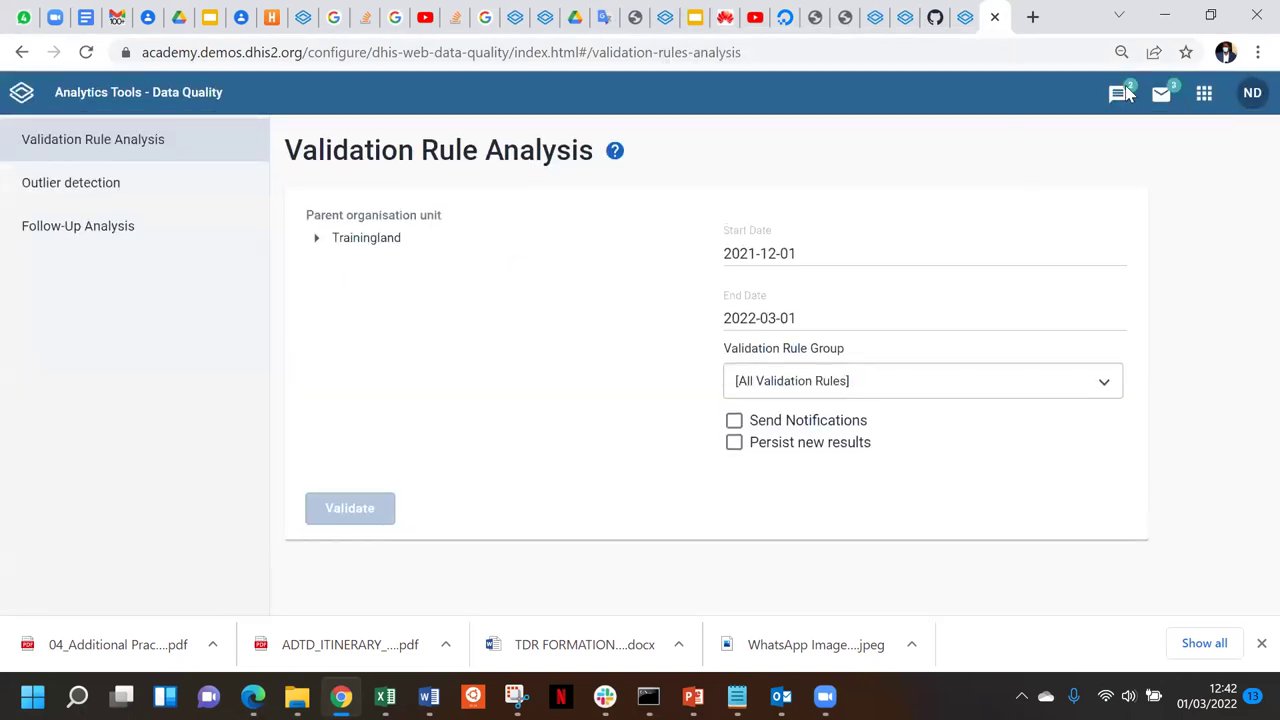
pyautogui.click(1204, 96)
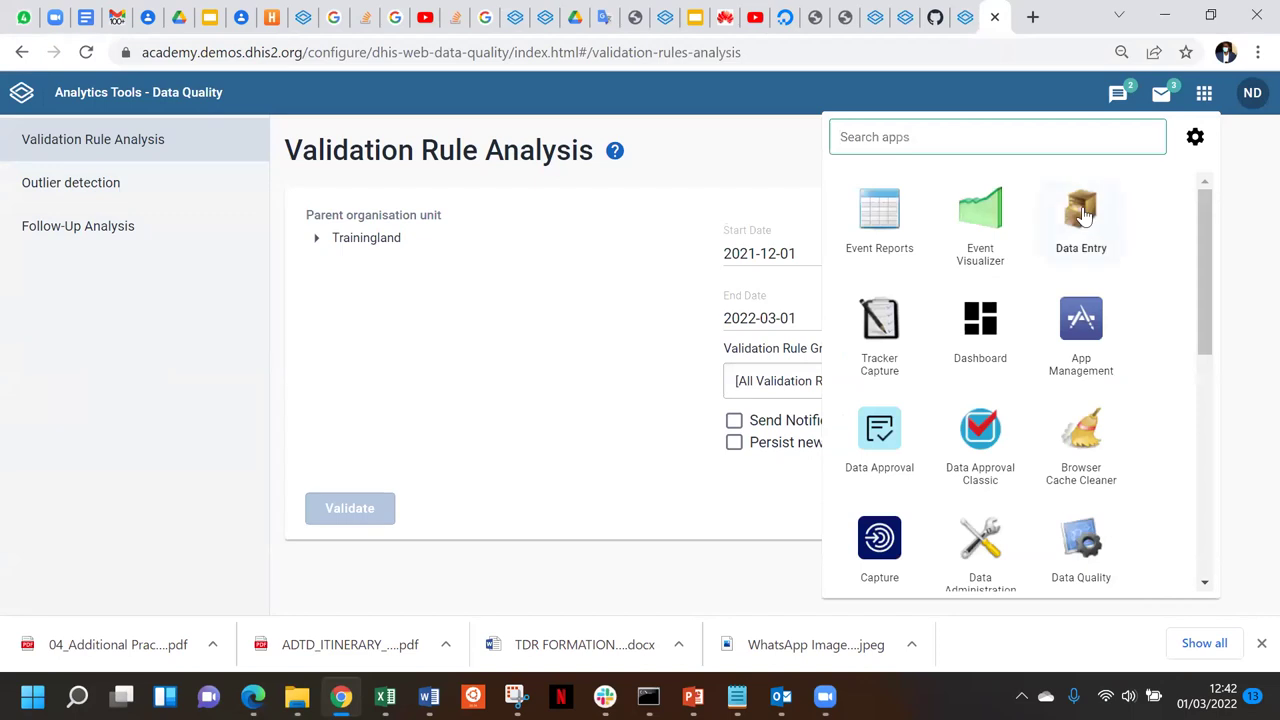
pyautogui.click(1082, 212)
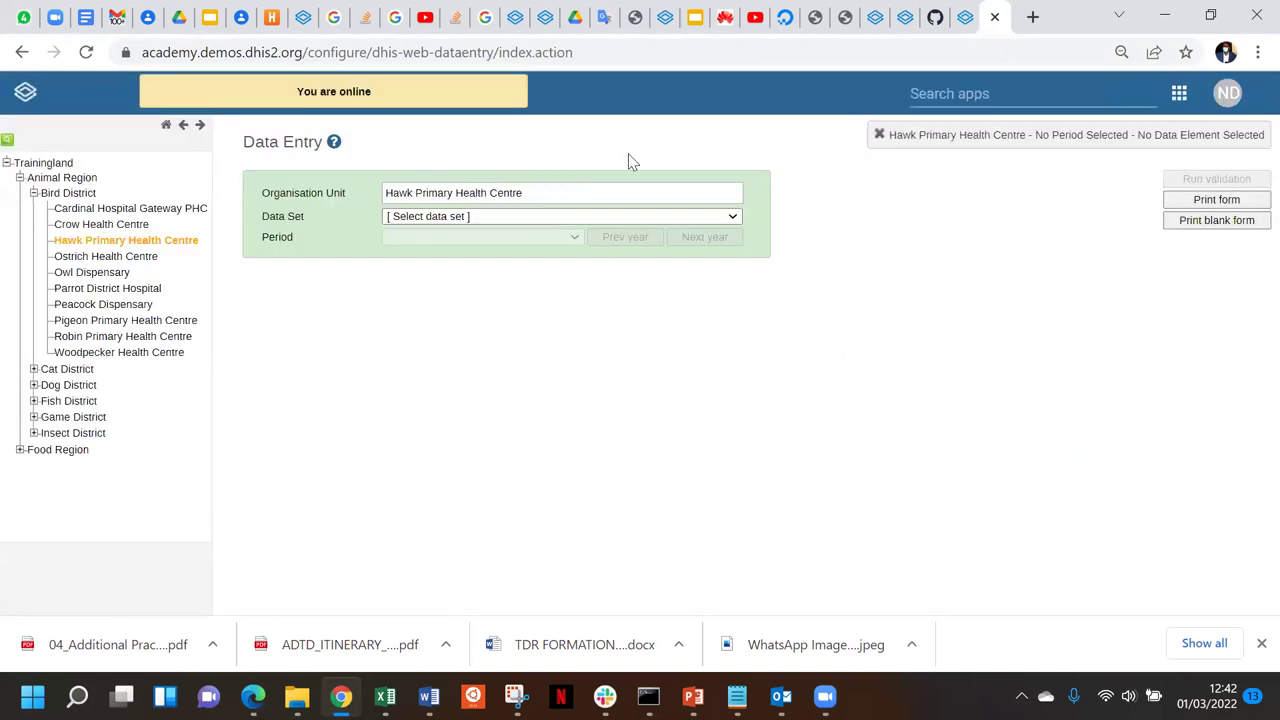
pyautogui.click(963, 17)
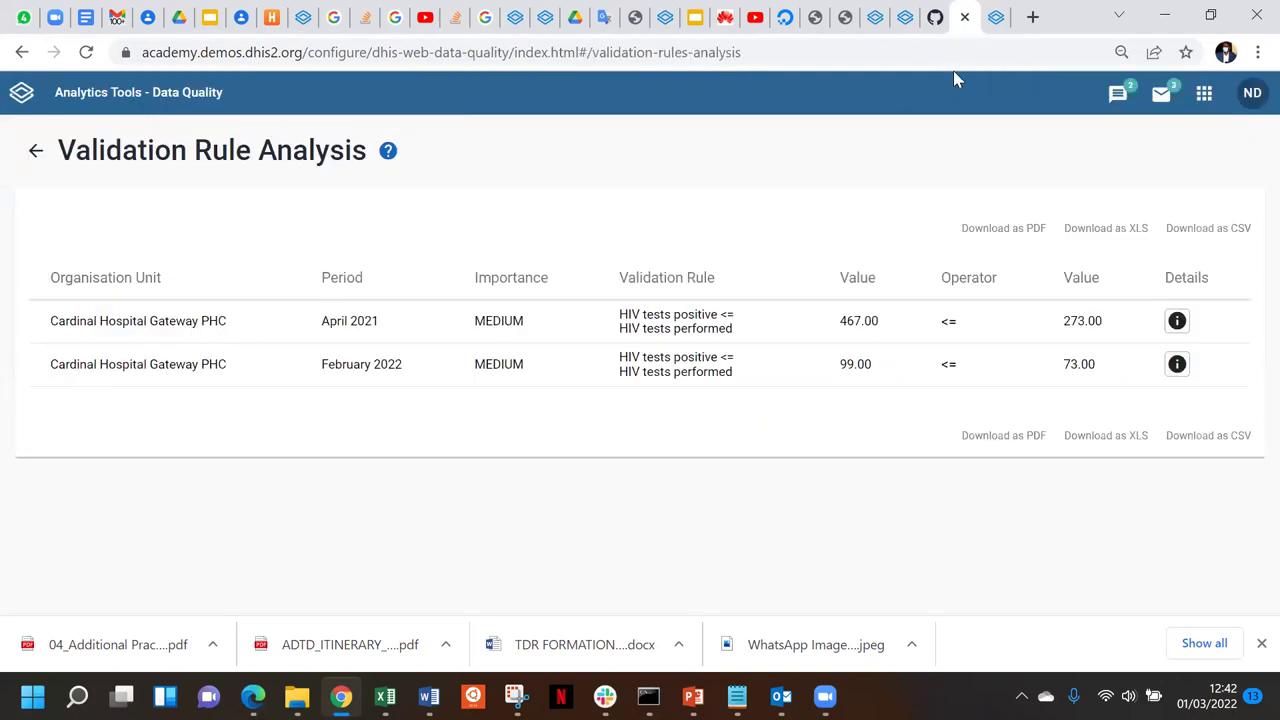
pyautogui.click(995, 17)
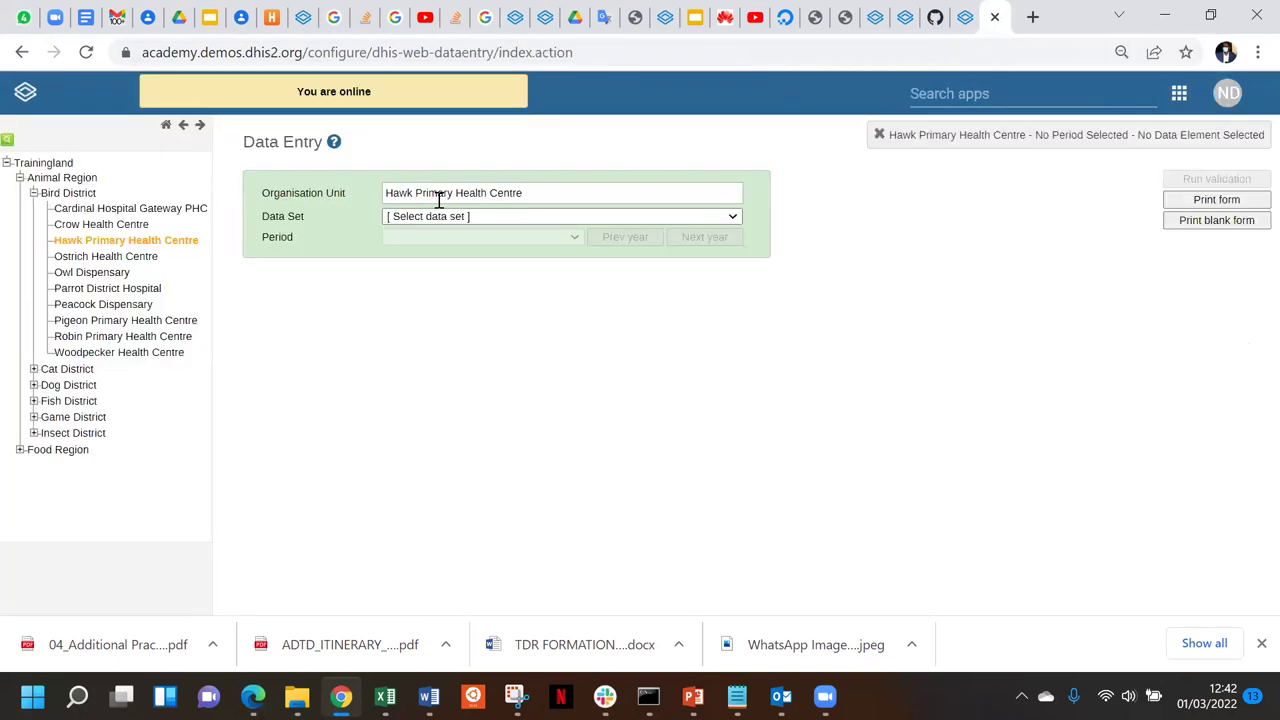
# Load the March 2022 HIV Monthly form for Cardinal Hospital Gateway PHC and recheck the violation periods in the analysis results
pyautogui.click(127, 207)
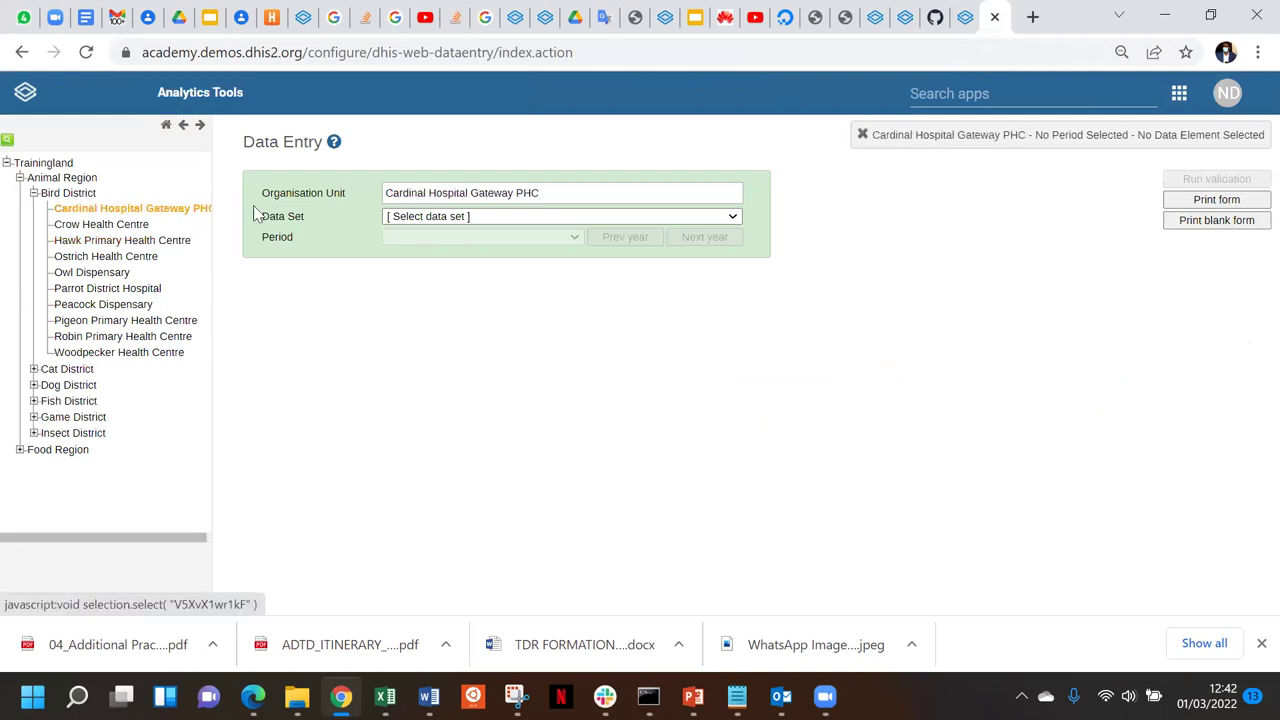
pyautogui.click(456, 216)
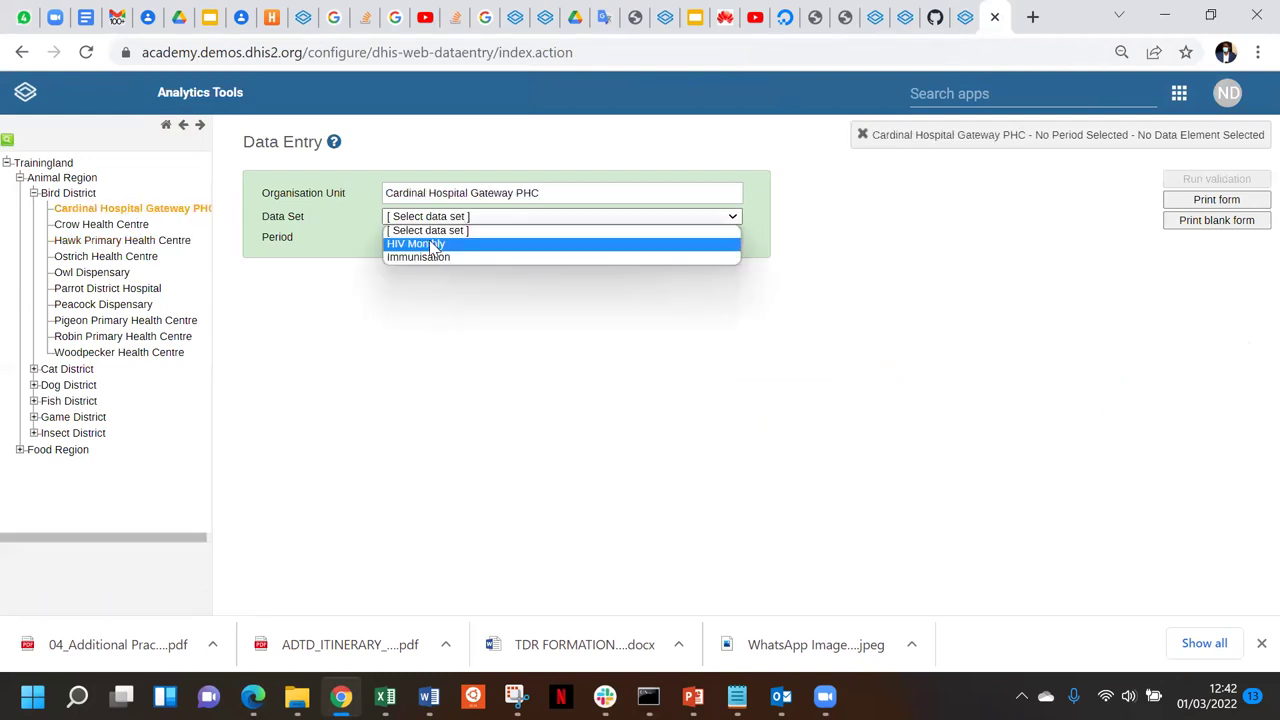
pyautogui.click(438, 244)
pyautogui.click(430, 240)
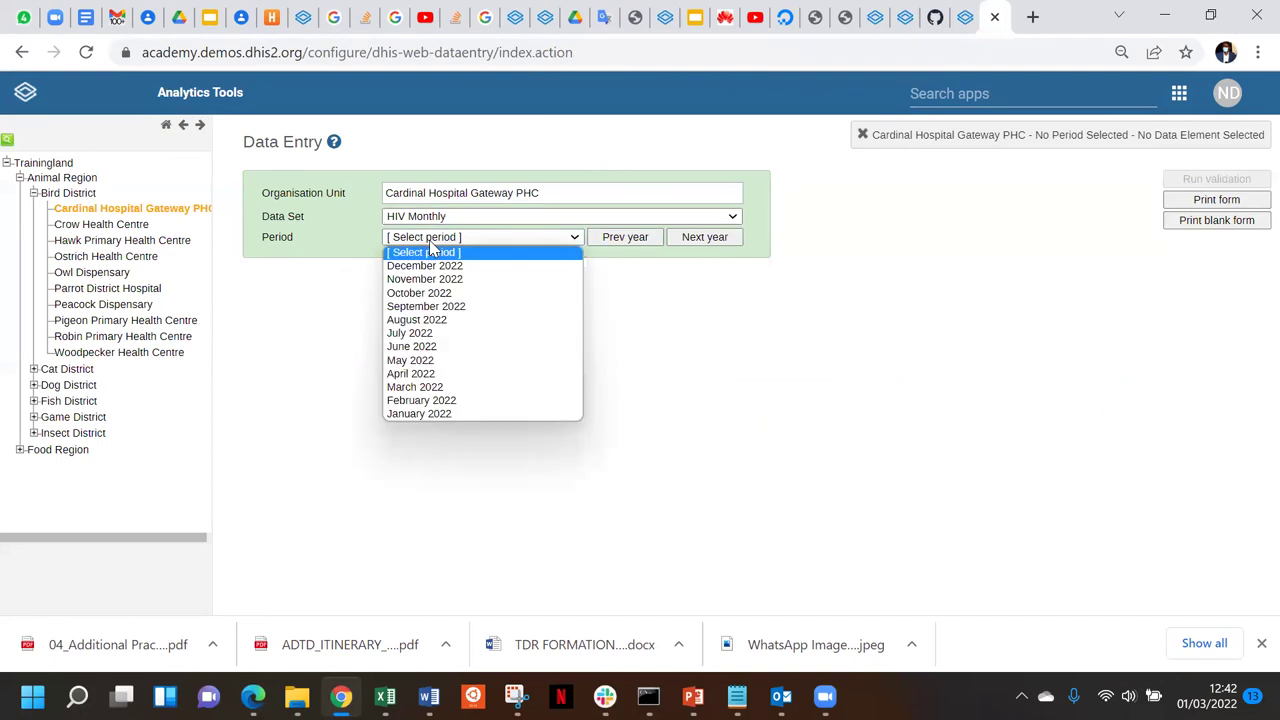
pyautogui.click(433, 387)
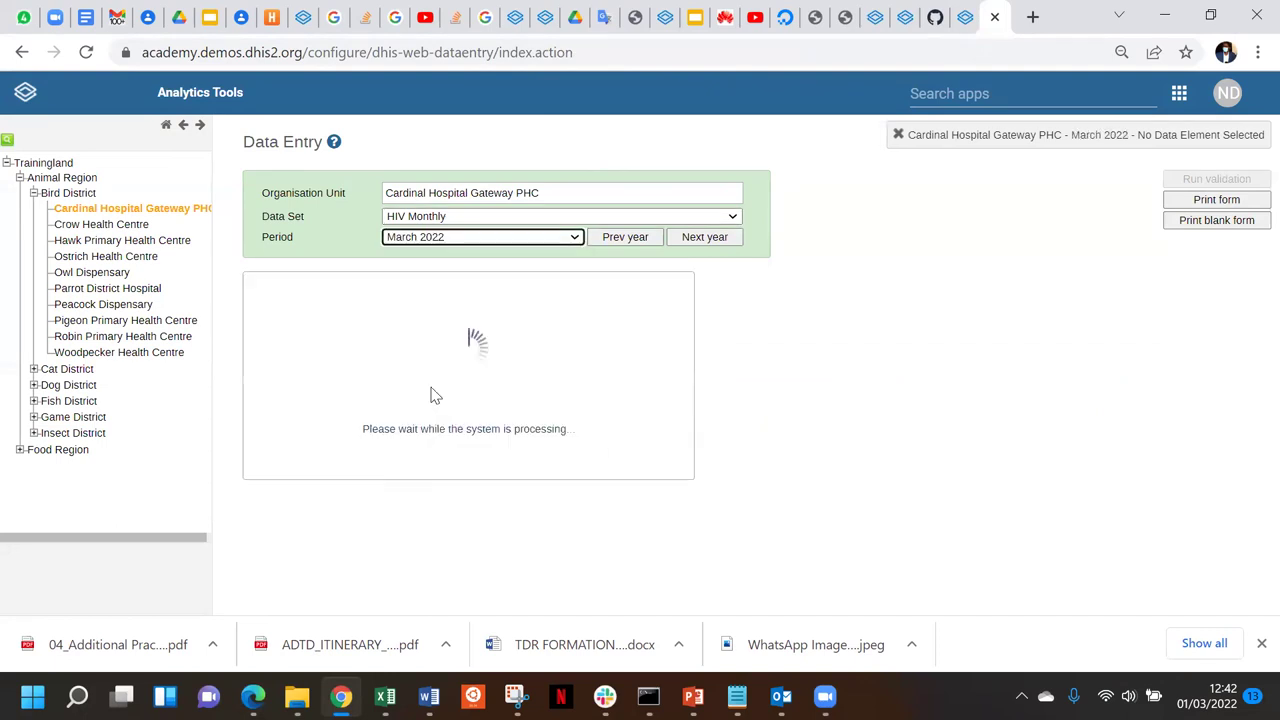
pyautogui.click(963, 17)
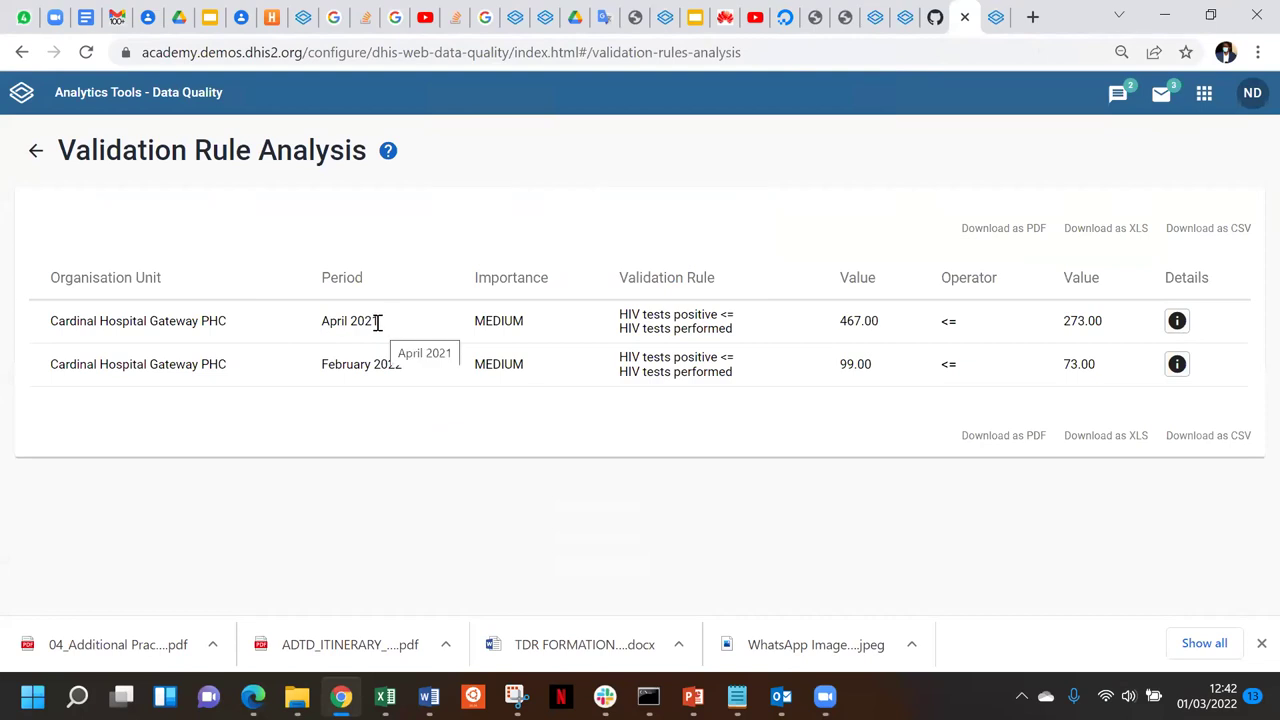
pyautogui.click(996, 17)
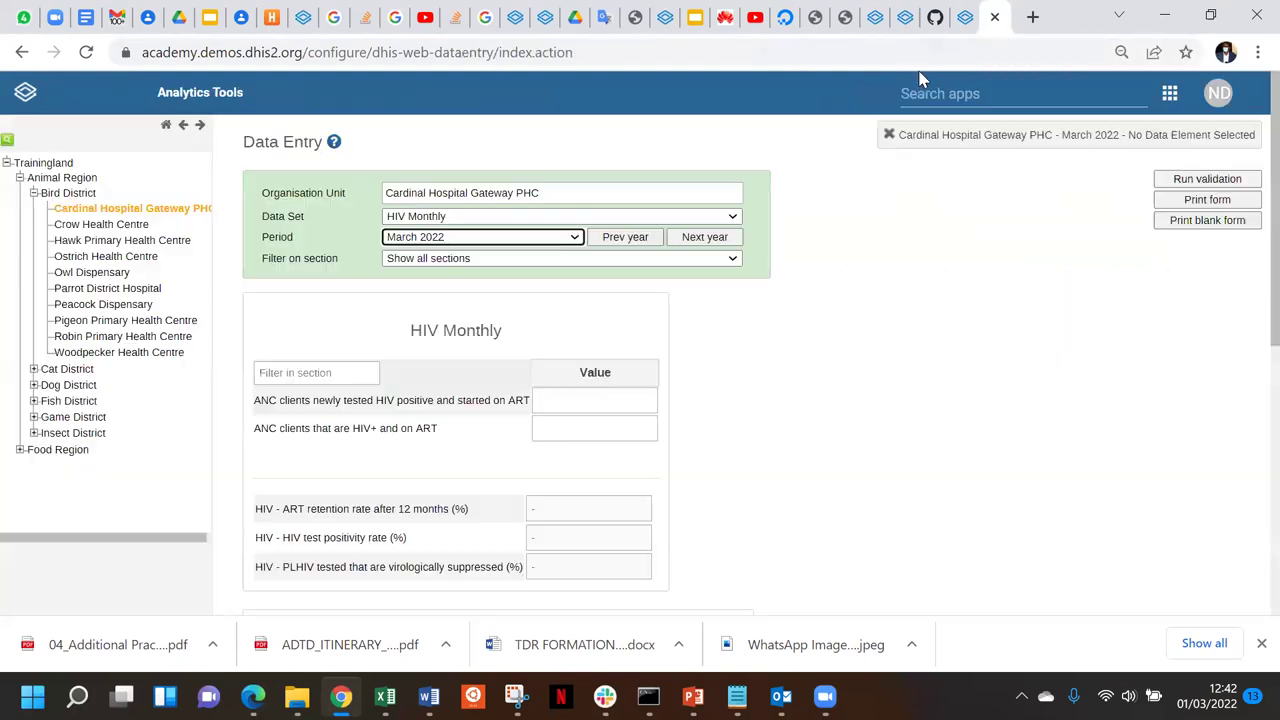
# Load the April 2021 HIV Monthly form for Cardinal Hospital Gateway PHC
pyautogui.click(622, 237)
pyautogui.click(511, 240)
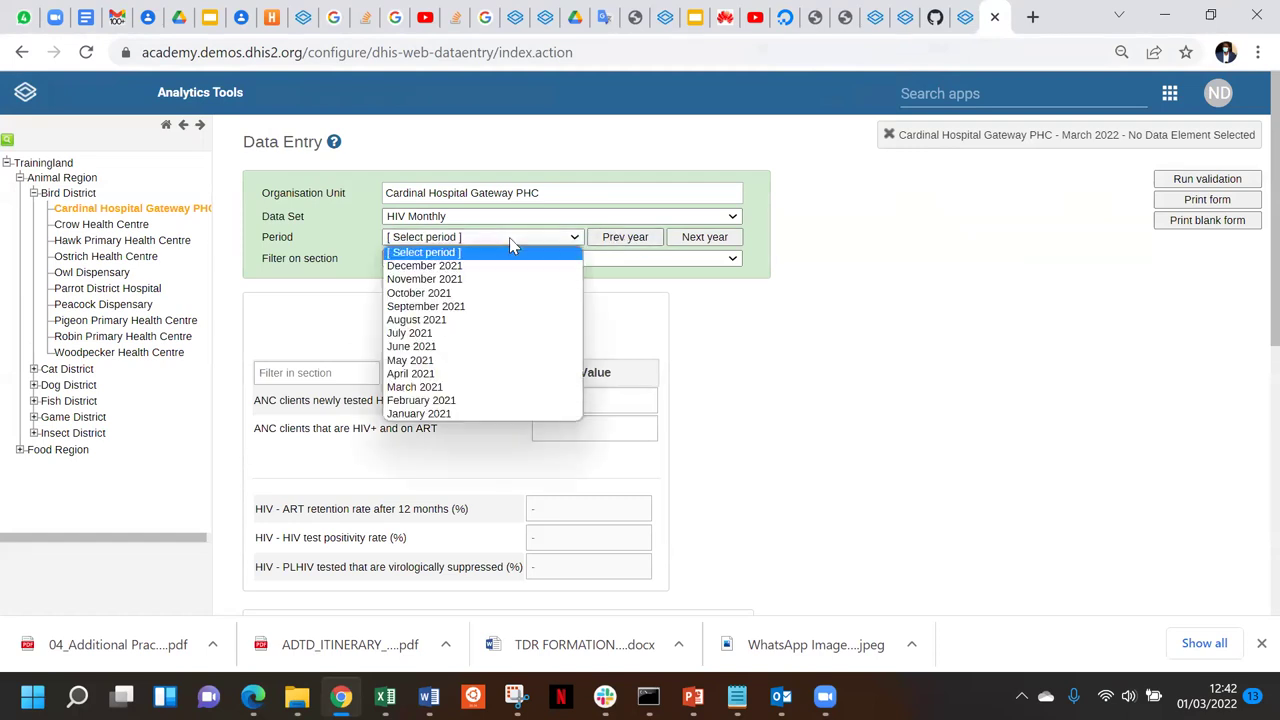
pyautogui.click(452, 374)
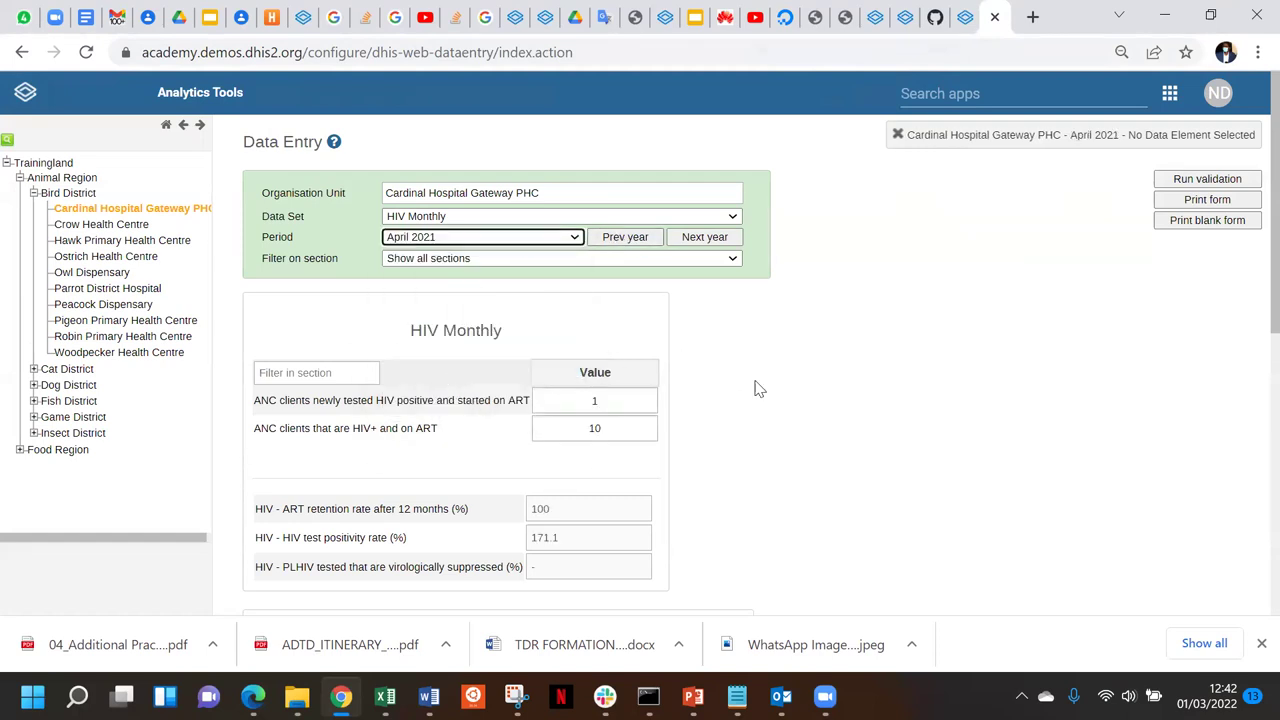
# Set the male value for HIV tests positive to 23 in the April 2021 form's Sex section
pyautogui.scroll(-2, 789, 392)
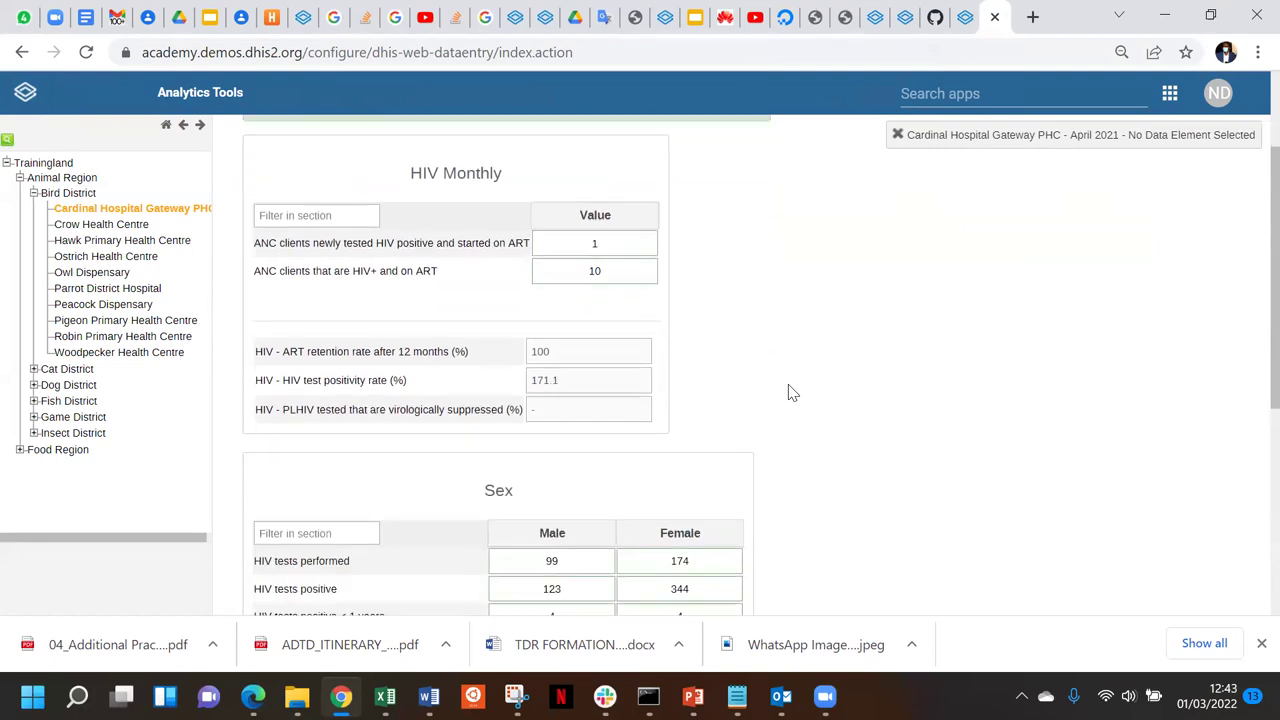
pyautogui.scroll(-2, 790, 392)
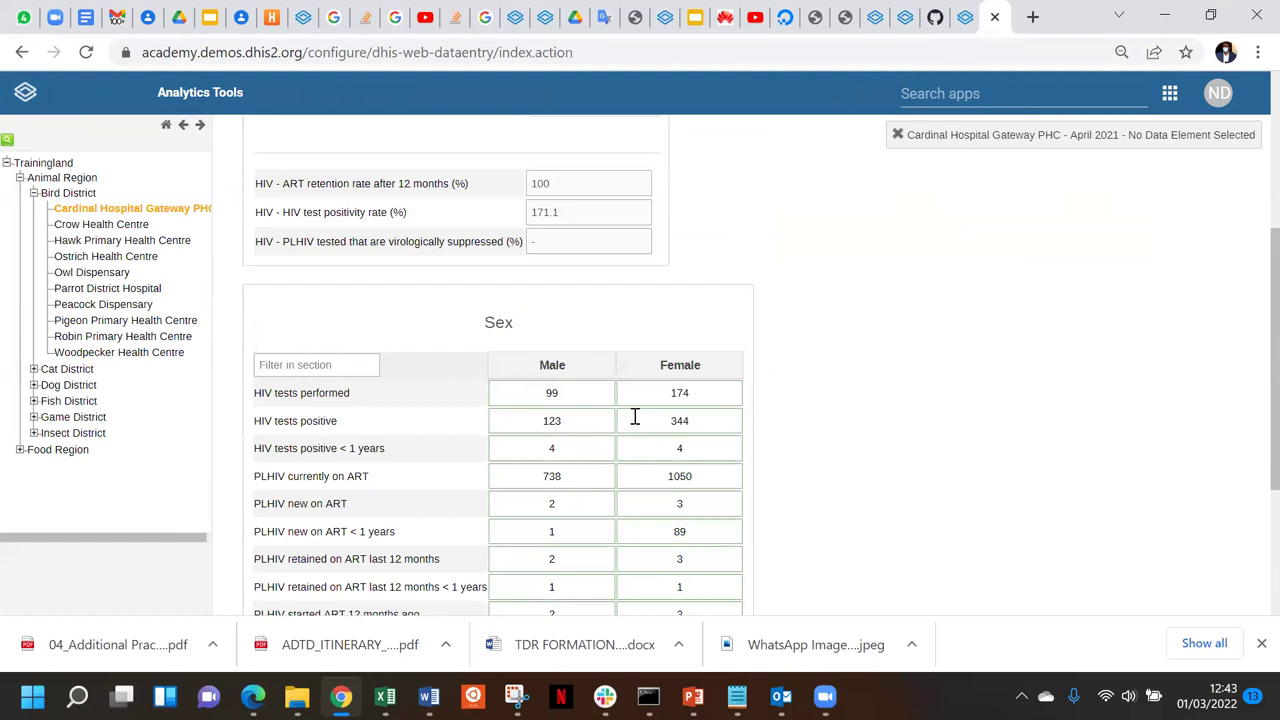
pyautogui.click(552, 421)
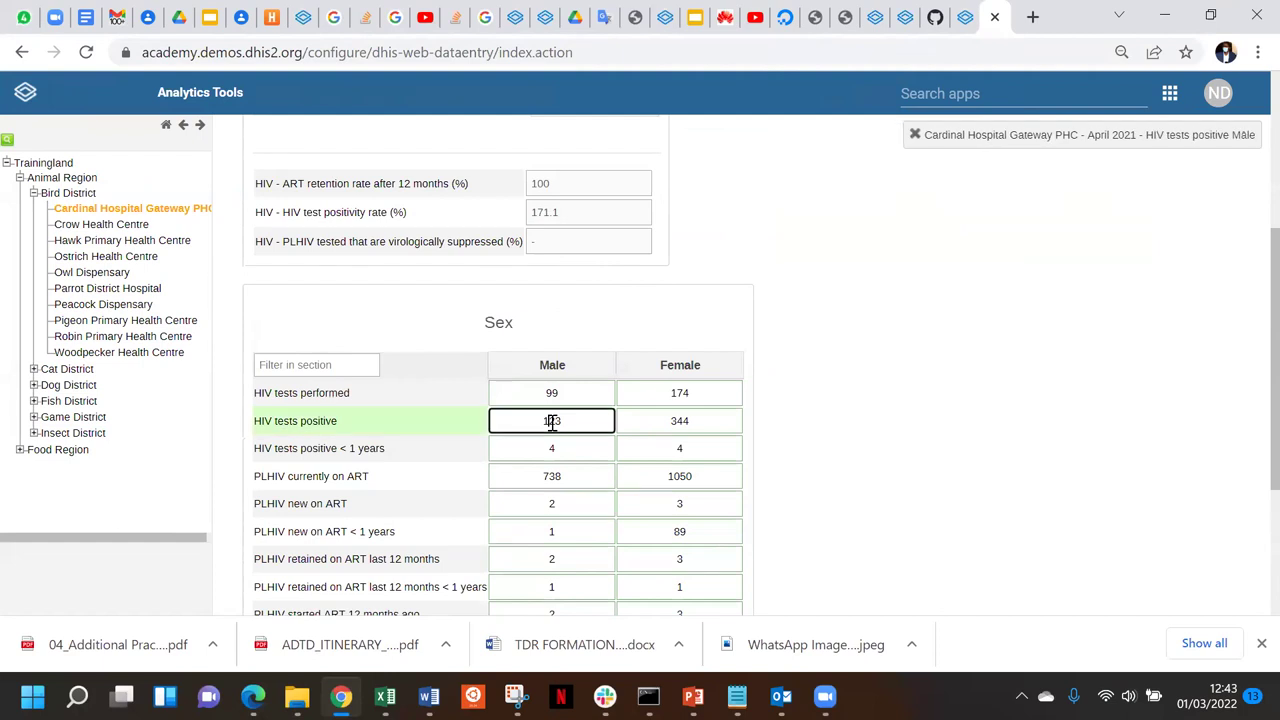
pyautogui.press('BackSpace')
pyautogui.click(873, 394)
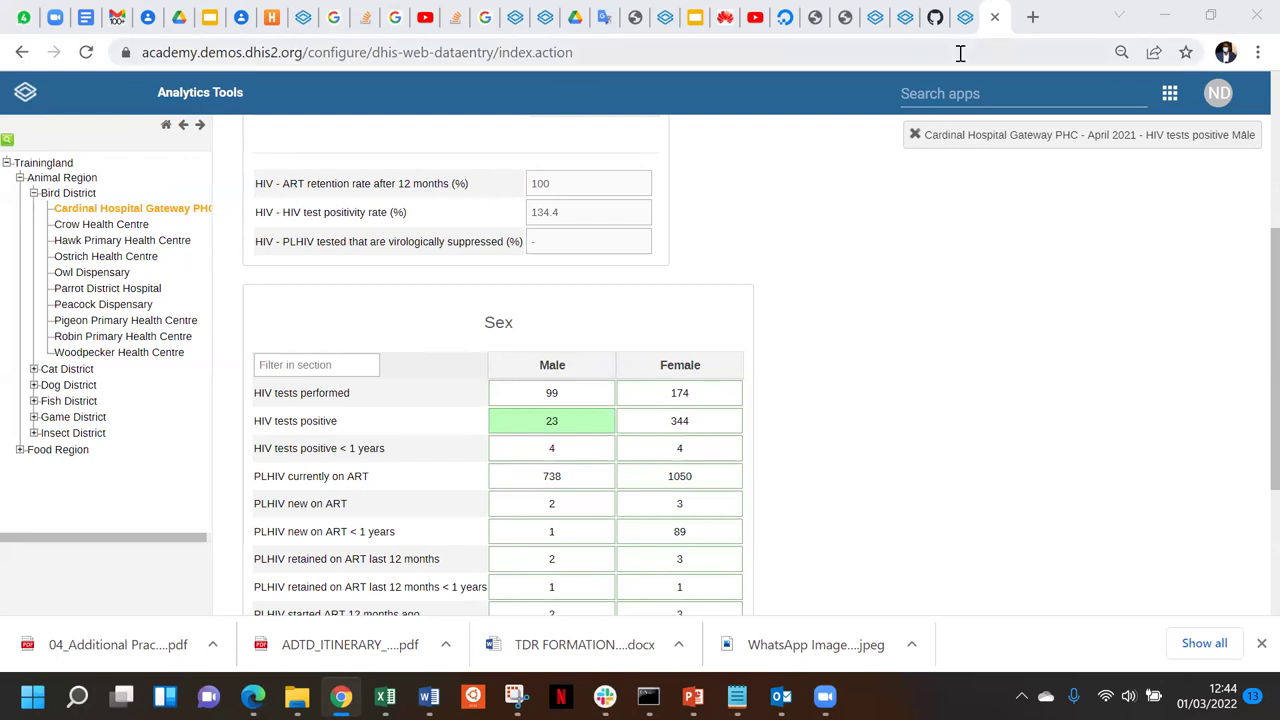
# Recheck the validation rule analysis results, run validation on the April 2021 data entry form, and close the validation result
pyautogui.click(965, 18)
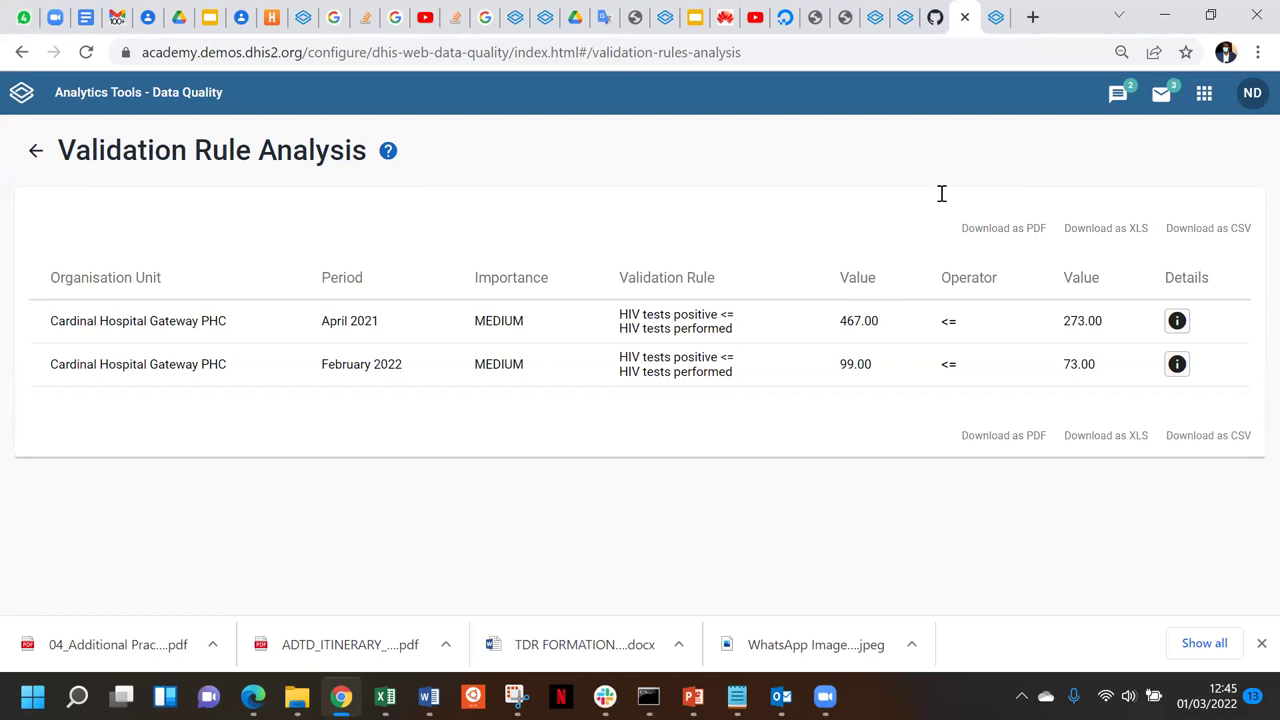
pyautogui.click(997, 14)
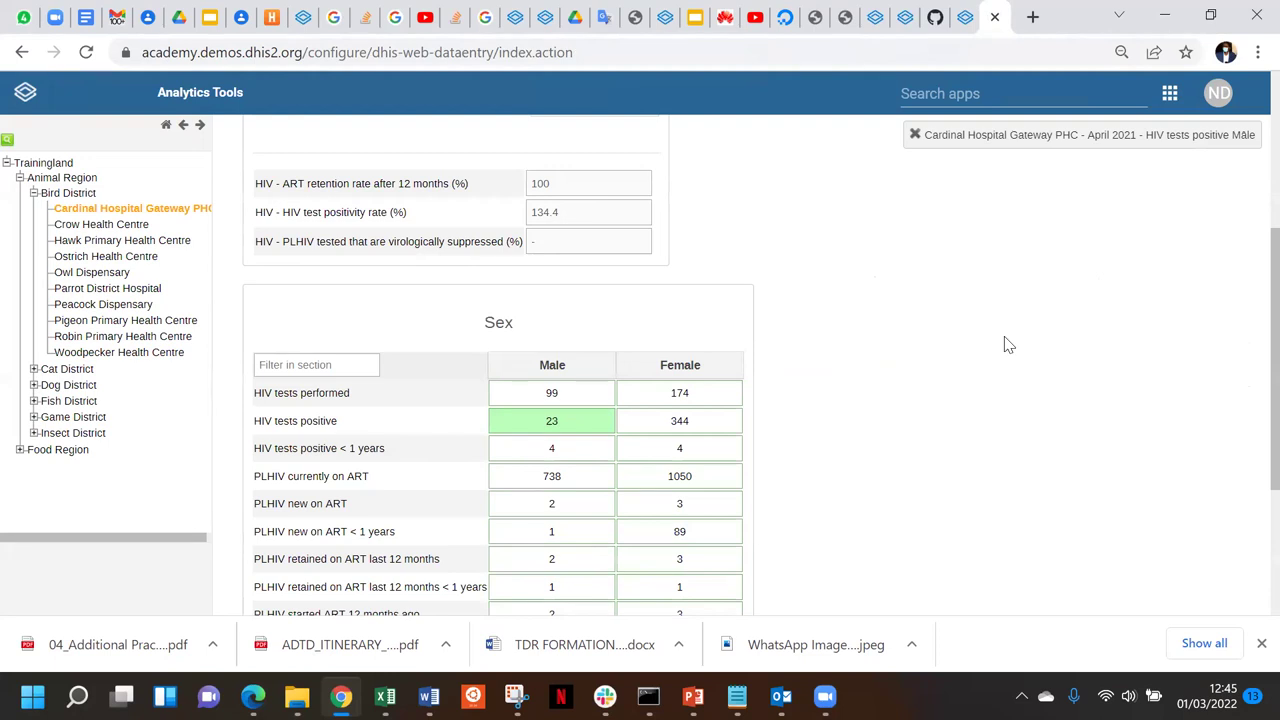
pyautogui.scroll(-1, 1008, 345)
pyautogui.scroll(2, 1008, 345)
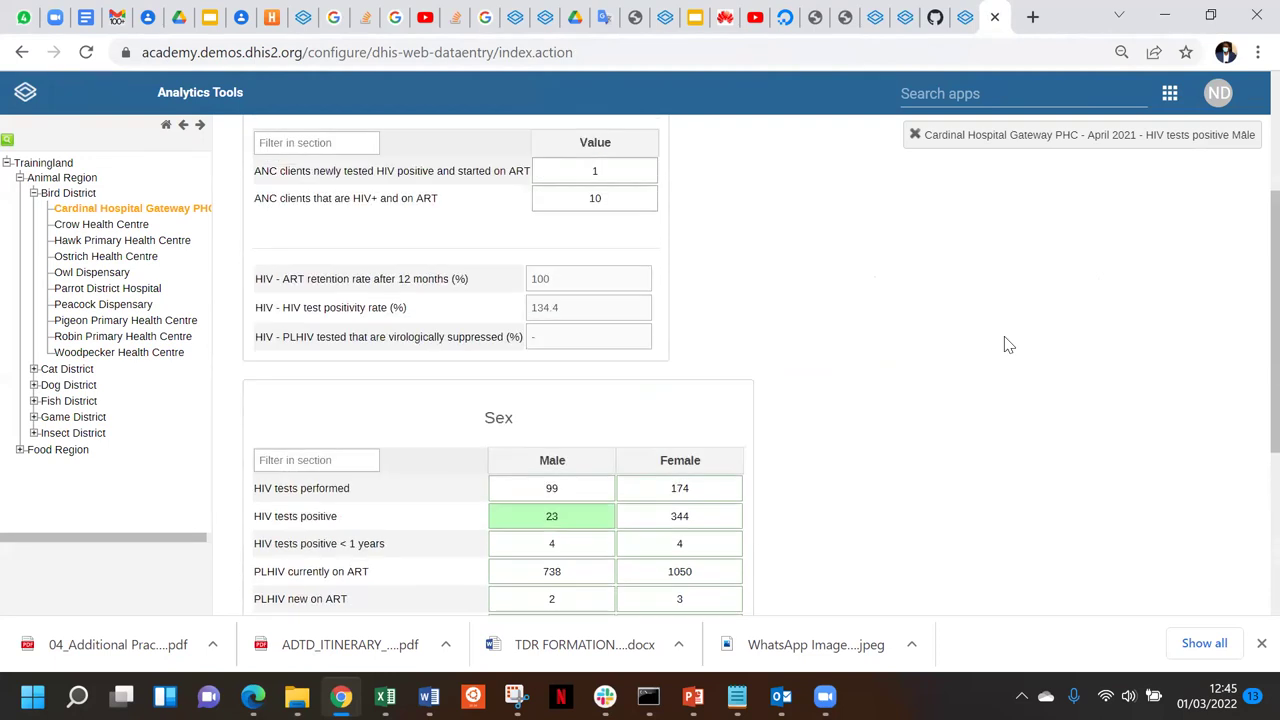
pyautogui.scroll(3, 1008, 345)
pyautogui.click(1228, 182)
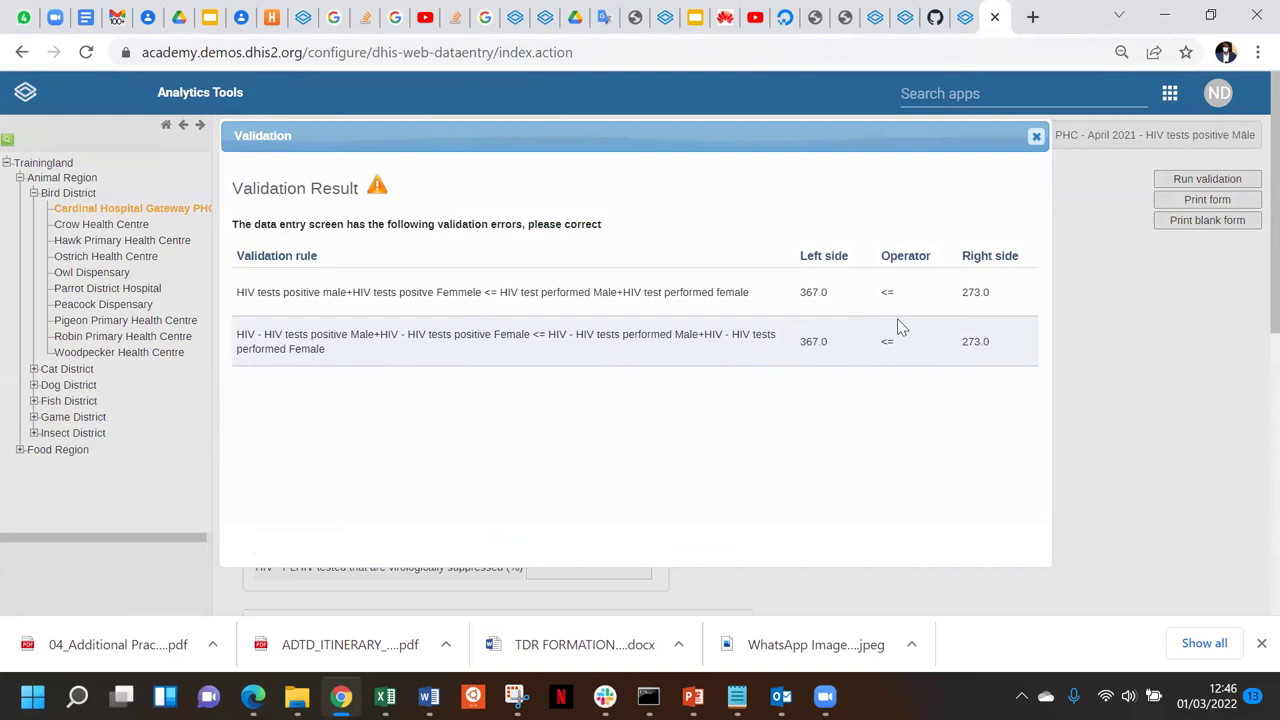
pyautogui.click(1037, 138)
# Set the female value for HIV tests positive to 44, rerun validation on the April 2021 form, and close the result
pyautogui.scroll(-1, 848, 405)
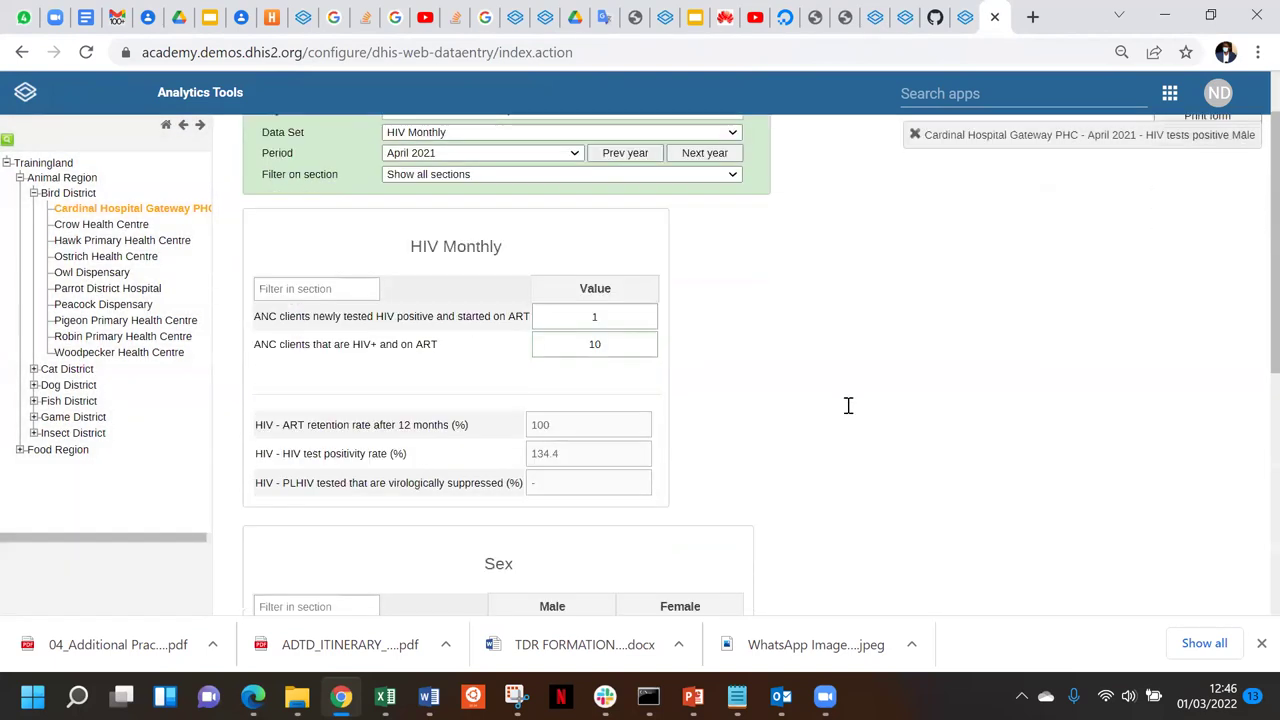
pyautogui.scroll(-4, 848, 405)
pyautogui.click(679, 290)
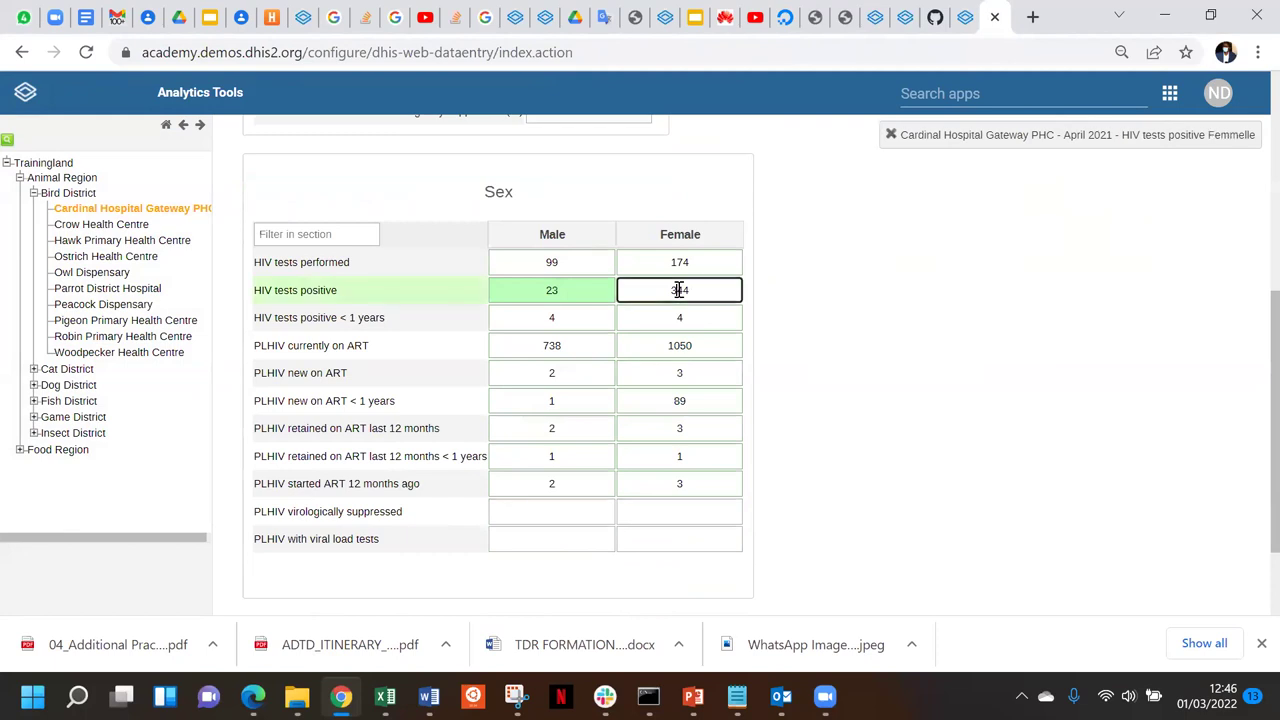
pyautogui.scroll(5, 955, 292)
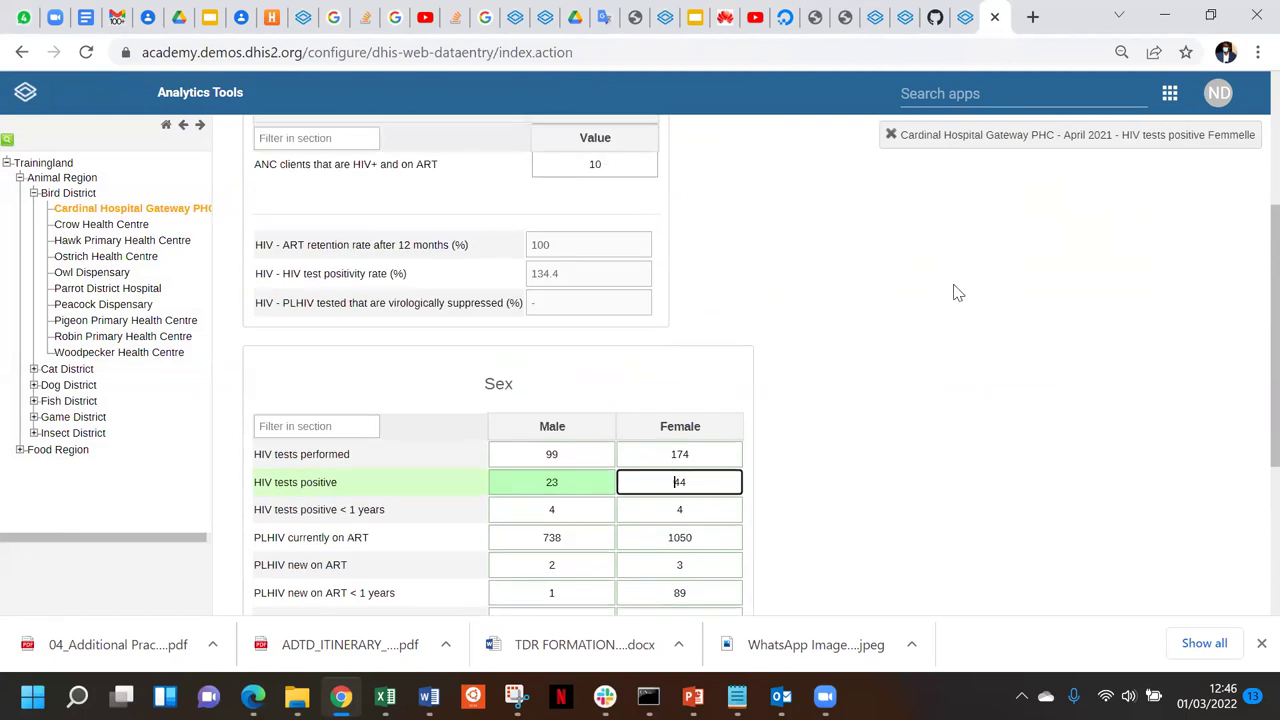
pyautogui.scroll(1, 955, 292)
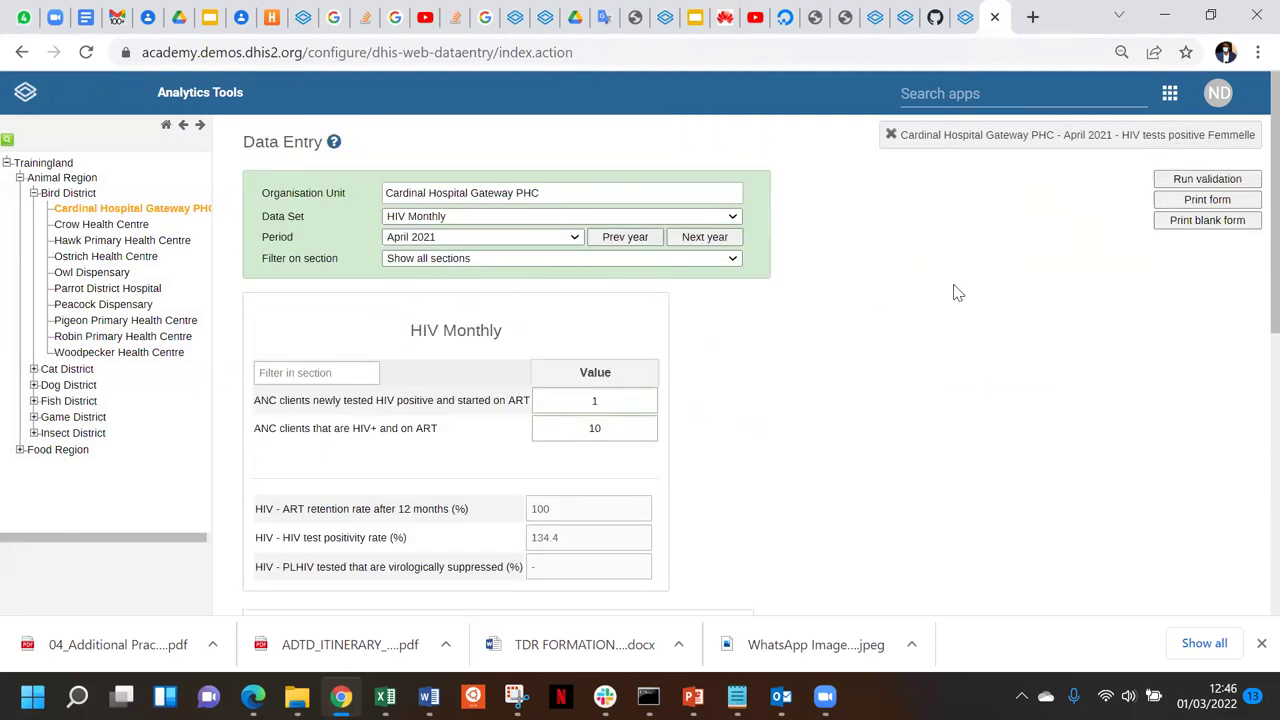
pyautogui.click(1231, 178)
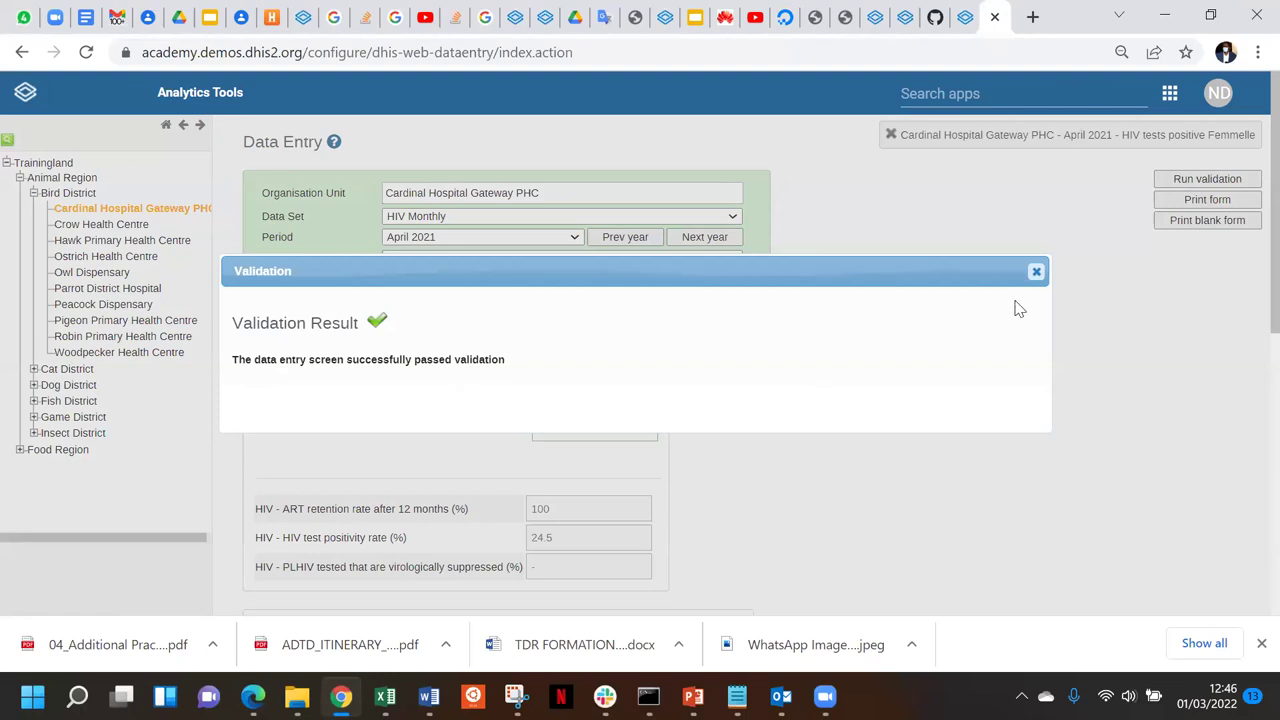
pyautogui.click(1036, 274)
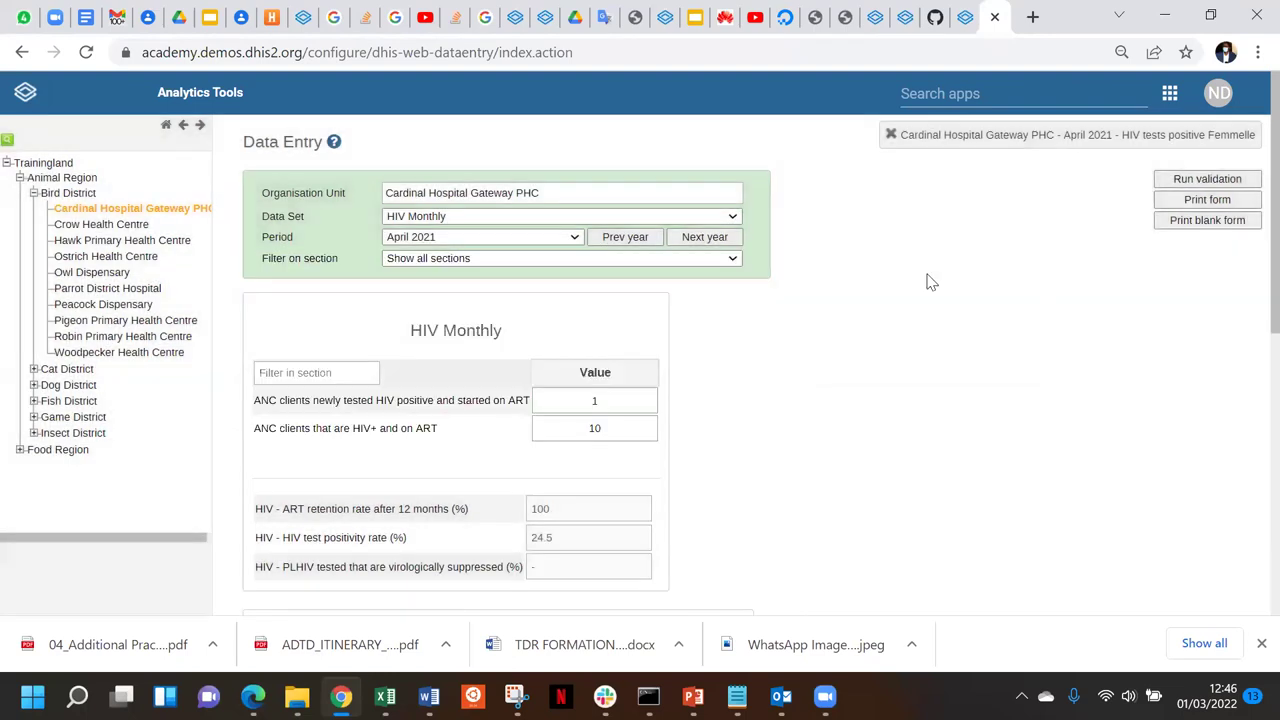
# Check the other flagged period in the analysis results, load the February 2022 form, and filter it to the Sex section
pyautogui.click(452, 242)
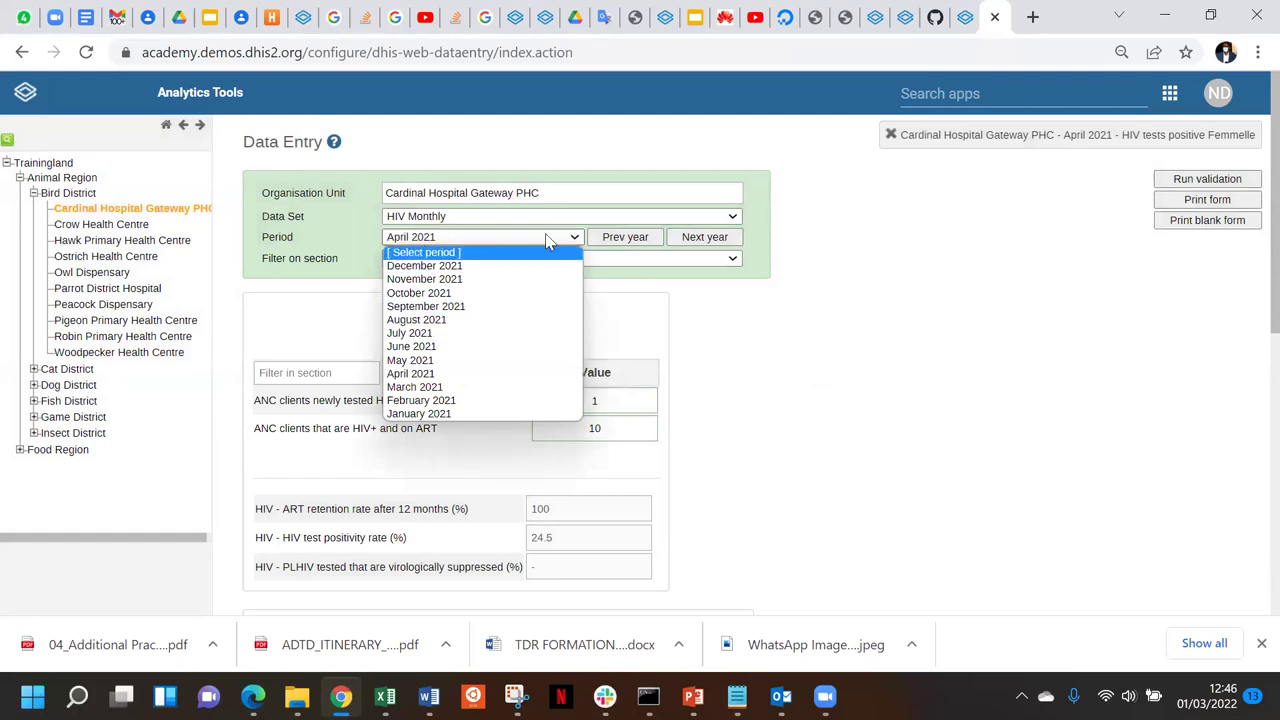
pyautogui.click(967, 18)
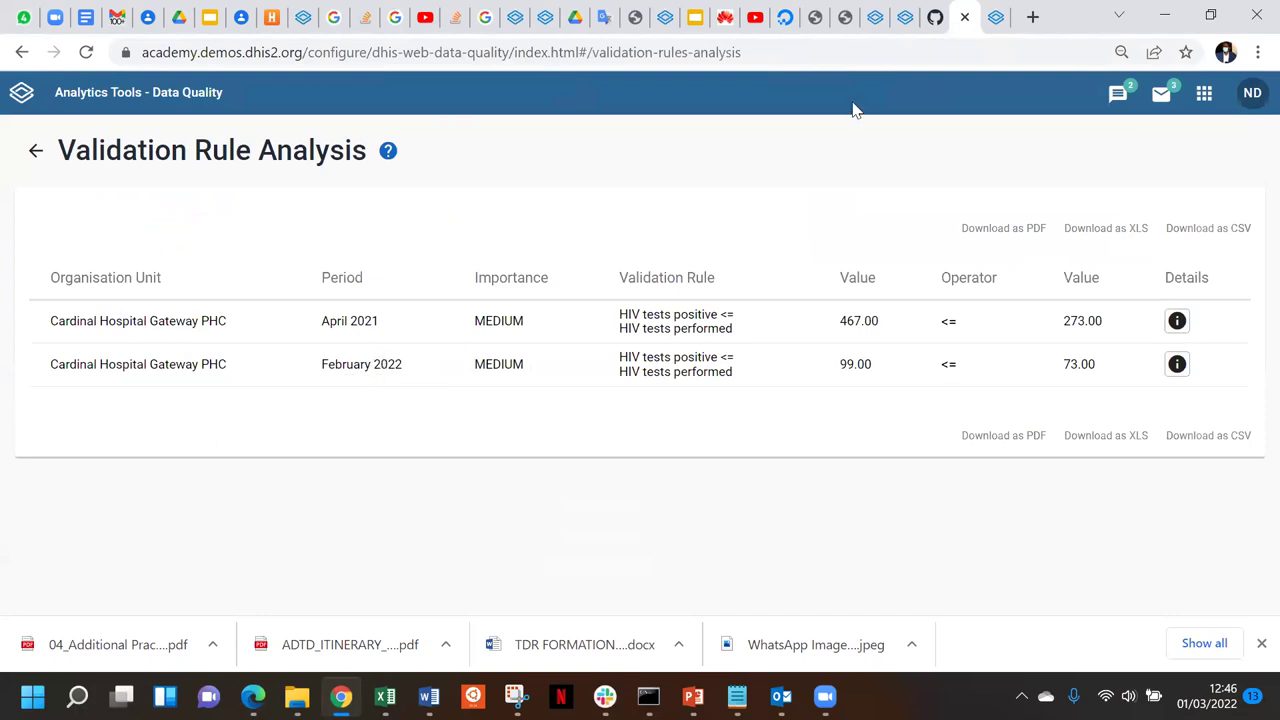
pyautogui.click(996, 18)
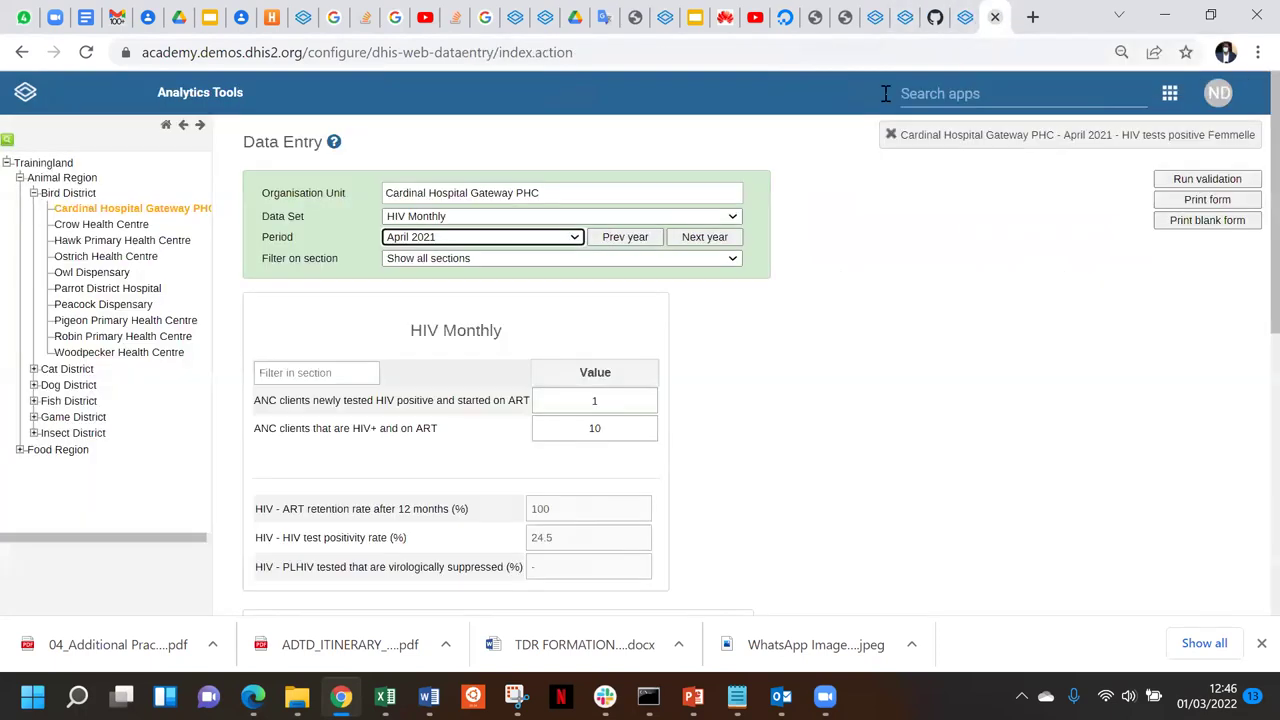
pyautogui.click(709, 237)
pyautogui.click(524, 242)
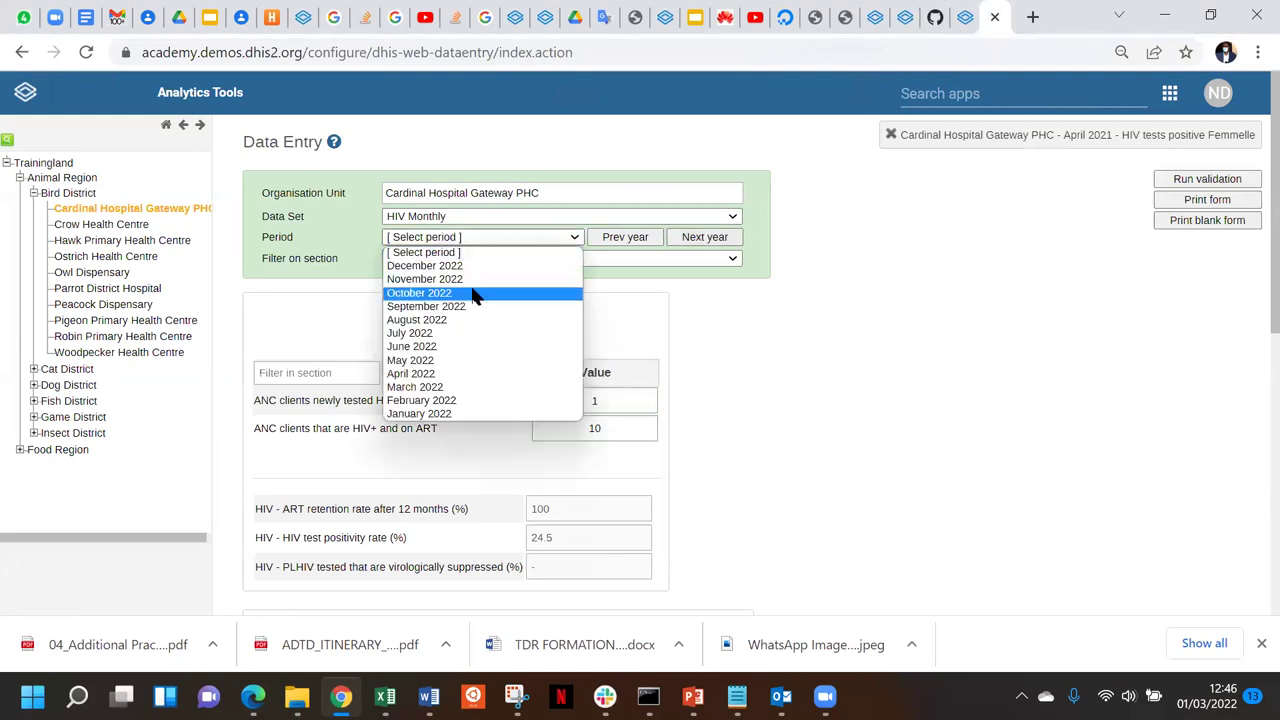
pyautogui.click(455, 401)
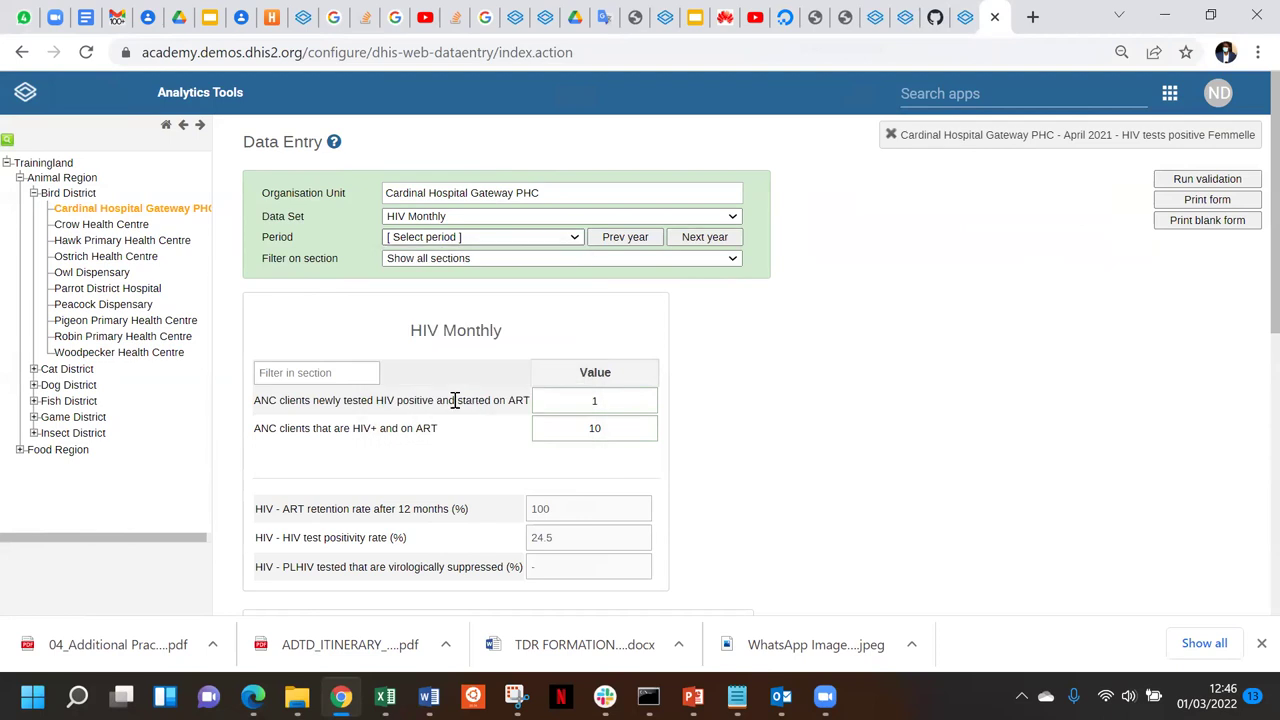
pyautogui.click(472, 257)
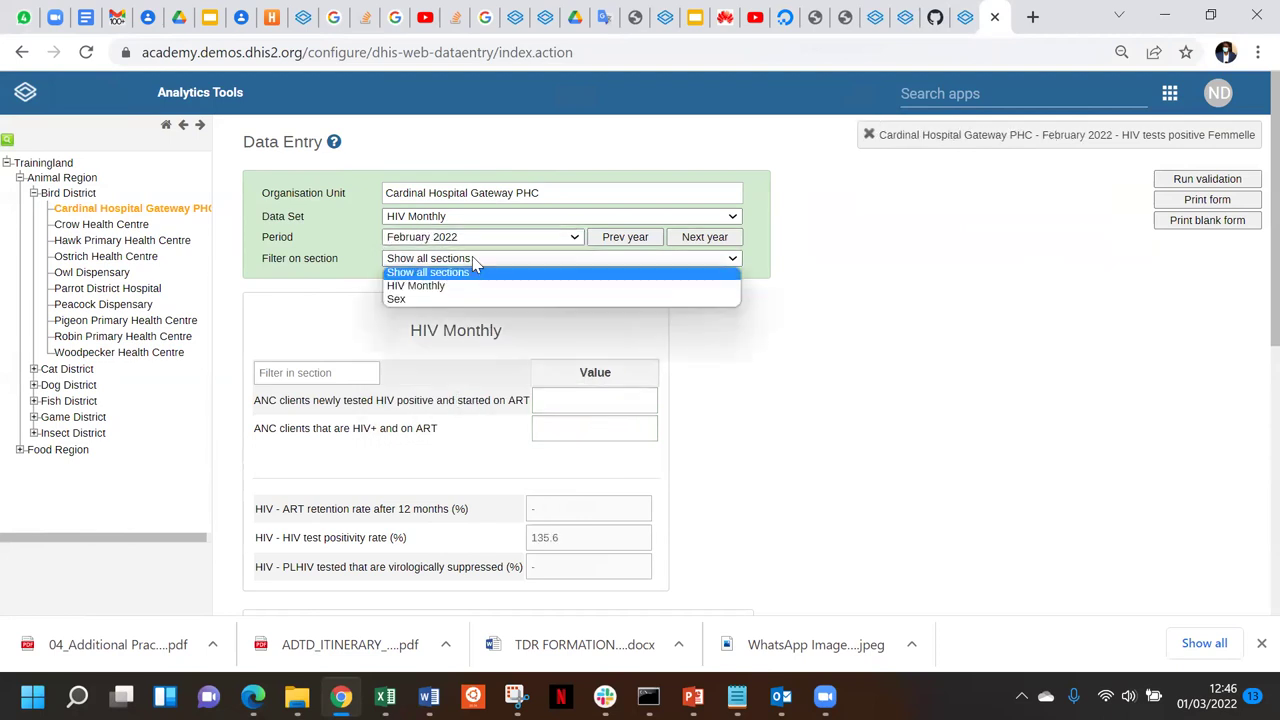
pyautogui.click(421, 298)
# Set HIV tests positive for February 2022 to 16 for females and 13 for males
pyautogui.scroll(-1, 587, 360)
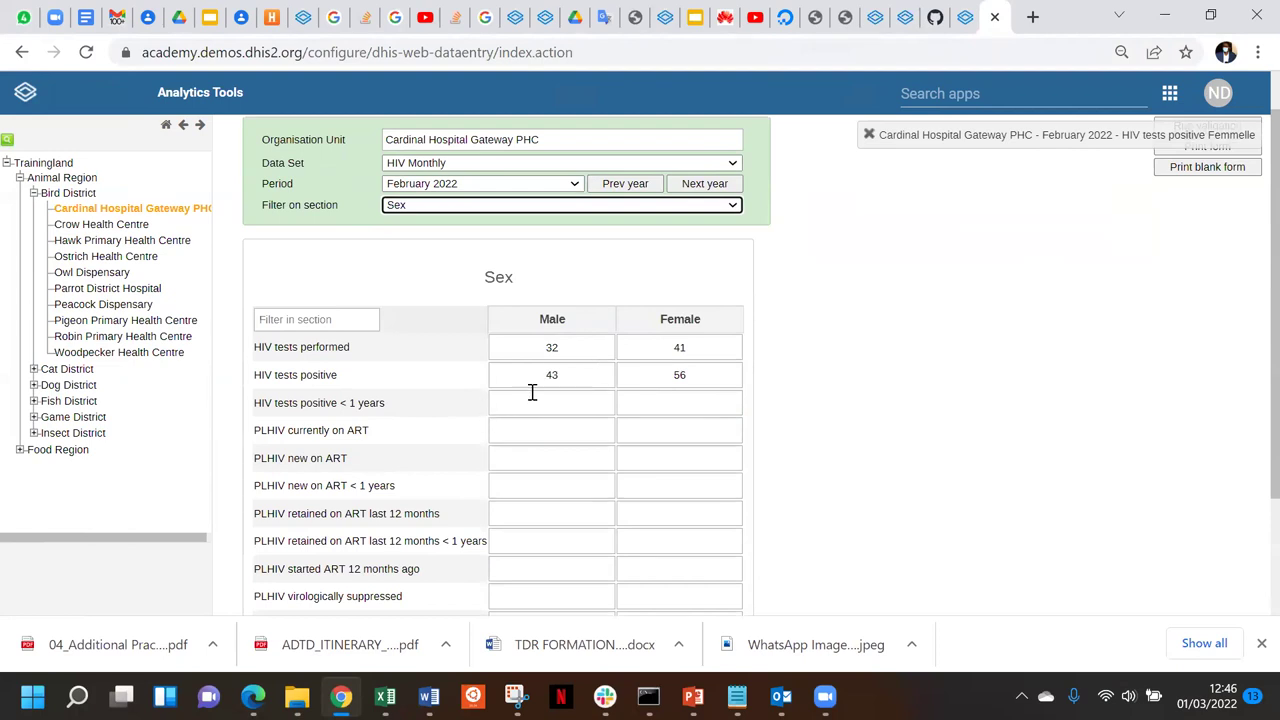
pyautogui.click(680, 375)
pyautogui.press('BackSpace')
pyautogui.press('BackSpace')
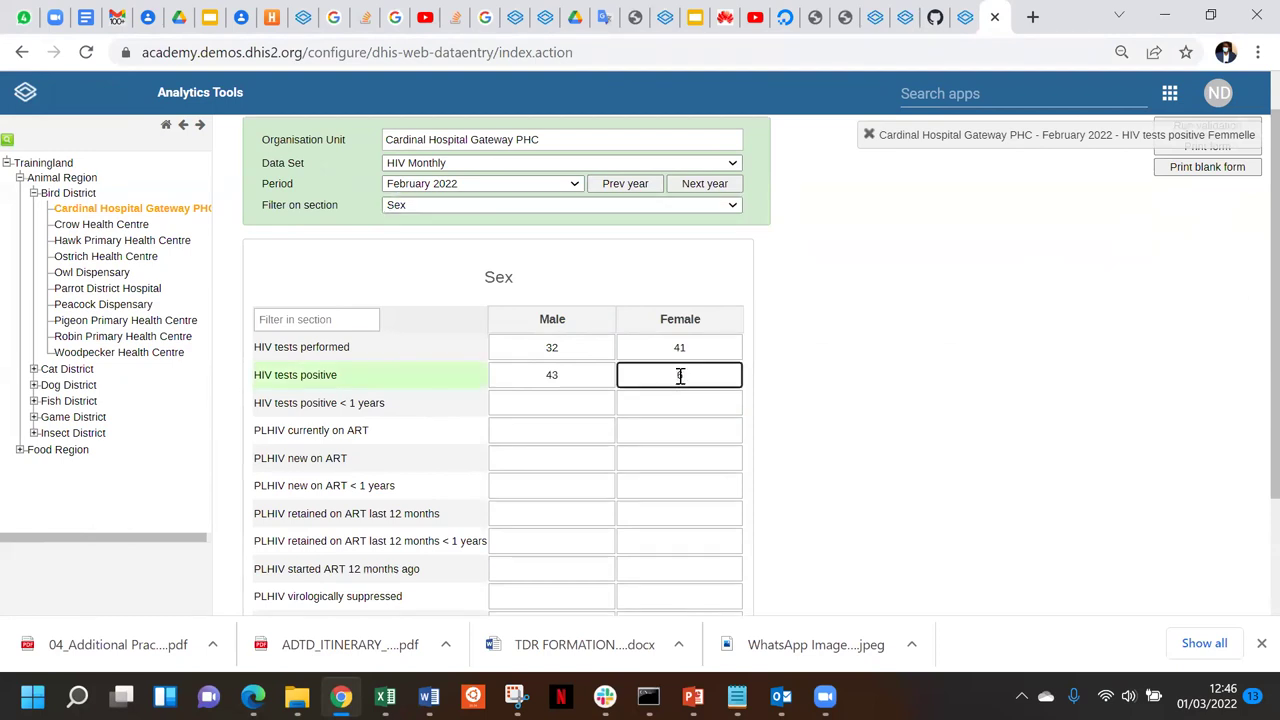
pyautogui.write('56')
pyautogui.click(553, 374)
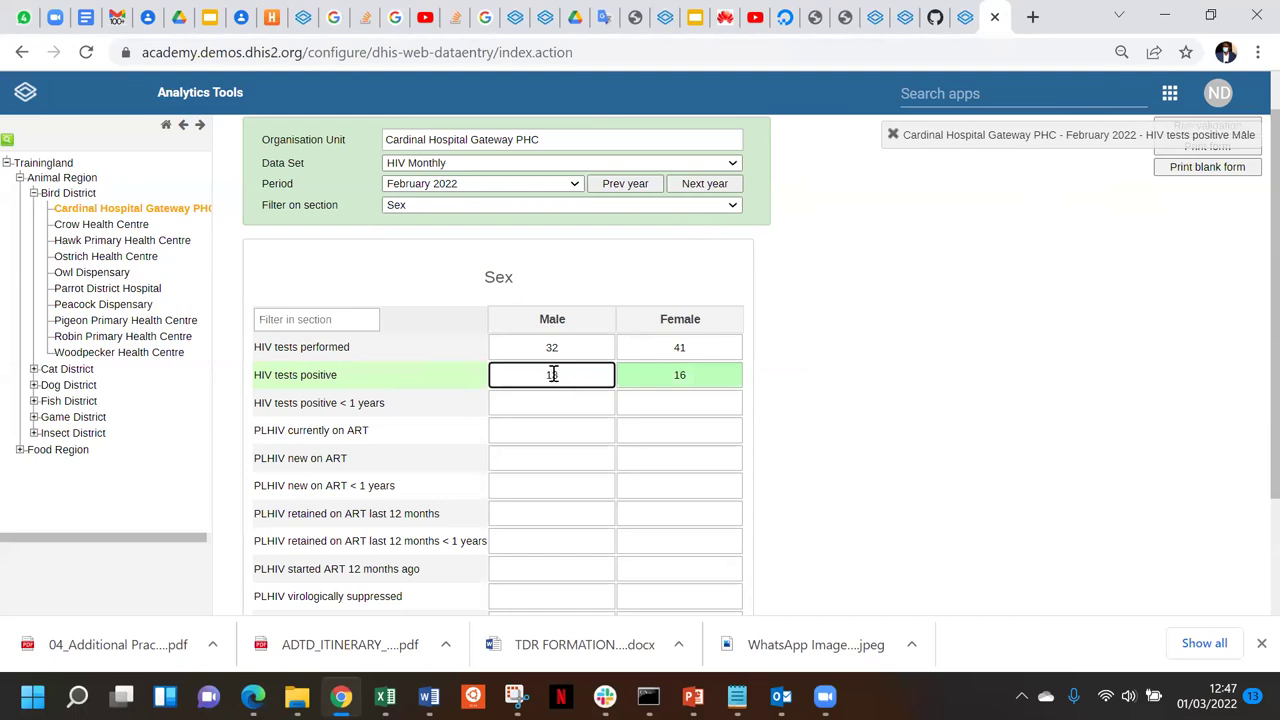
pyautogui.click(710, 354)
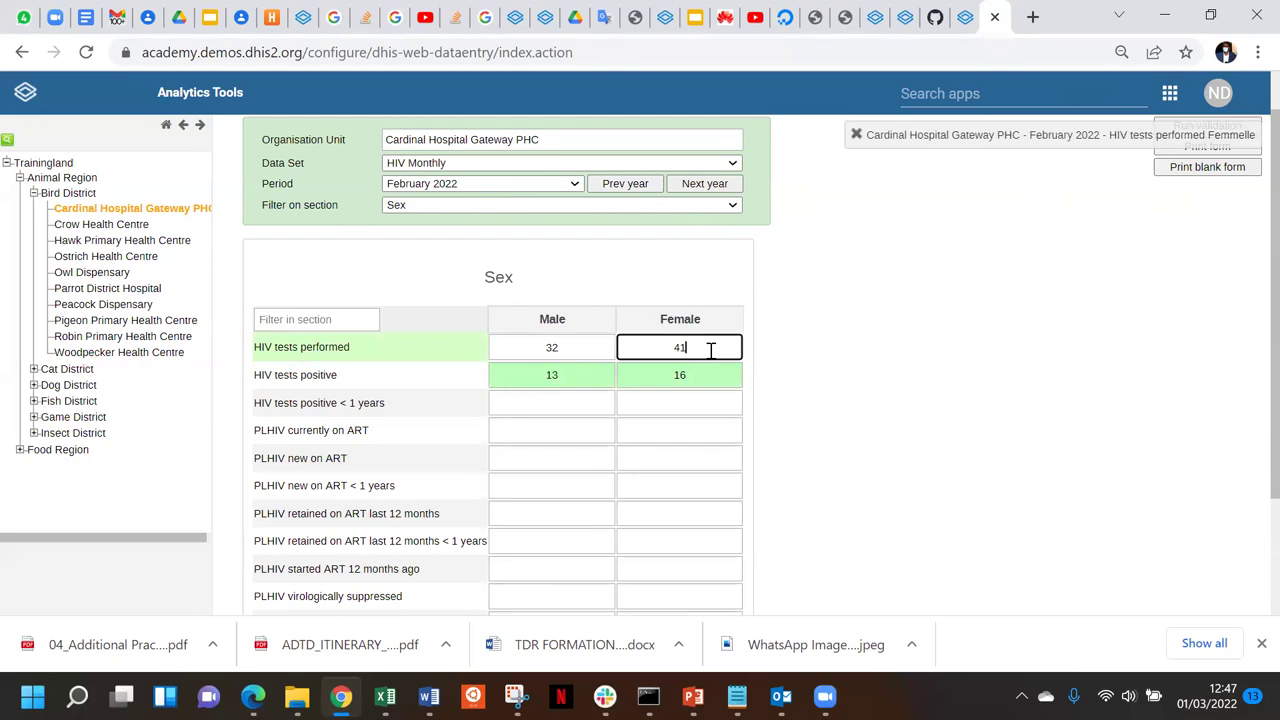
pyautogui.click(884, 357)
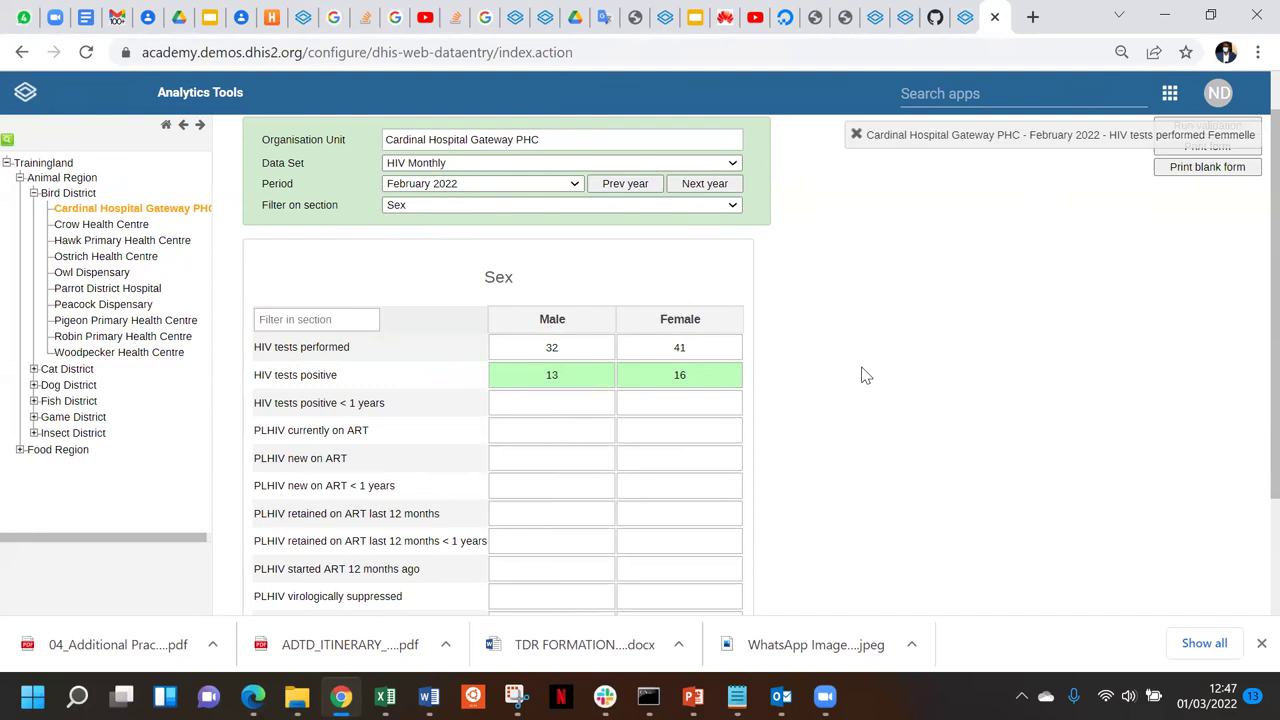
# Run validation on the February 2022 HIV Monthly form and close the validation result
pyautogui.scroll(1, 865, 375)
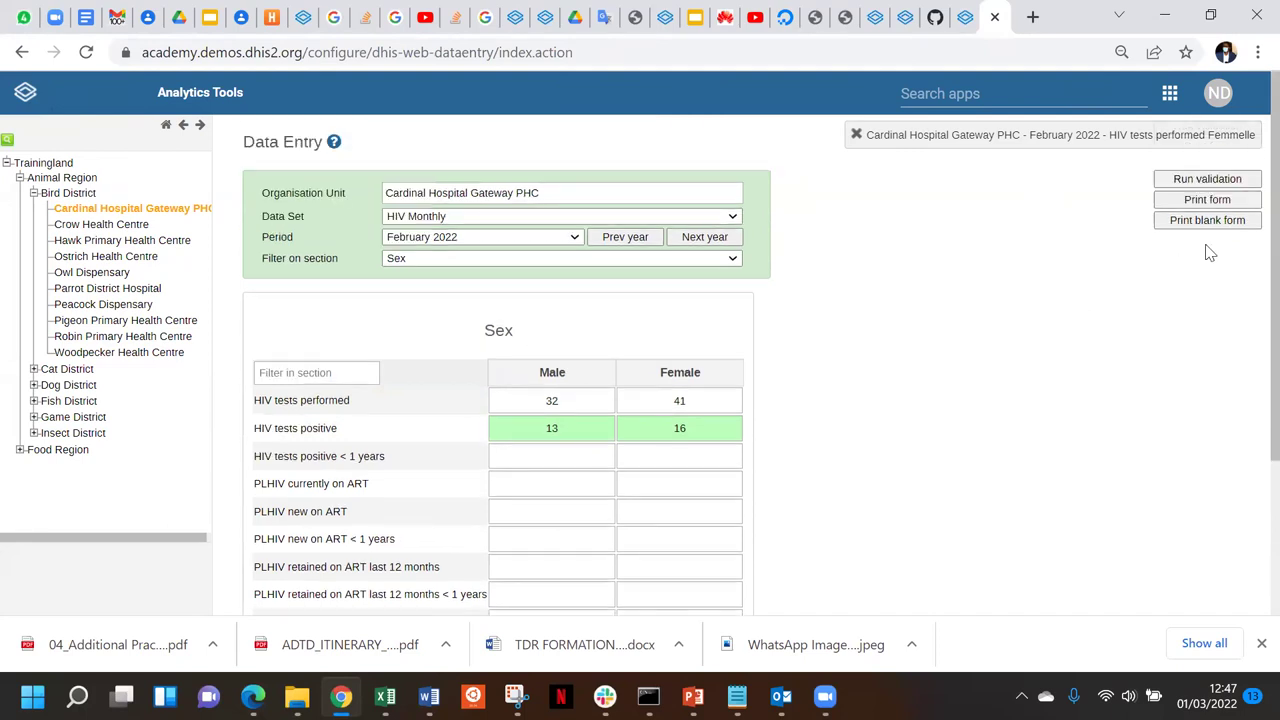
pyautogui.click(1206, 180)
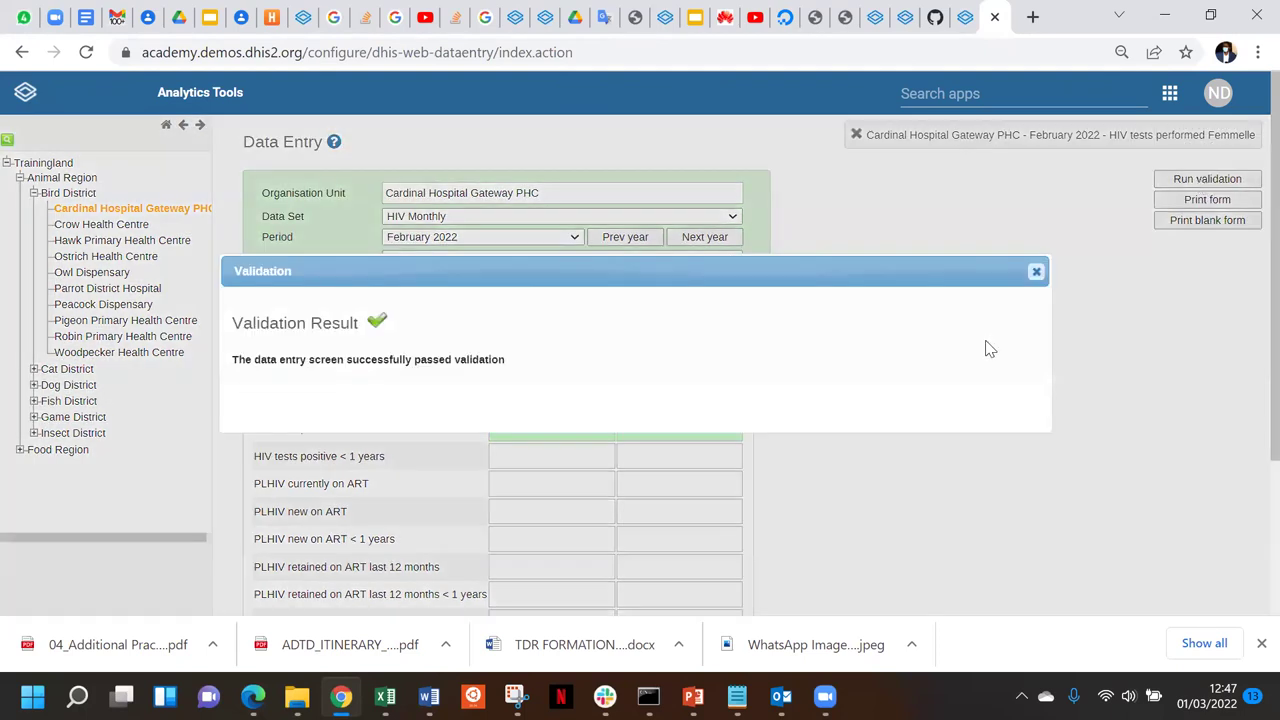
pyautogui.click(1036, 270)
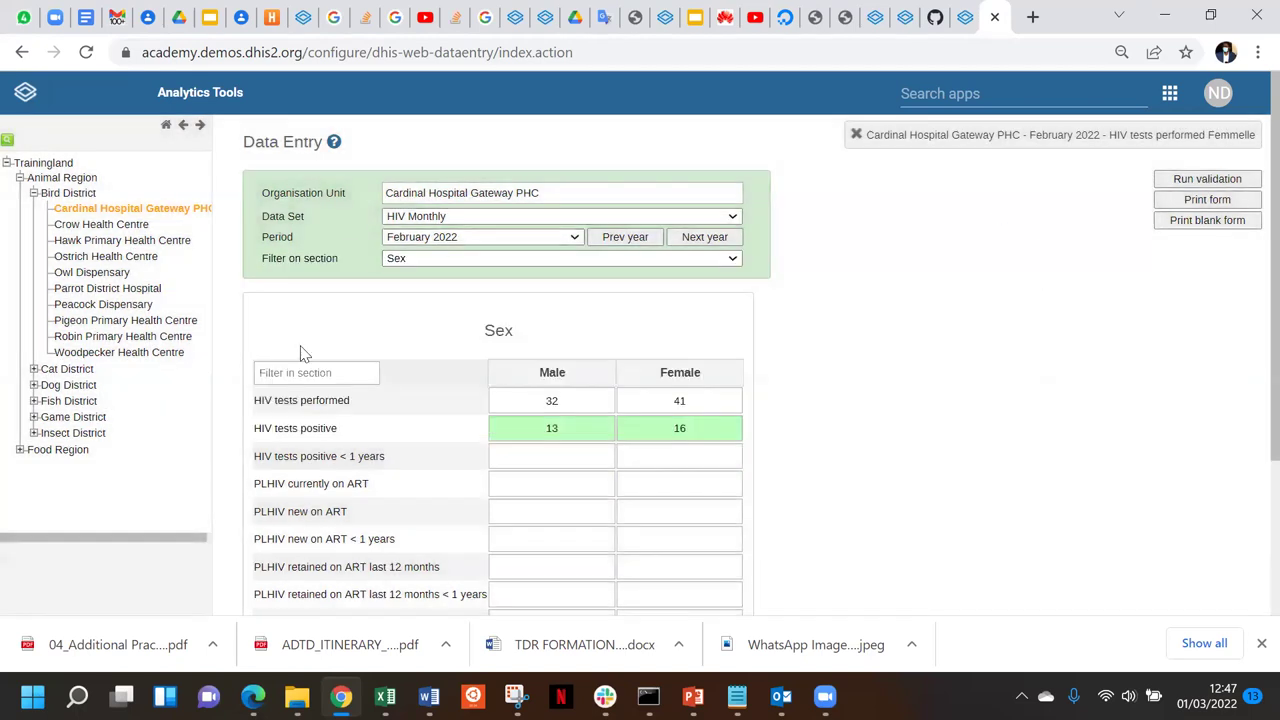
# Go back from the analysis results to the Validation Rule Analysis criteria, and open the Data Approval Classic app in that browser tab
pyautogui.click(972, 17)
pyautogui.click(36, 154)
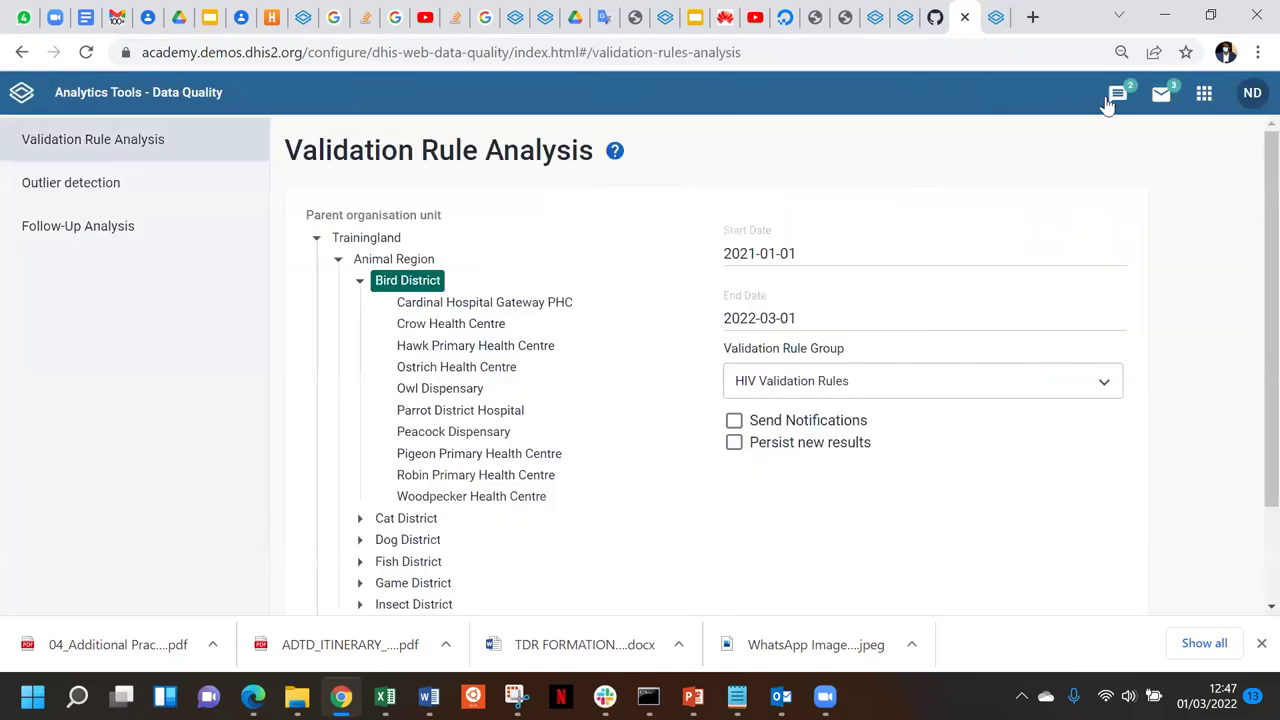
pyautogui.click(1203, 97)
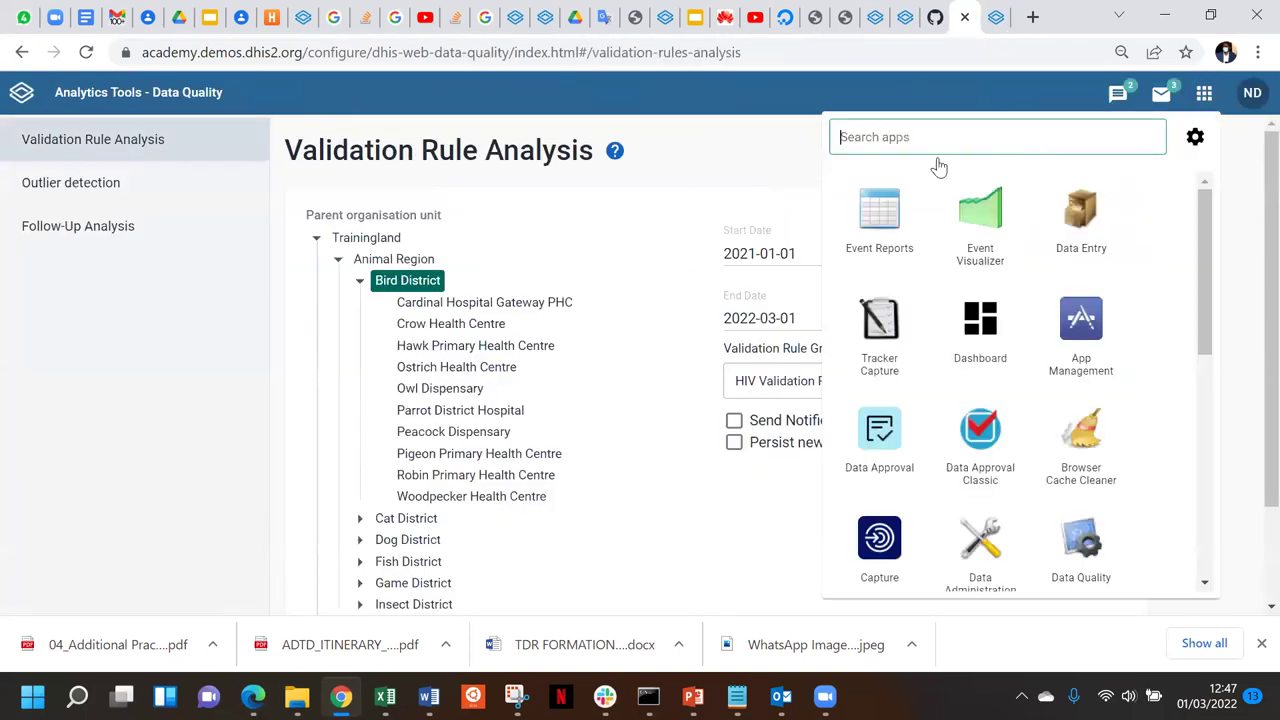
pyautogui.write('dat')
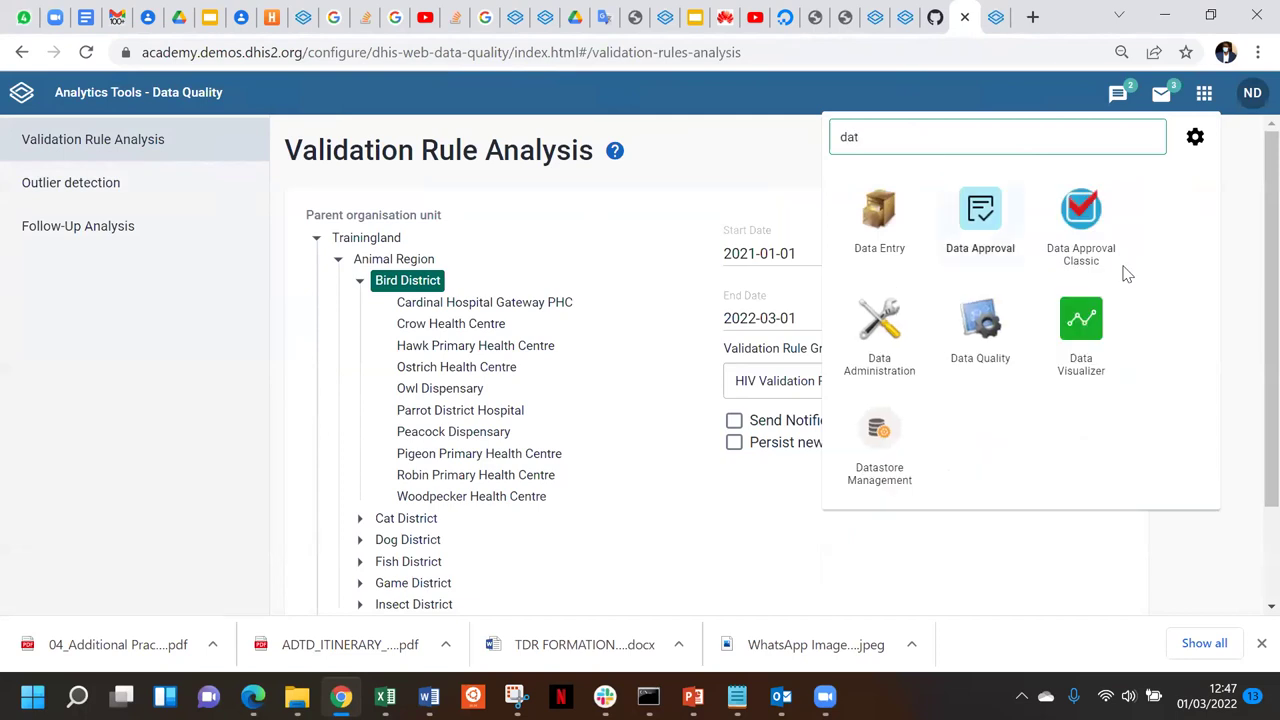
pyautogui.click(1084, 228)
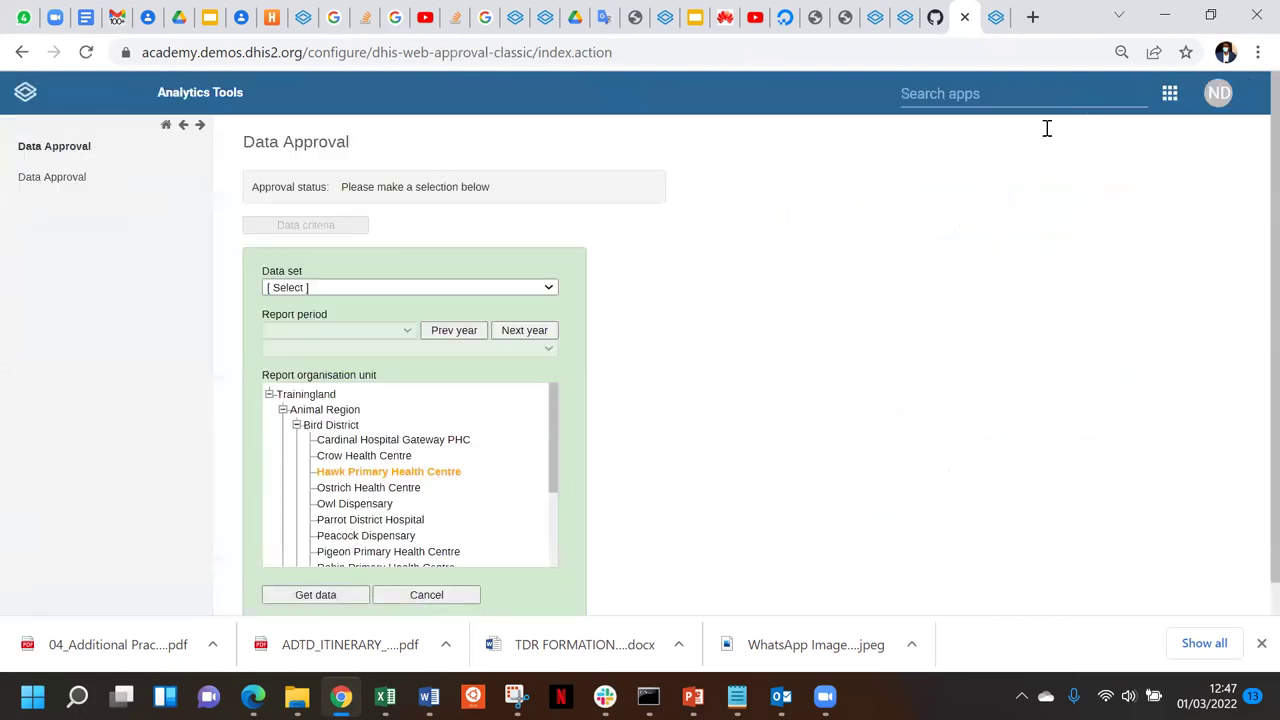
# Open Validation Rule Analysis in the Data Quality app and select Bird District in Animal Region as the parent organisation unit
pyautogui.click(1006, 94)
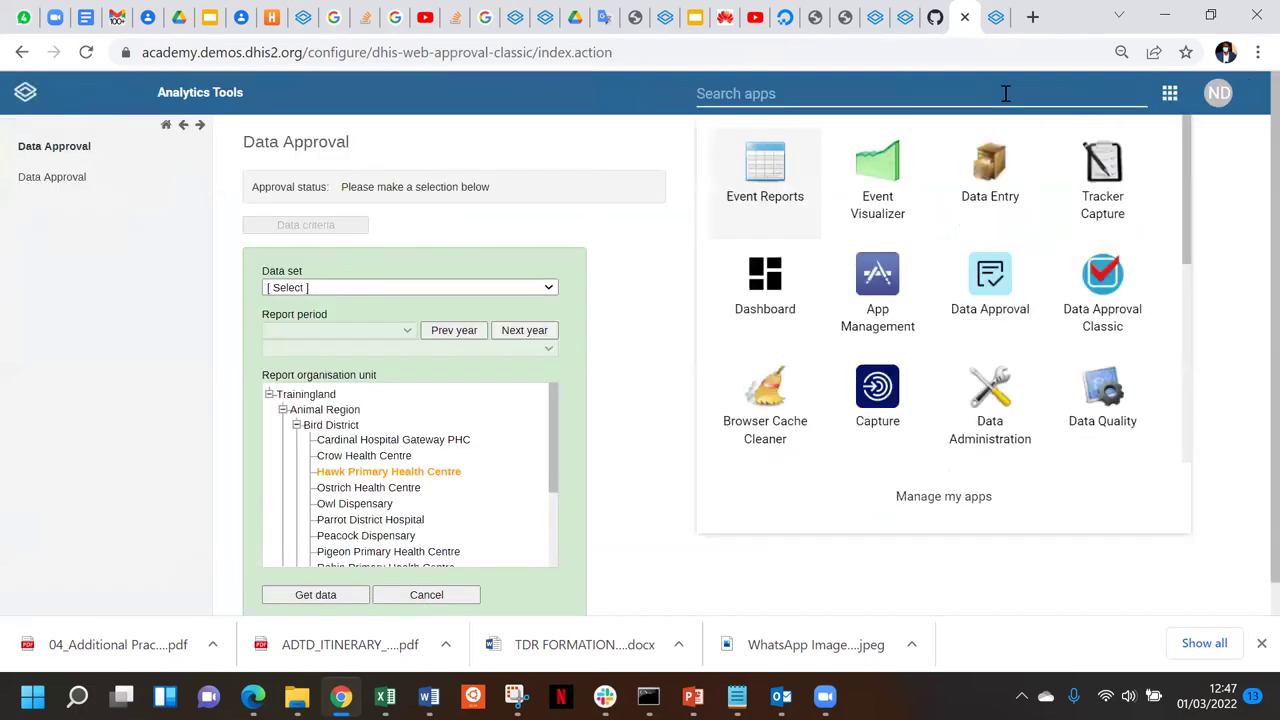
pyautogui.click(1100, 380)
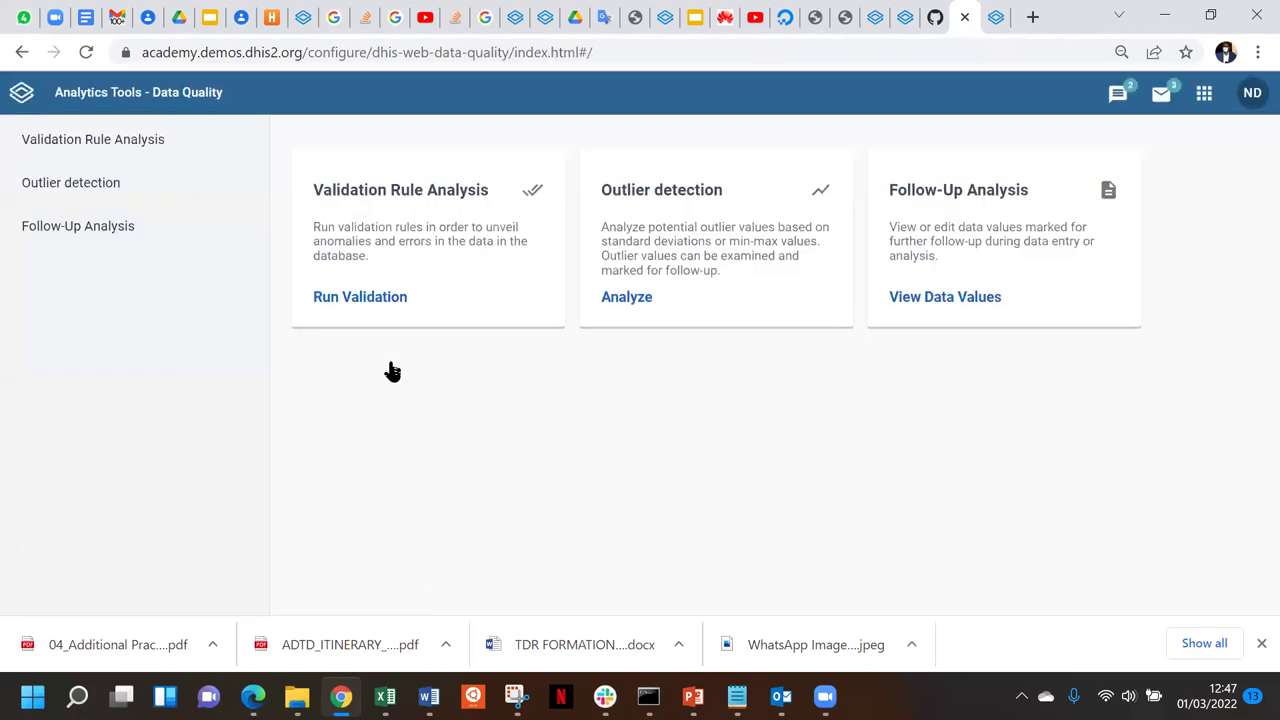
pyautogui.click(387, 298)
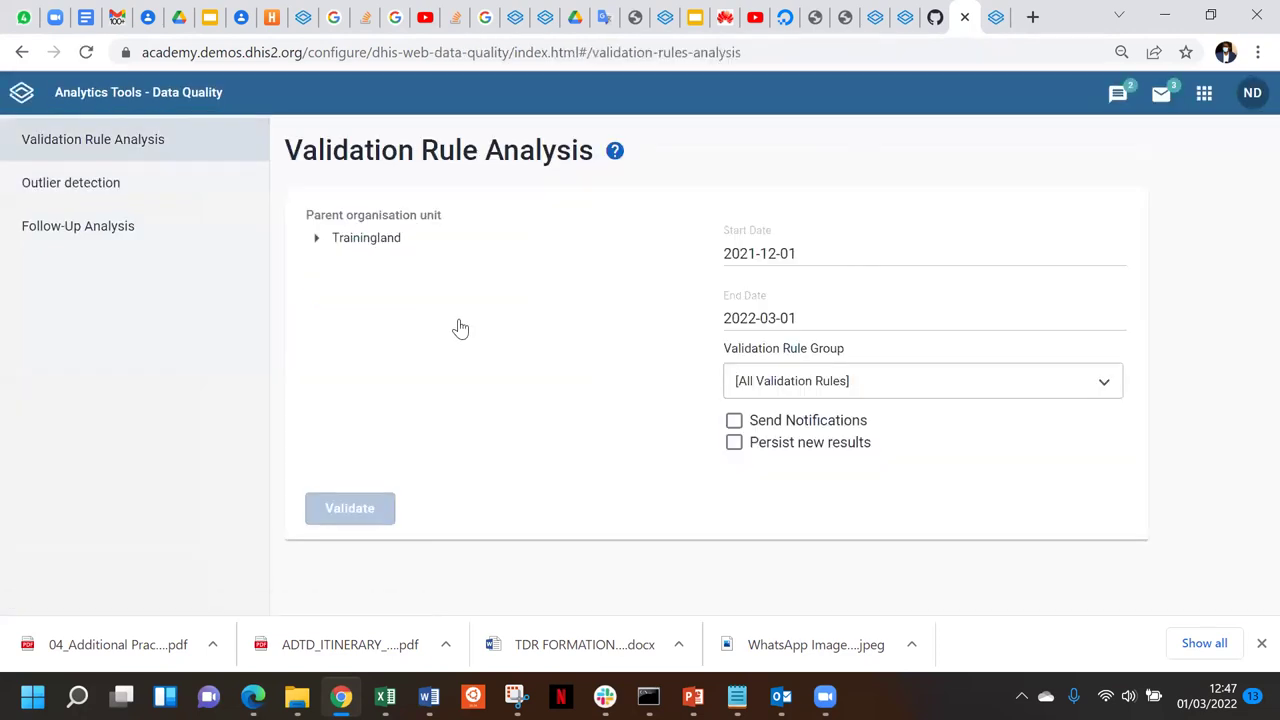
pyautogui.click(317, 244)
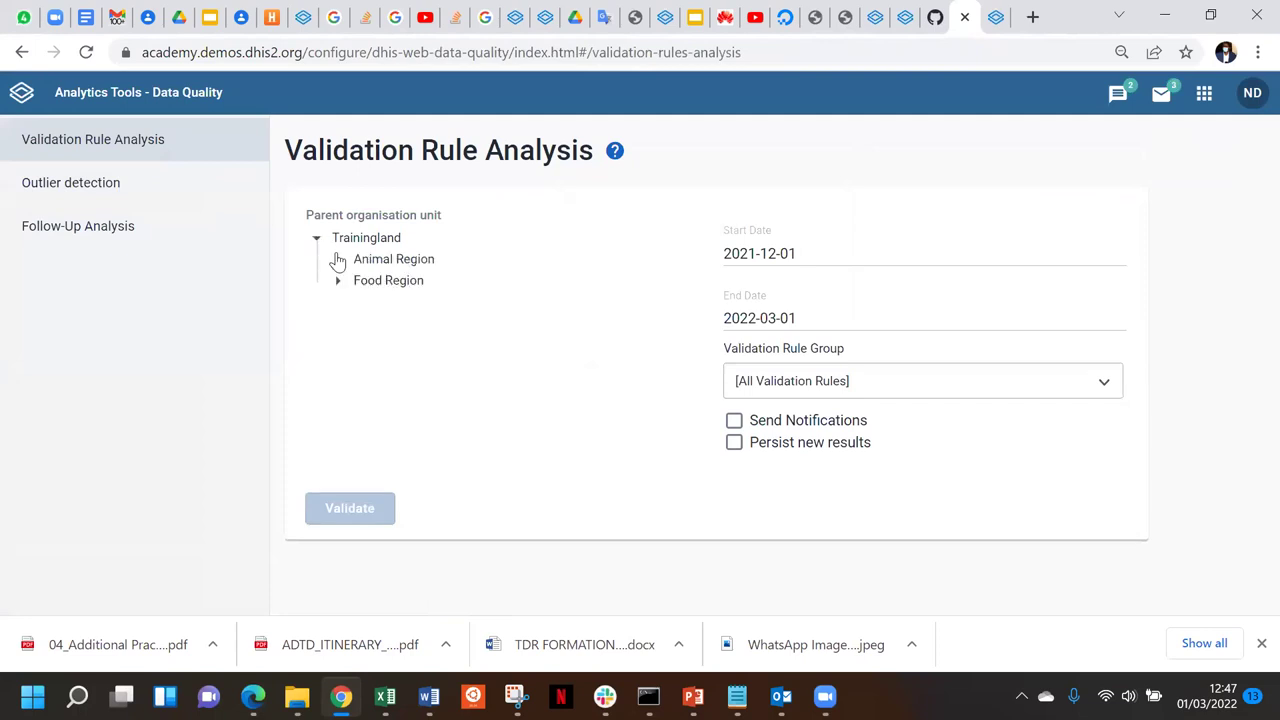
pyautogui.click(338, 262)
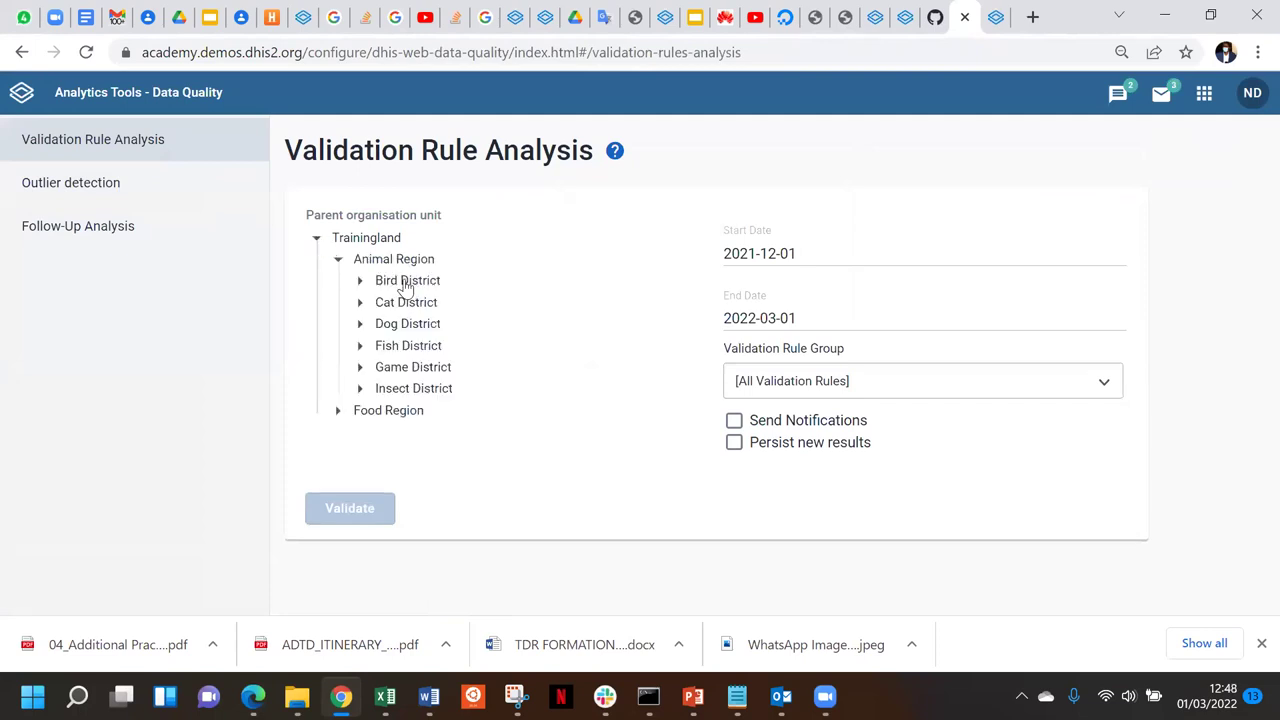
pyautogui.click(407, 283)
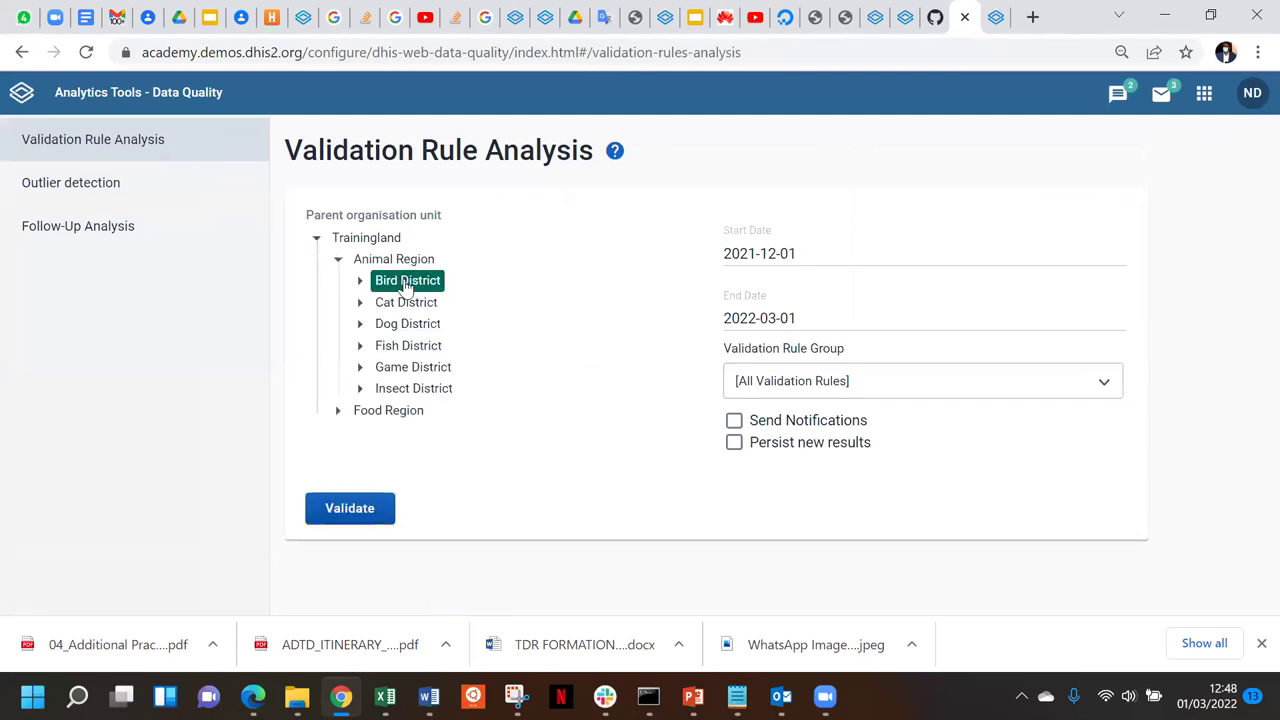
# Set the validation analysis start date to 2021-01-01
pyautogui.click(843, 257)
pyautogui.click(530, 264)
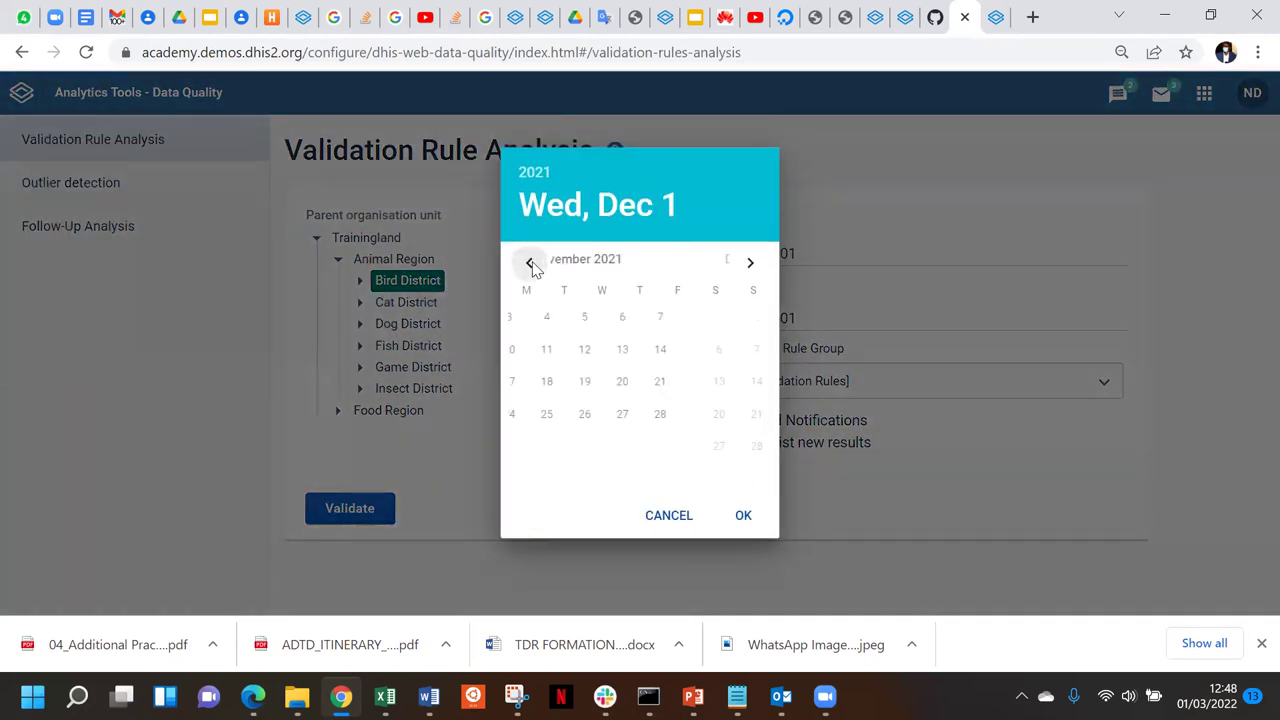
pyautogui.click(532, 265)
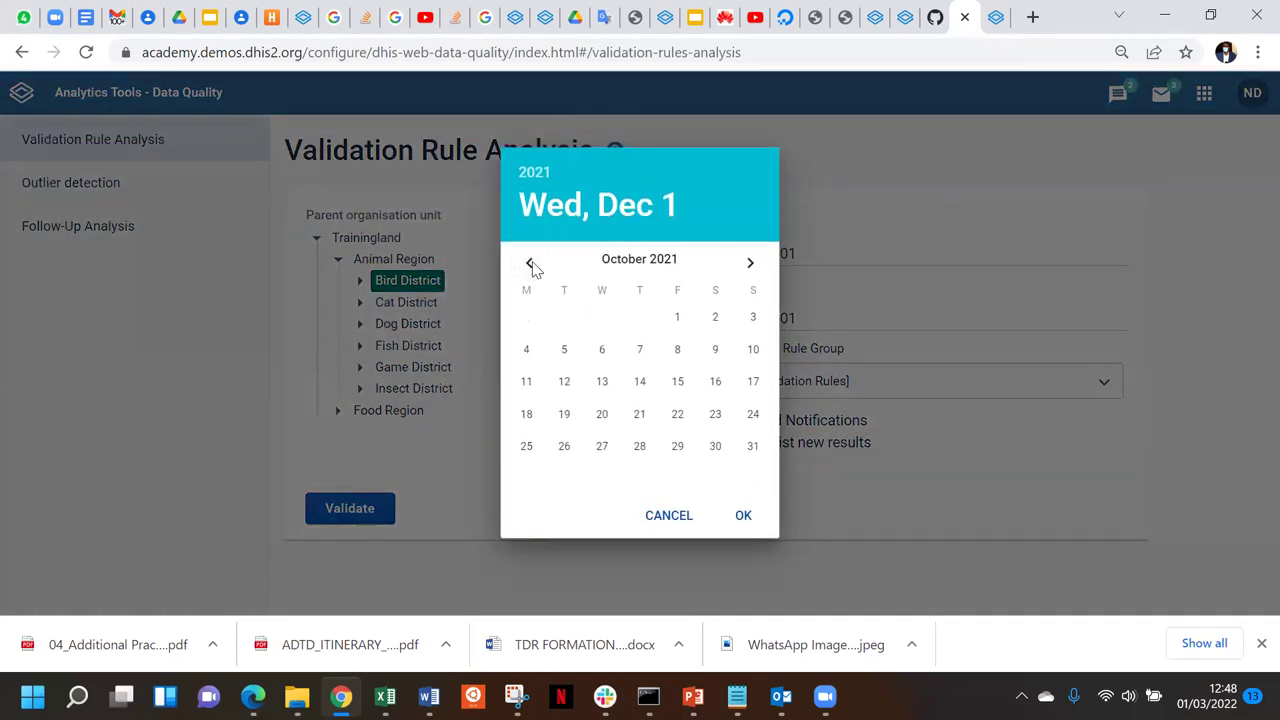
pyautogui.click(530, 264)
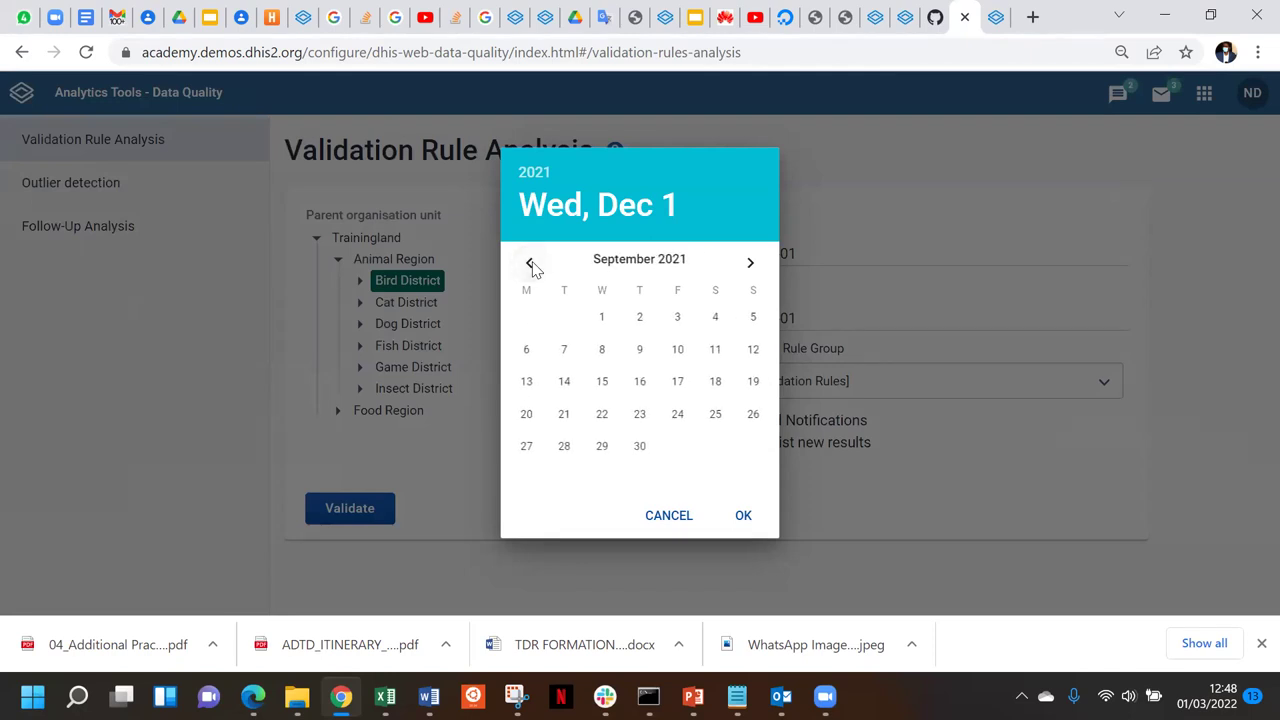
pyautogui.click(530, 264)
pyautogui.click(530, 264)
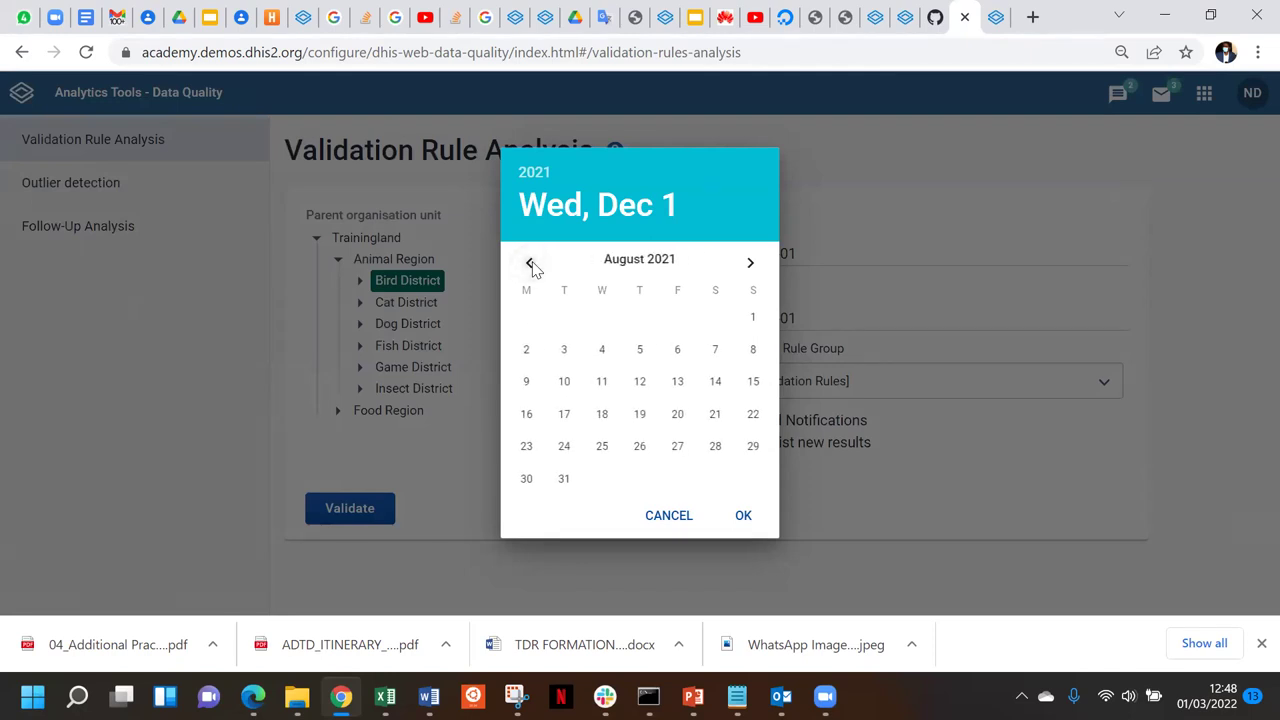
pyautogui.click(530, 264)
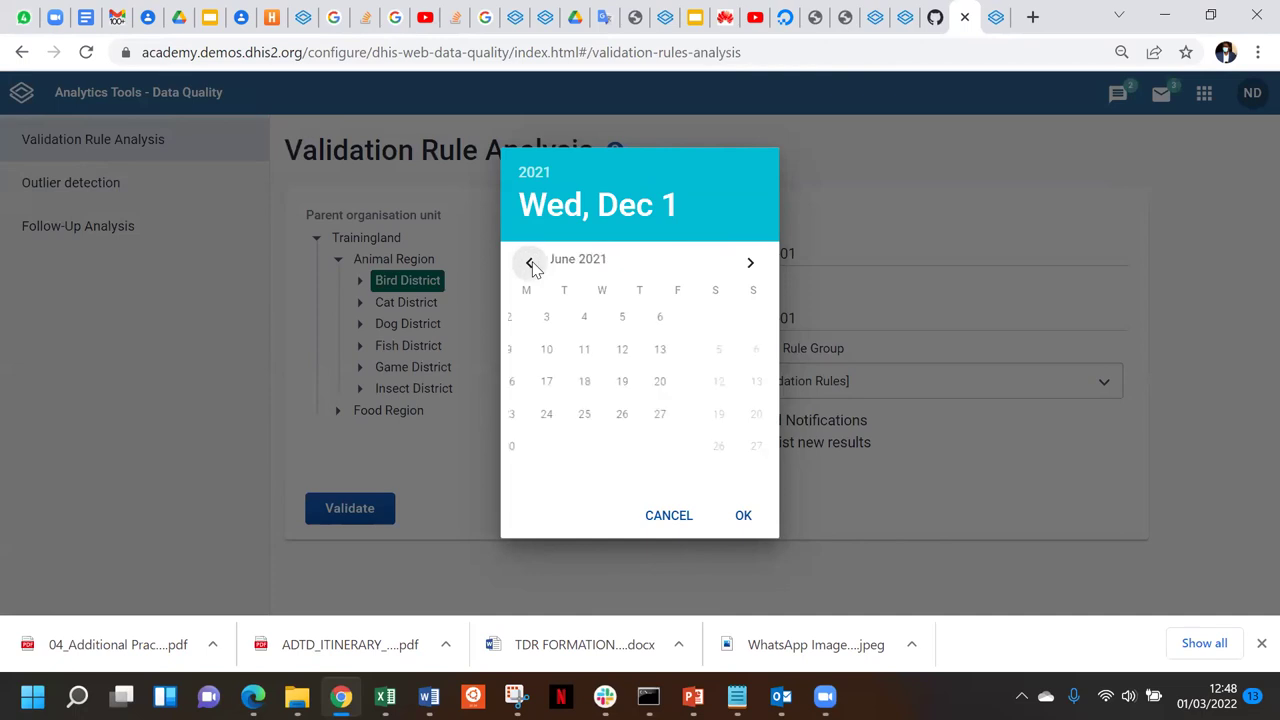
pyautogui.click(530, 264)
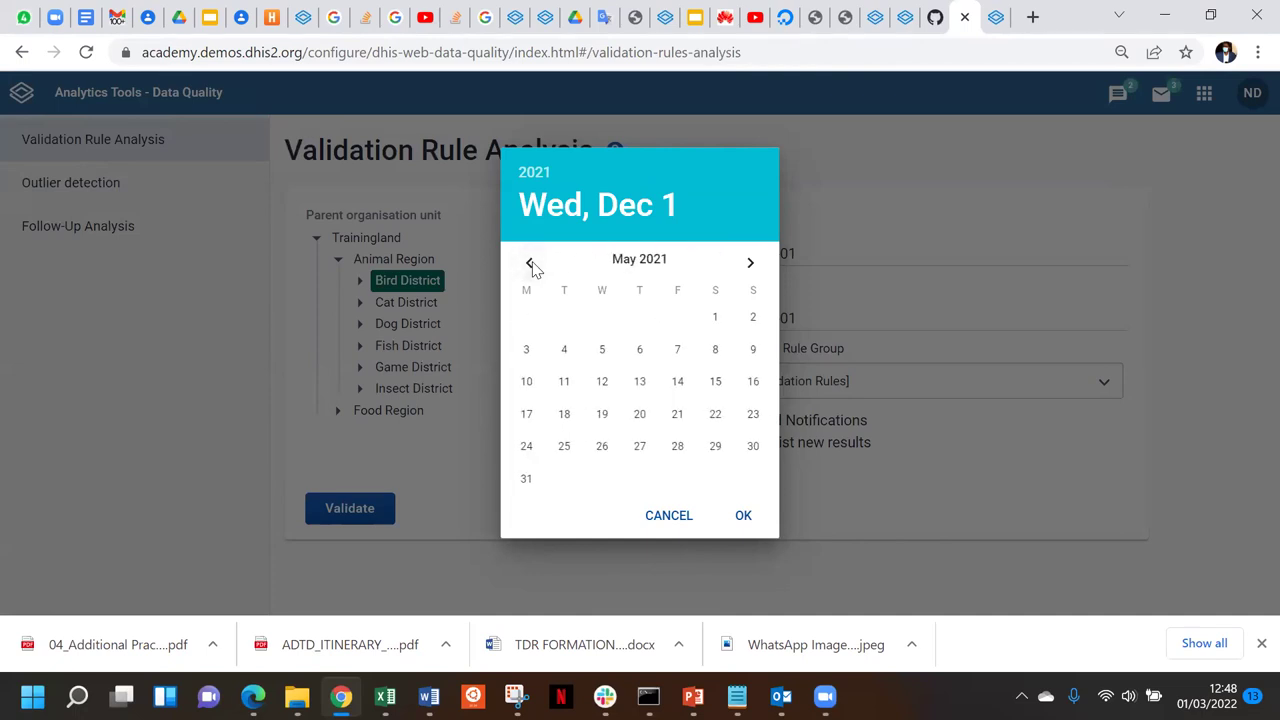
pyautogui.click(530, 264)
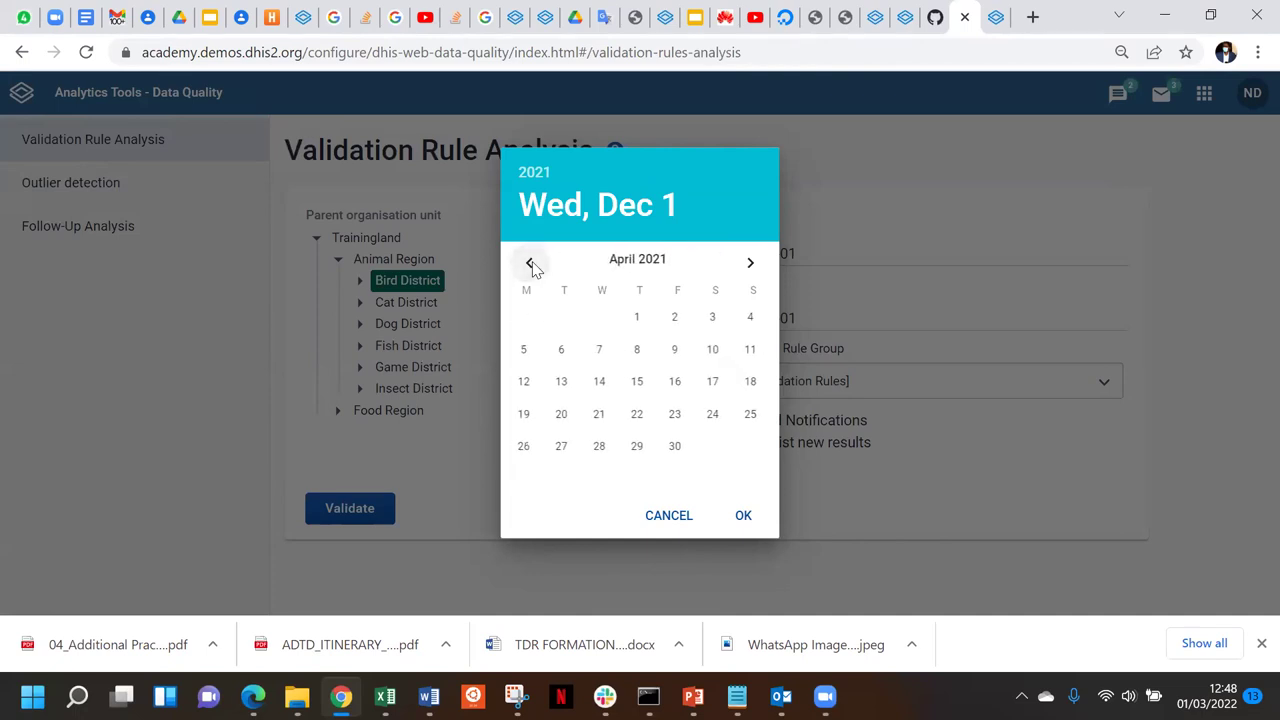
pyautogui.click(530, 264)
pyautogui.click(530, 264)
pyautogui.click(530, 264)
pyautogui.click(678, 318)
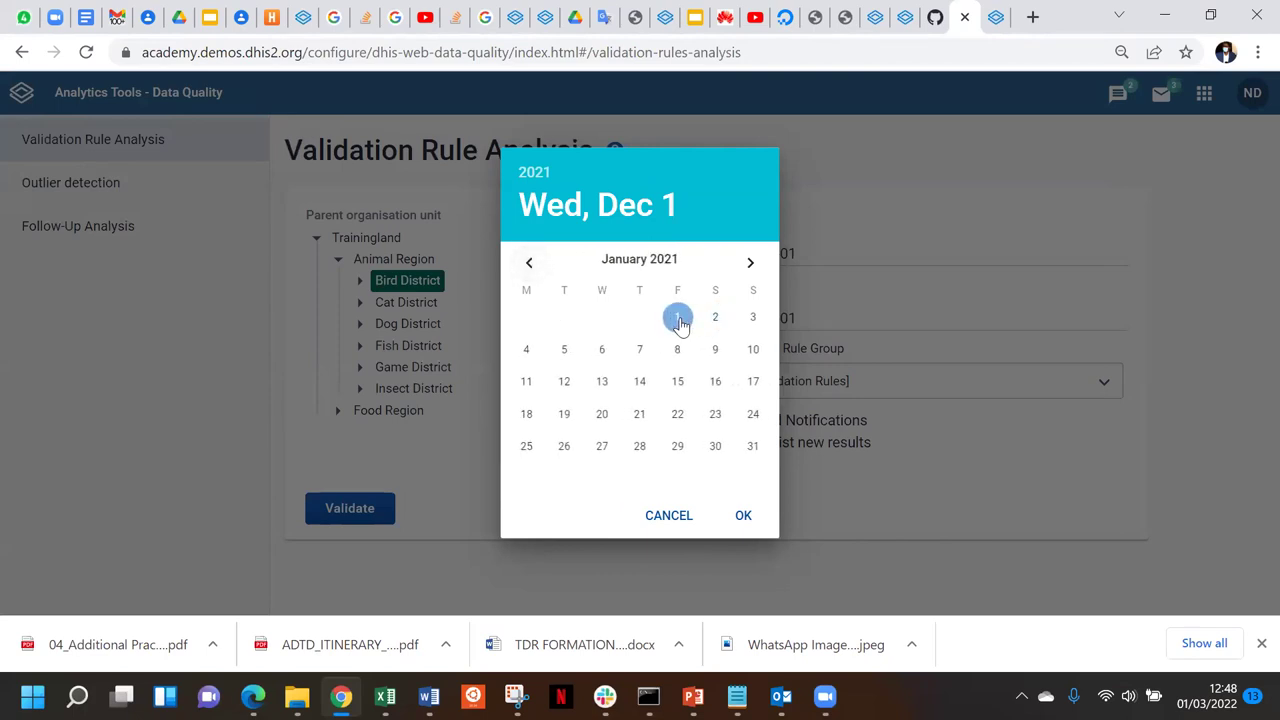
pyautogui.click(743, 512)
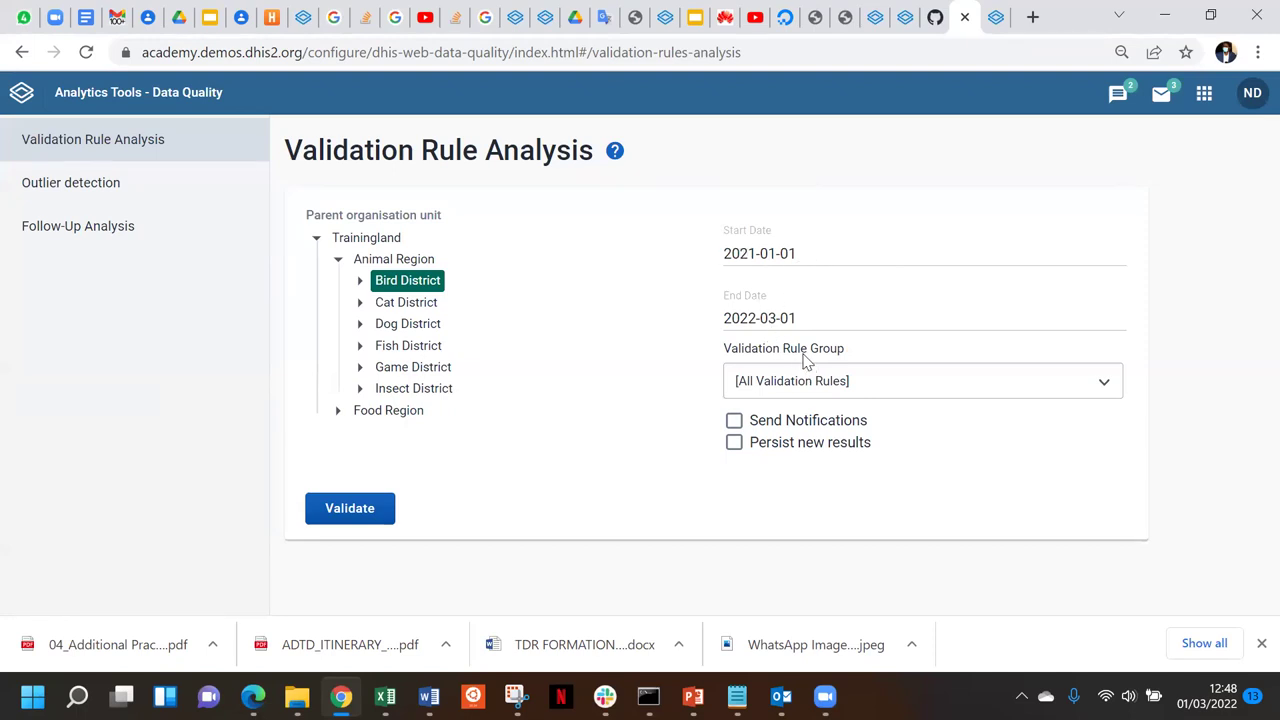
# Choose the HIV Validation Rules group and run the validation for Bird District
pyautogui.click(790, 385)
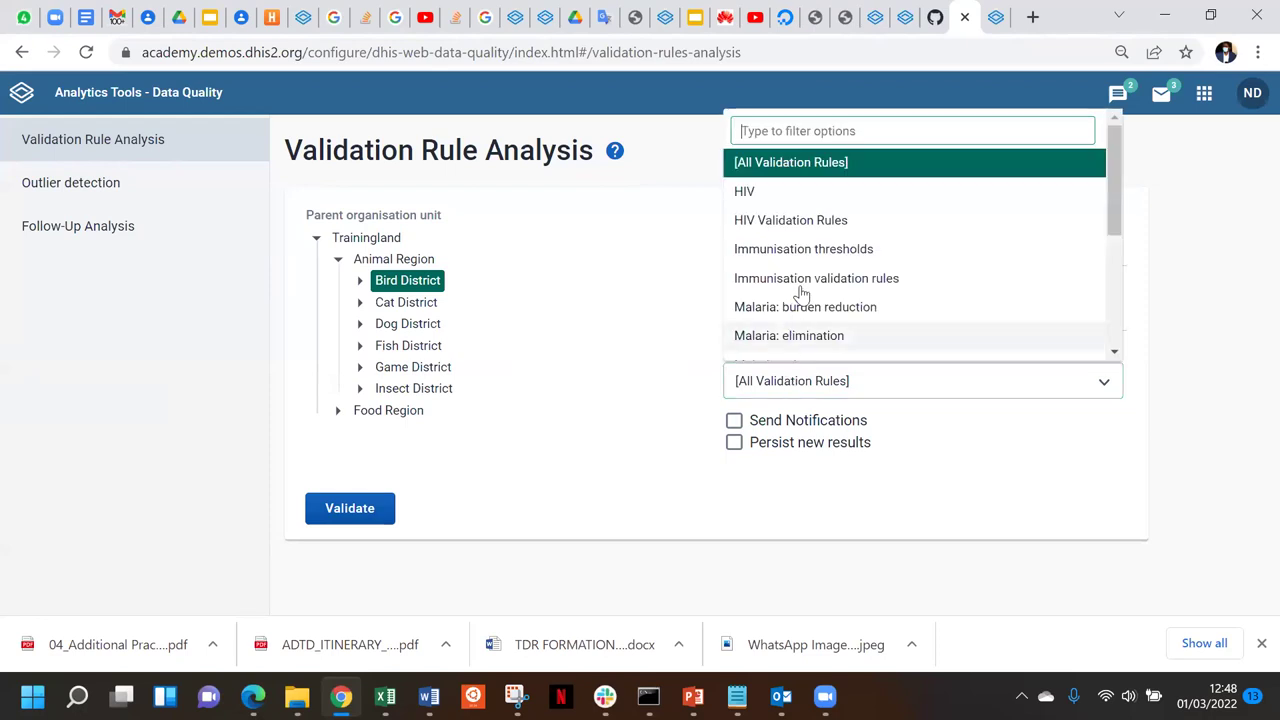
pyautogui.click(798, 222)
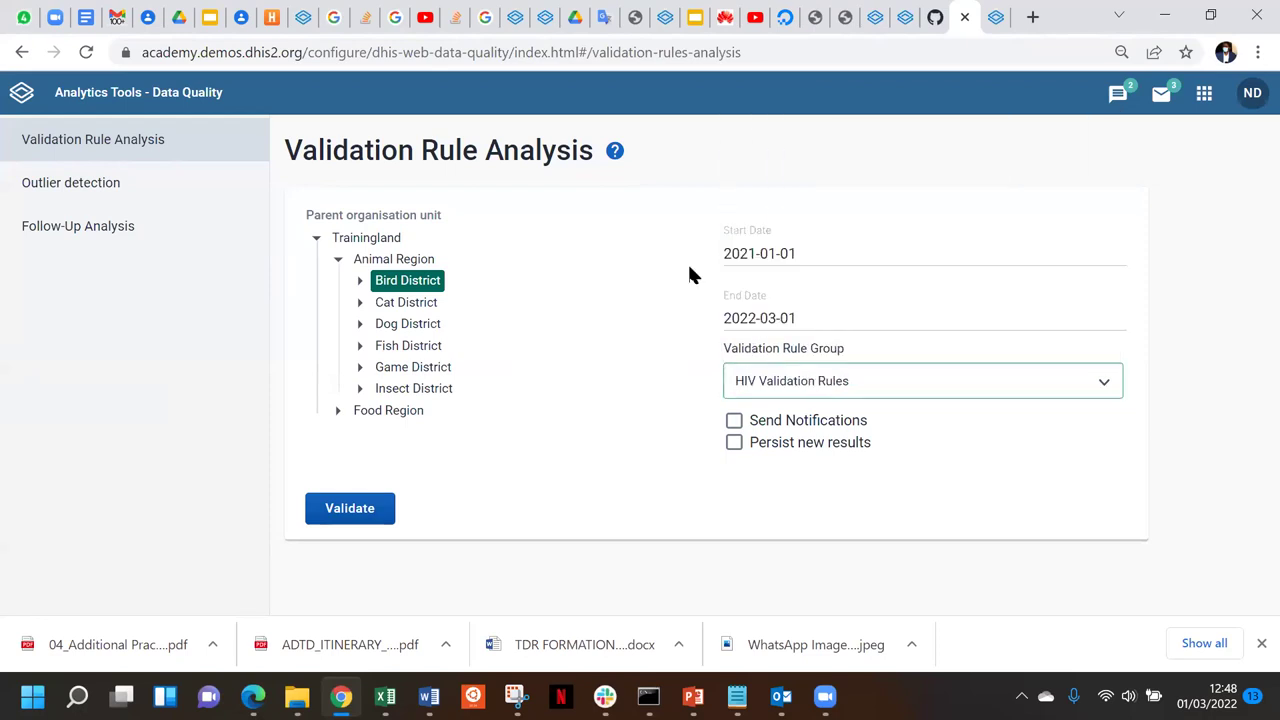
pyautogui.click(340, 508)
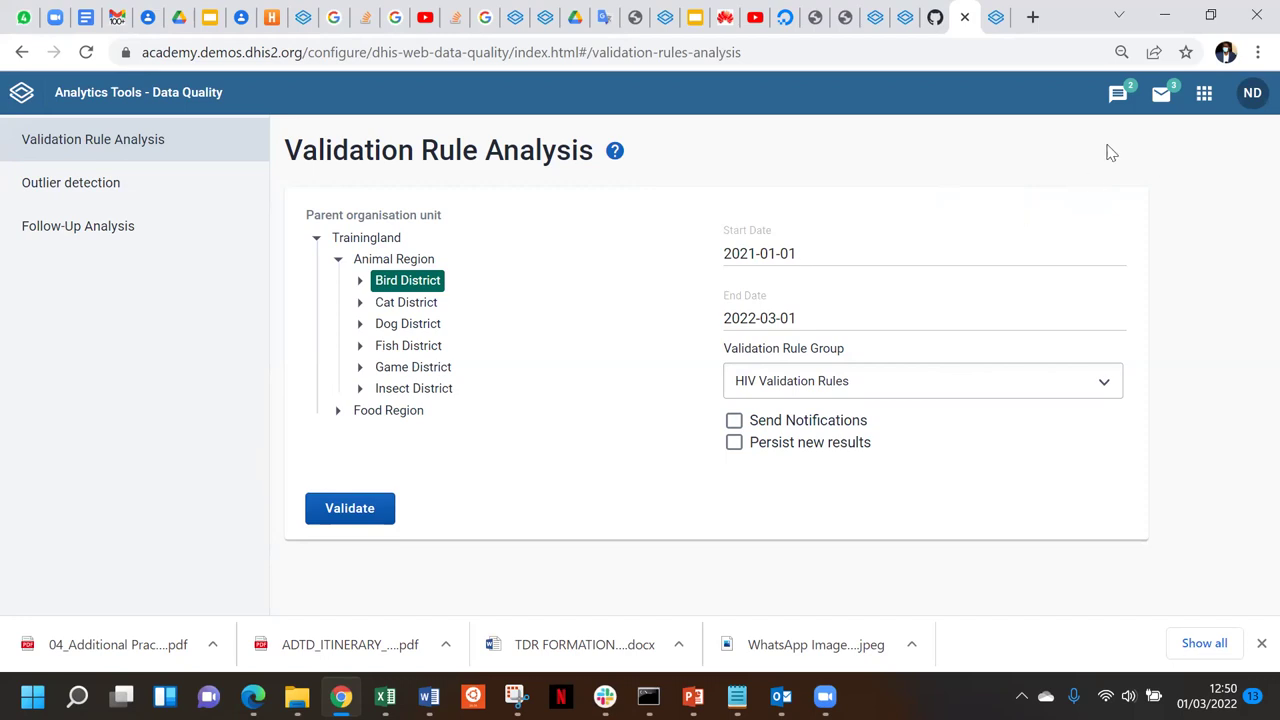
# Return to the February 2022 HIV Monthly entry form and open the audit trail of the male HIV tests positive value
pyautogui.click(997, 17)
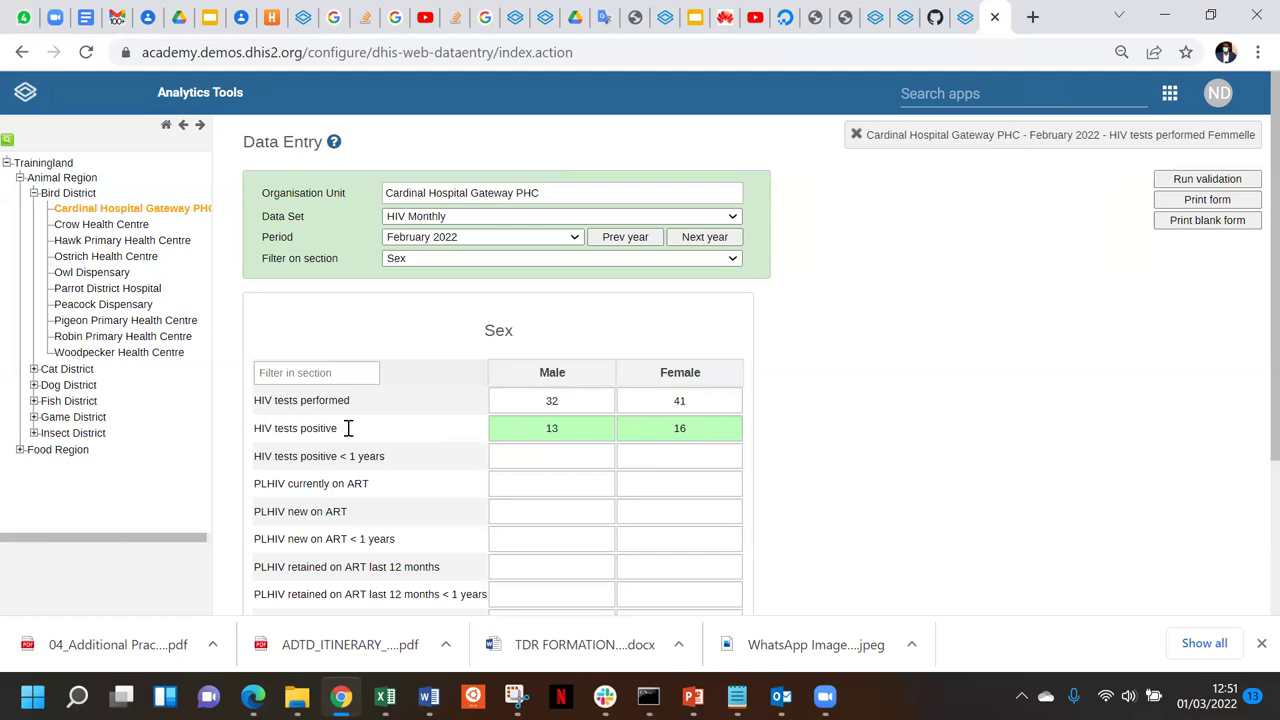
pyautogui.click(967, 18)
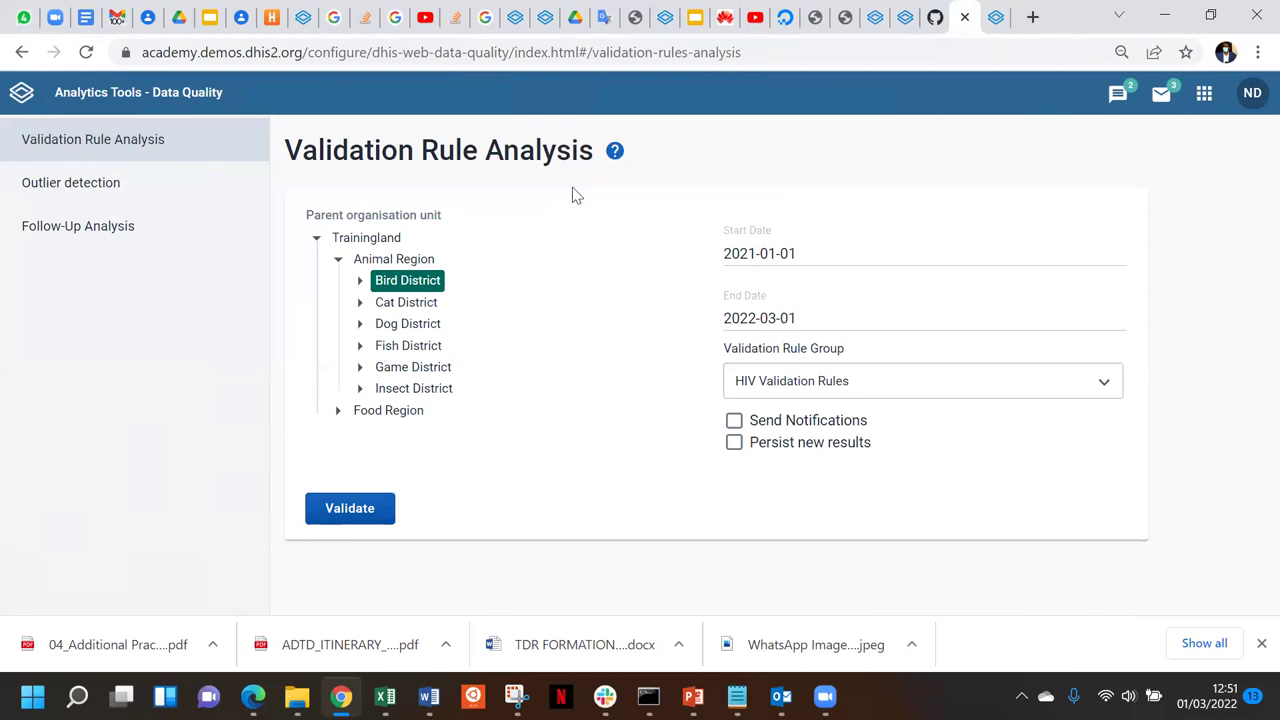
pyautogui.click(995, 17)
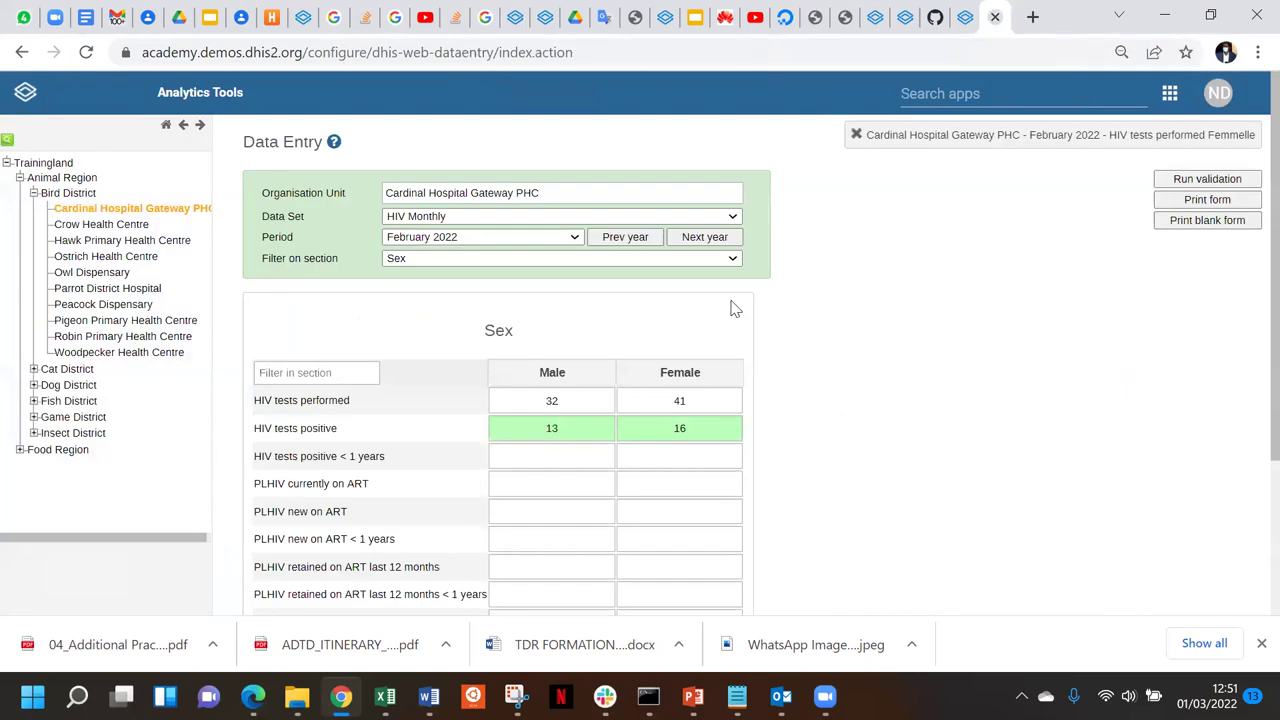
pyautogui.click(590, 431)
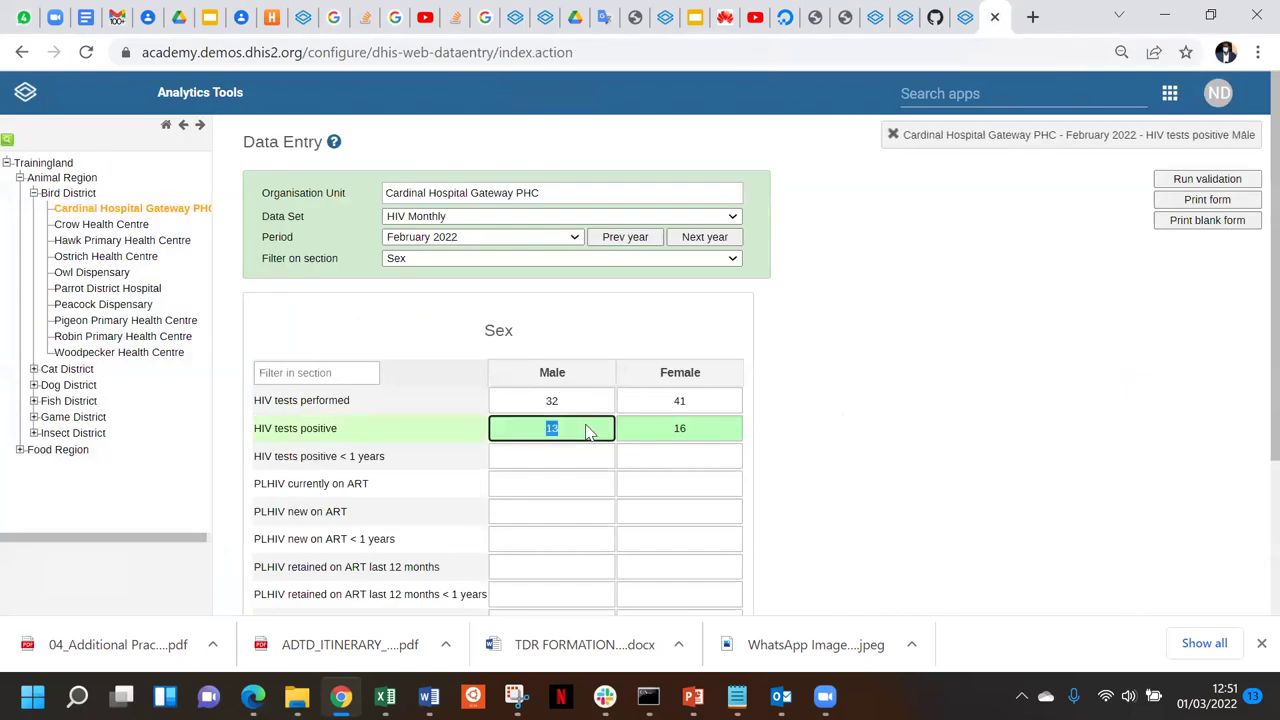
pyautogui.doubleClick(588, 430)
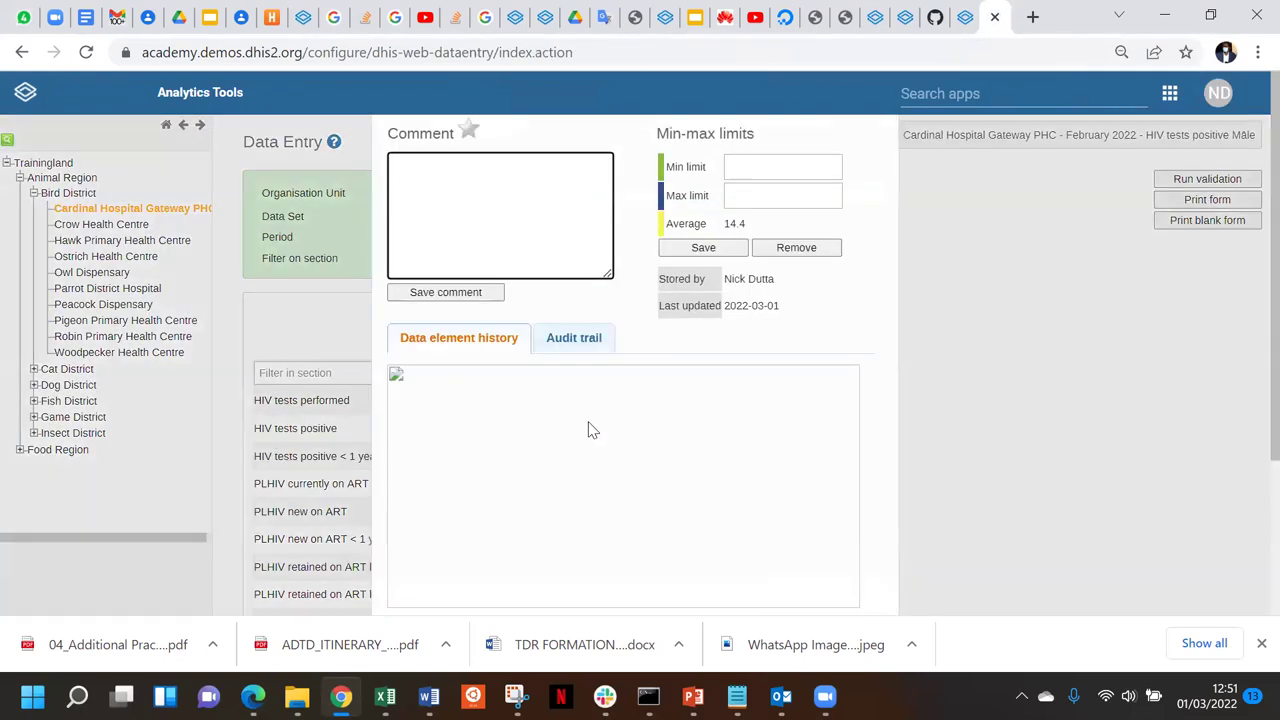
pyautogui.click(567, 342)
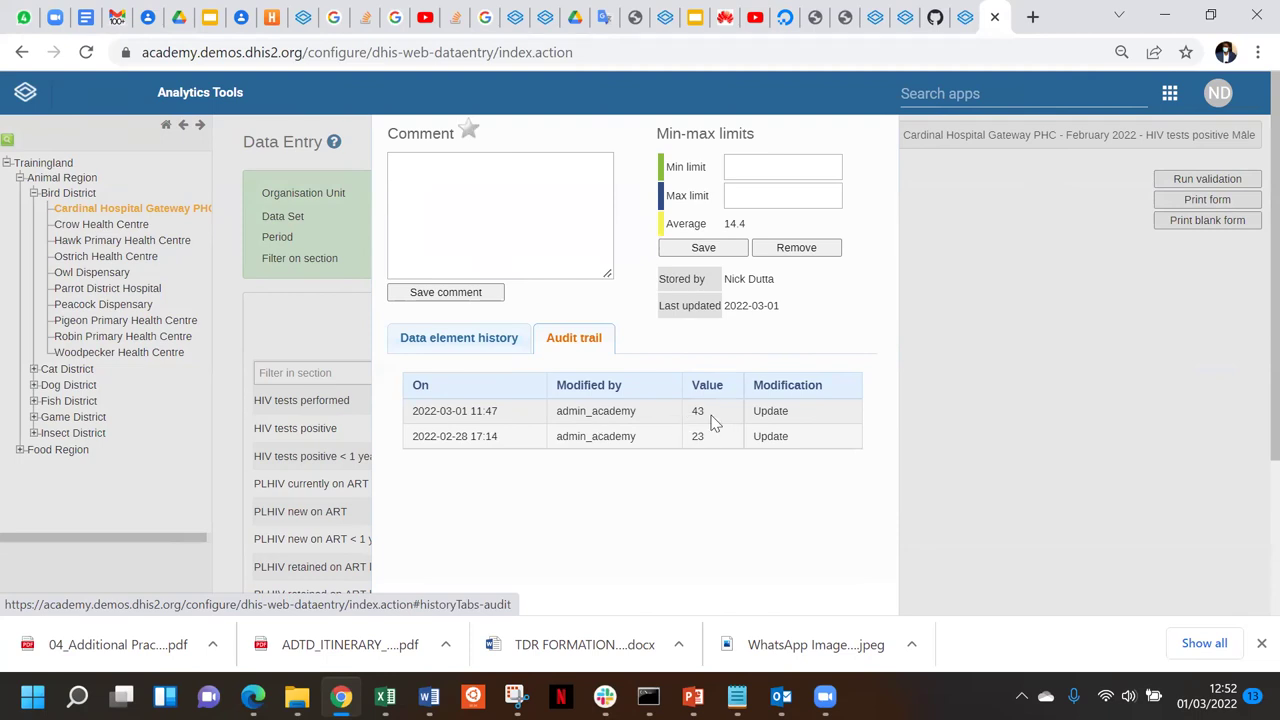
# Examine the dates, modifying accounts and earlier values in the male HIV tests positive audit trail, and close the details window
pyautogui.scroll(-2, 917, 229)
pyautogui.scroll(2, 915, 232)
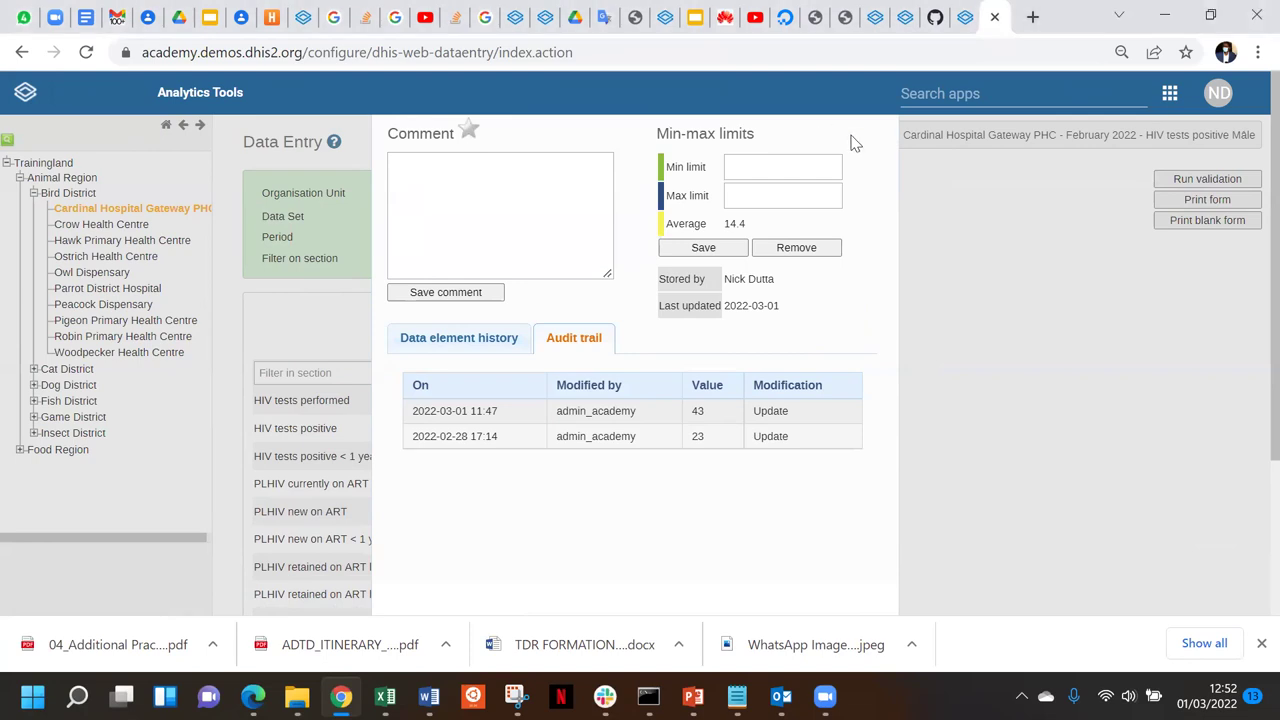
pyautogui.hotkey('ctrl', '+')
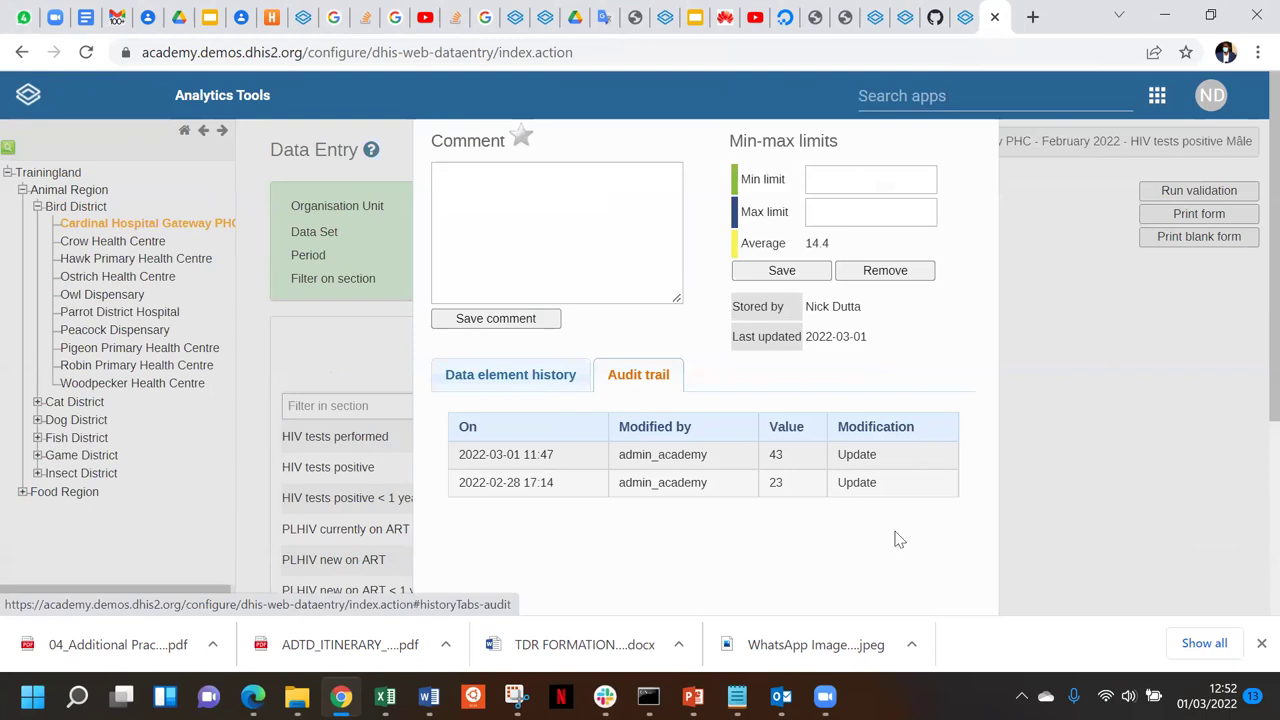
pyautogui.moveTo(1041, 510); pyautogui.dragTo(1041, 467)
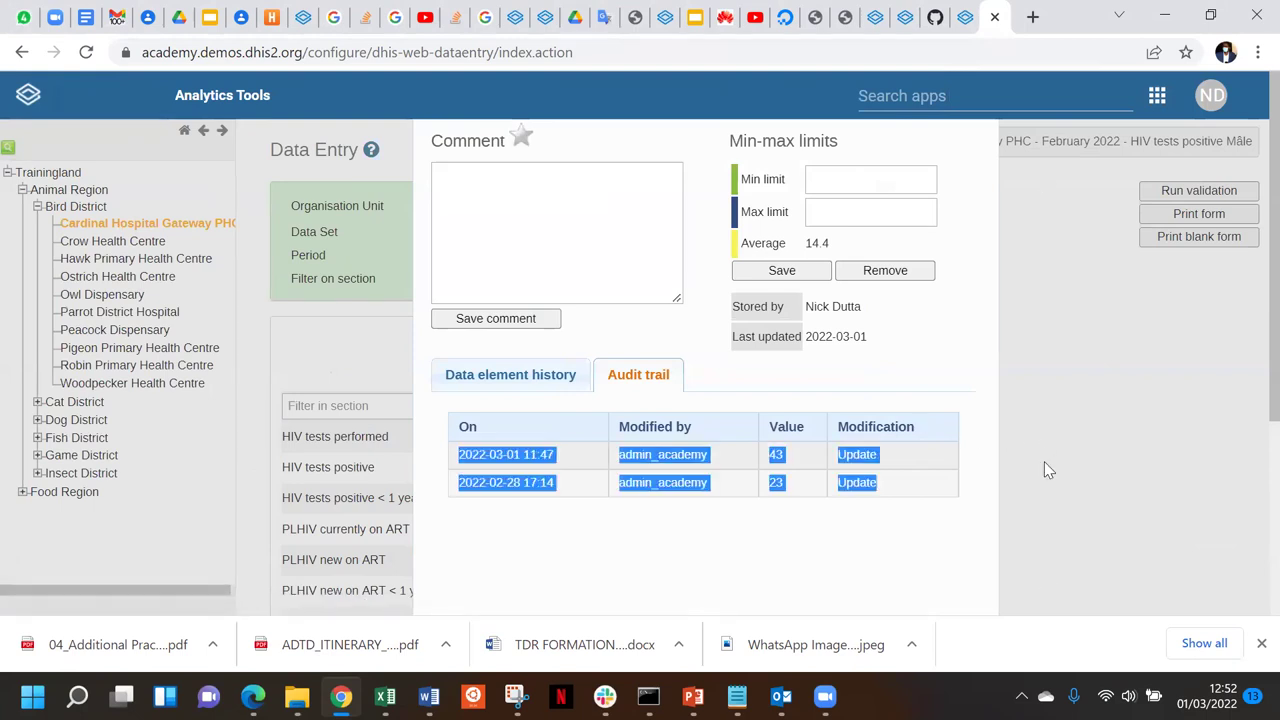
pyautogui.hotkey('ctrl', '-')
pyautogui.hotkey('ctrl', '-')
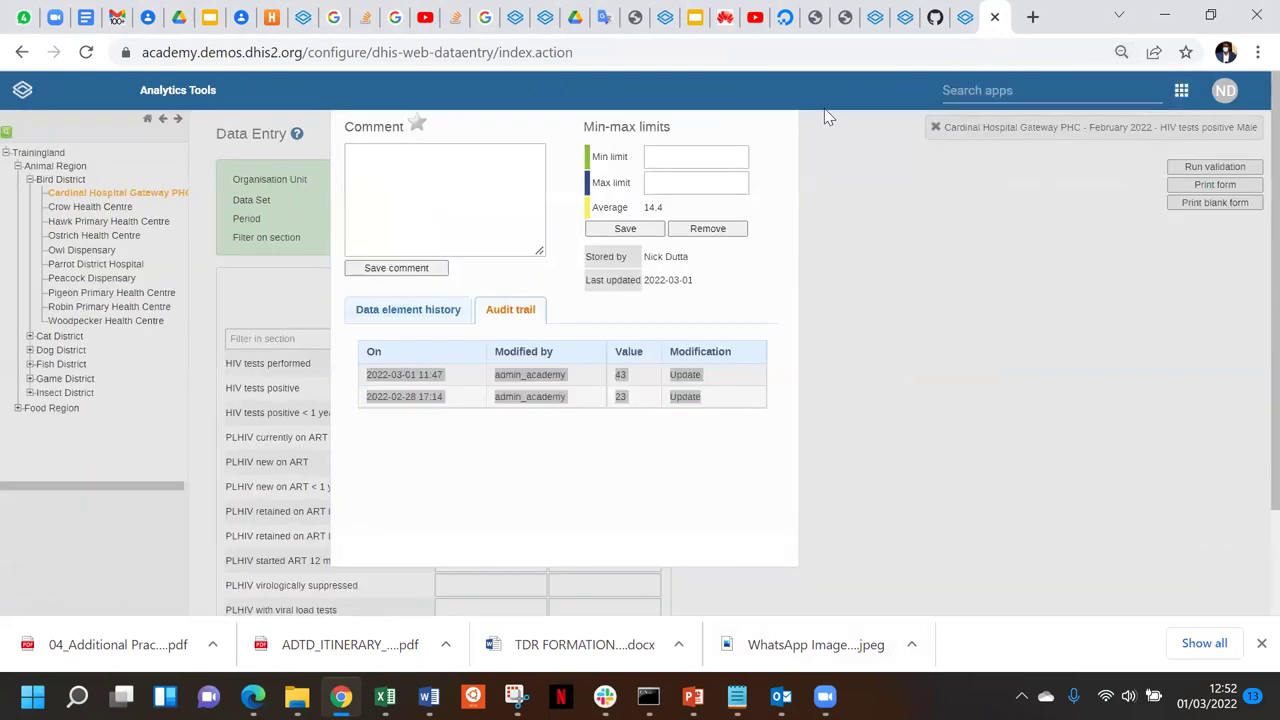
pyautogui.click(1160, 219)
pyautogui.moveTo(762, 130); pyautogui.dragTo(855, 320)
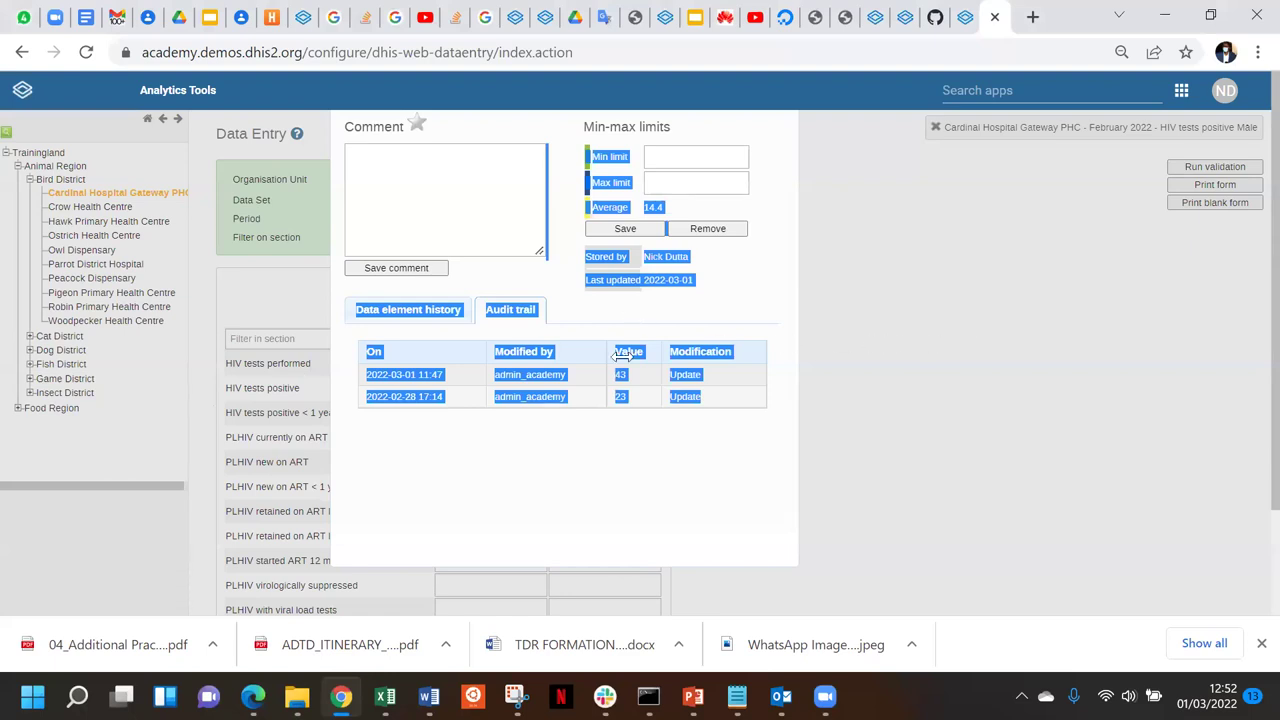
pyautogui.press('Escape')
# Check the audit trail of the female HIV tests positive value for February 2022 and close its details window
pyautogui.doubleClick(628, 388)
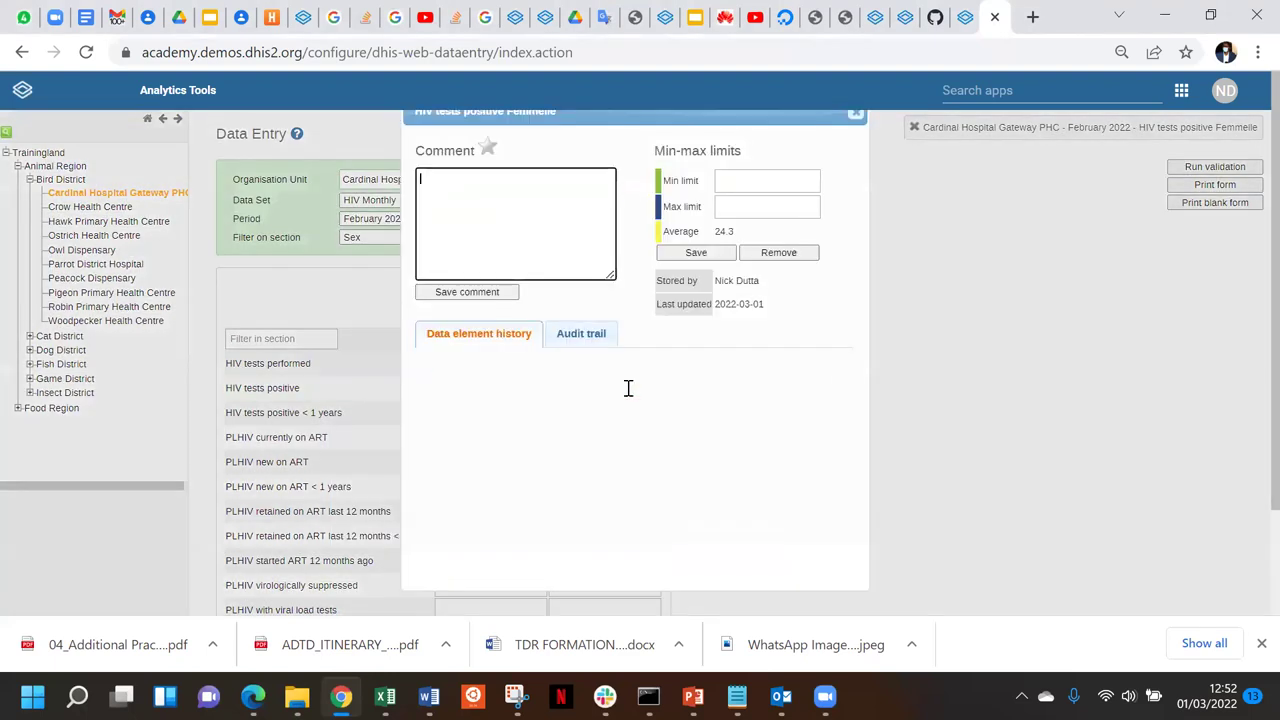
pyautogui.click(591, 338)
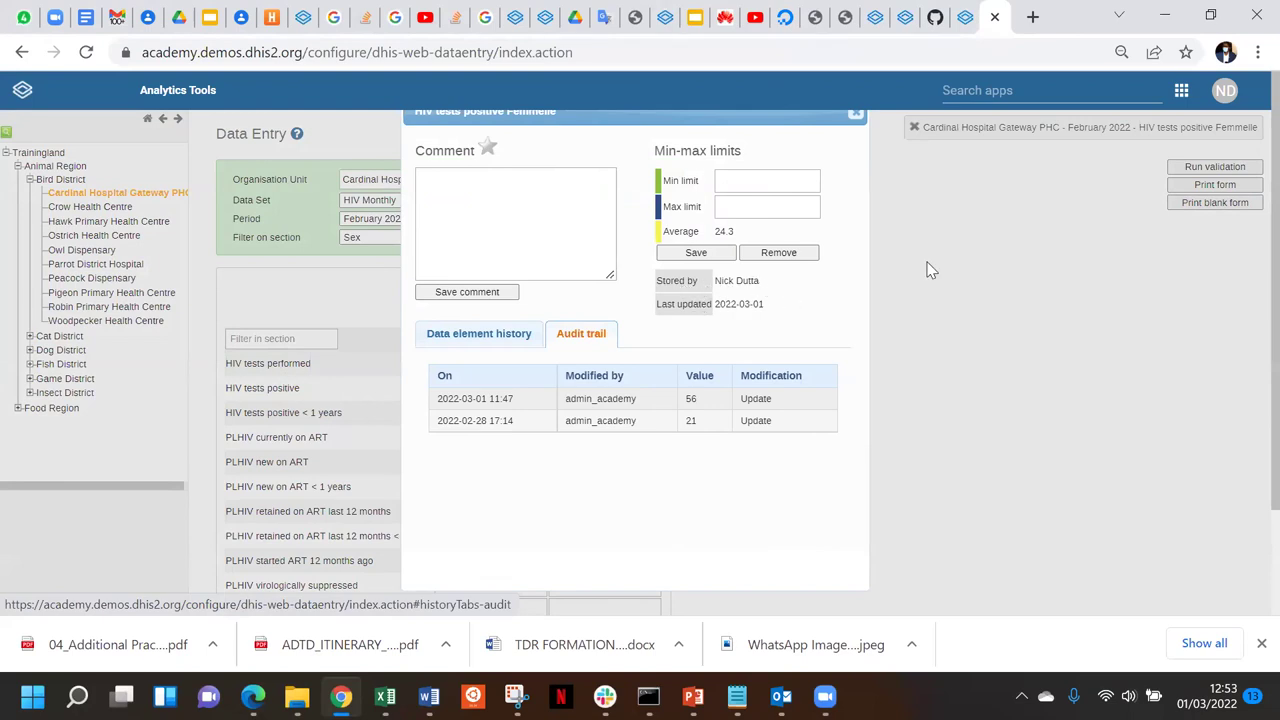
pyautogui.click(855, 114)
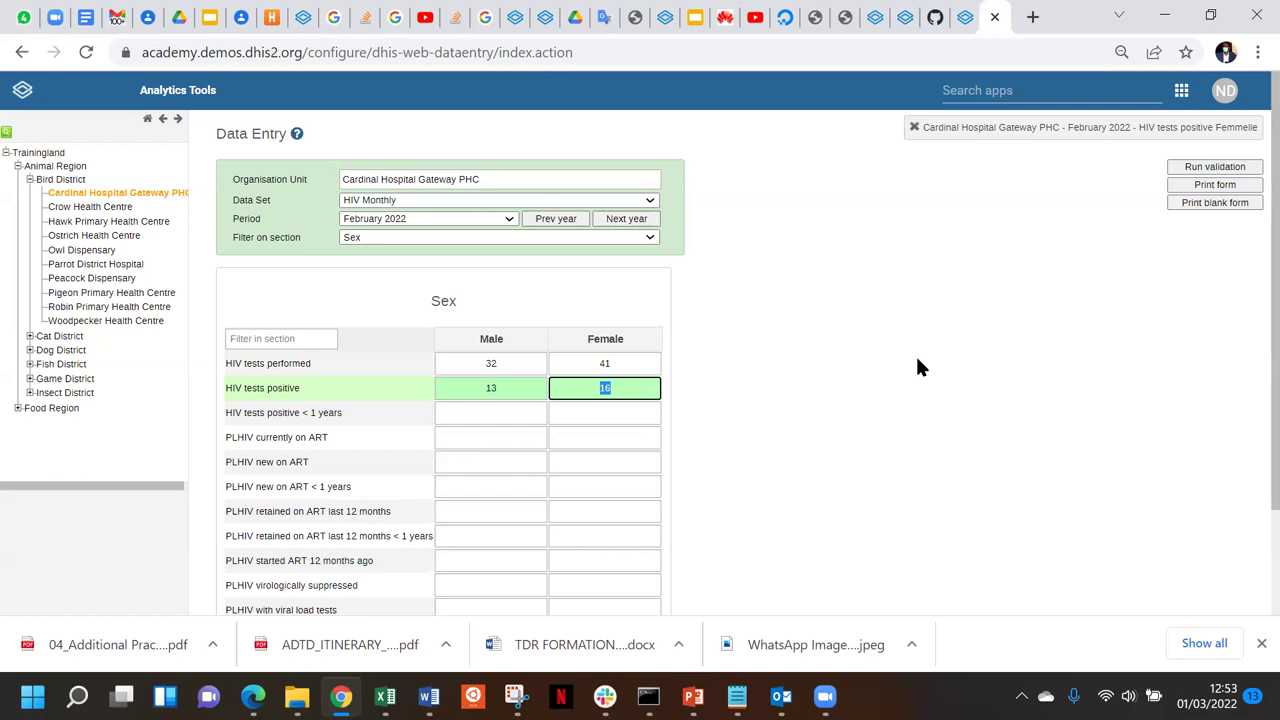
pyautogui.scroll(-1, 893, 390)
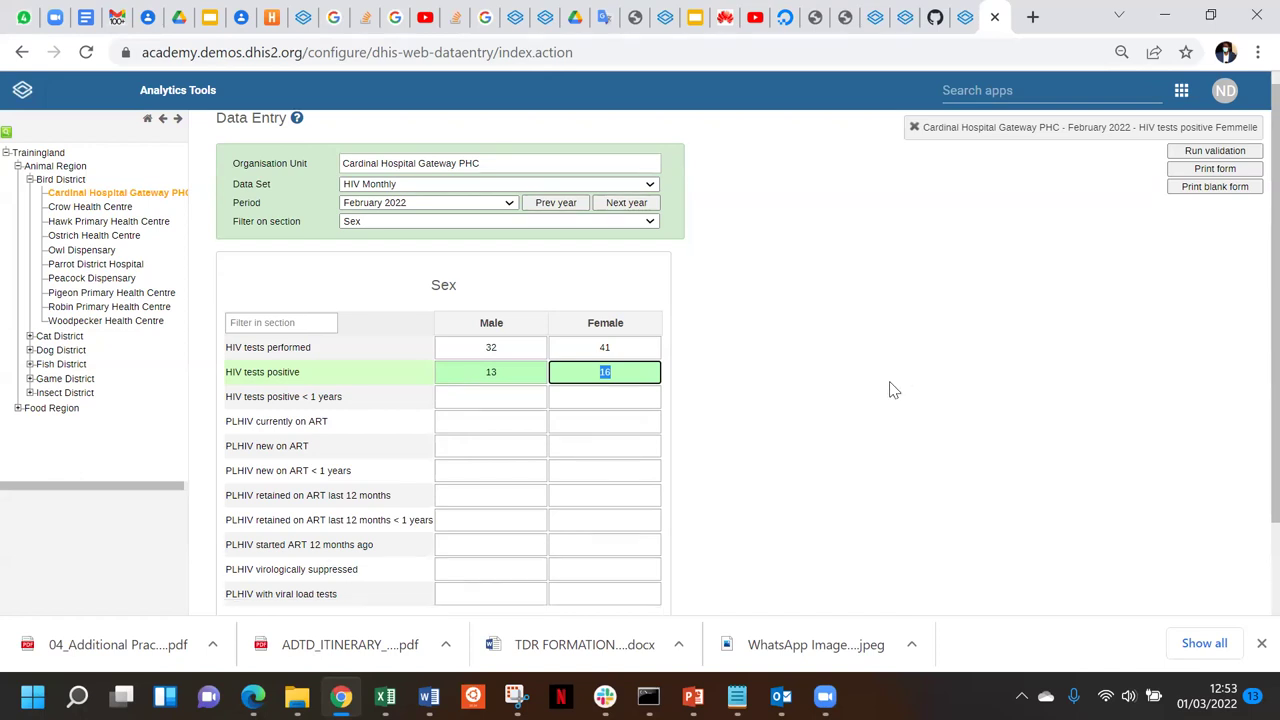
pyautogui.scroll(-1, 893, 390)
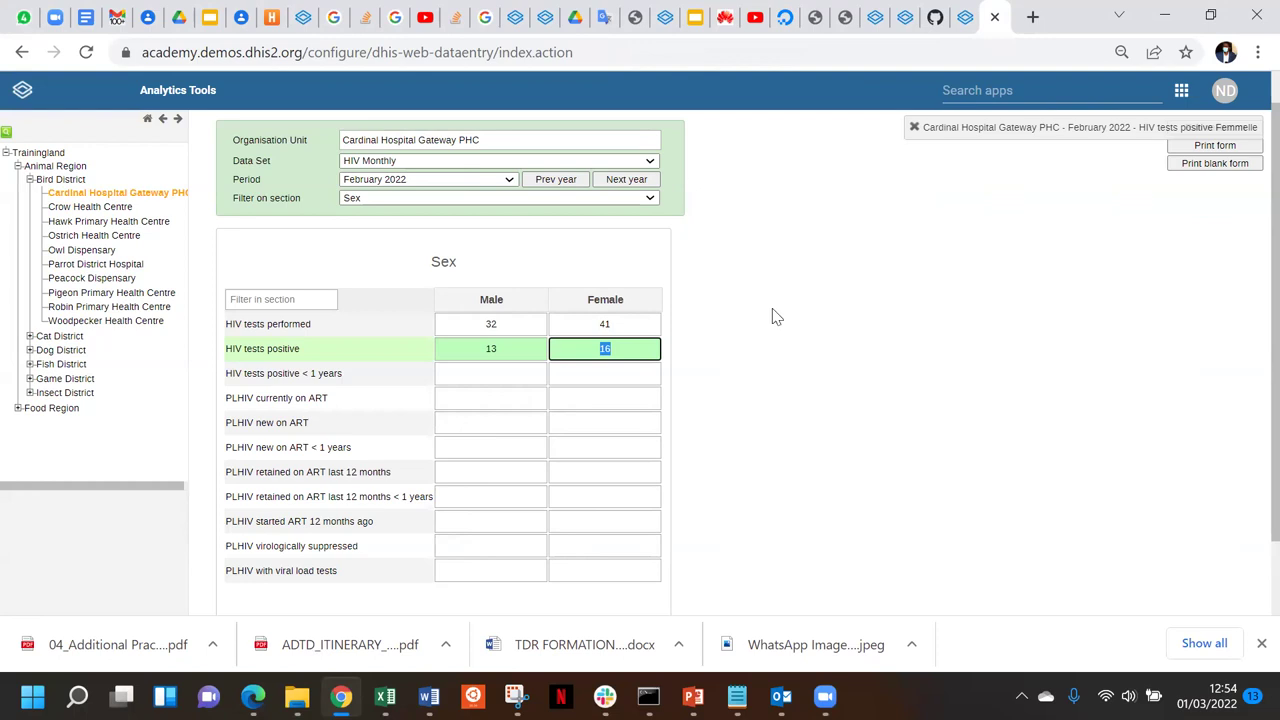
pyautogui.scroll(-2, 771, 314)
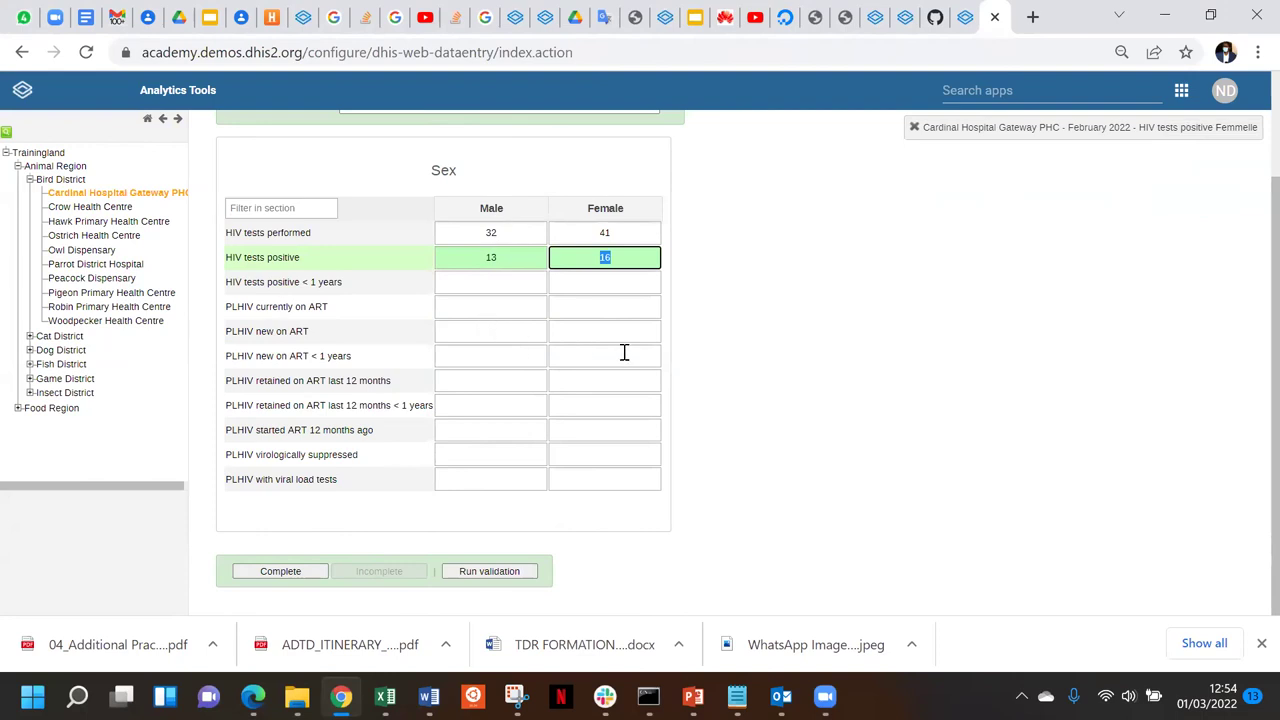
pyautogui.scroll(1, 820, 283)
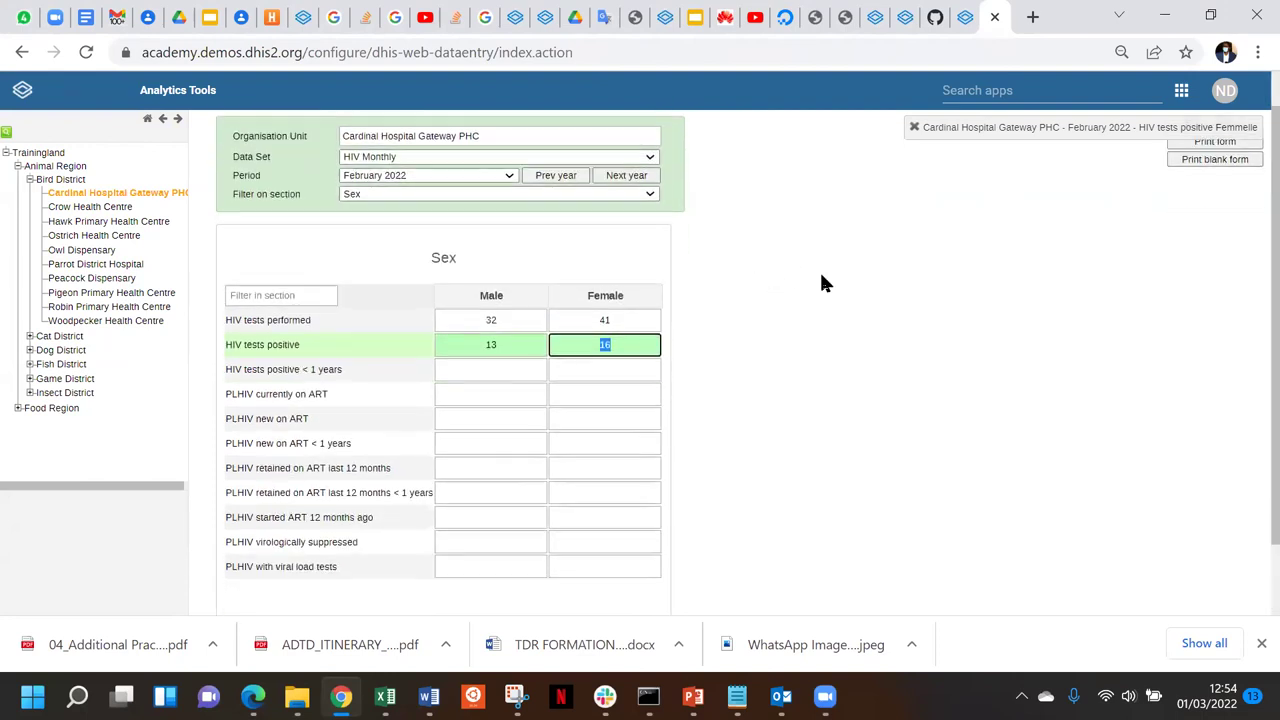
pyautogui.scroll(-1, 820, 283)
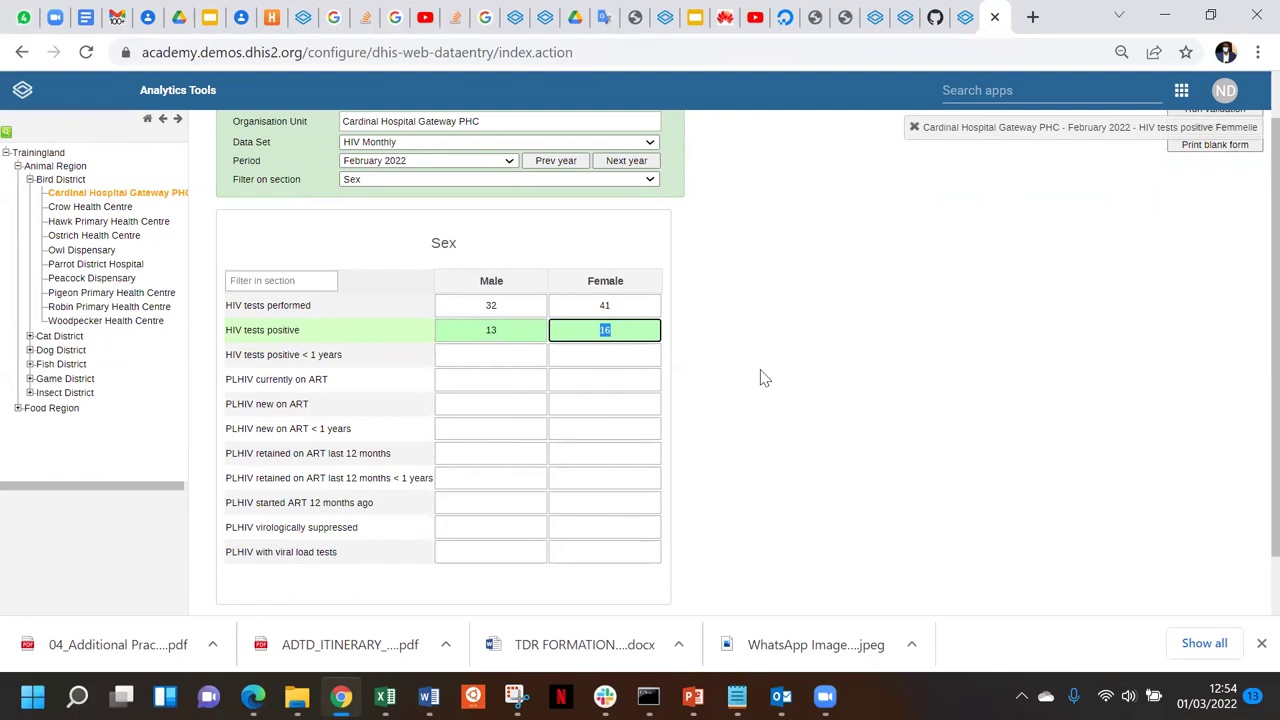
pyautogui.scroll(-2, 760, 378)
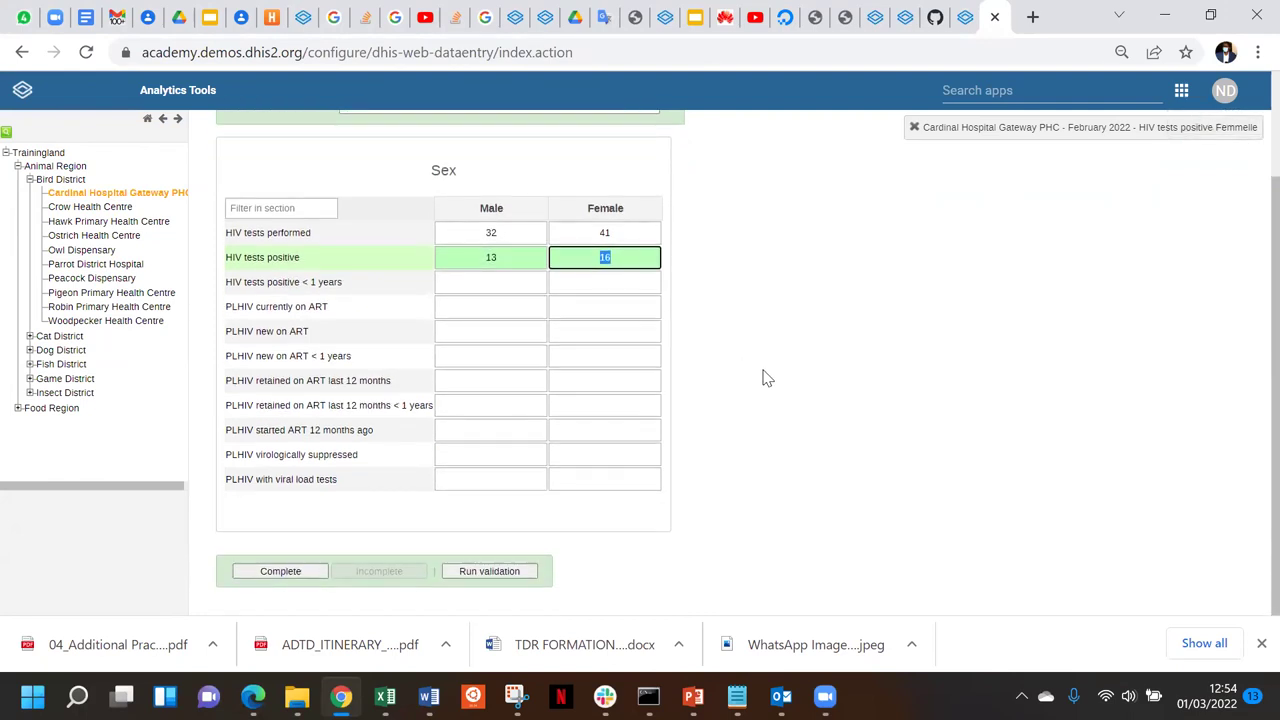
pyautogui.scroll(3, 763, 378)
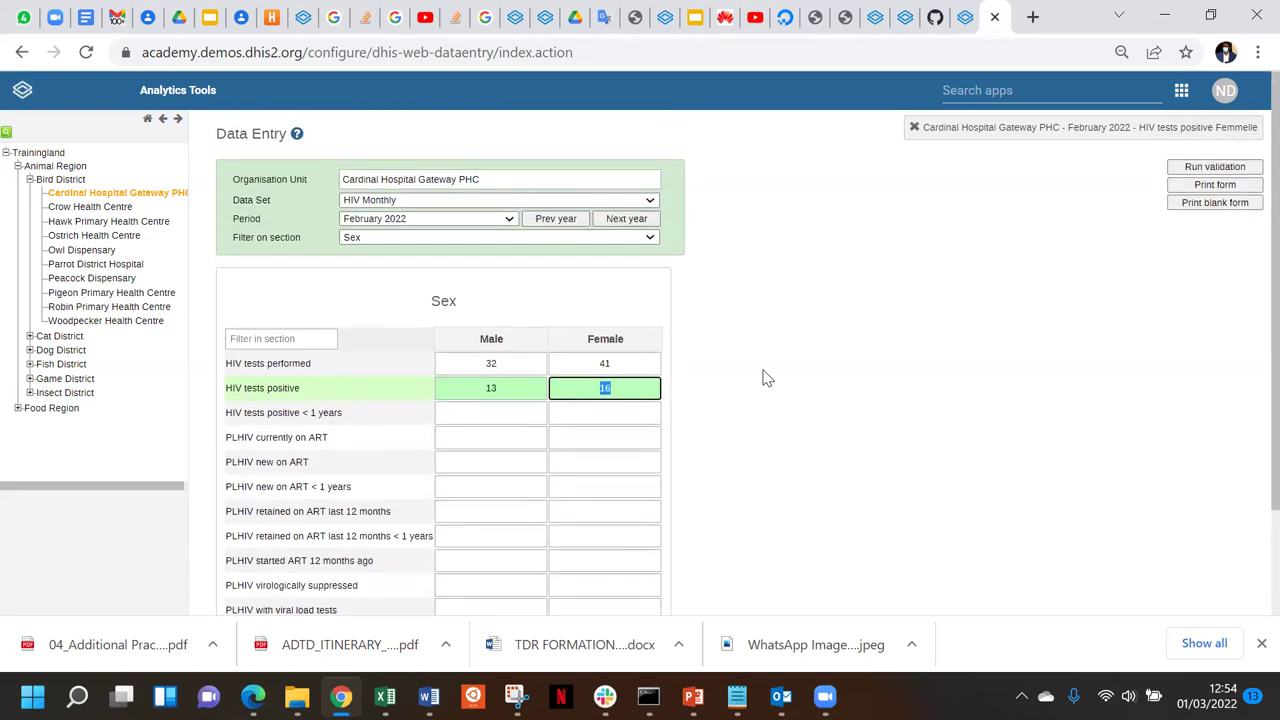
pyautogui.scroll(-3, 763, 378)
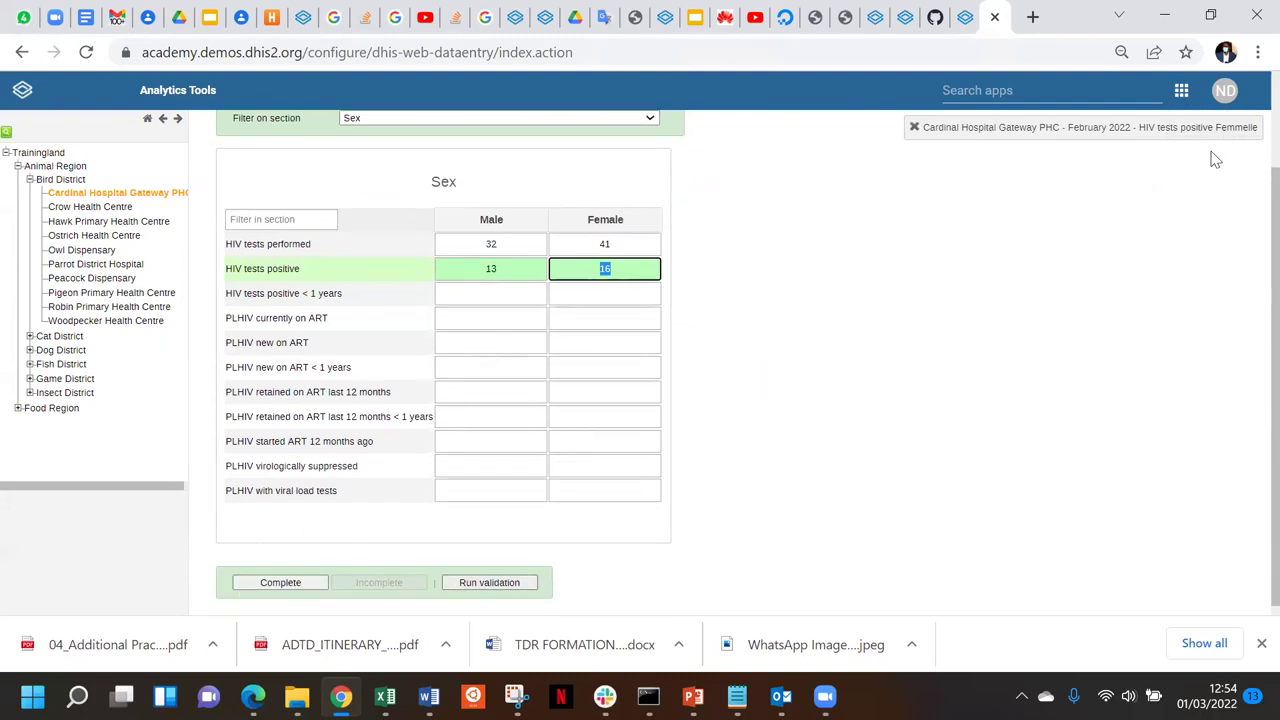
pyautogui.scroll(3, 1160, 234)
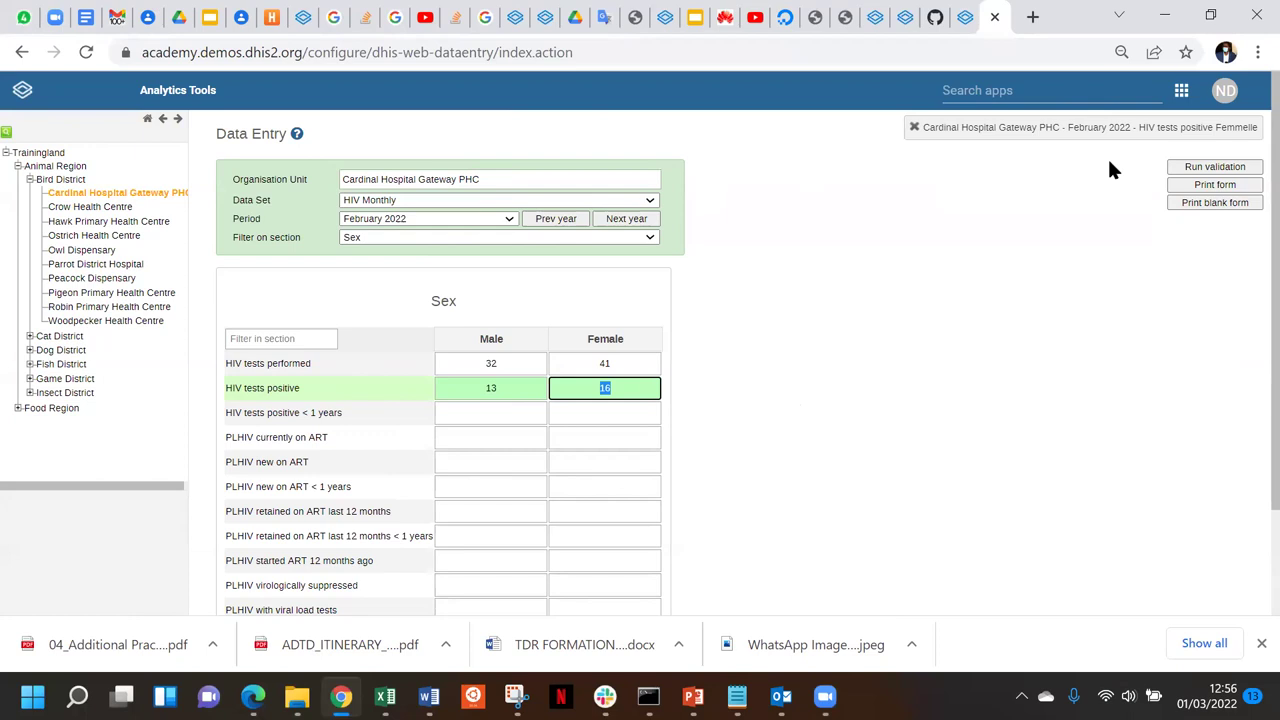
# Open the validation rule list in the Maintenance app and look through the defined rules
pyautogui.click(970, 91)
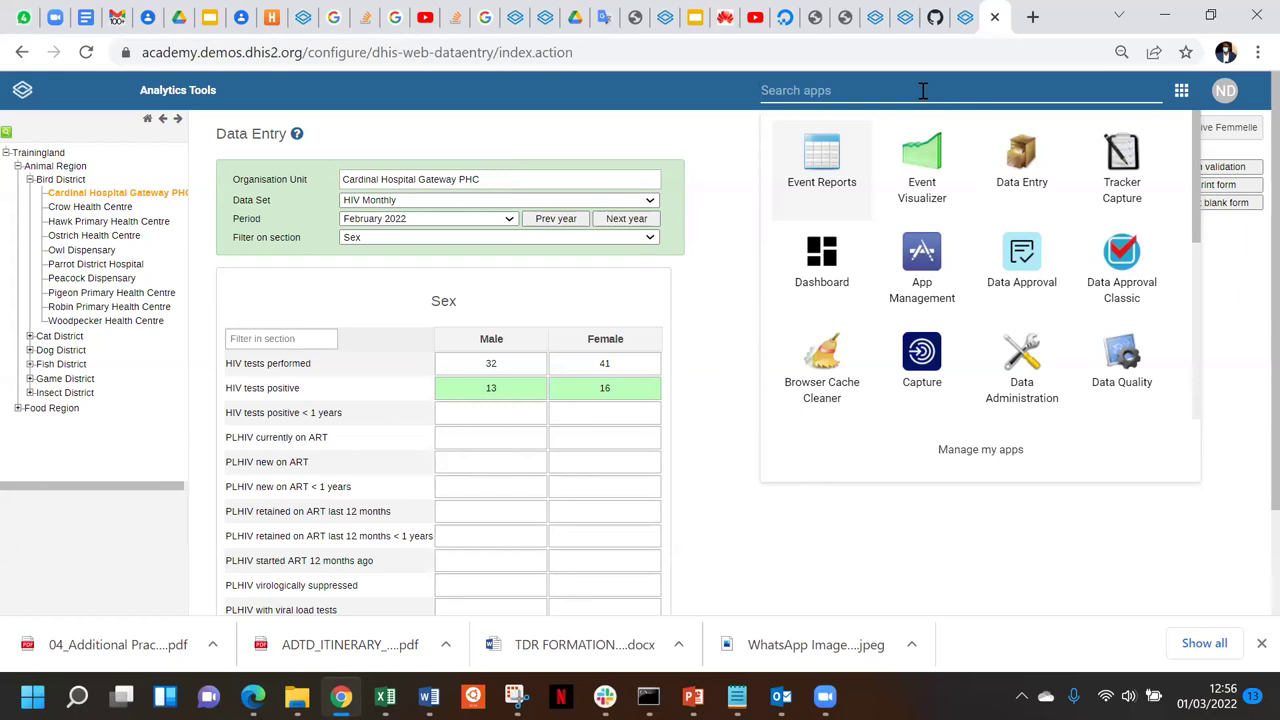
pyautogui.write('ma')
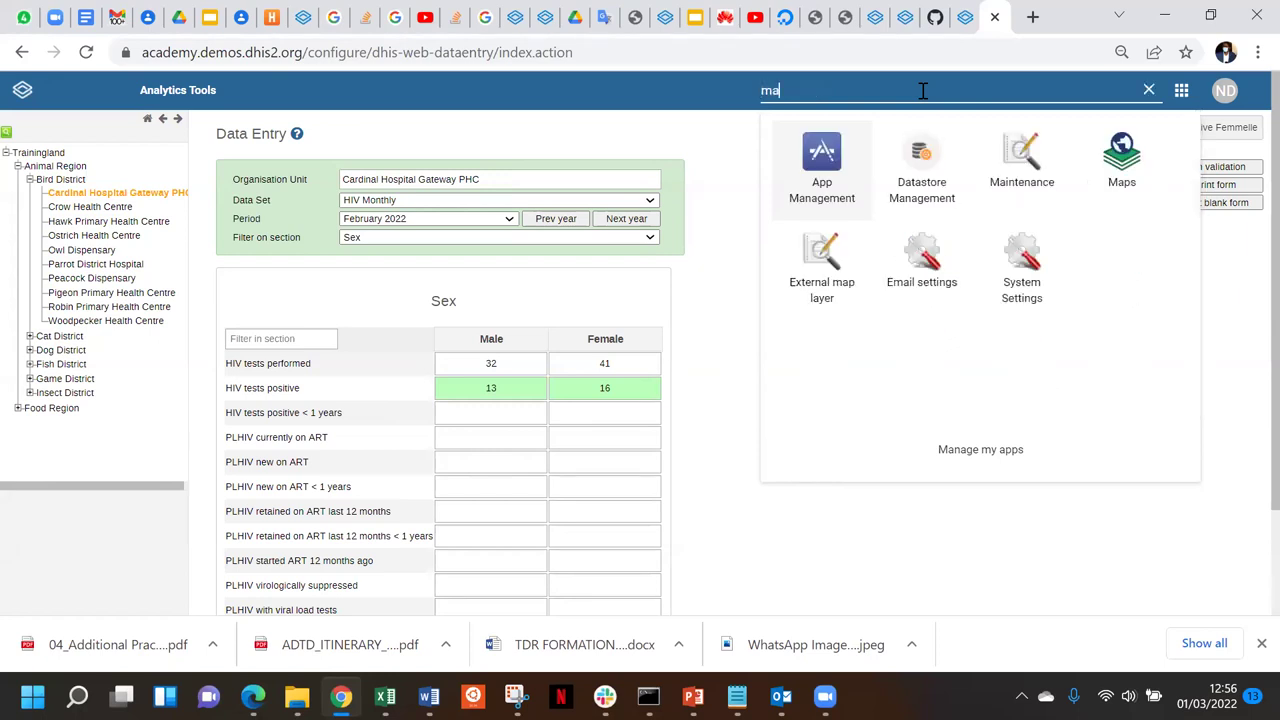
pyautogui.write('i')
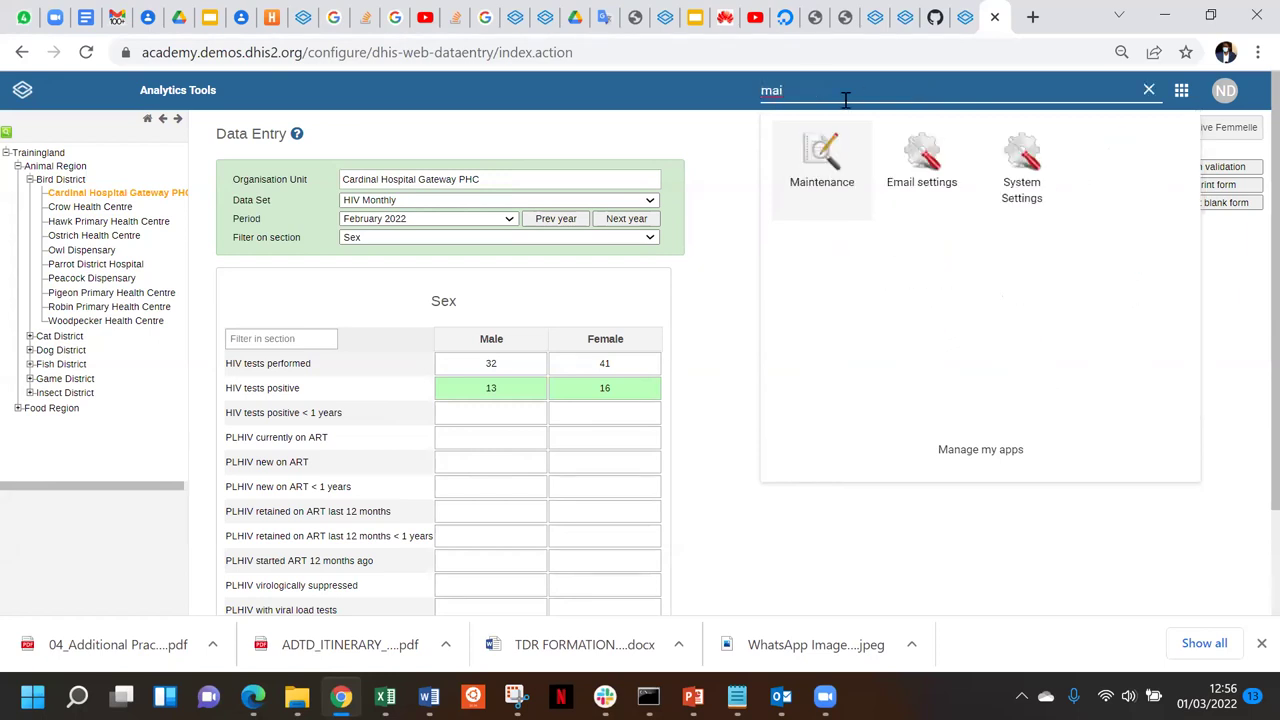
pyautogui.click(822, 158)
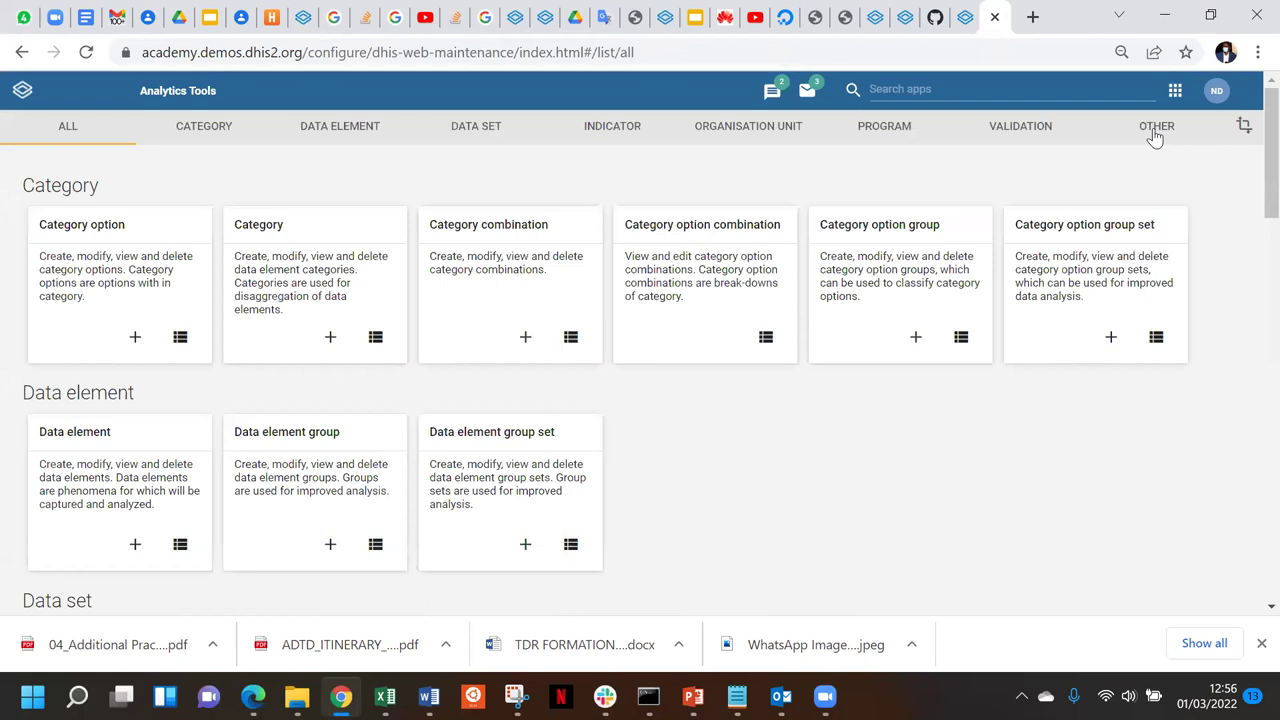
pyautogui.click(1030, 128)
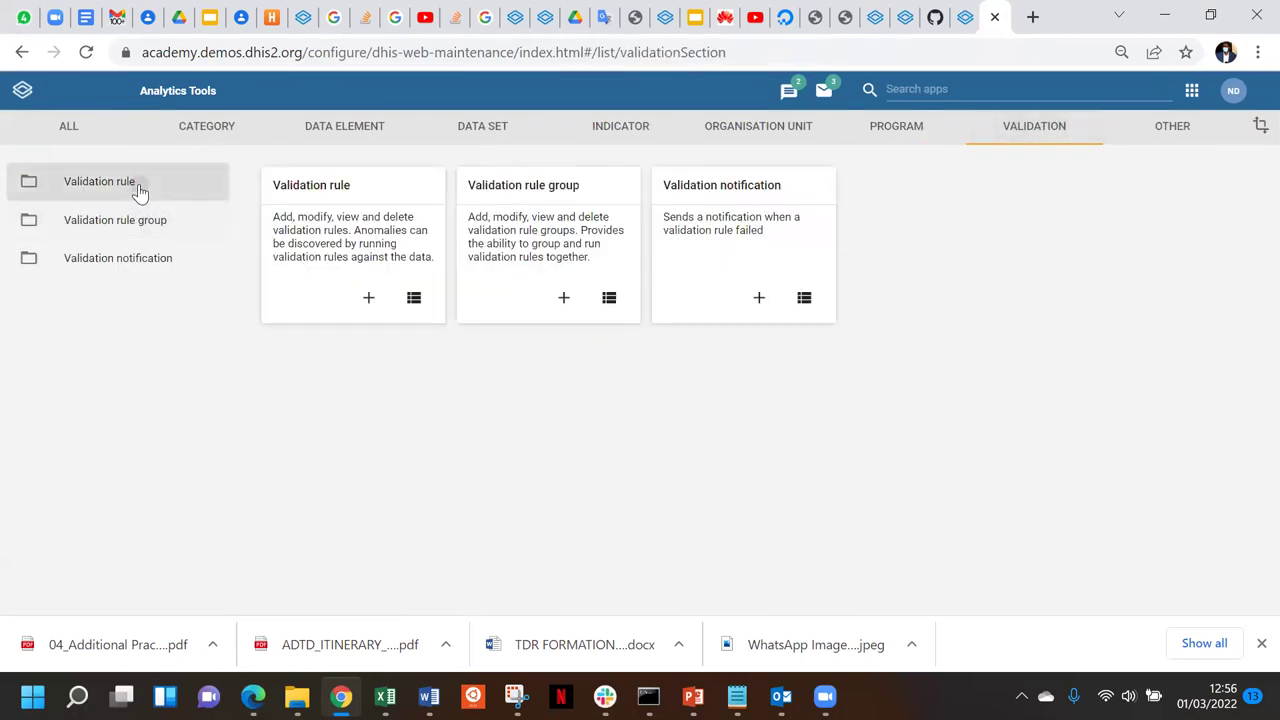
pyautogui.click(140, 190)
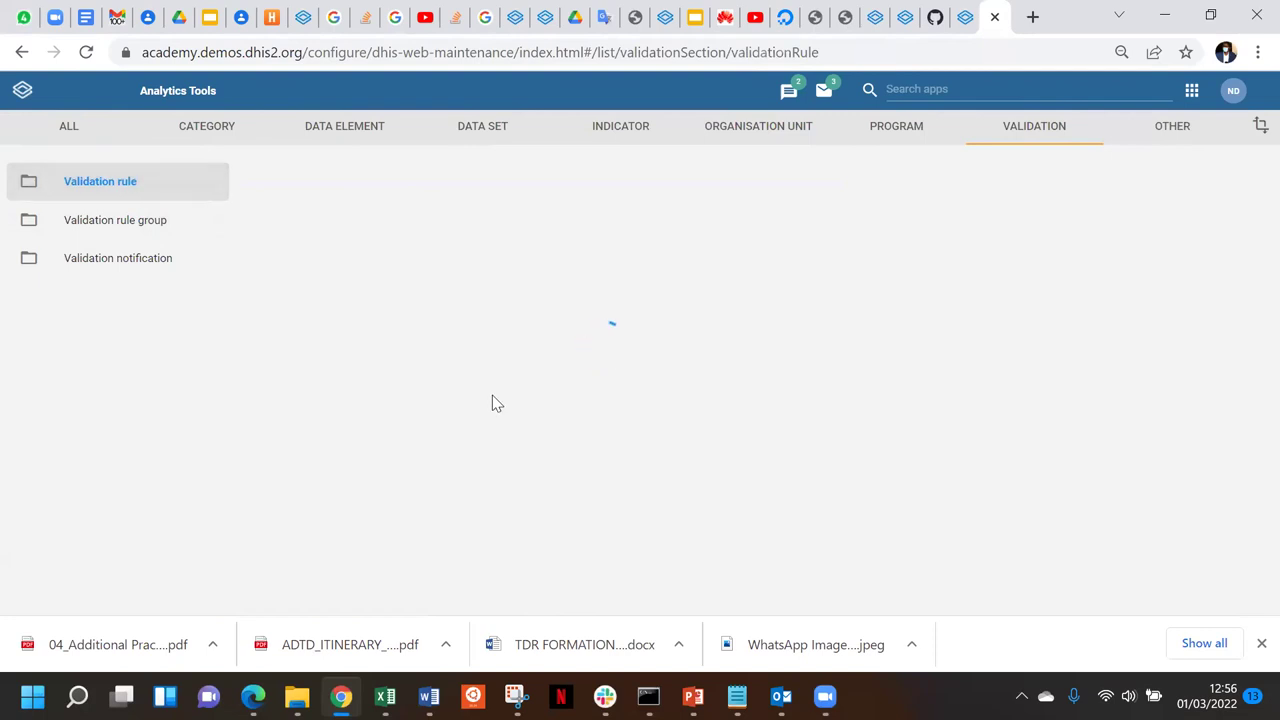
pyautogui.scroll(-3, 492, 400)
pyautogui.scroll(-4, 492, 403)
pyautogui.scroll(4, 492, 403)
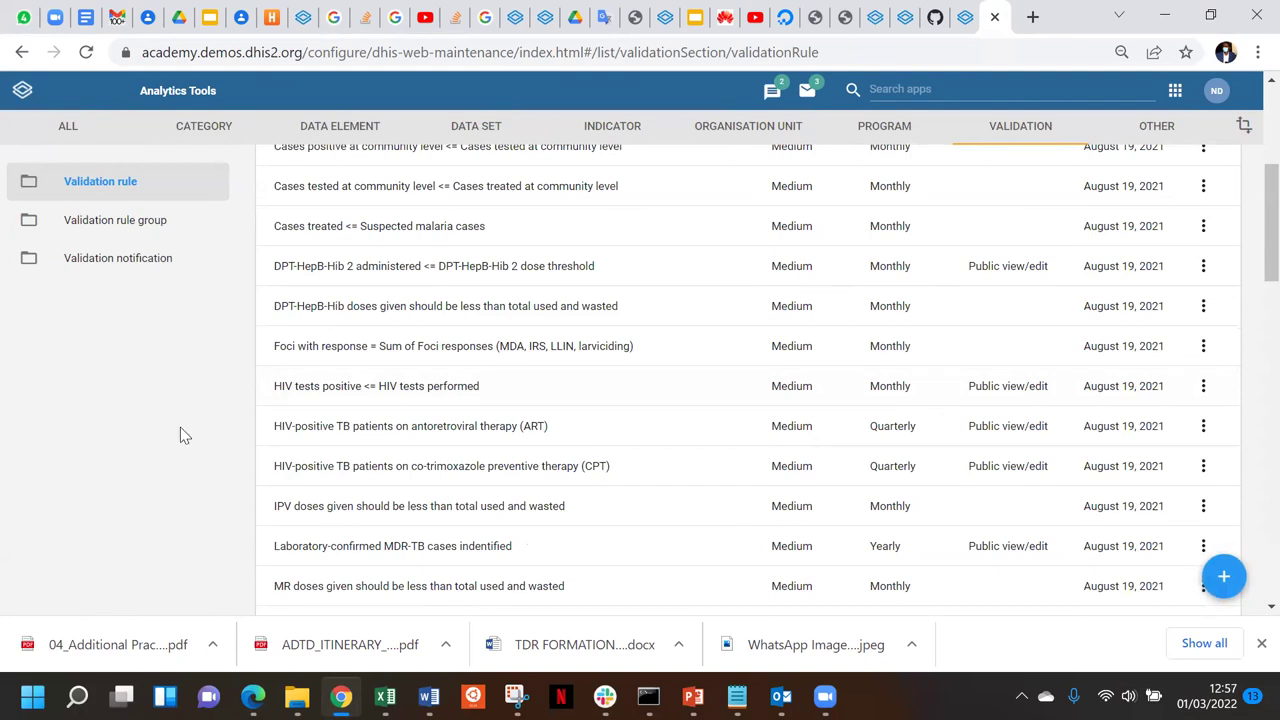
pyautogui.scroll(4, 180, 427)
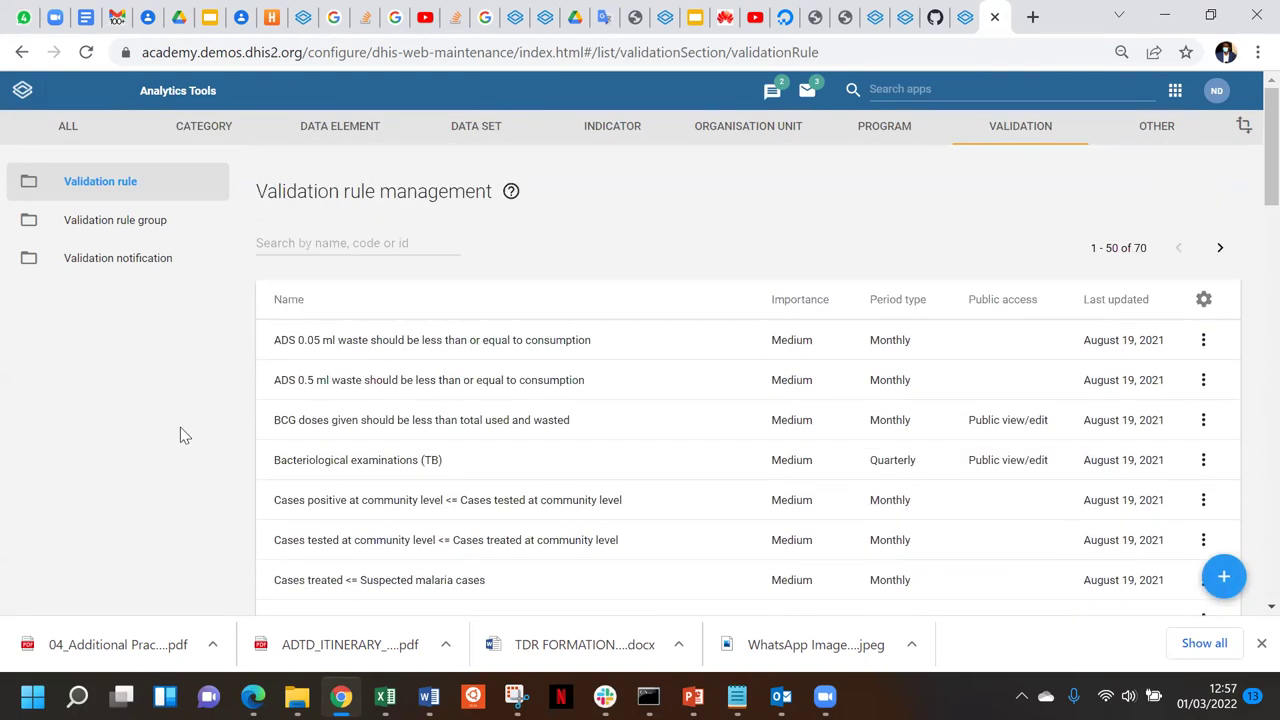
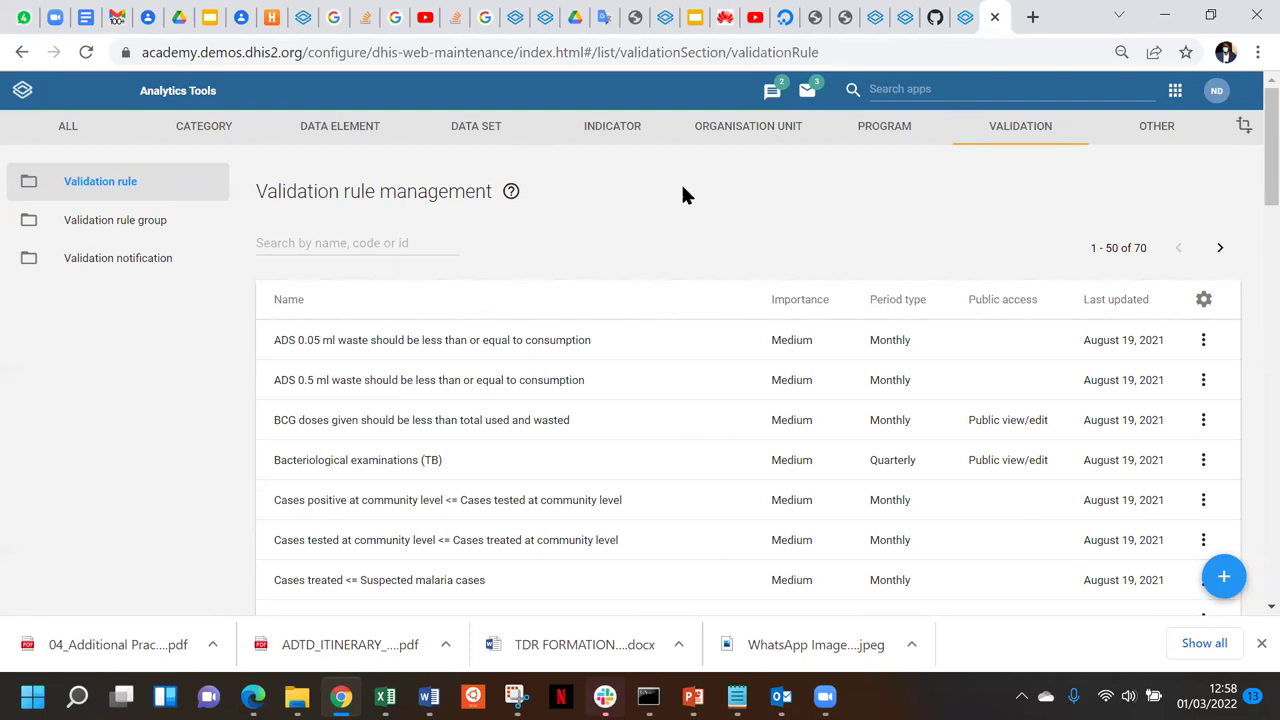
pyautogui.click(965, 17)
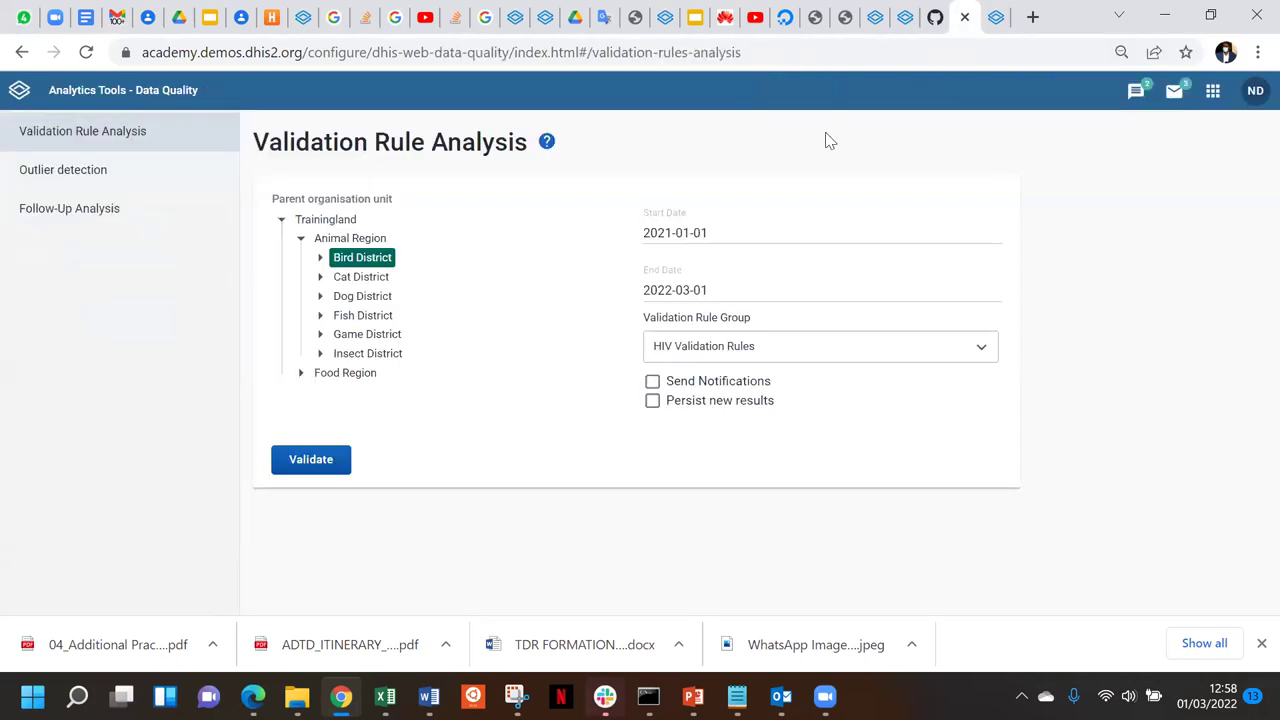
pyautogui.click(996, 18)
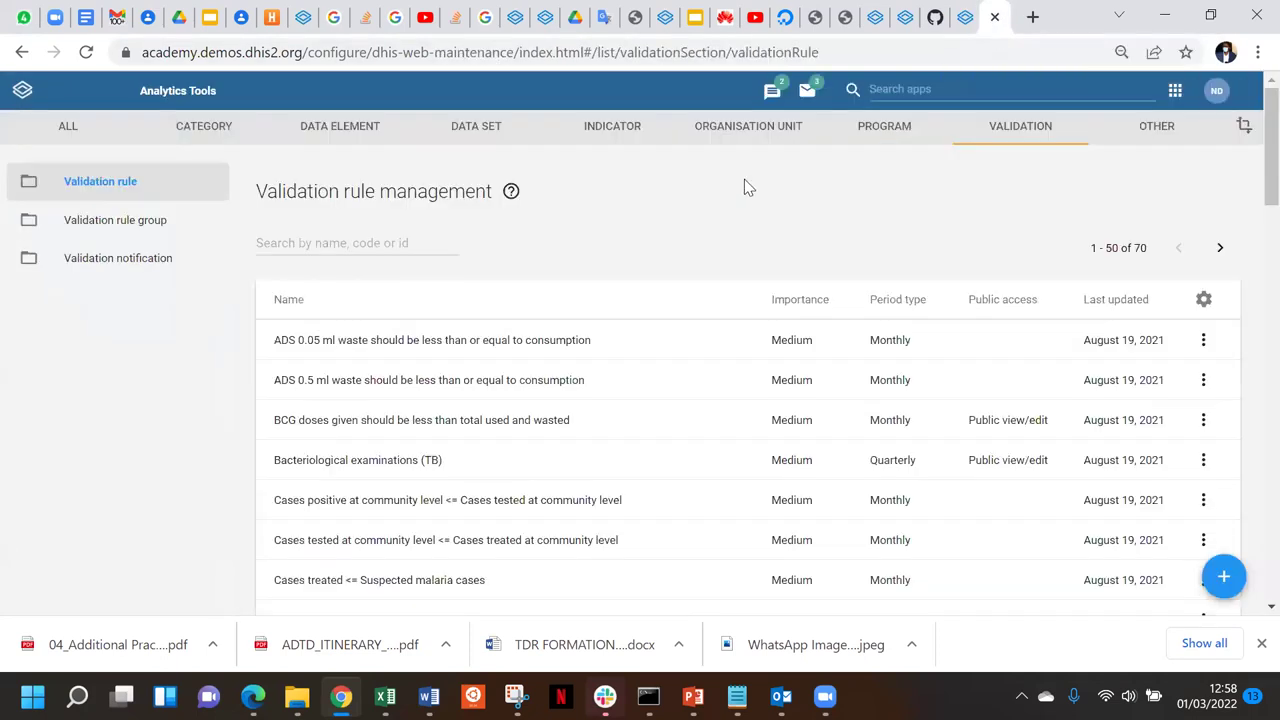
# Open the Data Entry app and select Cake Hospital Gateway PHC in Food Region's Dessert District
pyautogui.click(897, 91)
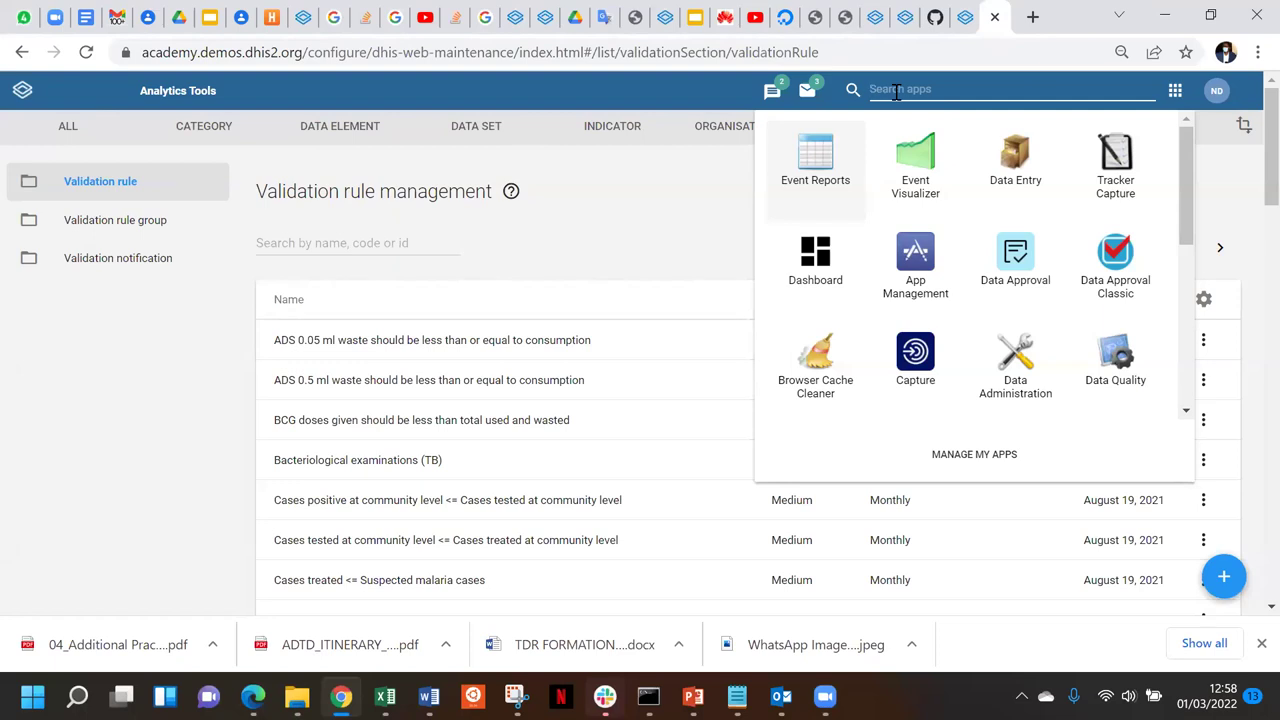
pyautogui.click(1015, 157)
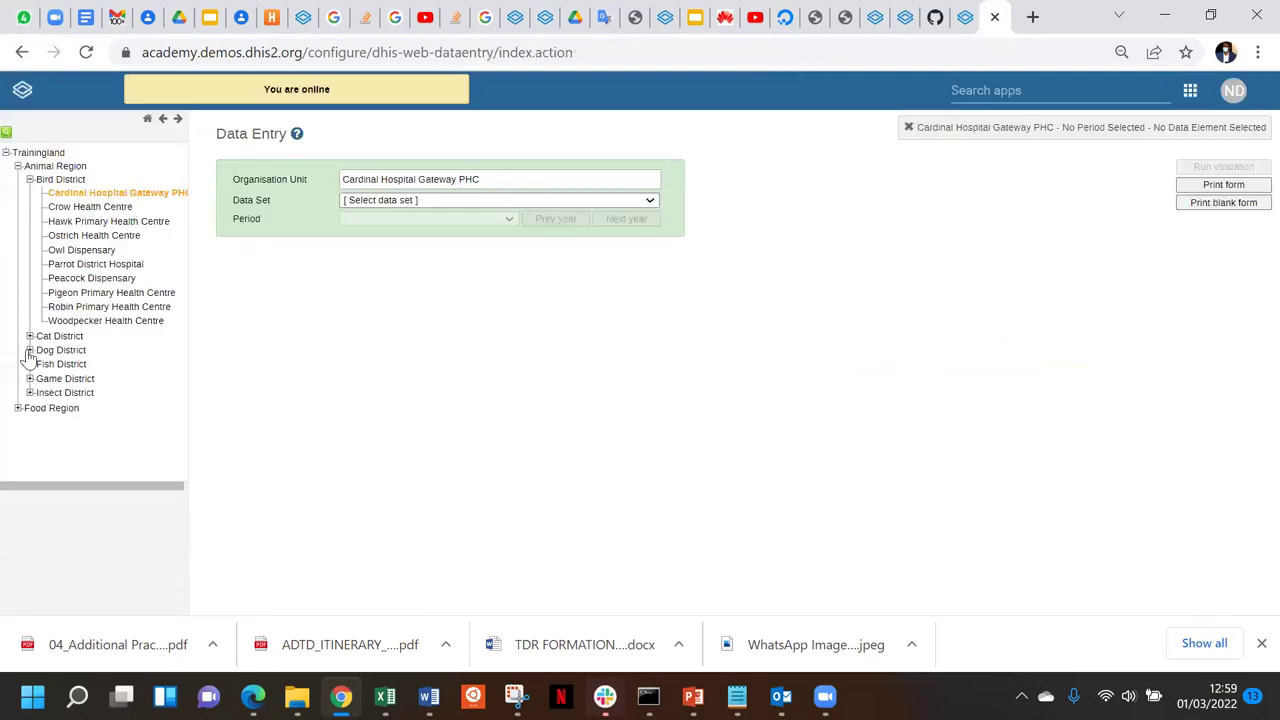
pyautogui.click(17, 410)
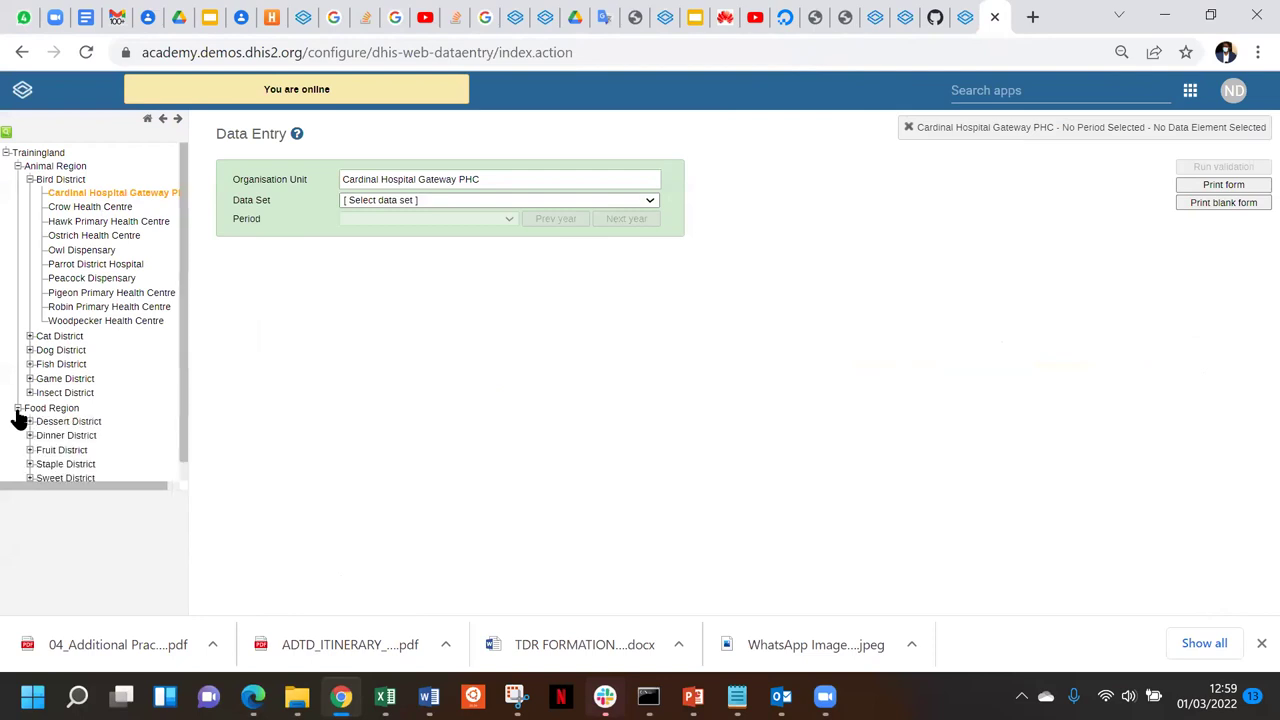
pyautogui.click(30, 422)
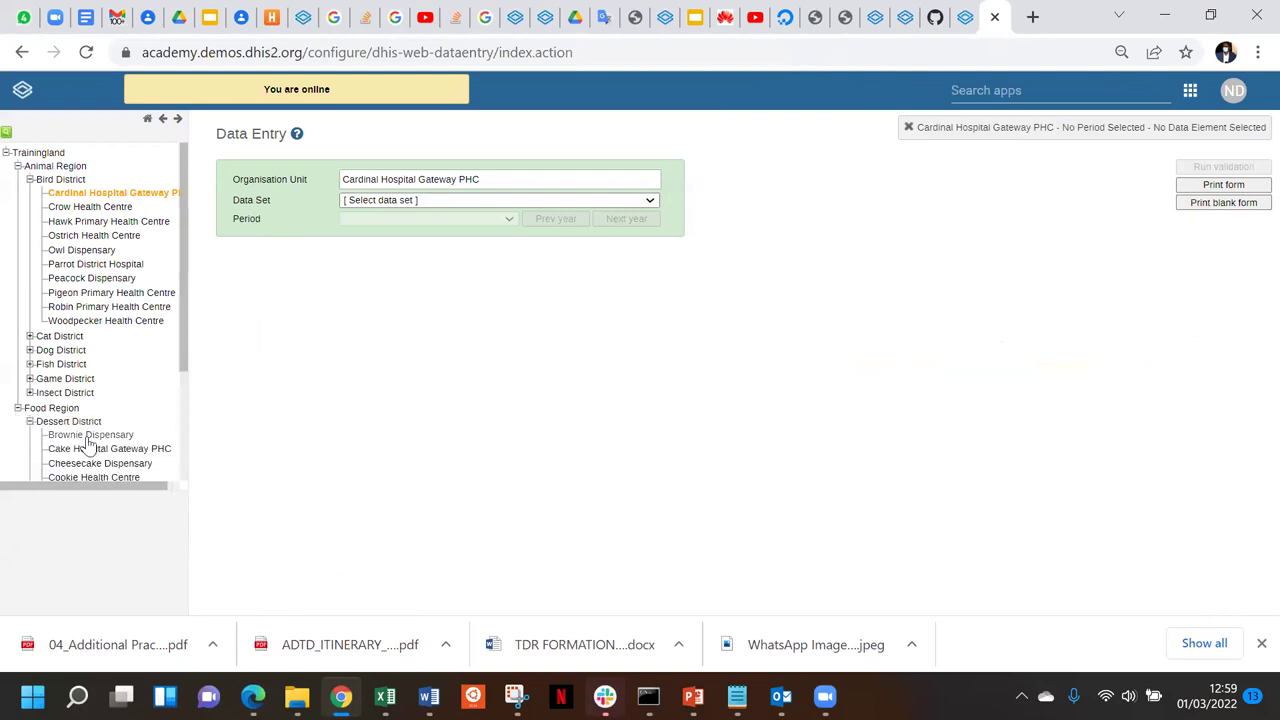
pyautogui.click(118, 449)
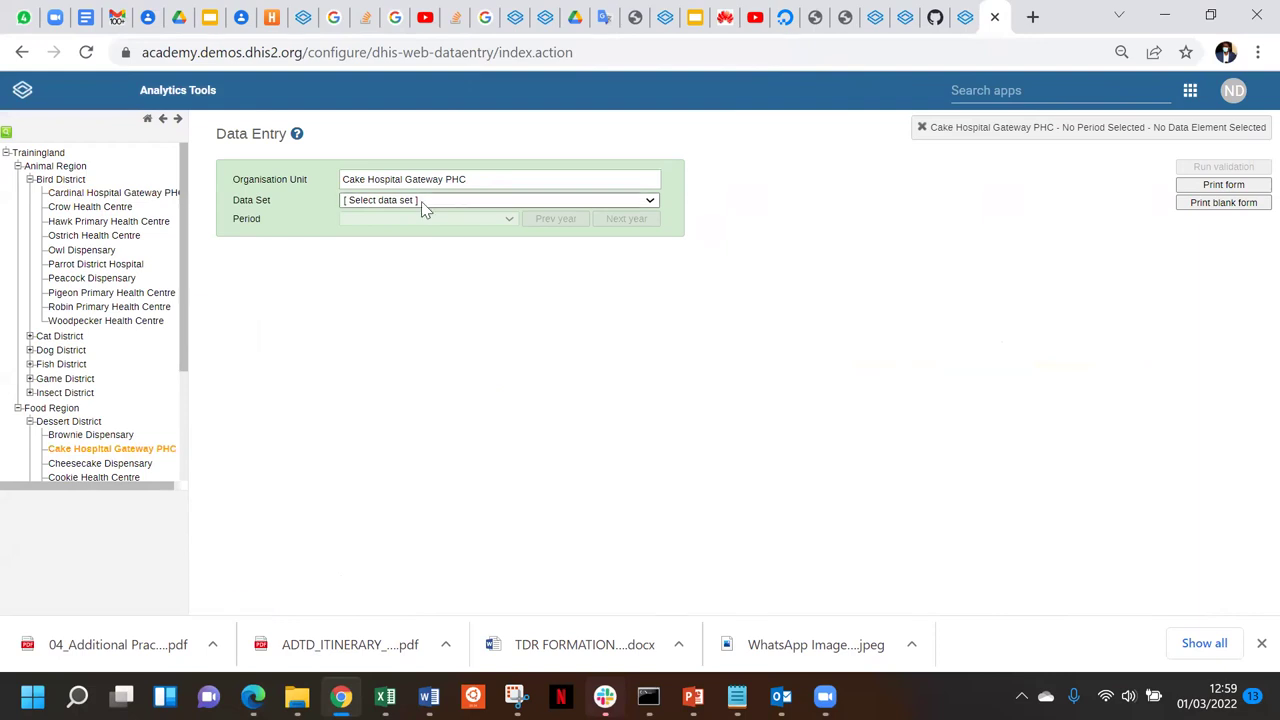
# Load the HIV Monthly data set for February 2022 and check its sections for entered values
pyautogui.click(424, 200)
pyautogui.click(400, 226)
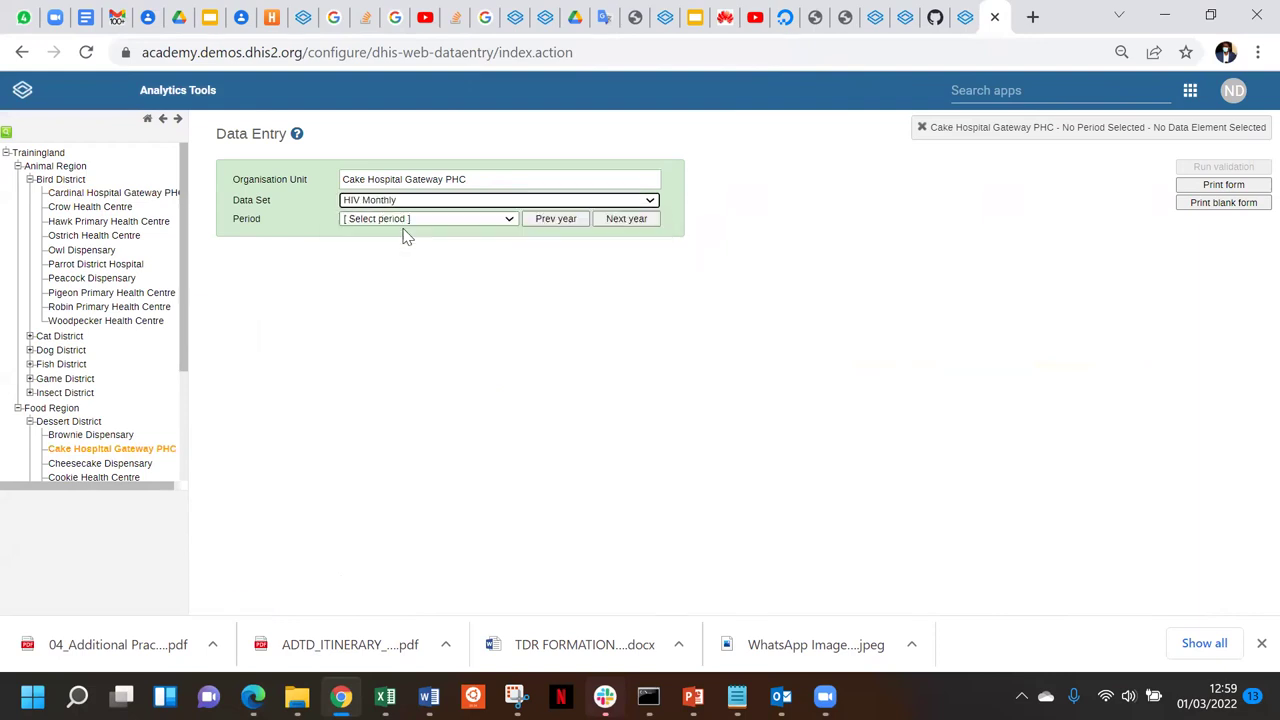
pyautogui.click(409, 218)
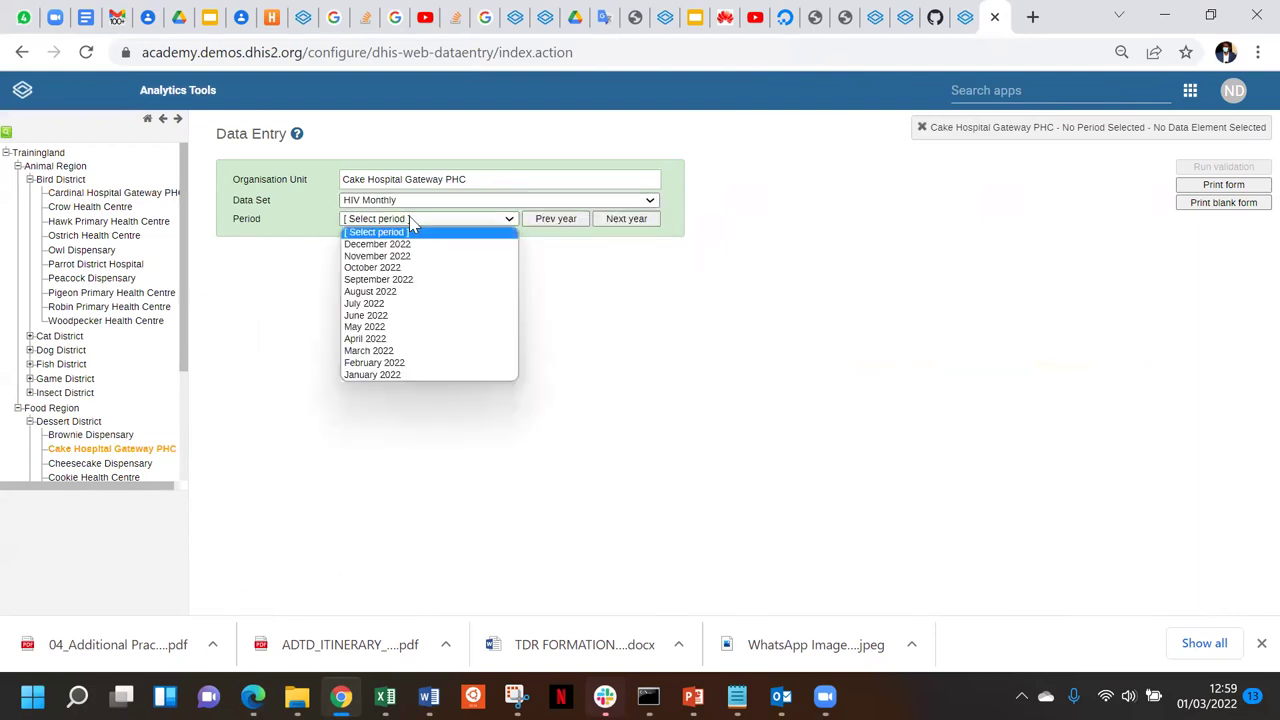
pyautogui.click(409, 362)
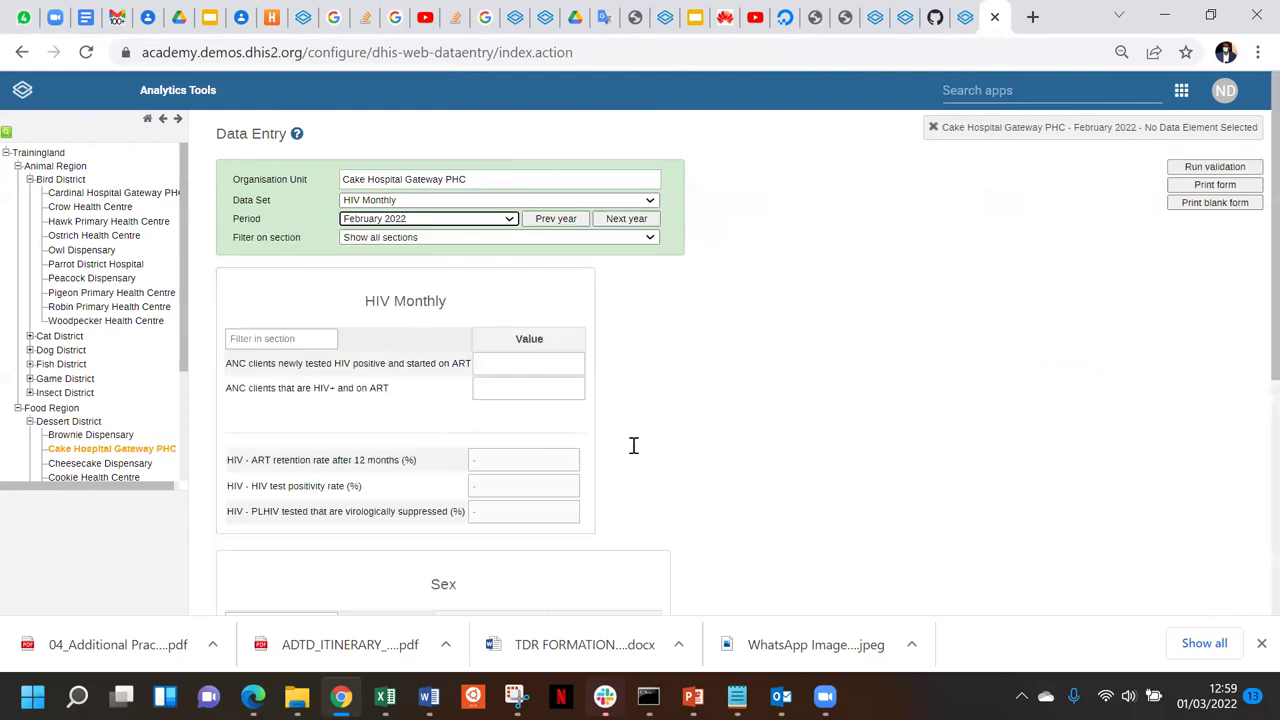
pyautogui.scroll(-3, 786, 431)
pyautogui.scroll(3, 786, 428)
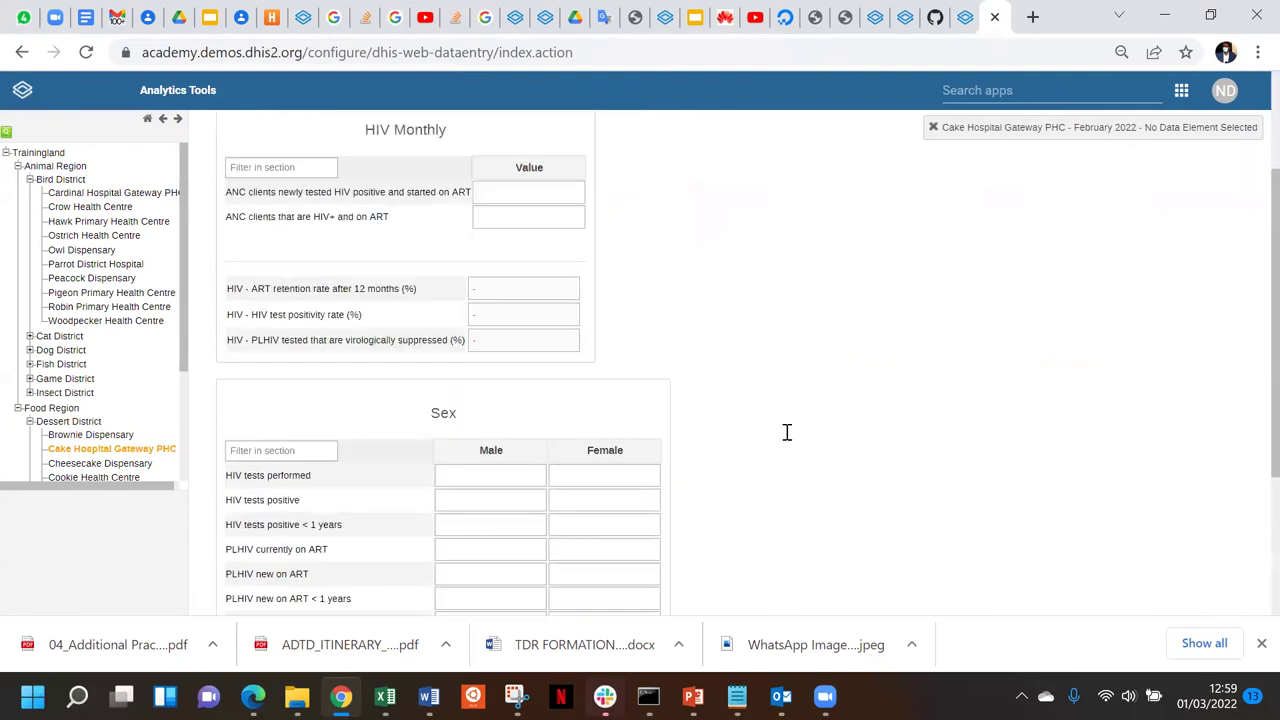
pyautogui.scroll(-5, 782, 420)
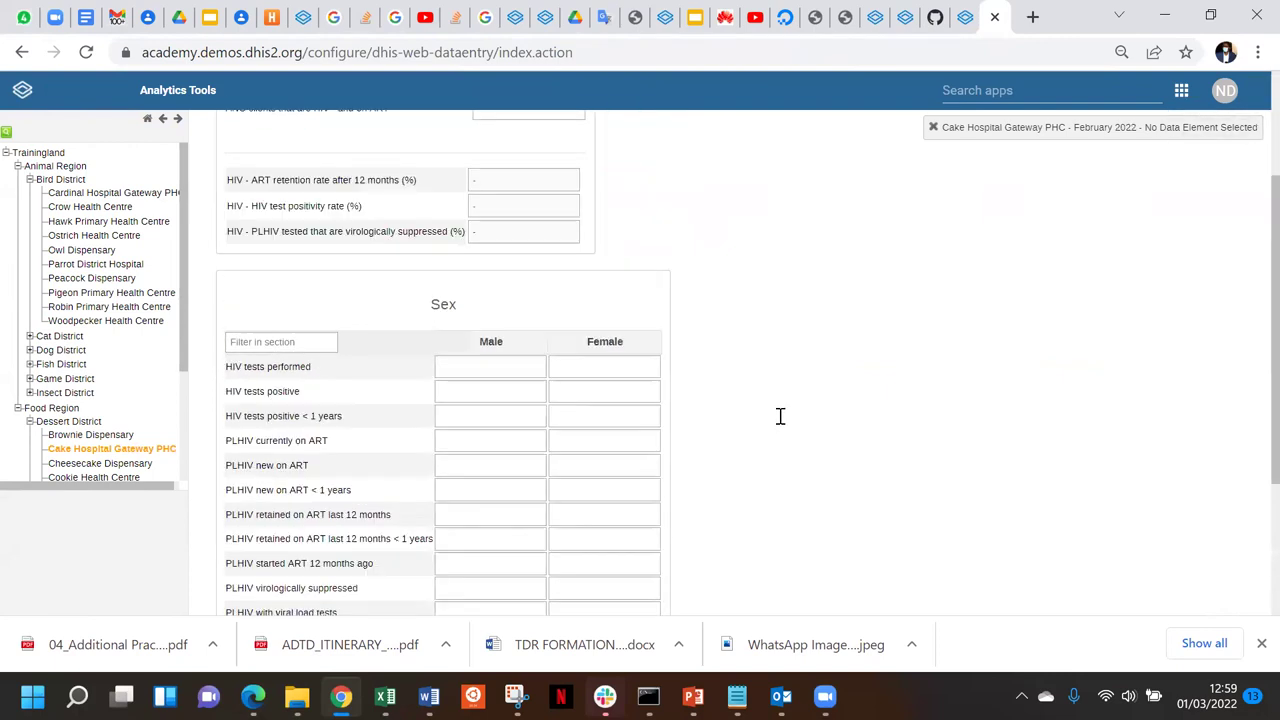
pyautogui.scroll(5, 780, 417)
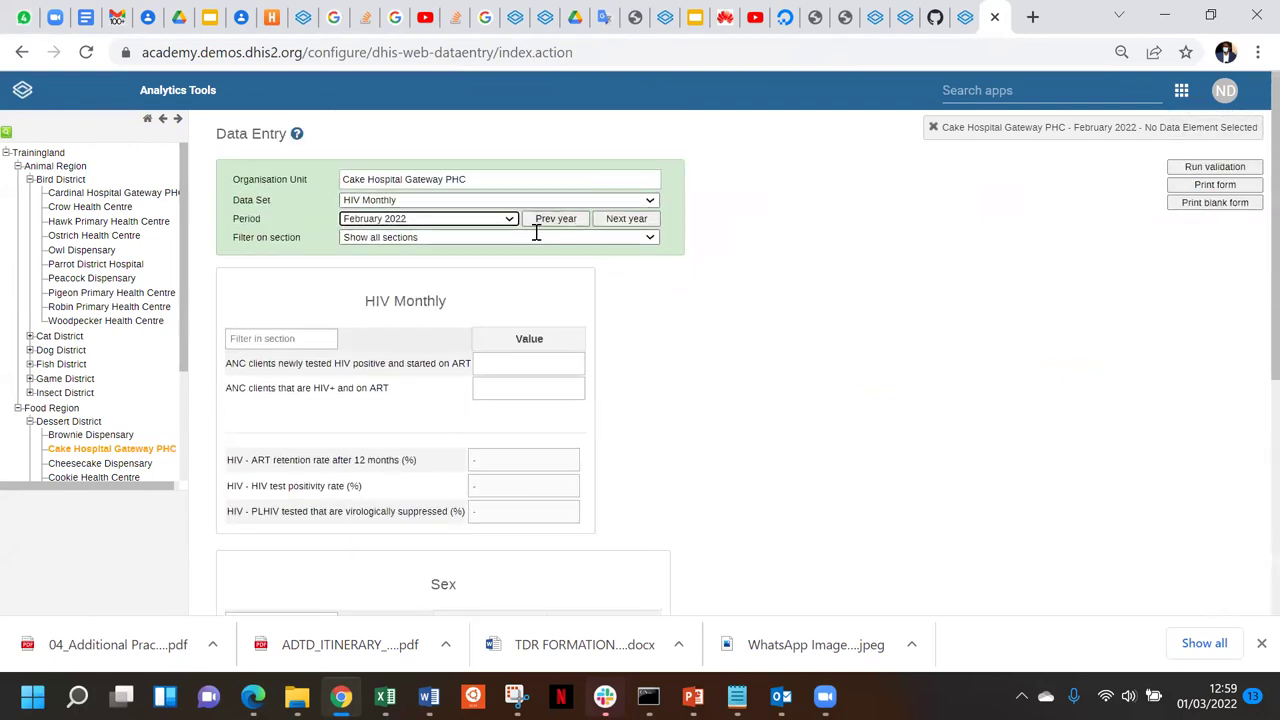
# Switch the HIV Monthly period to April 2021 and review the facility's values in all sections
pyautogui.click(537, 220)
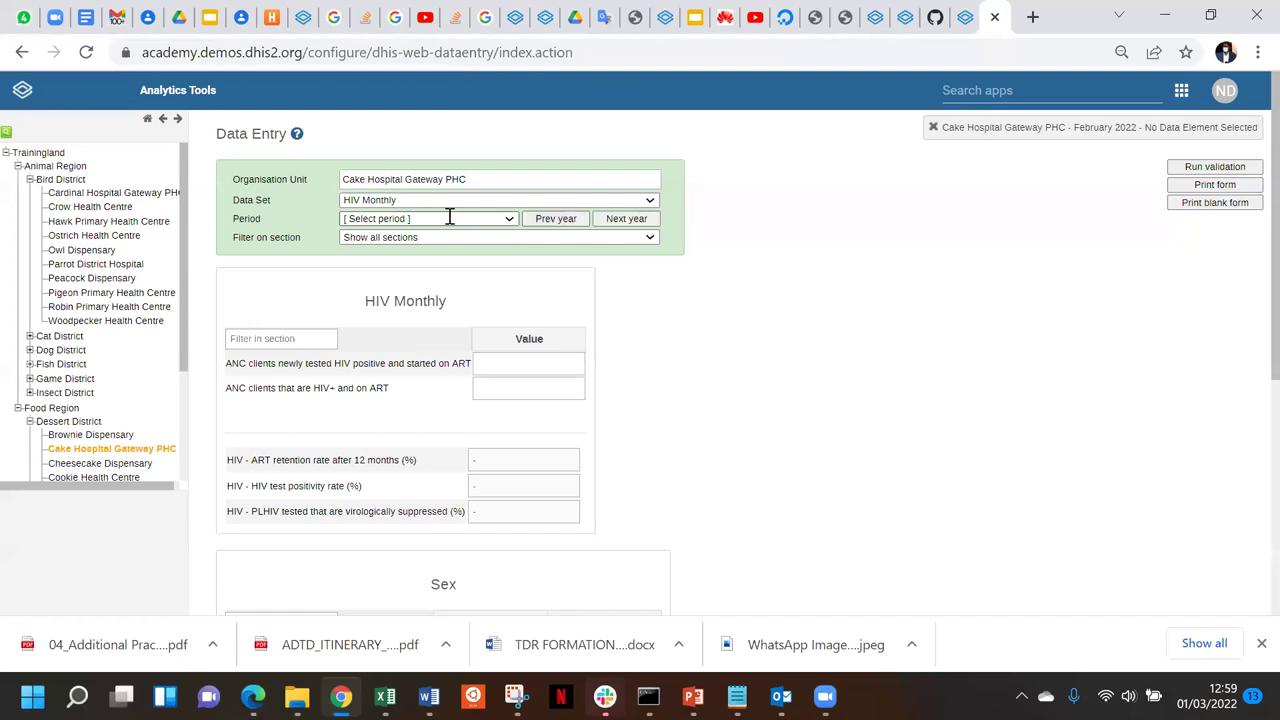
pyautogui.click(449, 218)
pyautogui.click(410, 338)
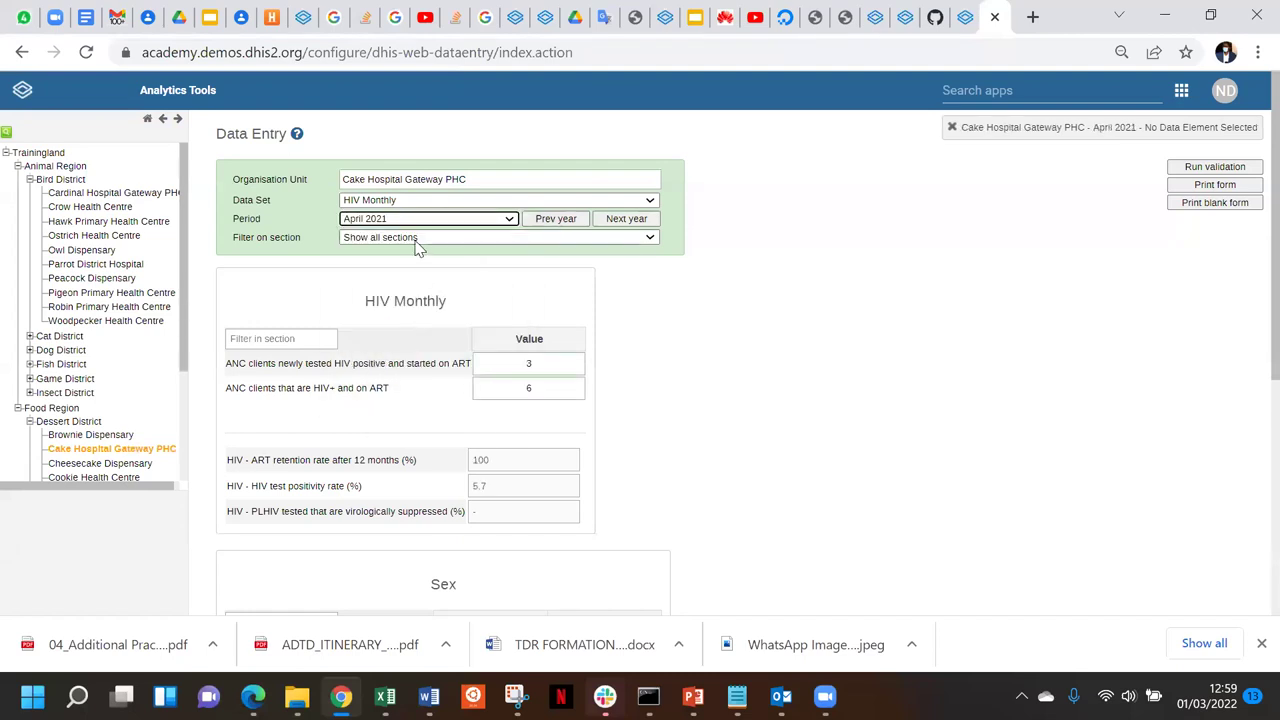
pyautogui.click(413, 237)
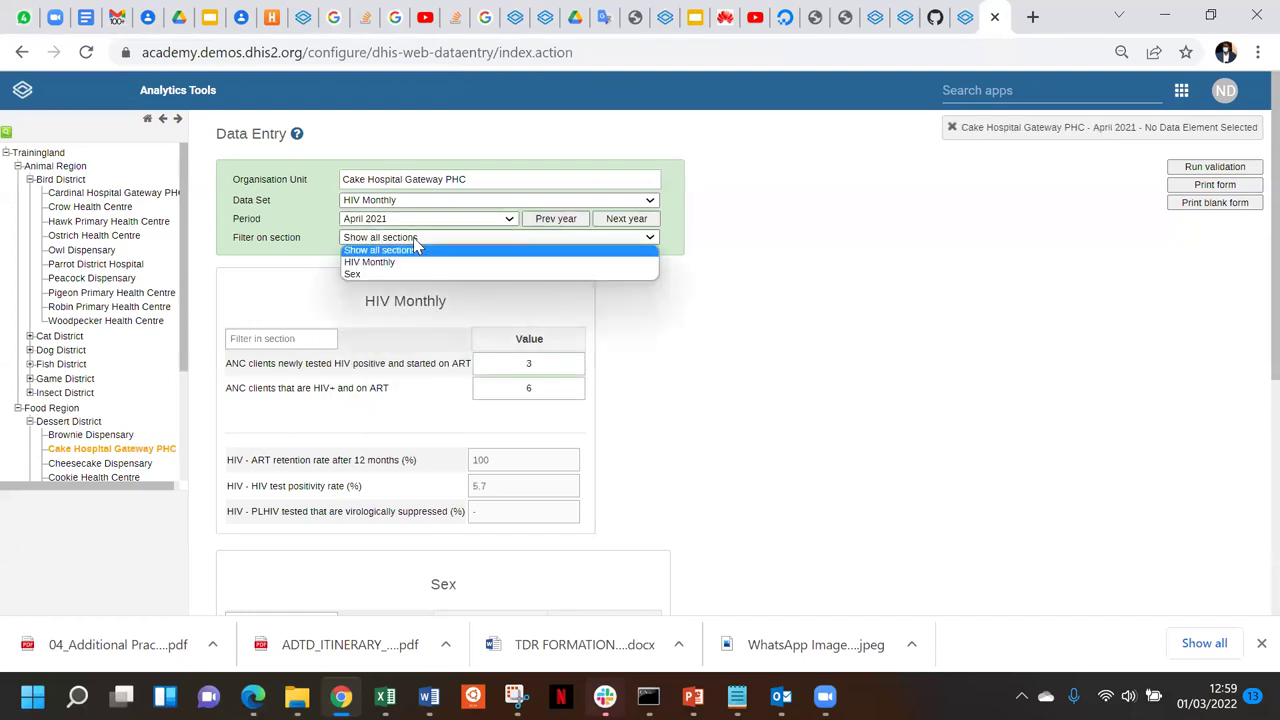
pyautogui.click(784, 379)
pyautogui.scroll(-2, 785, 383)
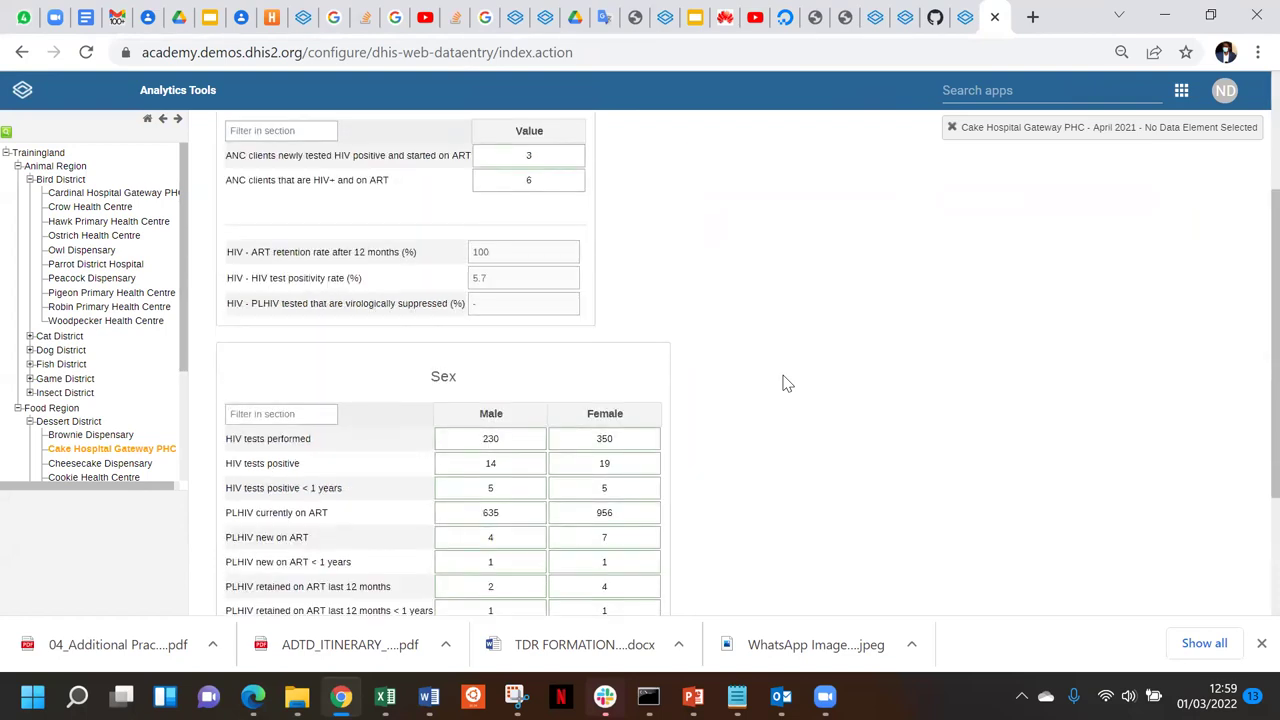
pyautogui.scroll(2, 786, 383)
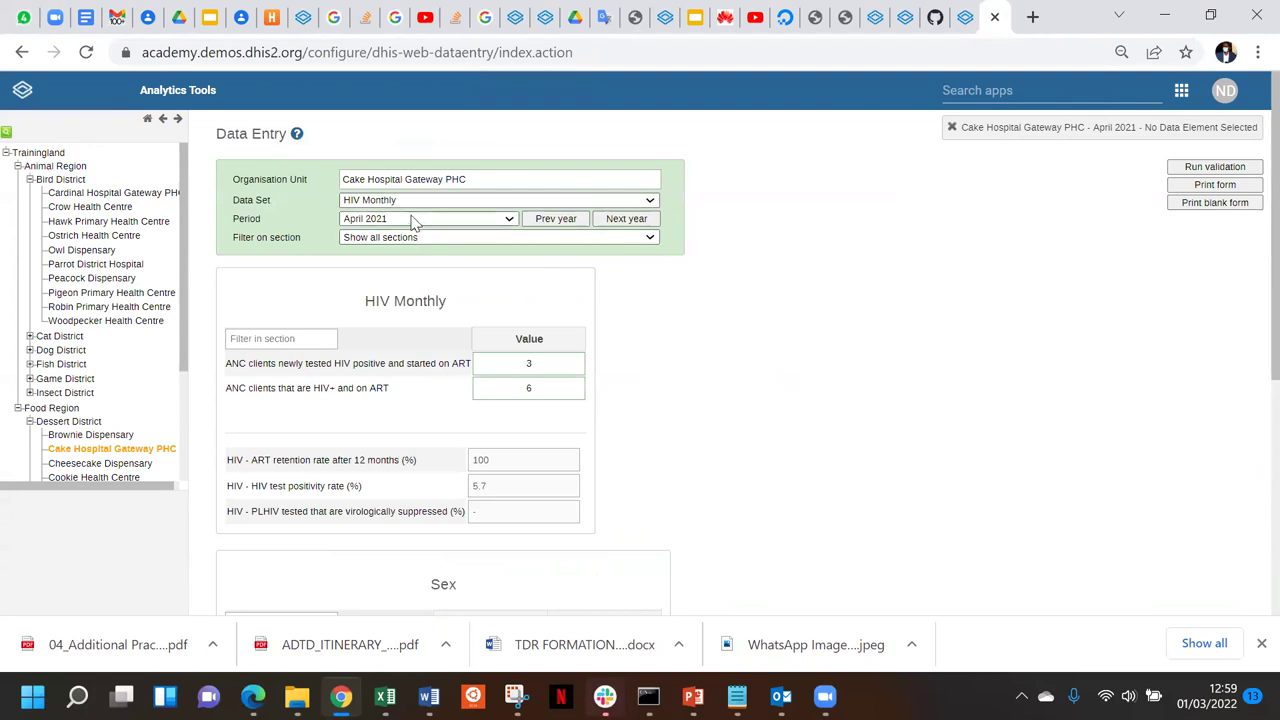
# Select Crow Health Centre in Bird District and review its April 2021 HIV Monthly values
pyautogui.click(100, 206)
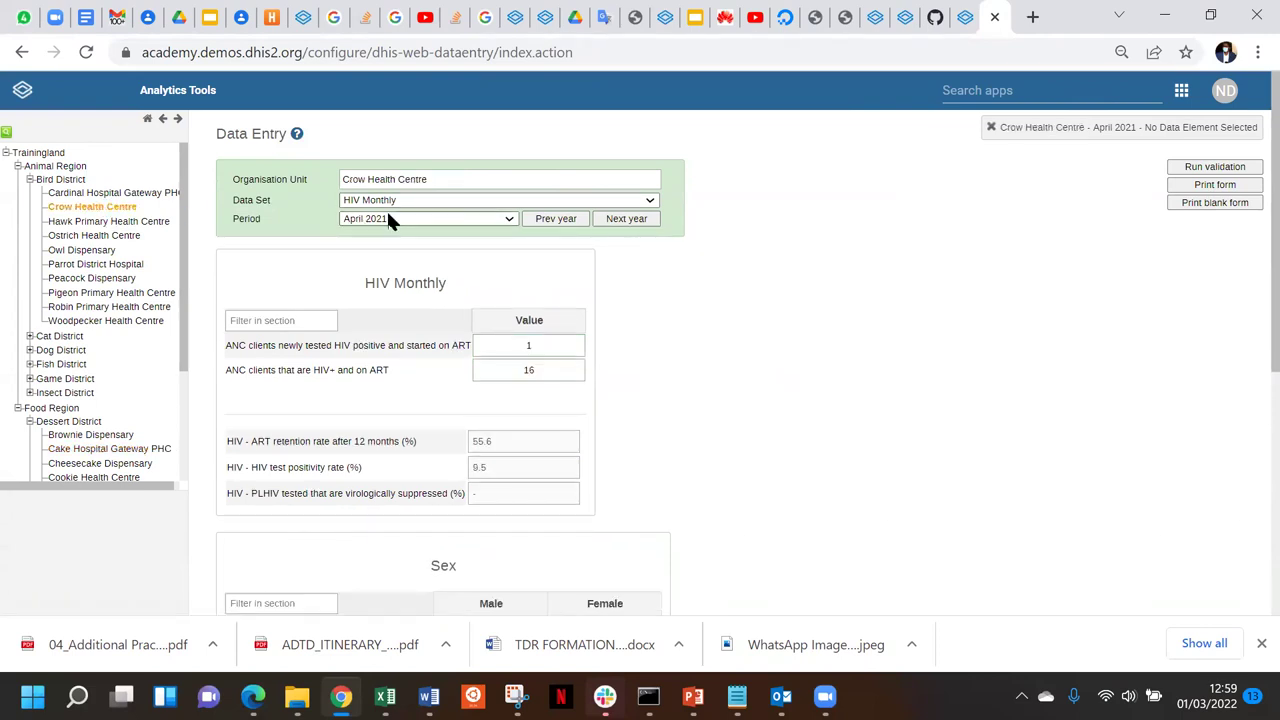
pyautogui.scroll(-2, 805, 410)
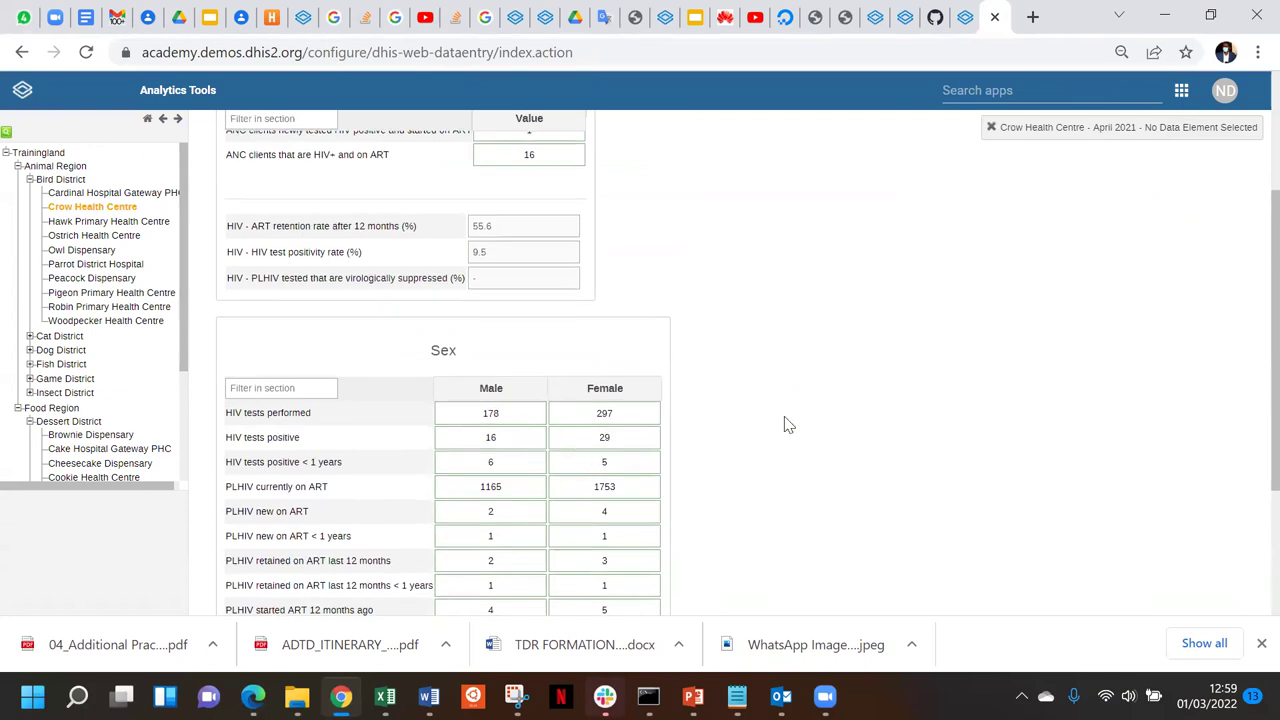
# Remove the completion status from Crow Health Centre's April 2021 HIV Monthly data set and set male HIV tests positive to 1116
pyautogui.scroll(-2, 785, 425)
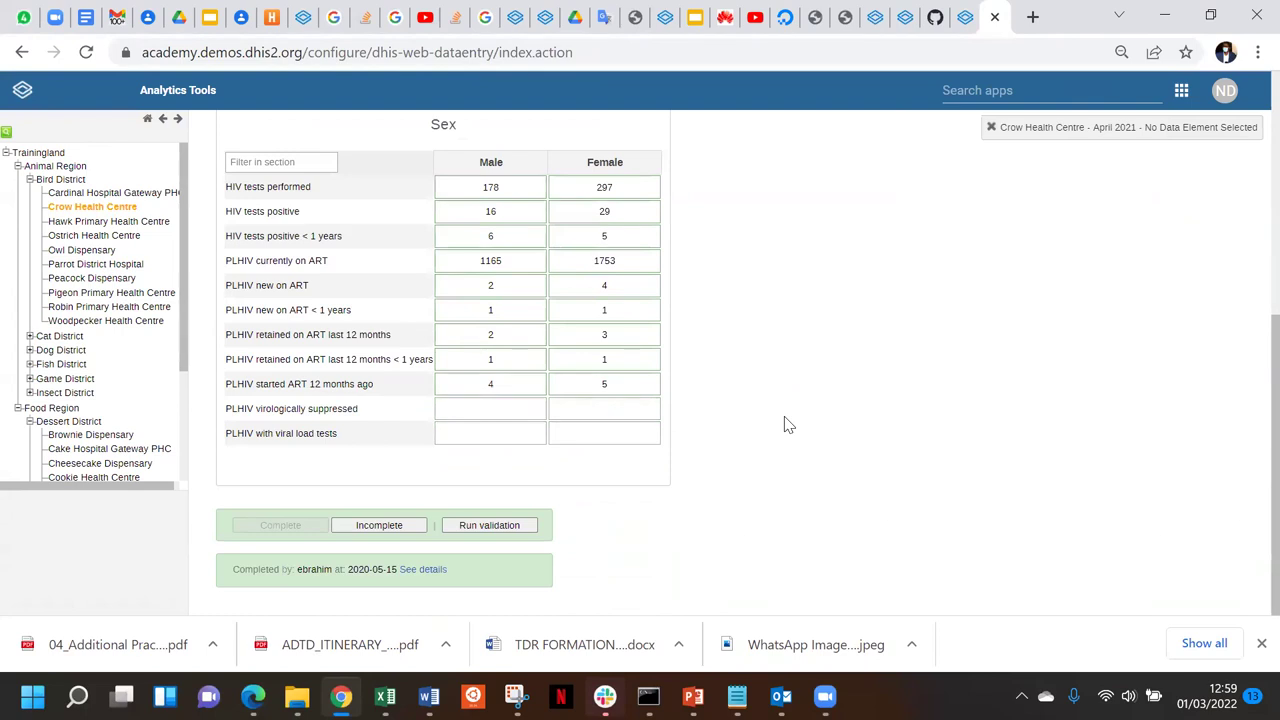
pyautogui.click(362, 528)
pyautogui.click(740, 183)
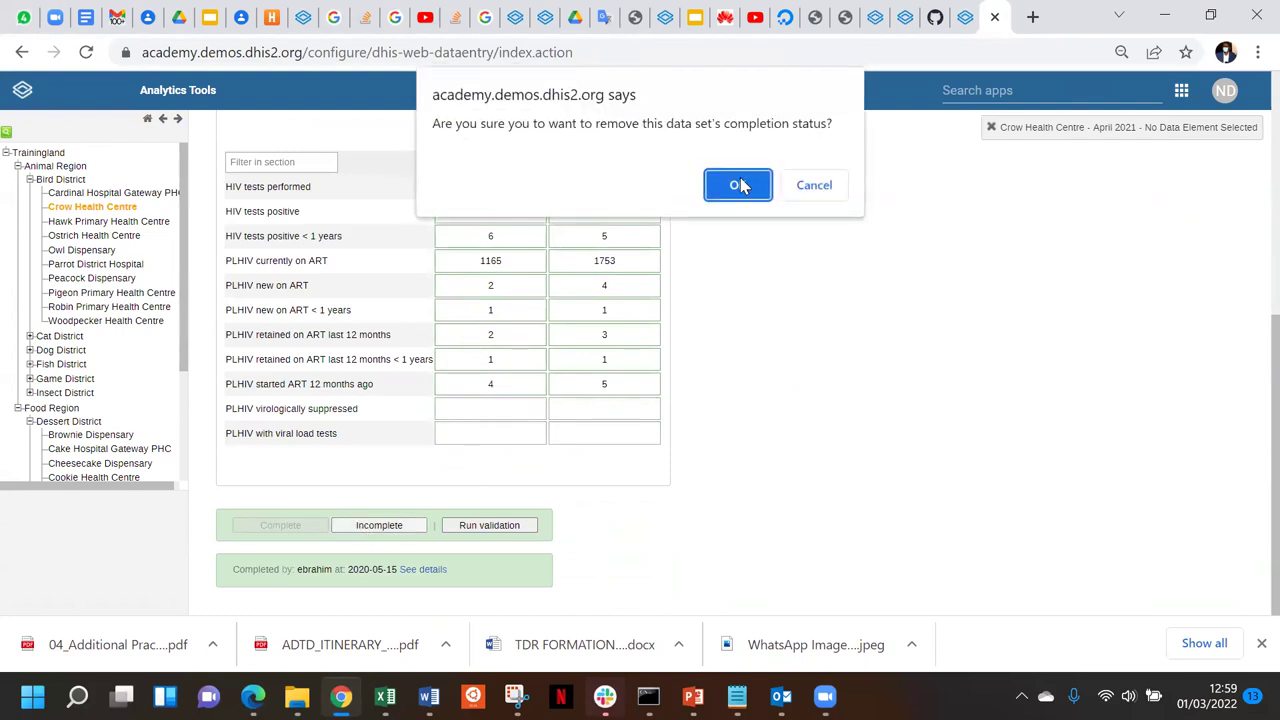
pyautogui.click(494, 219)
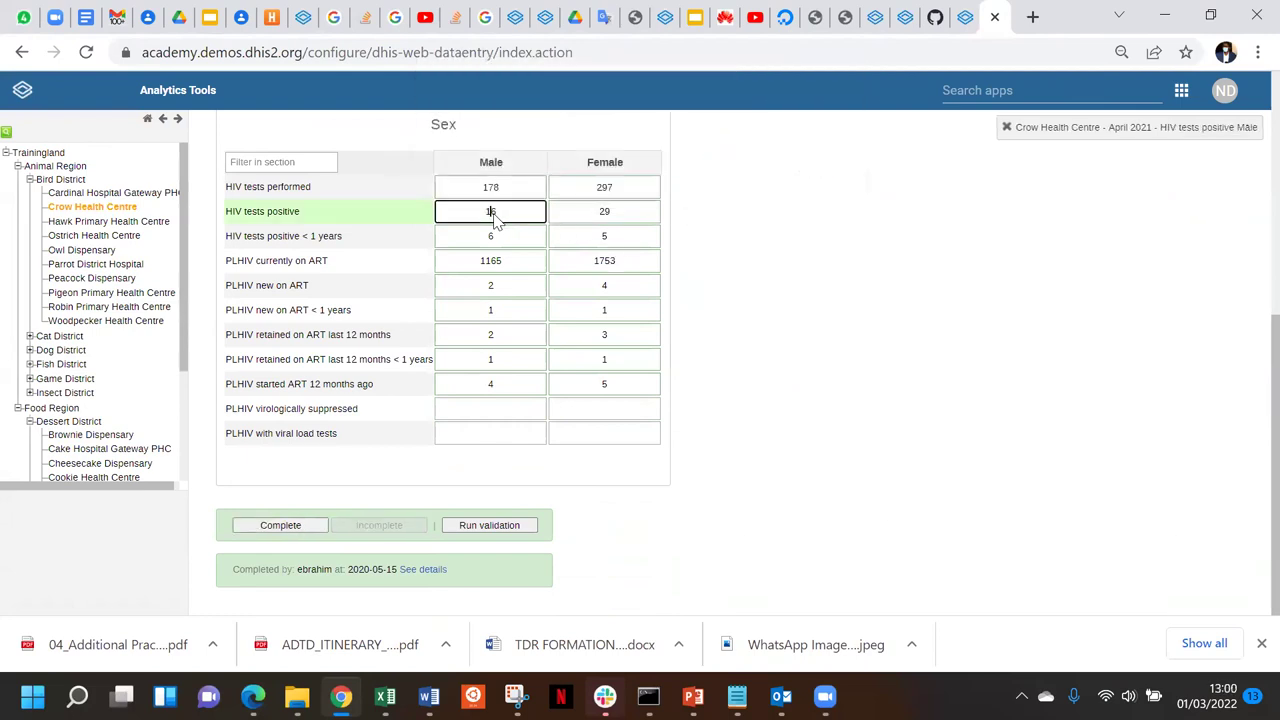
pyautogui.write('11')
pyautogui.click(615, 290)
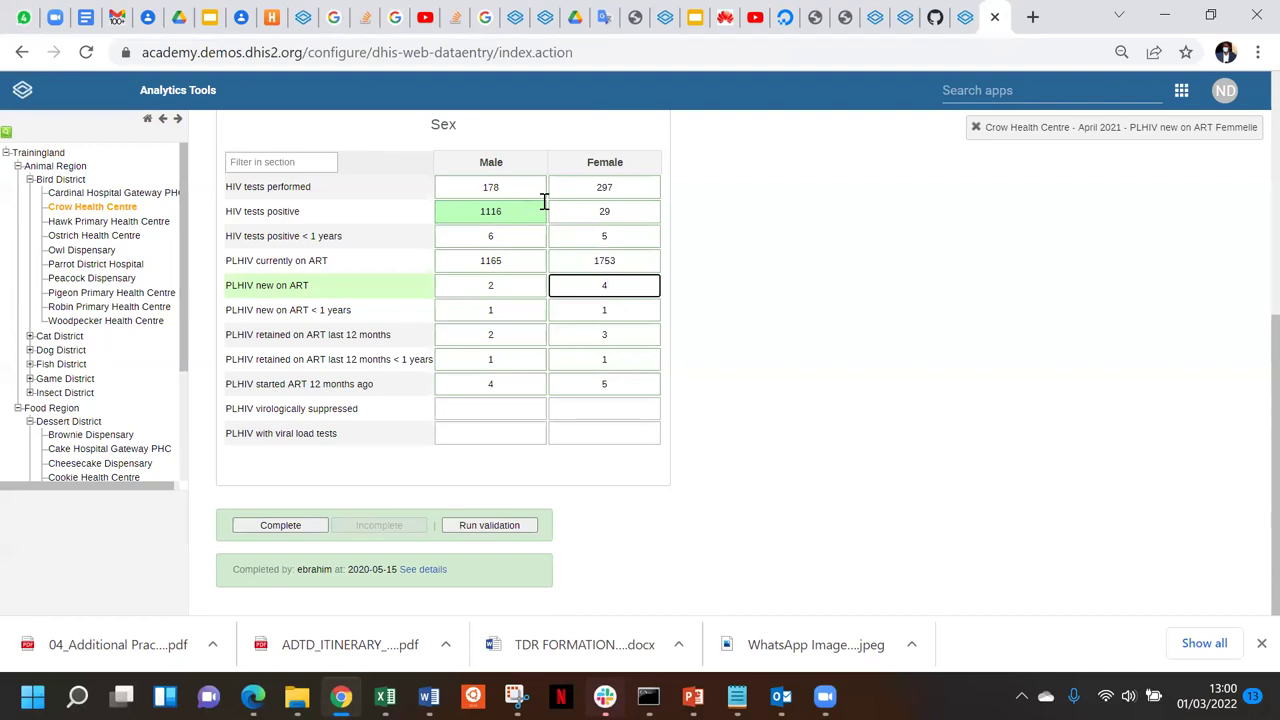
# Mark the April 2021 HIV Monthly data set as complete, then review and close the validation result
pyautogui.click(266, 527)
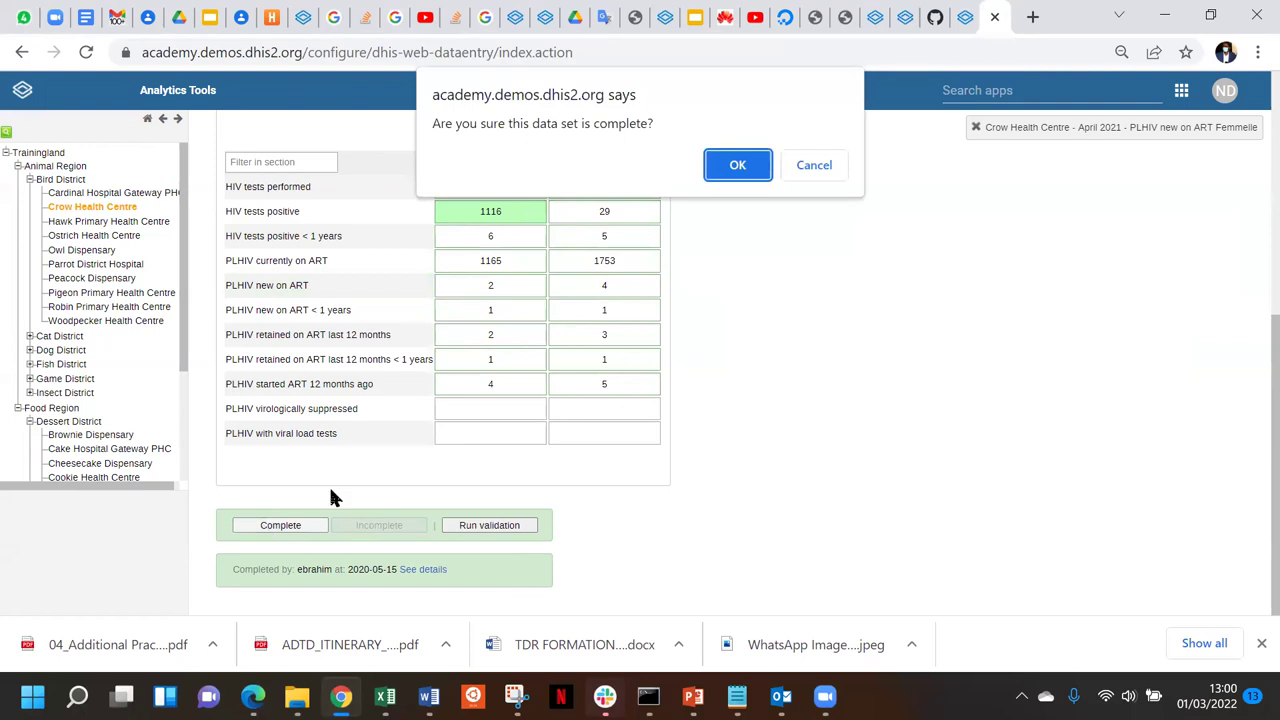
pyautogui.click(737, 166)
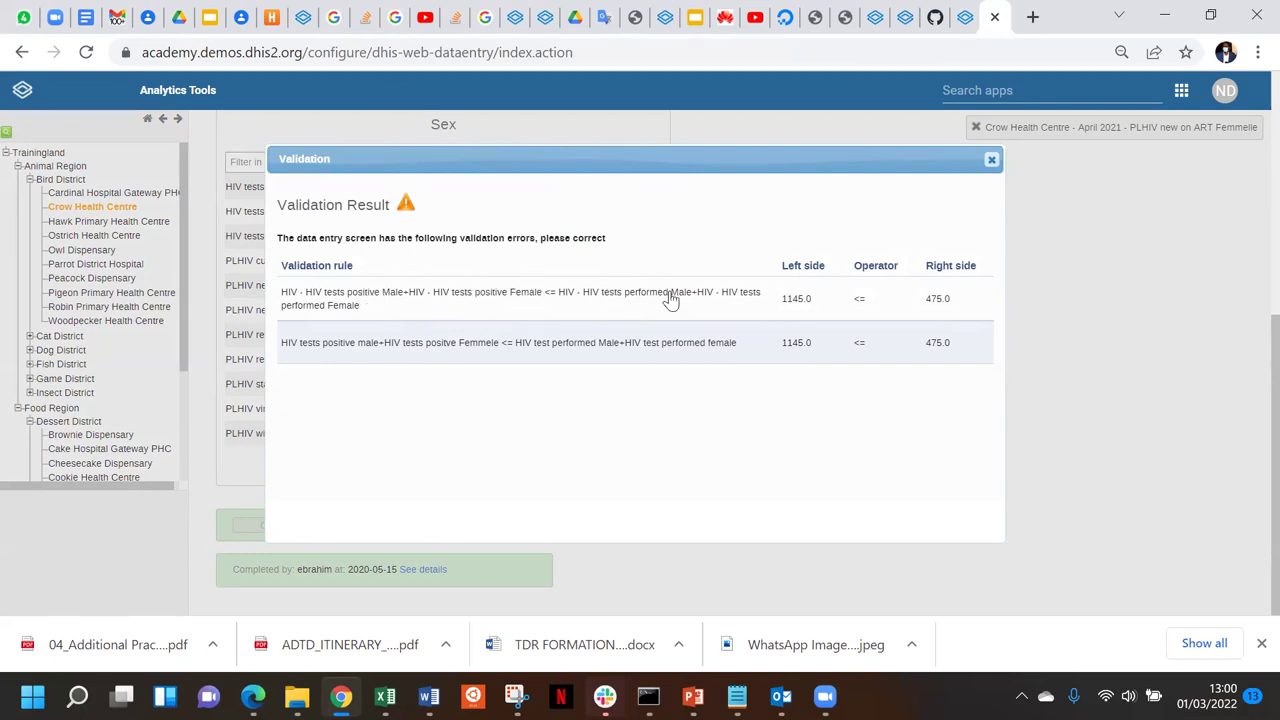
pyautogui.click(992, 161)
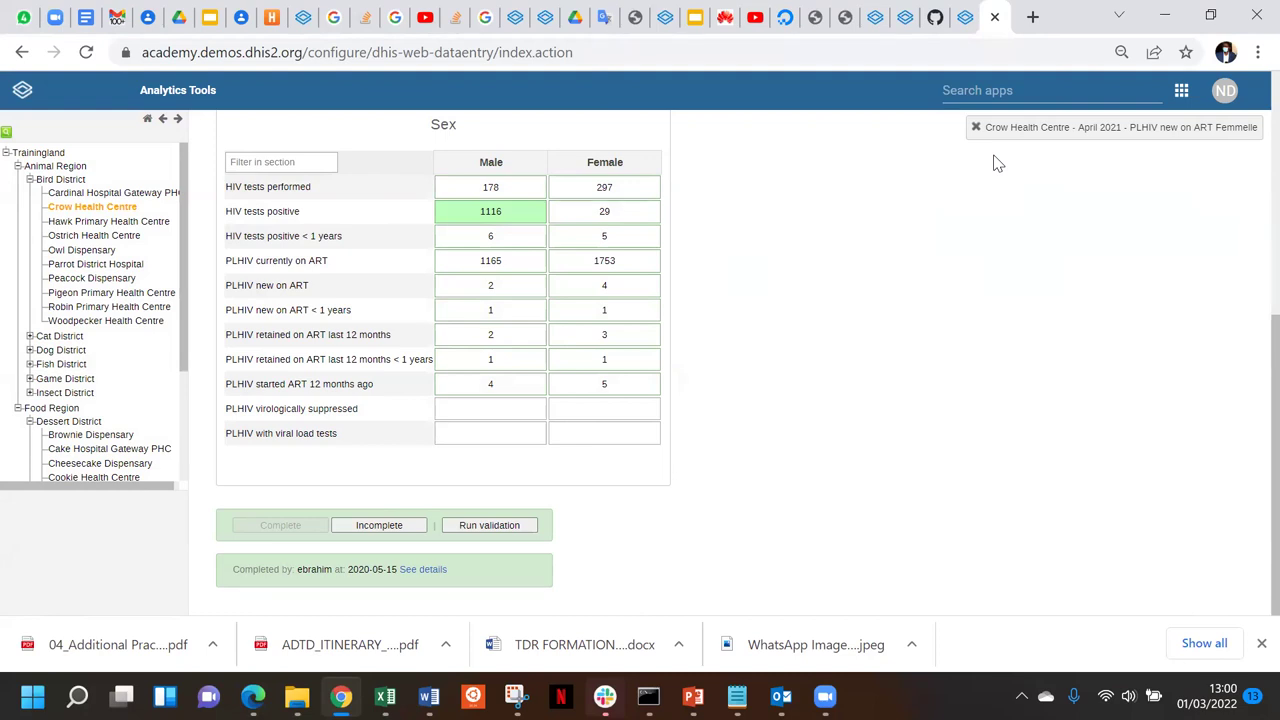
# Set Crow Health Centre's male HIV tests positive value to 16
pyautogui.click(494, 213)
pyautogui.press('BackSpace')
pyautogui.press('BackSpace')
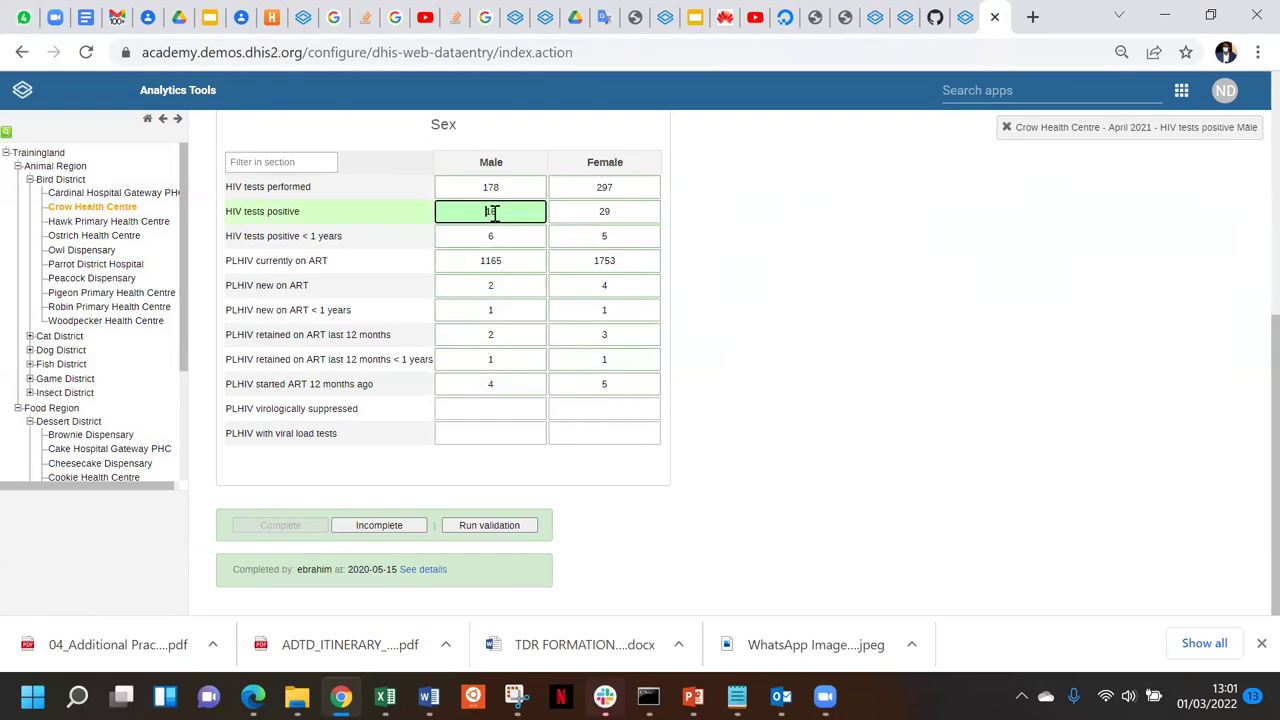
pyautogui.click(609, 212)
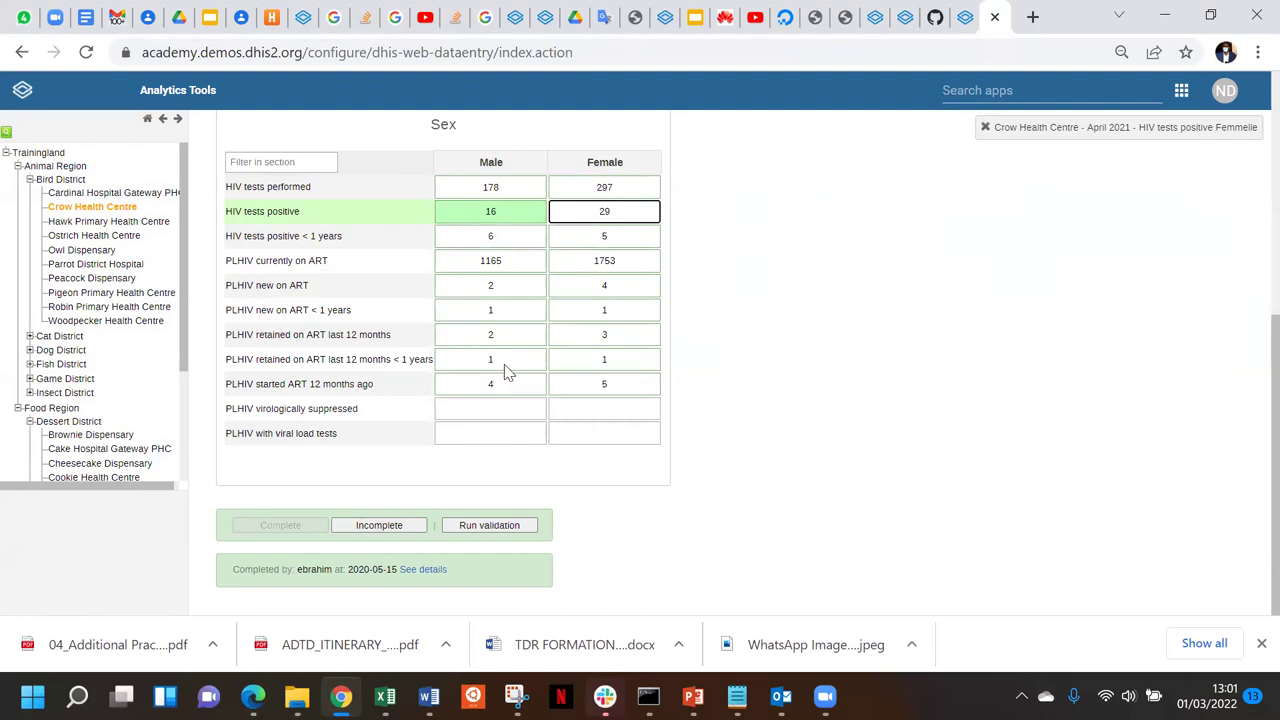
pyautogui.click(507, 212)
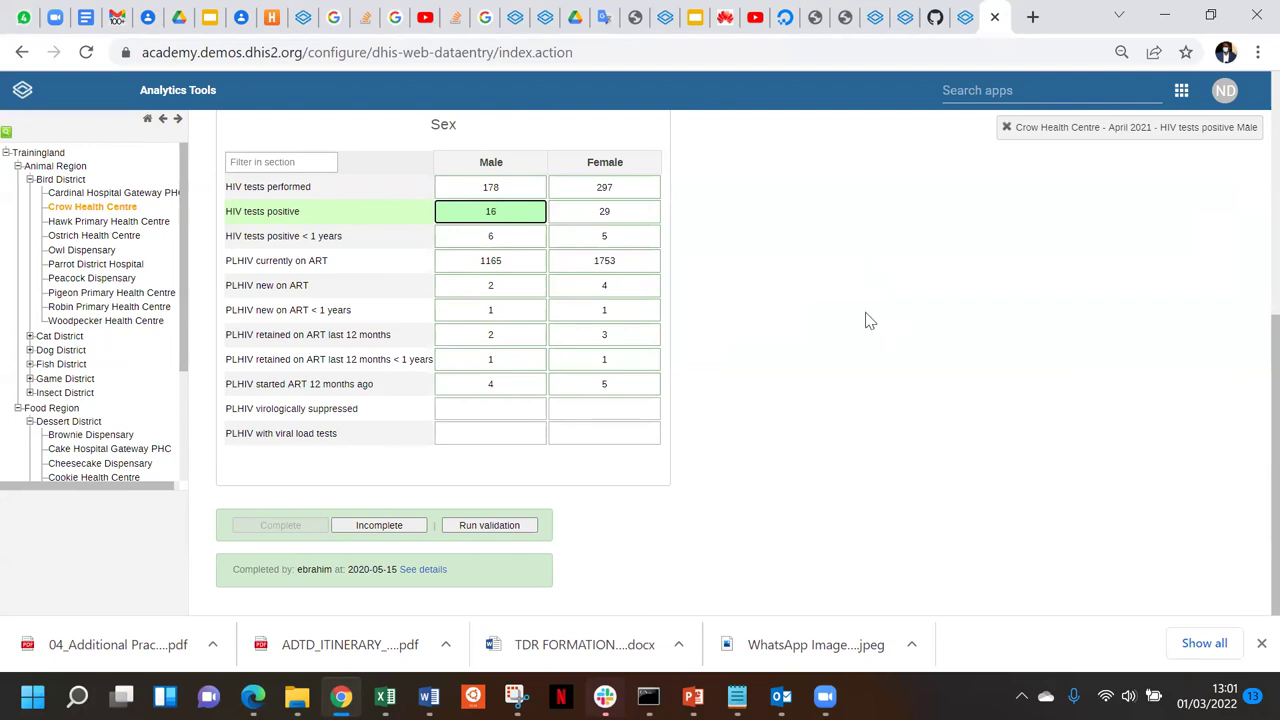
# Set female HIV tests positive to 2999 and run validation on the data set to review its result
pyautogui.click(629, 211)
pyautogui.write('99')
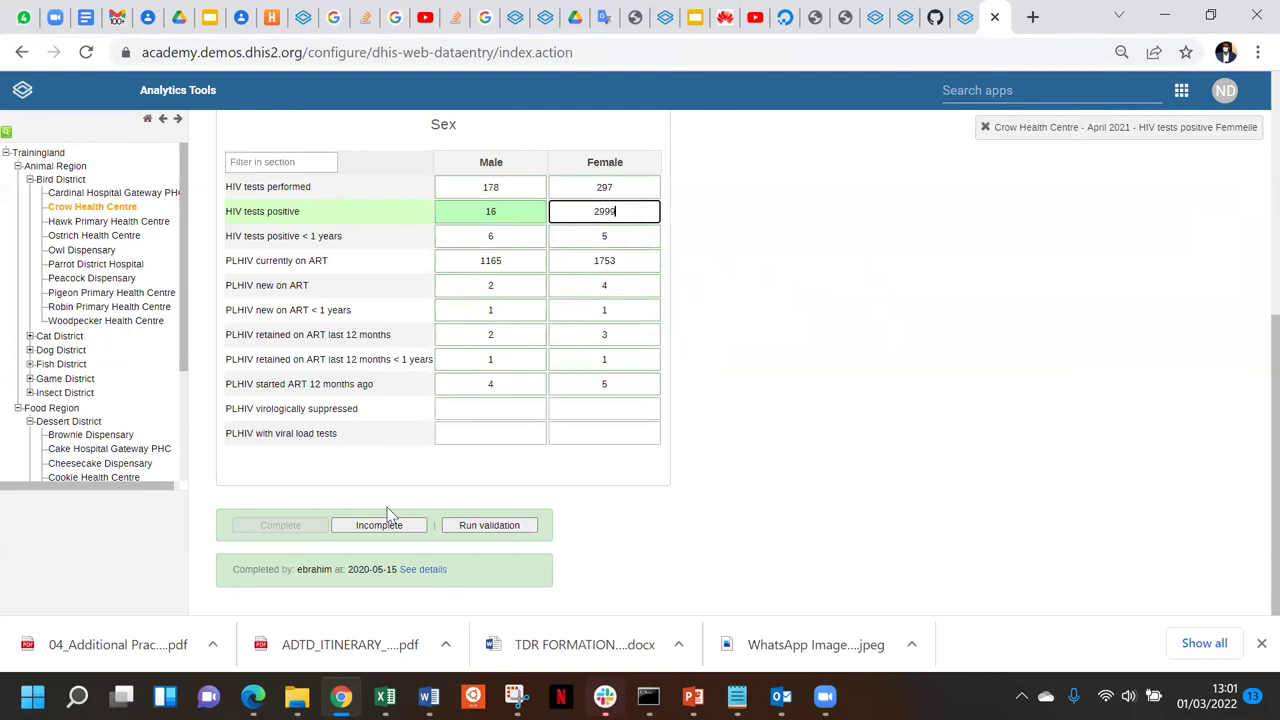
pyautogui.click(508, 522)
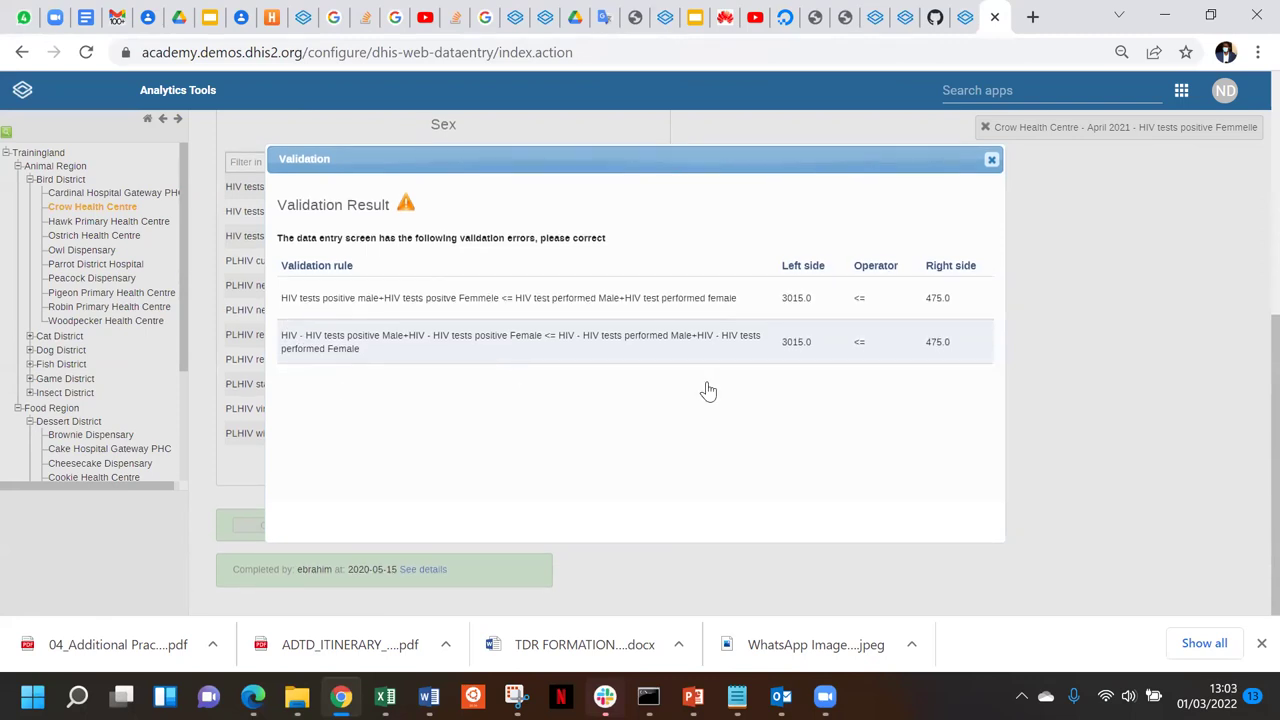
pyautogui.click(992, 162)
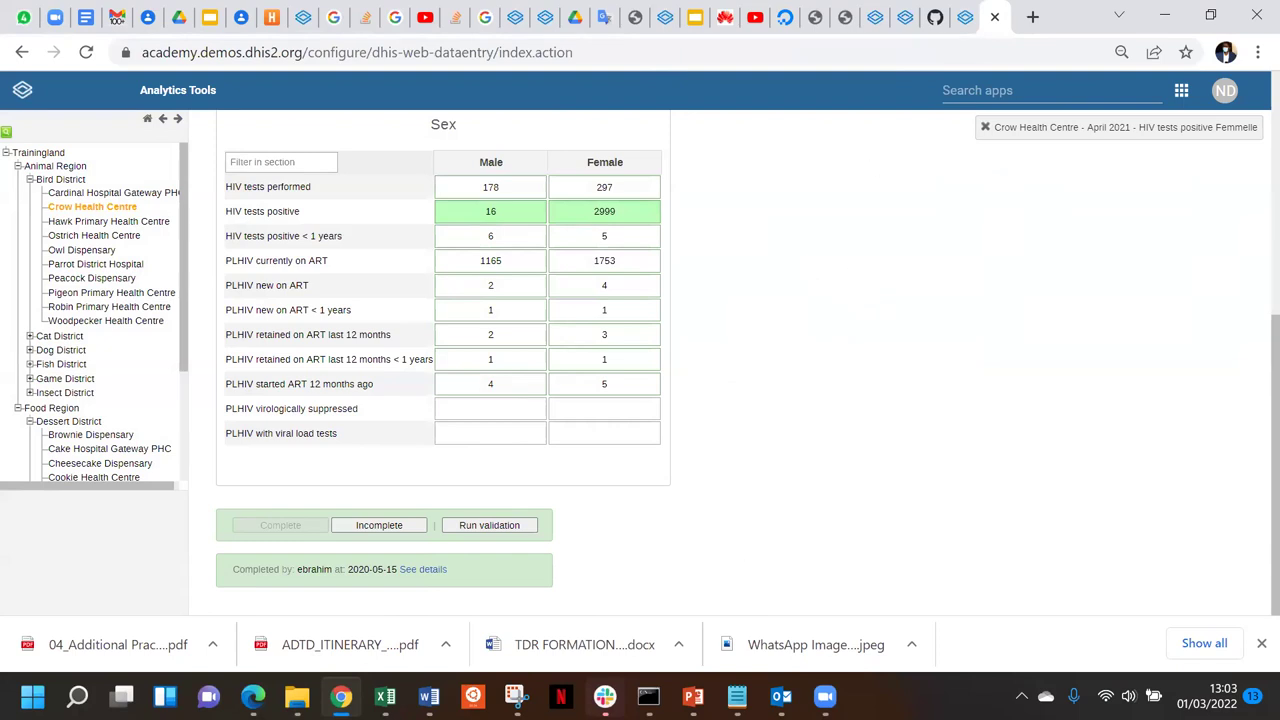
# Switch to PowerPoint and present the Validation Rules deck from slide 8, advancing to the Generating Program Specific Outliers slide
pyautogui.hotkey('alt', 'Tab')
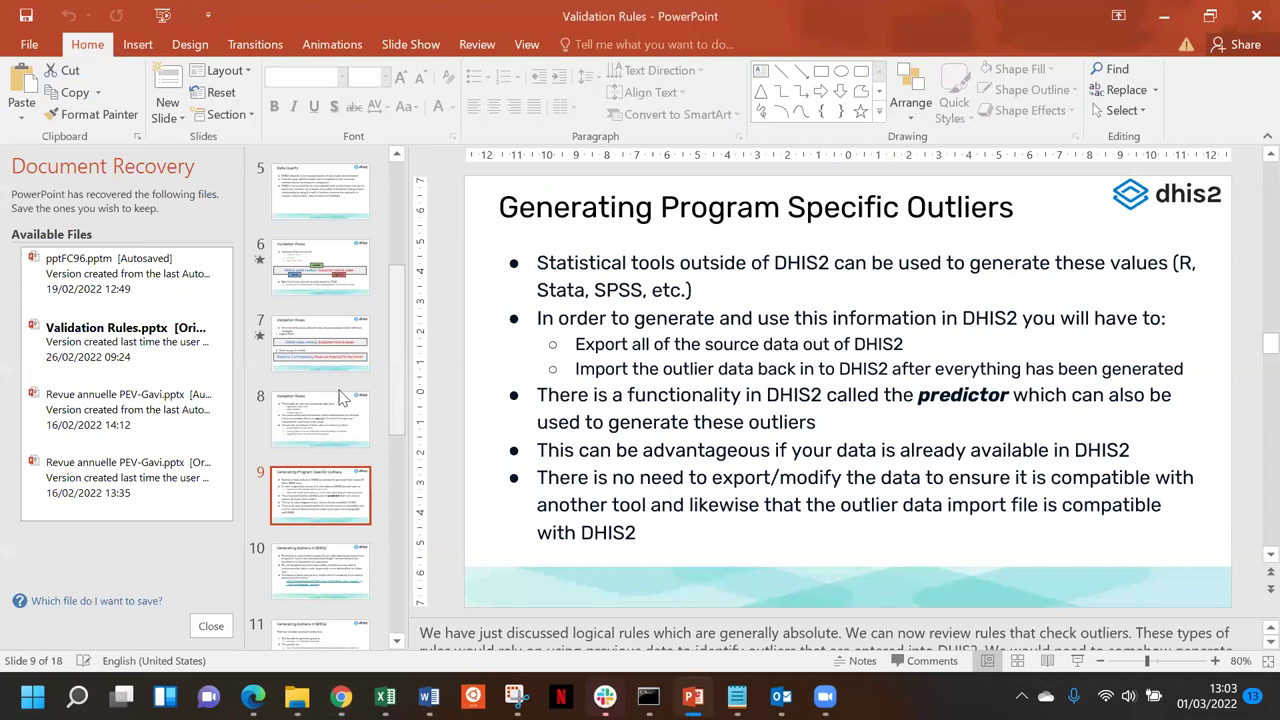
pyautogui.click(316, 432)
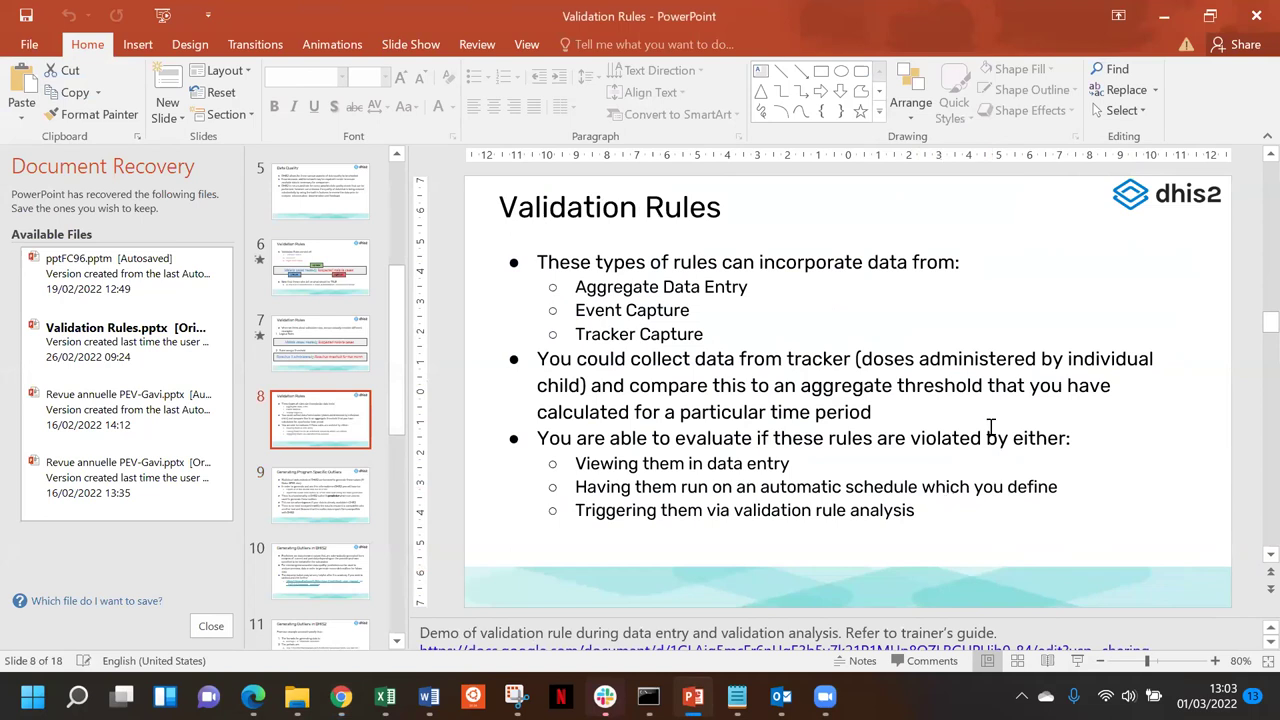
pyautogui.click(1077, 661)
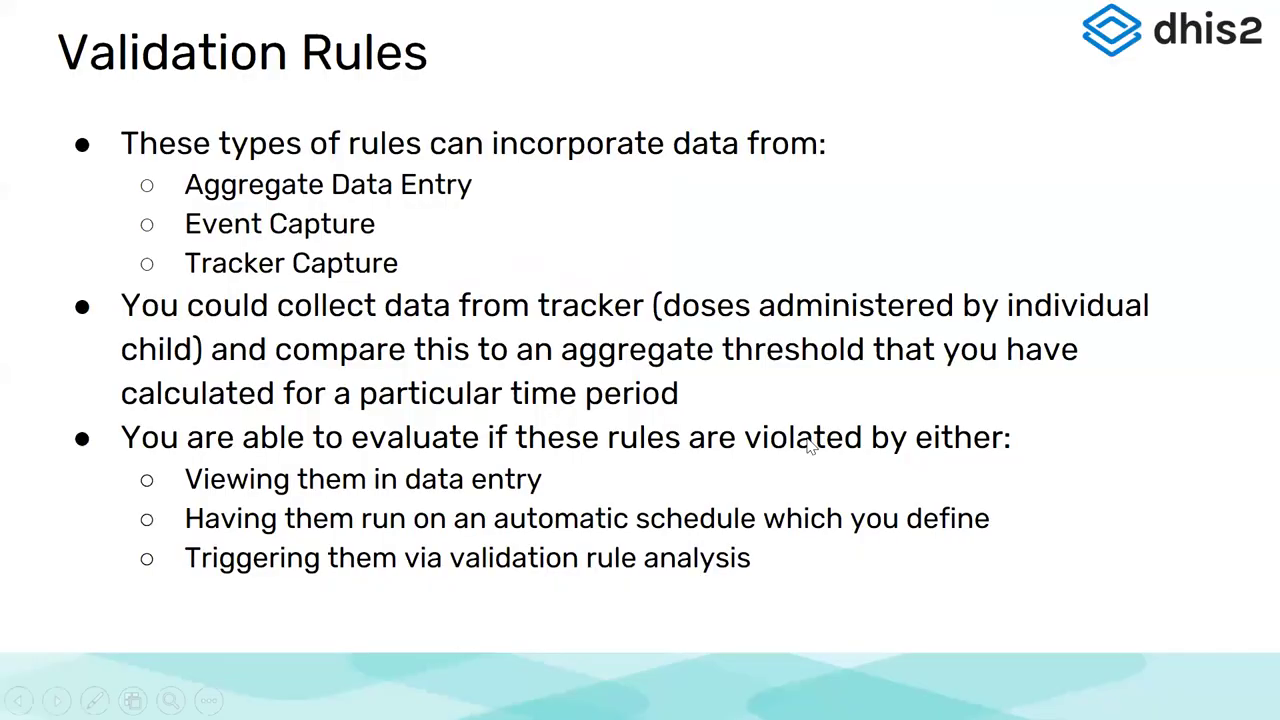
pyautogui.click(810, 447)
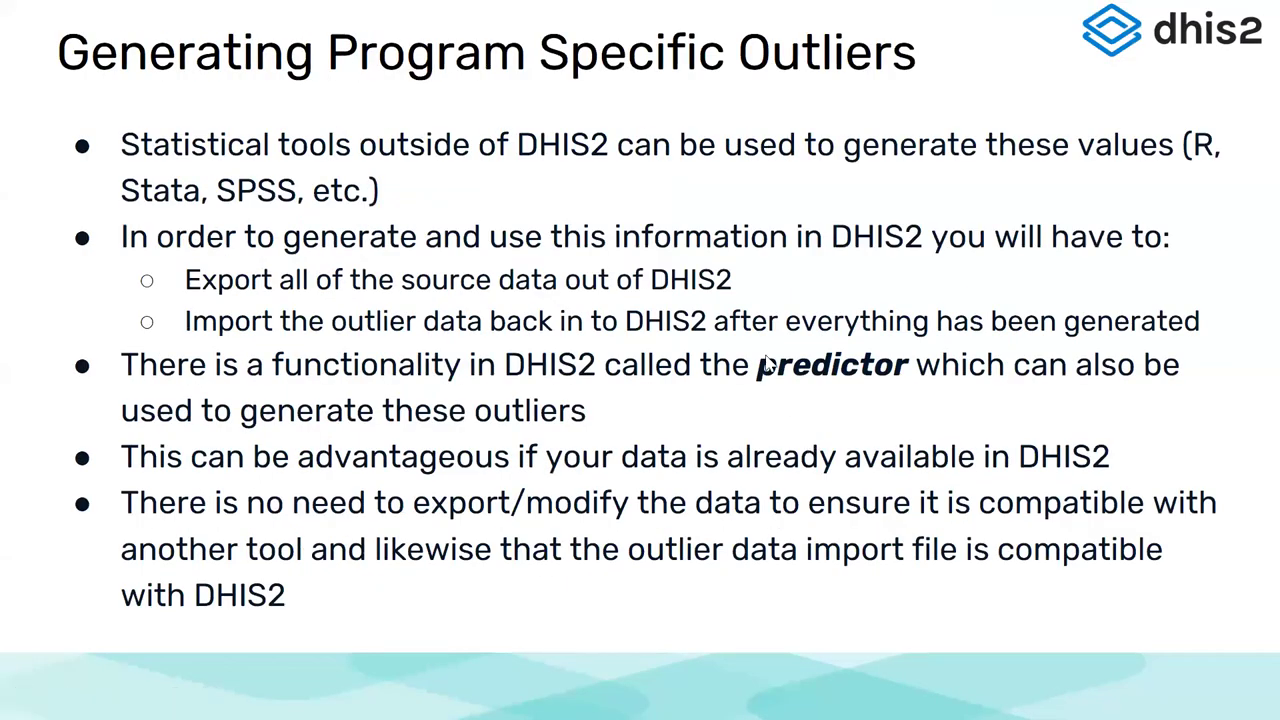
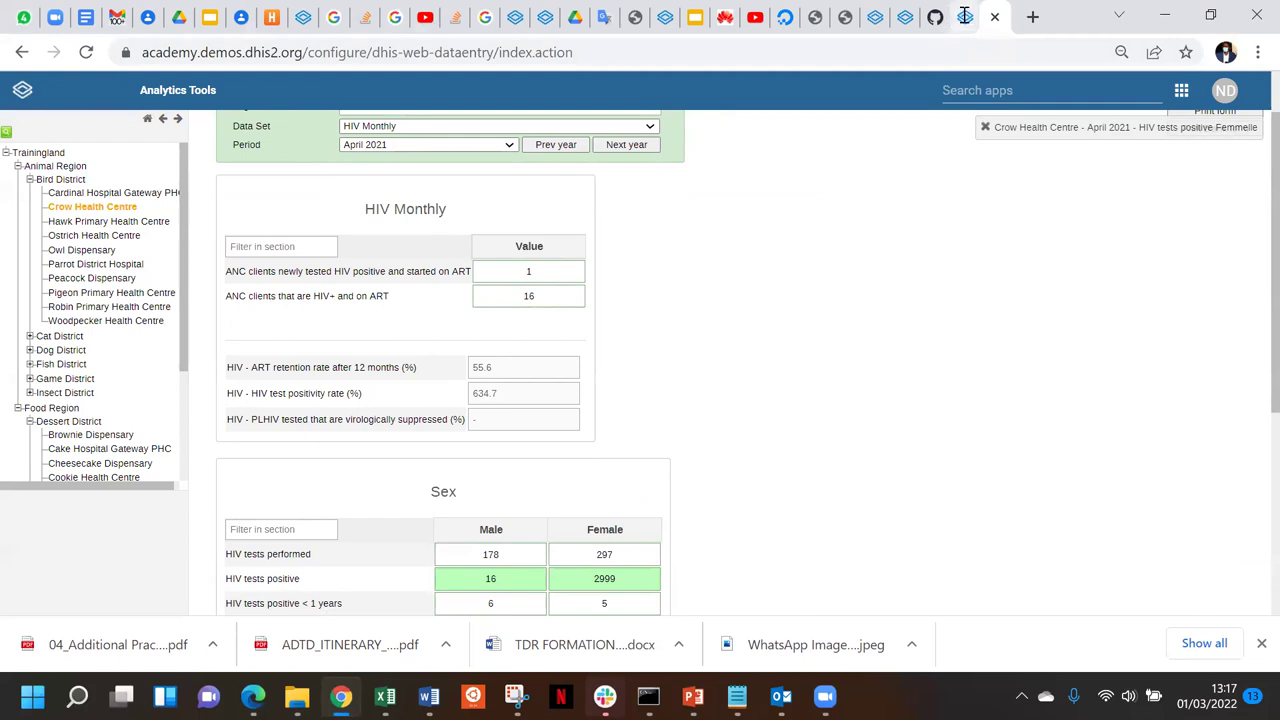
# Return to Cardinal Hospital Gateway PHC's April 2021 data entry page in the browser and close its validation result
pyautogui.click(958, 17)
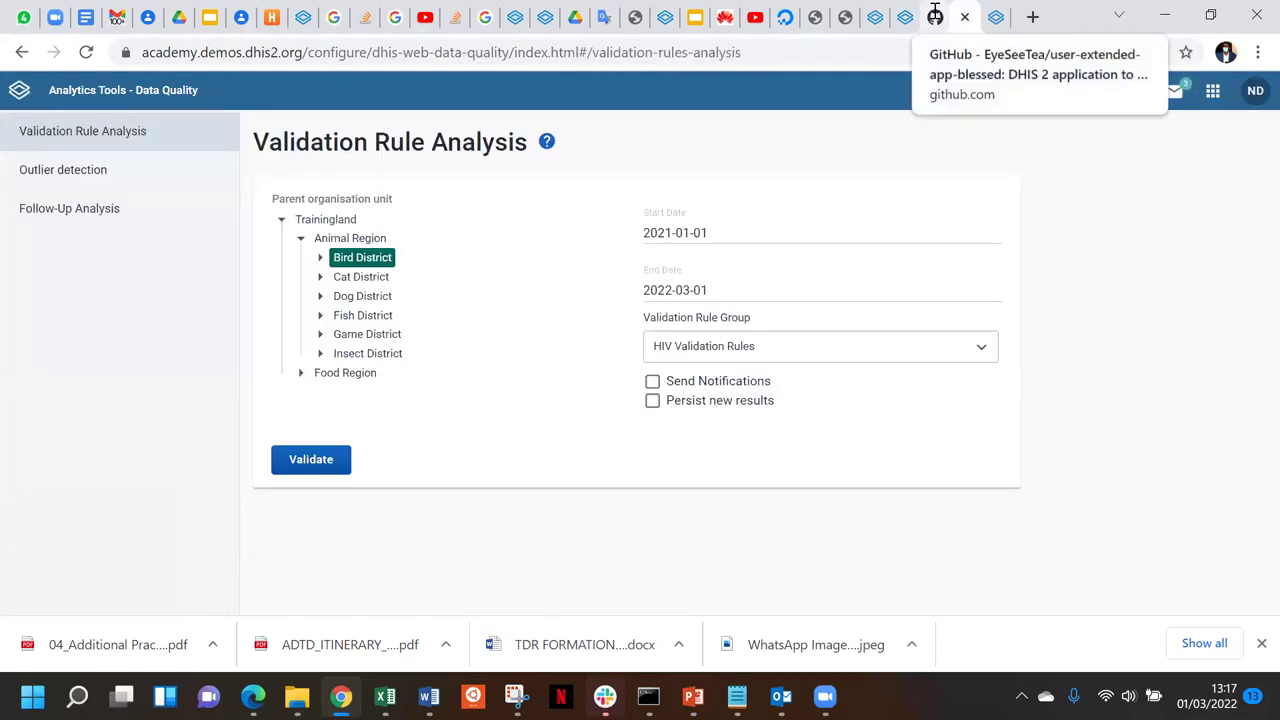
pyautogui.click(935, 14)
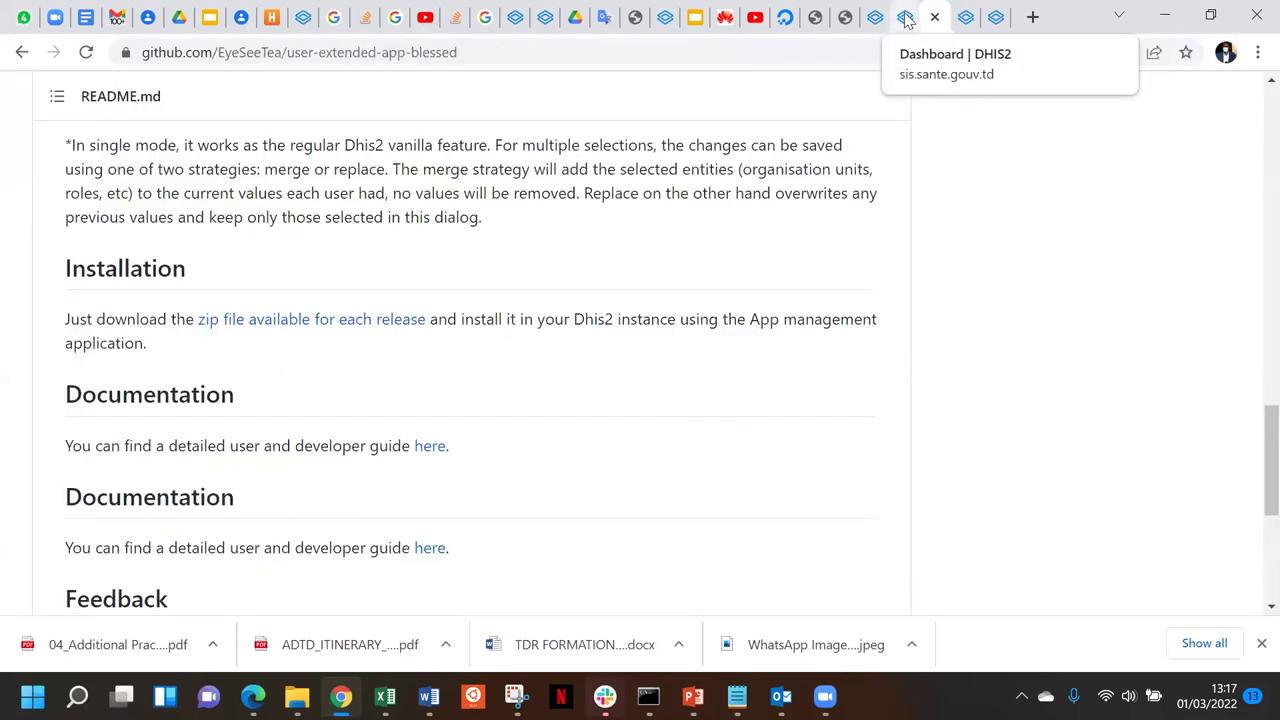
pyautogui.click(906, 20)
pyautogui.click(873, 17)
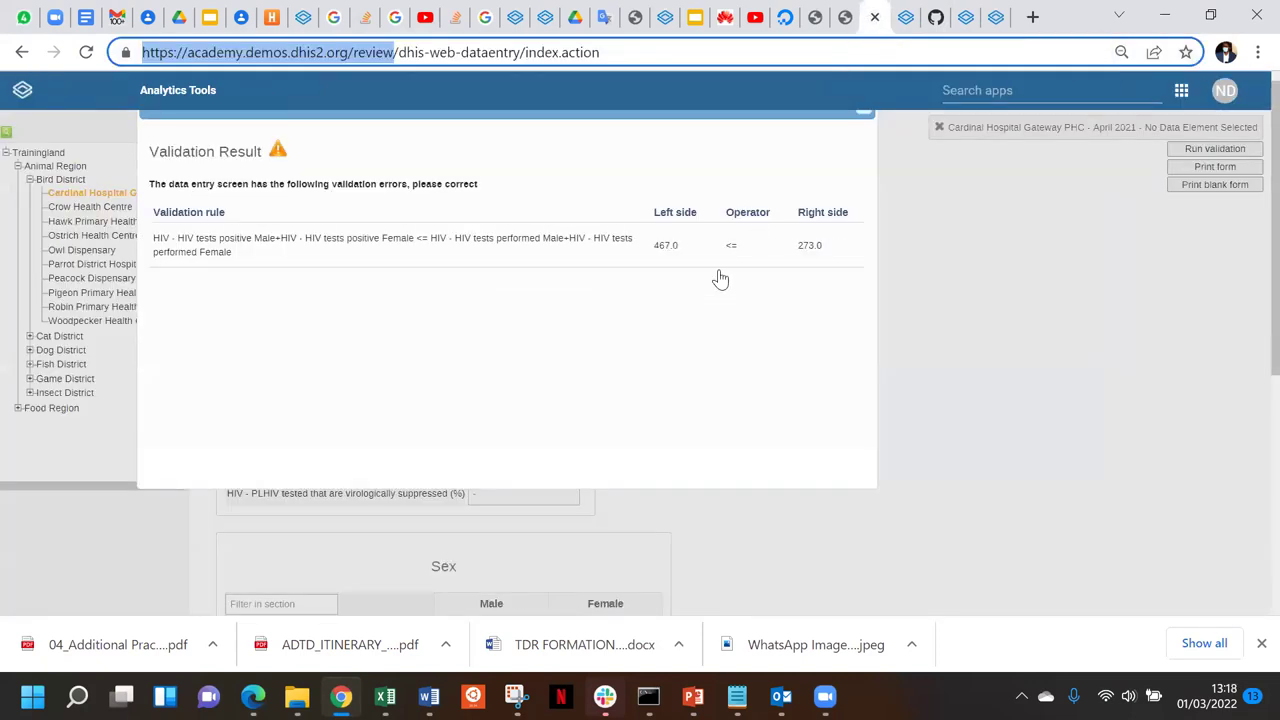
pyautogui.moveTo(865, 111); pyautogui.dragTo(852, 170)
pyautogui.click(850, 170)
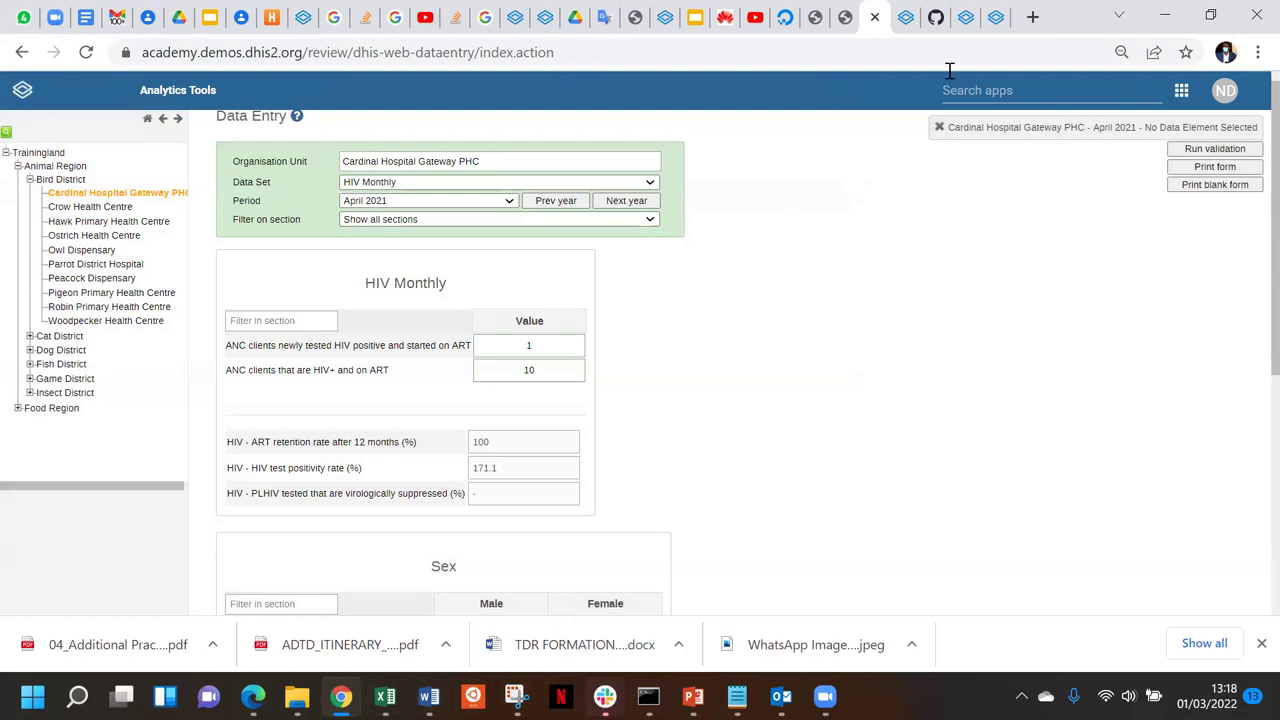
# Switch to the Learner's Guide to Reviewing Validation Rules and skim through the Activity 2 and Activity 3 instructions
pyautogui.click(815, 22)
pyautogui.scroll(15, 668, 440)
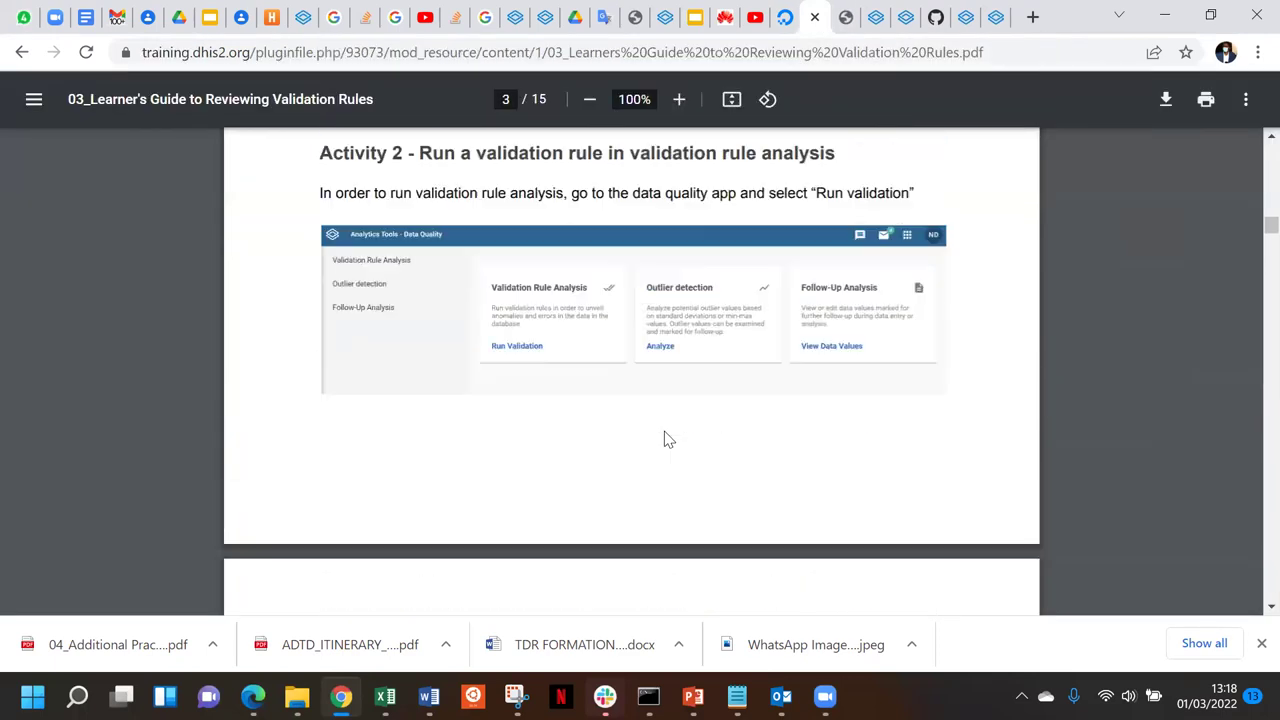
pyautogui.scroll(3, 668, 440)
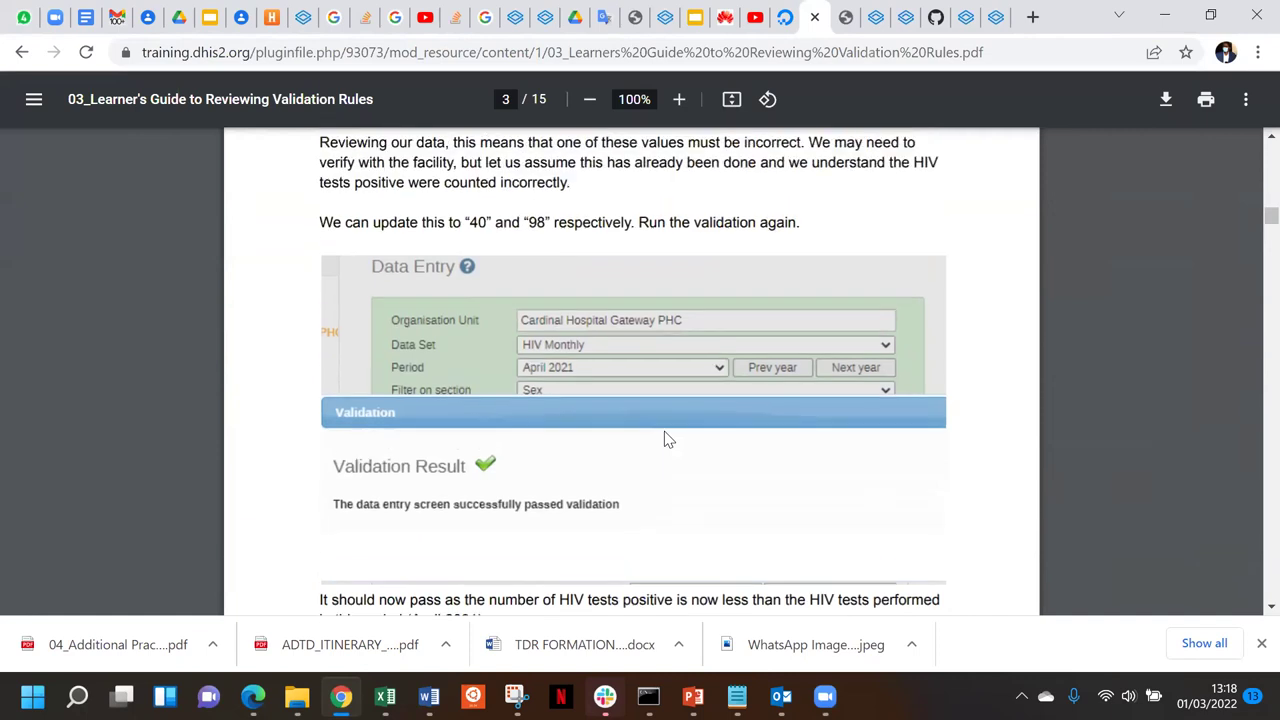
pyautogui.scroll(-12, 664, 438)
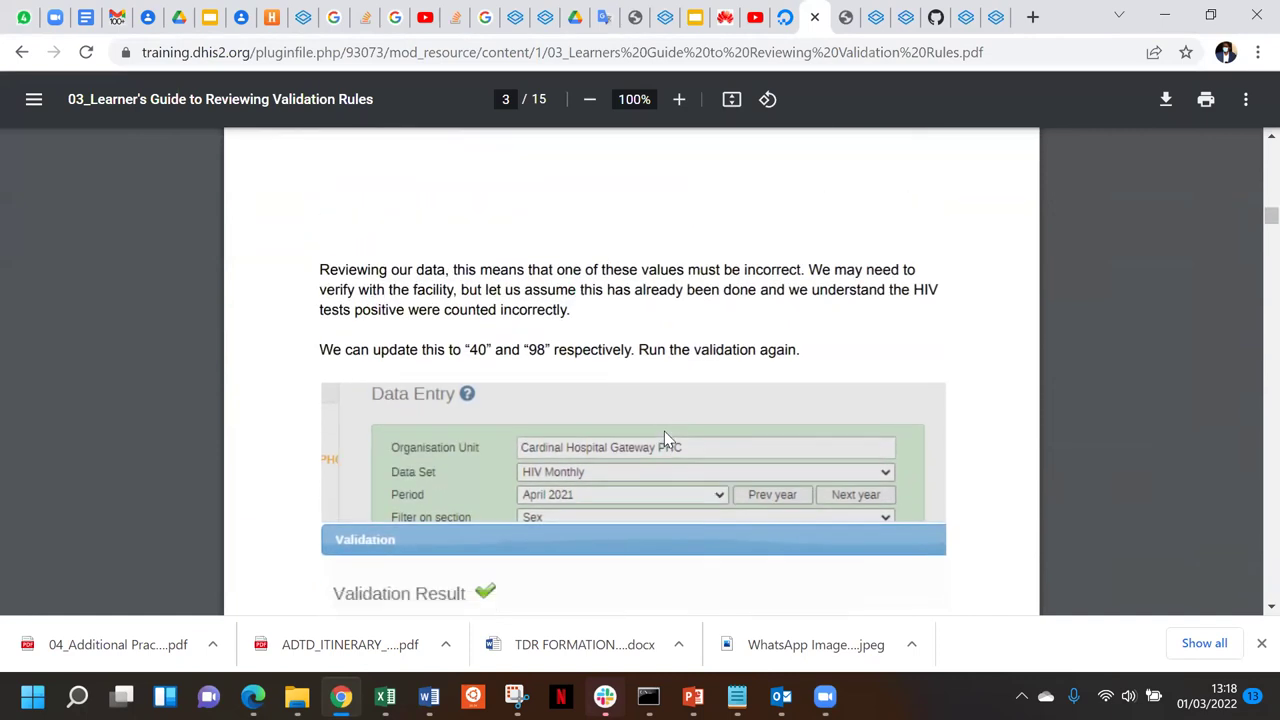
pyautogui.scroll(-14, 668, 440)
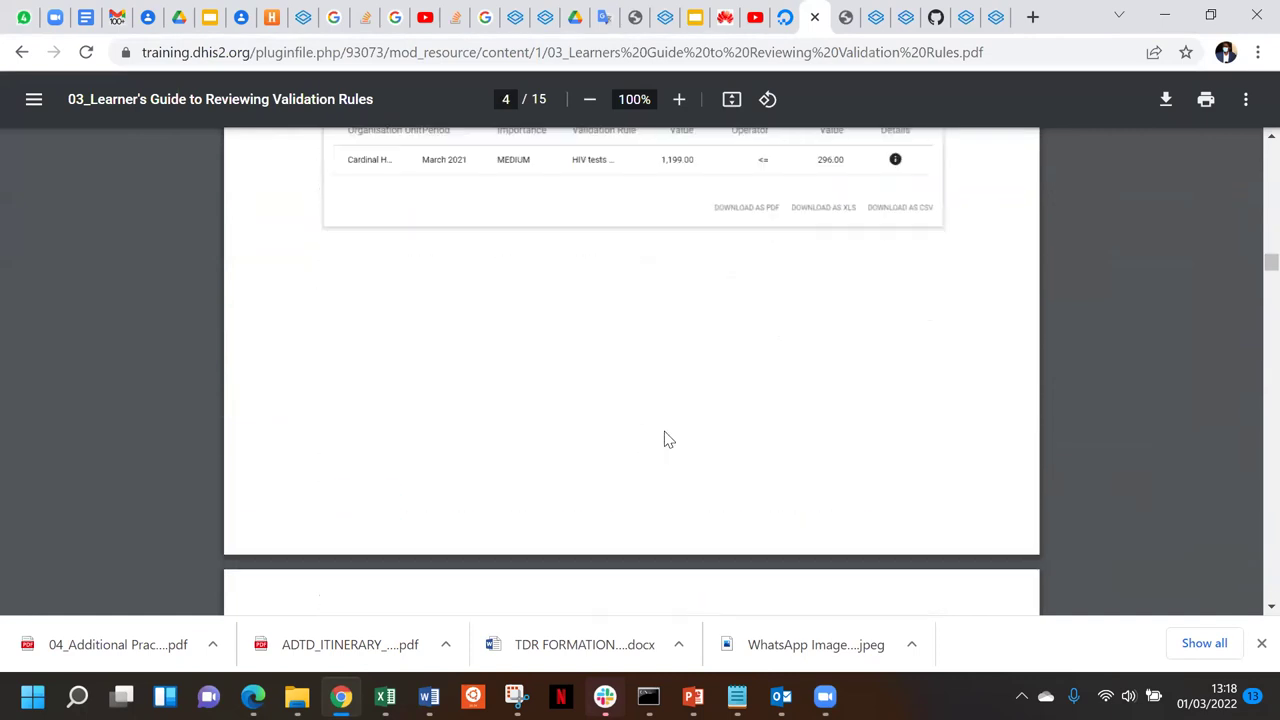
pyautogui.scroll(-13, 668, 440)
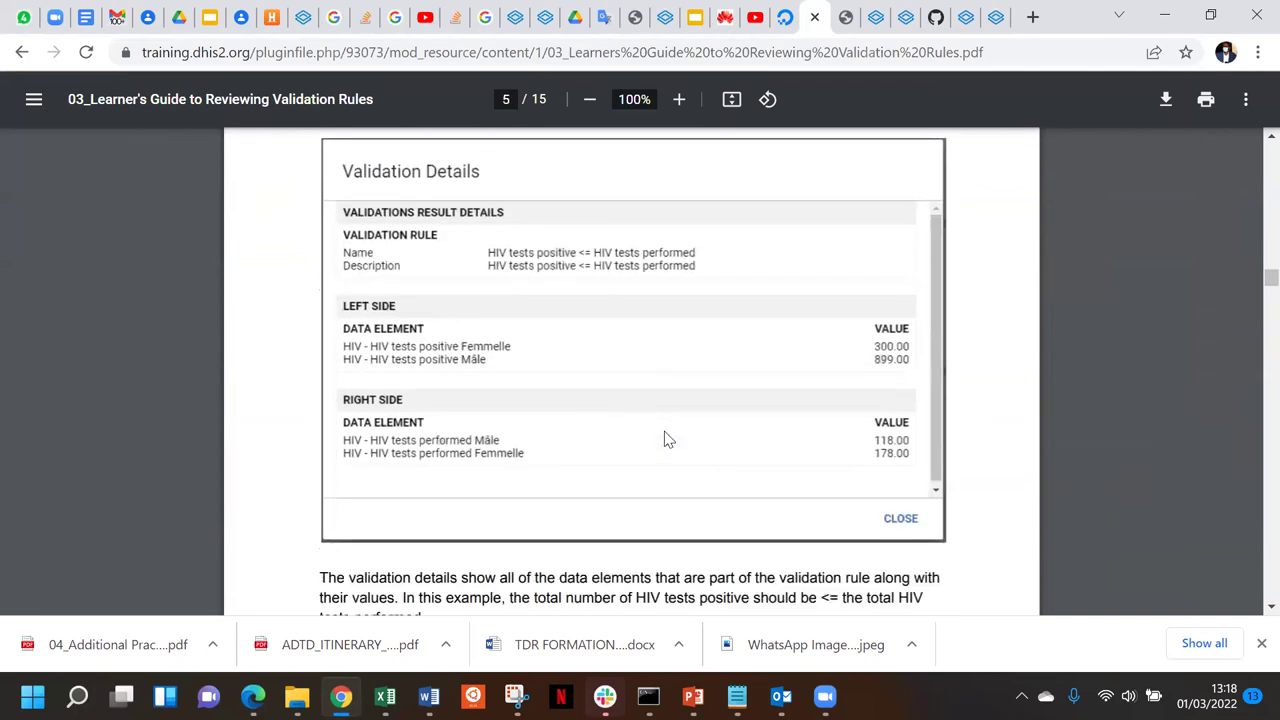
pyautogui.scroll(-10, 668, 440)
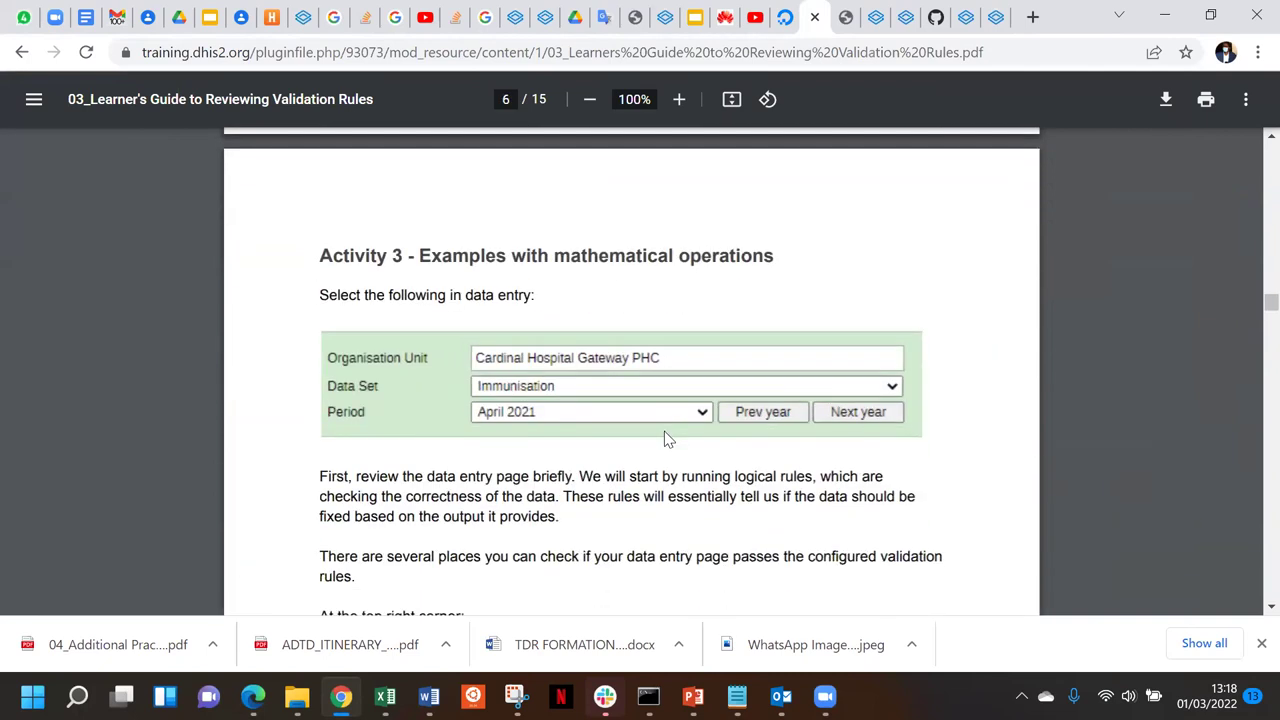
pyautogui.scroll(-12, 668, 440)
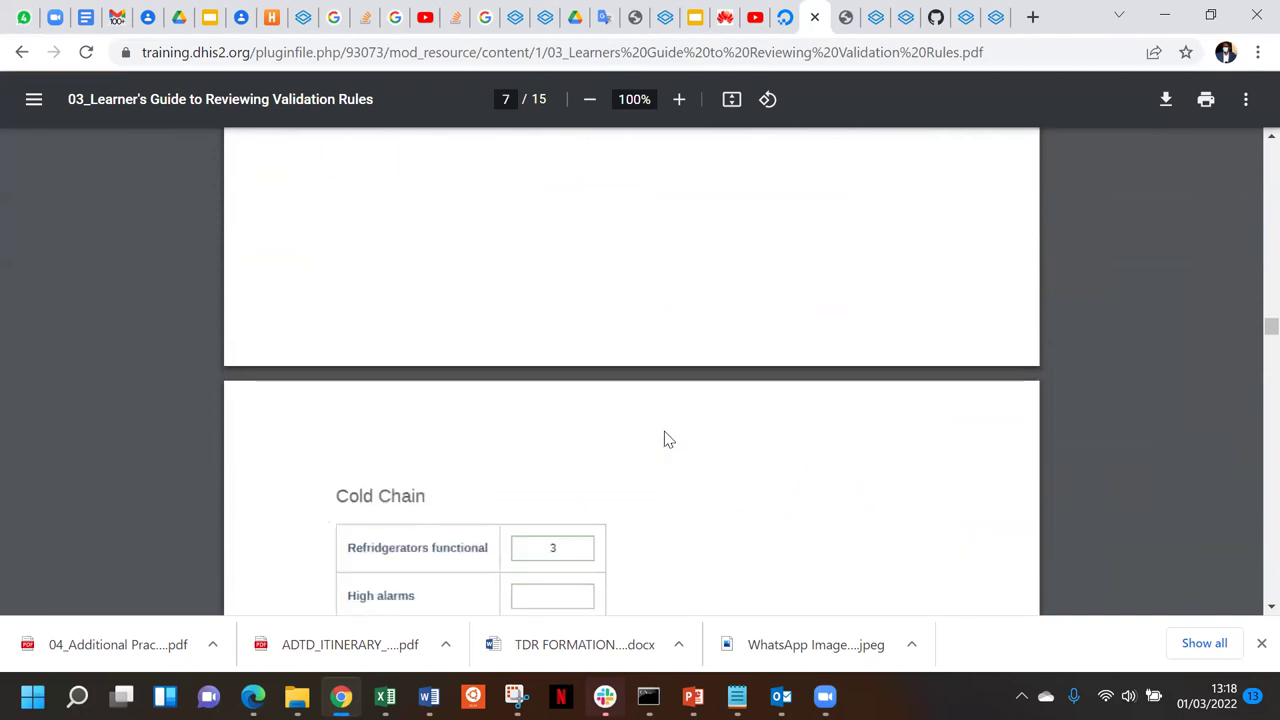
pyautogui.scroll(-9, 668, 440)
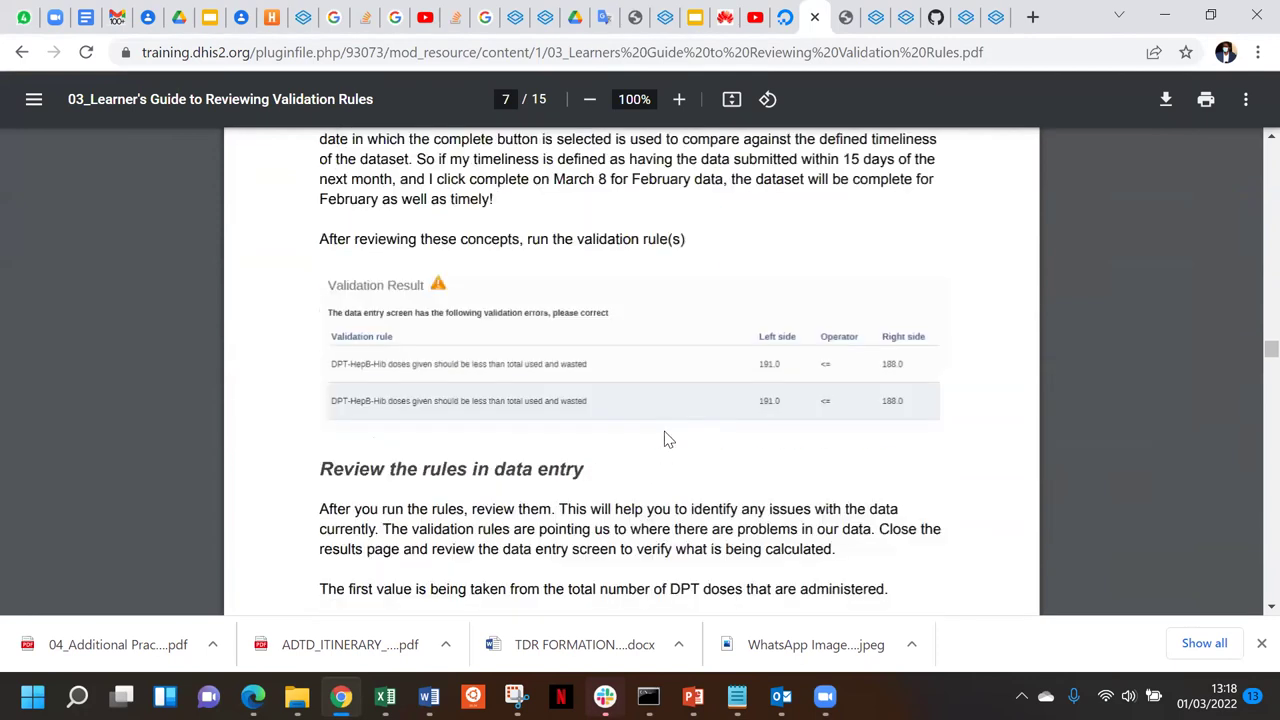
pyautogui.scroll(-12, 668, 440)
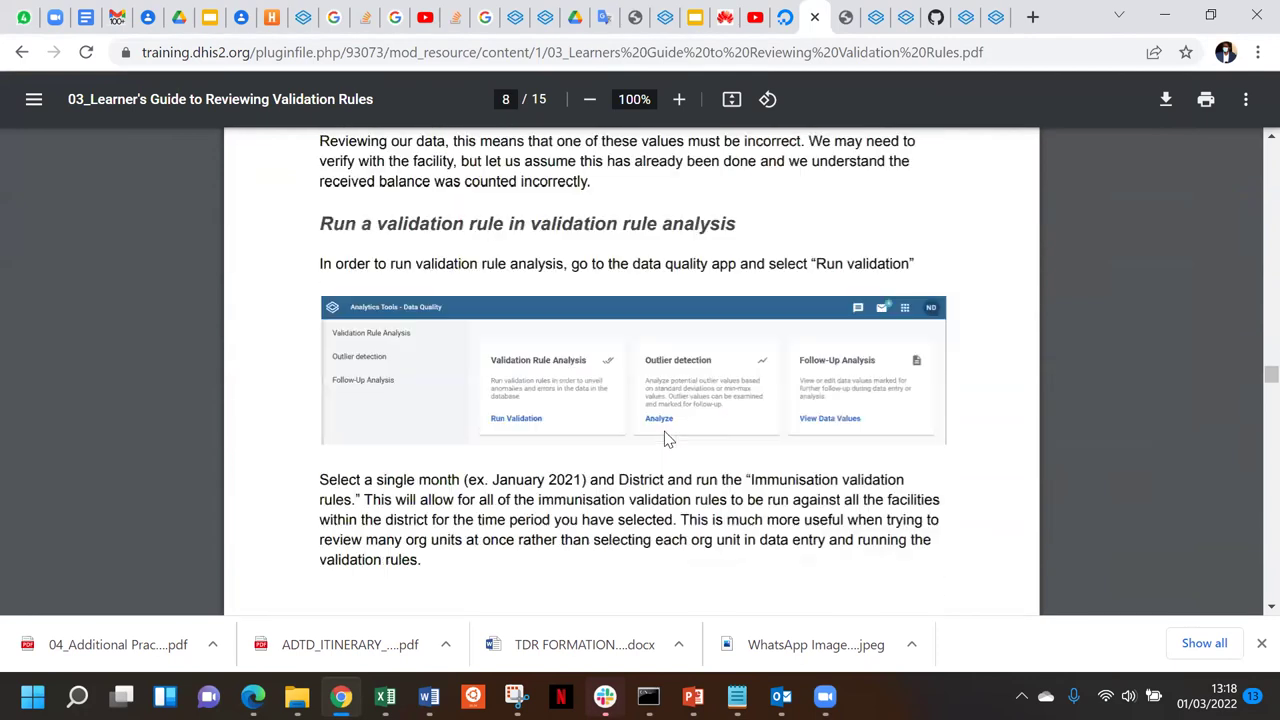
pyautogui.scroll(-4, 668, 440)
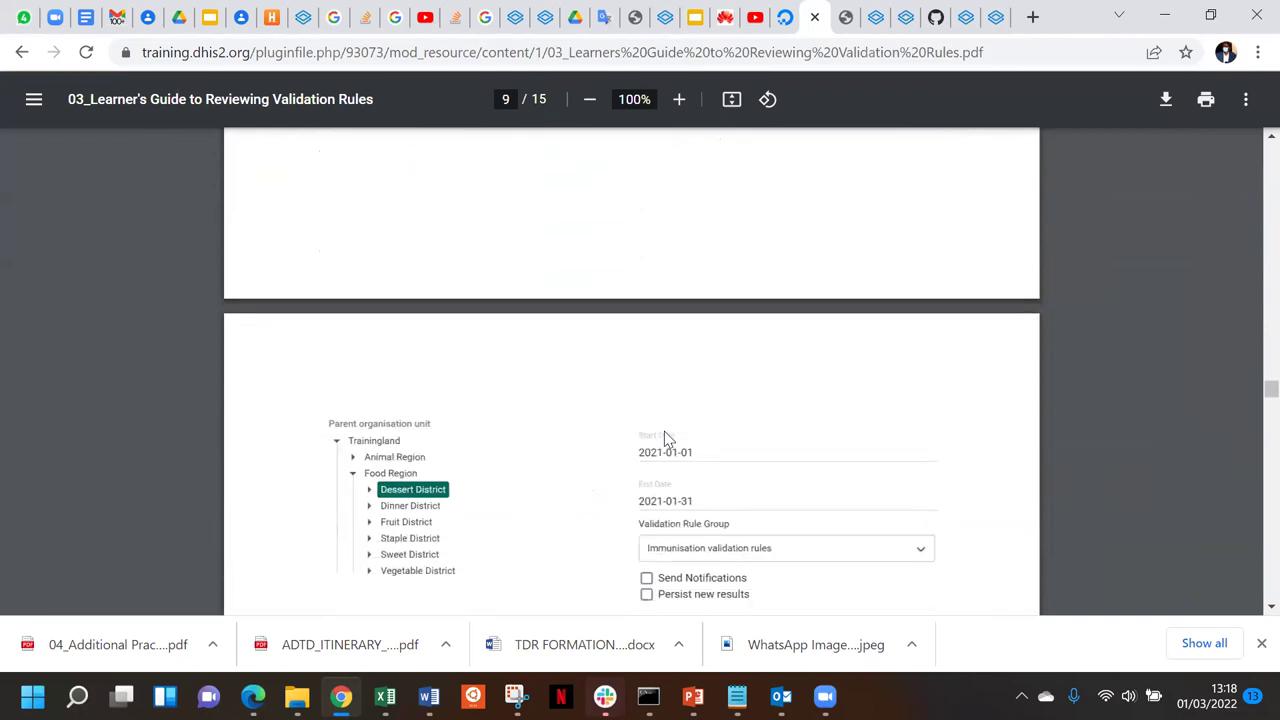
pyautogui.scroll(-5, 668, 440)
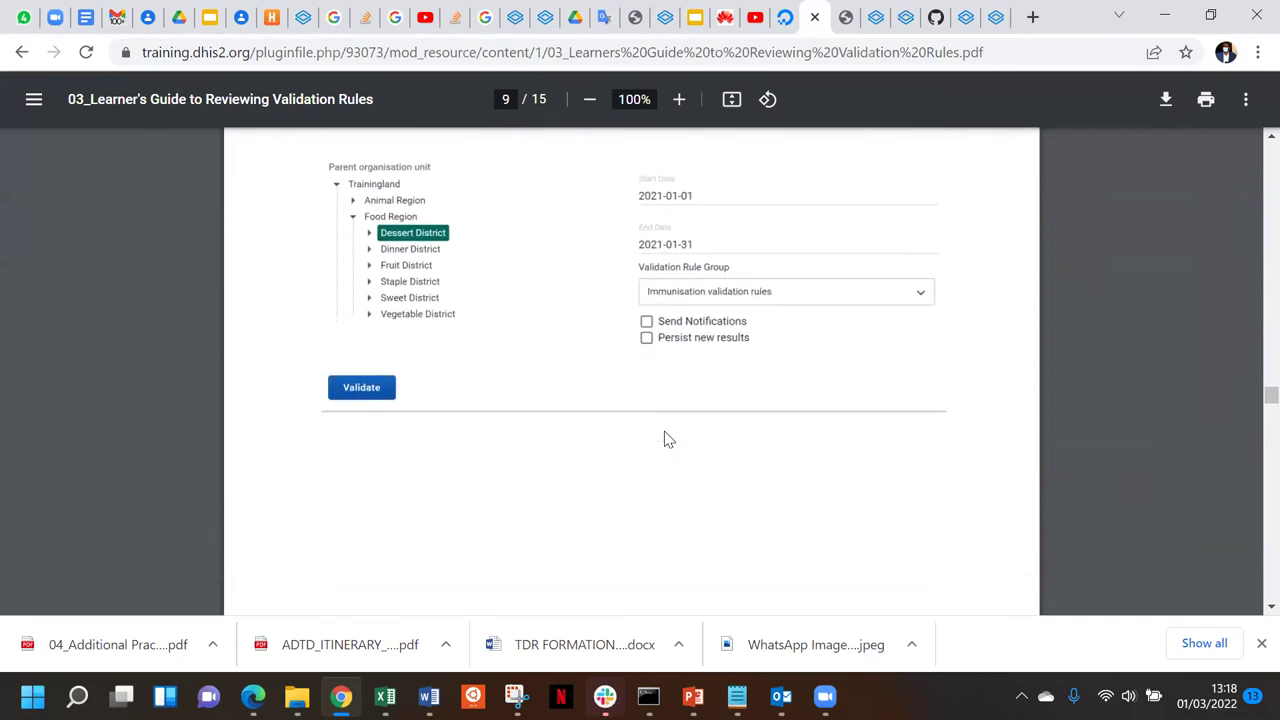
pyautogui.scroll(-9, 668, 440)
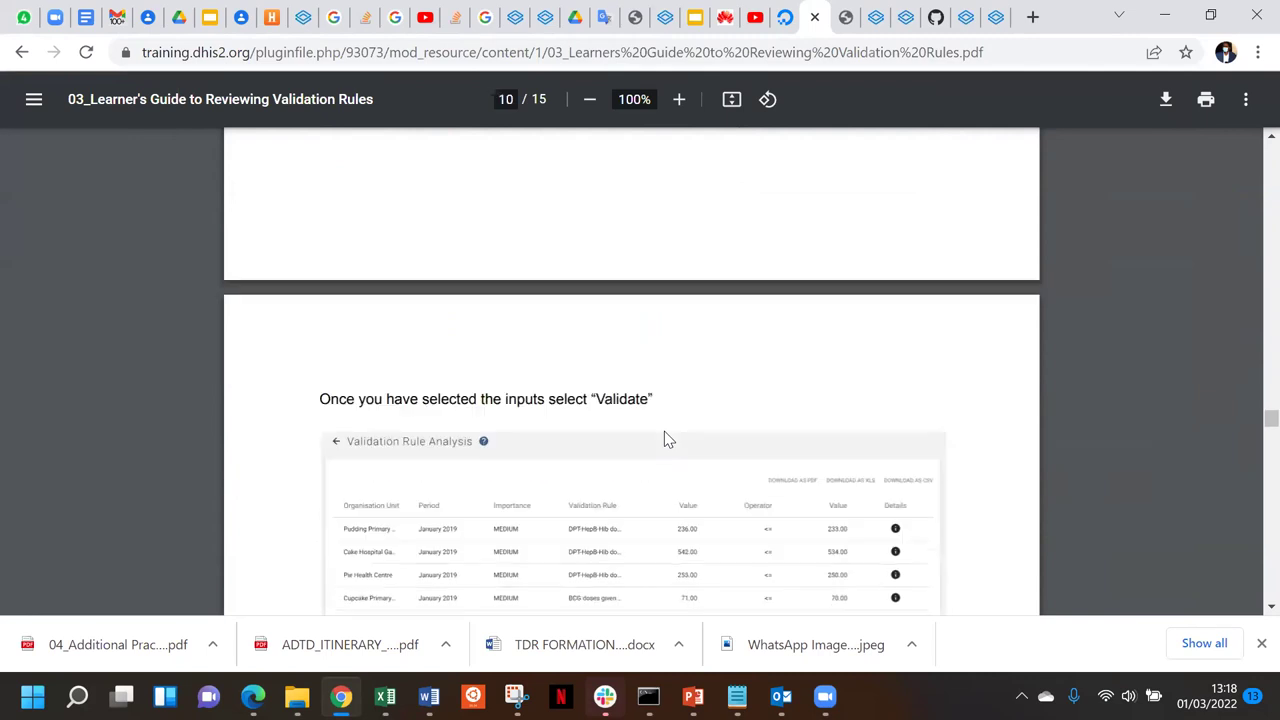
pyautogui.scroll(-3, 668, 440)
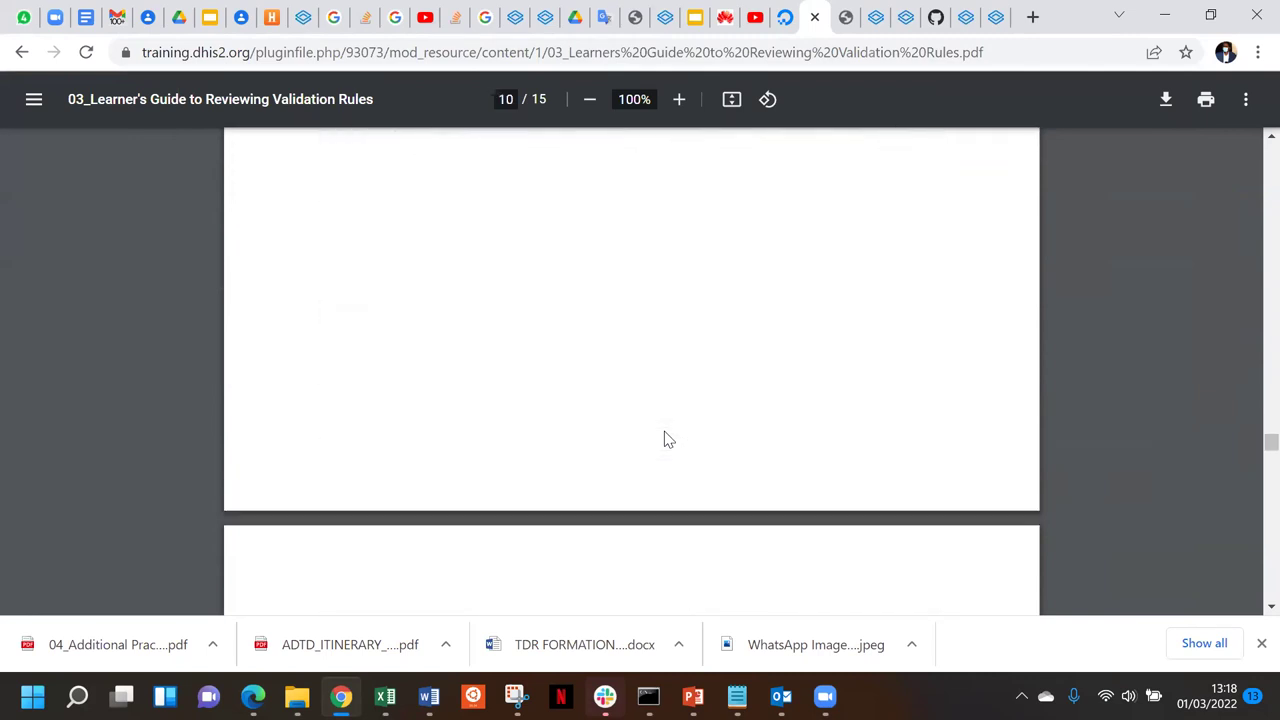
pyautogui.scroll(-4, 668, 440)
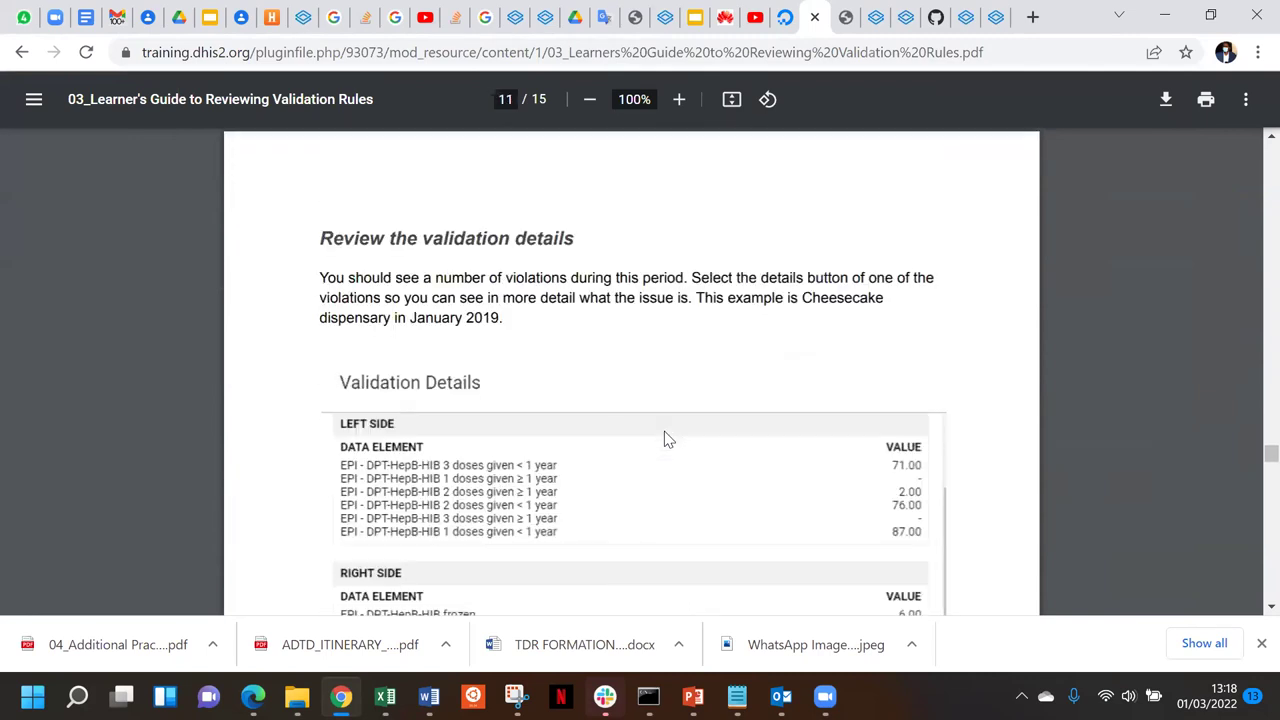
pyautogui.scroll(-5, 668, 440)
pyautogui.scroll(-8, 668, 440)
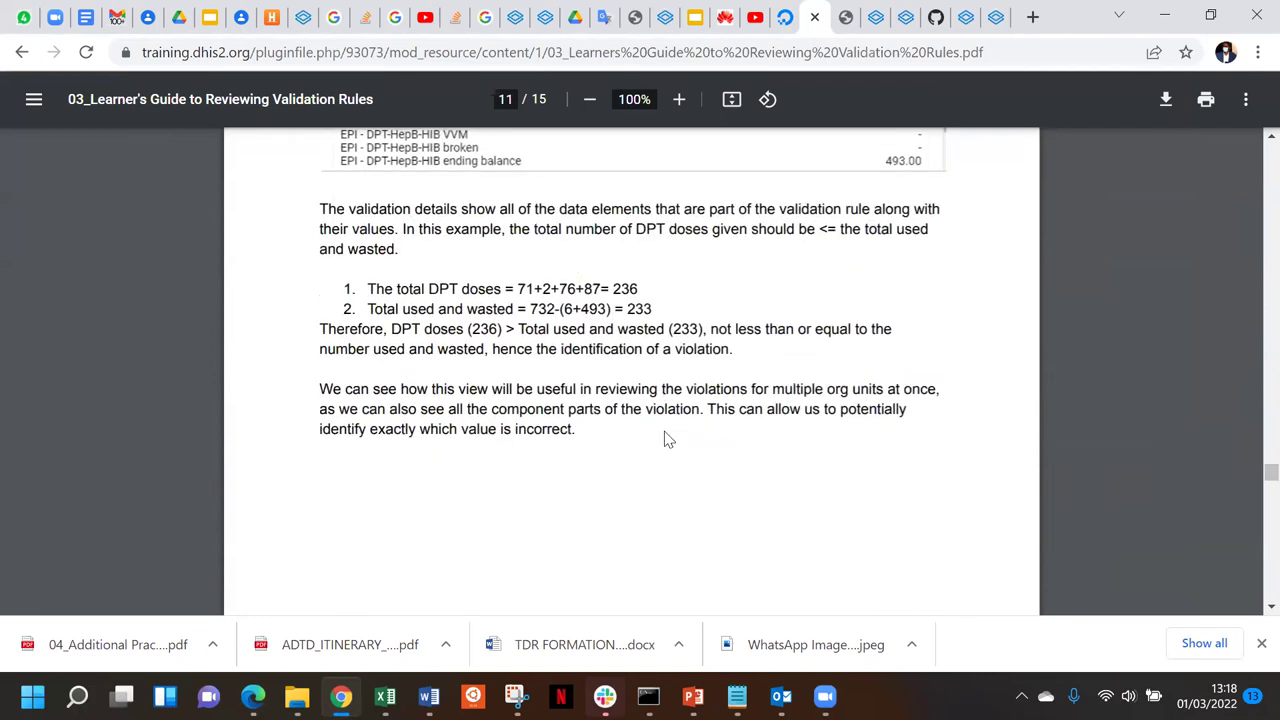
# Examine Activity 4's data entry selections and its sample validation result using a threshold
pyautogui.scroll(-1, 668, 440)
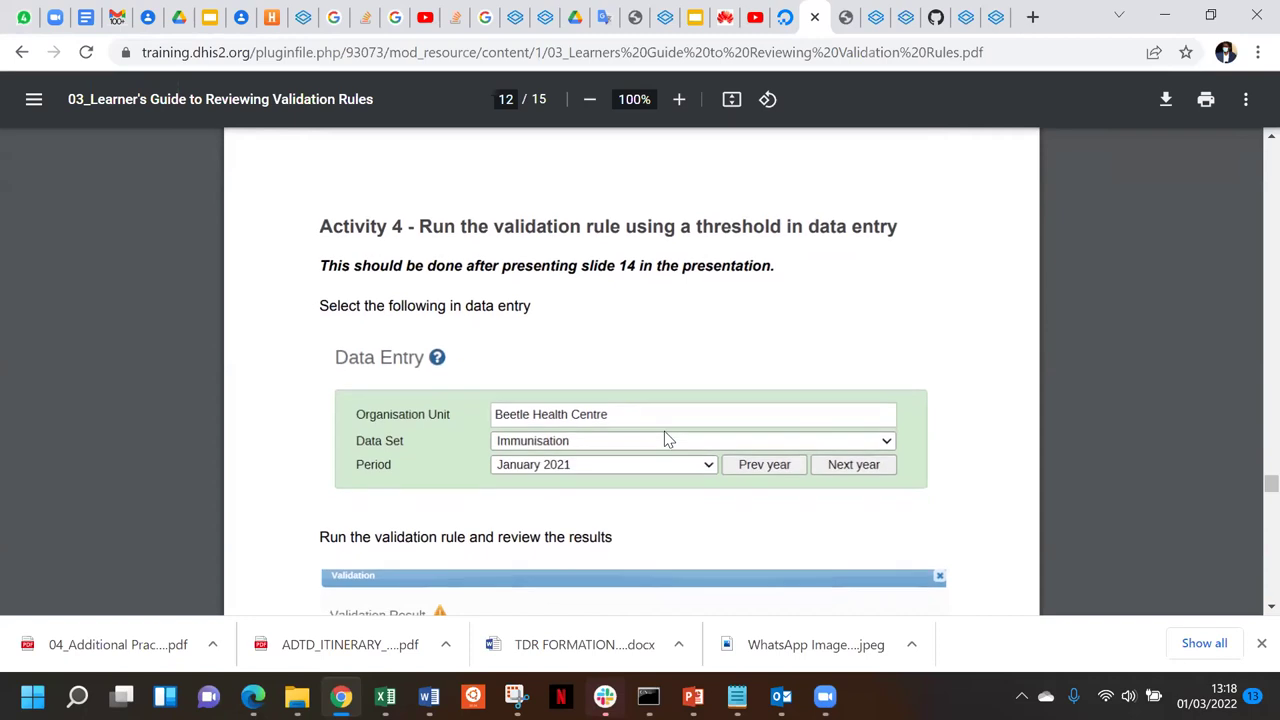
pyautogui.scroll(-1, 664, 438)
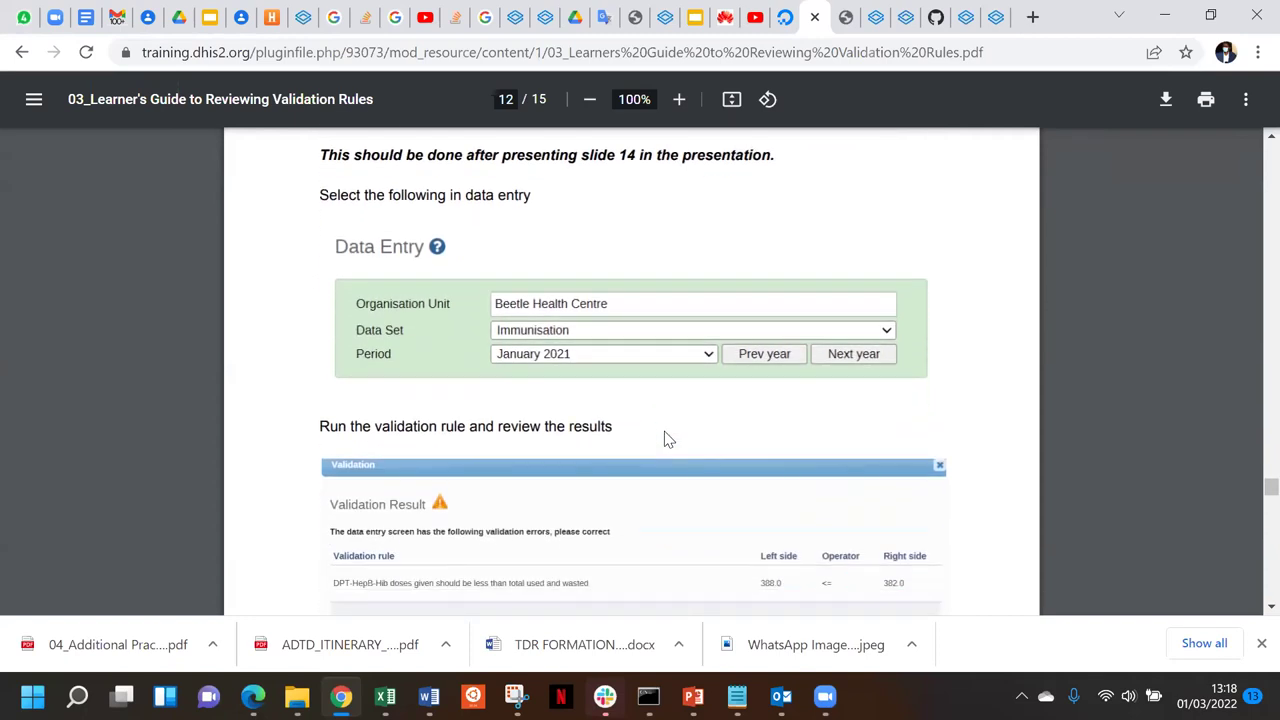
pyautogui.scroll(-2, 665, 433)
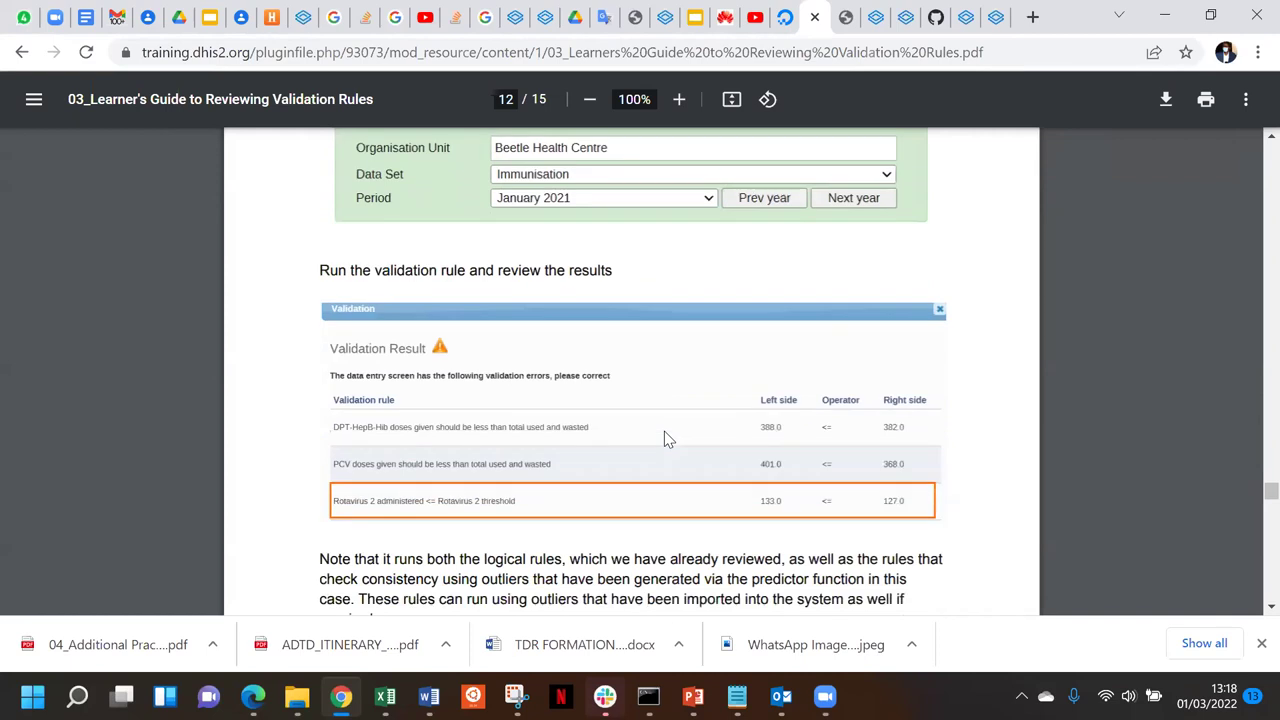
pyautogui.scroll(1, 665, 437)
pyautogui.scroll(-1, 668, 440)
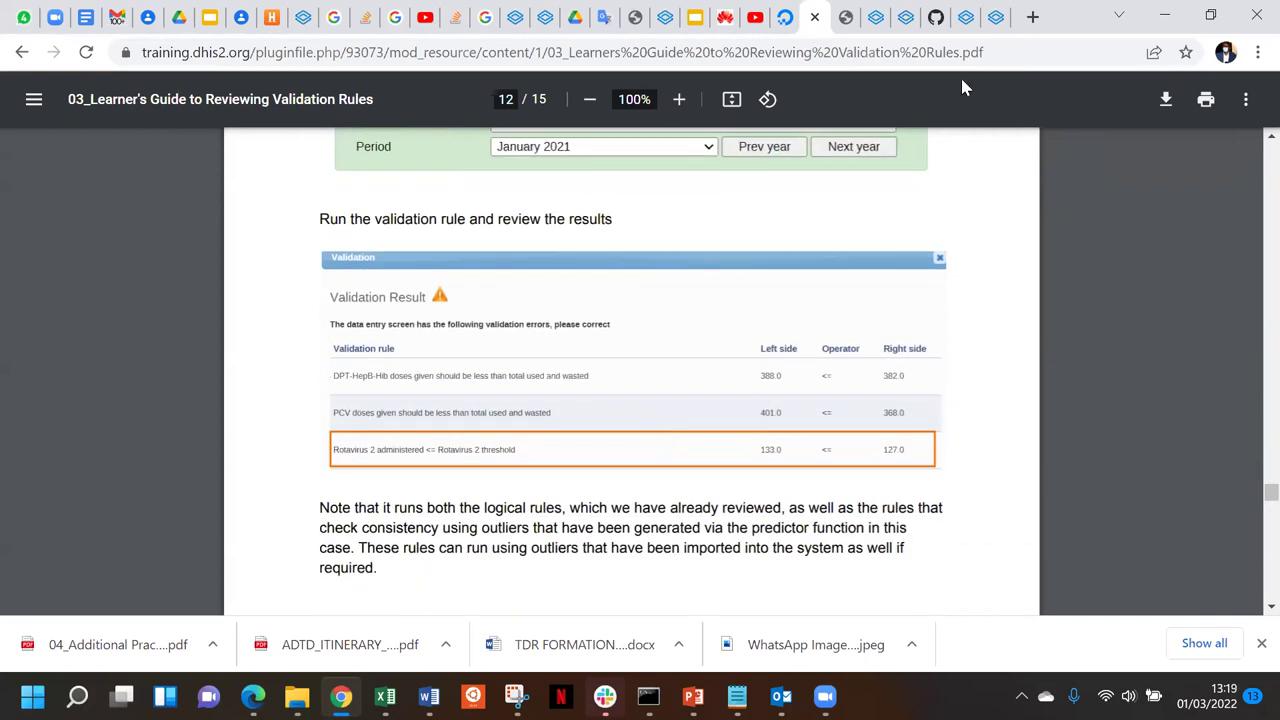
# Reopen the Data Entry app from the dashboard of the configure demo instance and expand Food Region in the organisation unit tree
pyautogui.click(996, 18)
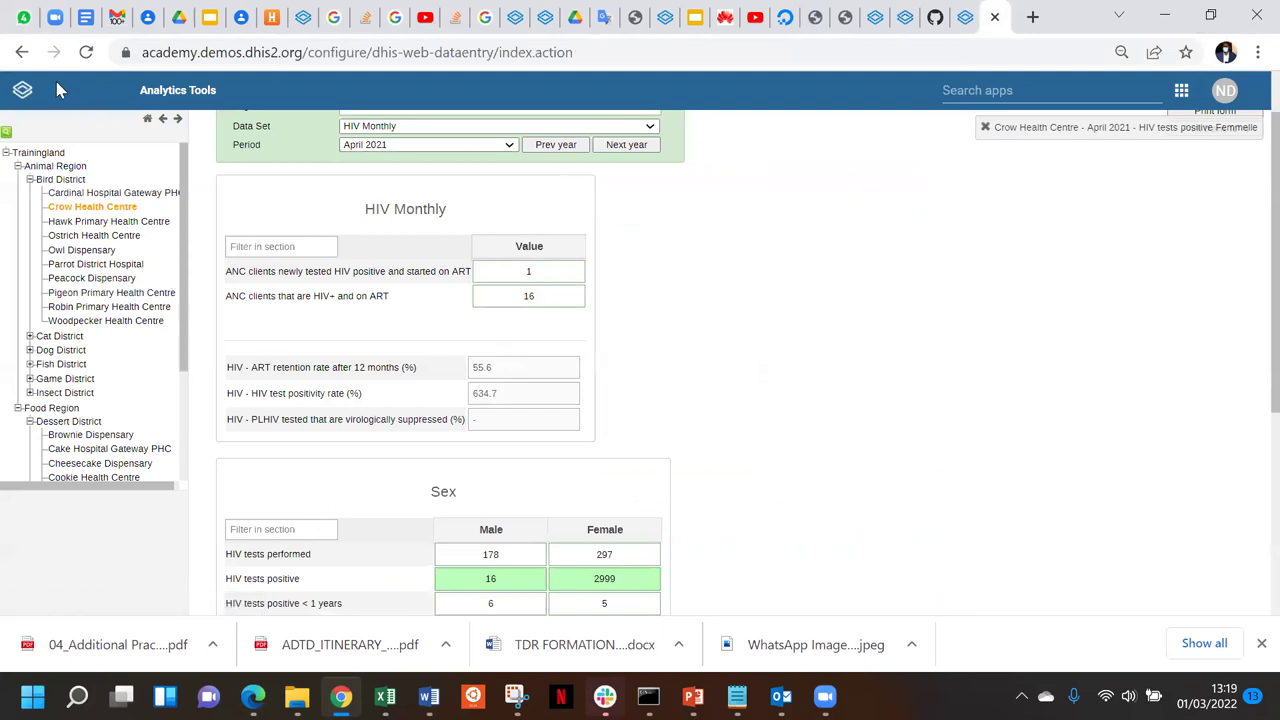
pyautogui.click(163, 93)
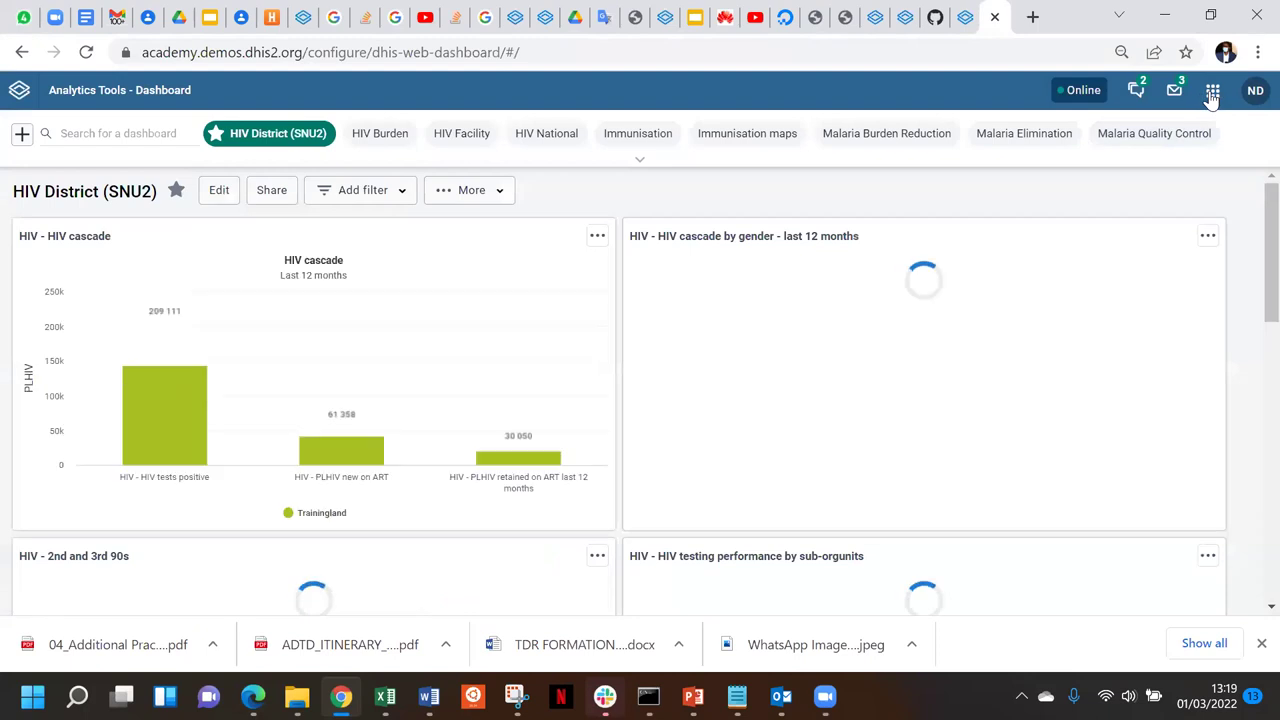
pyautogui.click(1211, 96)
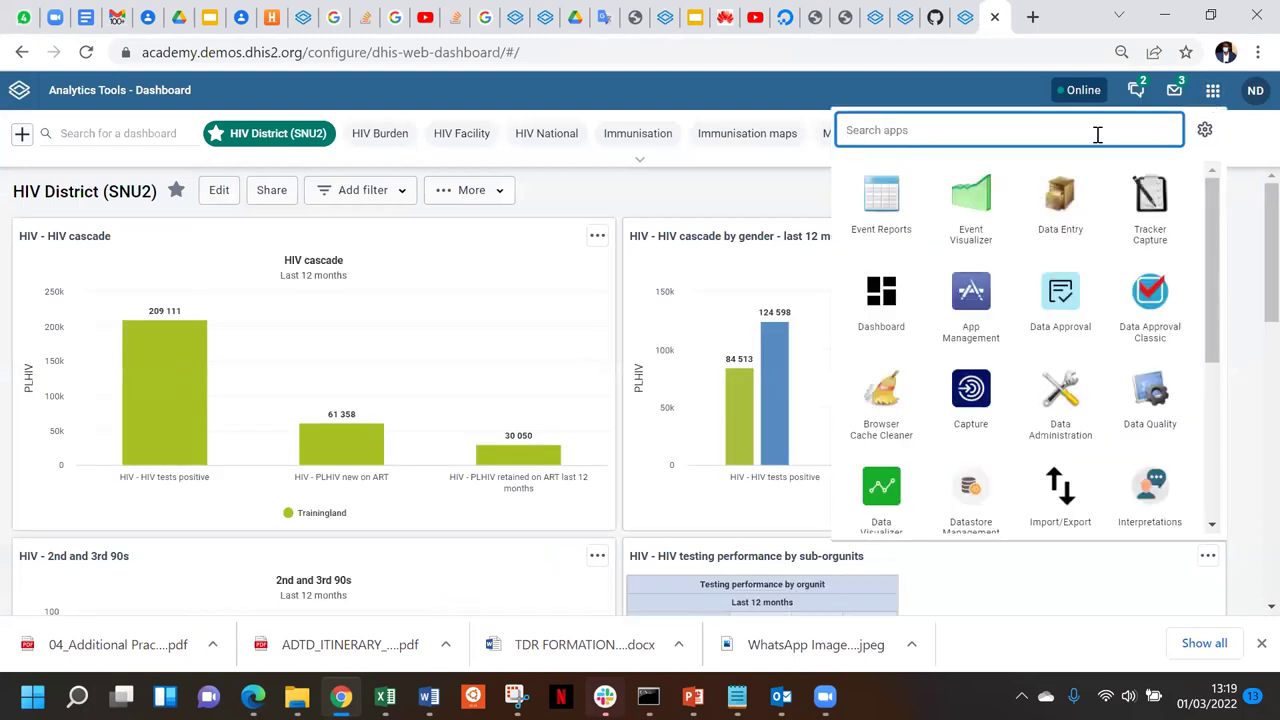
pyautogui.click(1060, 208)
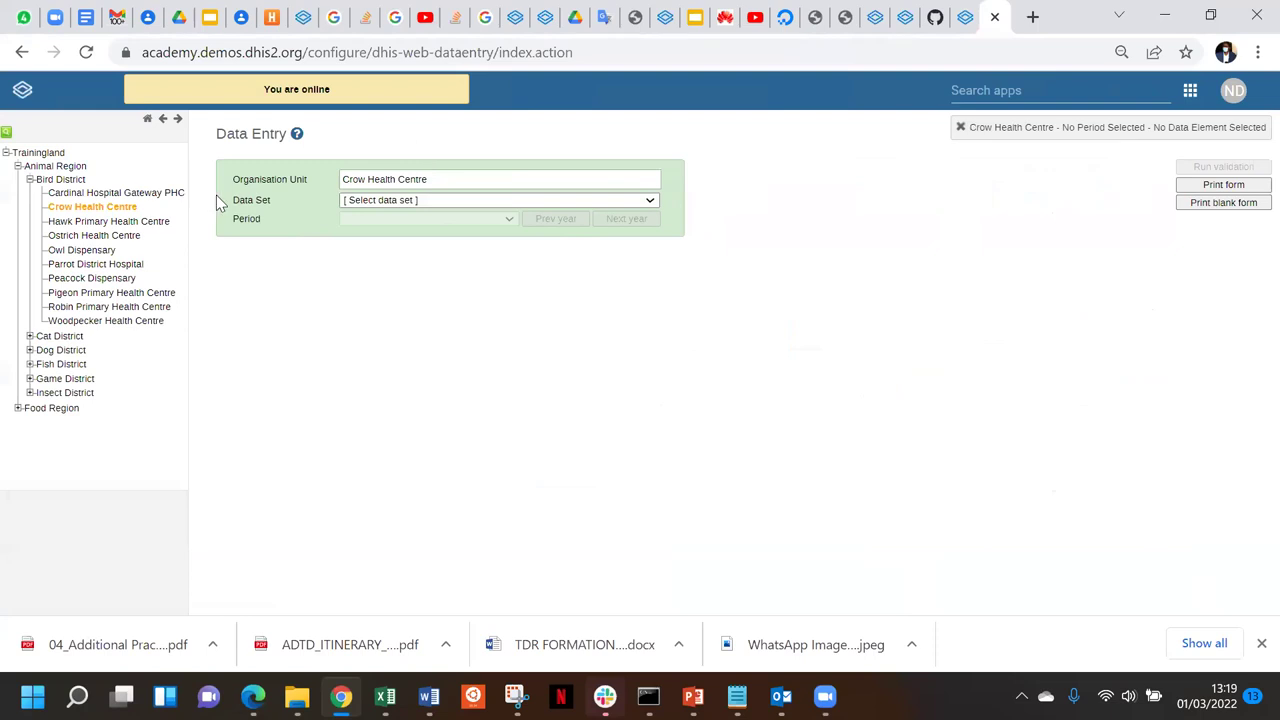
pyautogui.click(18, 409)
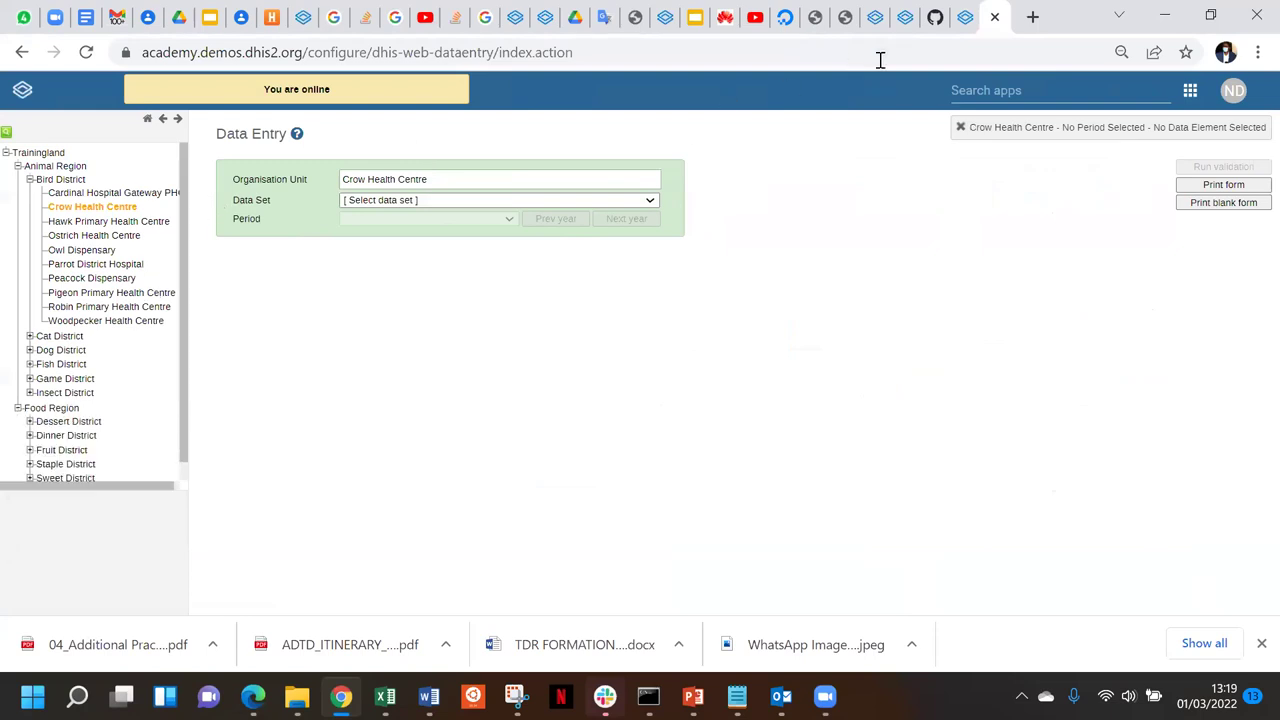
# Recheck Activity 4's organisation unit, data set and period in the learner's guide, and return to the configure instance's data entry page
pyautogui.click(816, 14)
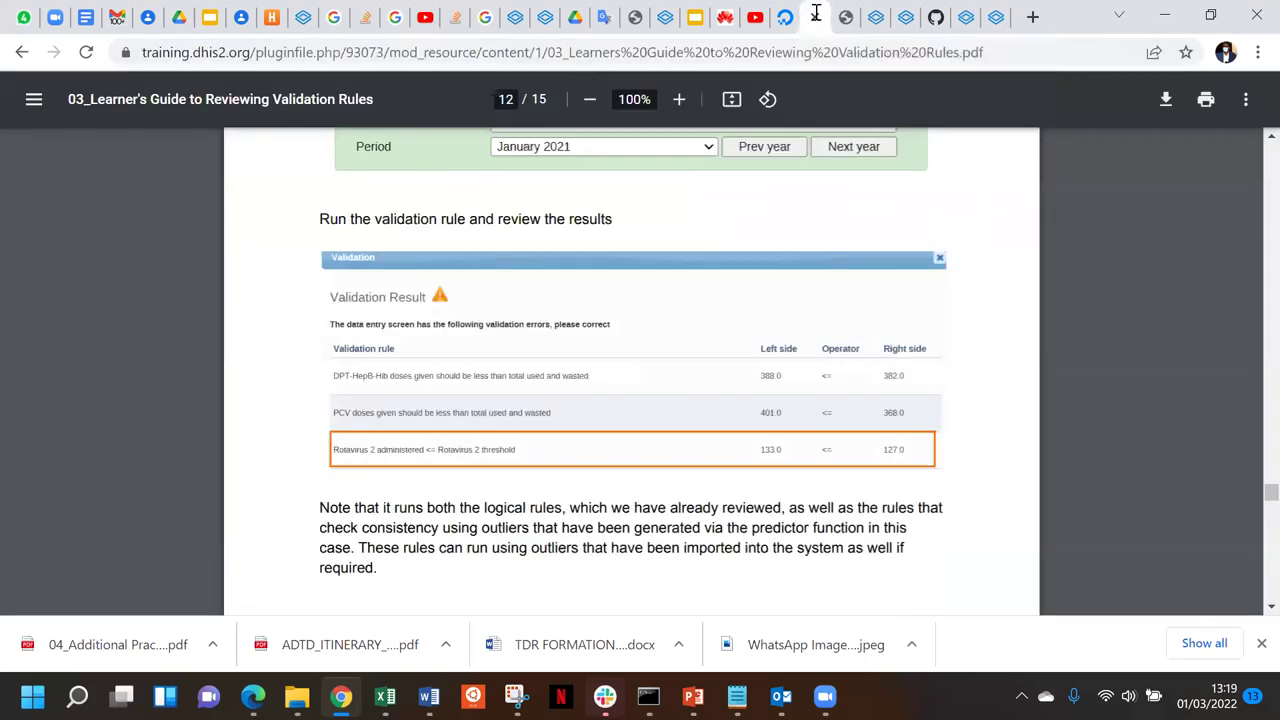
pyautogui.scroll(3, 625, 362)
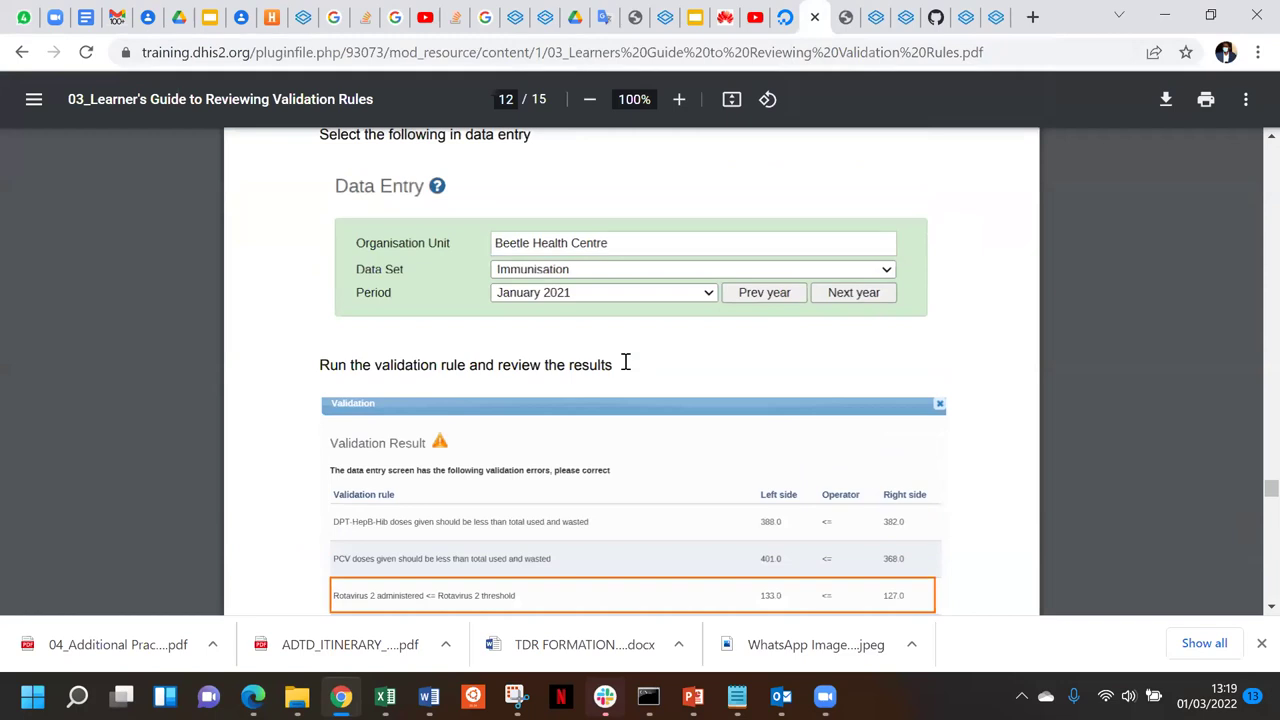
pyautogui.click(964, 20)
pyautogui.click(993, 21)
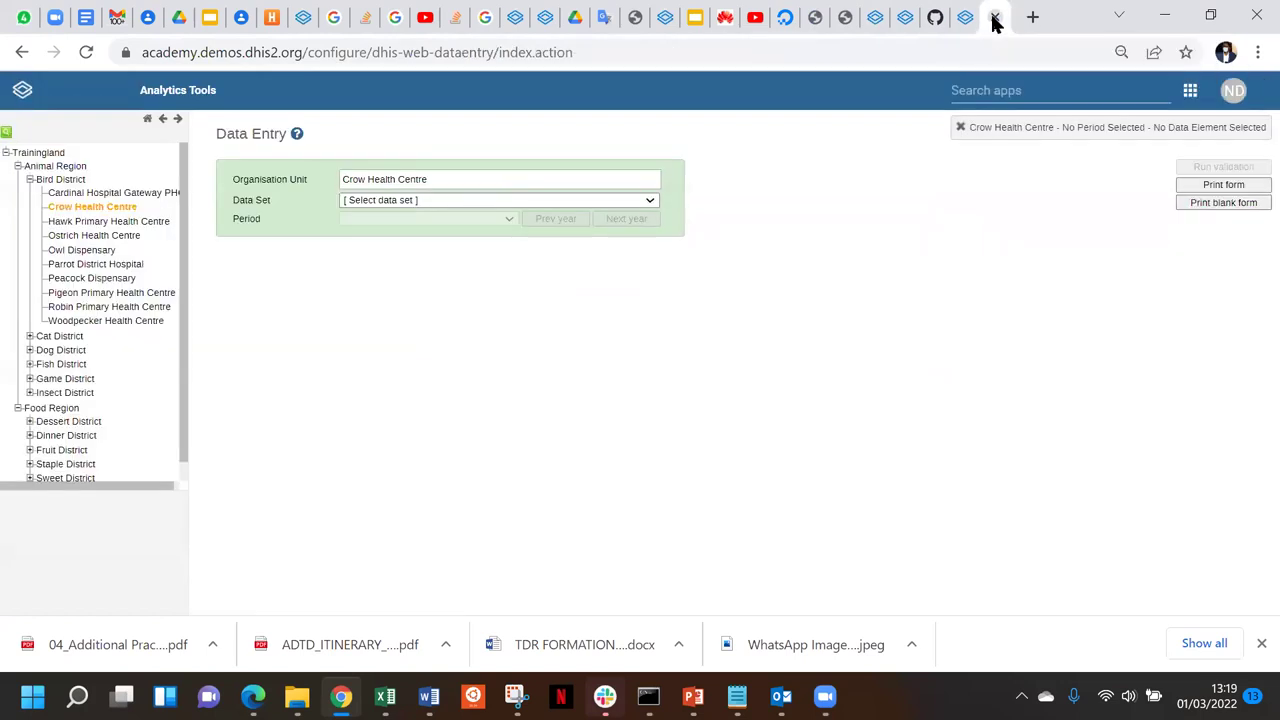
# Search the organisation units for "be" and select Beetle Health Centre
pyautogui.click(7, 134)
pyautogui.write('bettl')
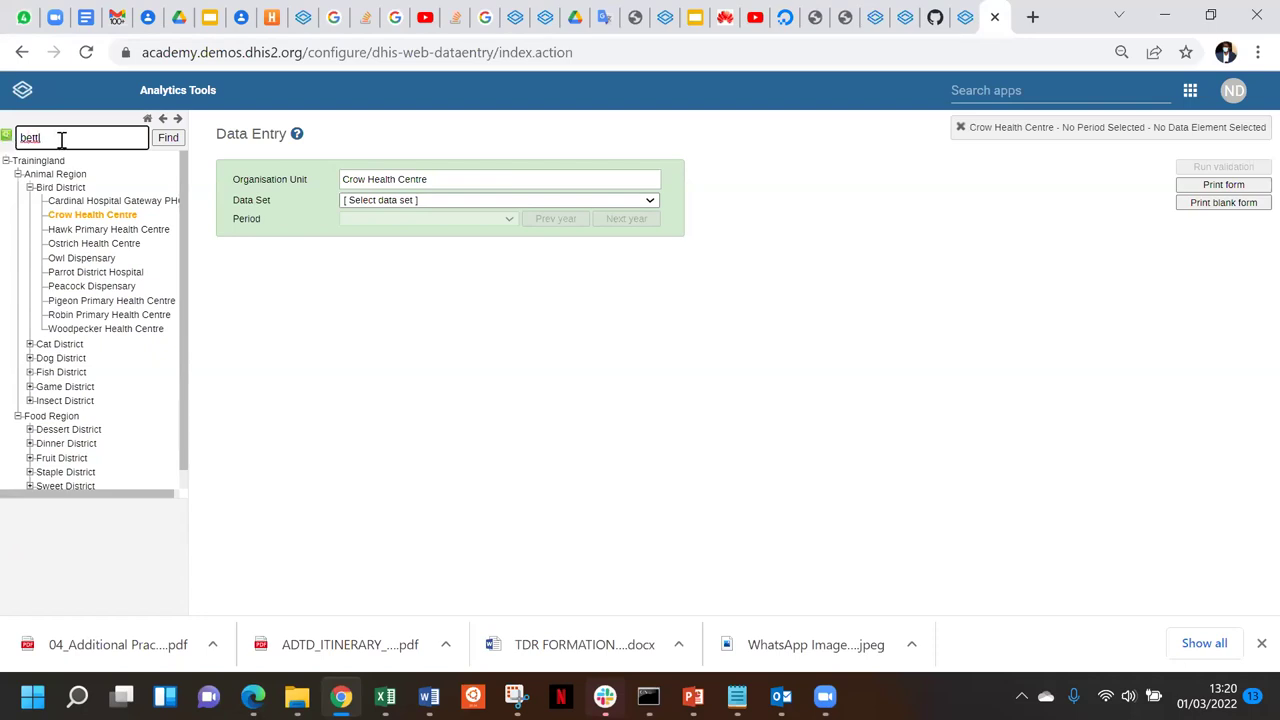
pyautogui.write('t')
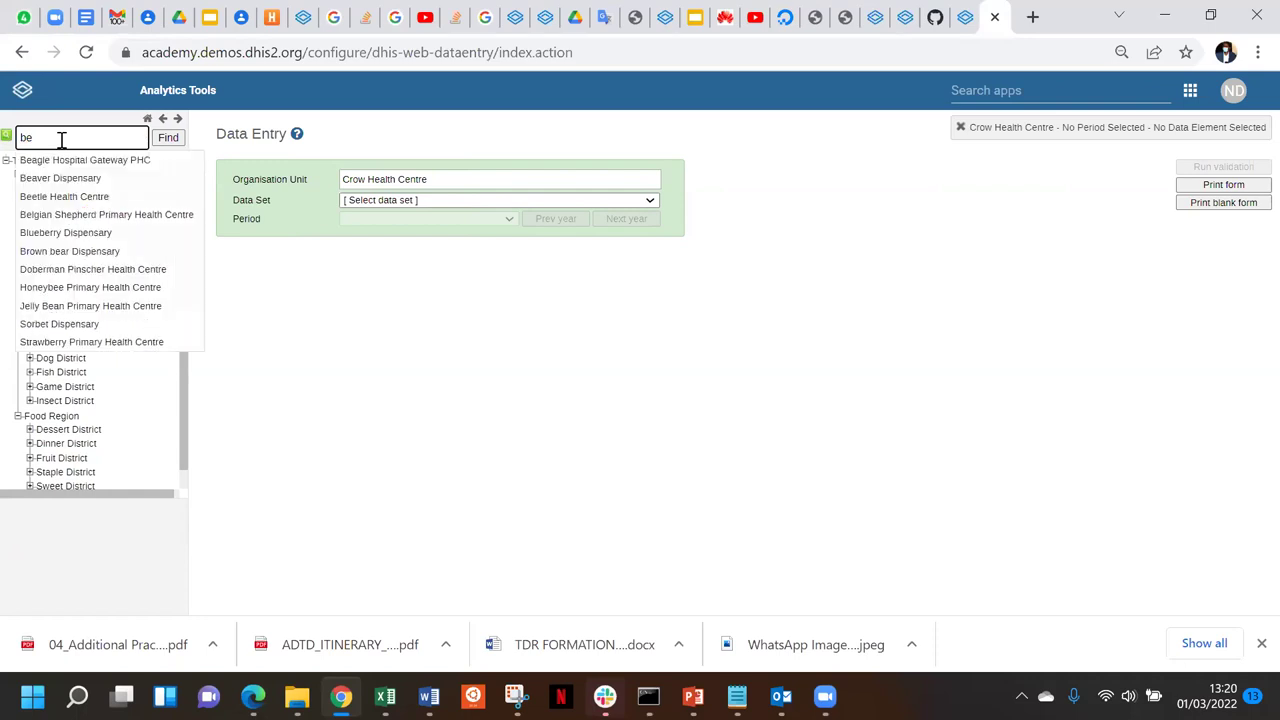
pyautogui.click(66, 197)
# Load the Immunisation data set for January 2021 and look over its child vaccination values
pyautogui.click(430, 201)
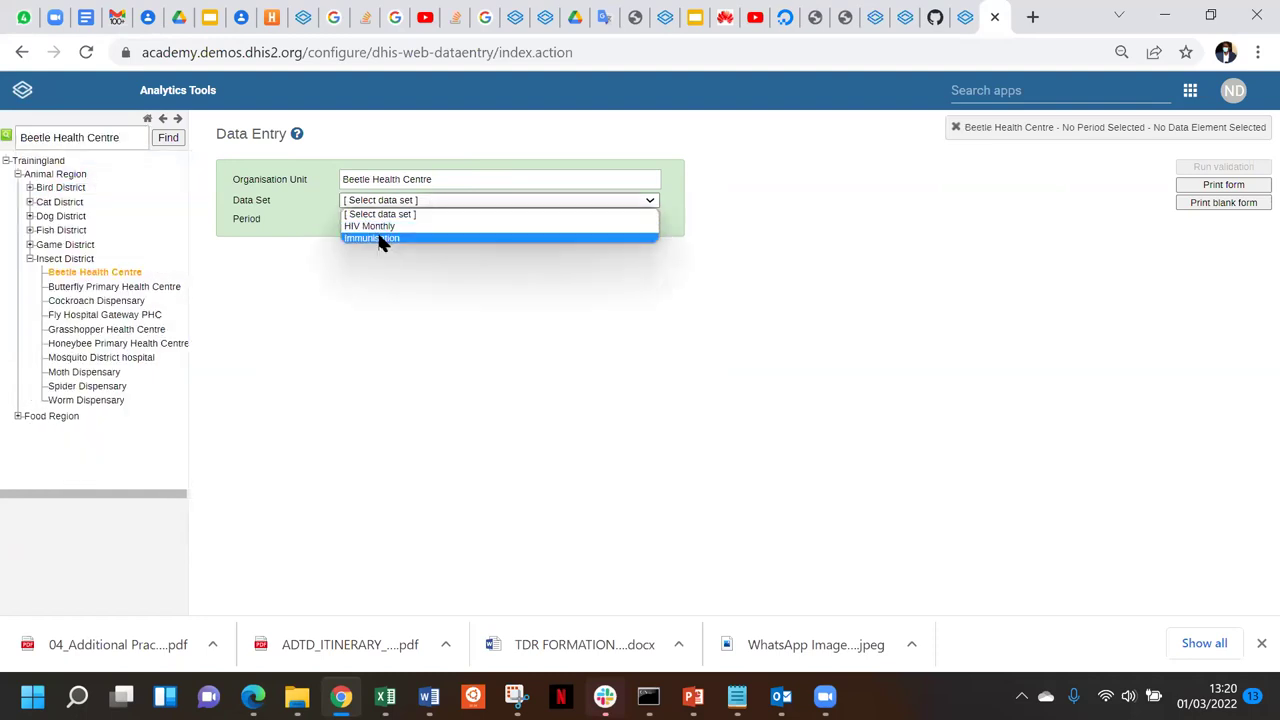
pyautogui.click(380, 239)
pyautogui.click(423, 221)
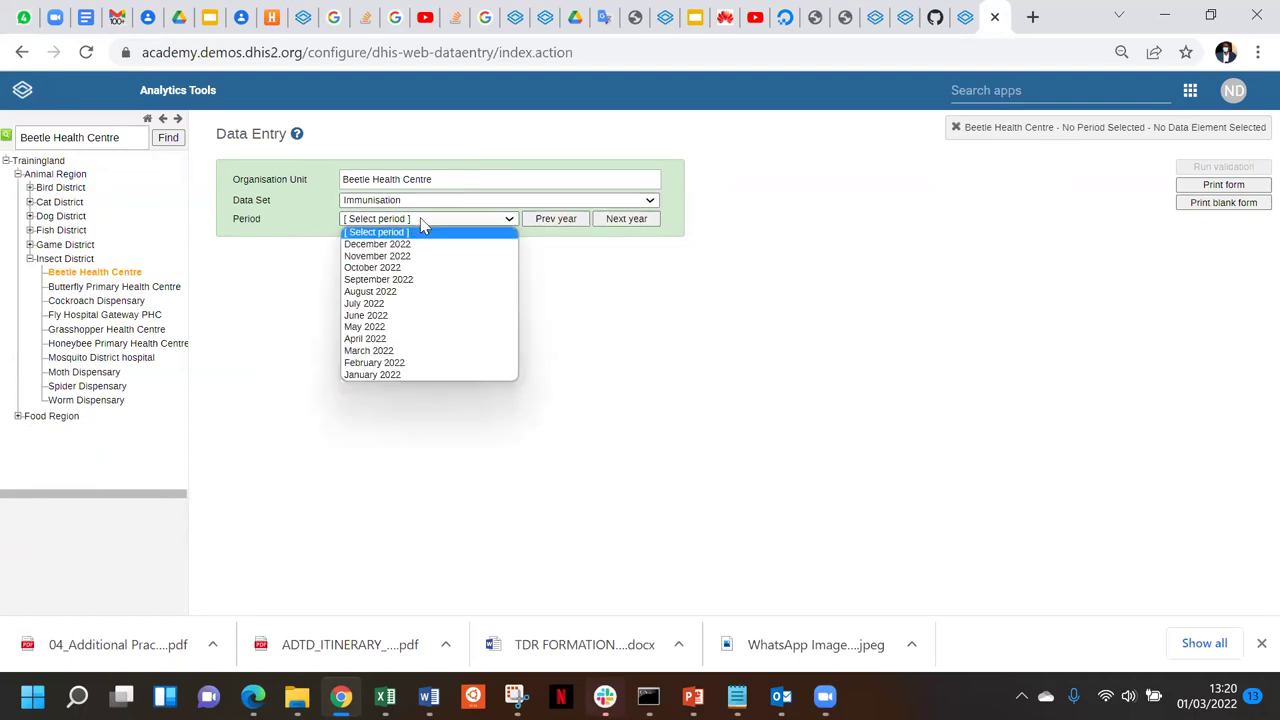
pyautogui.click(541, 222)
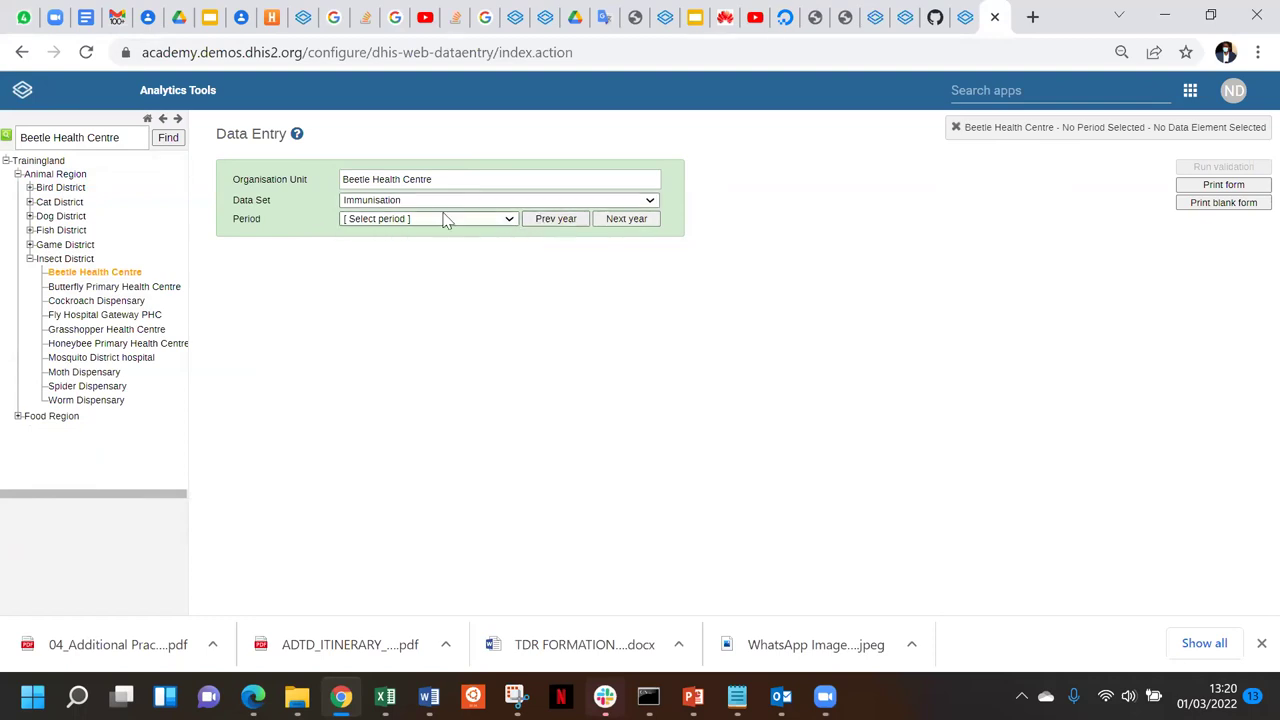
pyautogui.click(437, 222)
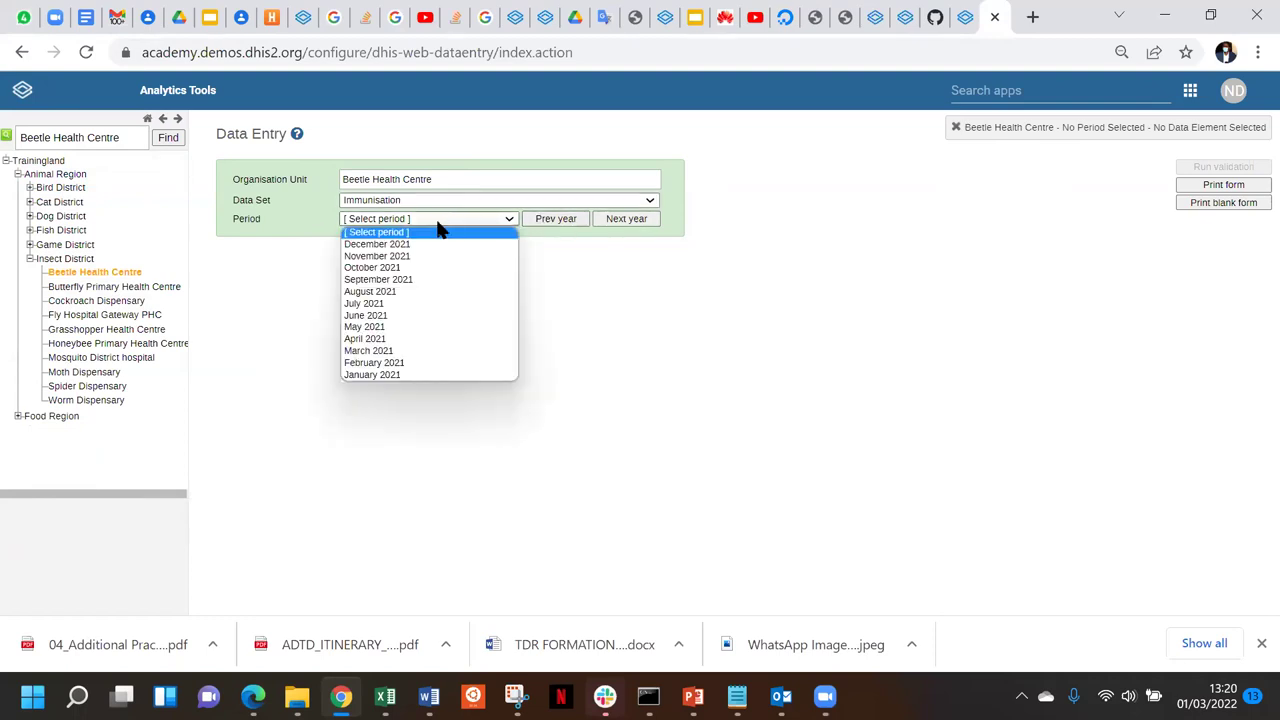
pyautogui.click(393, 373)
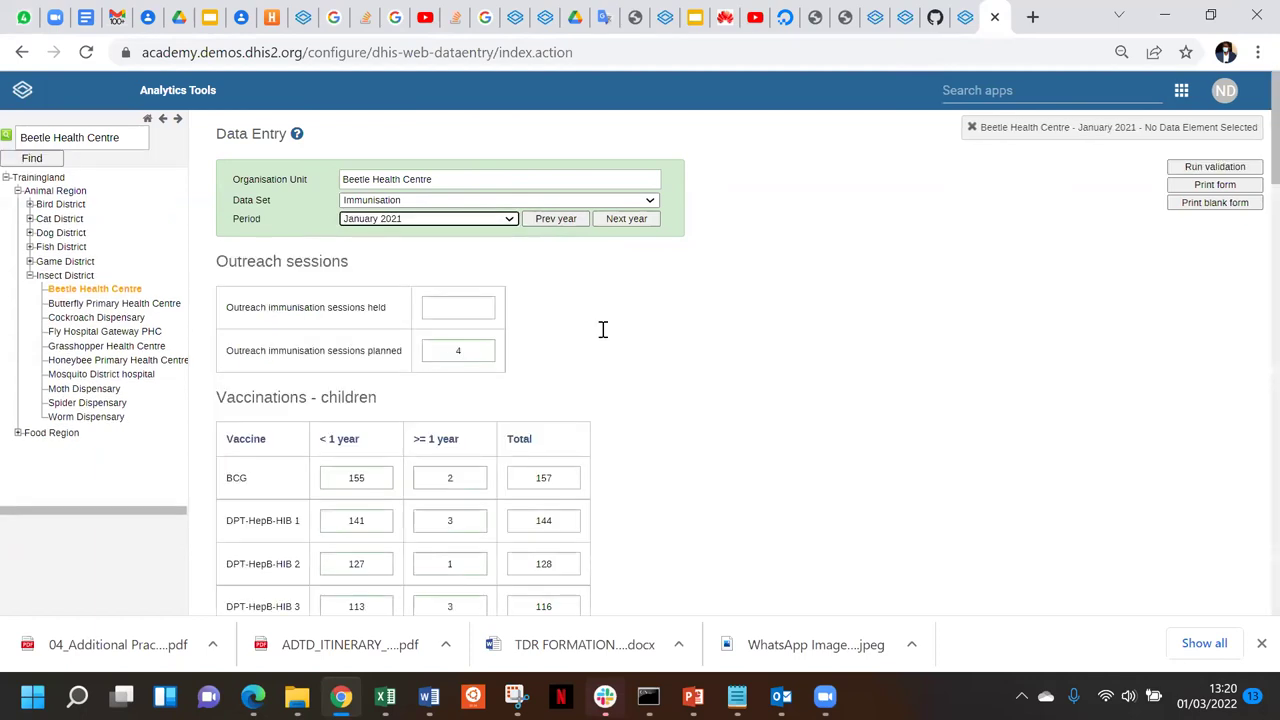
pyautogui.scroll(-7, 603, 330)
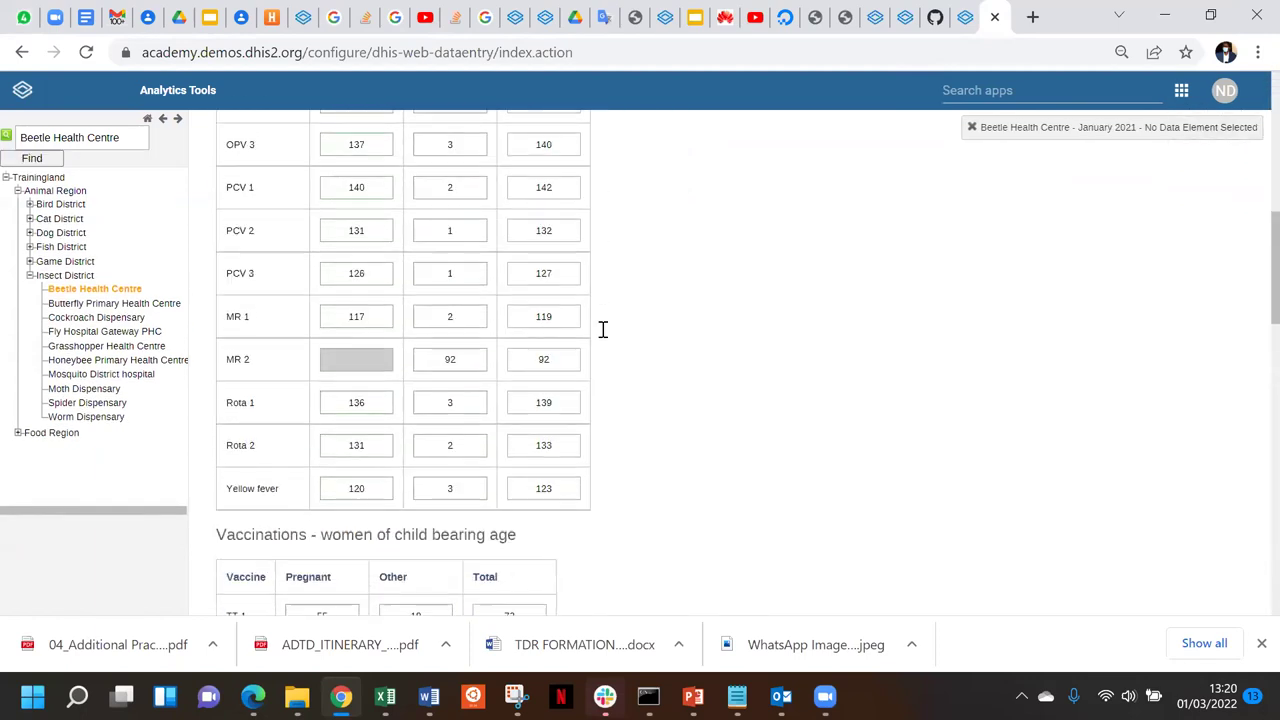
# Run validation on Beetle Health Centre's January 2021 Immunisation data from the end of the entry form
pyautogui.scroll(-10, 603, 330)
pyautogui.scroll(-4, 594, 236)
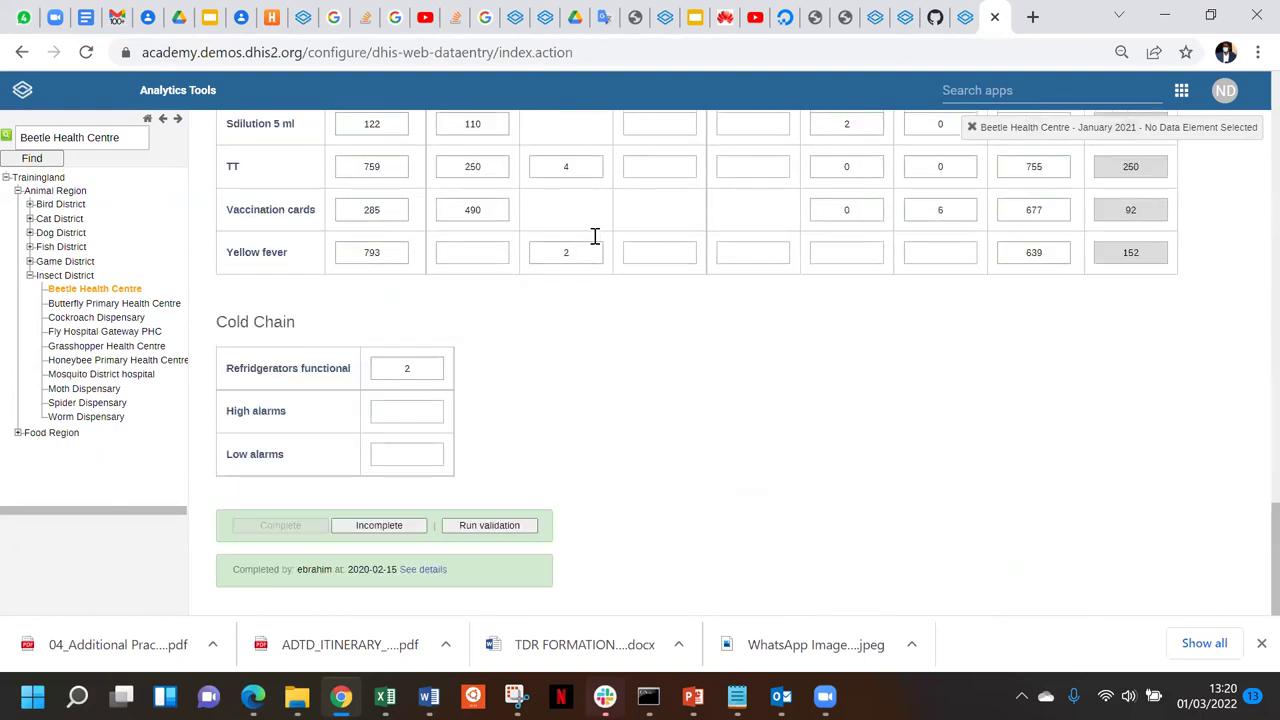
pyautogui.click(487, 526)
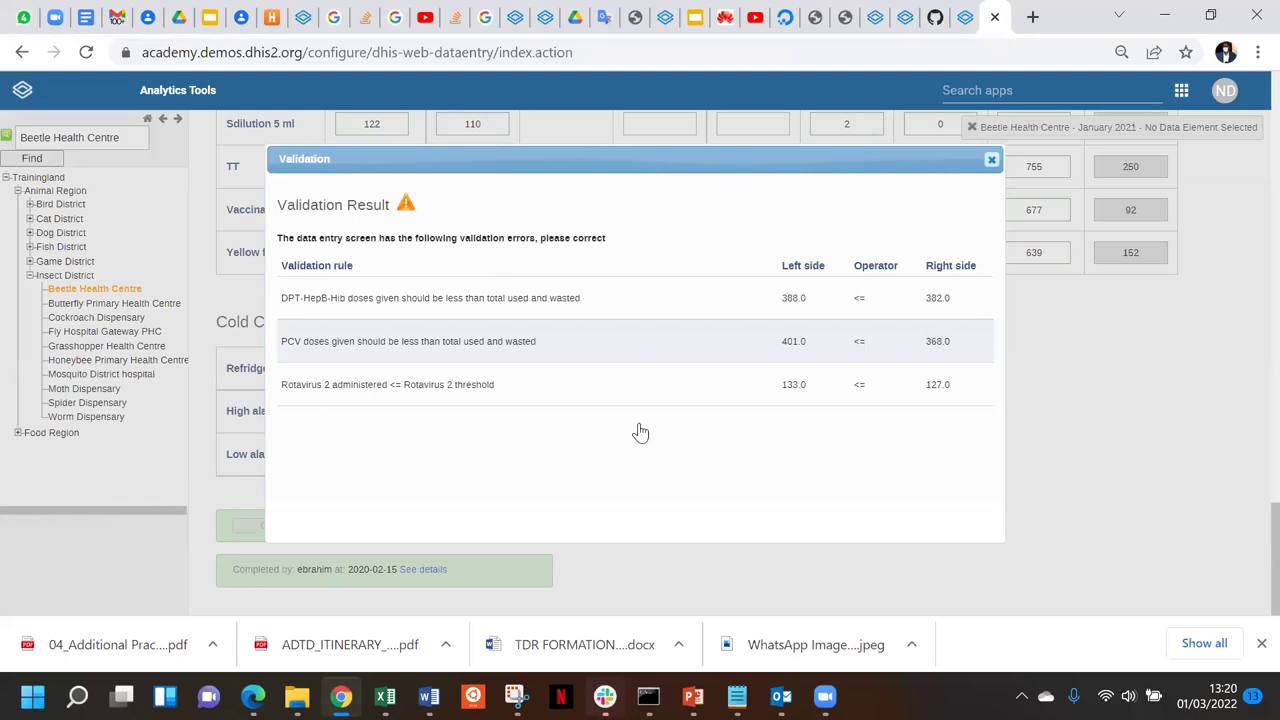
# Enlarge the validation results, compare the left and right sides of the listed rules including the Rotavirus 2 threshold, and close them
pyautogui.hotkey('ctrl', '+')
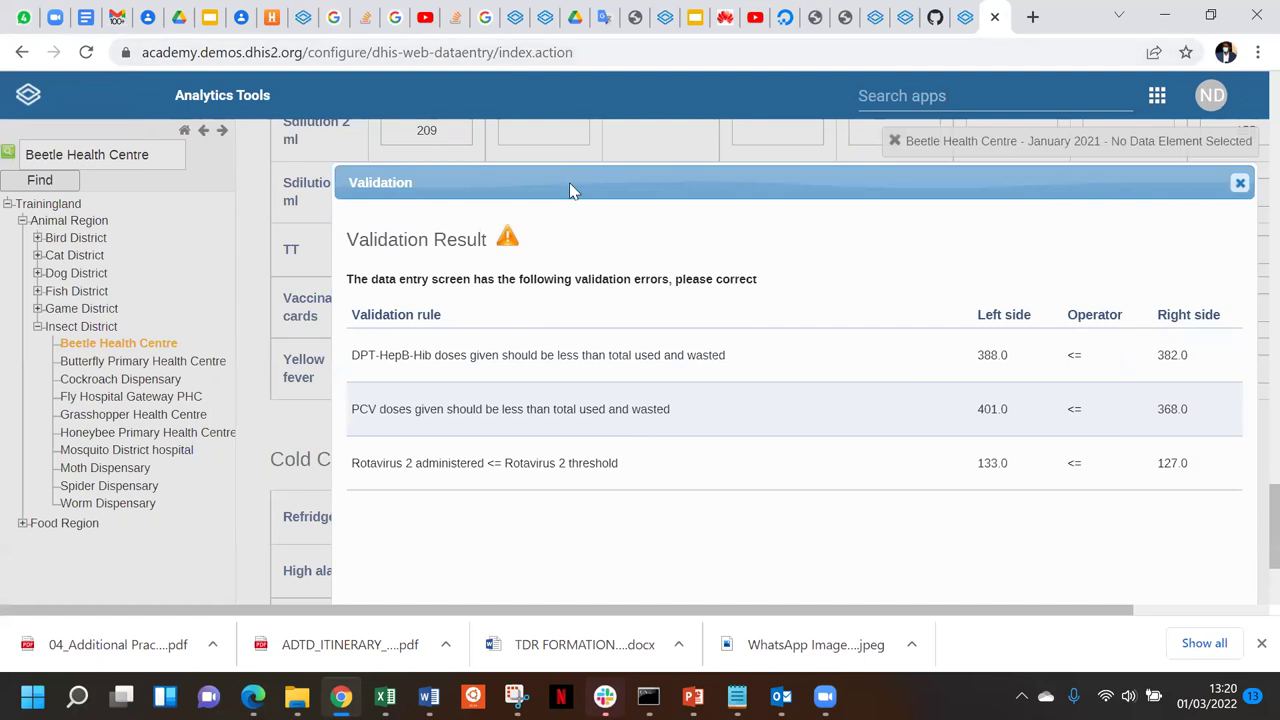
pyautogui.moveTo(569, 186); pyautogui.dragTo(380, 137)
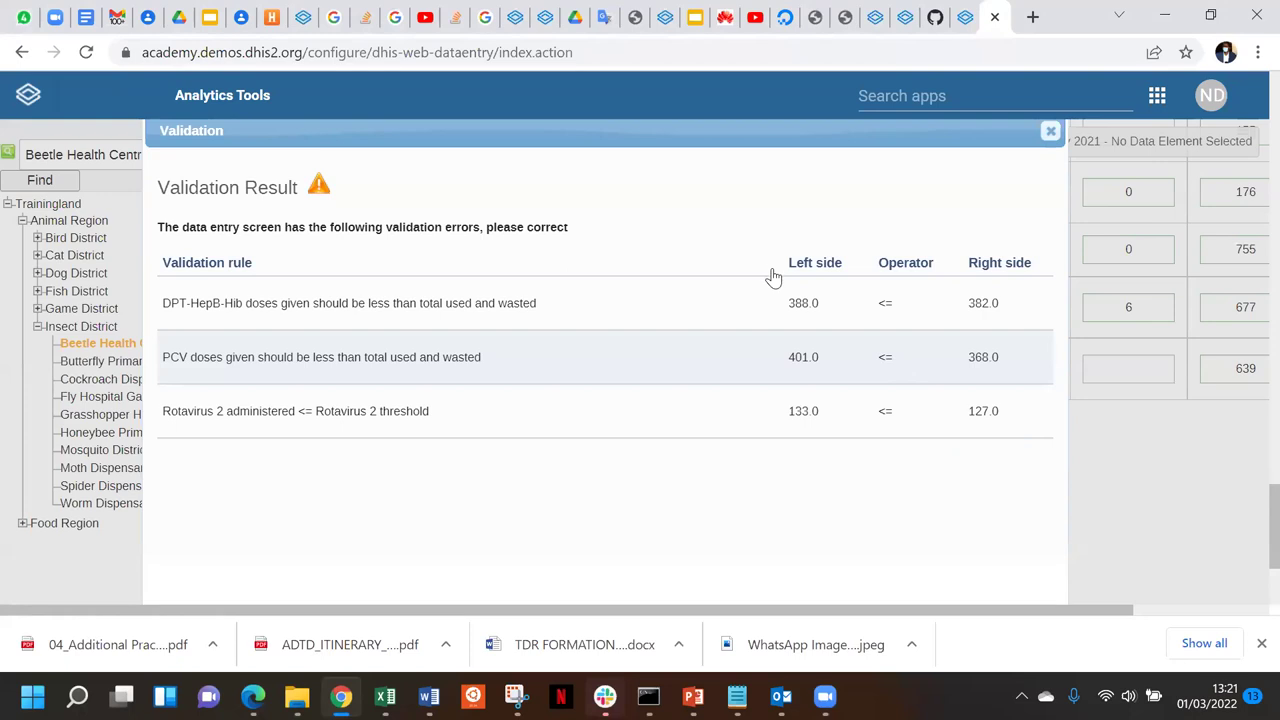
pyautogui.scroll(-1, 773, 277)
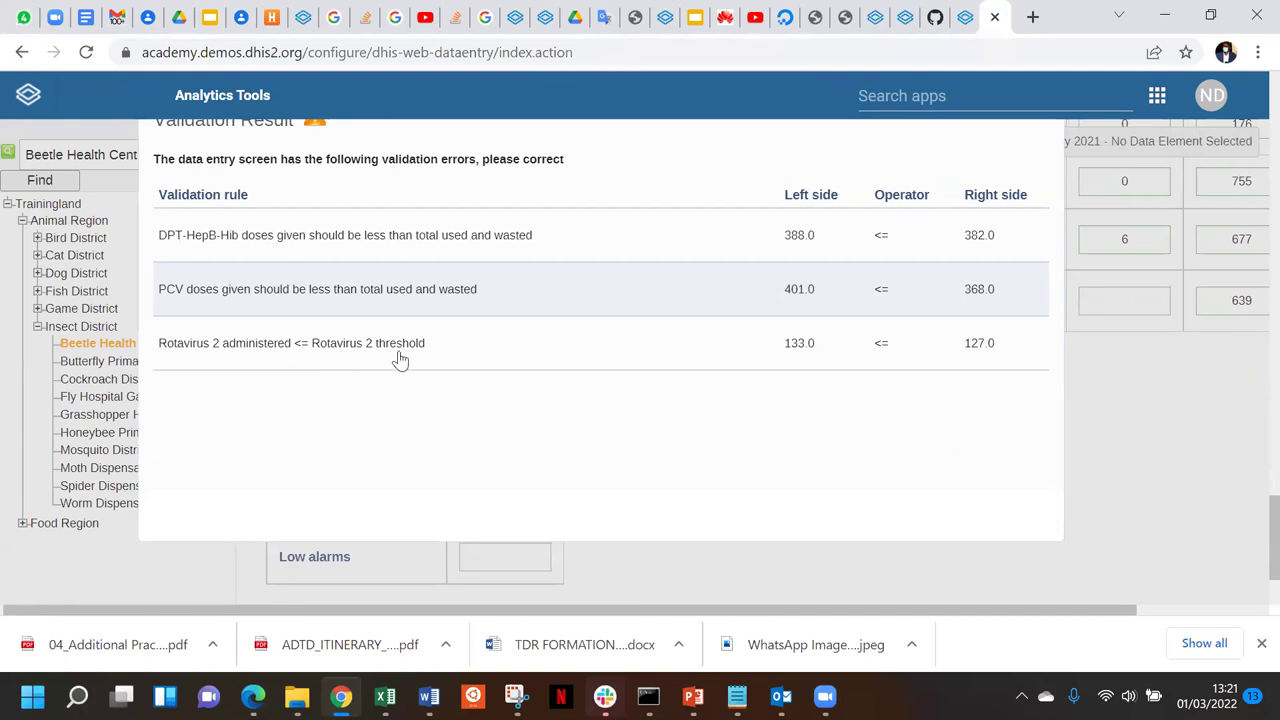
pyautogui.scroll(1, 806, 362)
pyautogui.scroll(1, 806, 362)
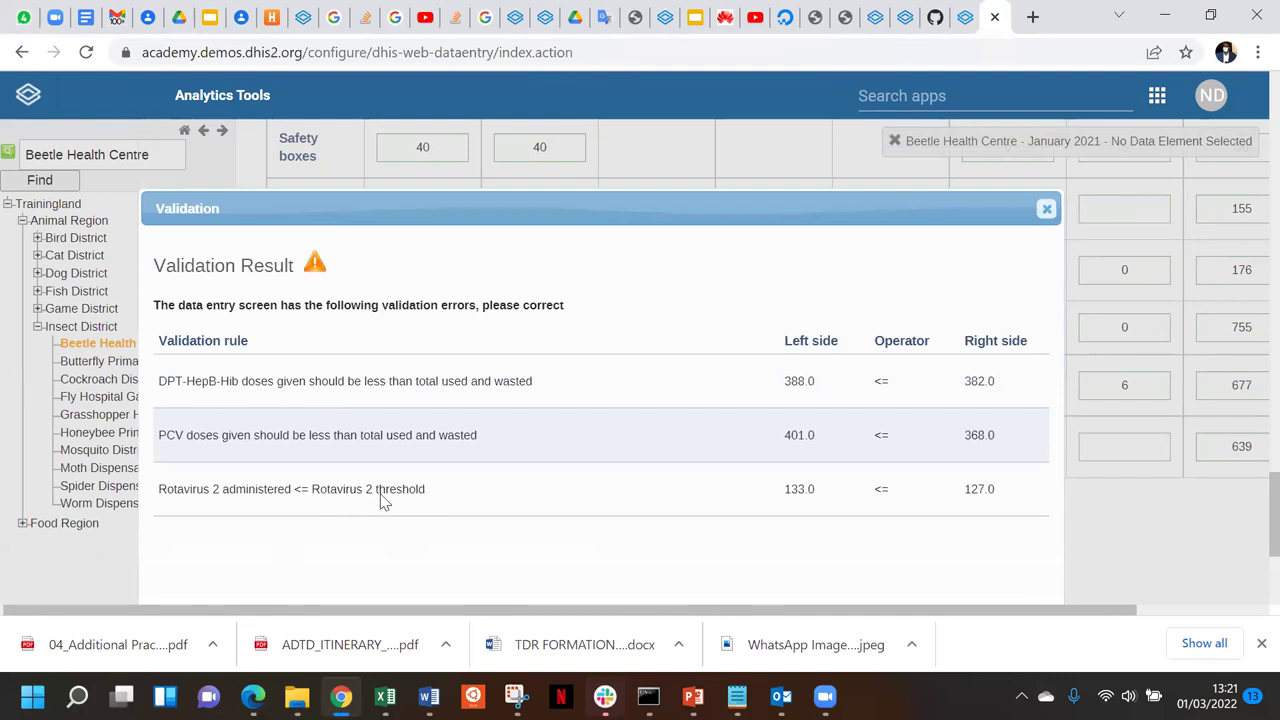
pyautogui.click(1046, 212)
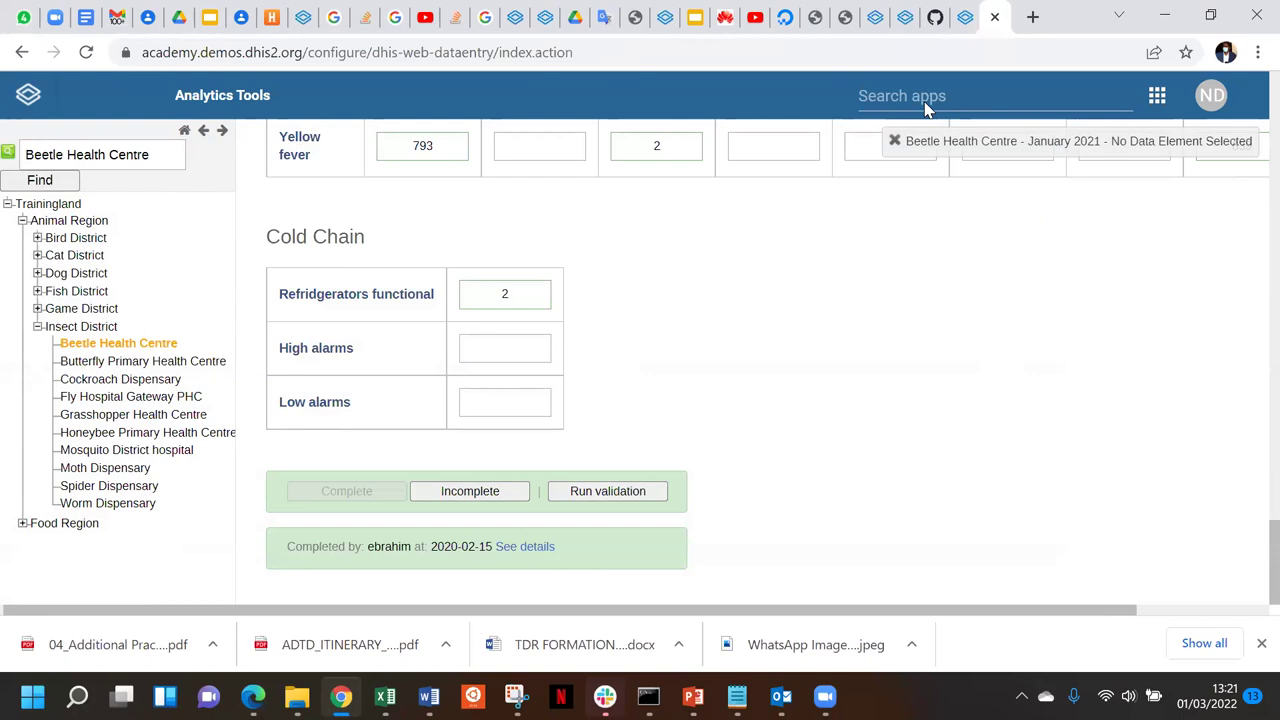
# Search the apps for "dat", switch to the Data Quality app and open Validation Rule Analysis
pyautogui.click(924, 103)
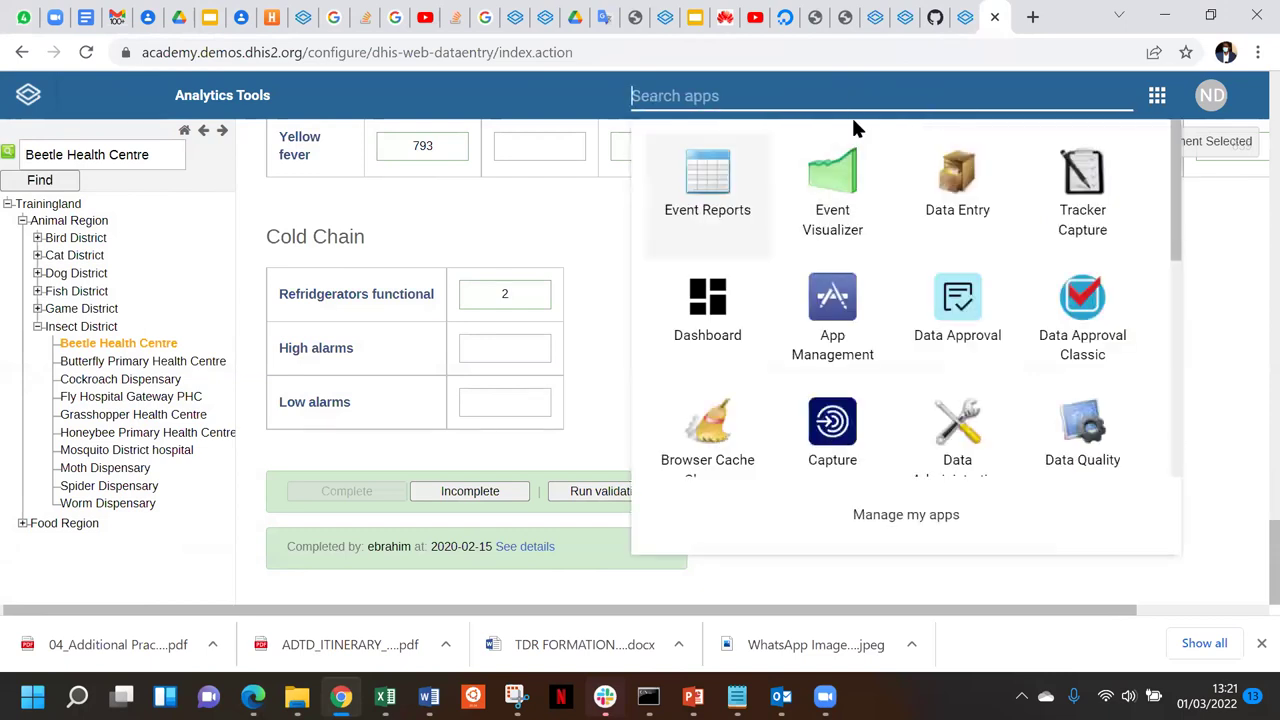
pyautogui.write('dq')
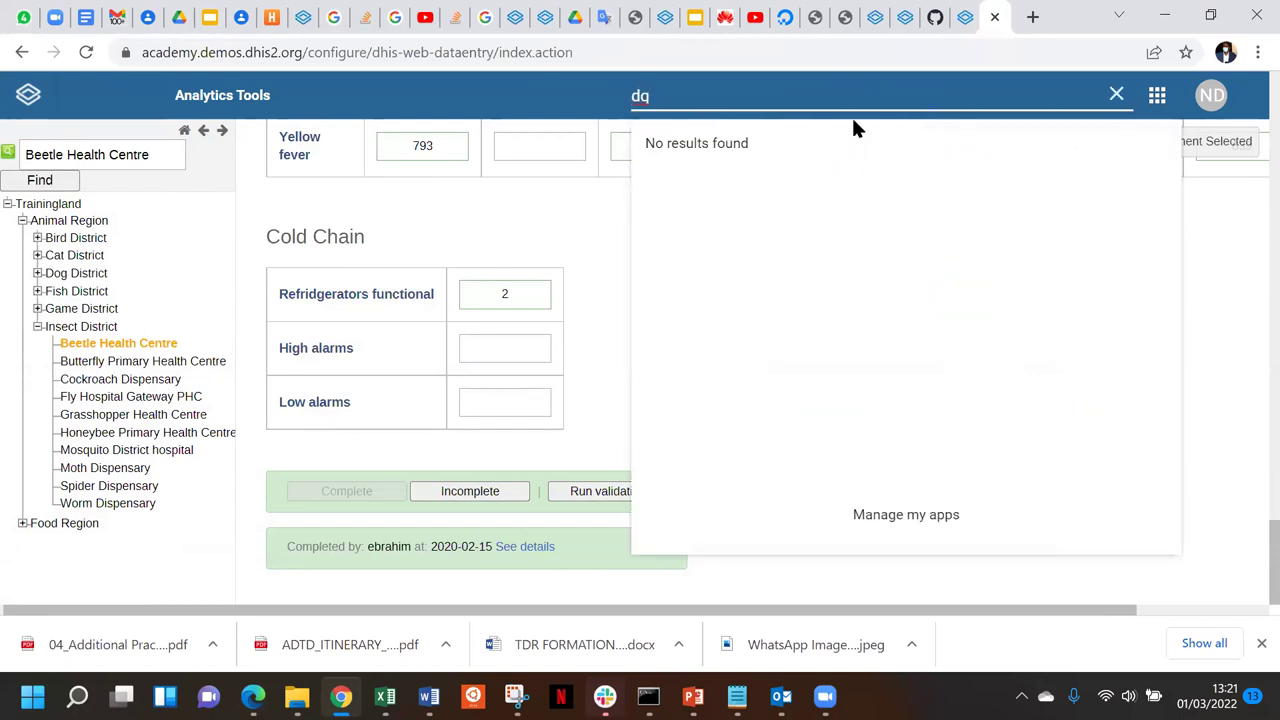
pyautogui.press('BackSpace')
pyautogui.write('at')
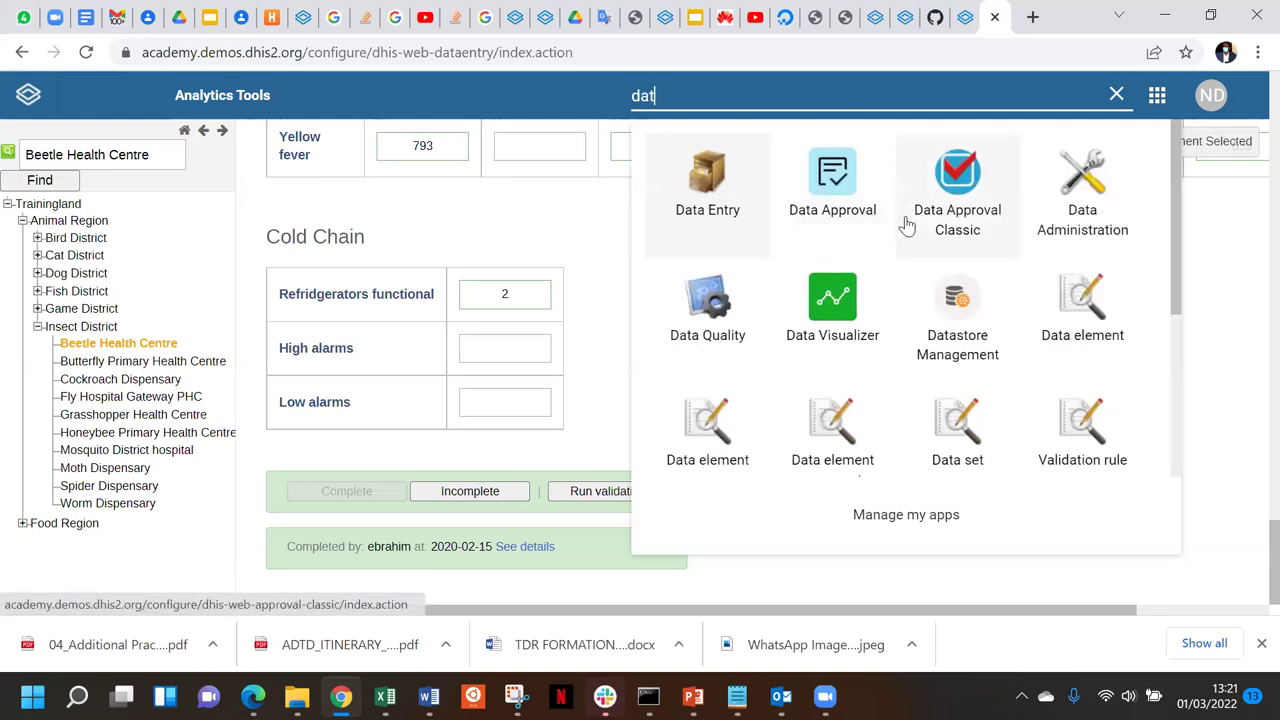
pyautogui.click(722, 316)
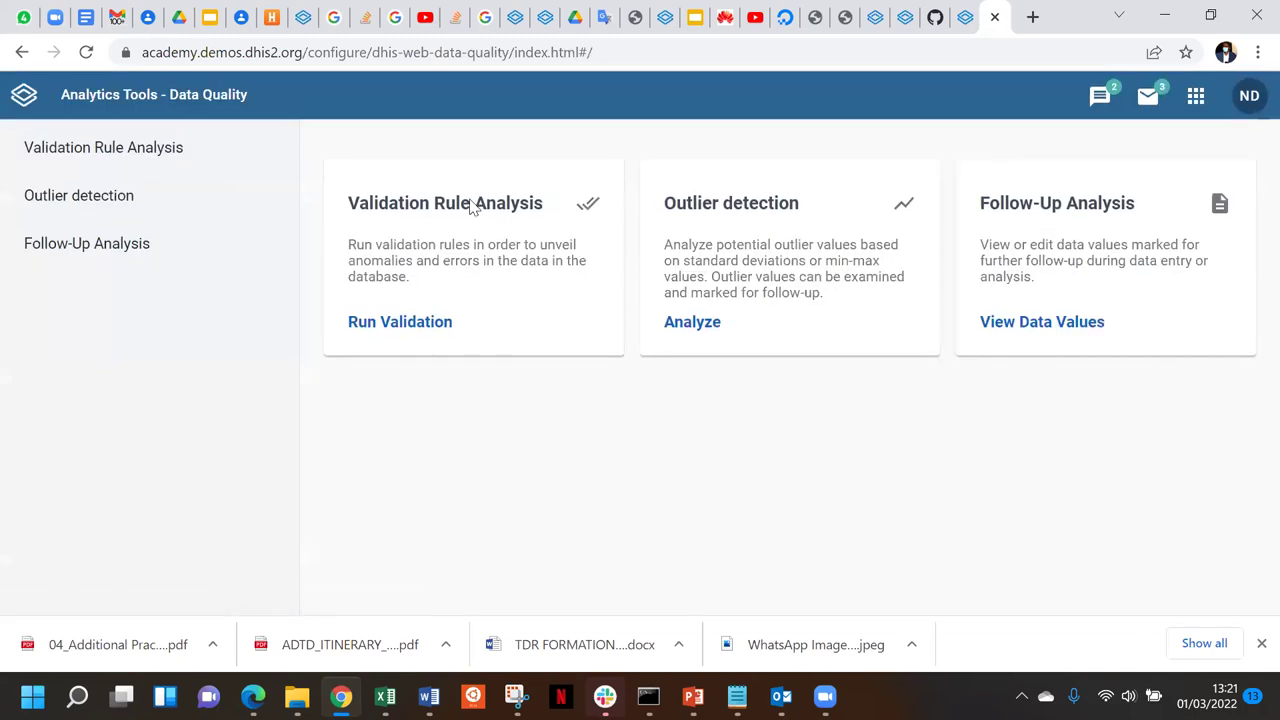
pyautogui.click(474, 206)
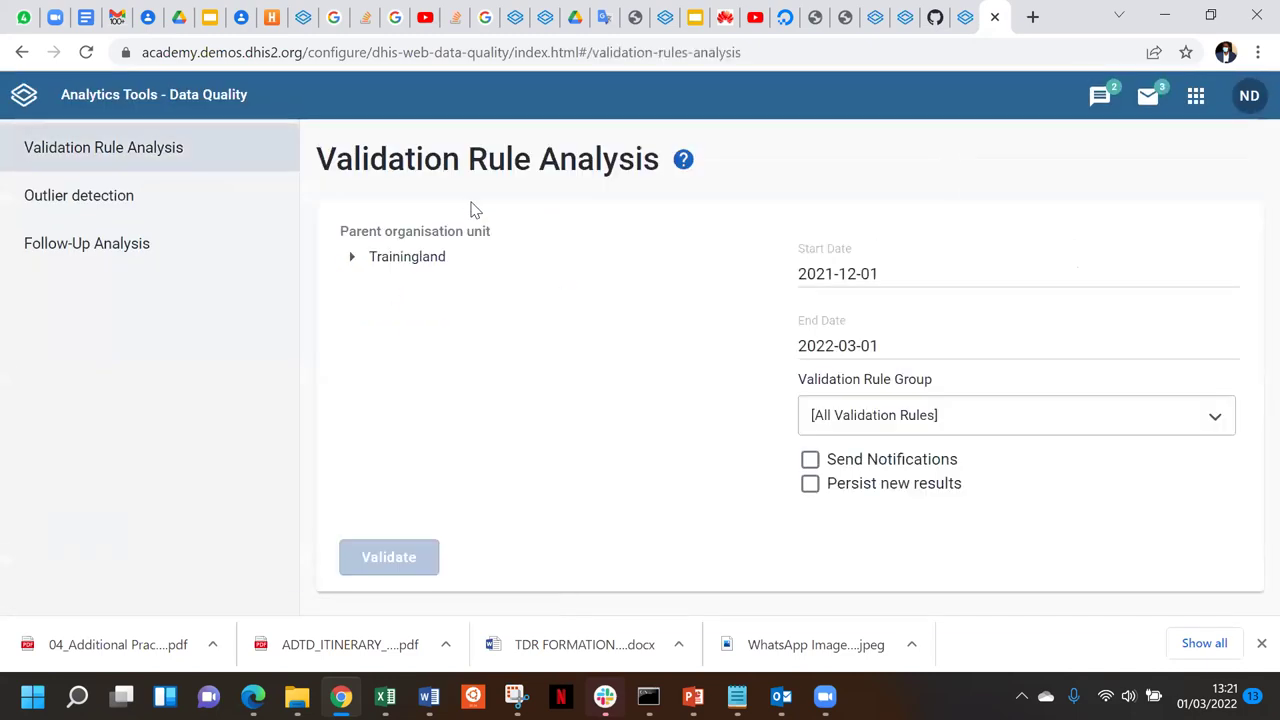
# Expand Trainingland and its Animal Region in the parent organisation unit tree of the validation rule analysis
pyautogui.click(352, 257)
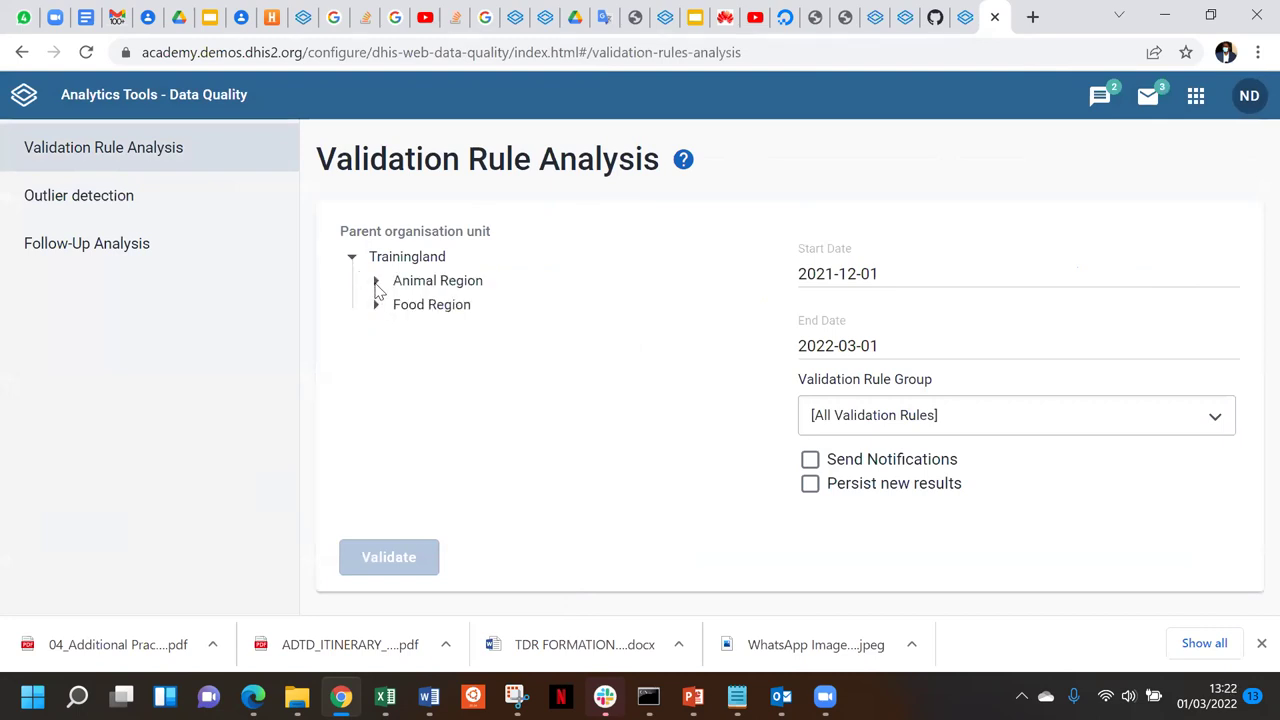
pyautogui.click(376, 282)
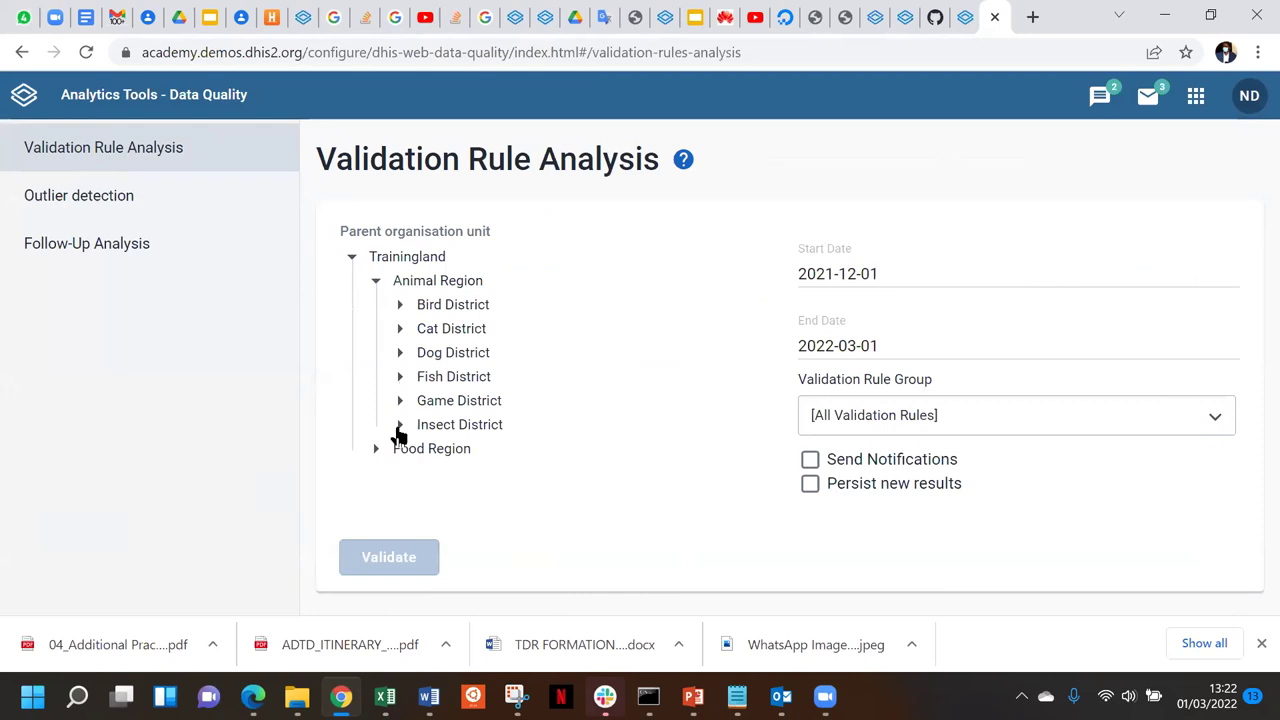
# Select Insect District in Animal Region as the parent organisation unit and set the start date to 2021-01-01
pyautogui.click(400, 427)
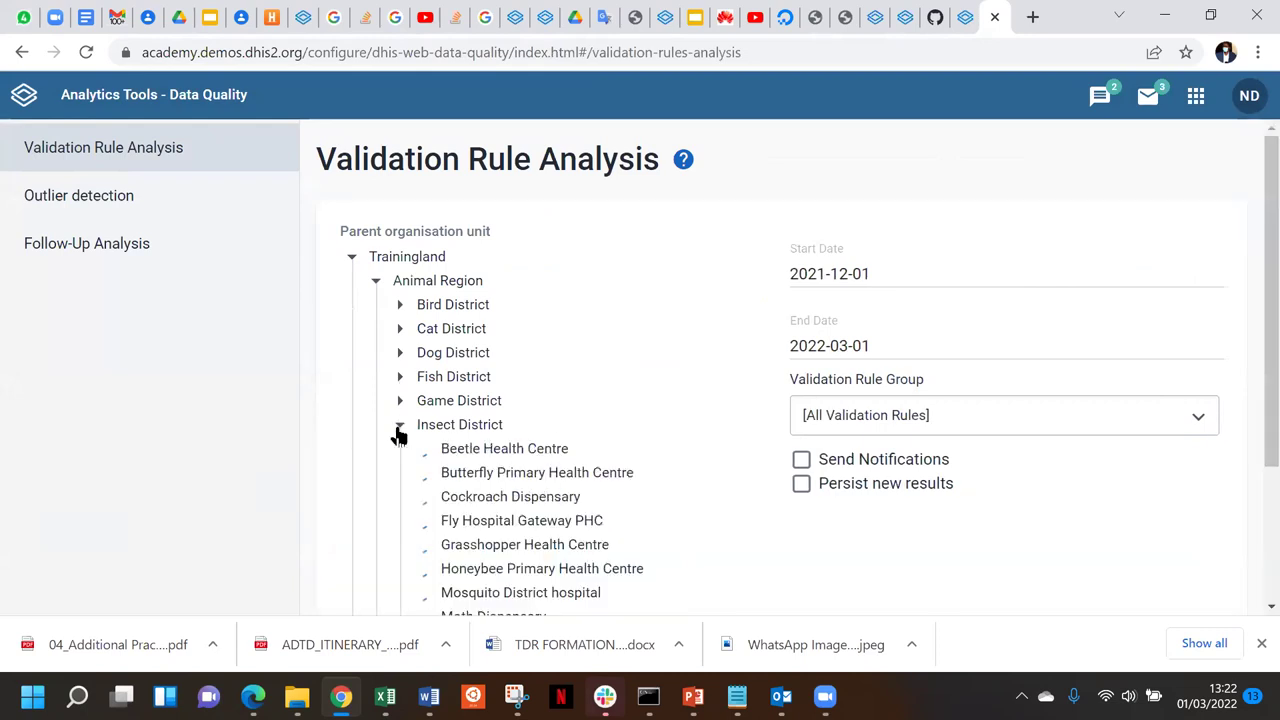
pyautogui.click(489, 436)
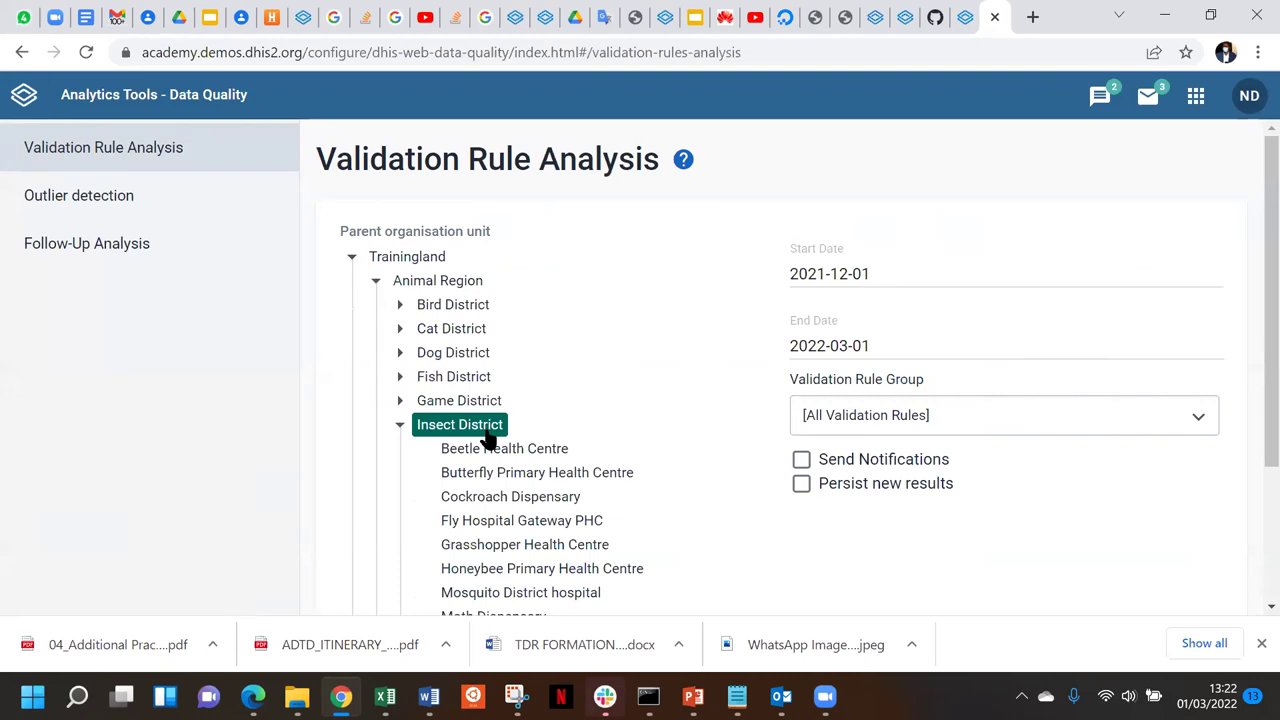
pyautogui.click(896, 280)
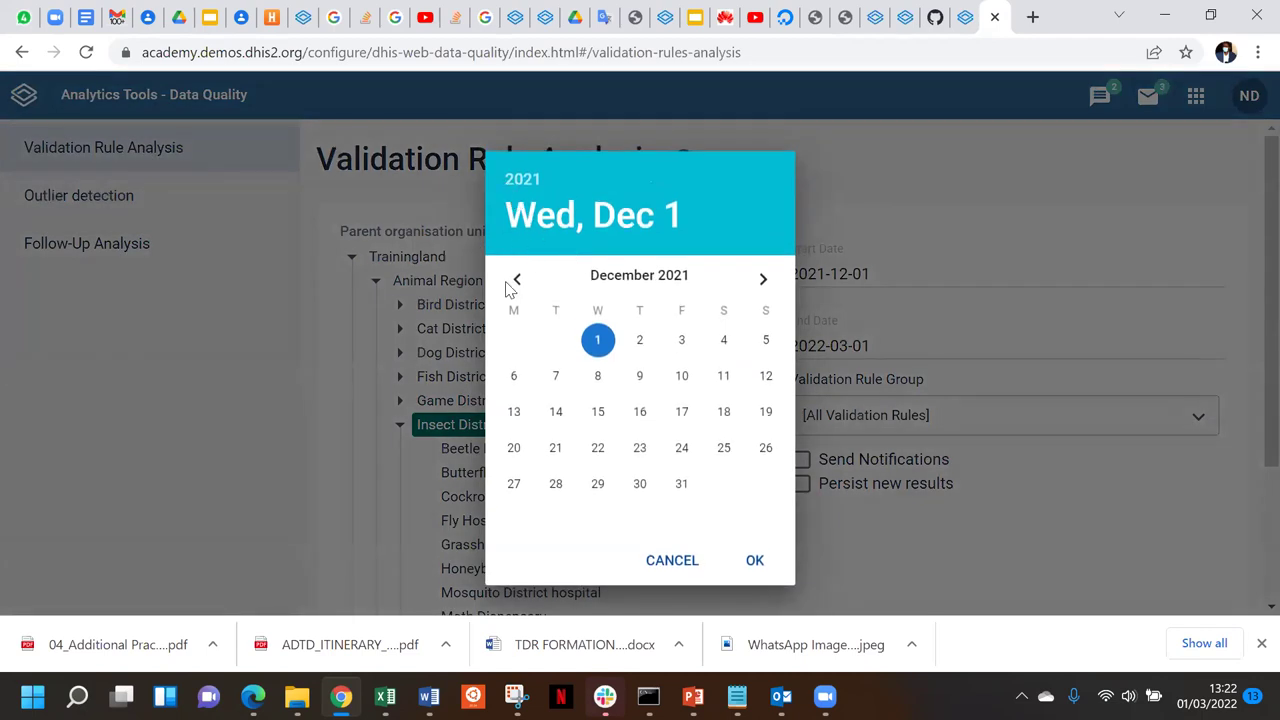
pyautogui.click(517, 281)
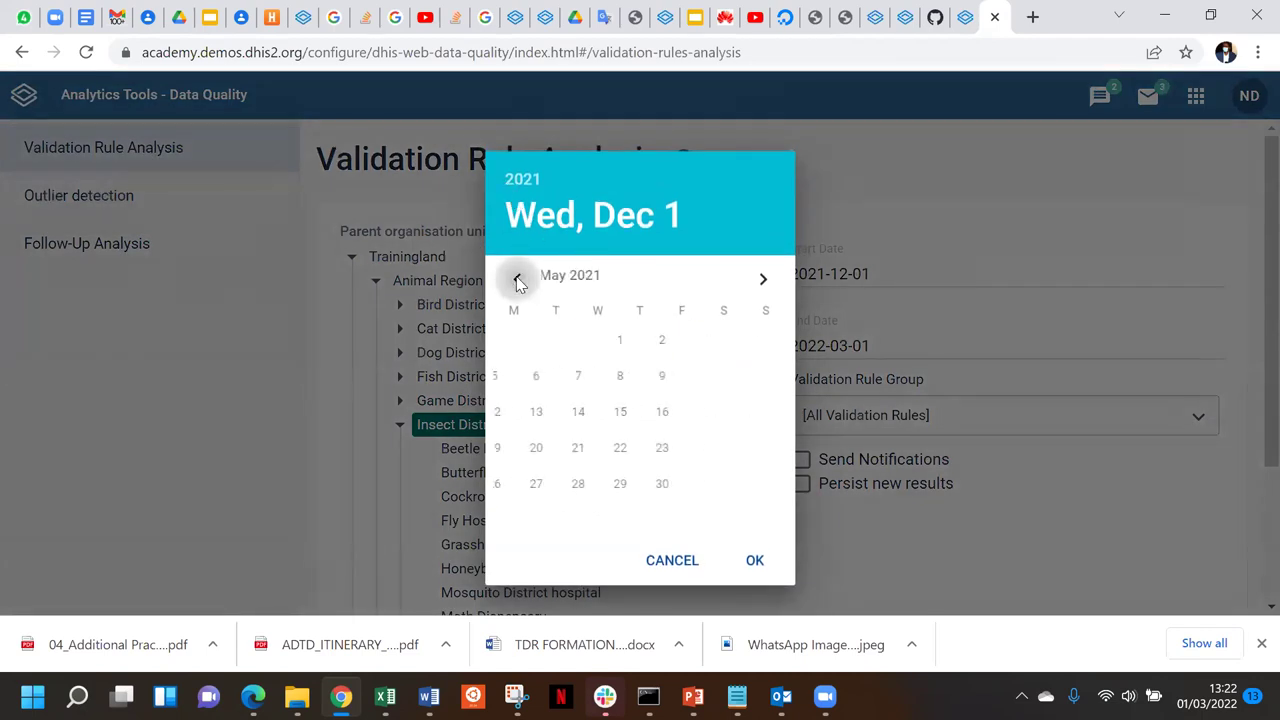
pyautogui.click(517, 281)
pyautogui.click(517, 281)
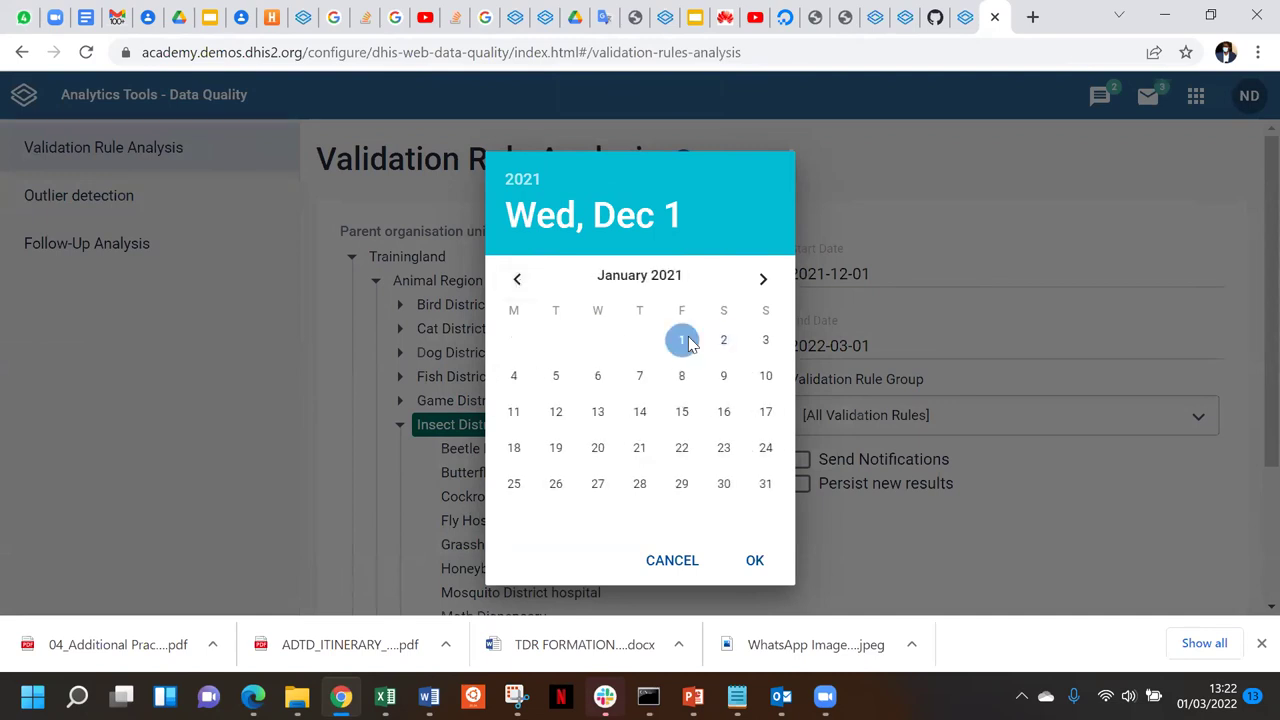
pyautogui.click(684, 341)
pyautogui.click(754, 560)
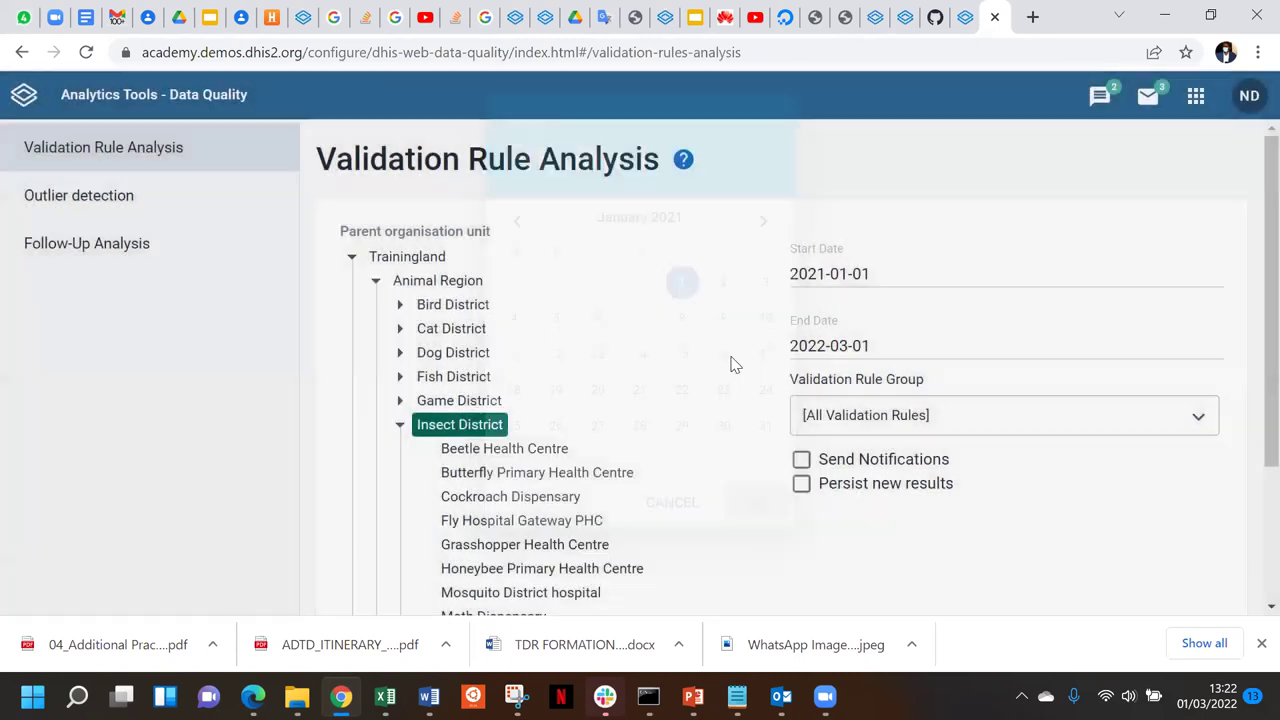
# Run the validation with all validation rules and reduce the page zoom to 80% on the results
pyautogui.scroll(-2, 730, 358)
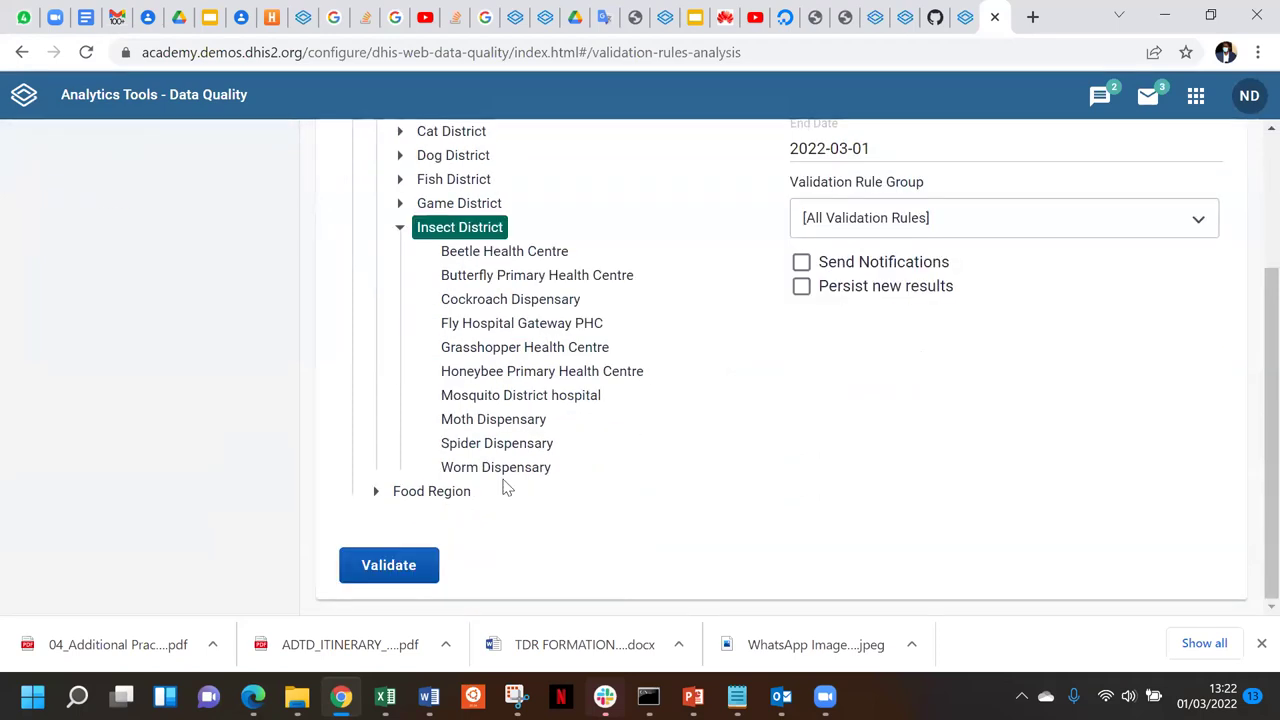
pyautogui.click(385, 566)
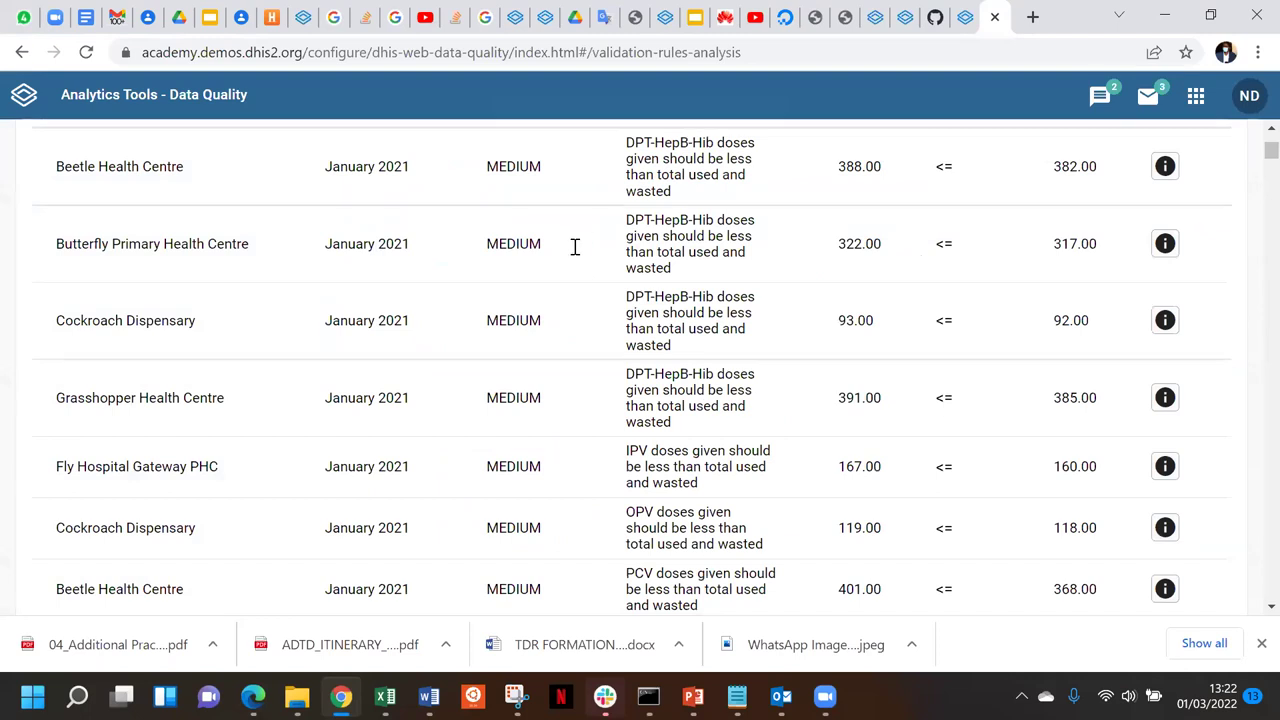
pyautogui.scroll(2, 568, 246)
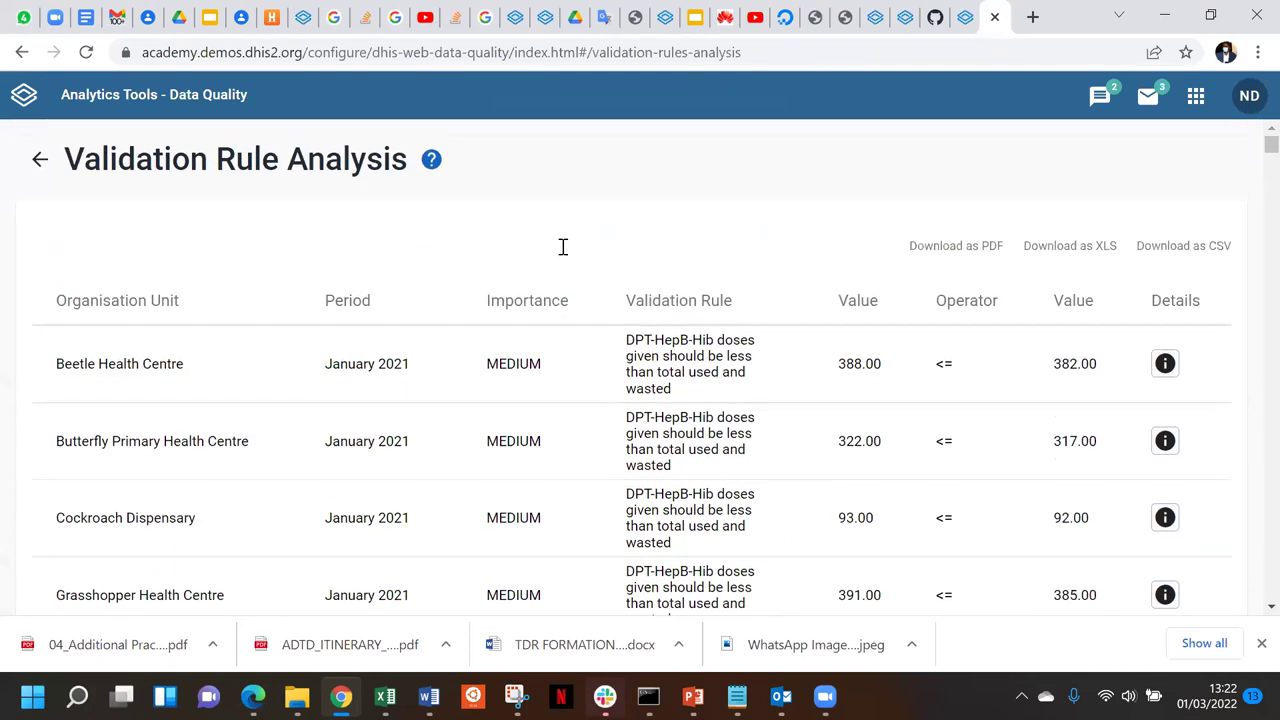
pyautogui.scroll(-1, 543, 240)
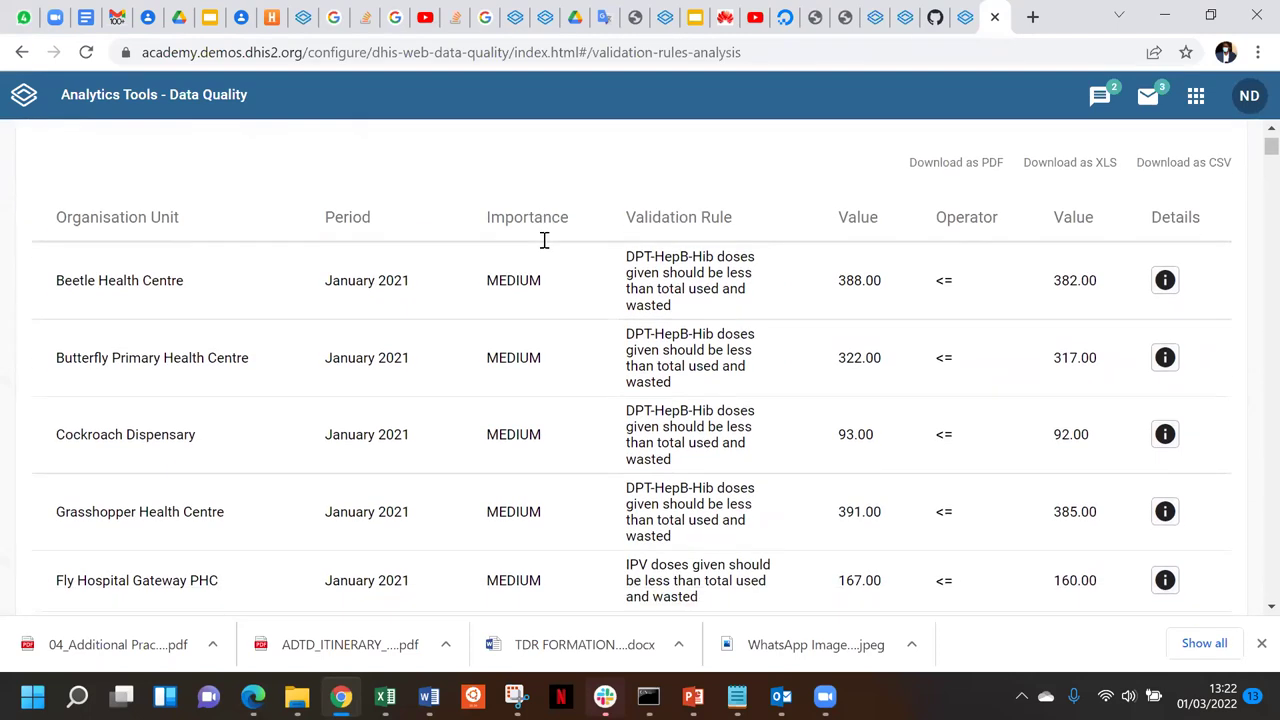
pyautogui.scroll(-3, 544, 240)
pyautogui.scroll(-6, 544, 240)
pyautogui.scroll(6, 544, 240)
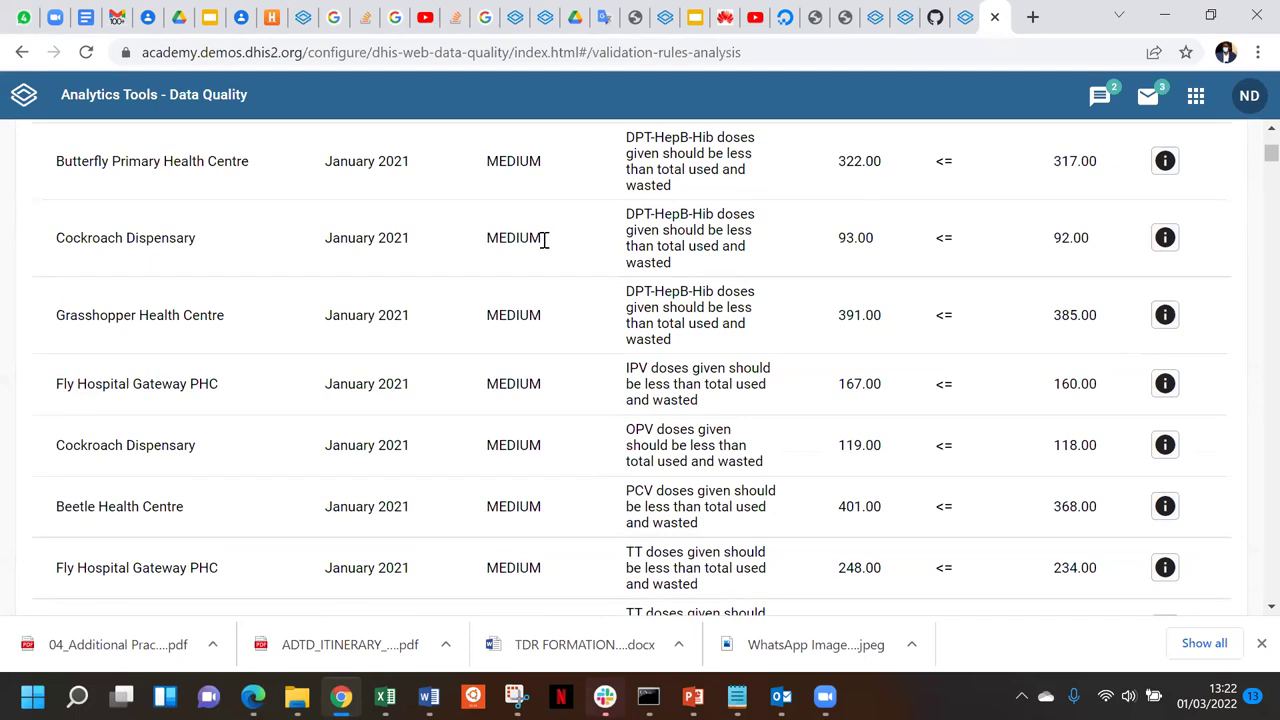
pyautogui.hotkey('ctrl', '-')
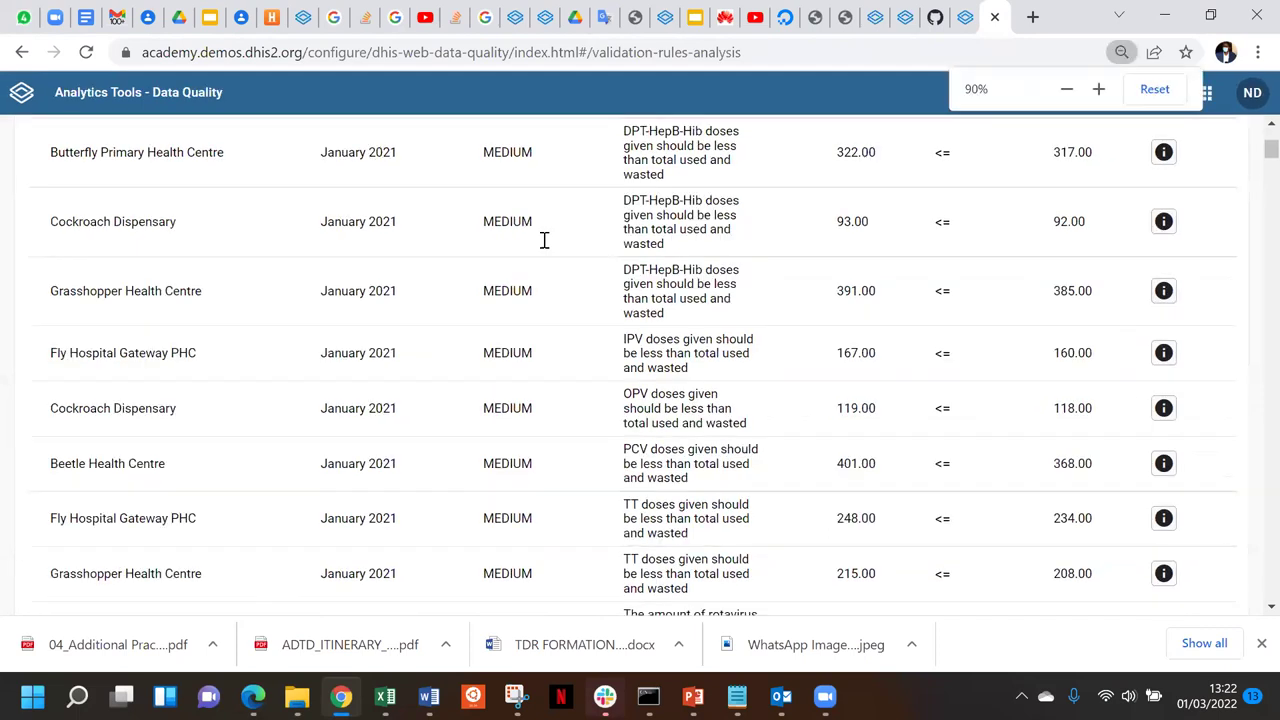
pyautogui.hotkey('ctrl', '-')
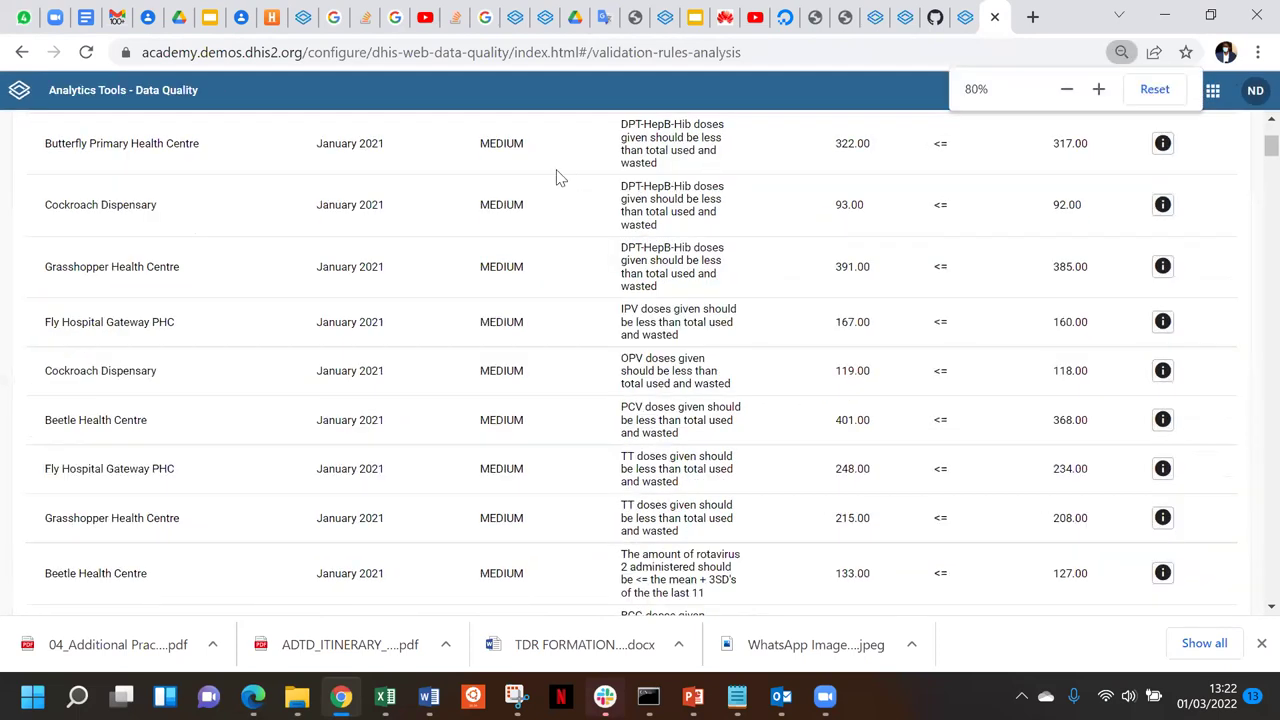
# Examine the rule violations listed for the Insect District facilities from January to May 2021, comparing the values on both sides
pyautogui.scroll(2, 560, 178)
pyautogui.scroll(-1, 560, 178)
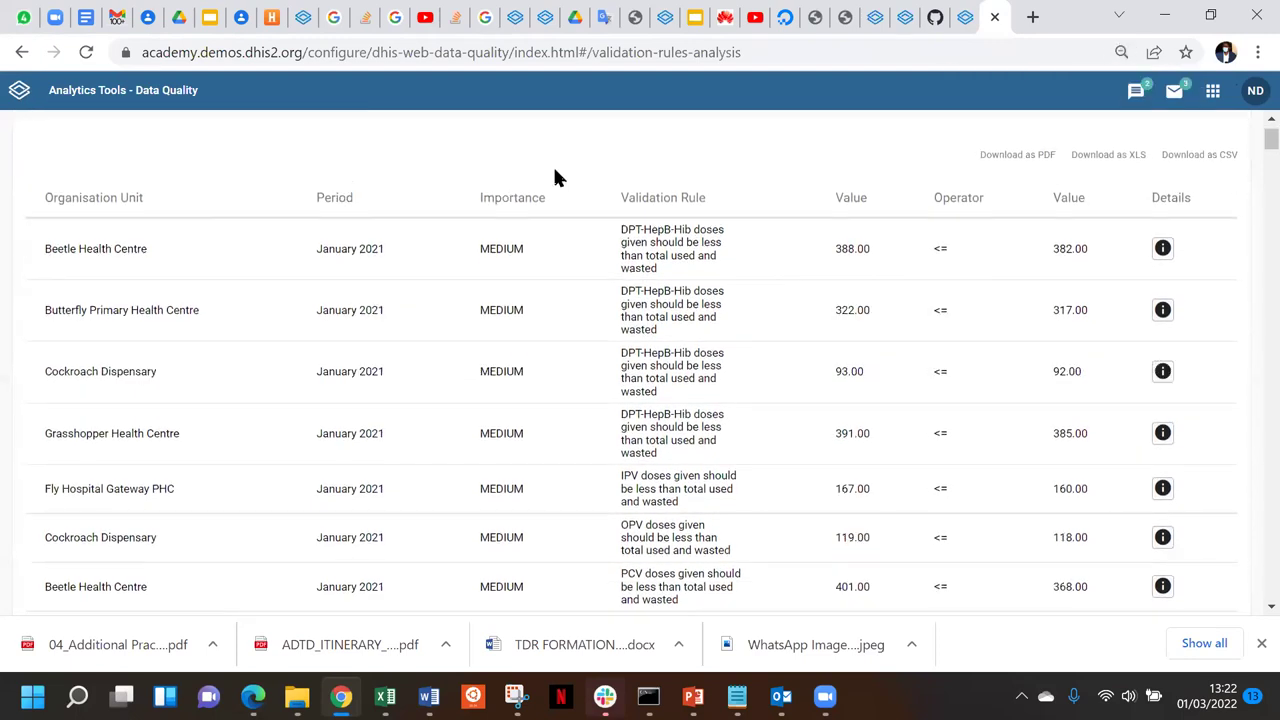
pyautogui.scroll(-1, 557, 177)
pyautogui.scroll(-1, 1068, 288)
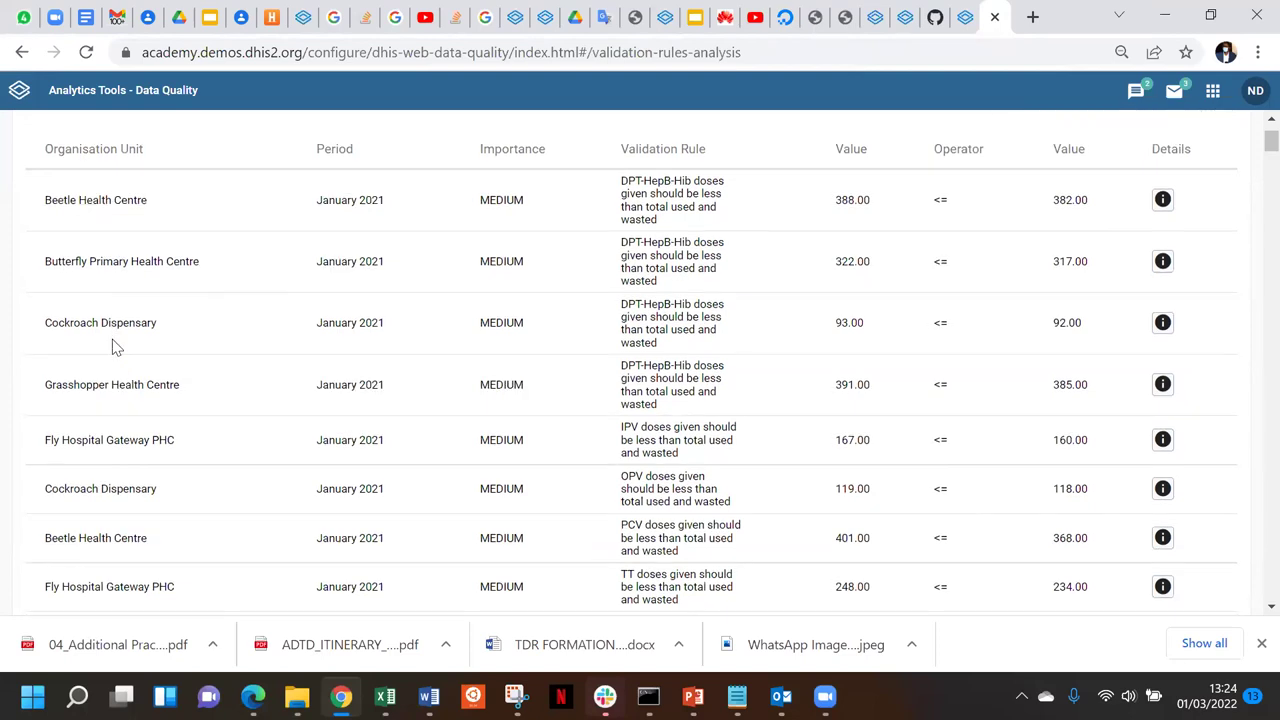
pyautogui.scroll(-1, 112, 341)
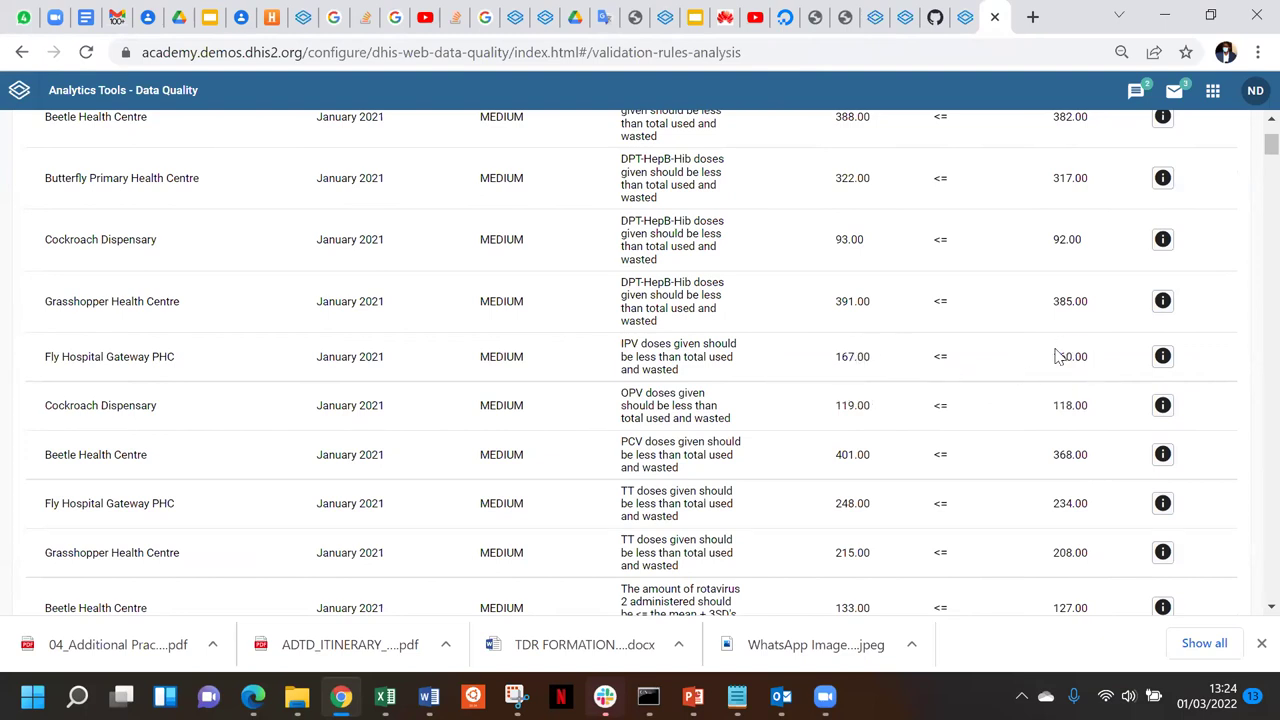
pyautogui.scroll(-8, 1057, 356)
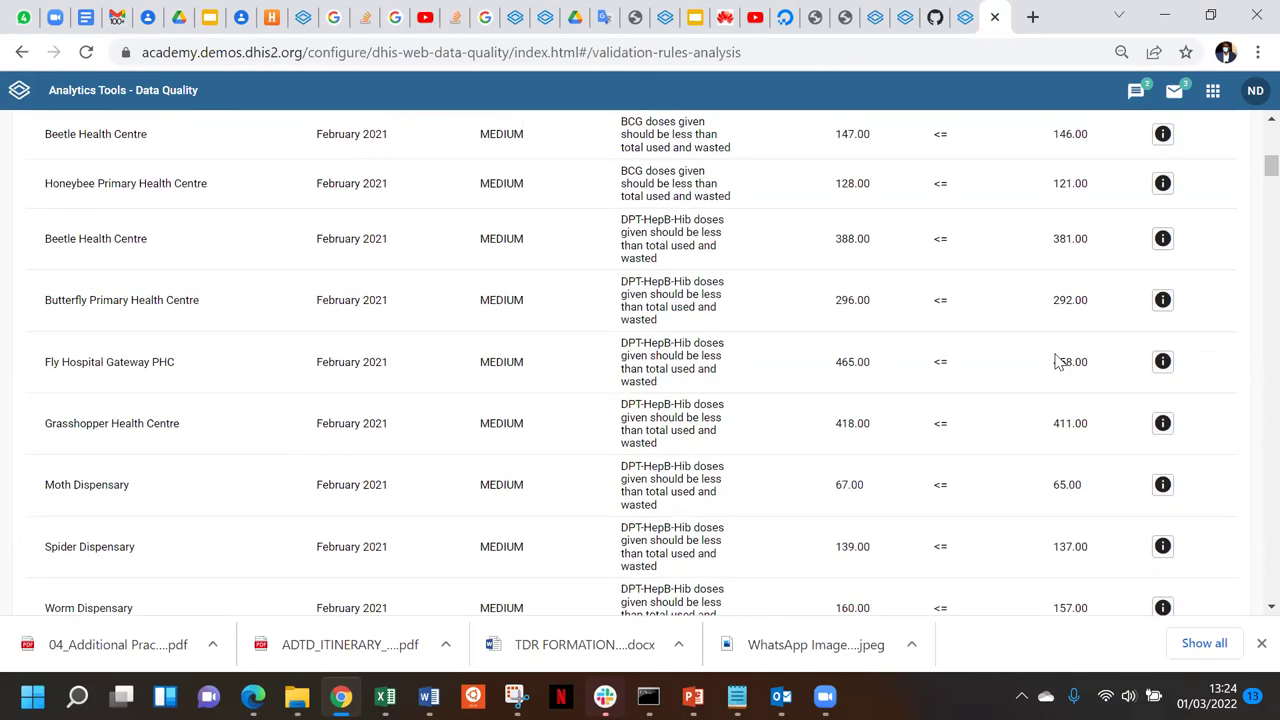
pyautogui.scroll(-2, 1057, 361)
pyautogui.scroll(8, 1057, 361)
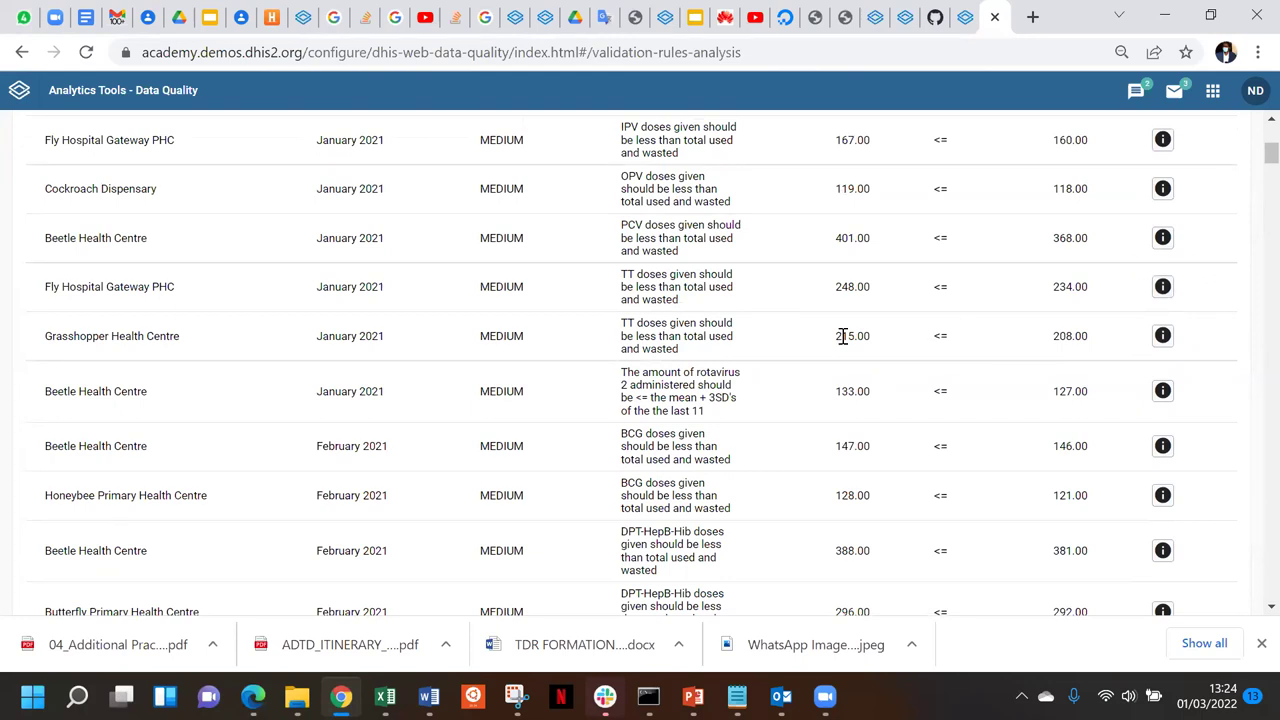
pyautogui.scroll(-13, 843, 340)
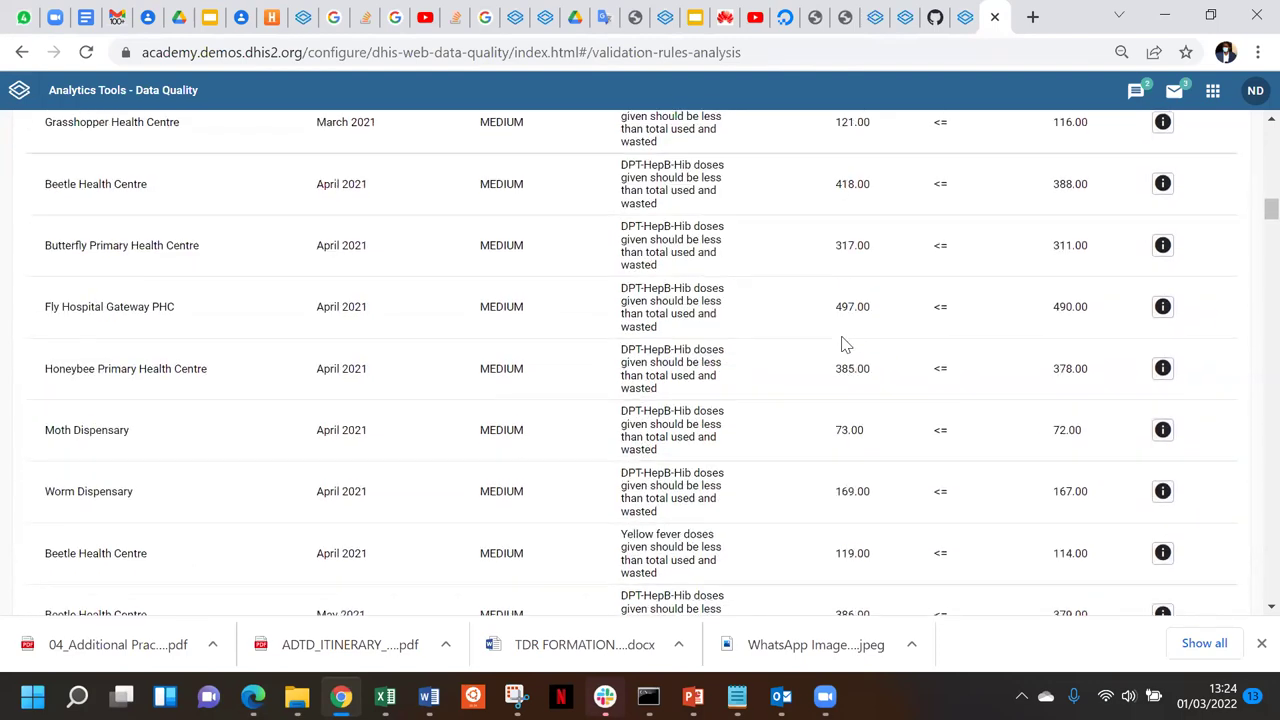
pyautogui.scroll(-4, 843, 345)
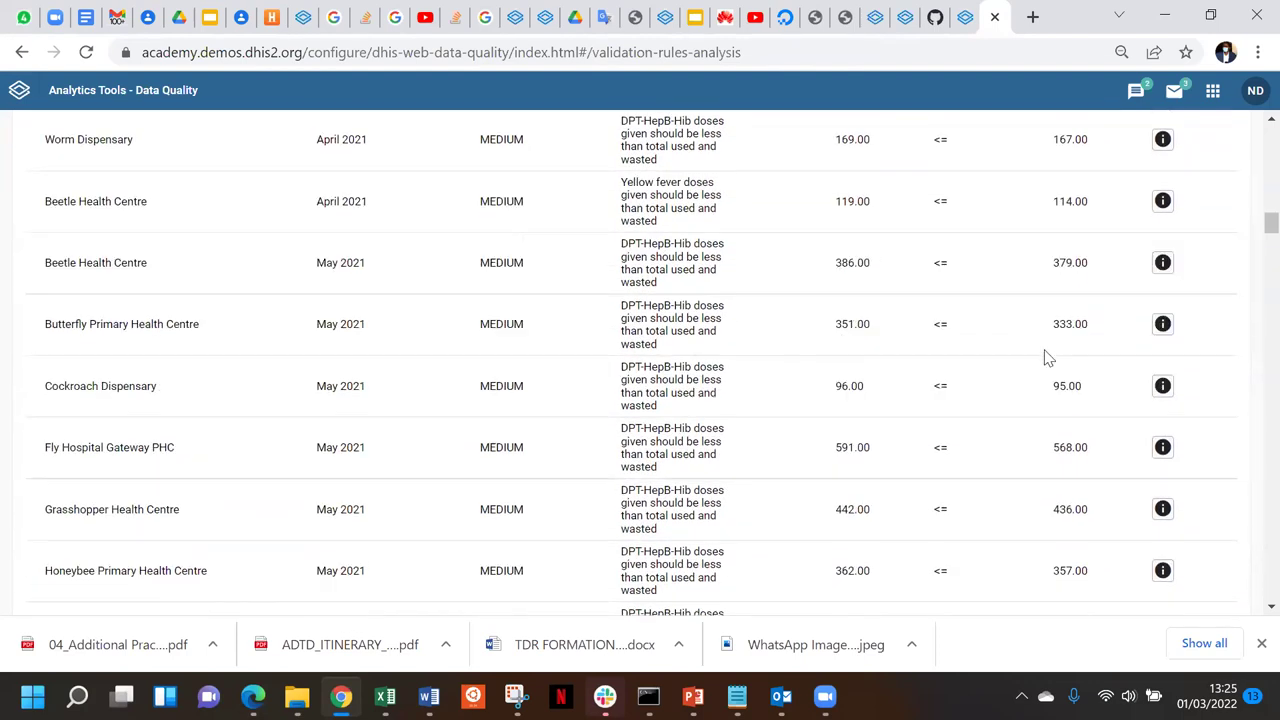
# Review the validation details of Butterfly Primary Health Centre's May 2021 DPT-HepB-Hib violation, including its source data elements, and close them
pyautogui.click(1158, 330)
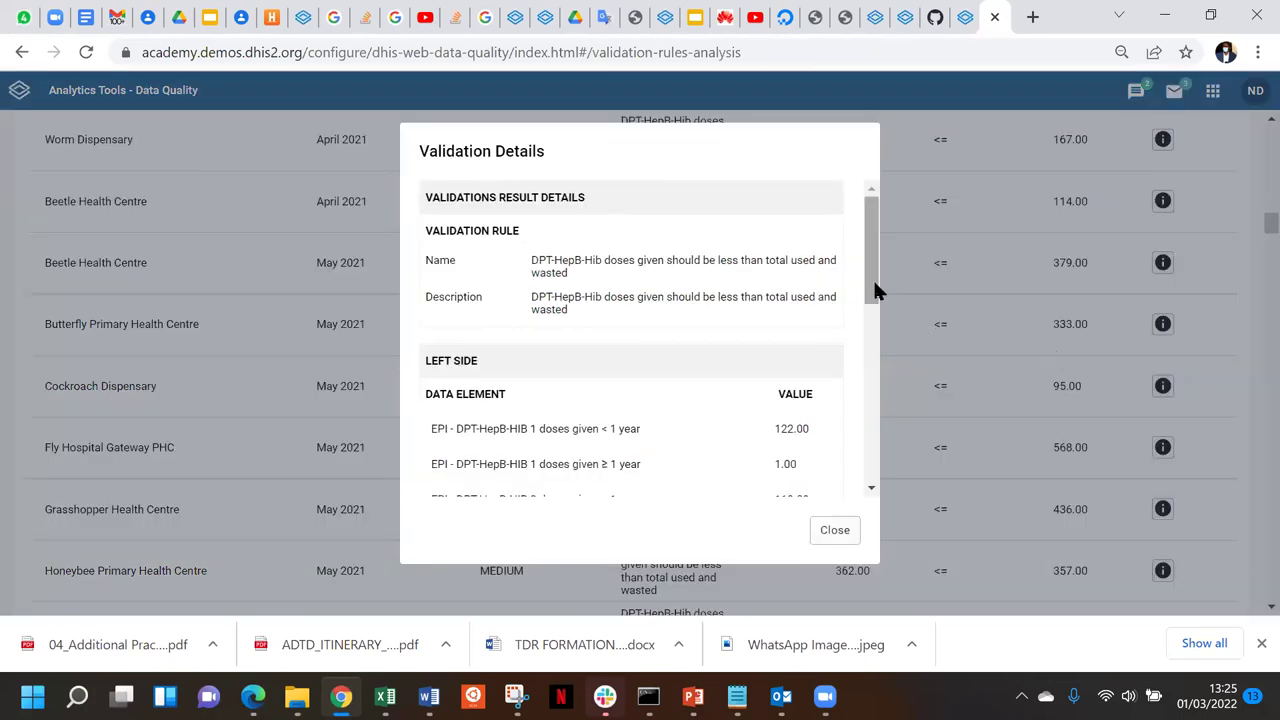
pyautogui.moveTo(873, 277); pyautogui.dragTo(881, 478)
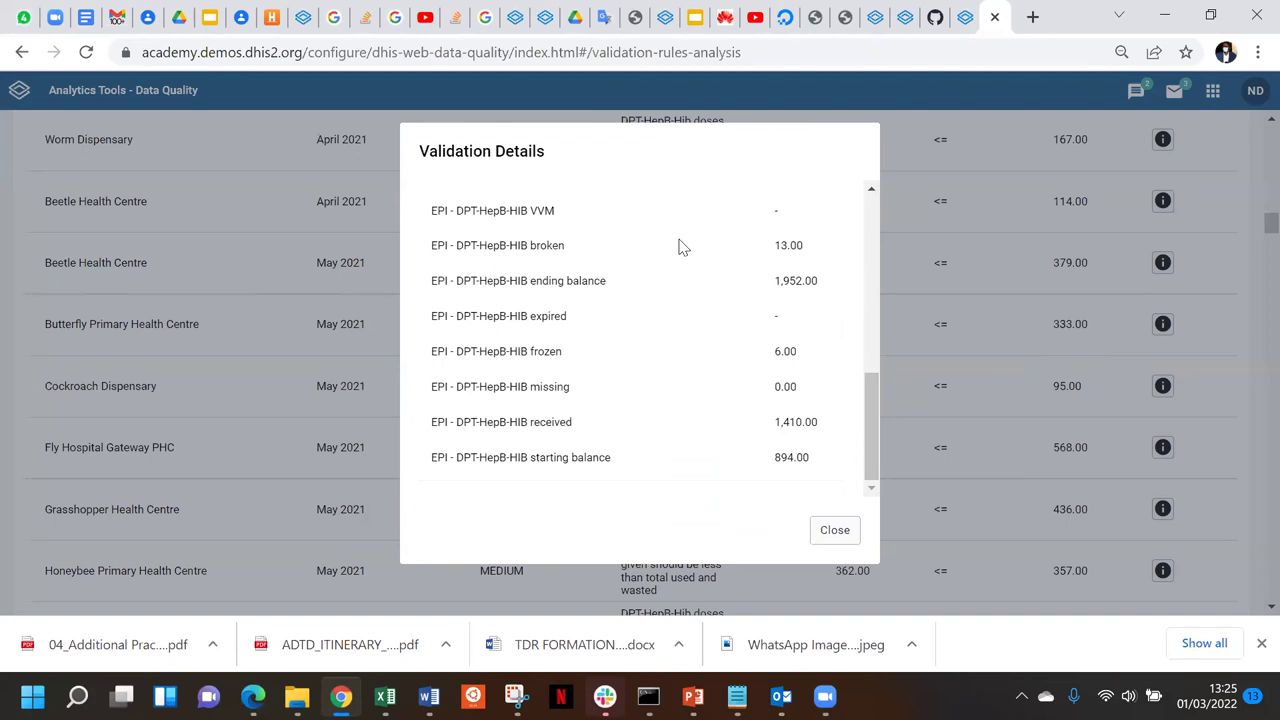
pyautogui.moveTo(877, 466); pyautogui.dragTo(886, 306)
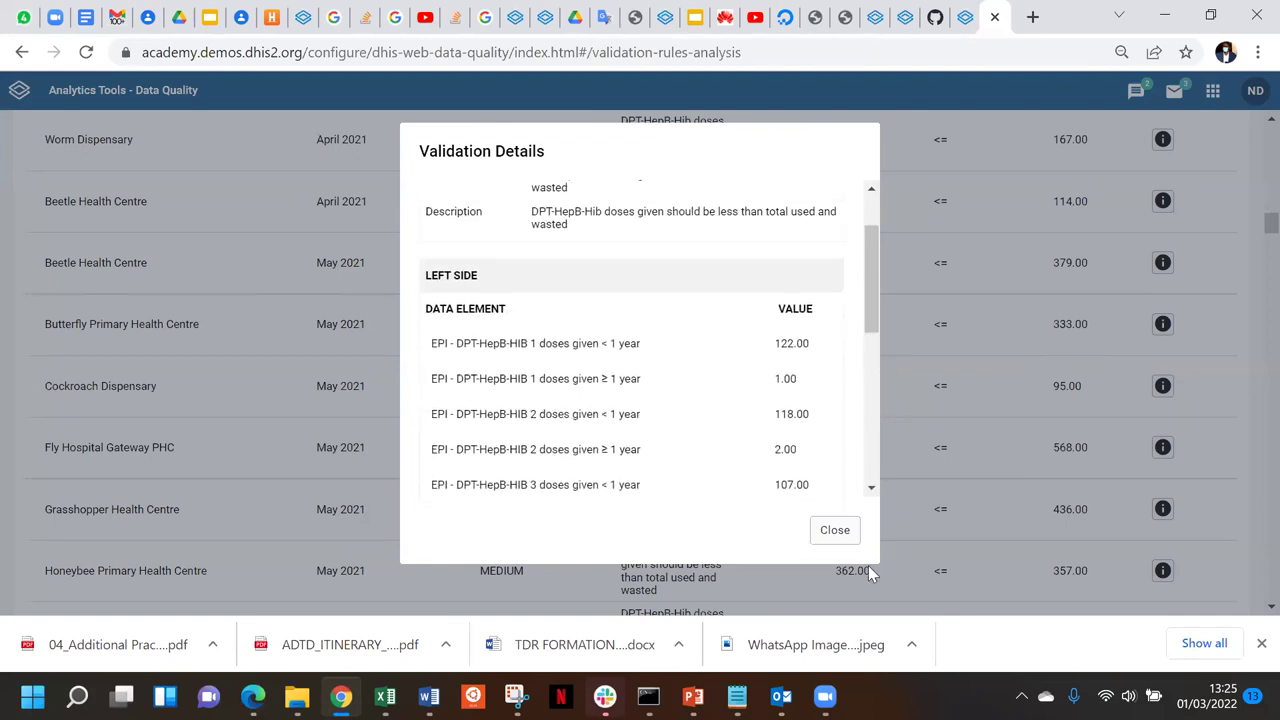
pyautogui.click(843, 537)
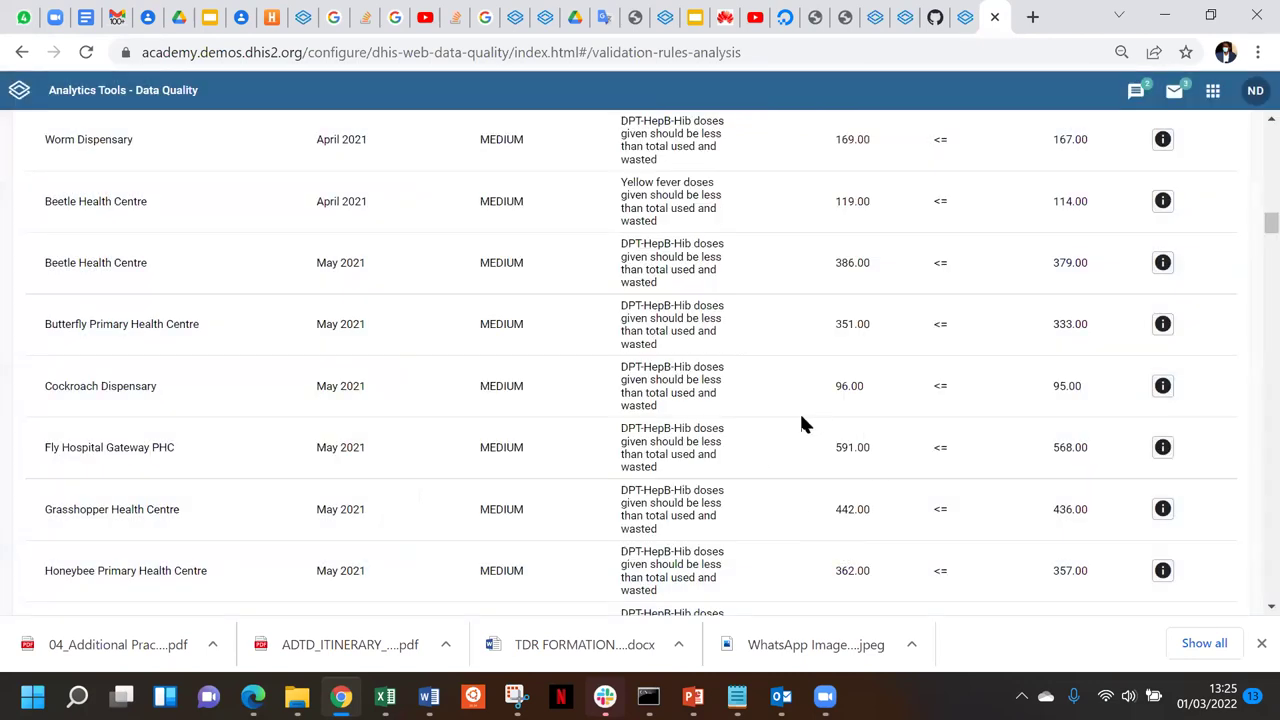
# Switch to the open PDF of the Learner's Guide to Reviewing Validation Rules
pyautogui.click(935, 18)
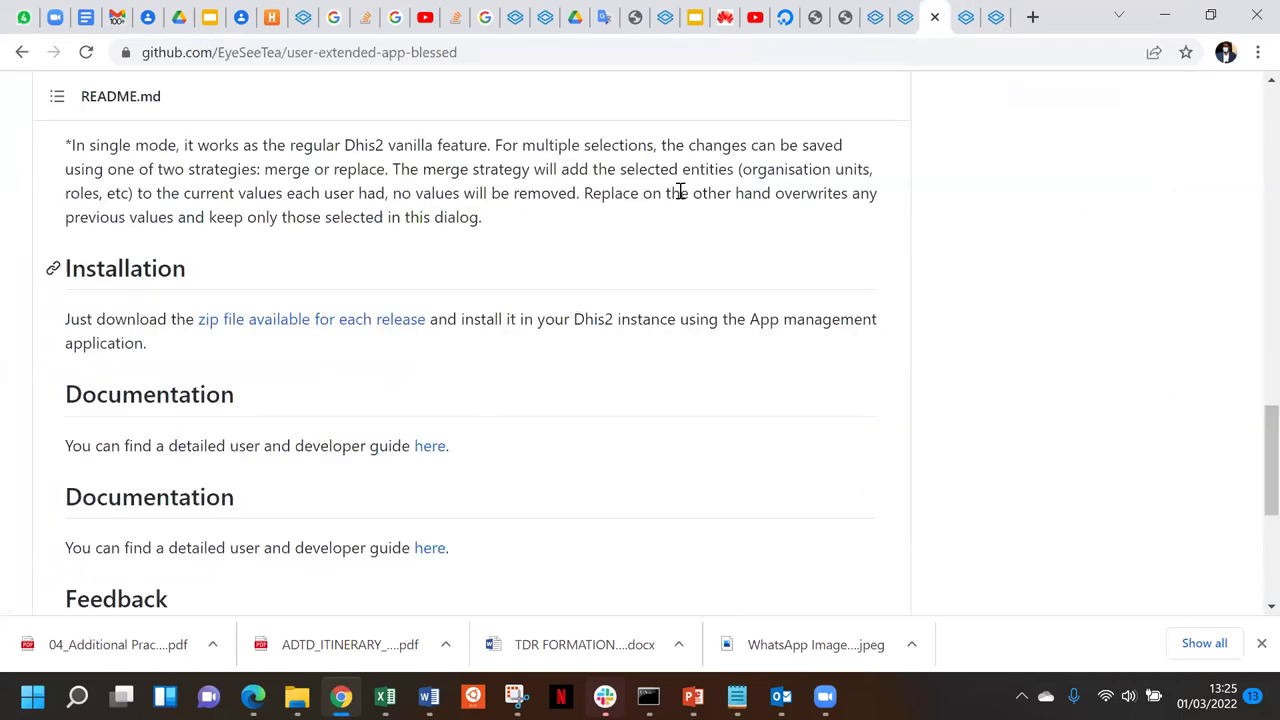
pyautogui.click(905, 18)
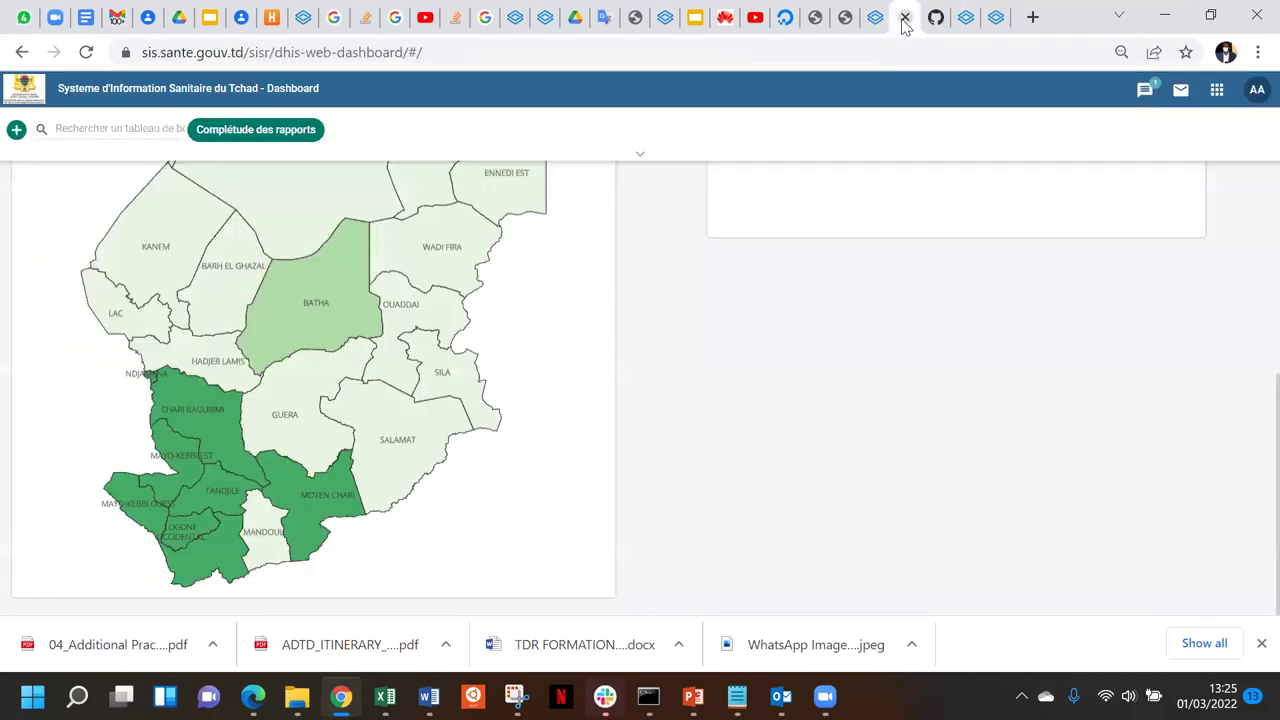
pyautogui.click(835, 17)
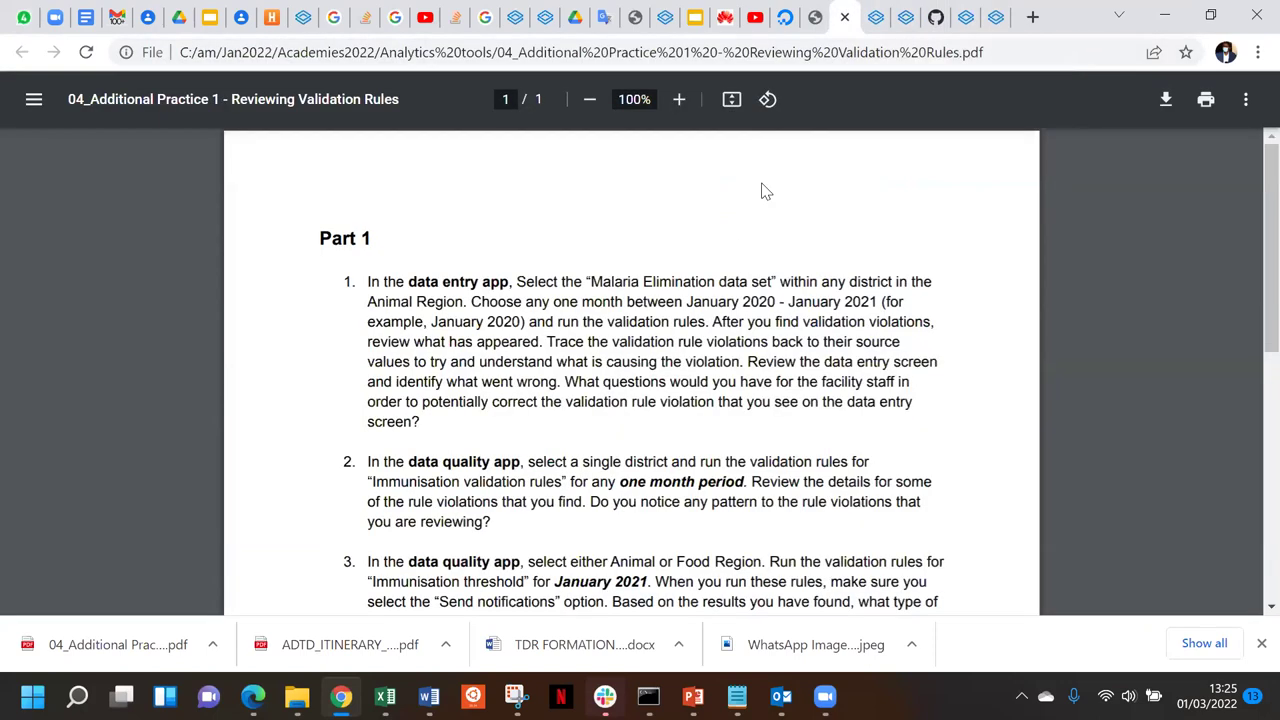
pyautogui.click(815, 17)
# Read the Activity 5 instructions for running the "Immunisation thresholds" validation rules in the learner's guide
pyautogui.scroll(-3, 675, 388)
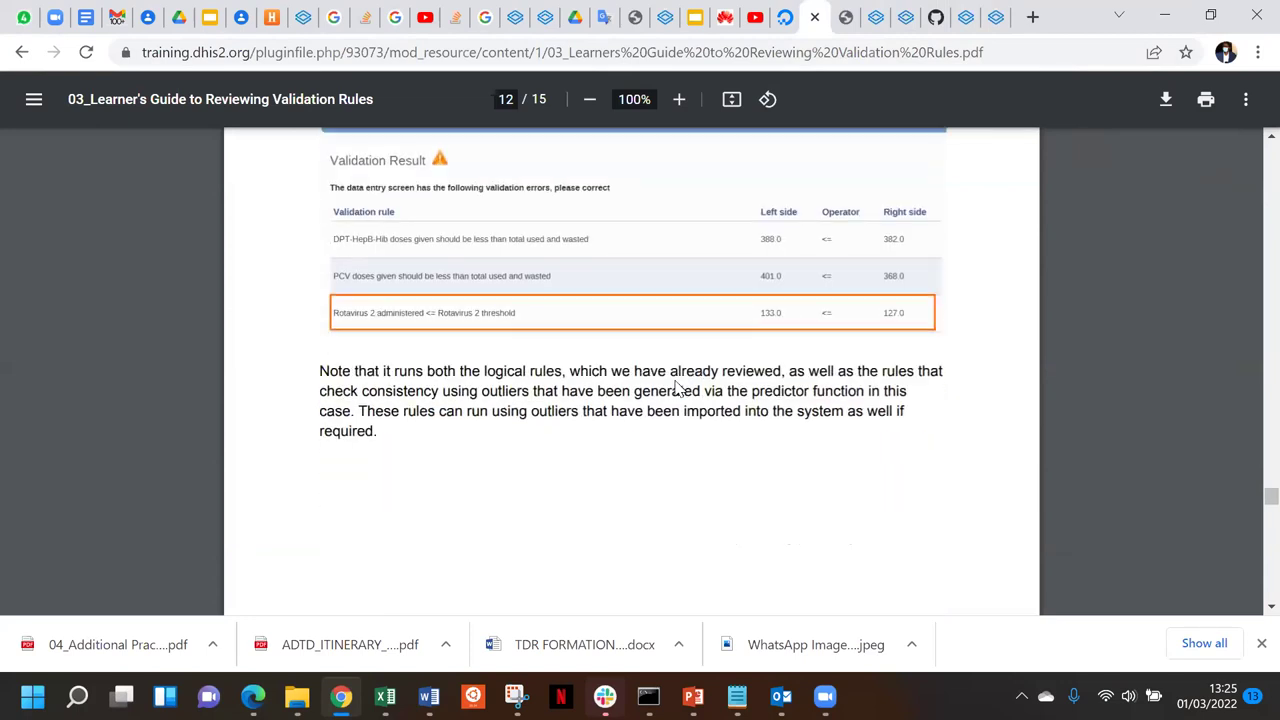
pyautogui.scroll(-4, 675, 388)
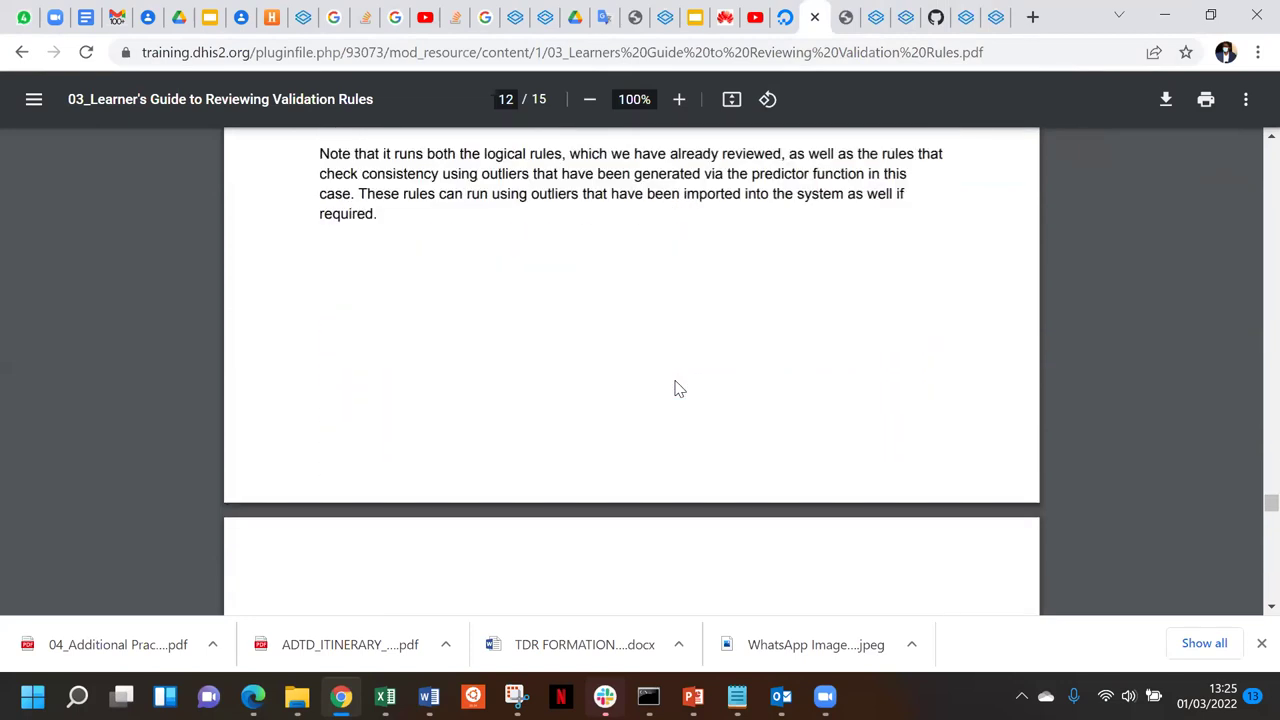
pyautogui.scroll(-1, 675, 388)
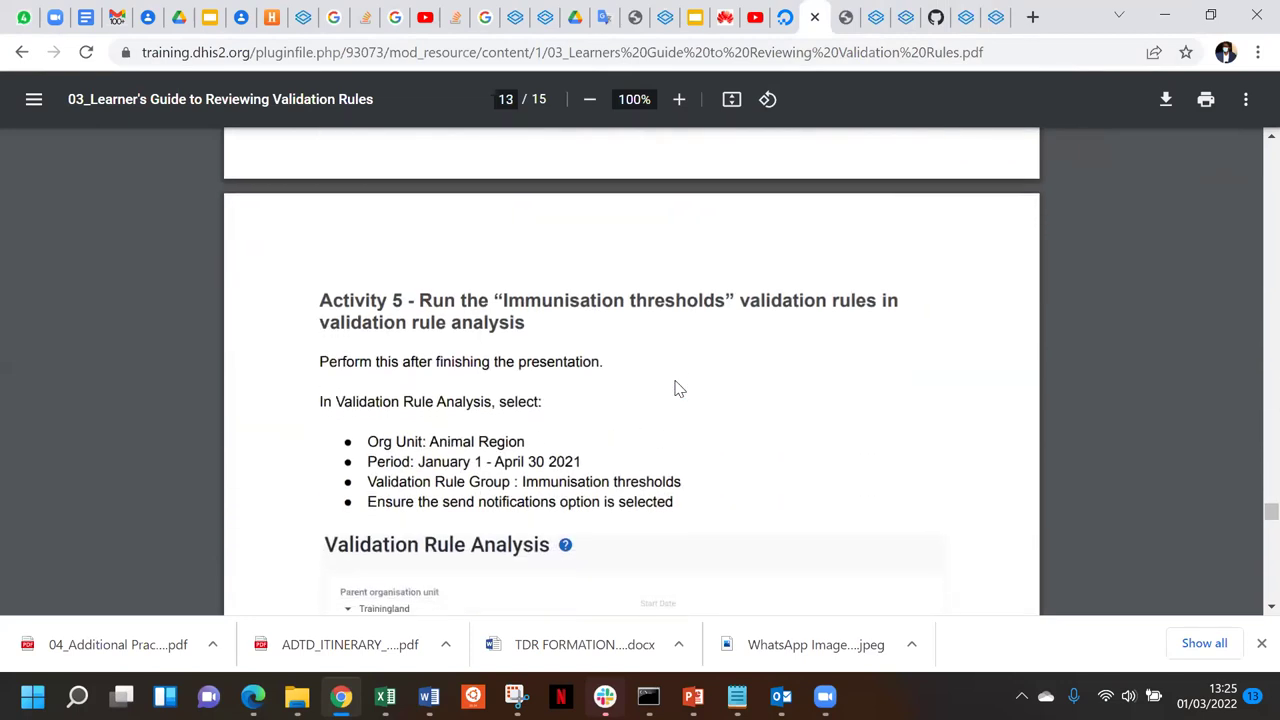
pyautogui.scroll(-1, 675, 388)
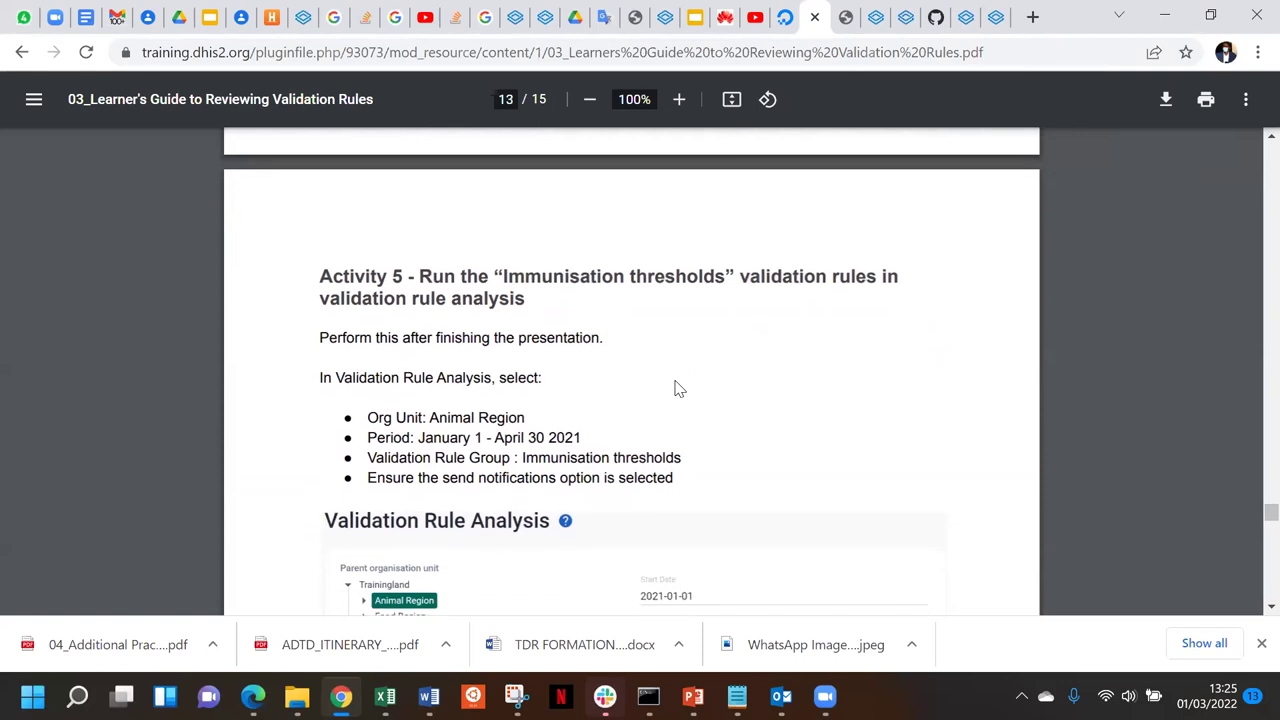
pyautogui.scroll(-1, 675, 388)
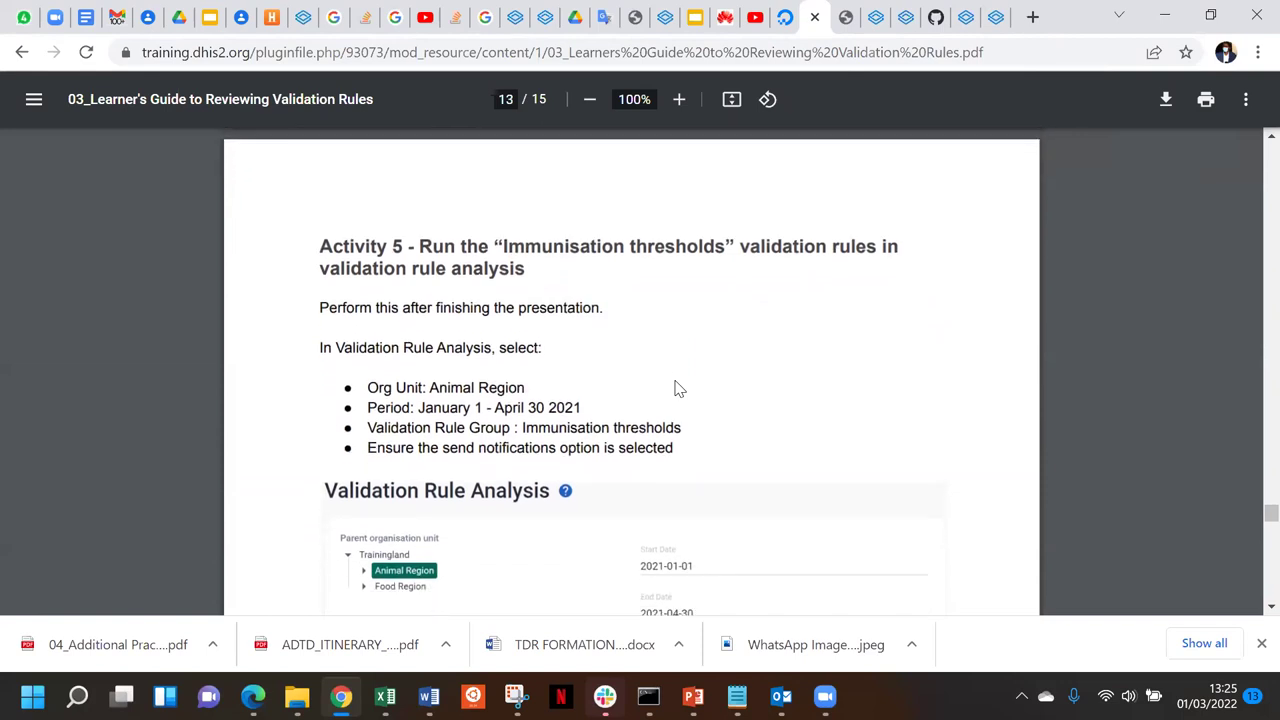
pyautogui.scroll(-1, 675, 388)
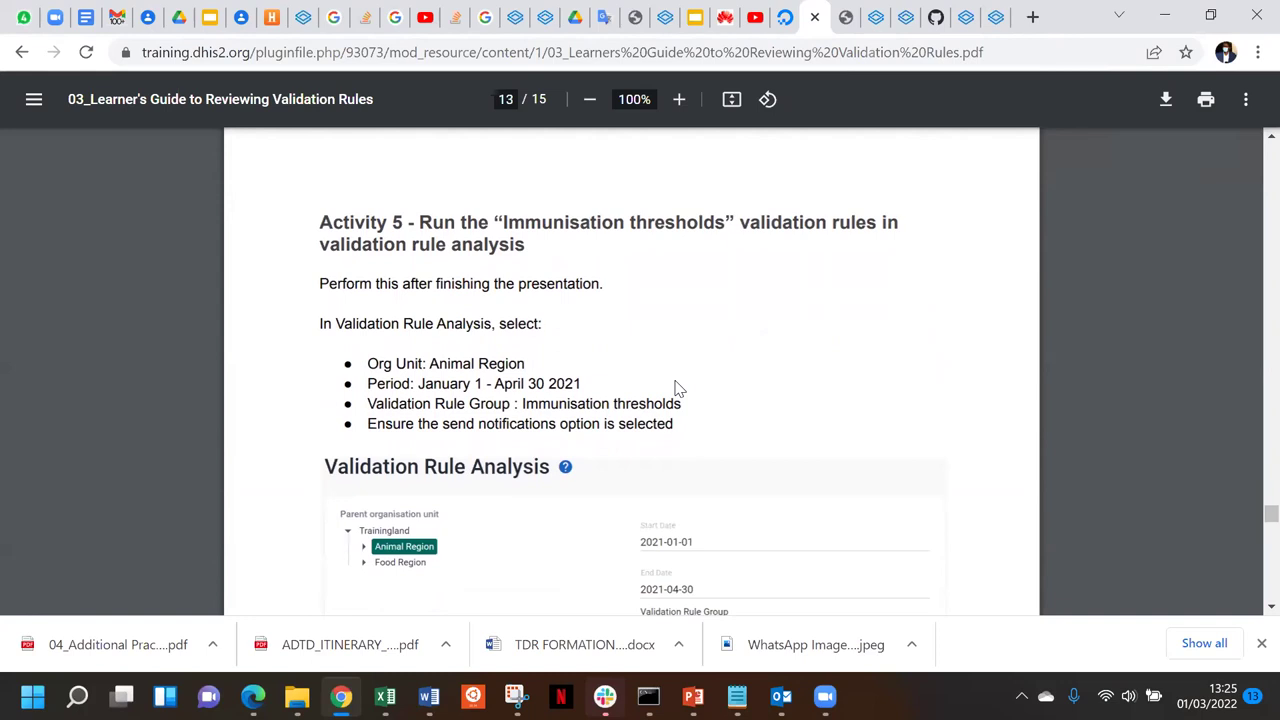
pyautogui.scroll(-1, 677, 388)
pyautogui.scroll(-4, 677, 388)
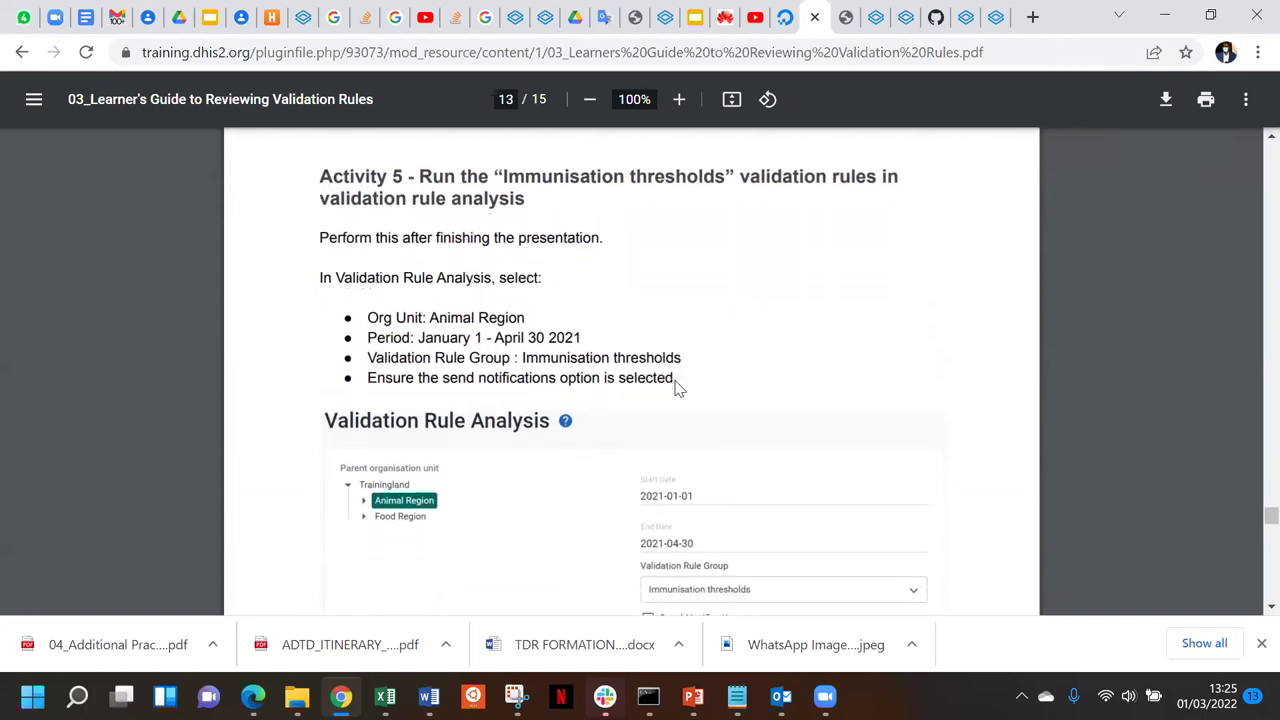
pyautogui.scroll(-16, 677, 388)
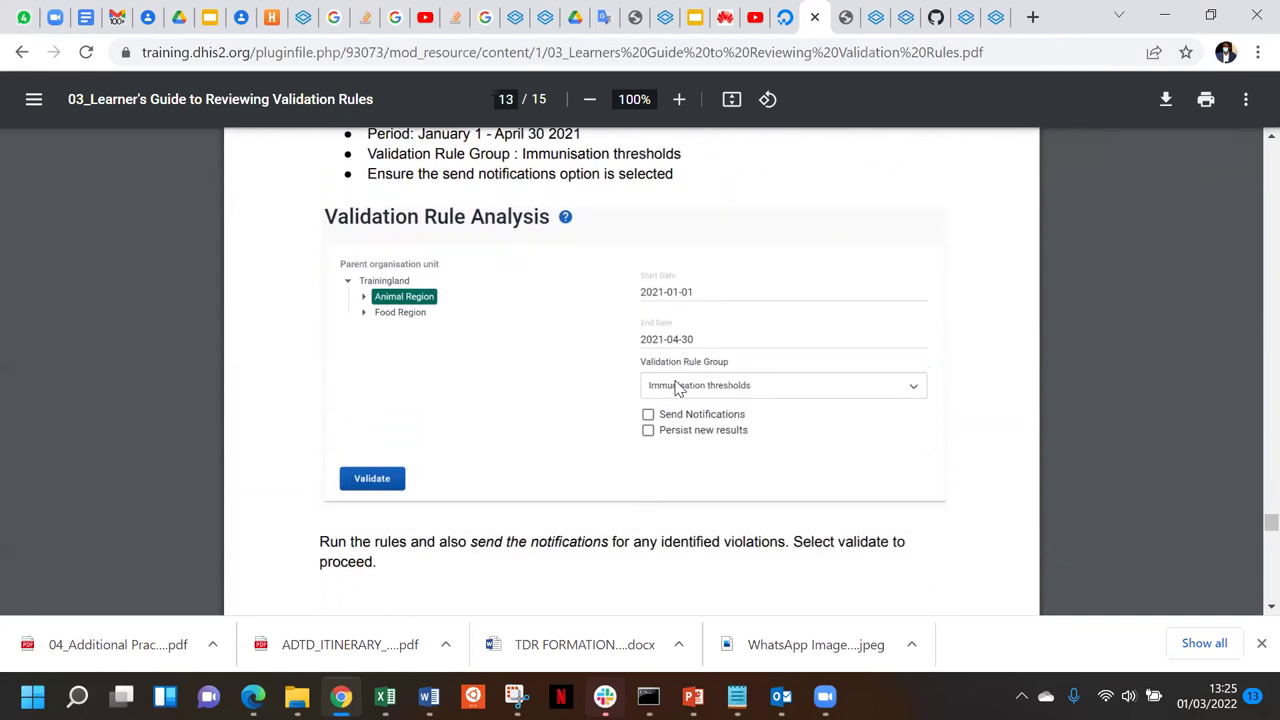
# Read the learner's guide section on the threshold violation results and checking the messages app for validation notifications
pyautogui.scroll(-4, 677, 388)
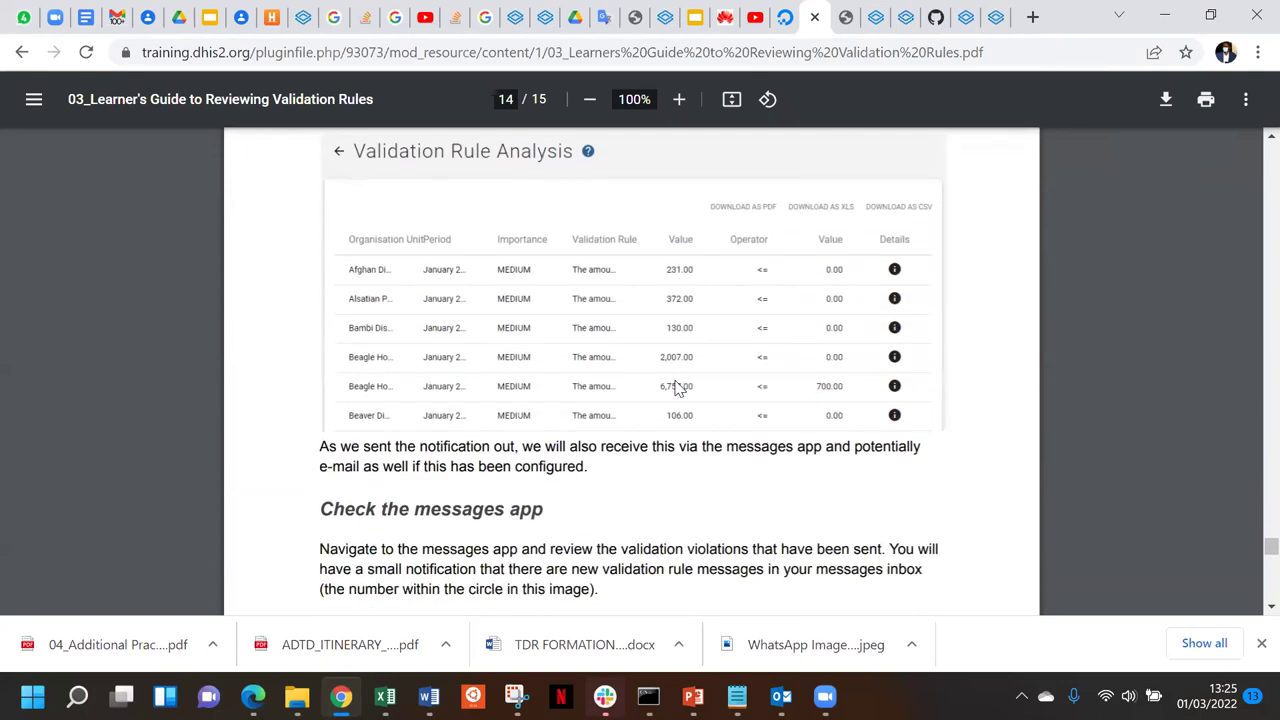
pyautogui.scroll(-2, 677, 388)
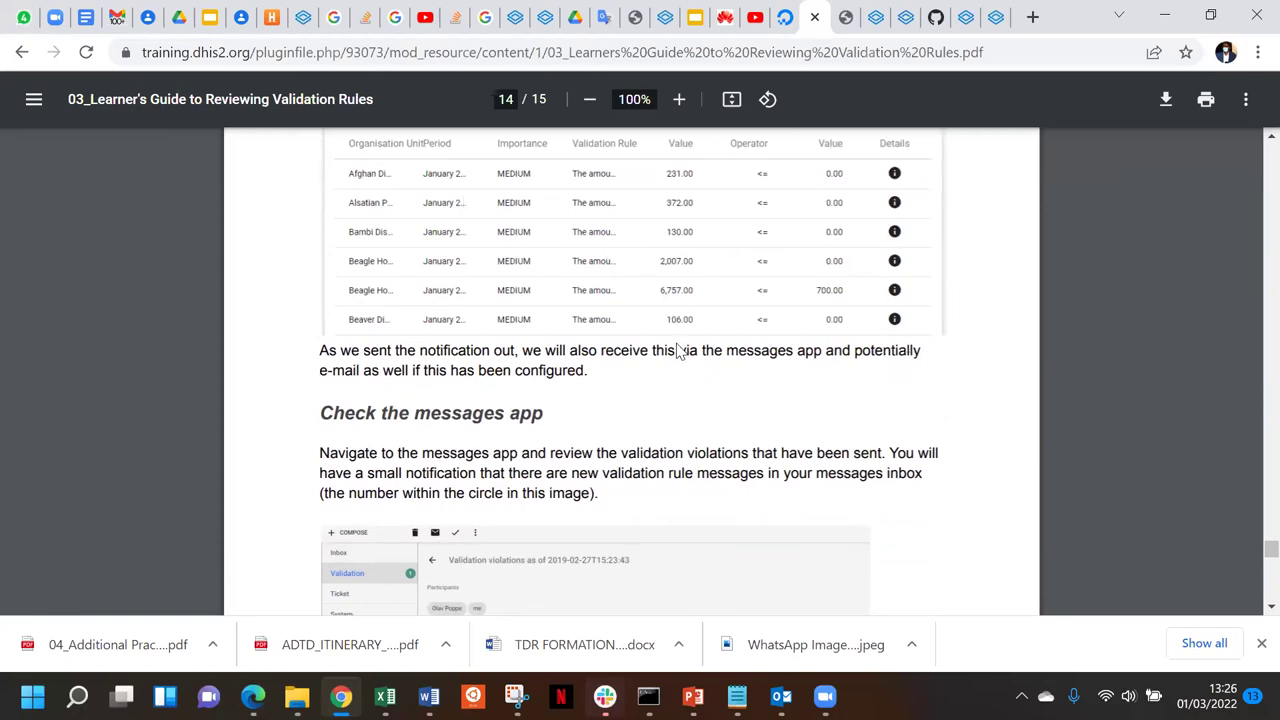
pyautogui.scroll(-2, 676, 350)
pyautogui.scroll(-1, 676, 350)
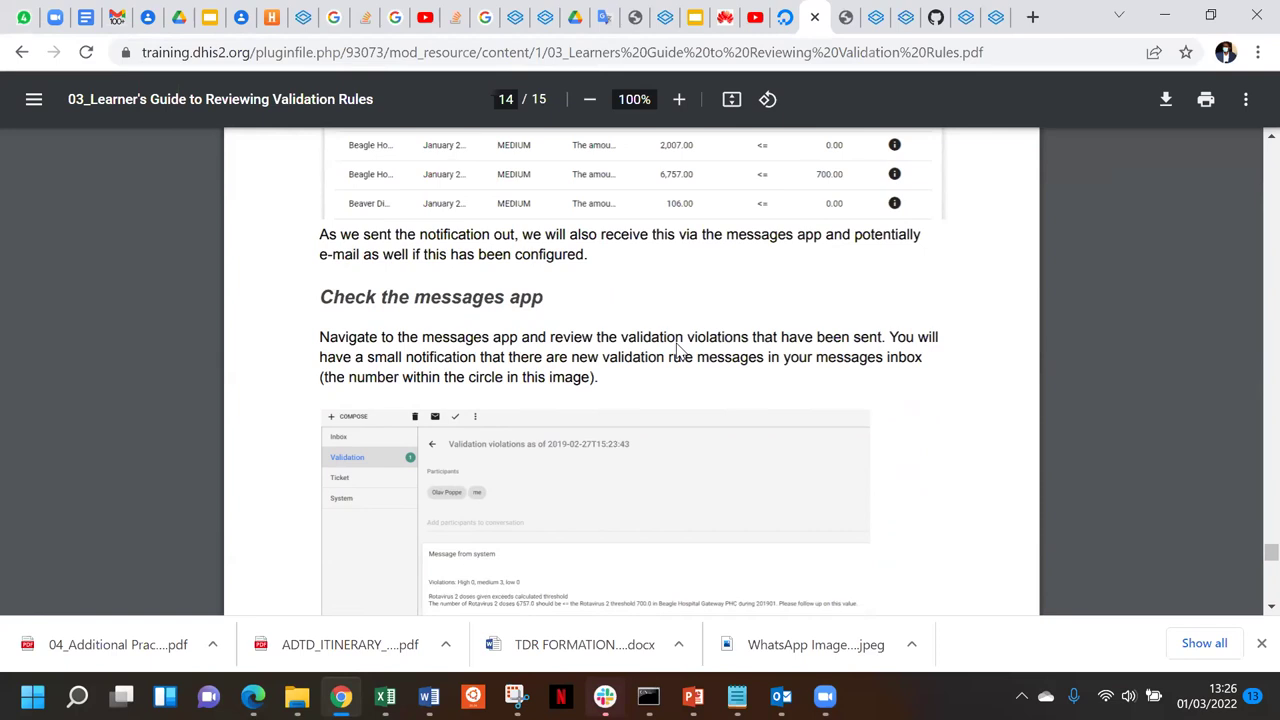
pyautogui.scroll(-2, 678, 348)
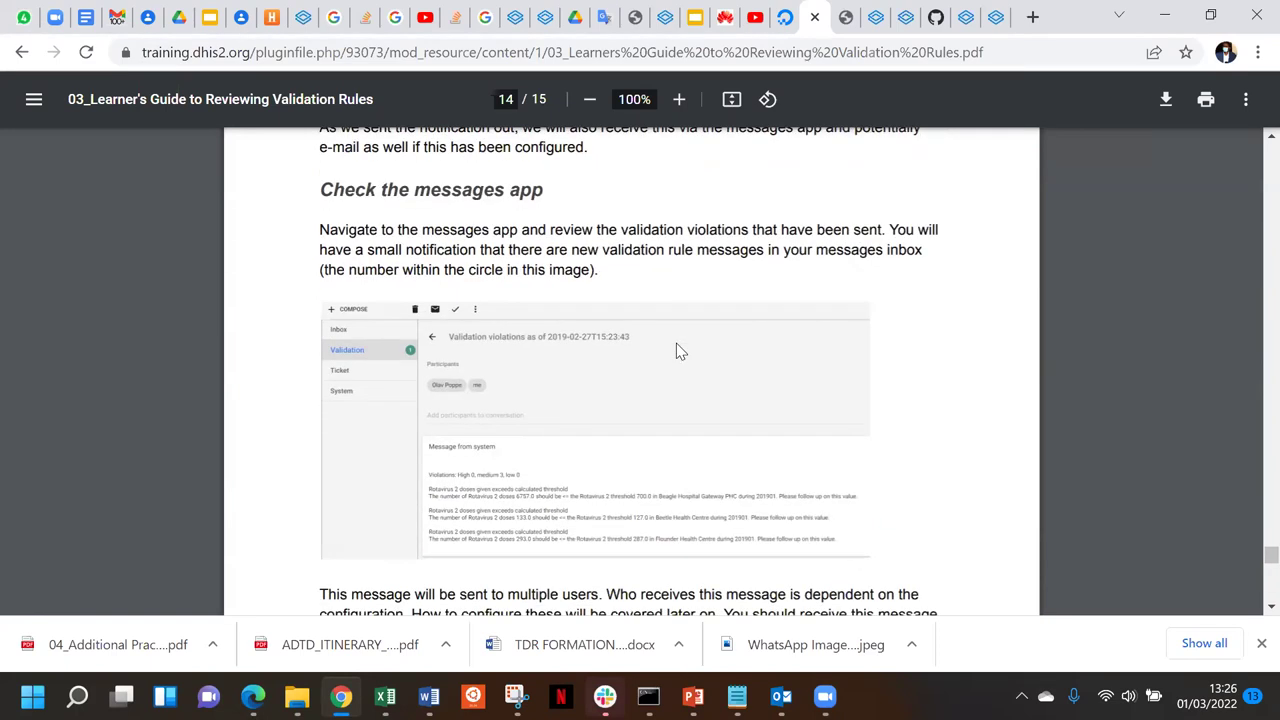
pyautogui.scroll(-3, 676, 350)
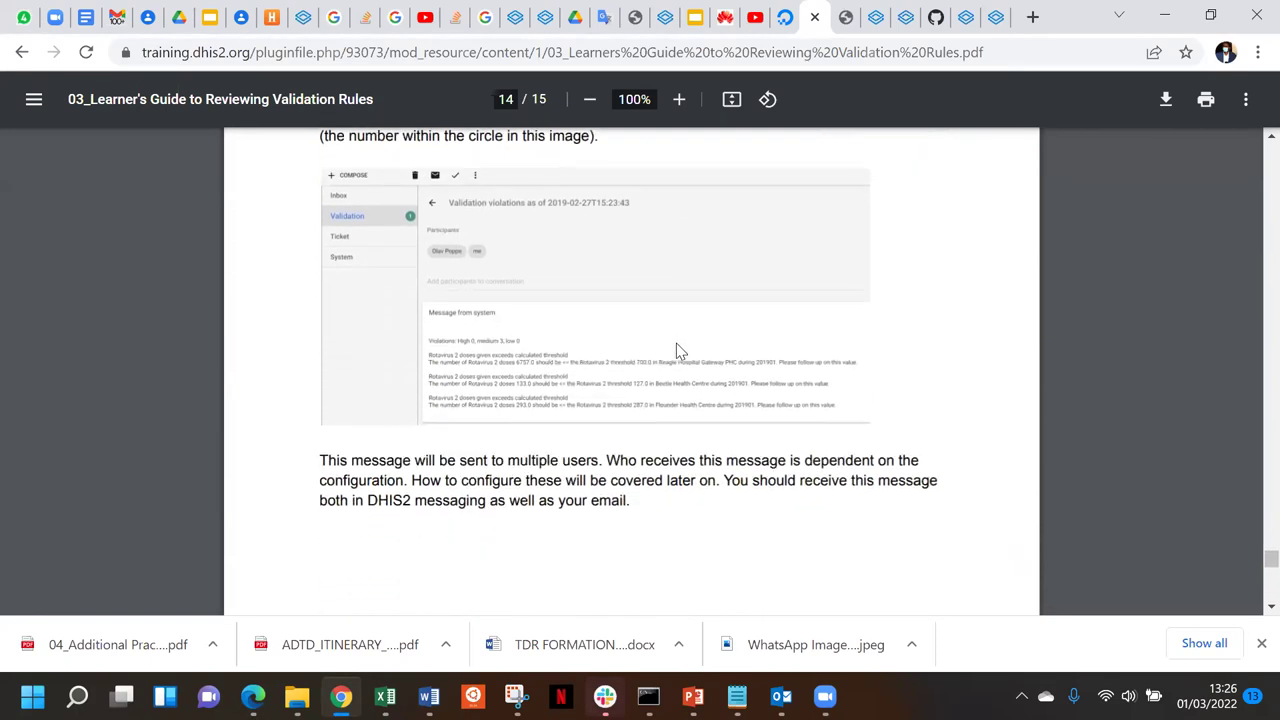
pyautogui.scroll(2, 676, 346)
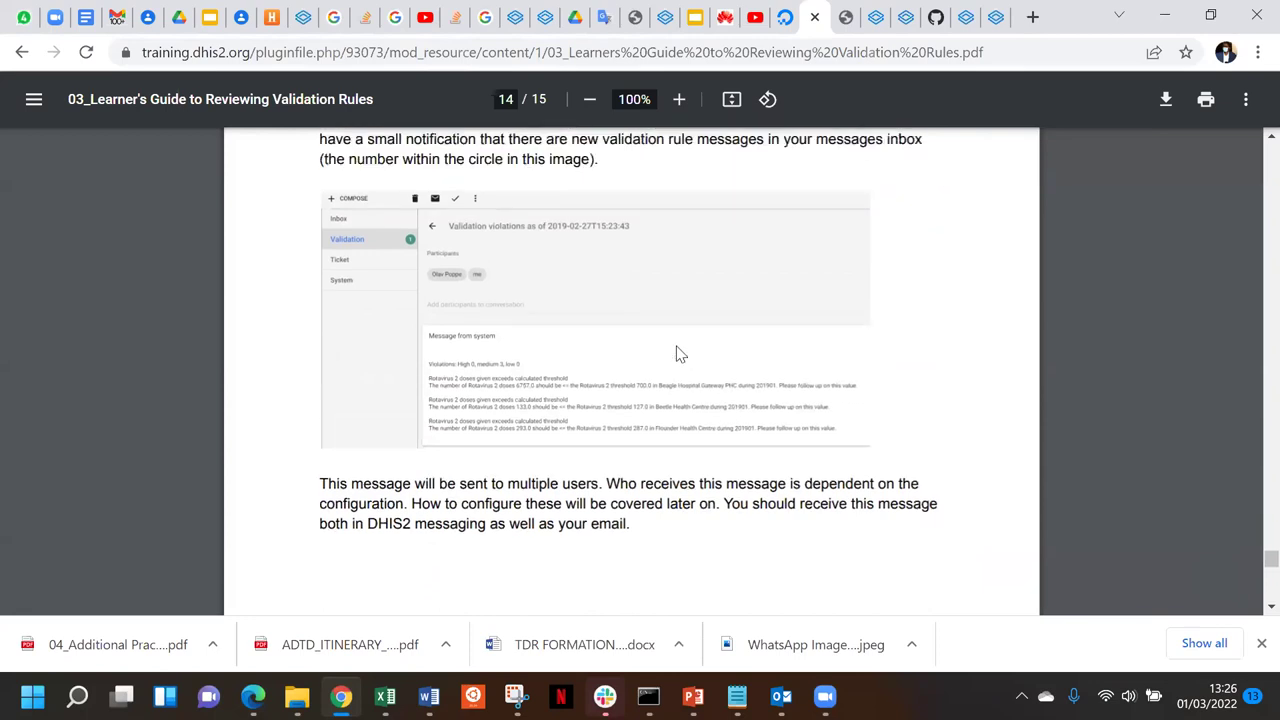
# Re-read the guide's Animal Region settings for the "Immunisation thresholds" analysis and the sample violation results on the following page
pyautogui.scroll(7, 678, 354)
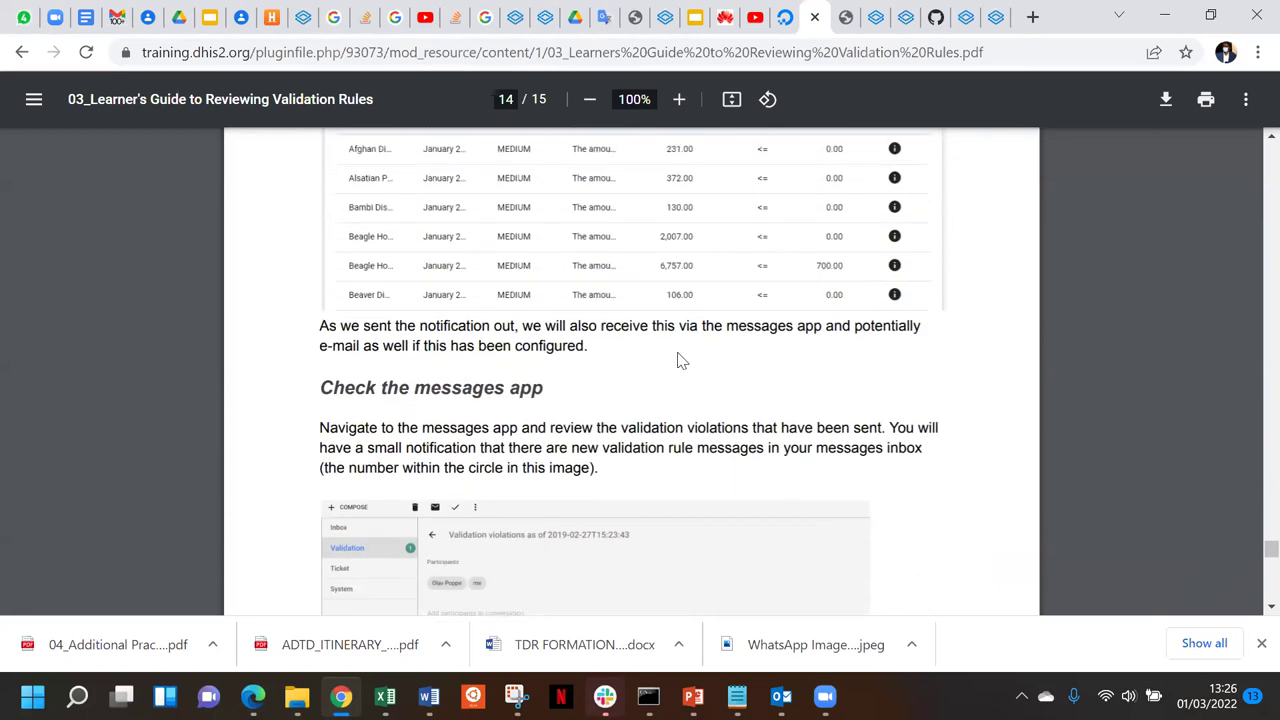
pyautogui.scroll(1, 678, 360)
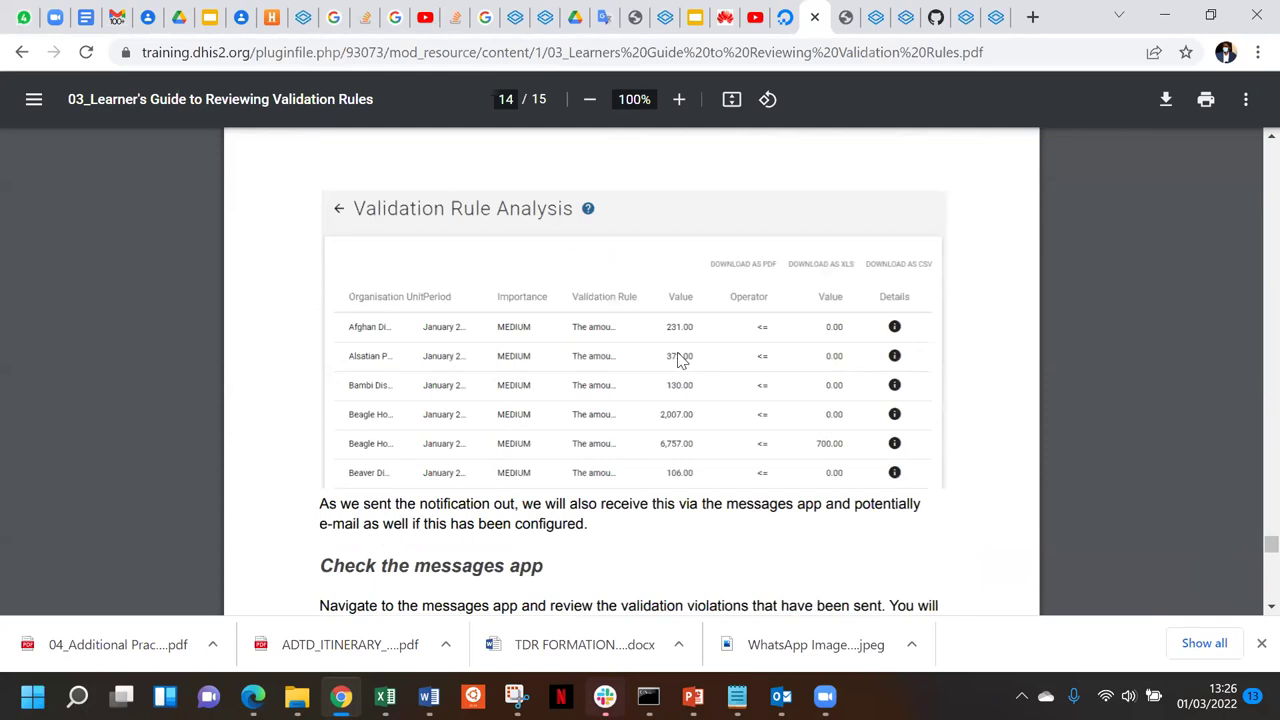
pyautogui.scroll(10, 678, 358)
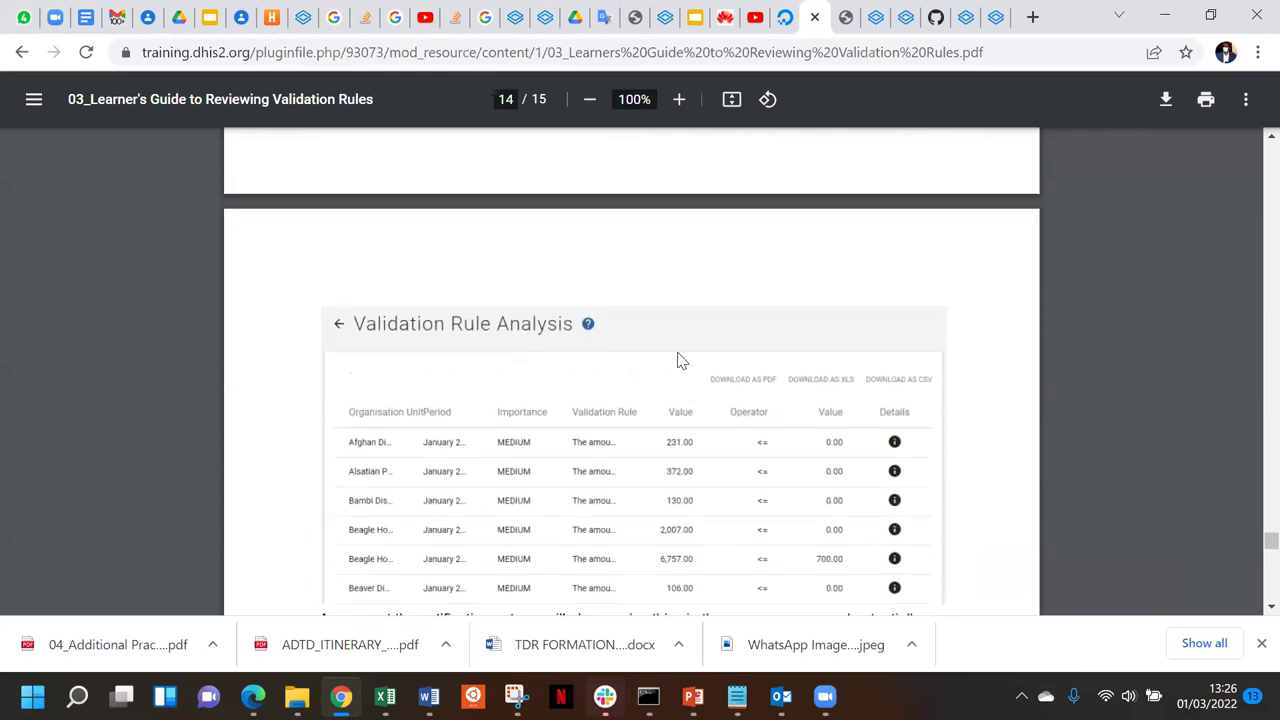
pyautogui.scroll(9, 678, 360)
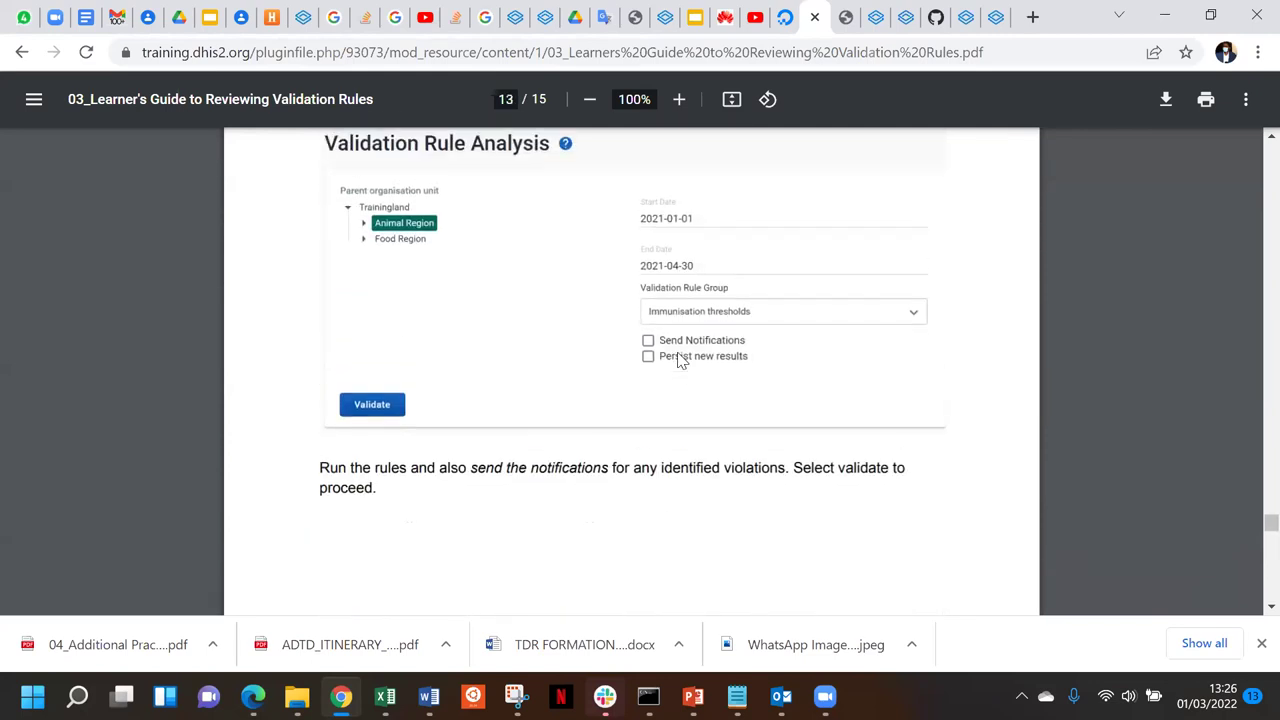
pyautogui.scroll(2, 678, 360)
pyautogui.scroll(-5, 678, 360)
pyautogui.scroll(-2, 678, 360)
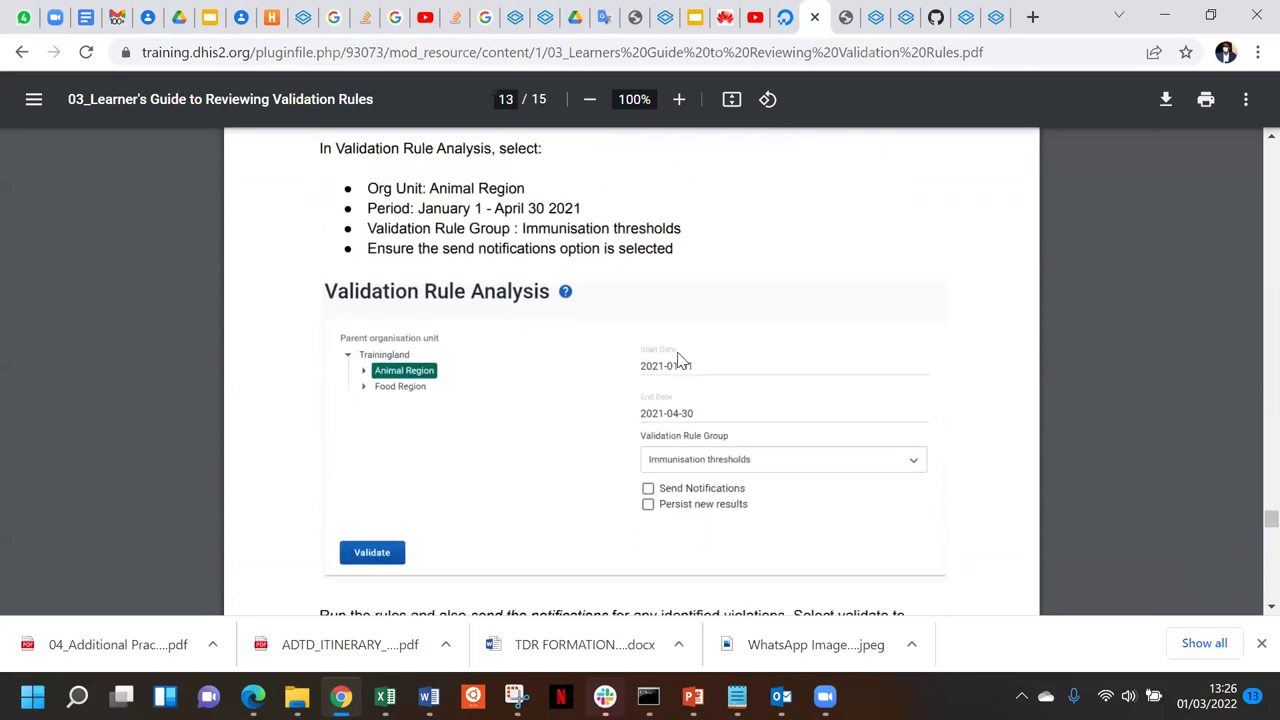
pyautogui.scroll(-1, 678, 360)
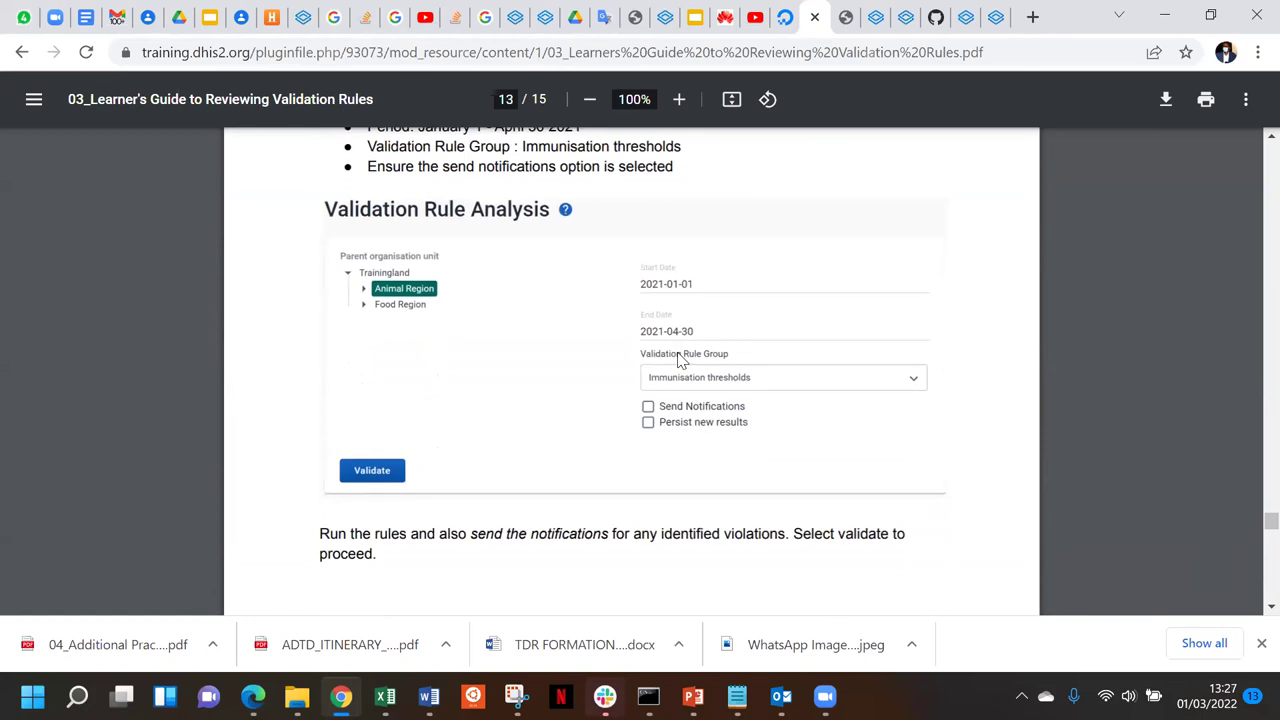
pyautogui.scroll(-10, 678, 360)
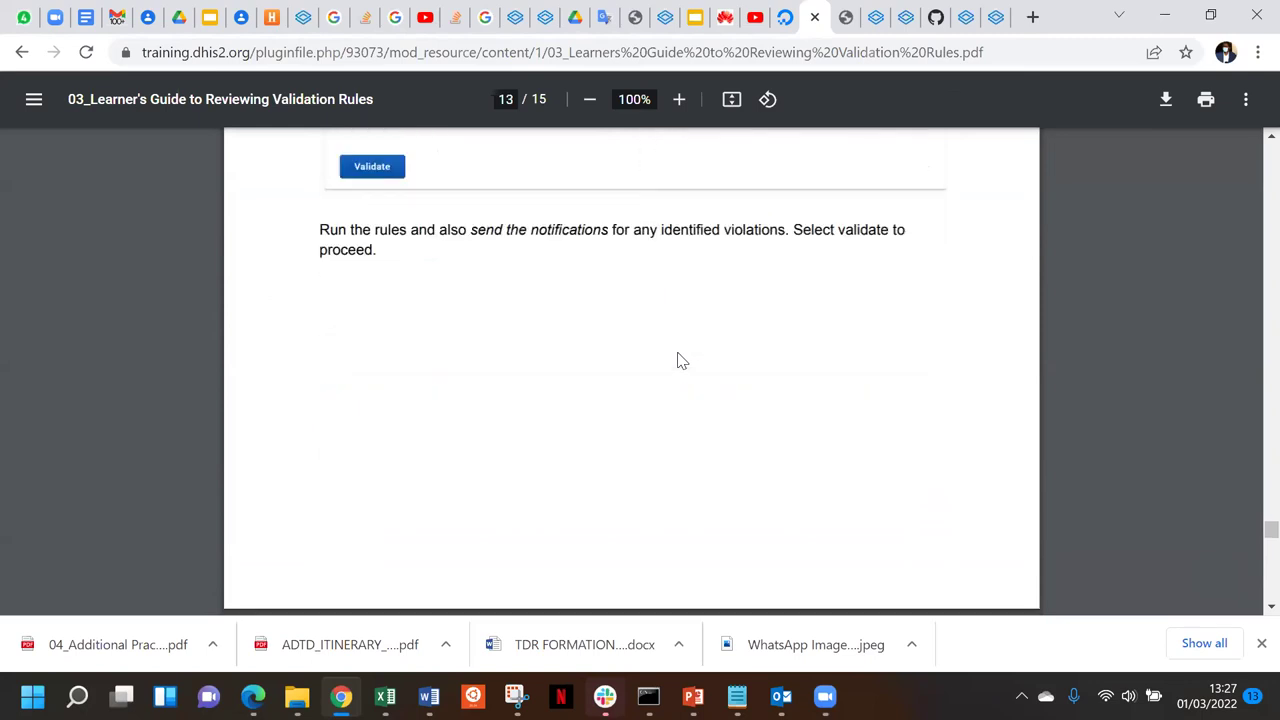
pyautogui.scroll(-5, 677, 360)
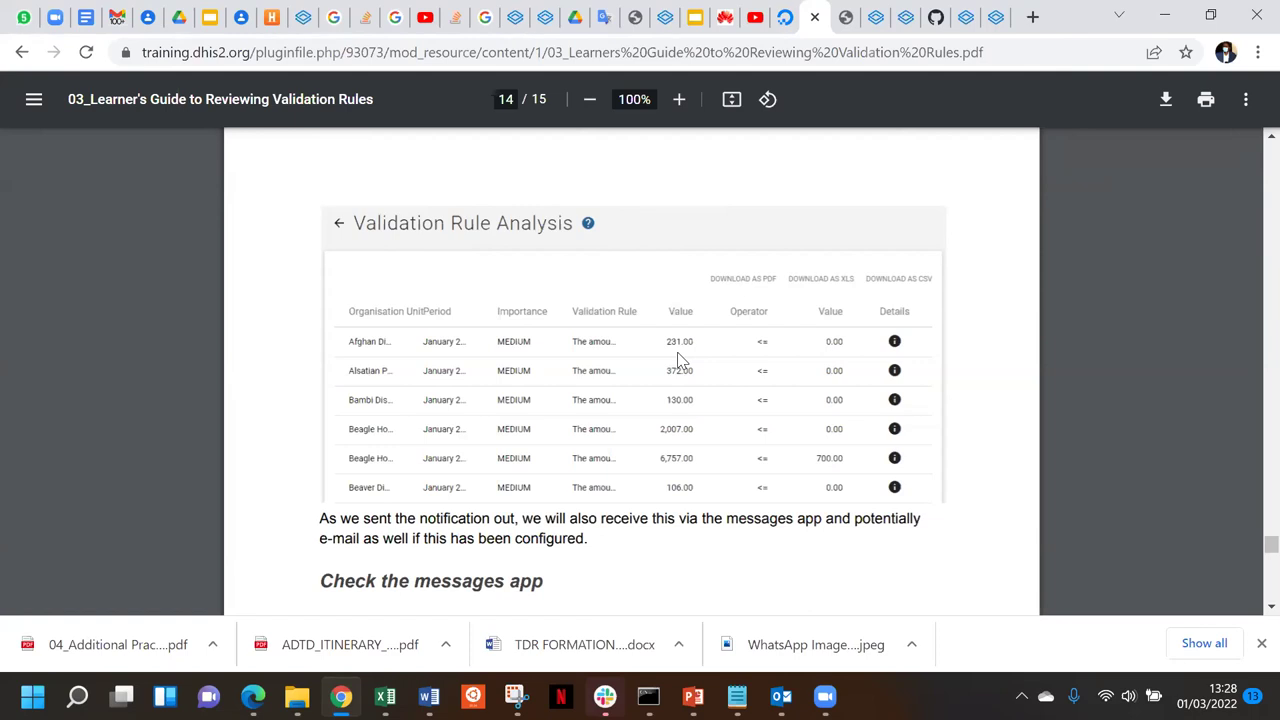
pyautogui.scroll(-2, 677, 352)
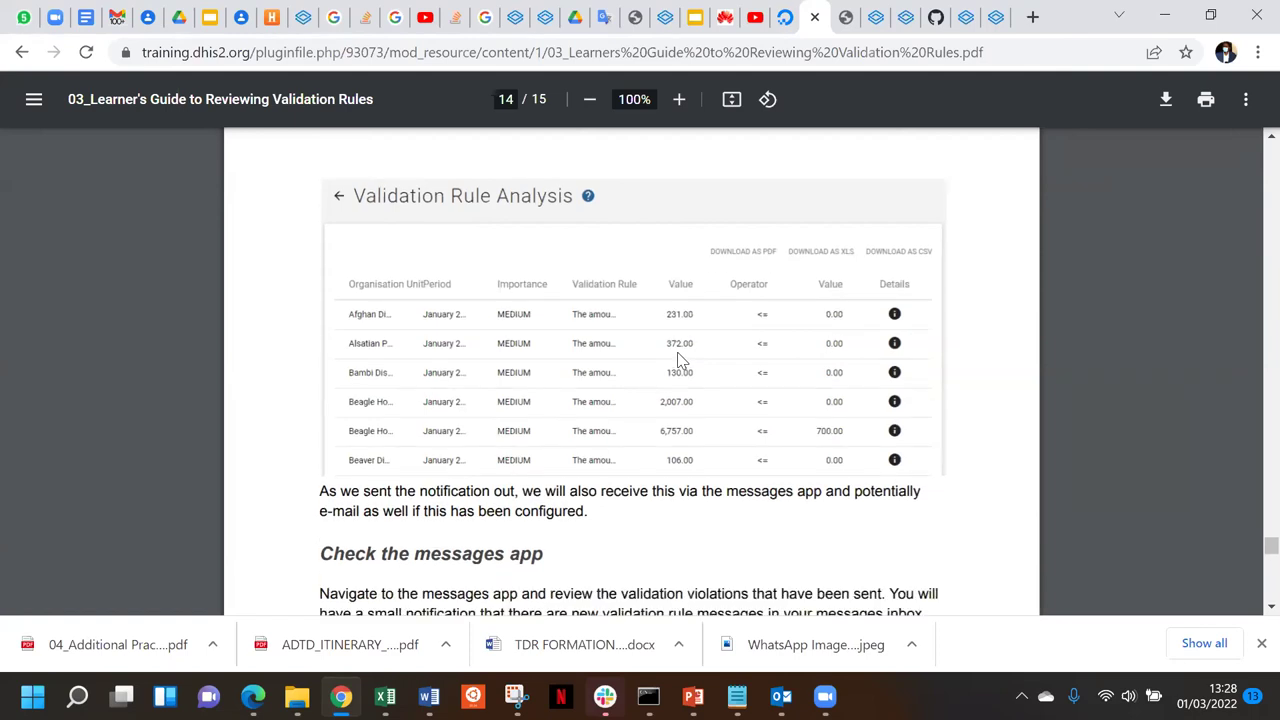
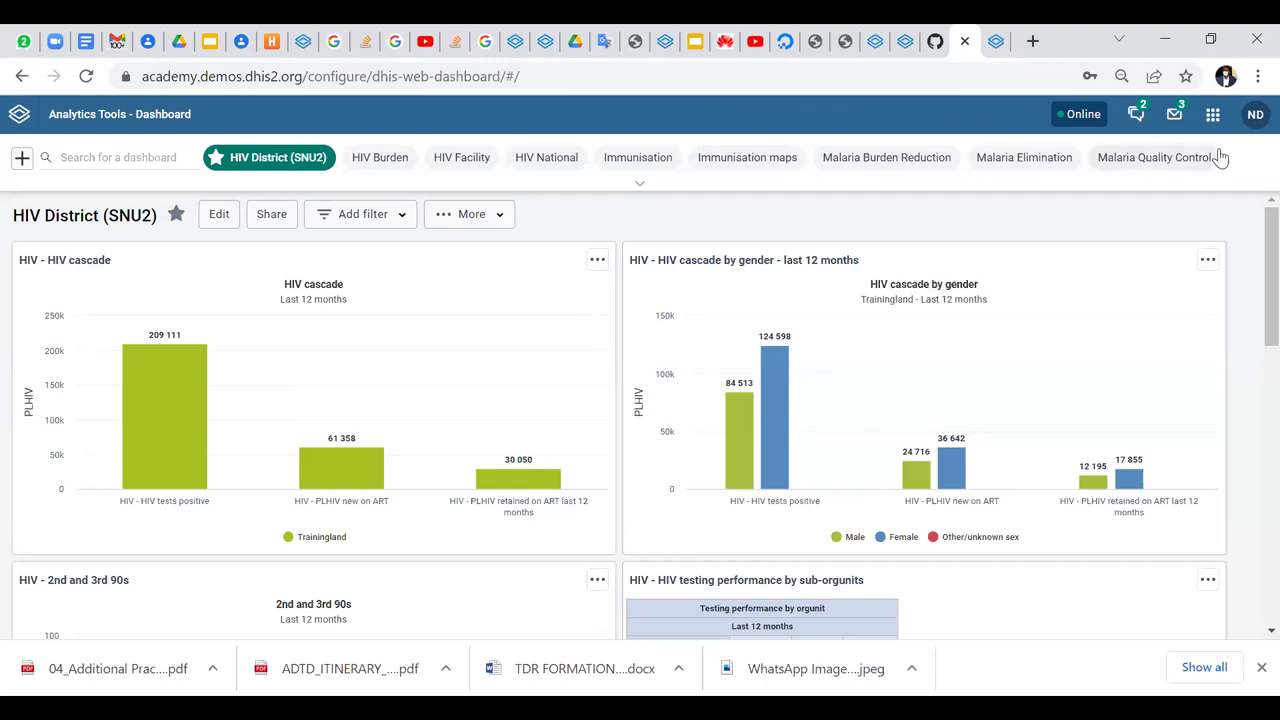
# Open the Data Entry app and select Cardinal Hospital Gateway PHC under Animal Region, Bird District
pyautogui.click(1213, 115)
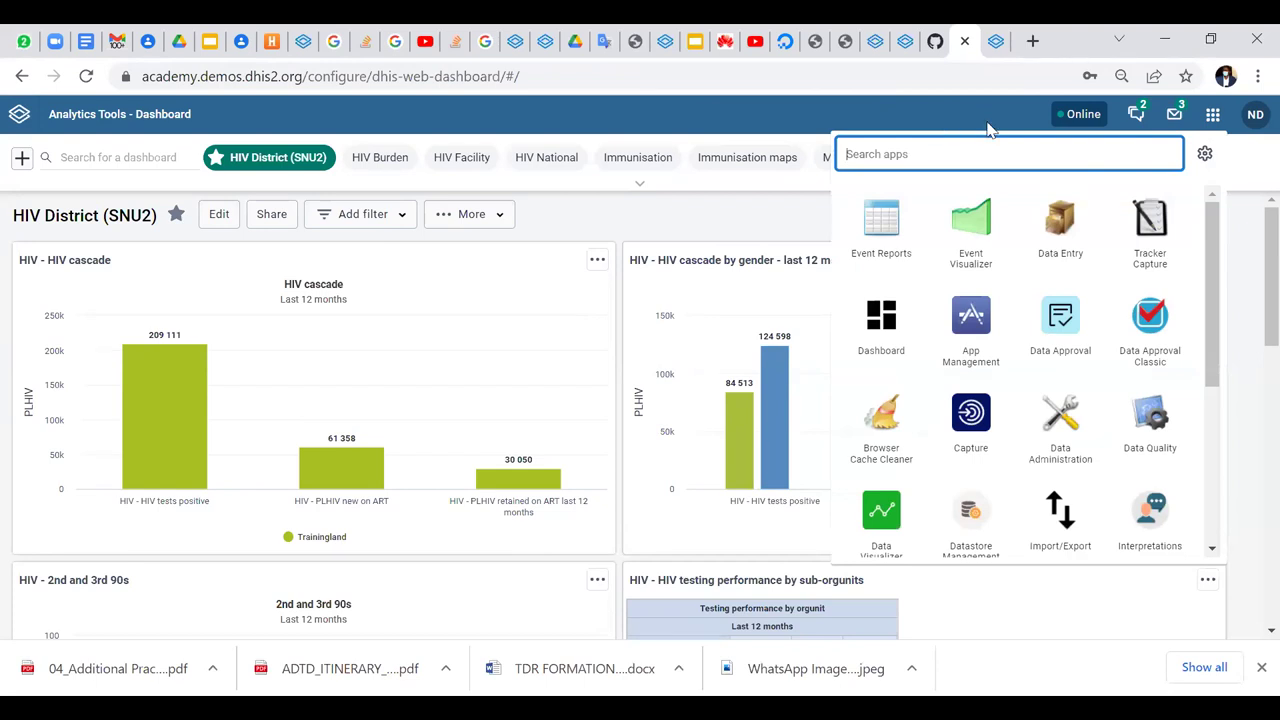
pyautogui.click(1080, 230)
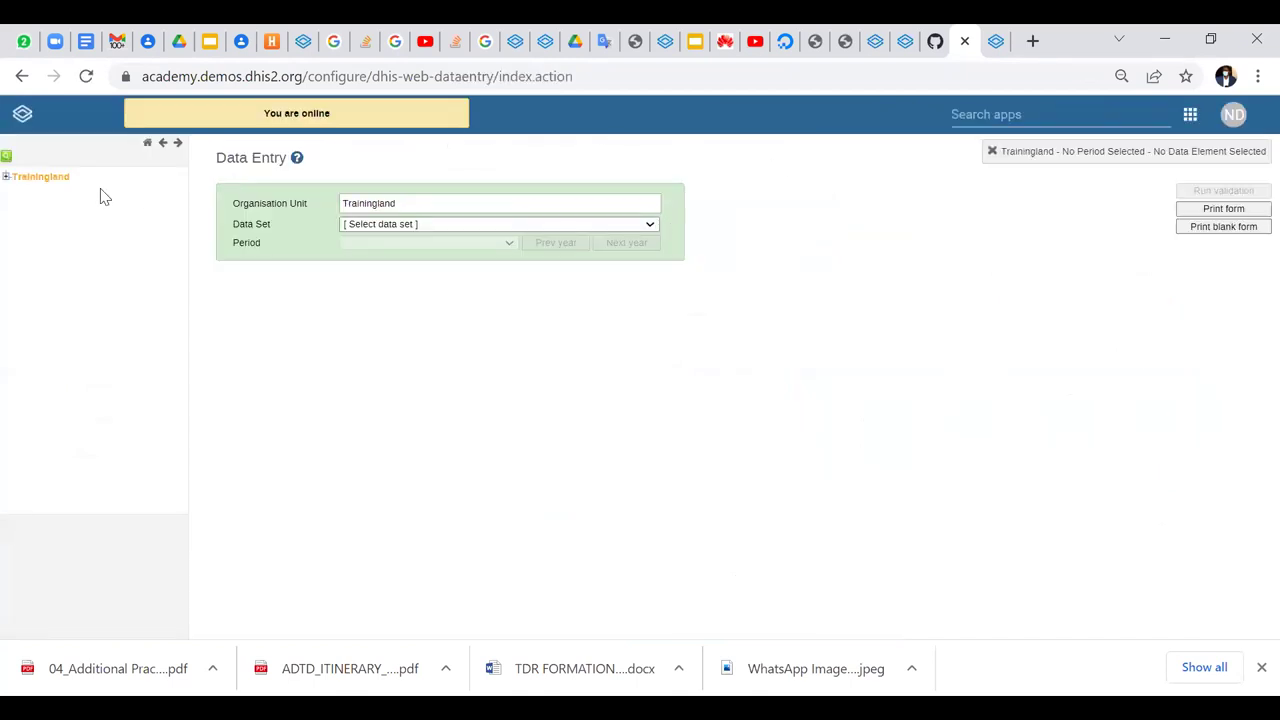
pyautogui.click(6, 177)
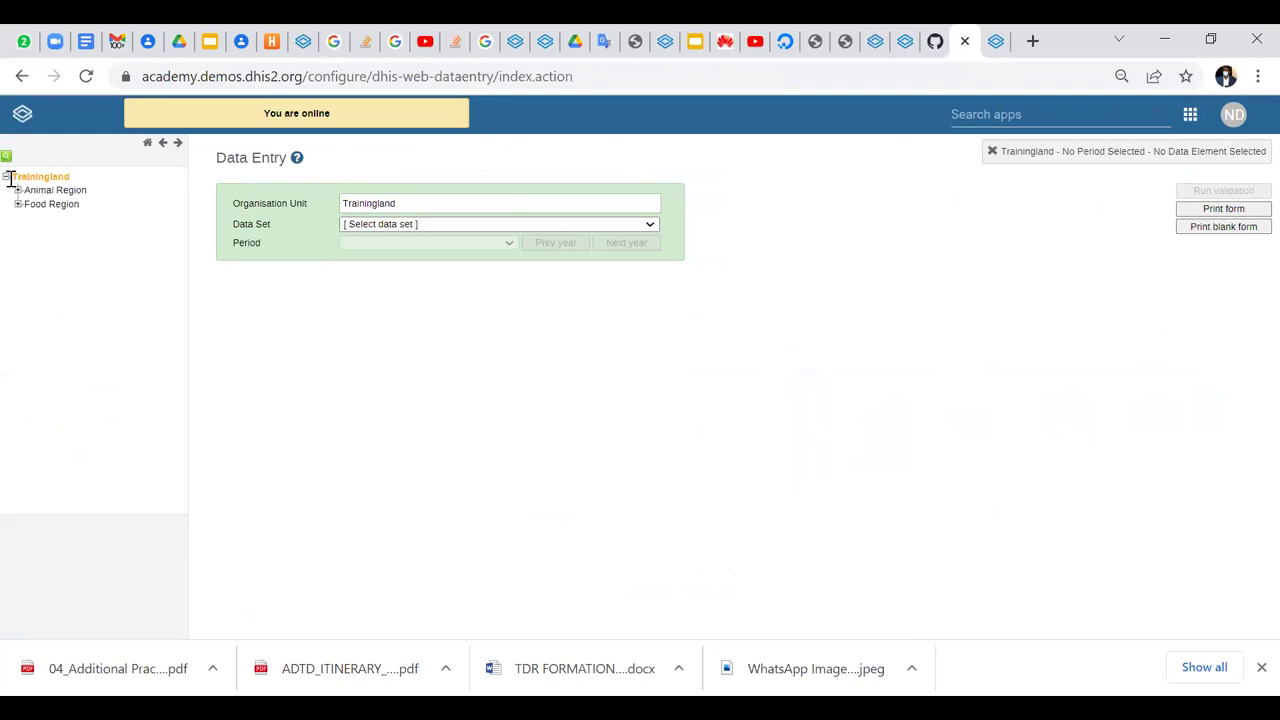
pyautogui.click(17, 190)
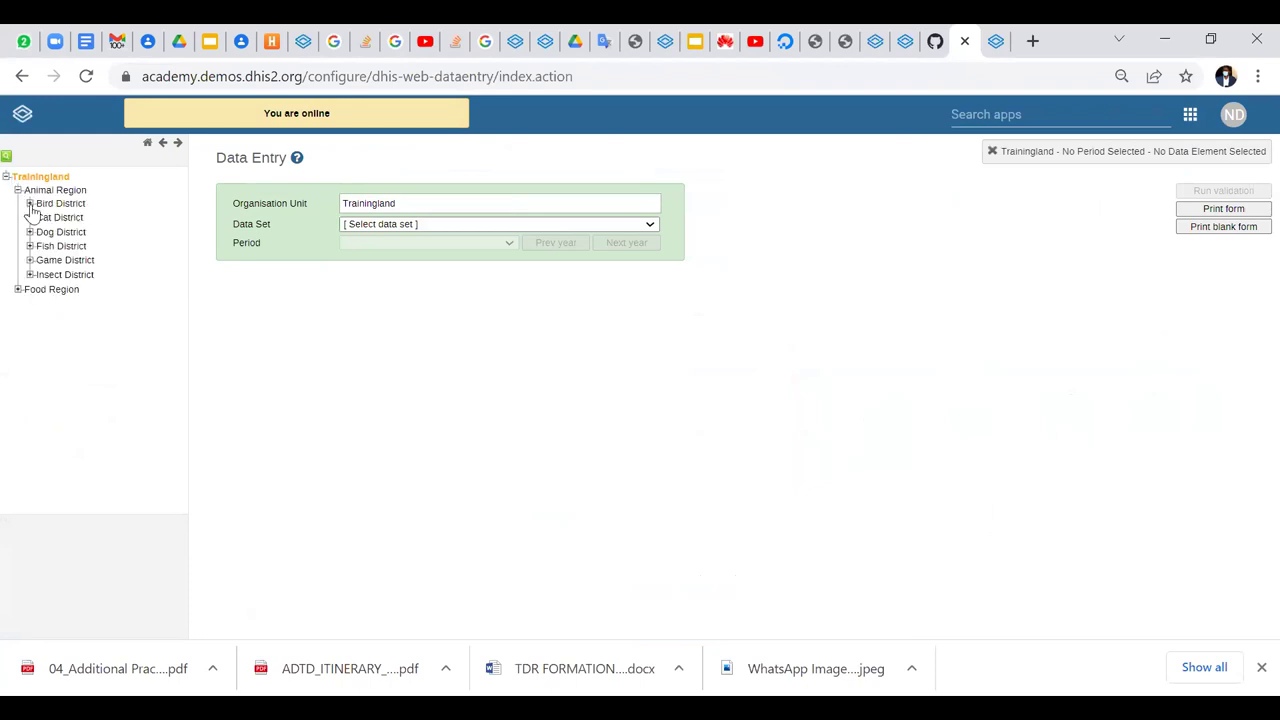
pyautogui.click(29, 204)
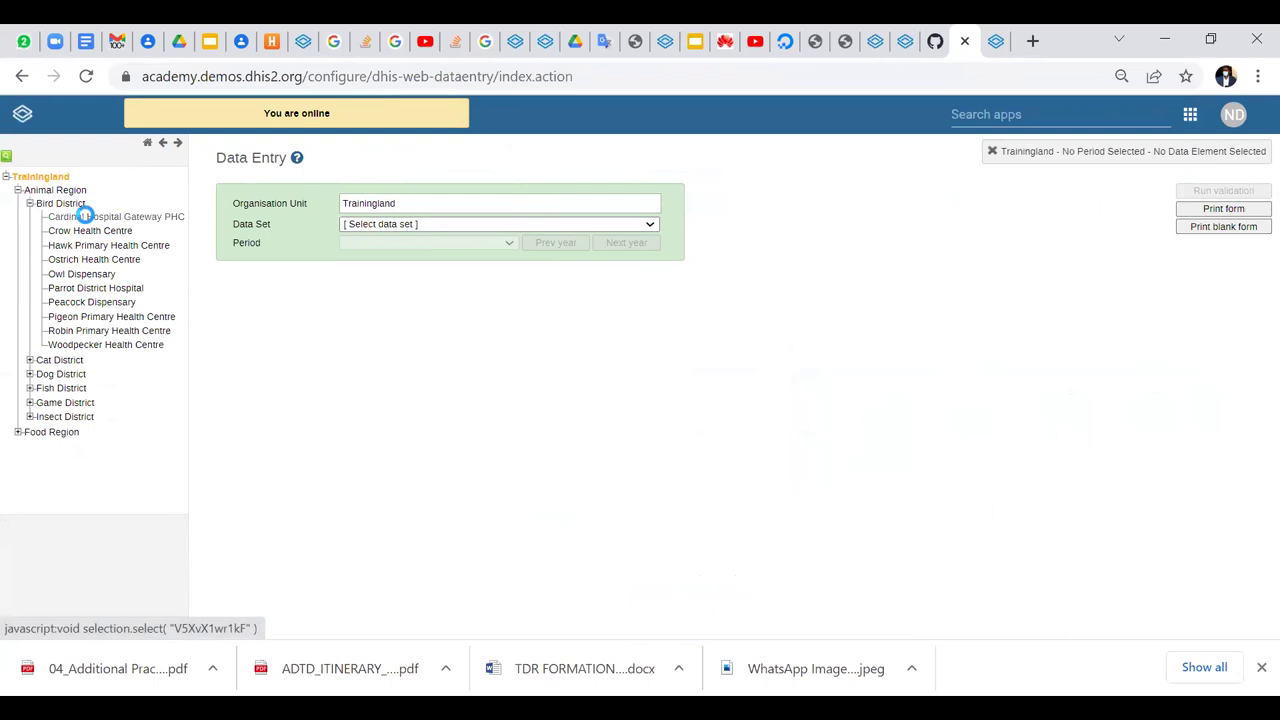
pyautogui.click(86, 216)
# Load the HIV Monthly data set for March 2021
pyautogui.click(434, 225)
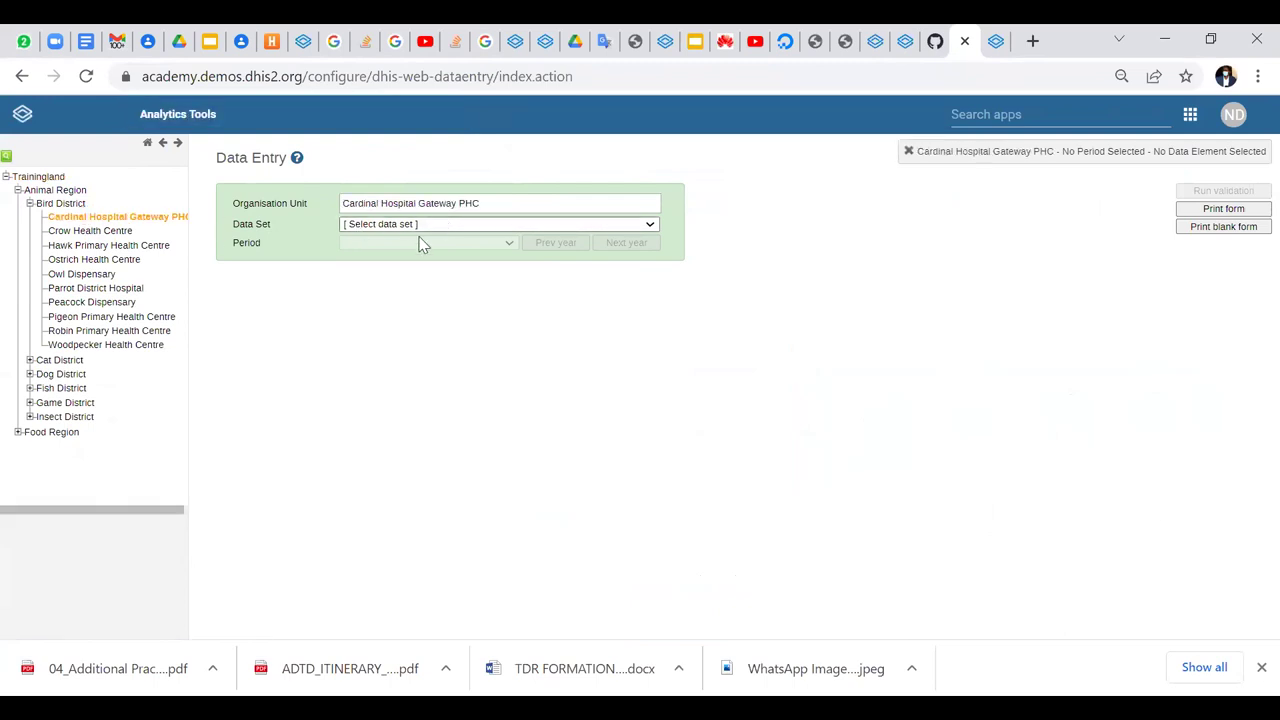
pyautogui.click(372, 250)
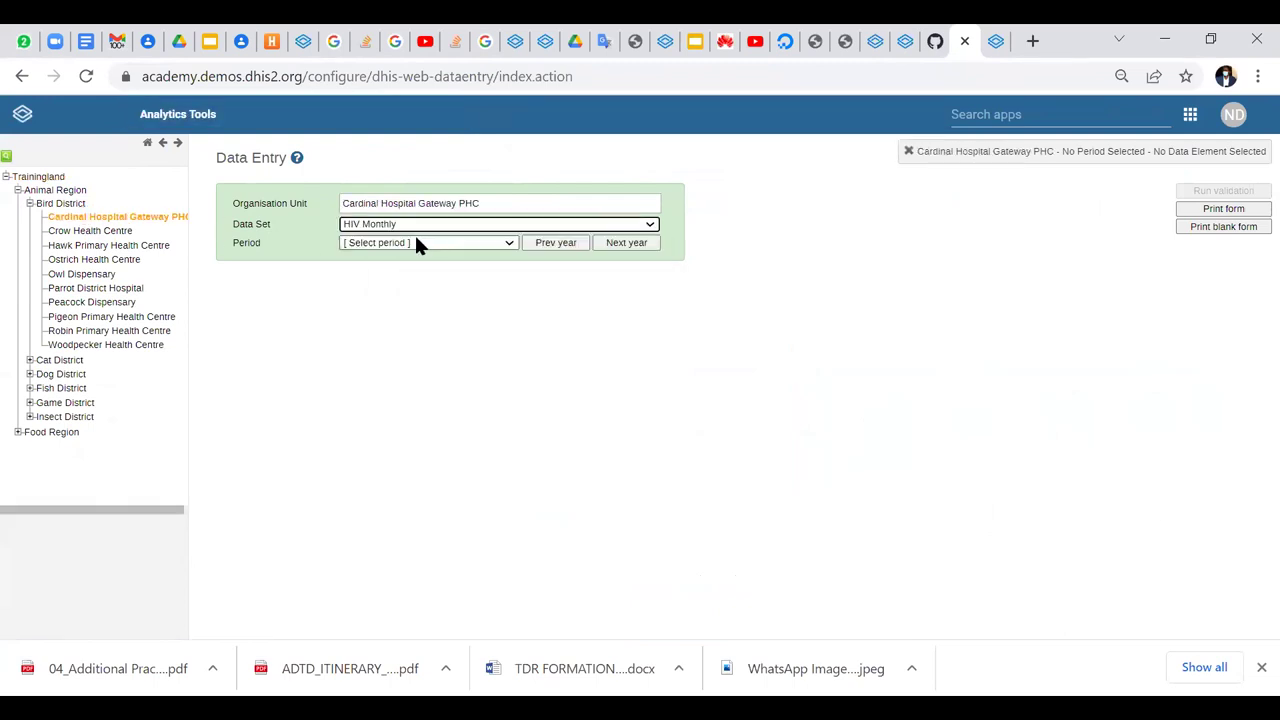
pyautogui.click(413, 246)
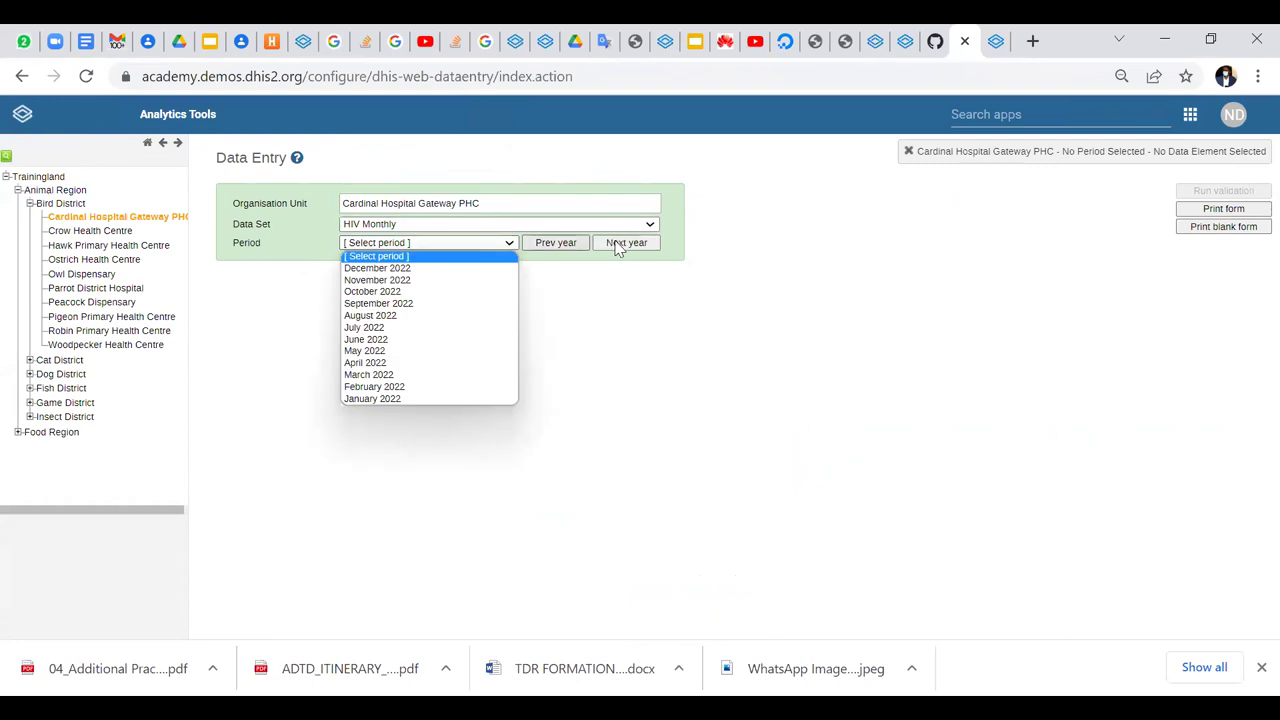
pyautogui.click(563, 252)
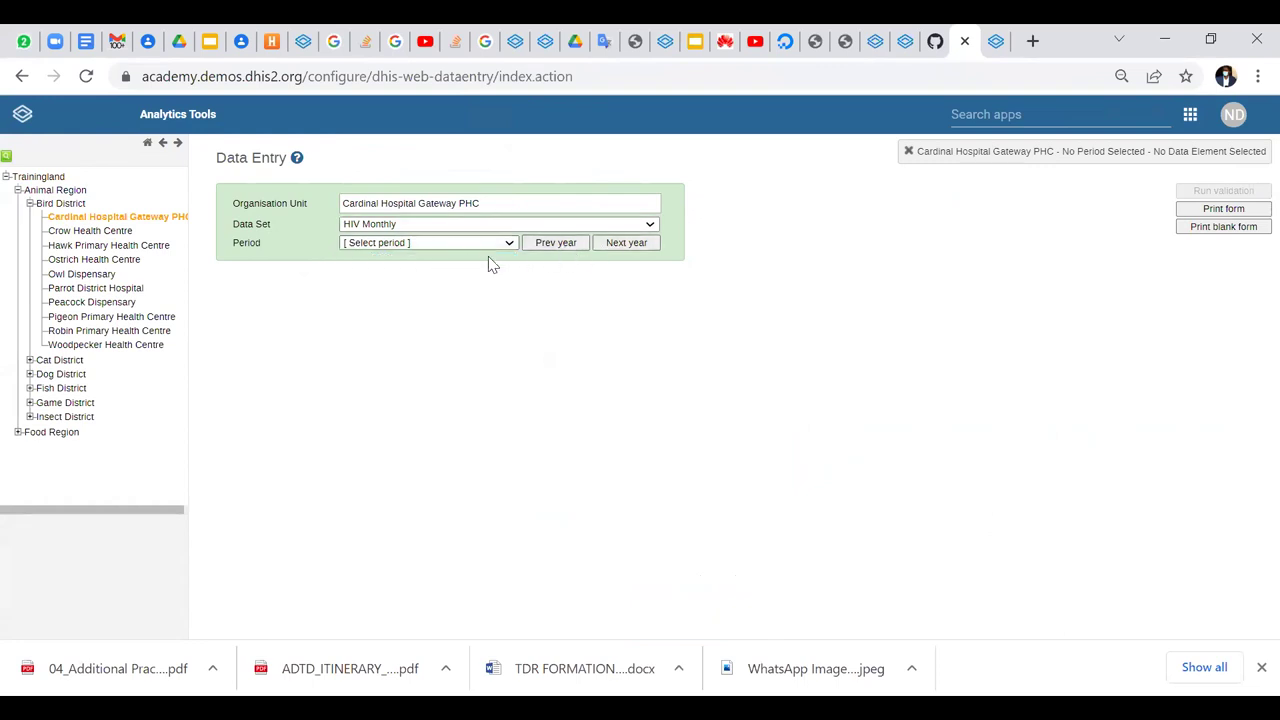
pyautogui.click(428, 243)
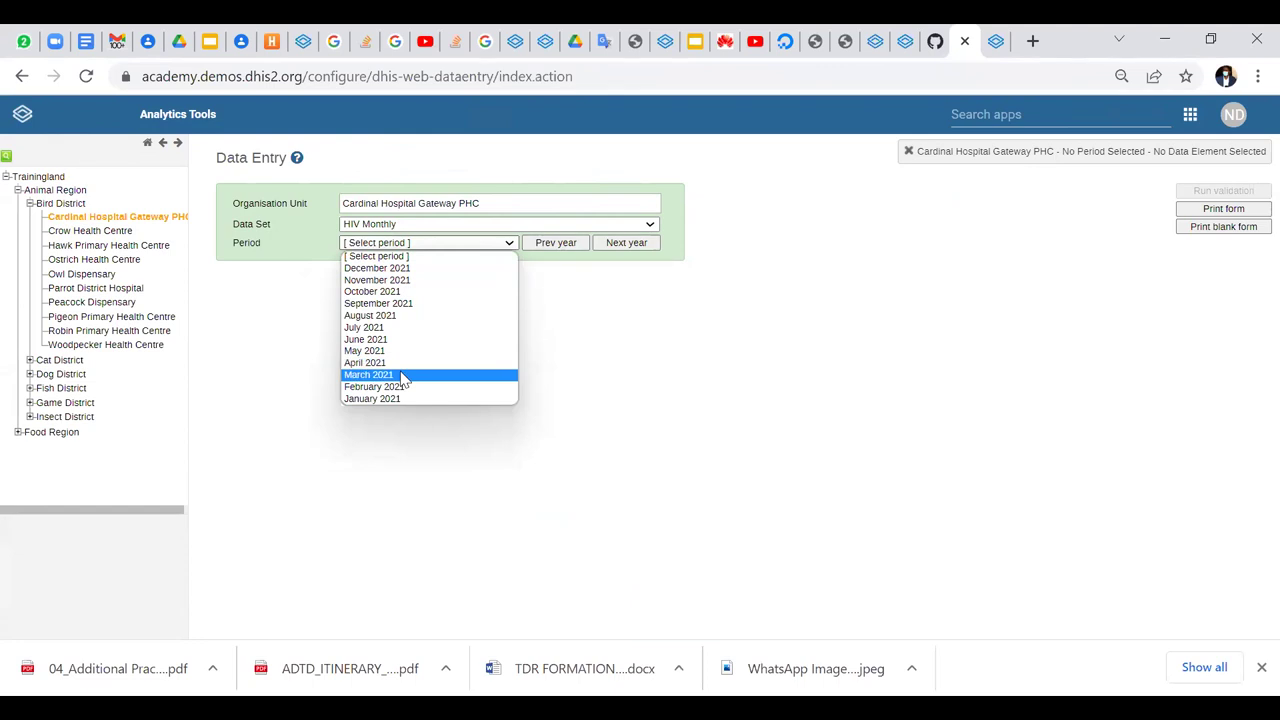
pyautogui.click(404, 376)
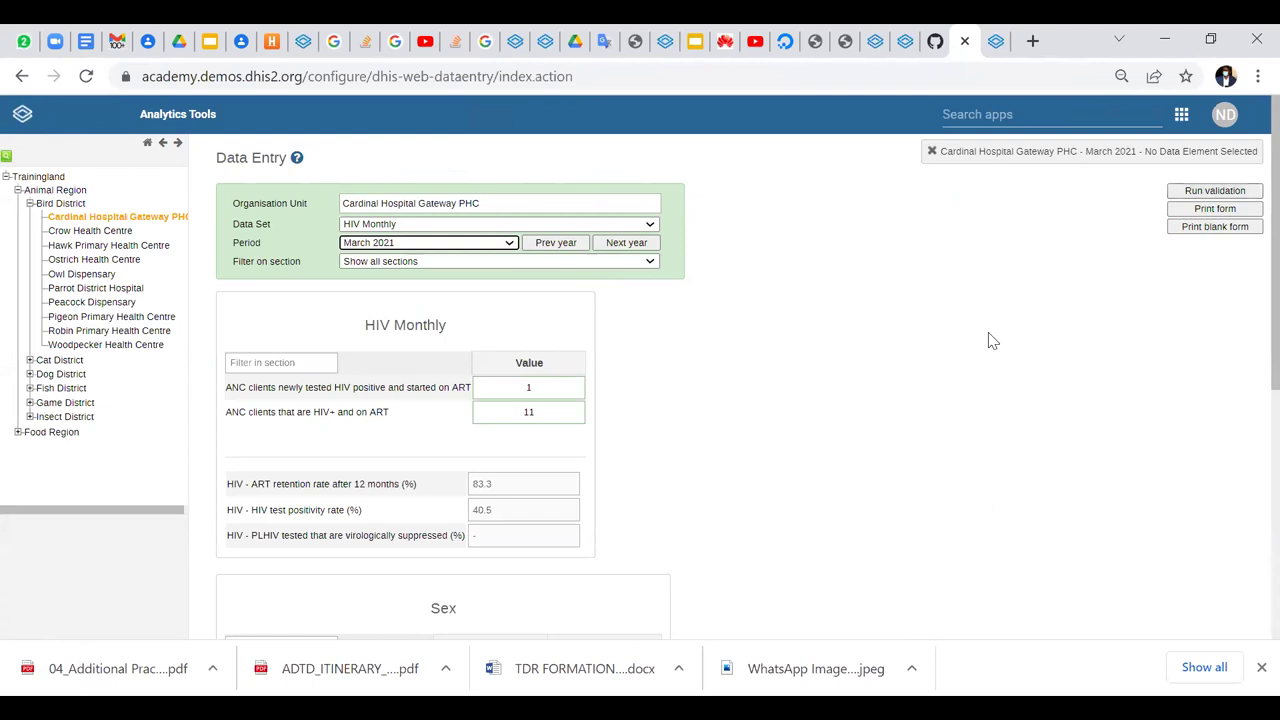
# Remove the HIV Monthly data set's completion status and mark the data set complete again
pyautogui.scroll(-5, 988, 337)
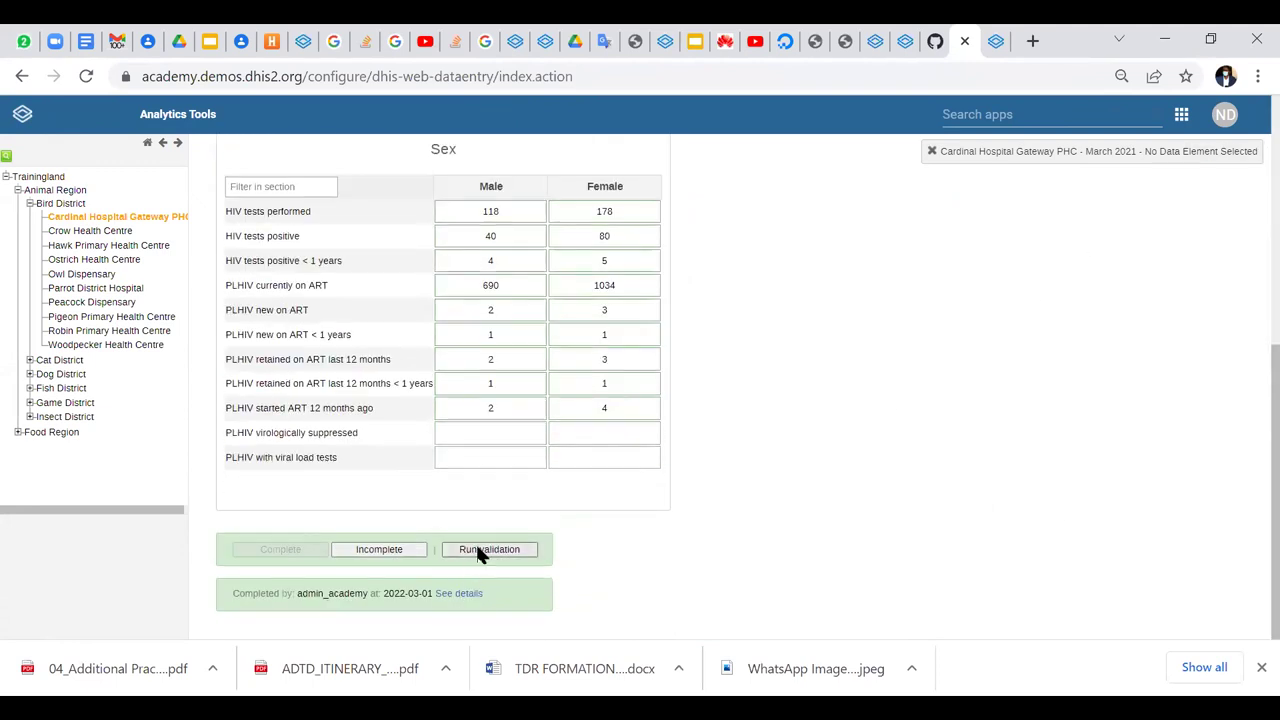
pyautogui.click(365, 546)
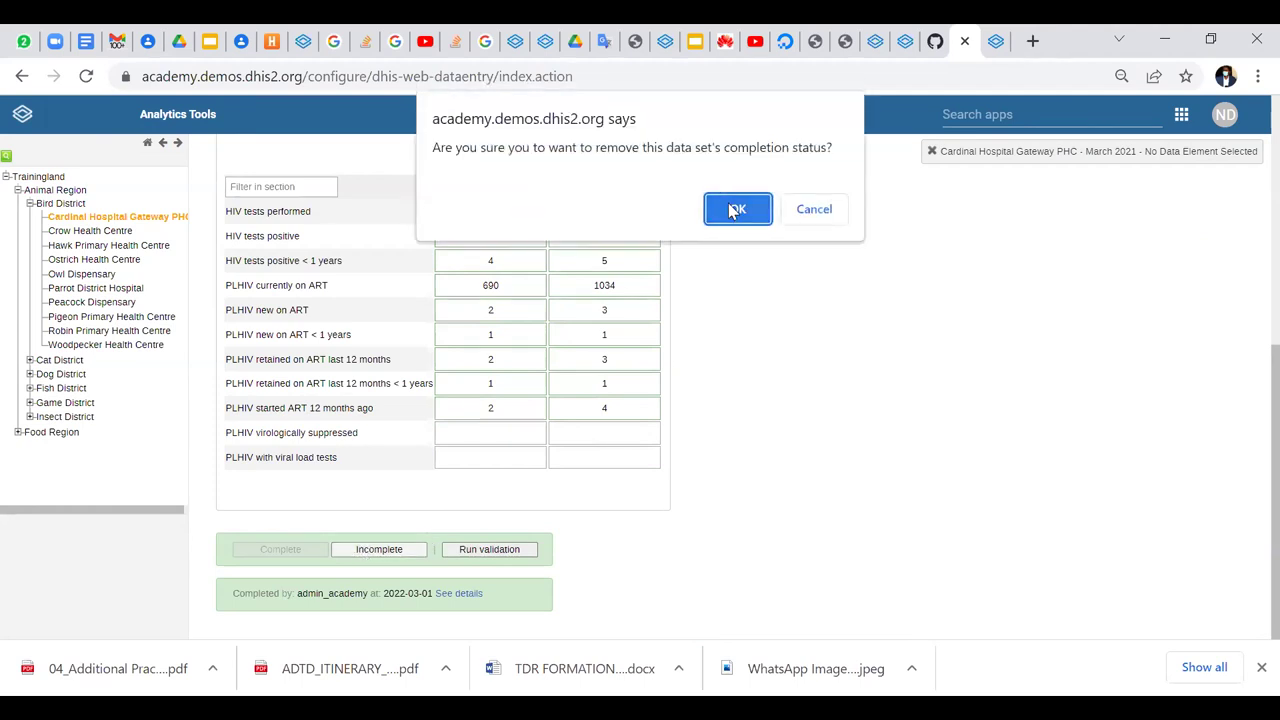
pyautogui.click(737, 208)
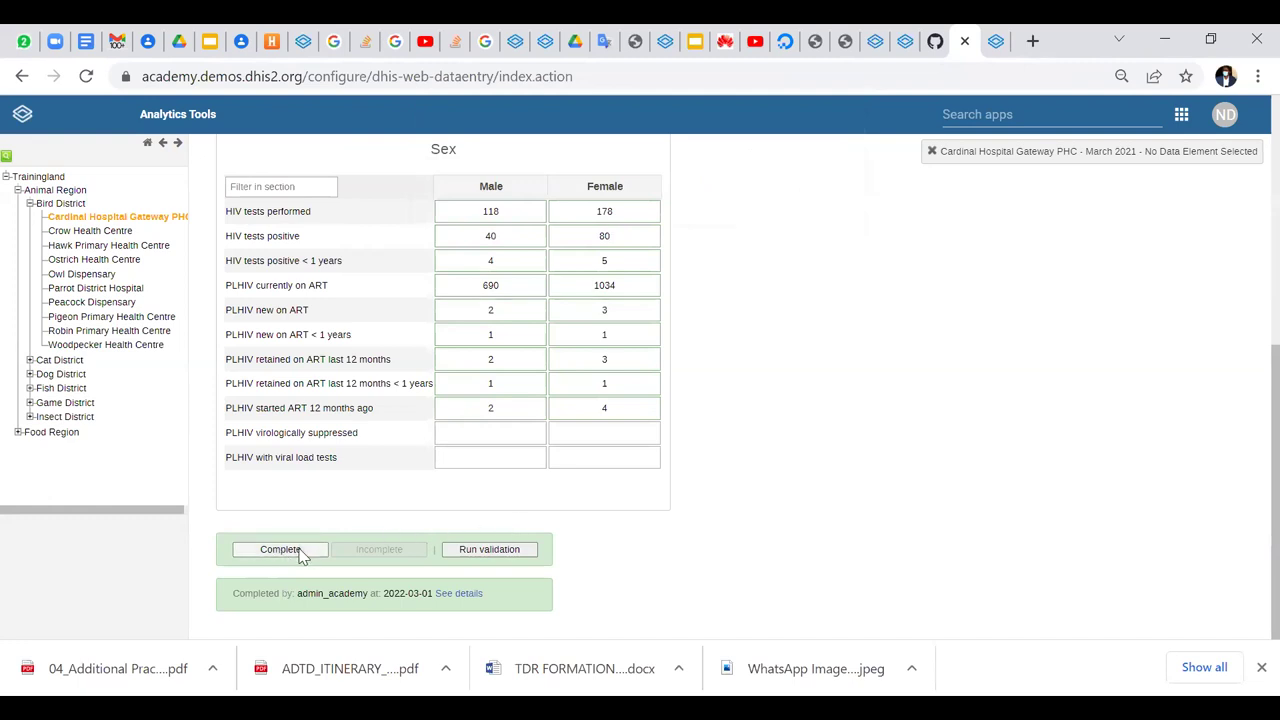
pyautogui.click(300, 551)
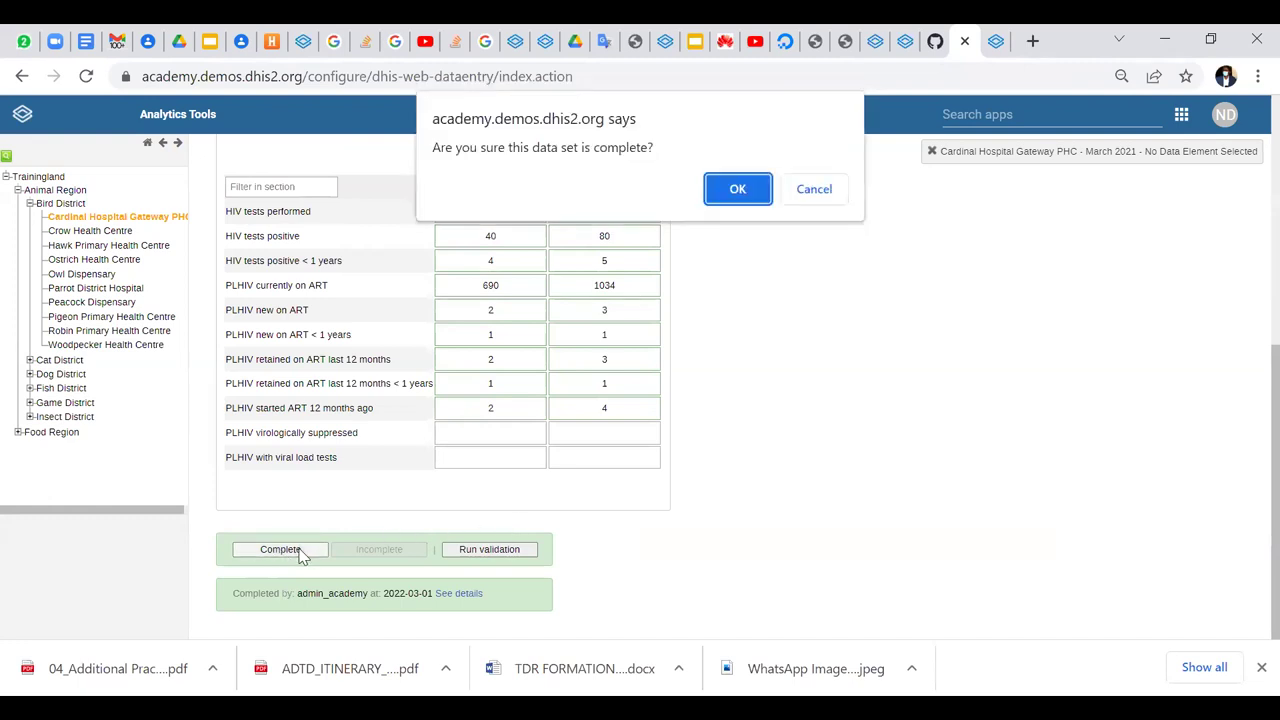
pyautogui.click(737, 189)
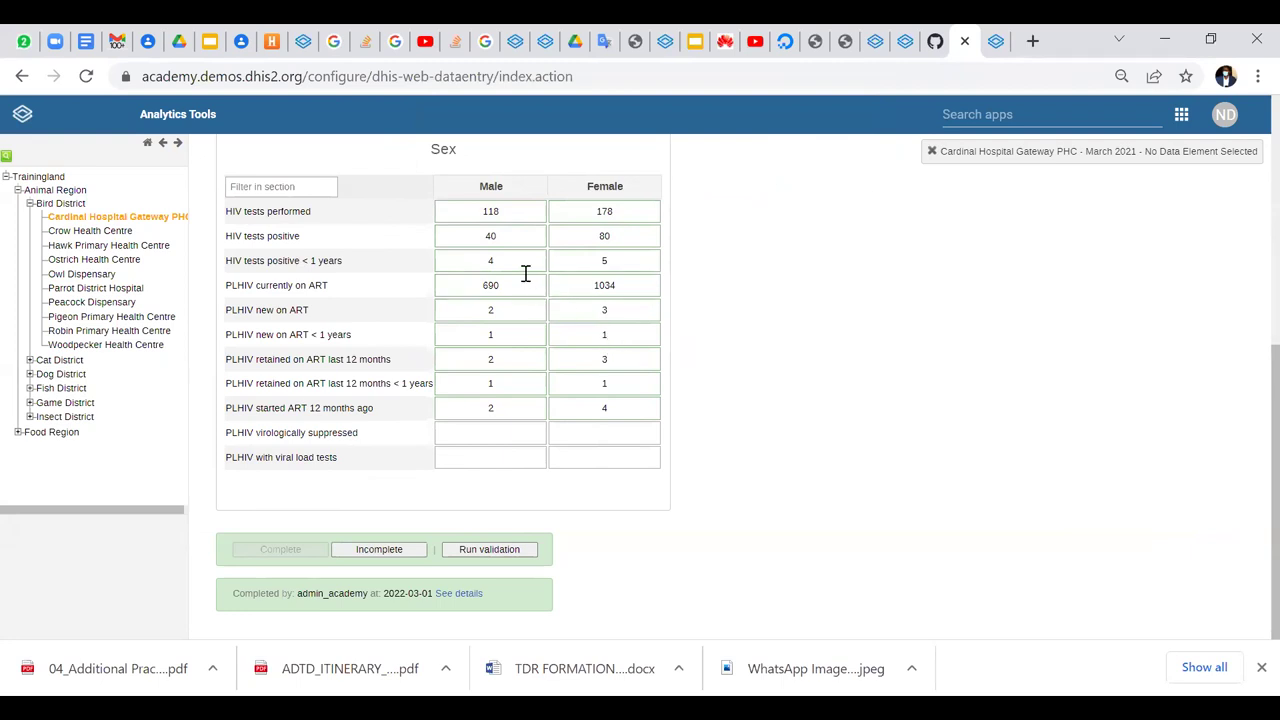
# Change the male "HIV tests positive" value to 4022, run validation on the form, and close the validation result
pyautogui.click(511, 242)
pyautogui.write('22')
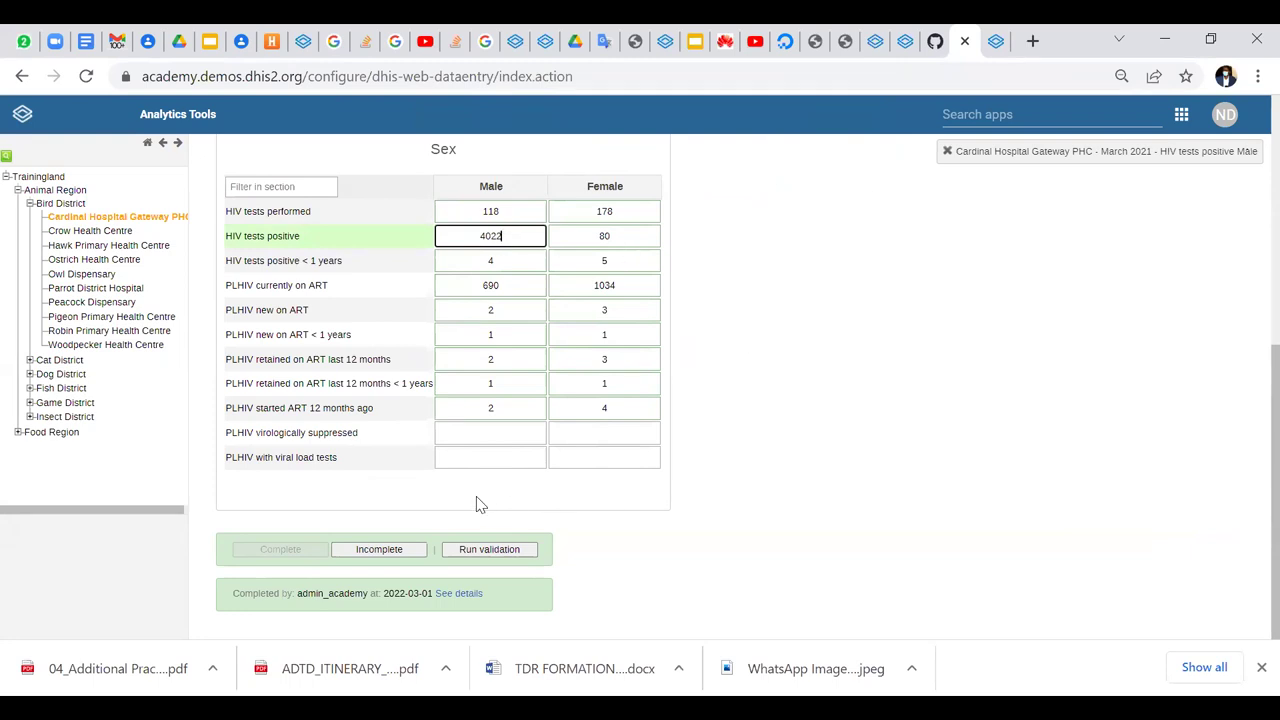
pyautogui.click(491, 553)
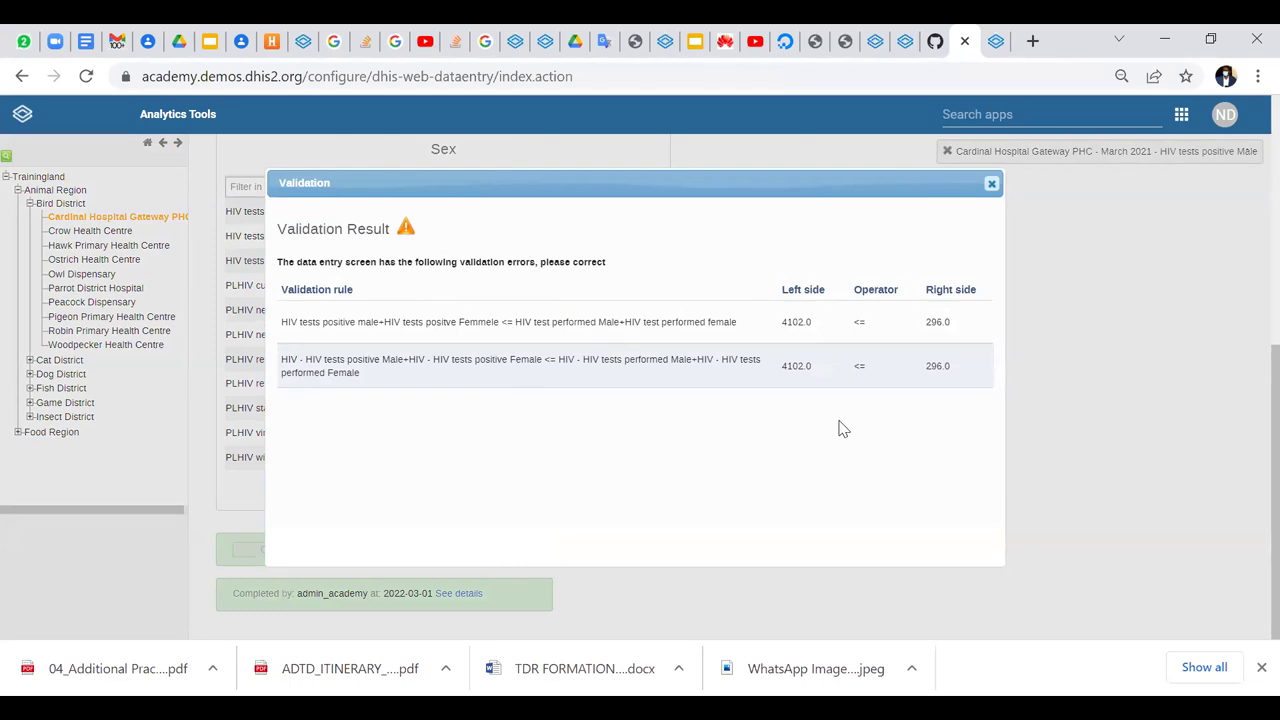
pyautogui.click(994, 188)
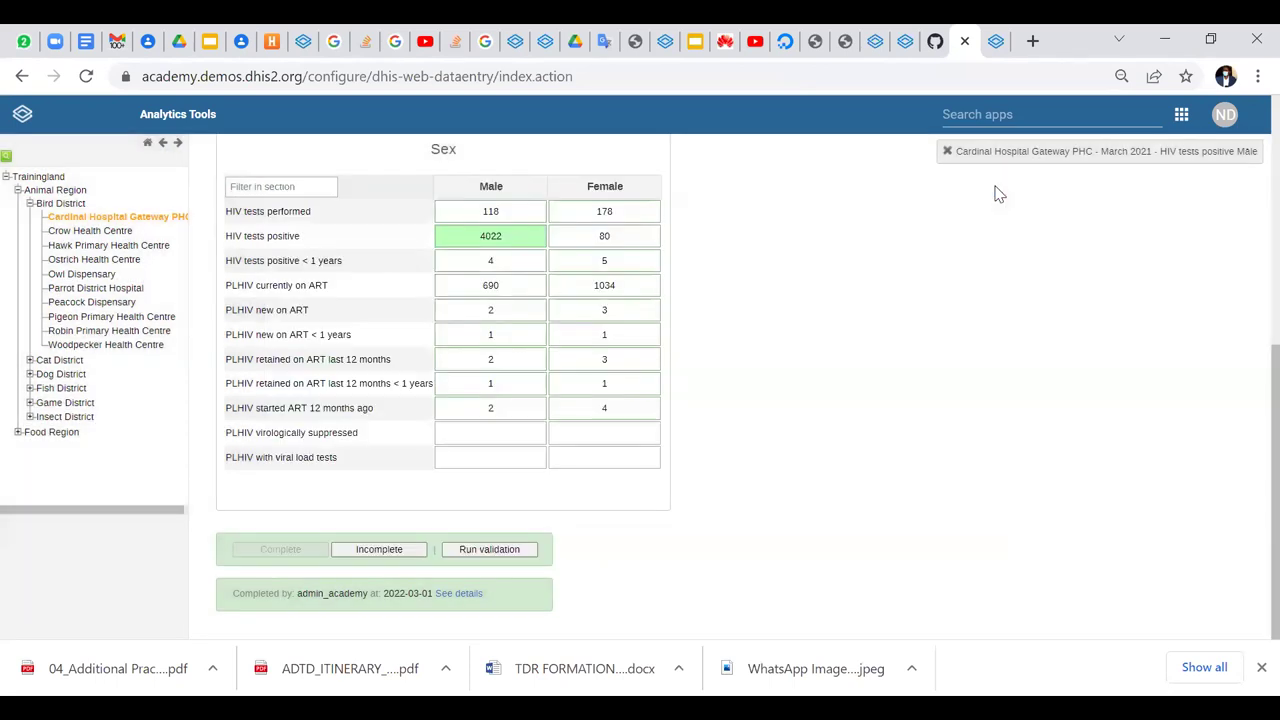
# Run validation on the HIV Monthly form again, examine the violated rules, and close the validation result
pyautogui.click(522, 240)
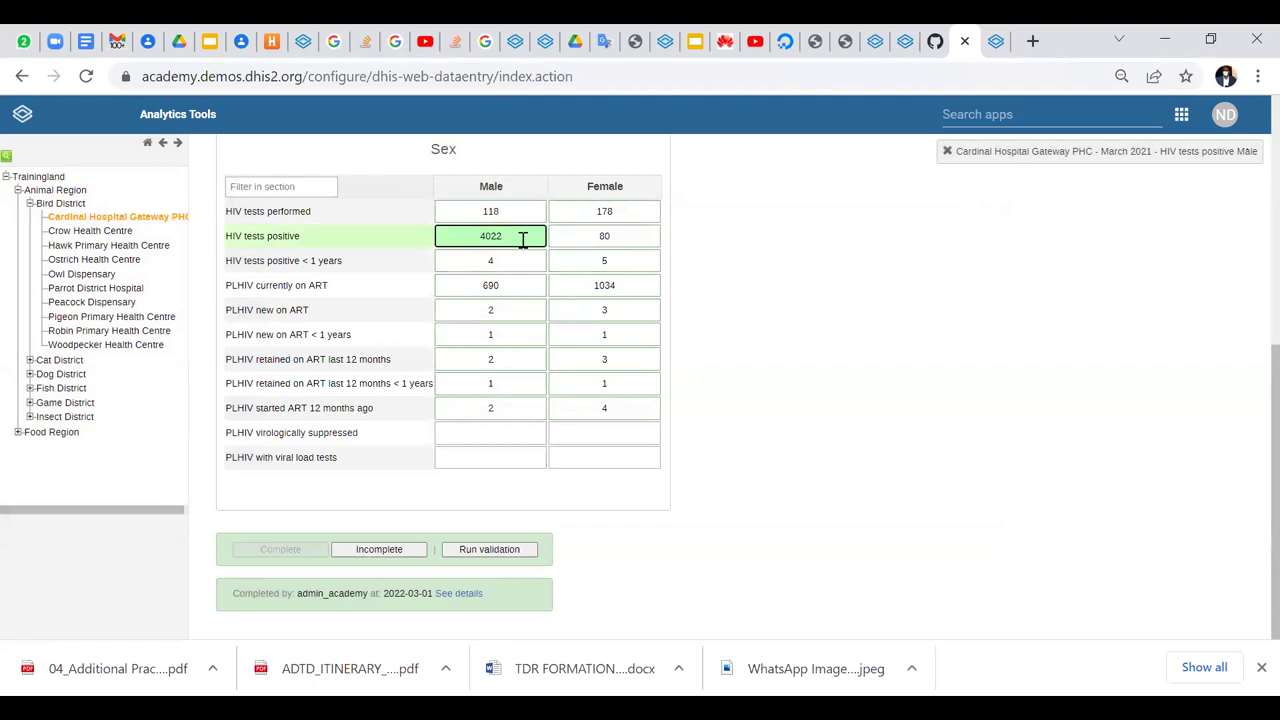
pyautogui.click(493, 551)
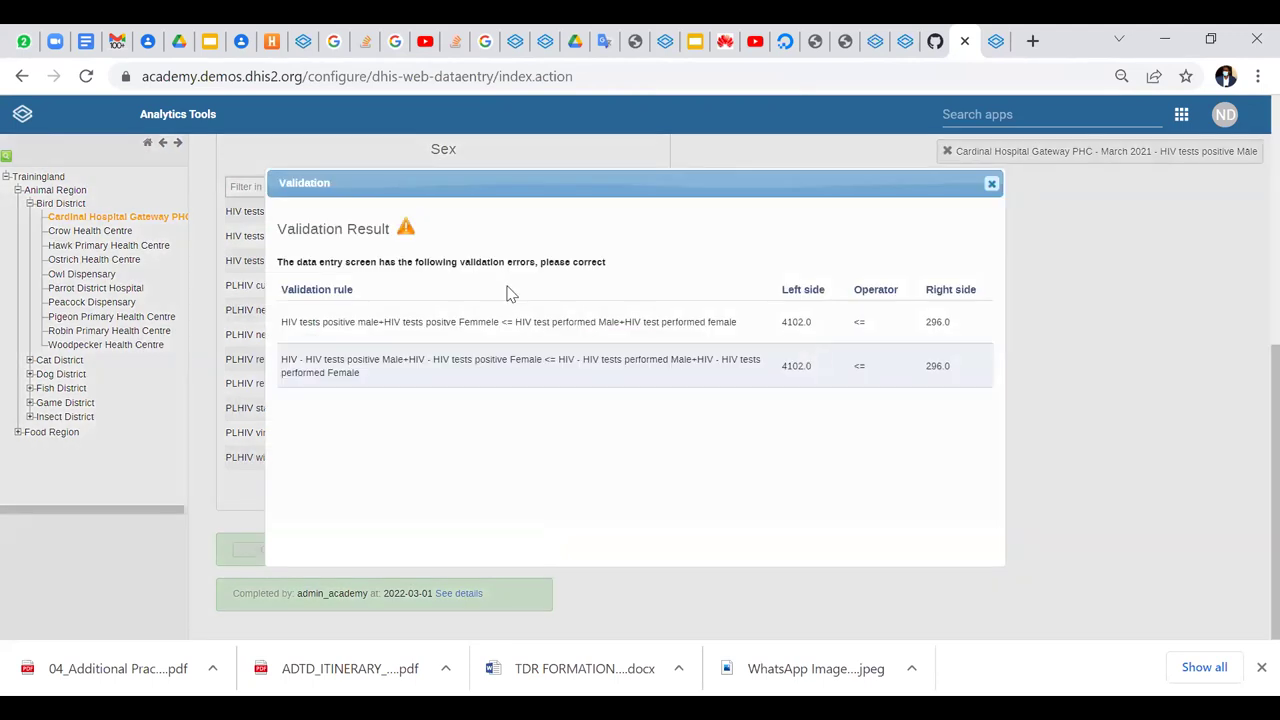
pyautogui.moveTo(651, 180); pyautogui.dragTo(646, 146)
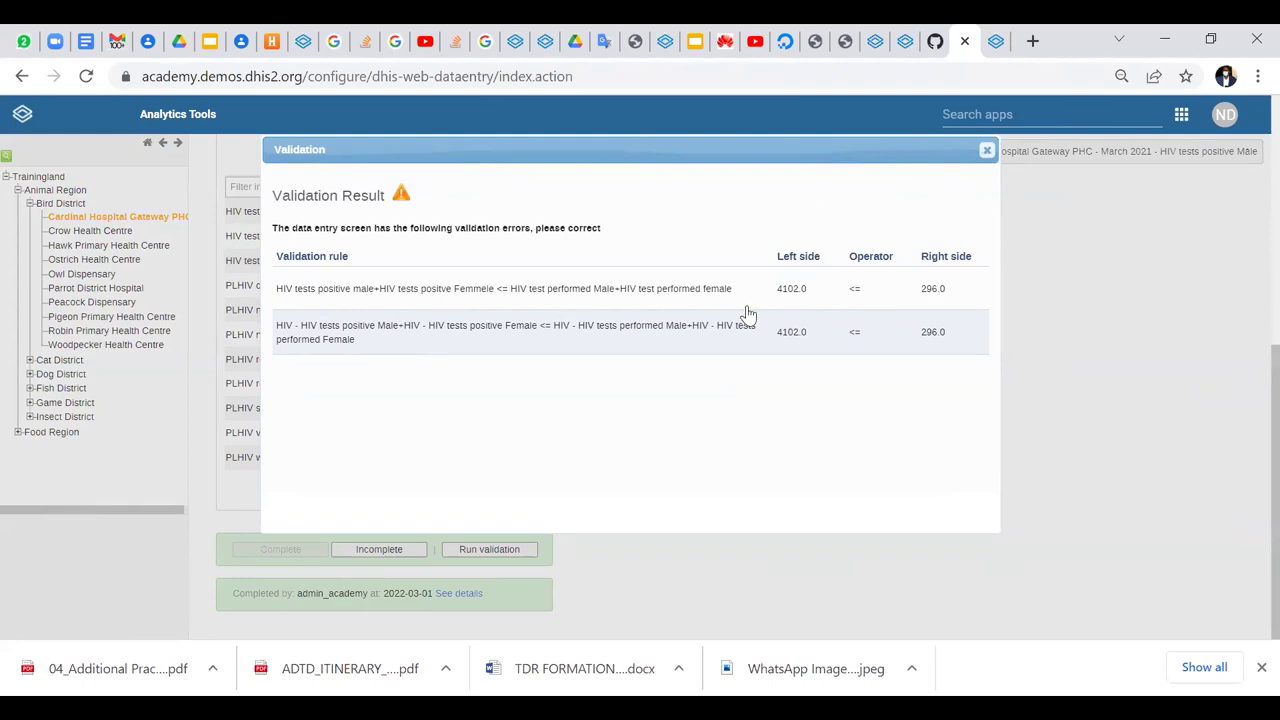
pyautogui.click(988, 150)
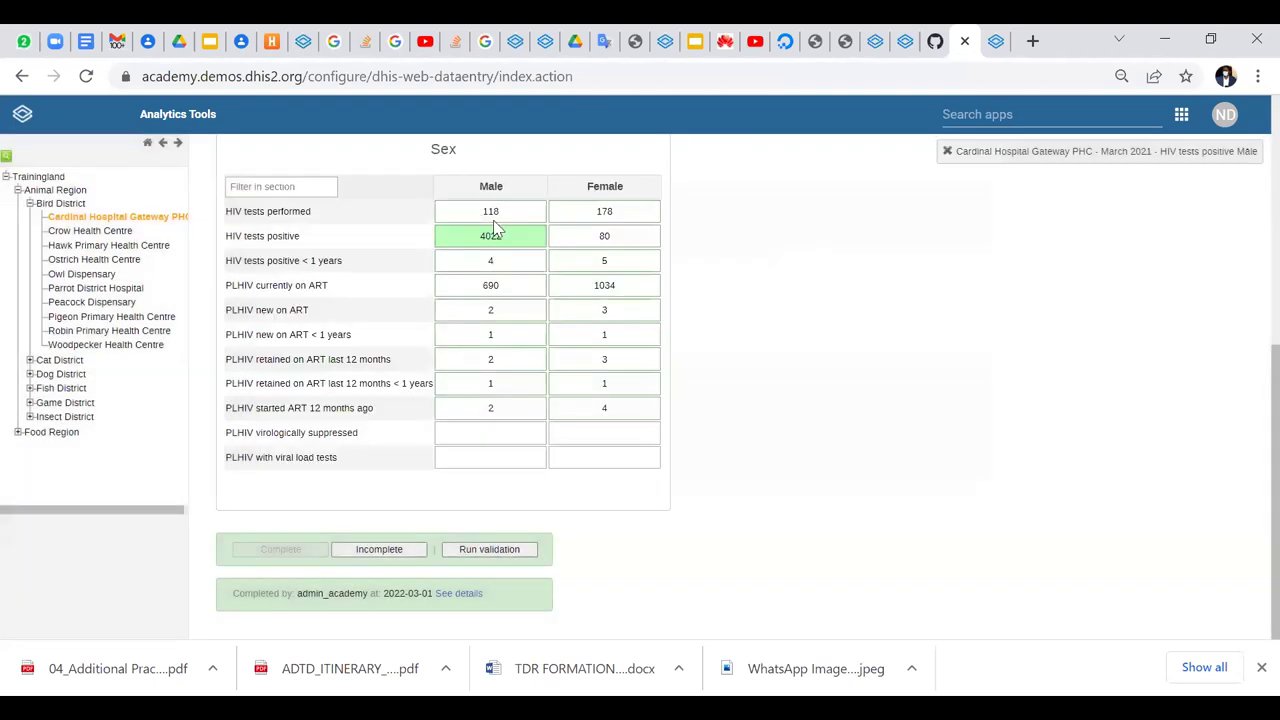
# Change the male "HIV tests positive" value to 40, run validation on the form, and close the validation result
pyautogui.click(508, 235)
pyautogui.press('BackSpace')
pyautogui.press('BackSpace')
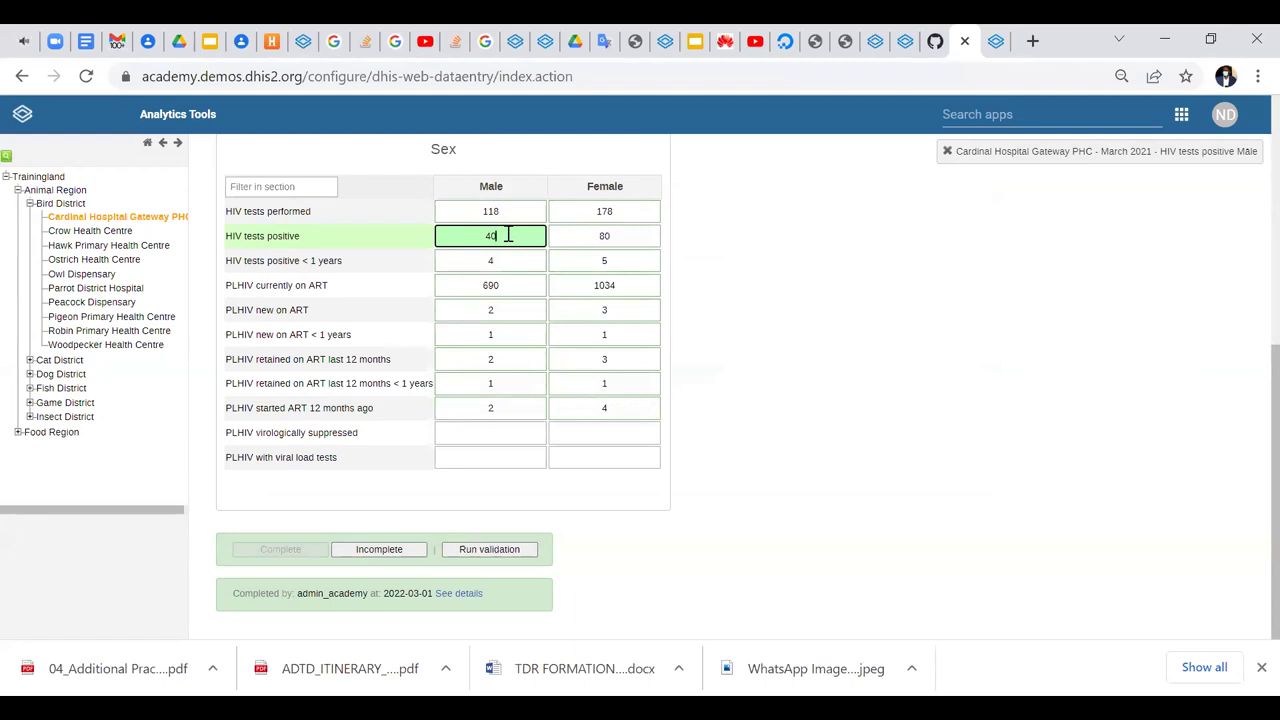
pyautogui.click(993, 345)
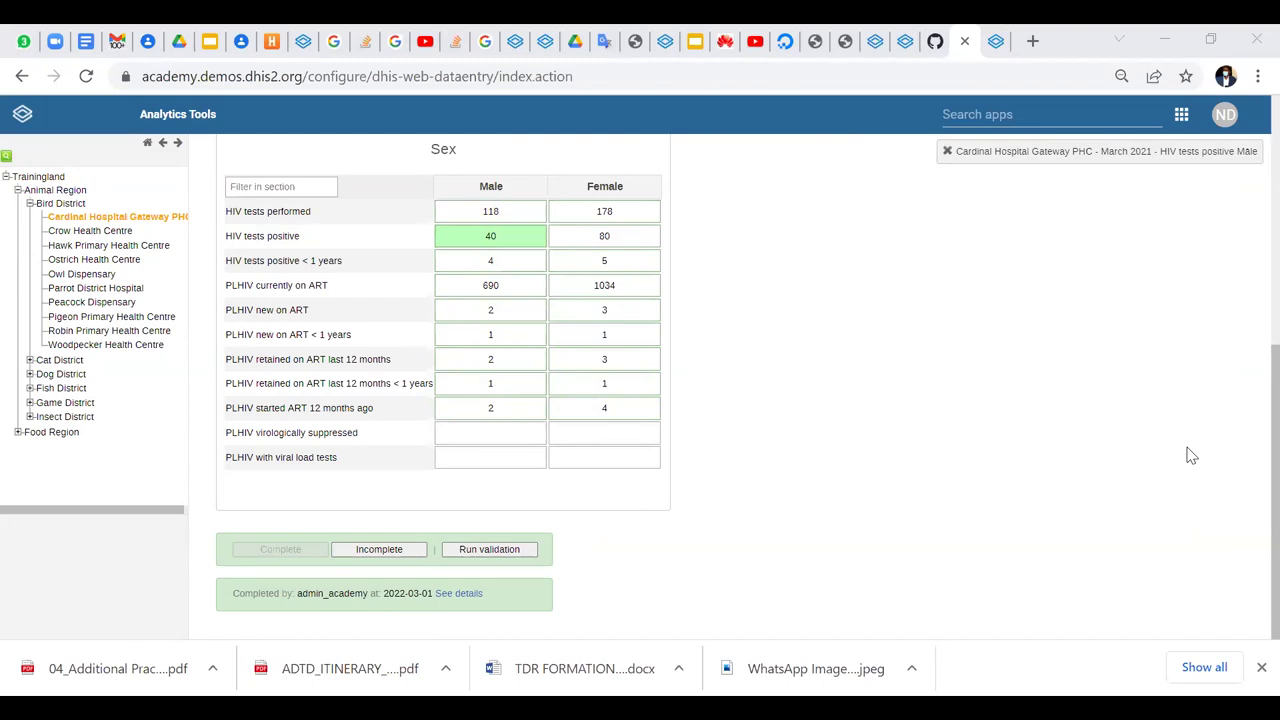
pyautogui.click(1096, 400)
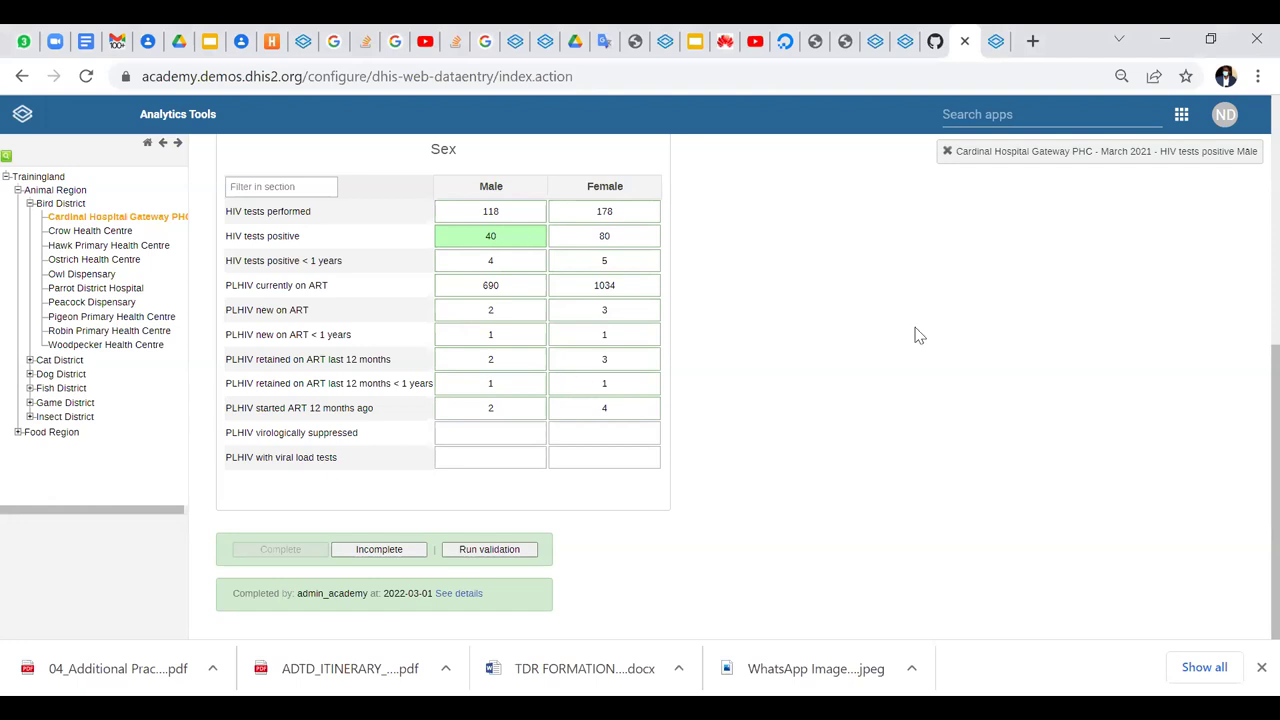
pyautogui.click(500, 557)
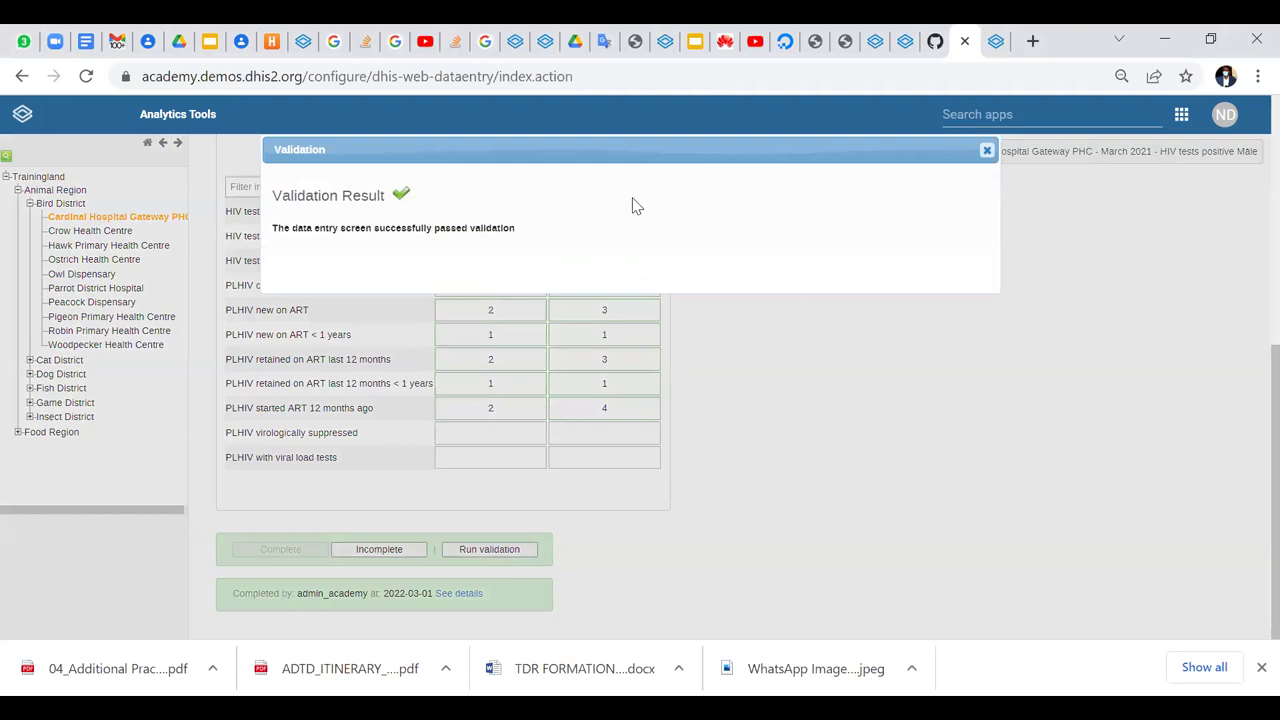
pyautogui.click(986, 150)
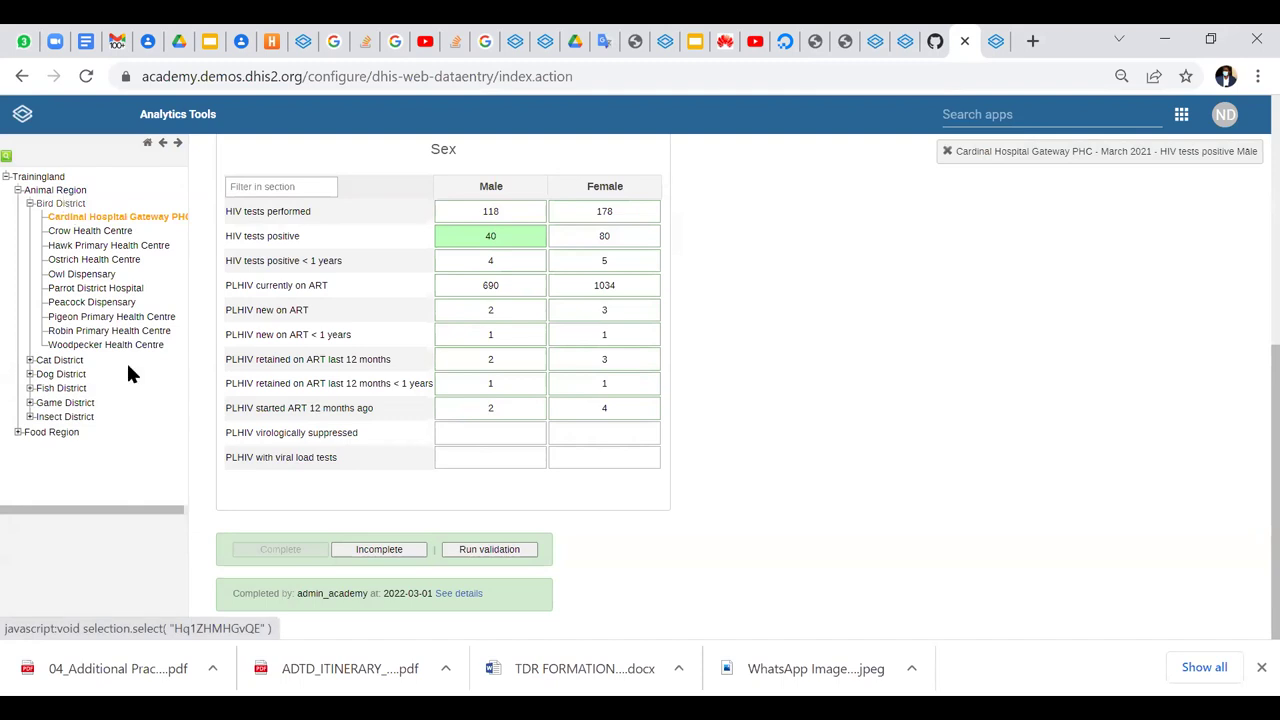
# Set the male "HIV tests positive" value back to 4022 and commit the entry
pyautogui.click(509, 238)
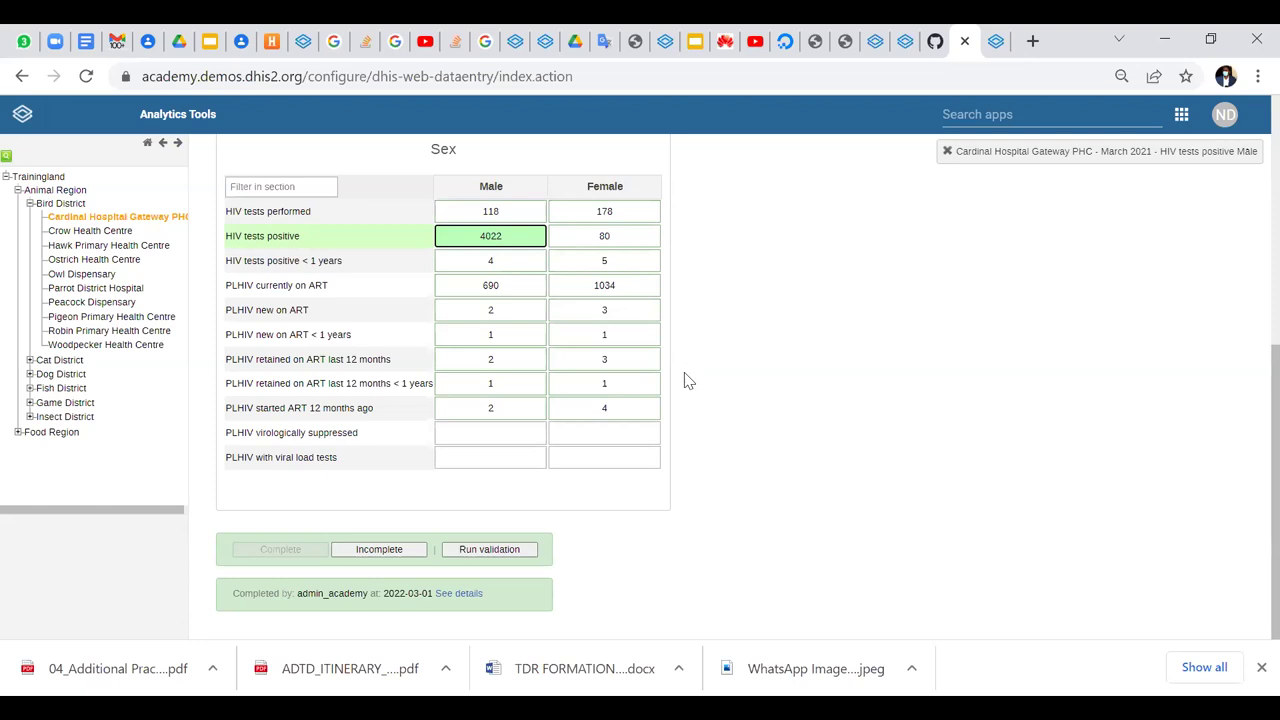
pyautogui.click(822, 417)
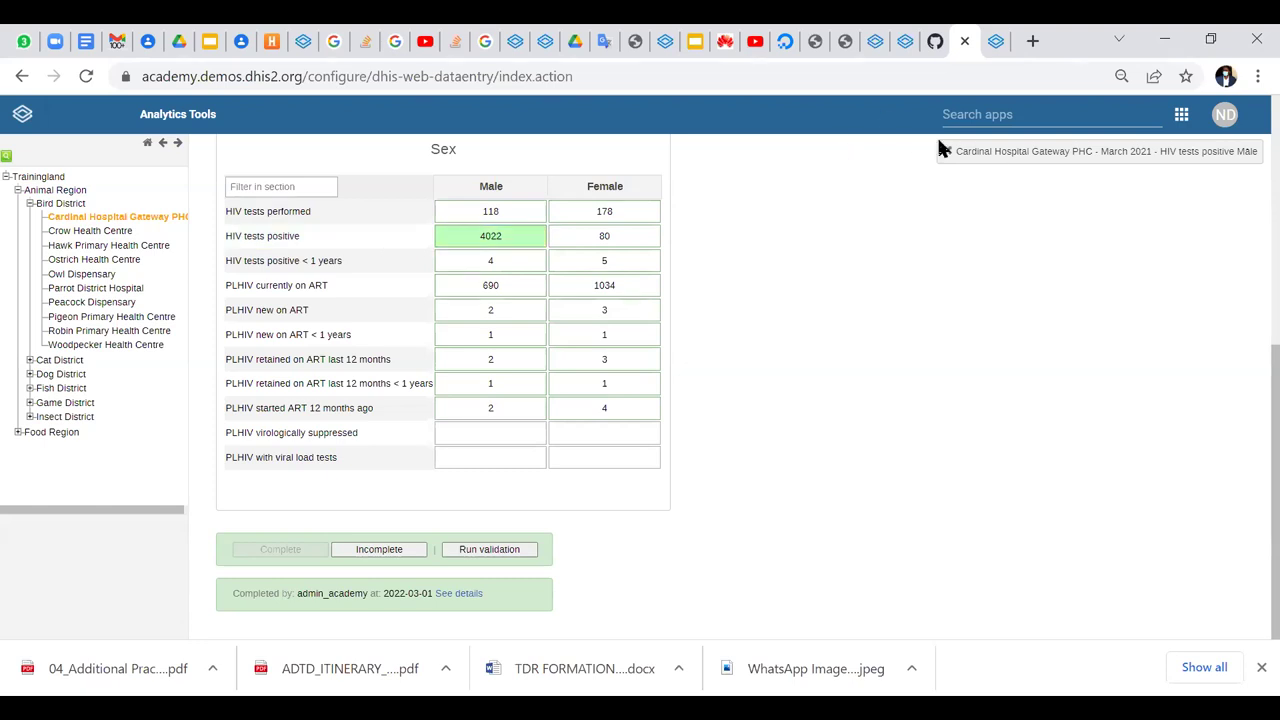
# Open Validation Rule Analysis in the Data Quality app and choose Bird District under Animal Region as the parent organisation unit
pyautogui.click(969, 114)
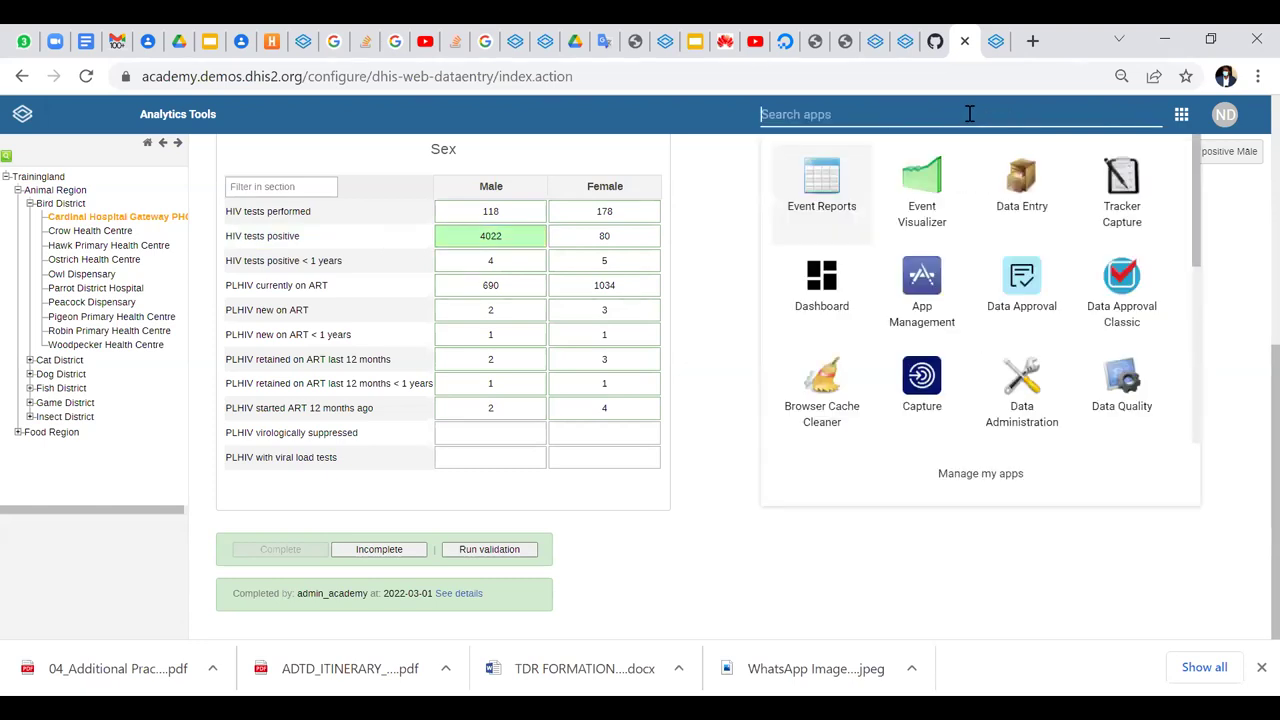
pyautogui.write('data')
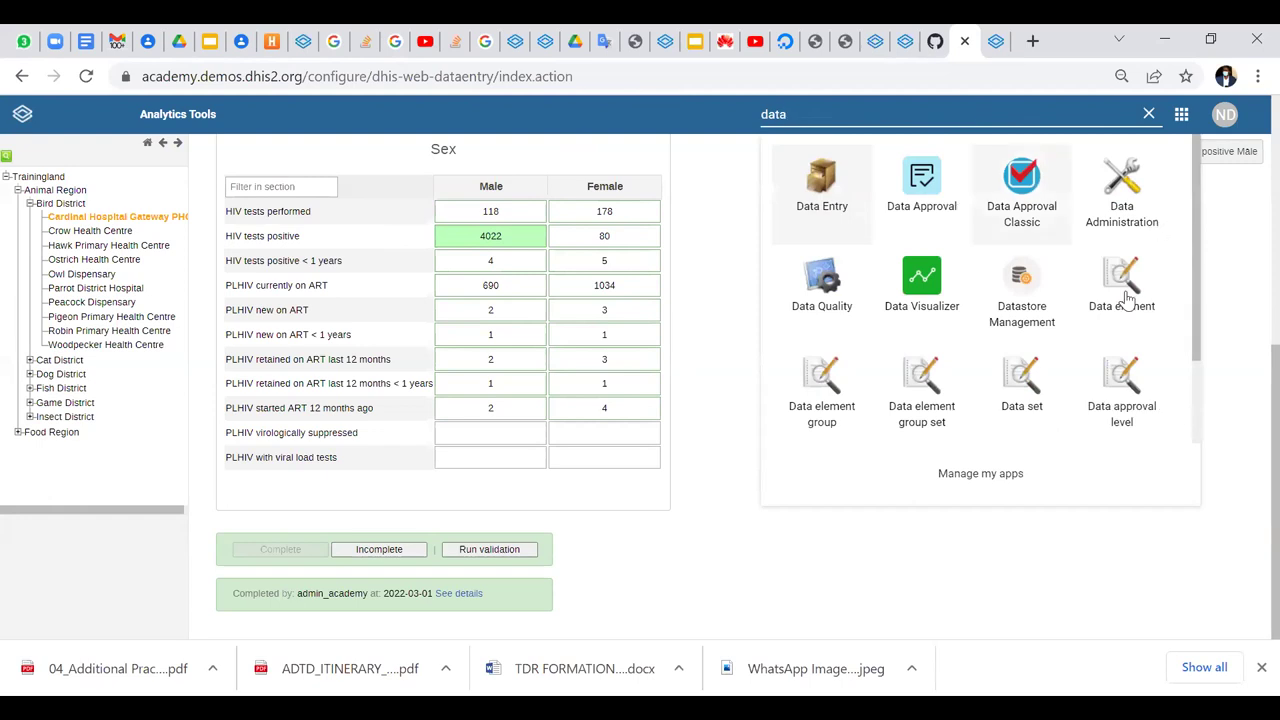
pyautogui.click(821, 275)
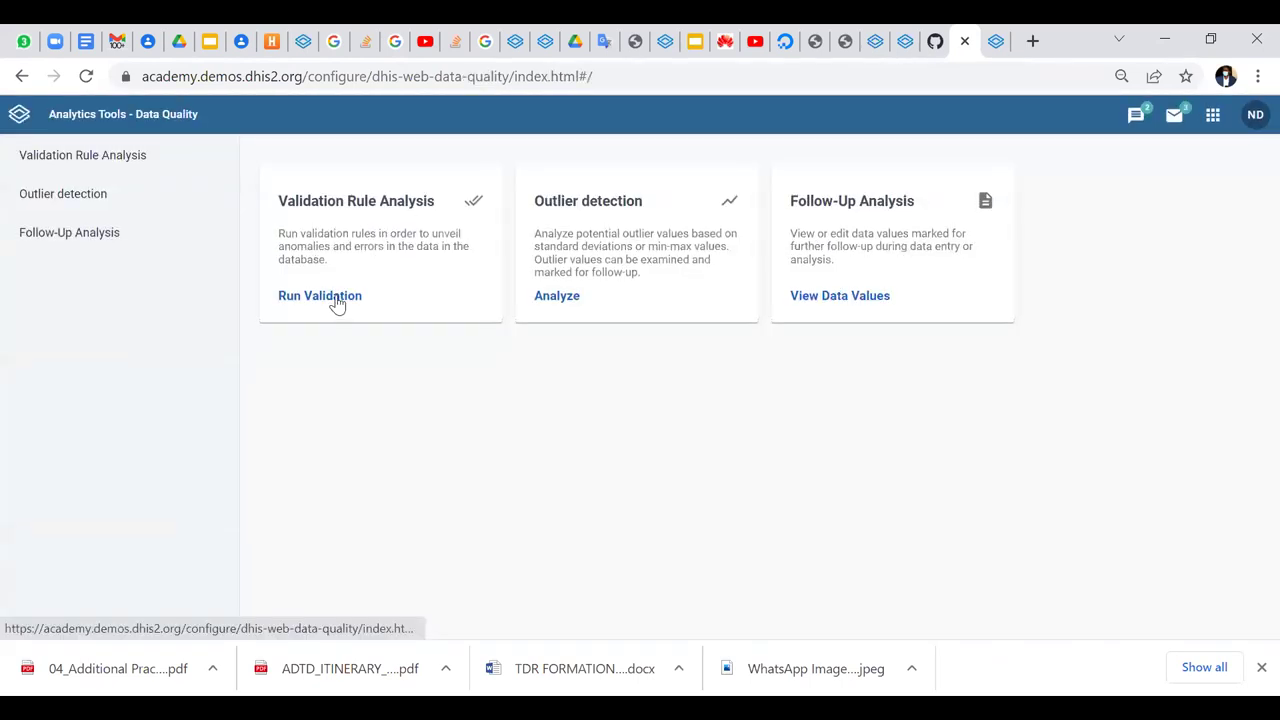
pyautogui.click(333, 306)
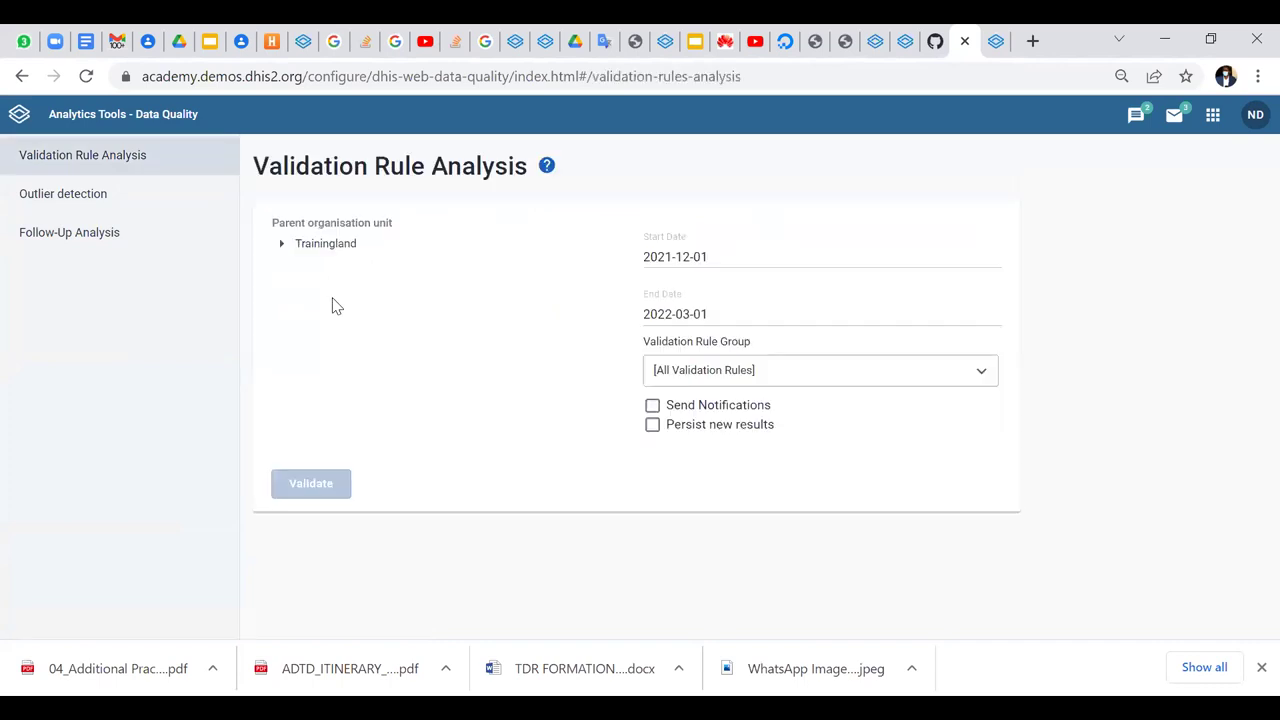
pyautogui.click(283, 246)
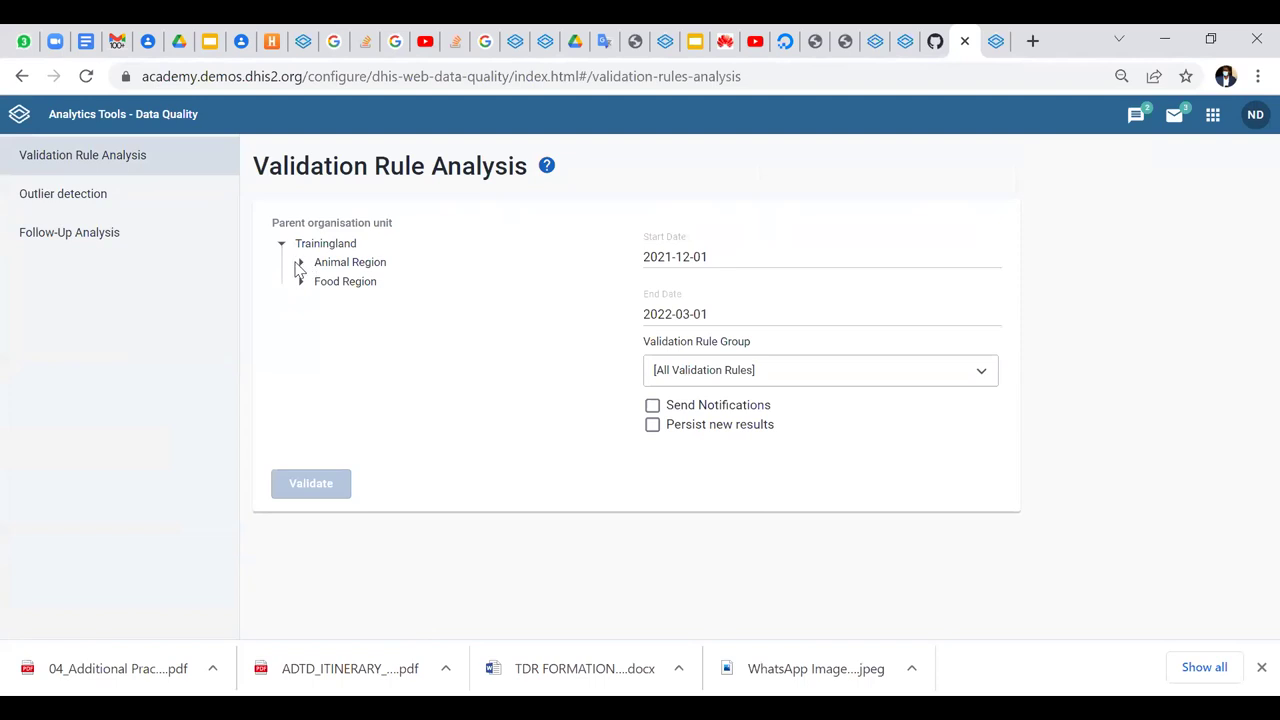
pyautogui.click(299, 264)
pyautogui.click(348, 283)
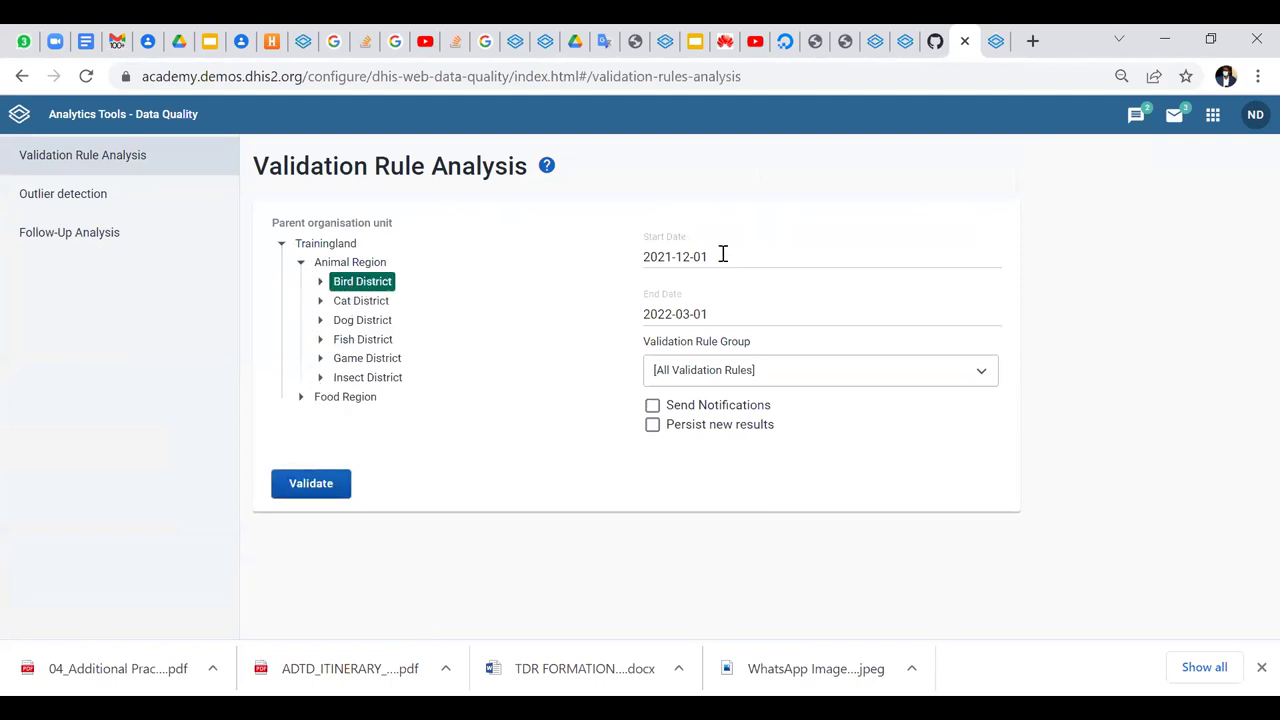
# Set the start date of the validation rule analysis to 2021-01-01
pyautogui.click(720, 259)
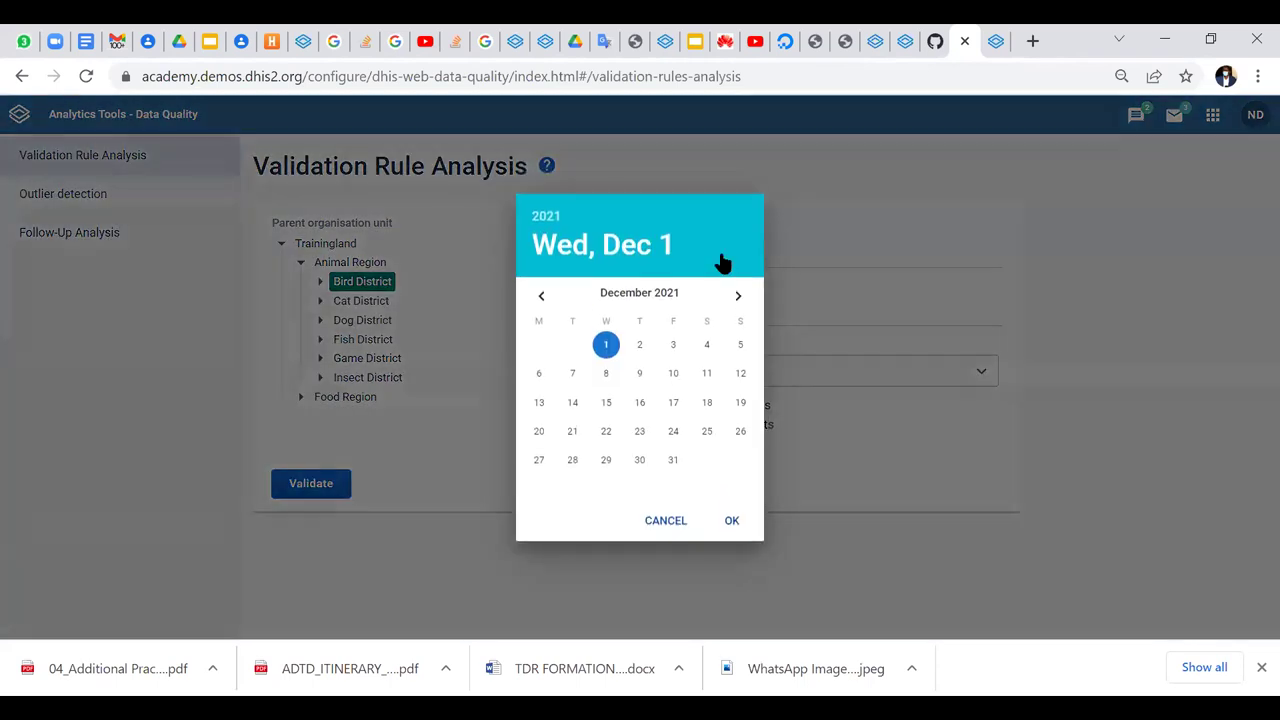
pyautogui.click(540, 300)
pyautogui.click(540, 300)
pyautogui.click(540, 300)
pyautogui.click(540, 300)
pyautogui.click(540, 300)
pyautogui.click(540, 300)
pyautogui.click(540, 300)
pyautogui.click(540, 300)
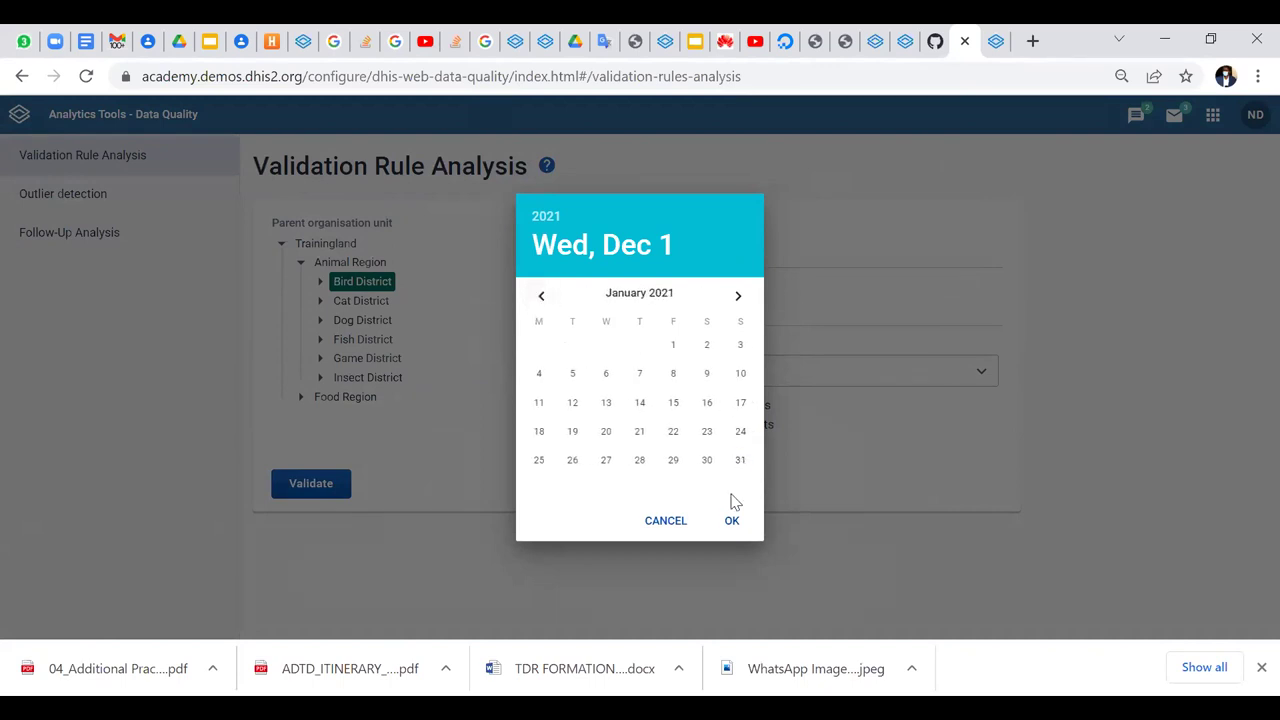
pyautogui.click(740, 463)
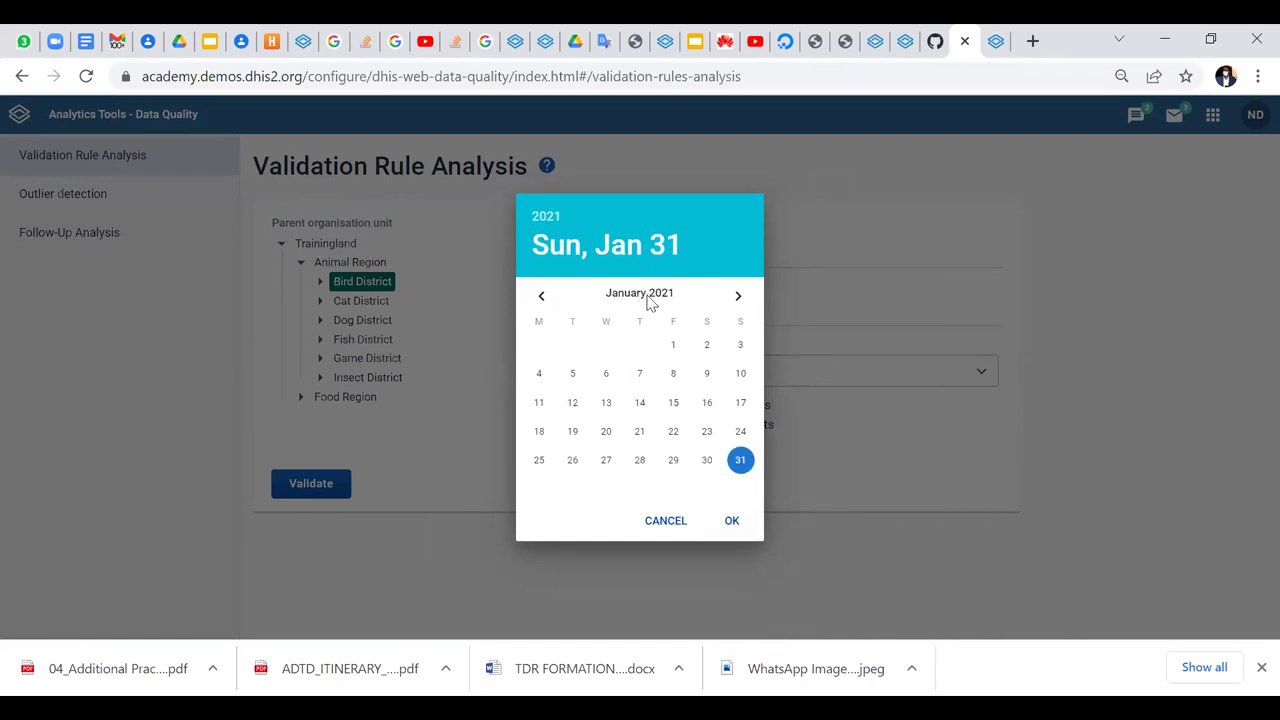
pyautogui.click(673, 346)
pyautogui.click(734, 520)
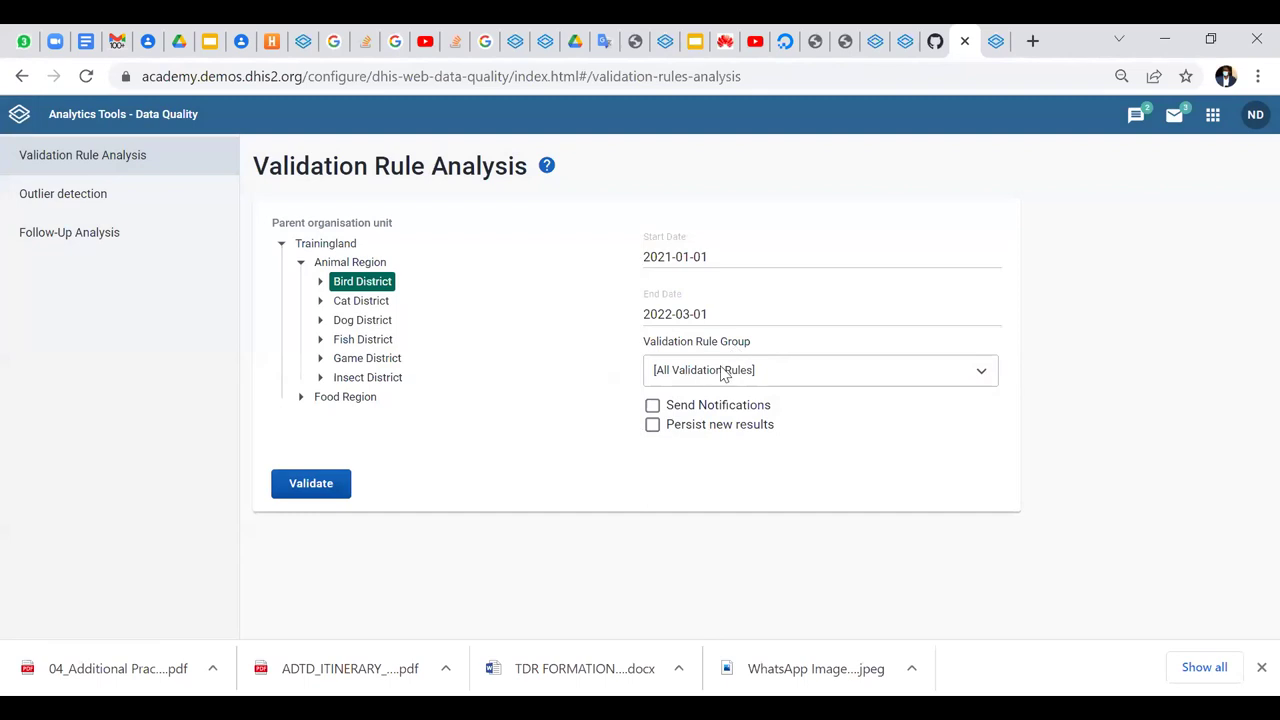
# Choose the HIV Validation Rules group and run the validation rule analysis
pyautogui.click(727, 379)
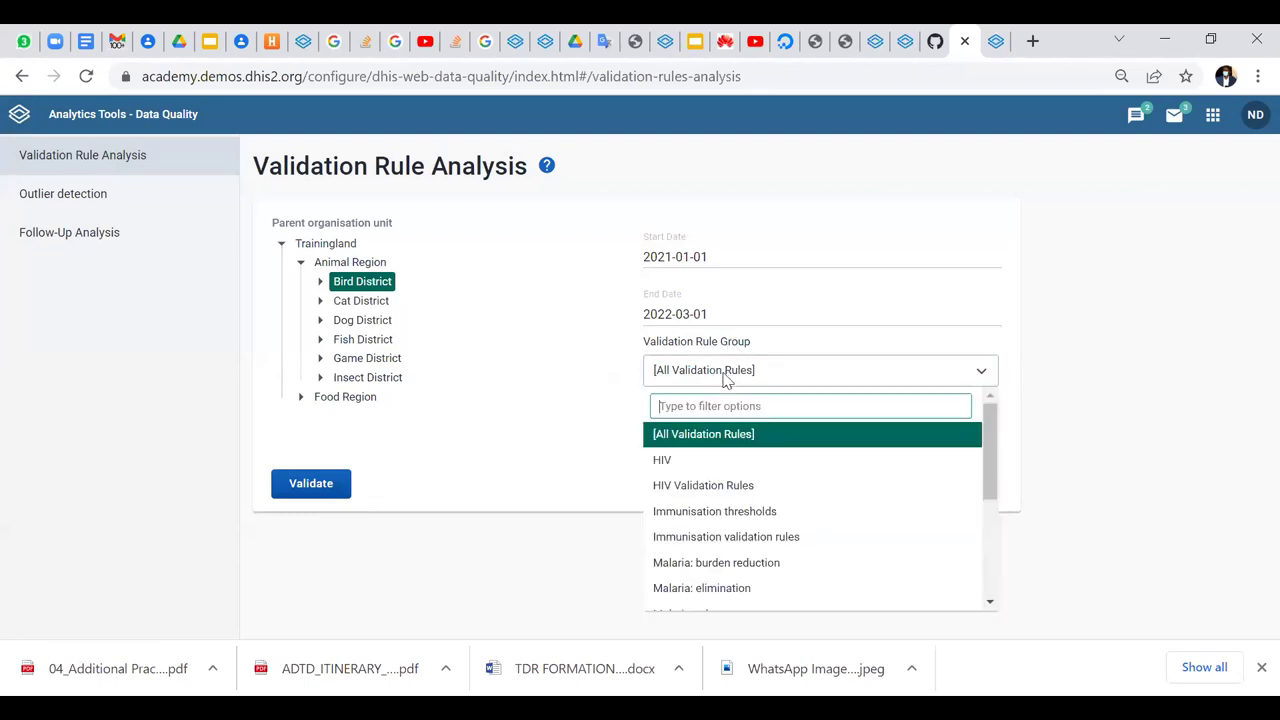
pyautogui.click(717, 487)
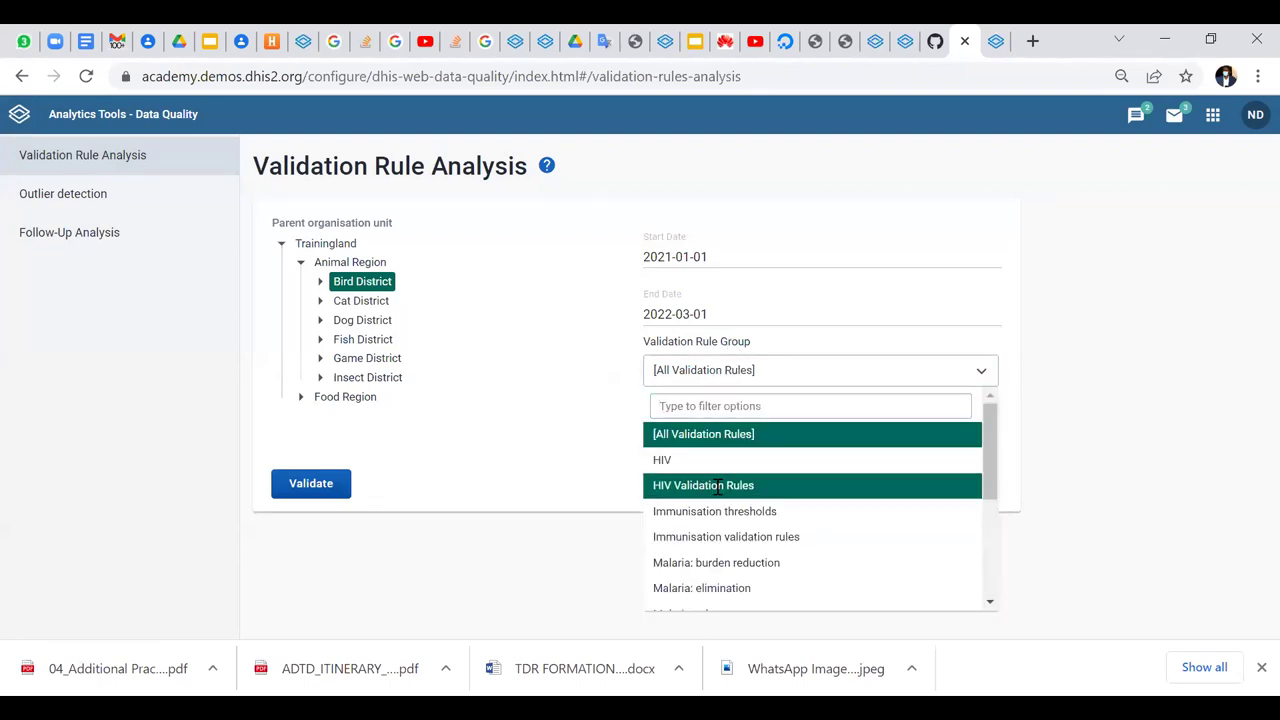
pyautogui.click(307, 491)
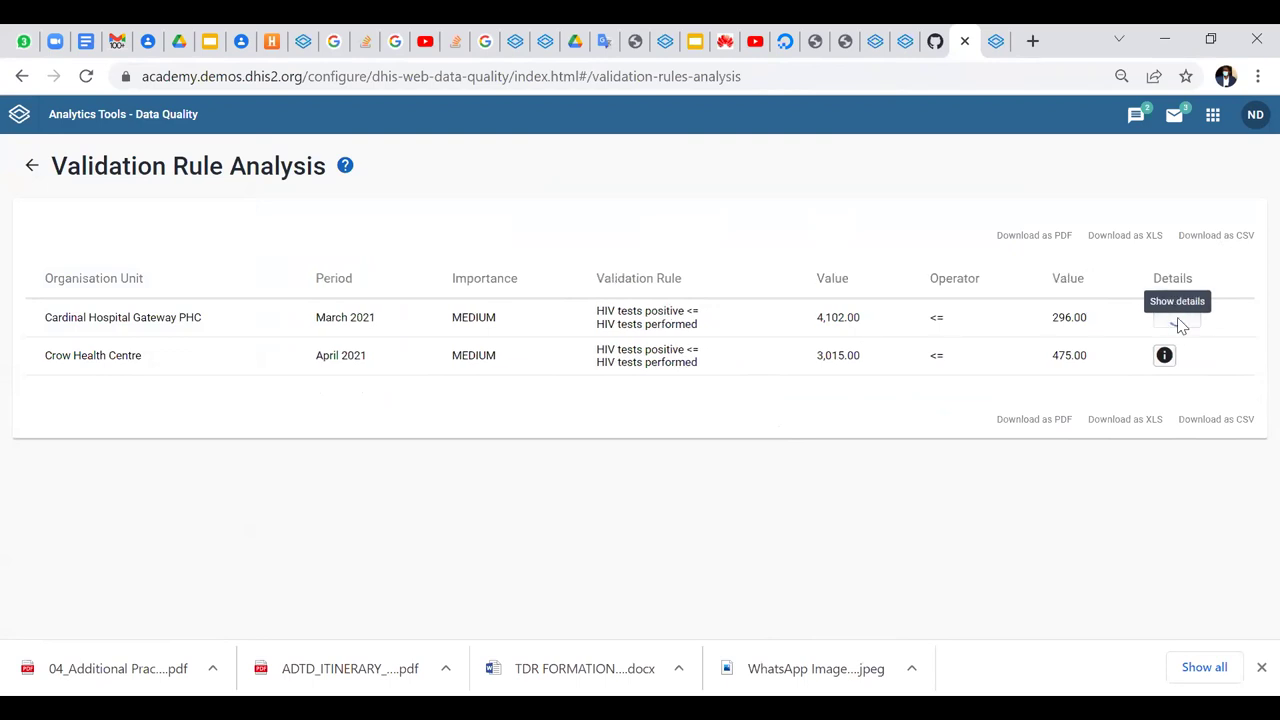
# Examine the left-side and right-side data elements in Cardinal Hospital Gateway PHC's March 2021 validation details, and close them
pyautogui.click(1176, 320)
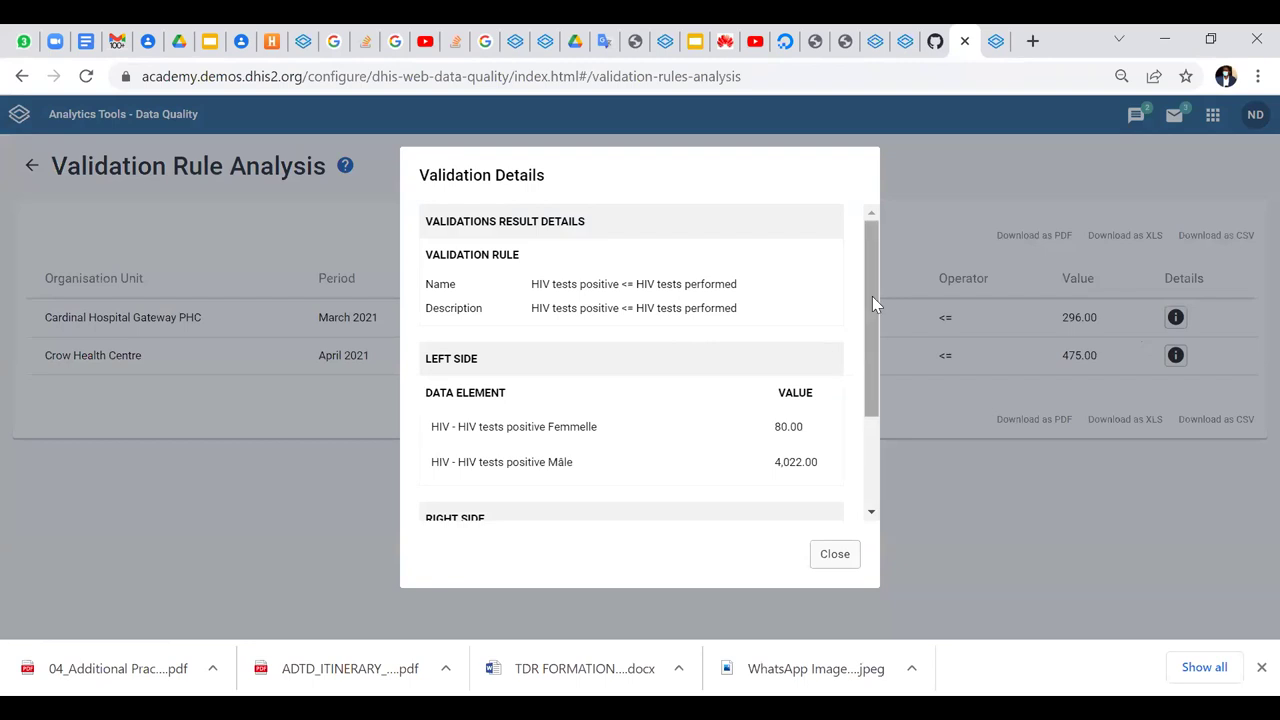
pyautogui.moveTo(872, 296); pyautogui.dragTo(872, 316)
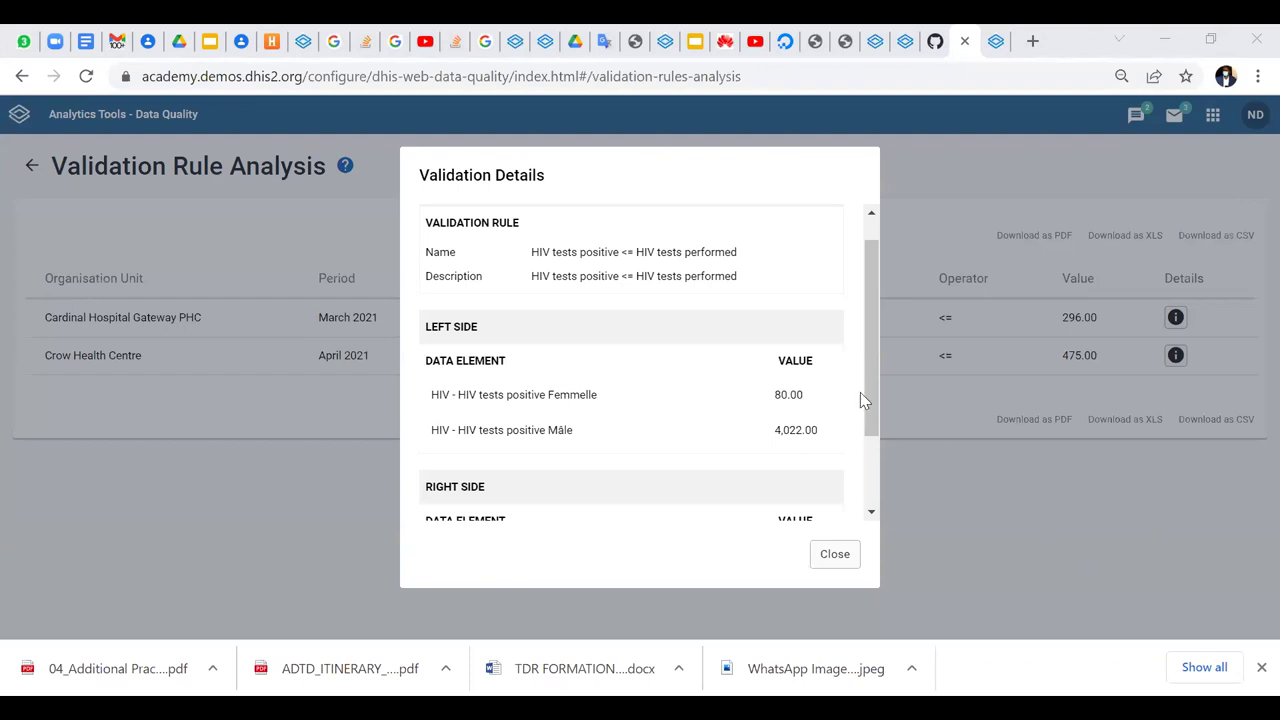
pyautogui.moveTo(869, 420); pyautogui.dragTo(870, 432)
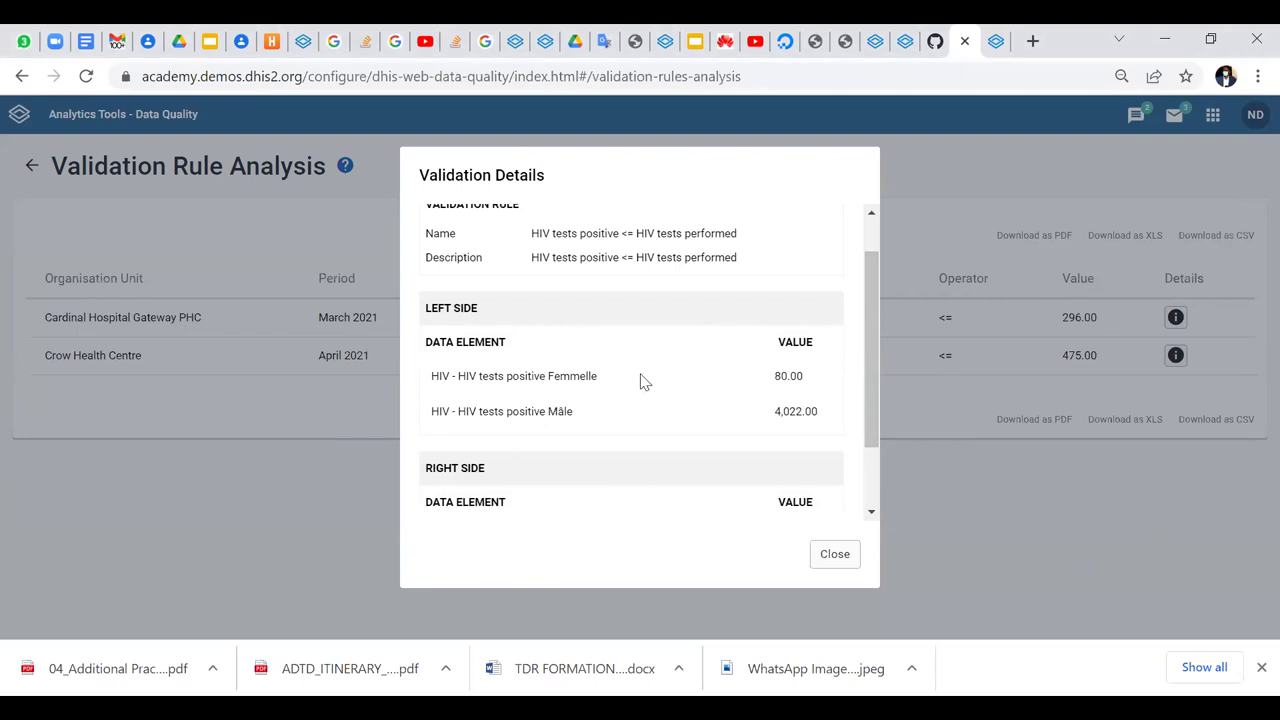
pyautogui.moveTo(868, 383); pyautogui.dragTo(865, 462)
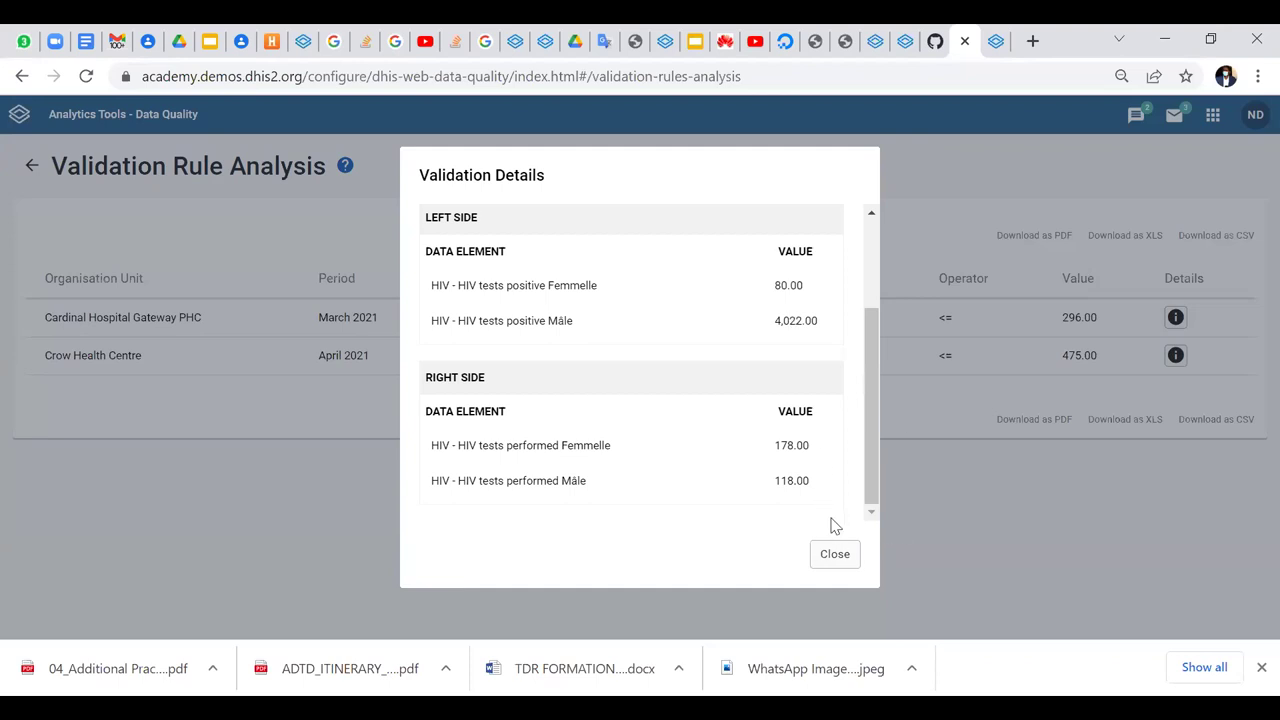
pyautogui.click(832, 556)
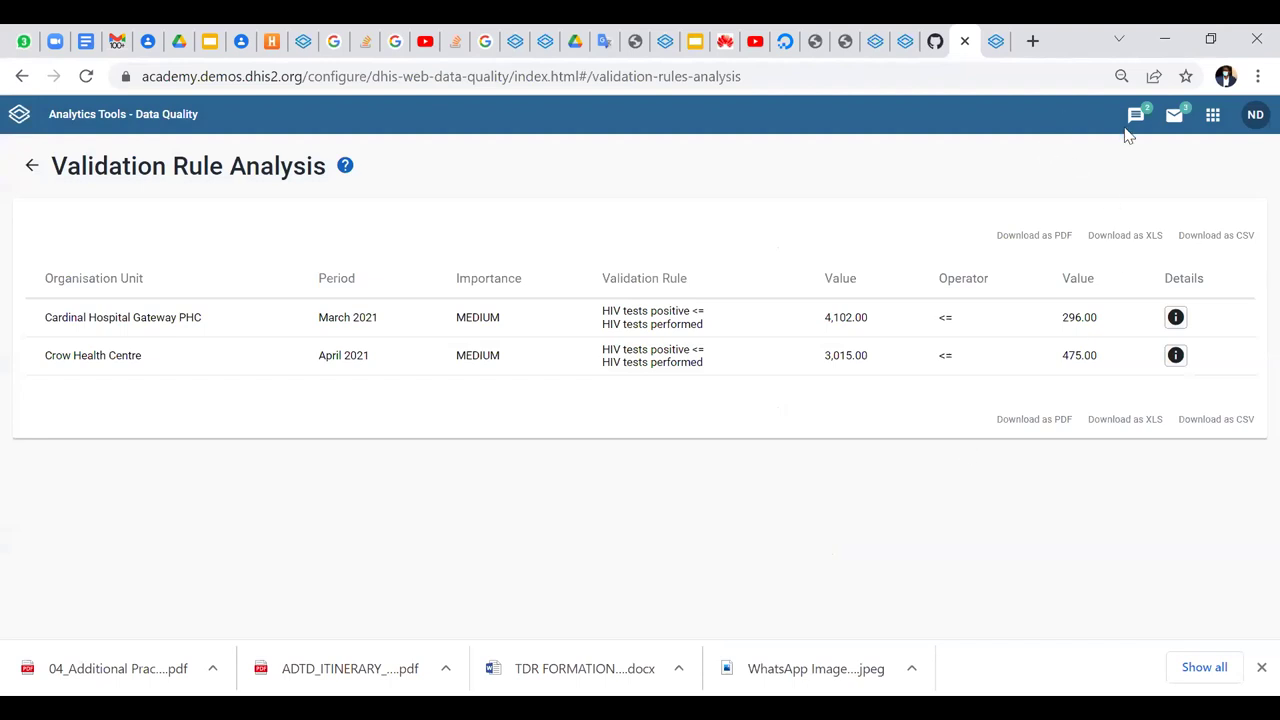
# Switch to the Data Entry app and load the HIV Monthly data set for April 2021 at Cardinal Hospital Gateway PHC
pyautogui.click(1213, 118)
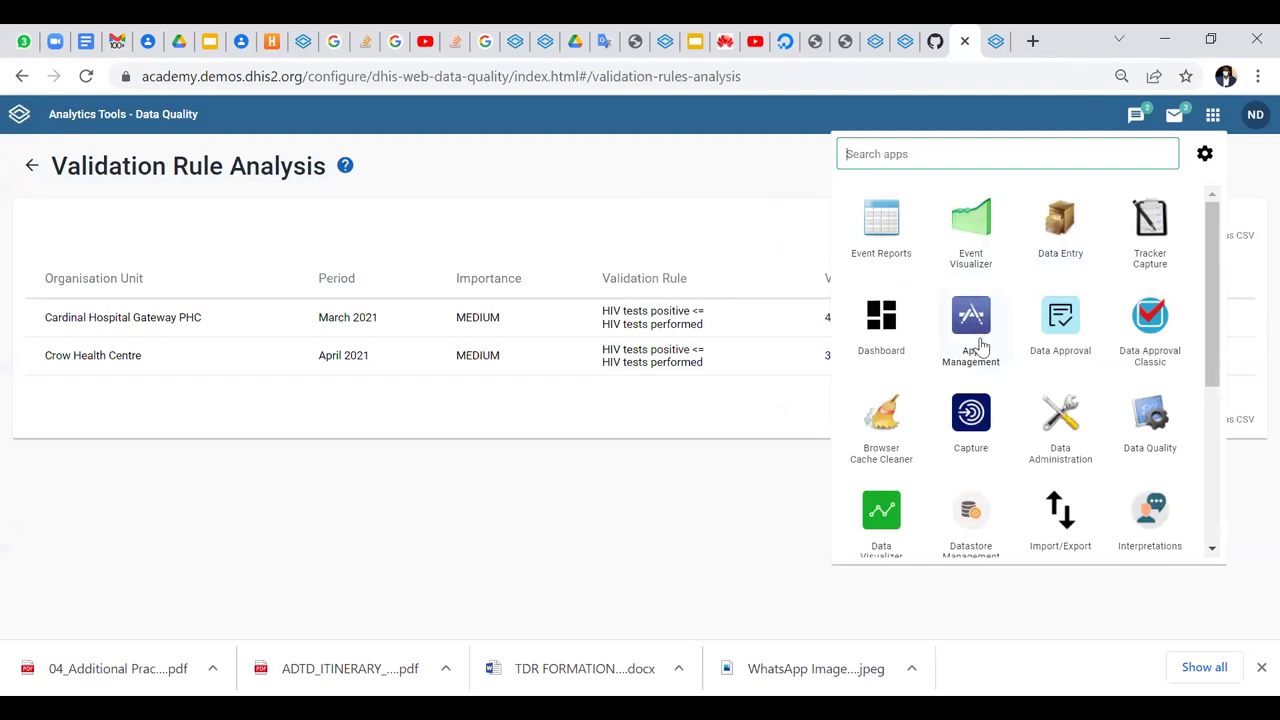
pyautogui.click(1058, 220)
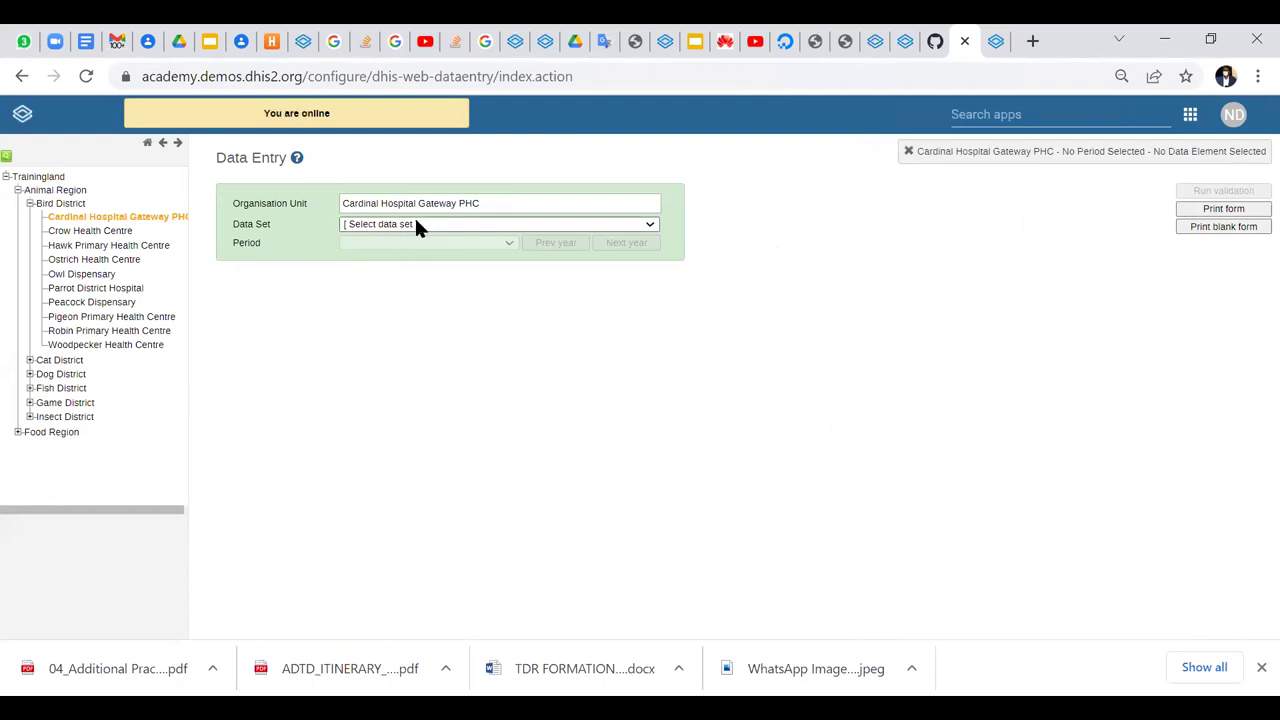
pyautogui.click(415, 225)
pyautogui.click(412, 252)
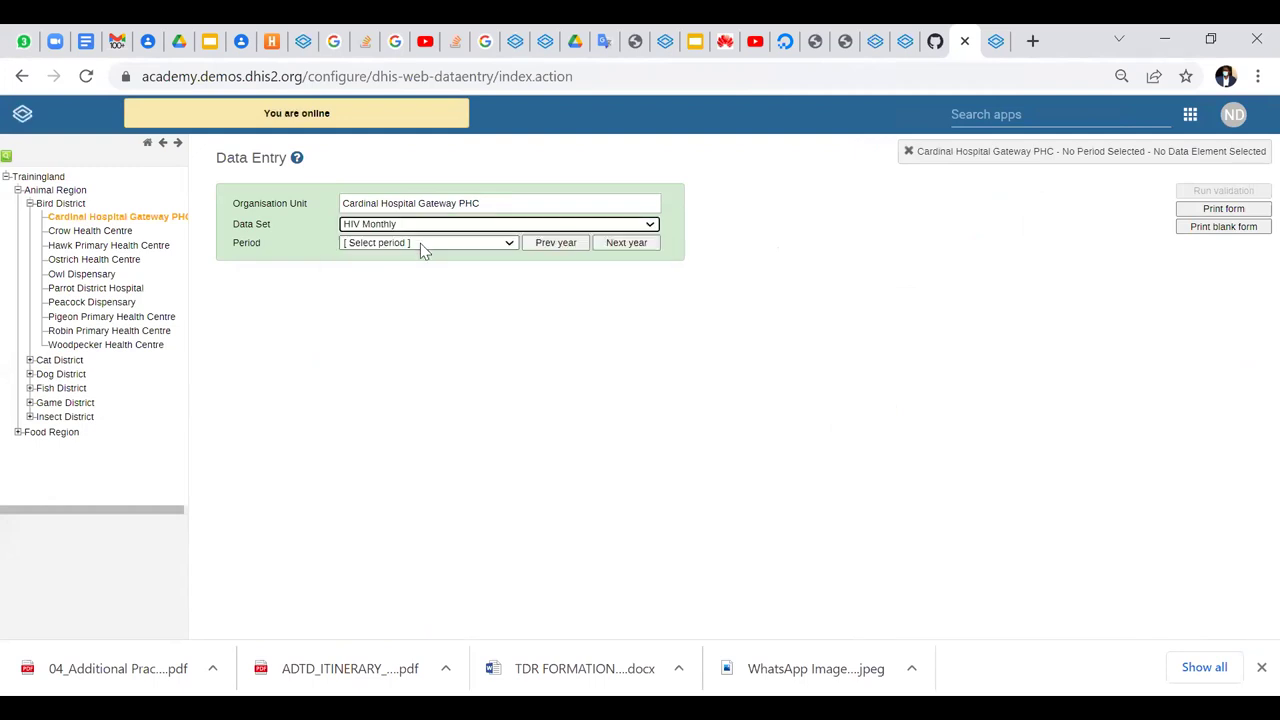
pyautogui.click(505, 243)
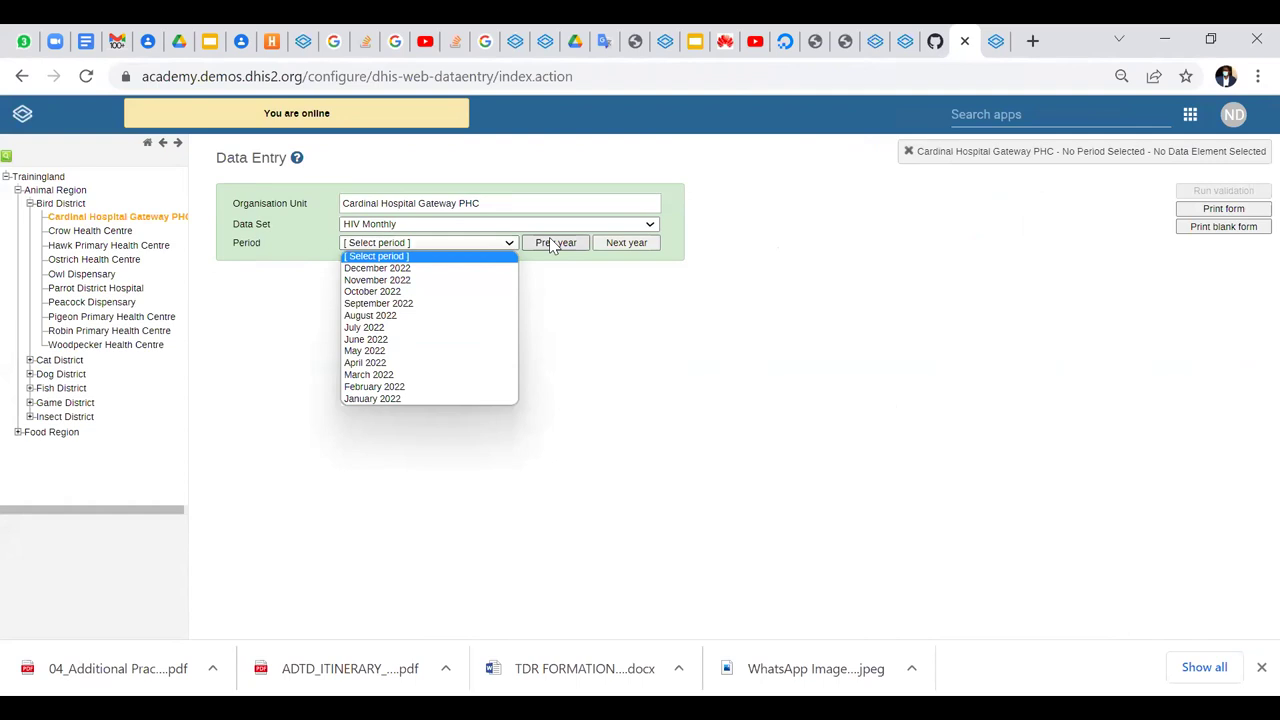
pyautogui.click(478, 246)
pyautogui.click(478, 247)
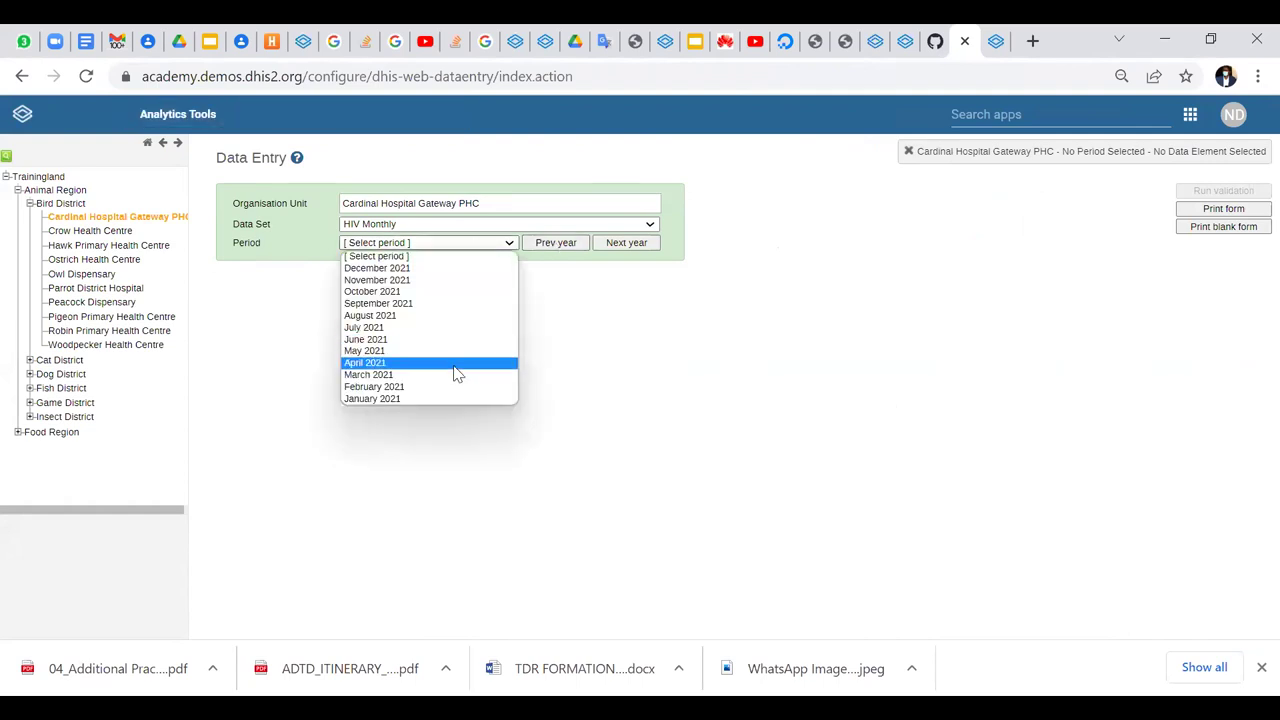
pyautogui.click(470, 363)
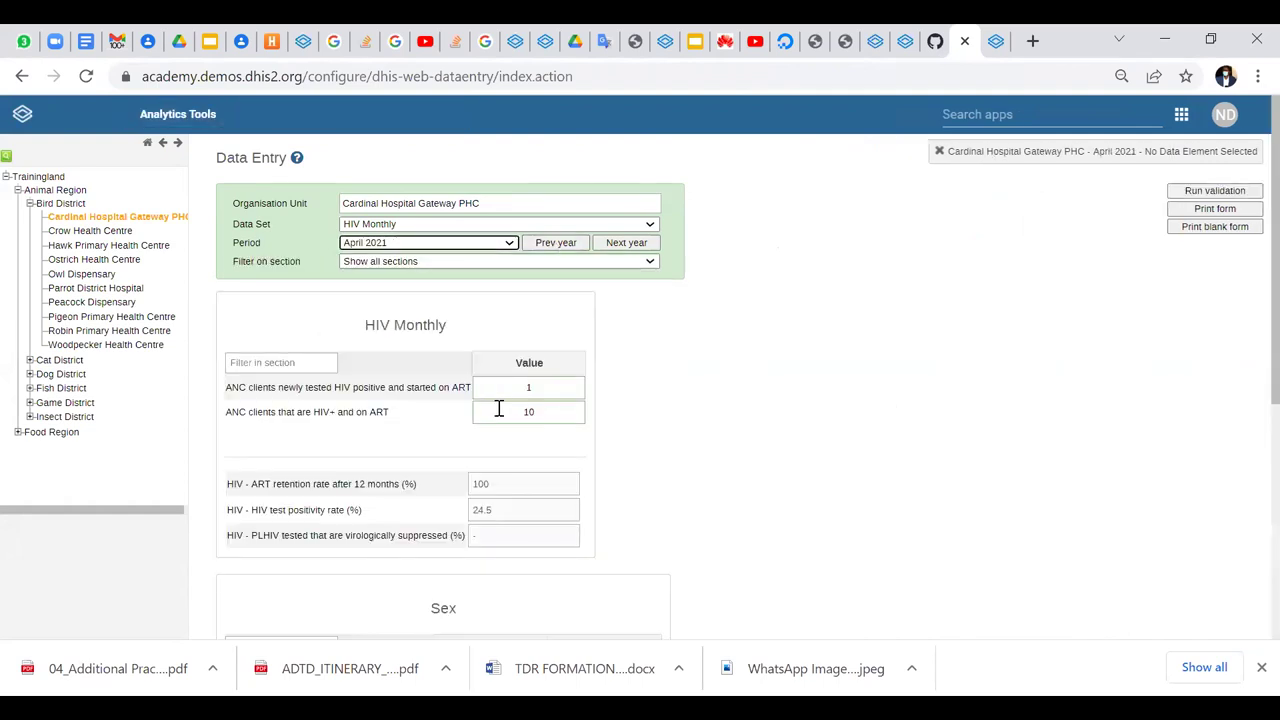
# Load the March 2021 HIV Monthly form for Cardinal Hospital Gateway PHC
pyautogui.scroll(-2, 497, 410)
pyautogui.scroll(3, 497, 414)
pyautogui.click(380, 250)
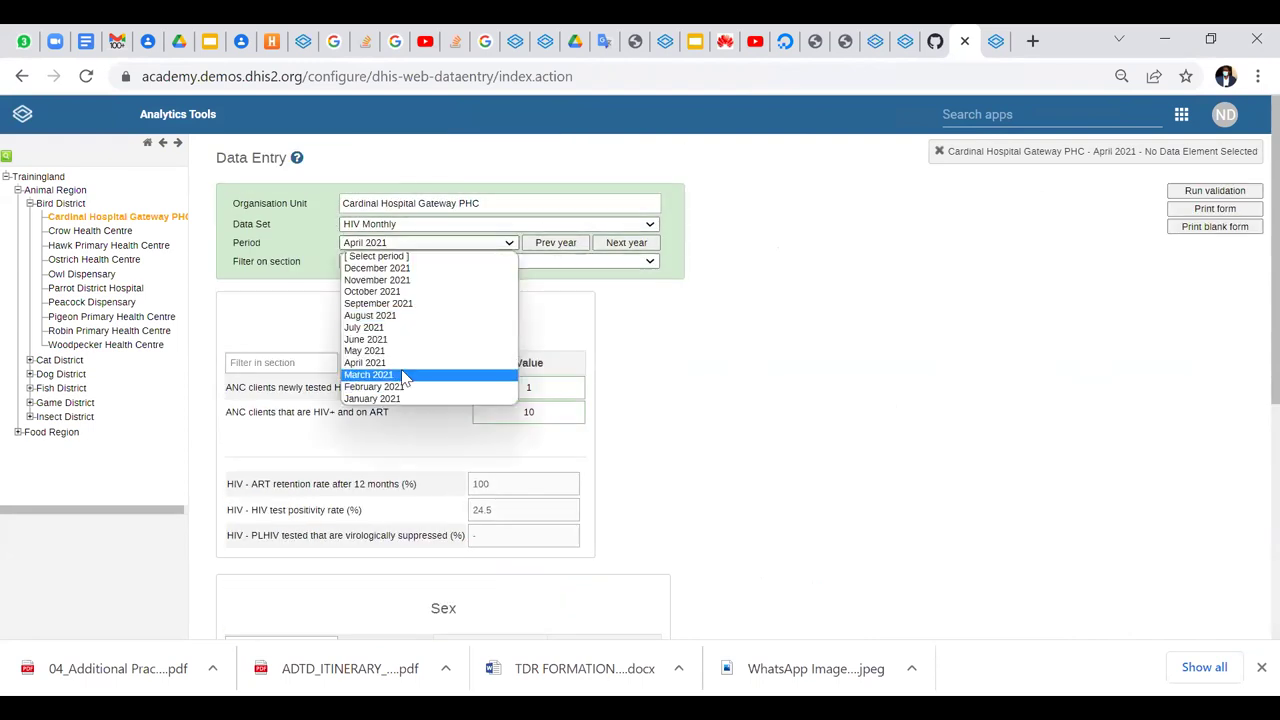
pyautogui.click(370, 375)
# Set the male value of HIV tests positive to 40 in the Sex section
pyautogui.scroll(-2, 474, 457)
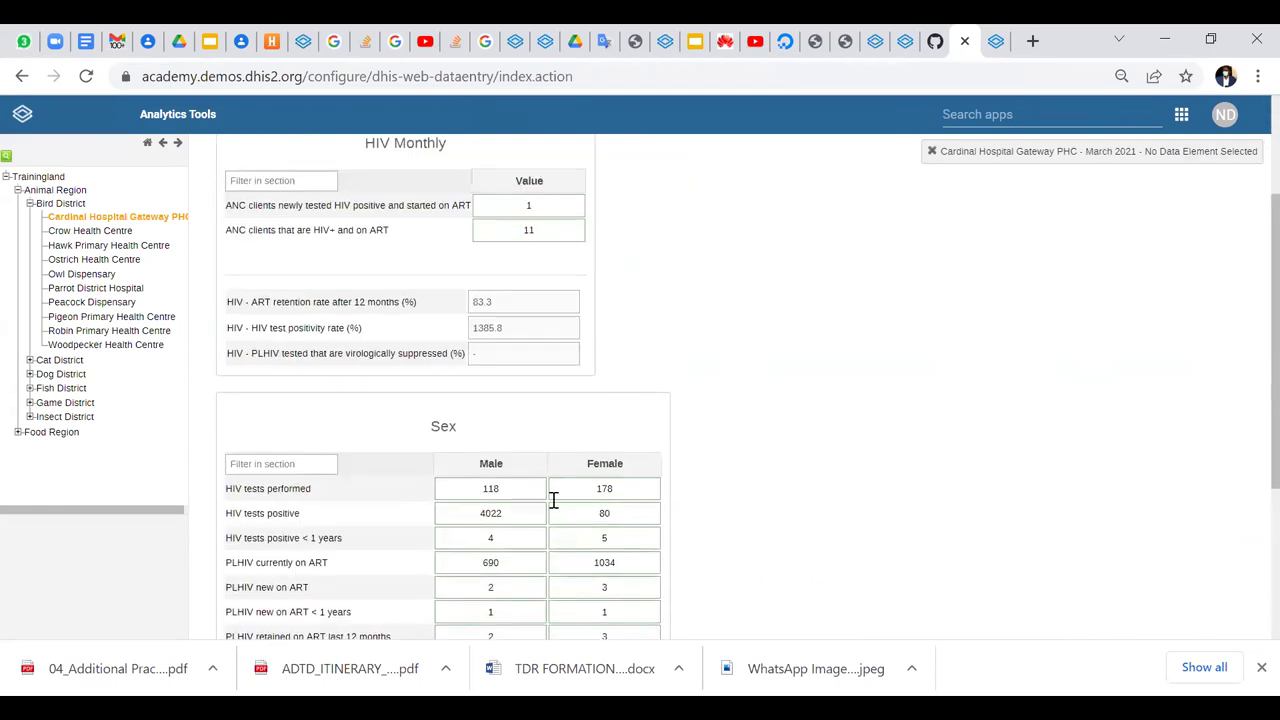
pyautogui.click(517, 512)
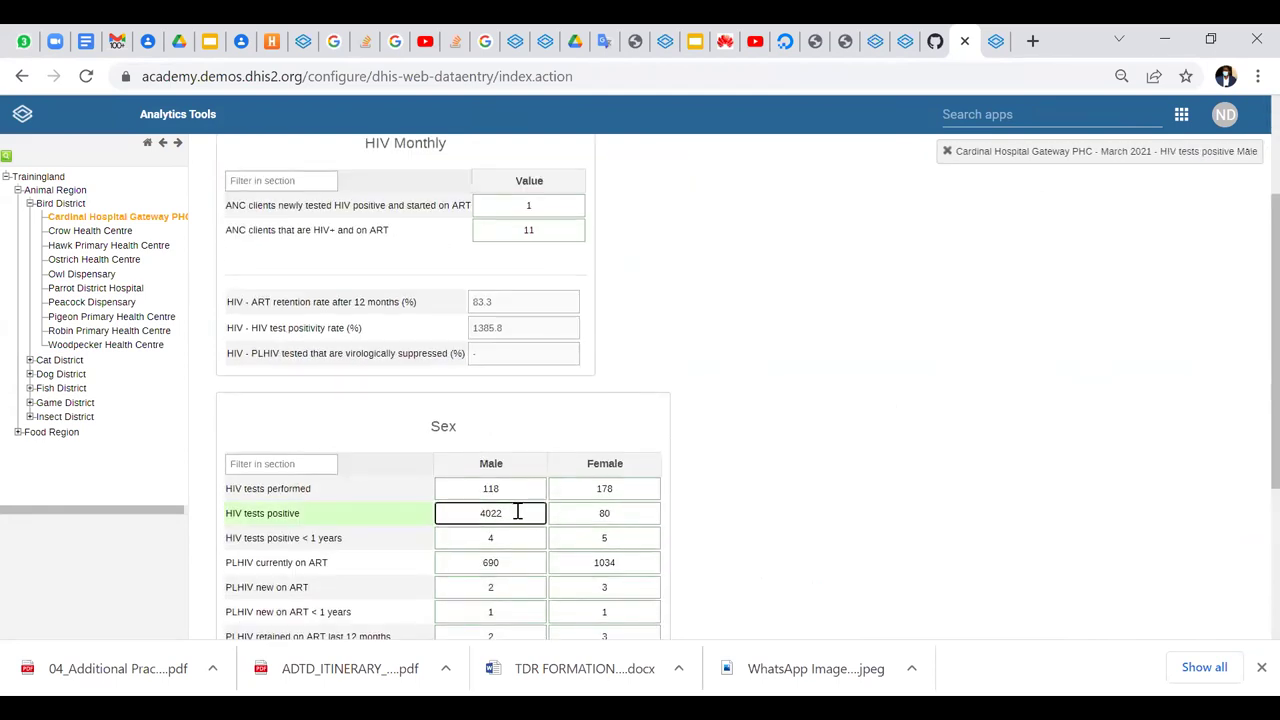
pyautogui.rightClick(814, 466)
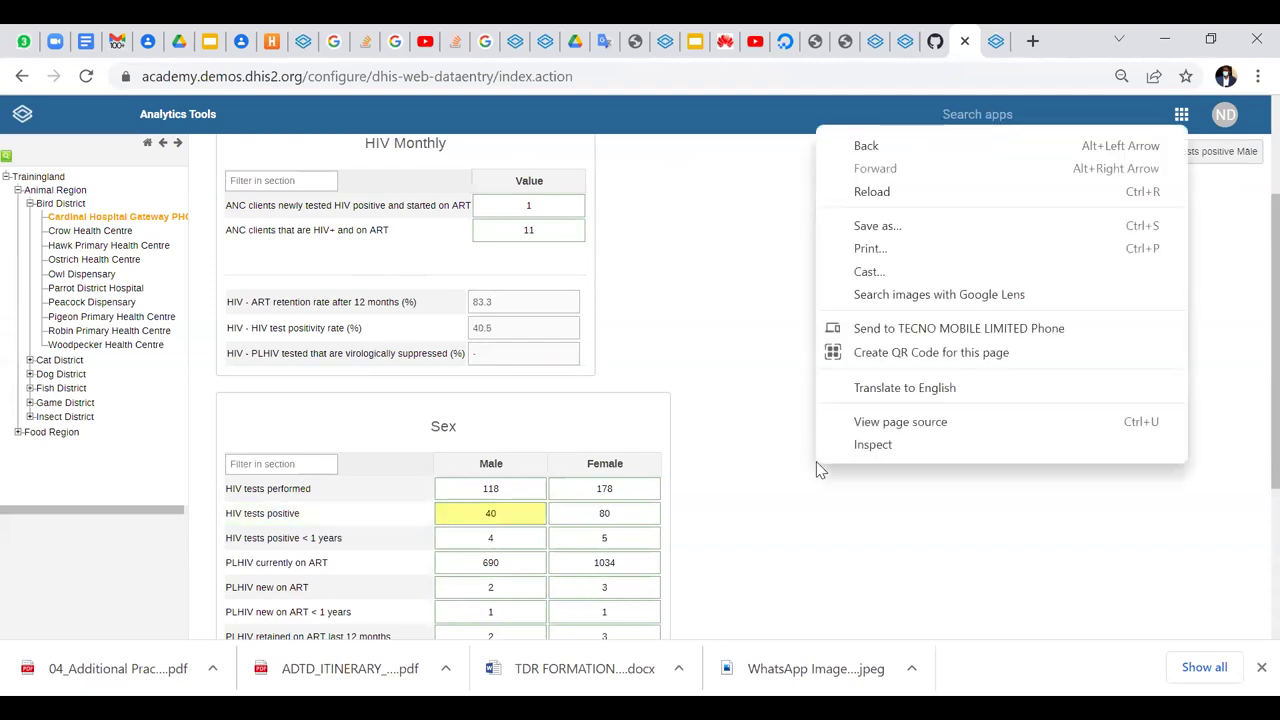
pyautogui.click(700, 245)
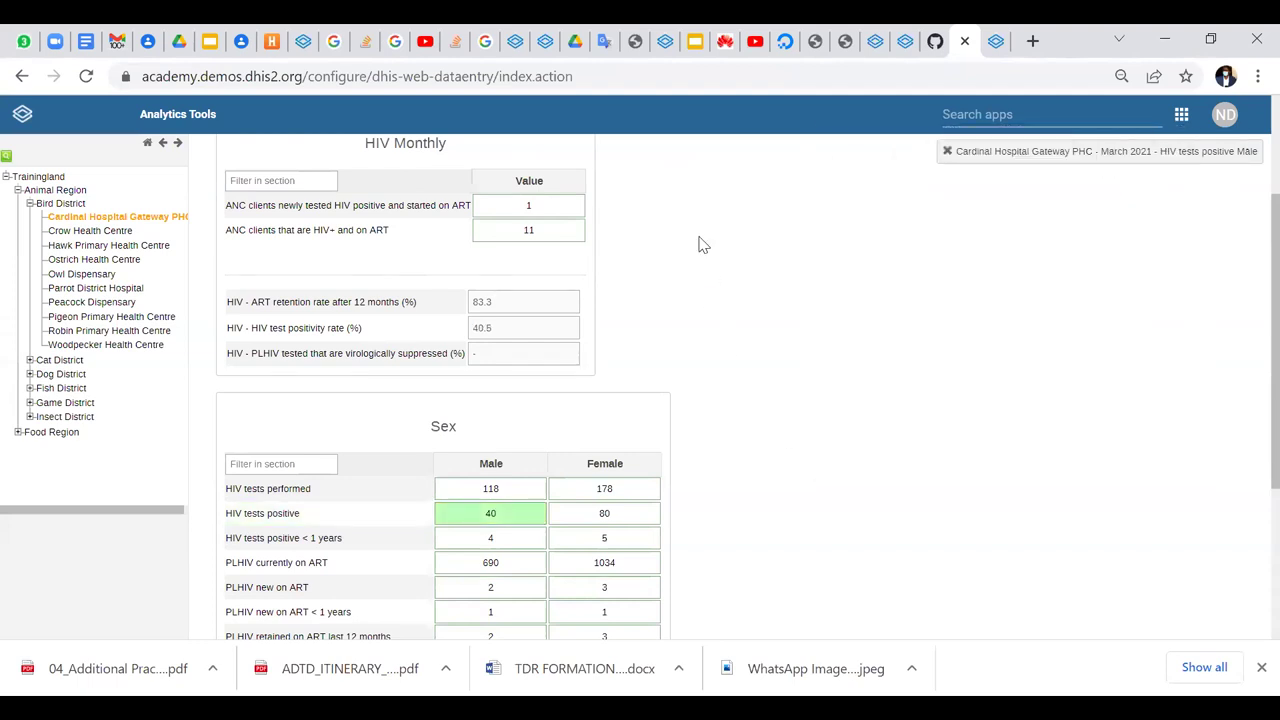
# Switch to the Data Quality app and open Validation Rule Analysis
pyautogui.click(995, 117)
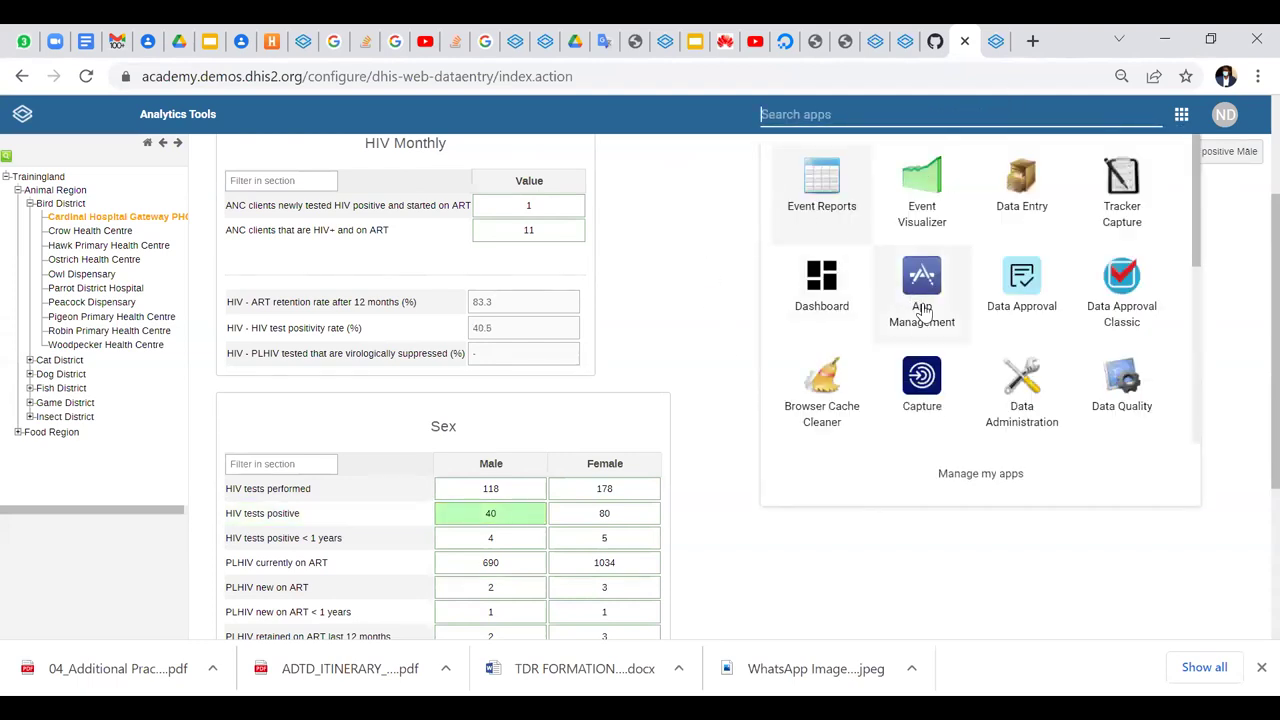
pyautogui.click(1127, 370)
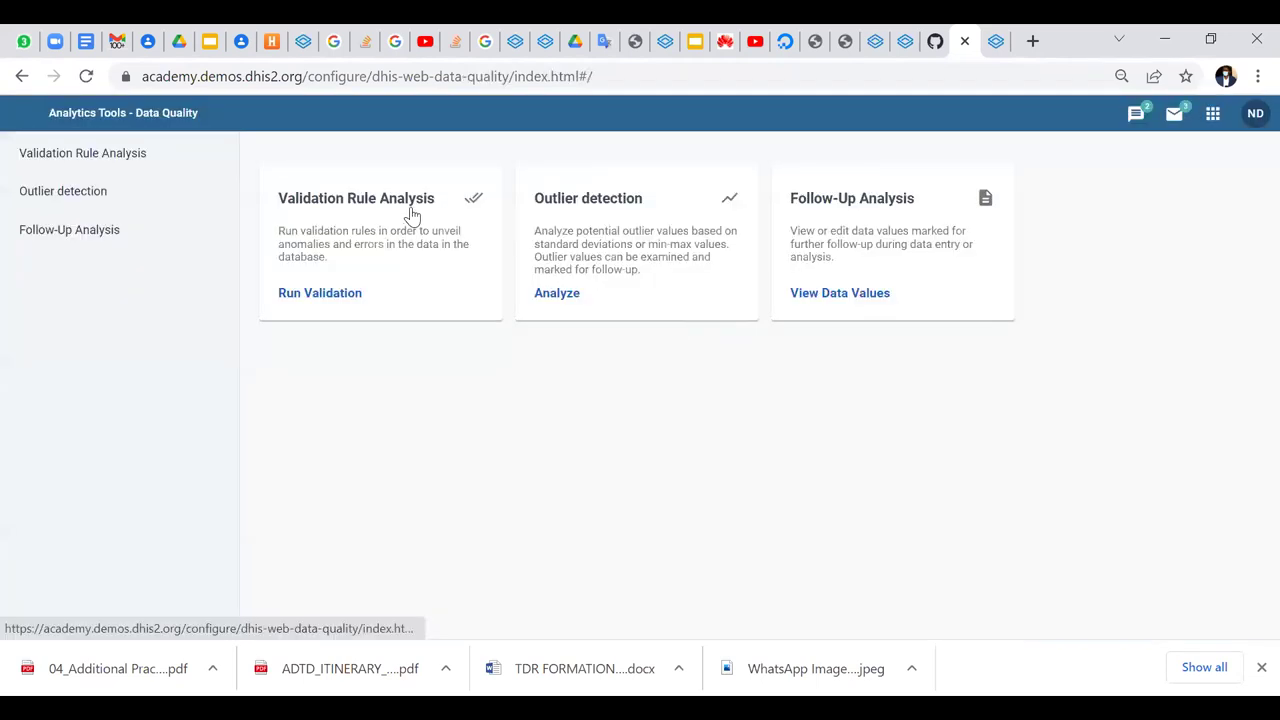
pyautogui.click(408, 210)
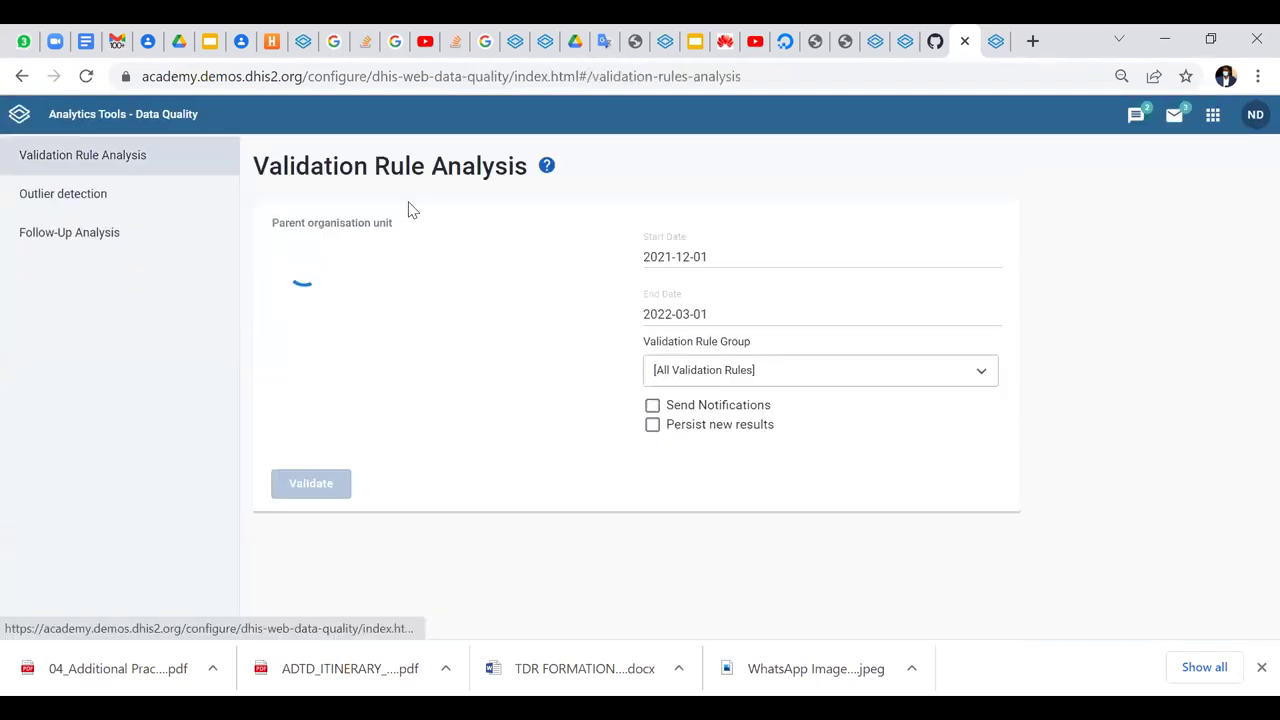
# Set the start date of the validation rule analysis to 2021-01-01
pyautogui.click(724, 266)
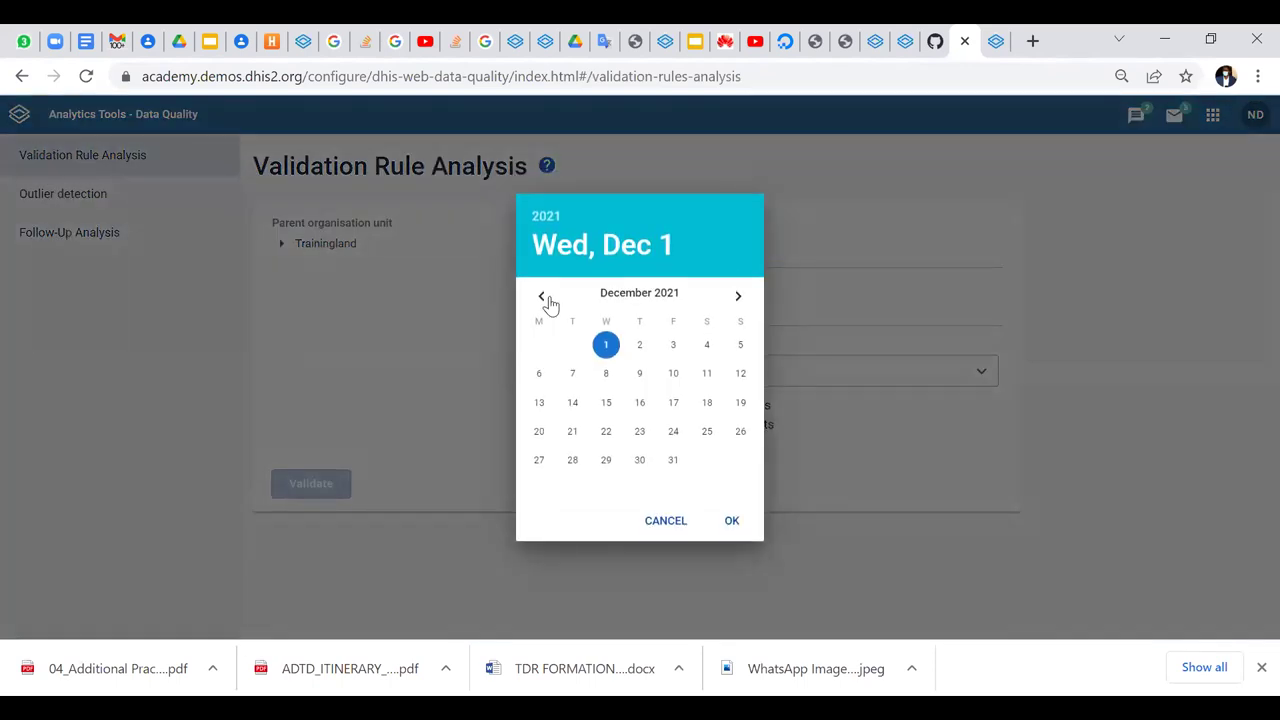
pyautogui.click(542, 297)
pyautogui.click(542, 297)
pyautogui.click(542, 297)
pyautogui.click(542, 297)
pyautogui.click(542, 297)
pyautogui.click(542, 297)
pyautogui.click(542, 297)
pyautogui.click(542, 297)
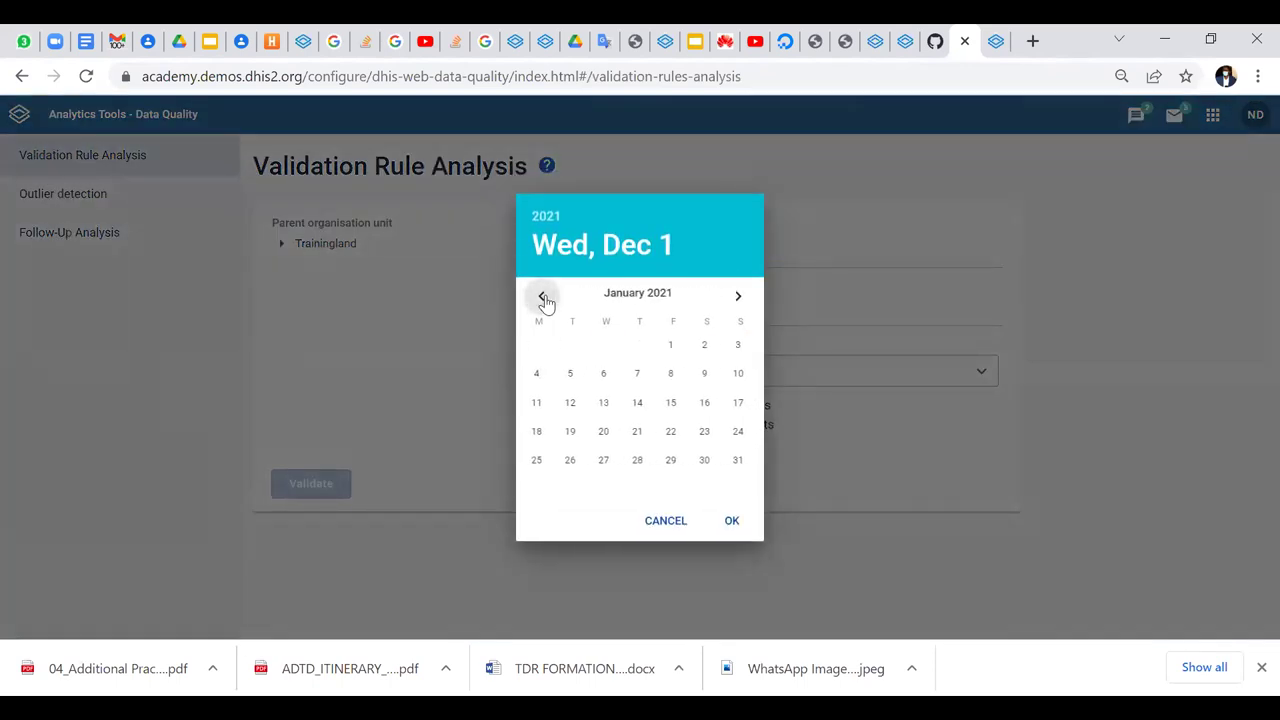
pyautogui.click(673, 346)
pyautogui.click(728, 521)
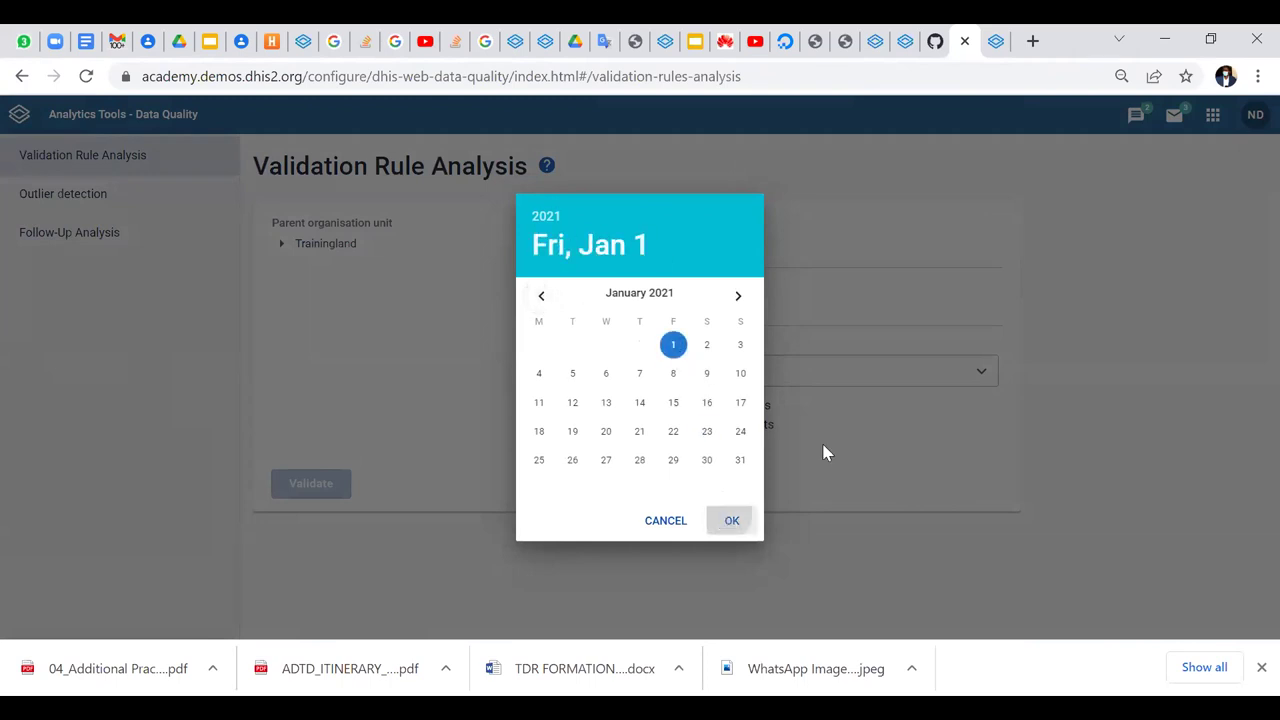
# Run the validation rule analysis for Bird District in Animal Region with the HIV Validation Rules group
pyautogui.click(737, 380)
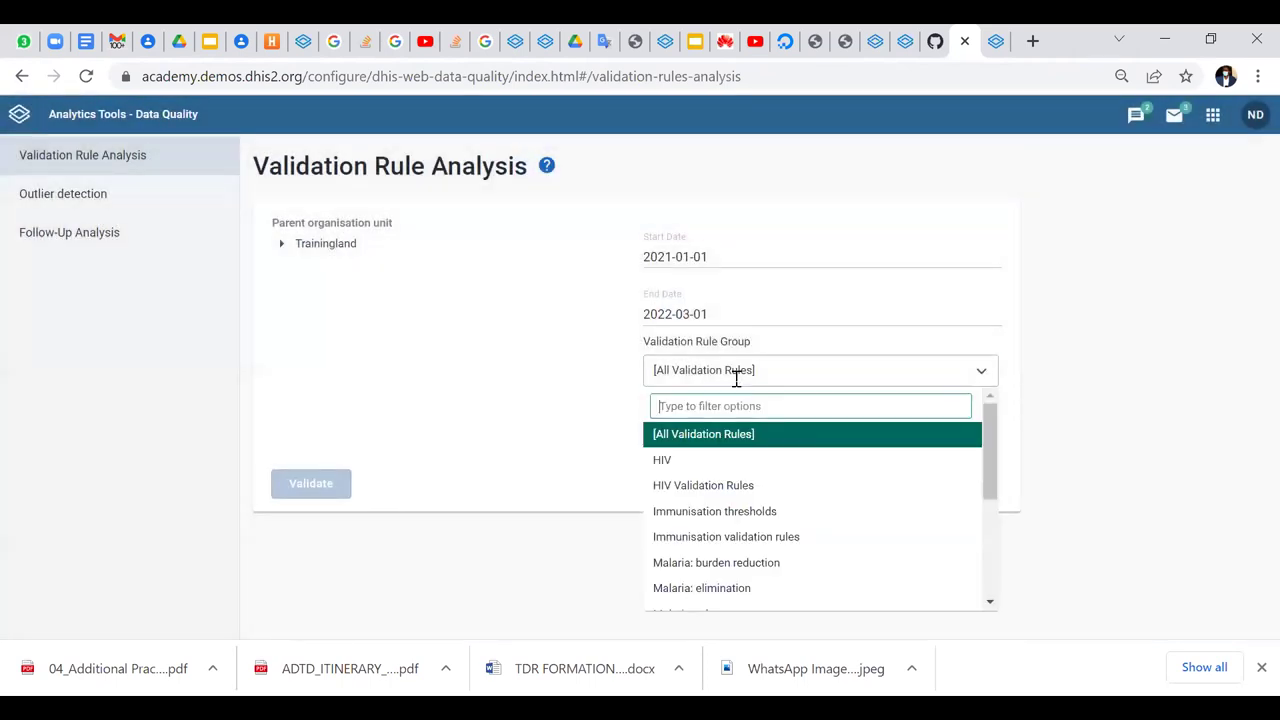
pyautogui.click(753, 485)
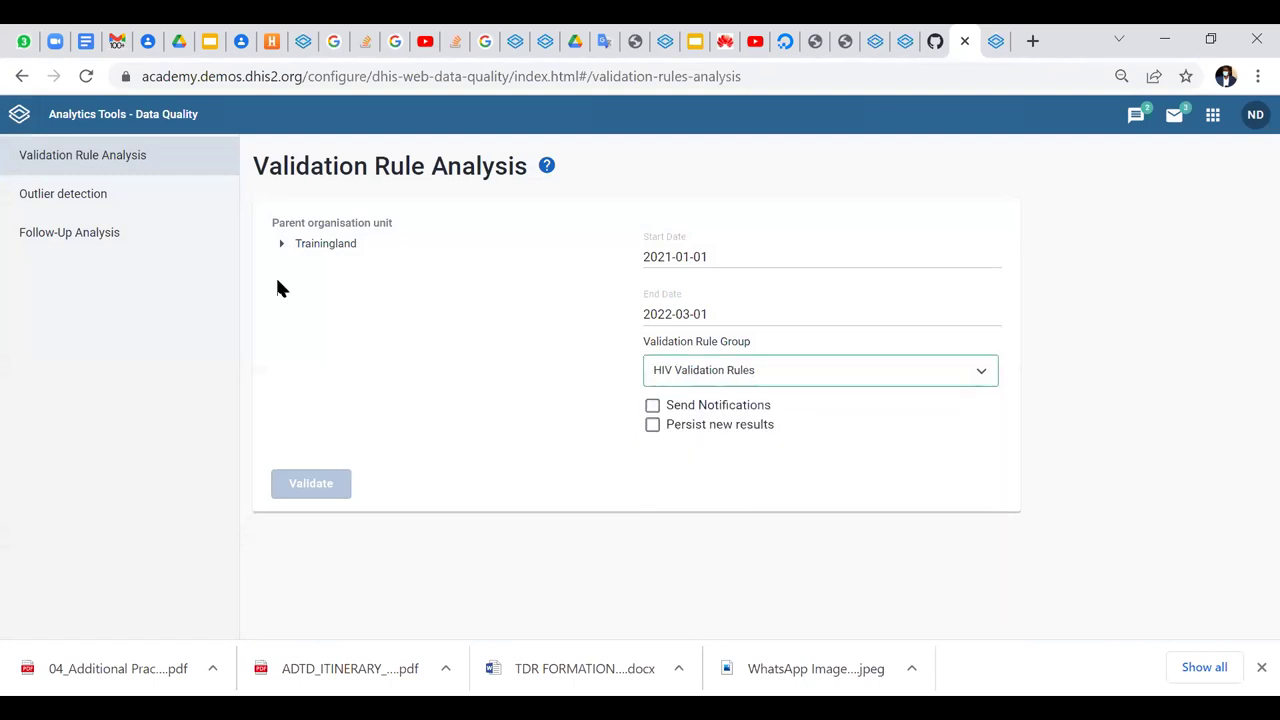
pyautogui.click(281, 245)
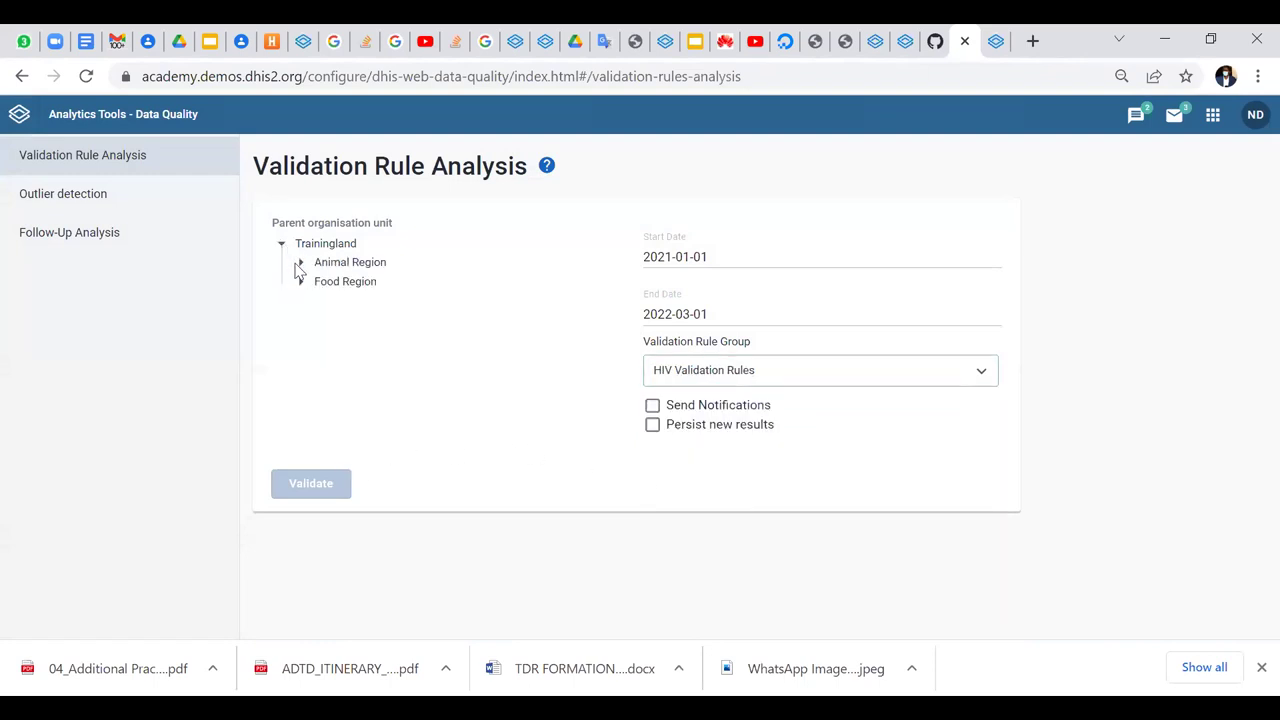
pyautogui.click(301, 263)
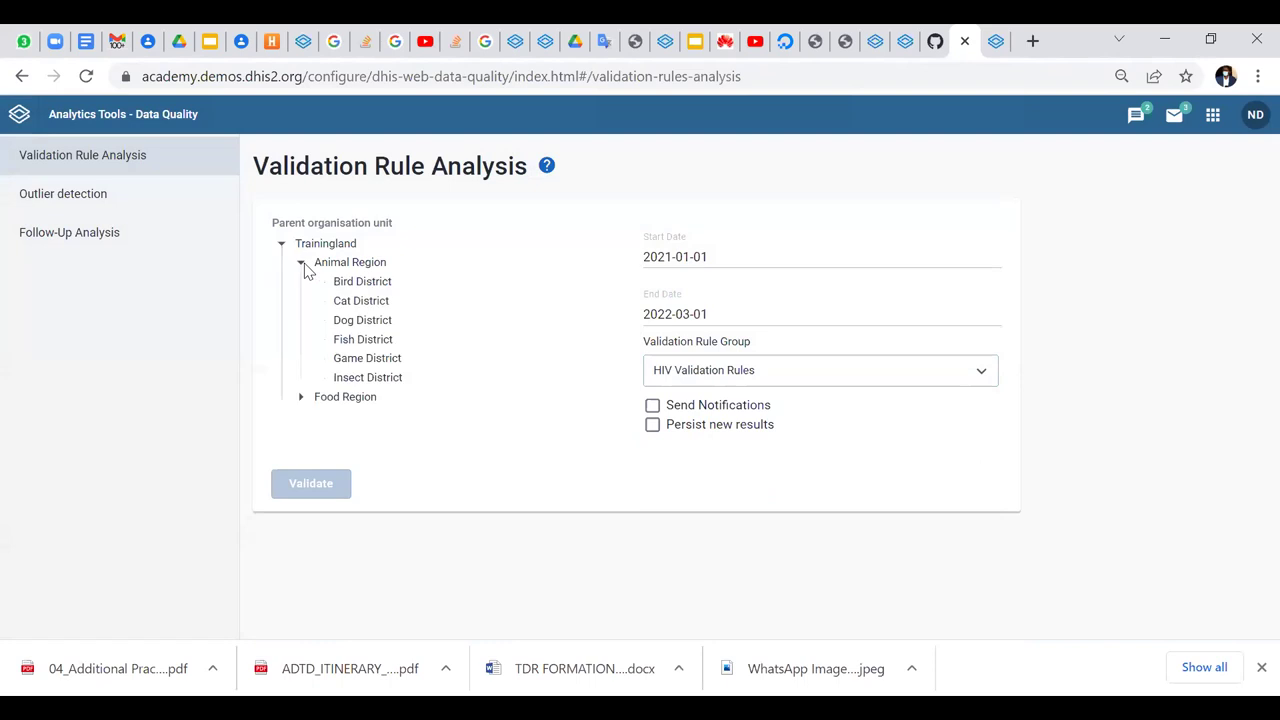
pyautogui.click(361, 283)
pyautogui.click(311, 484)
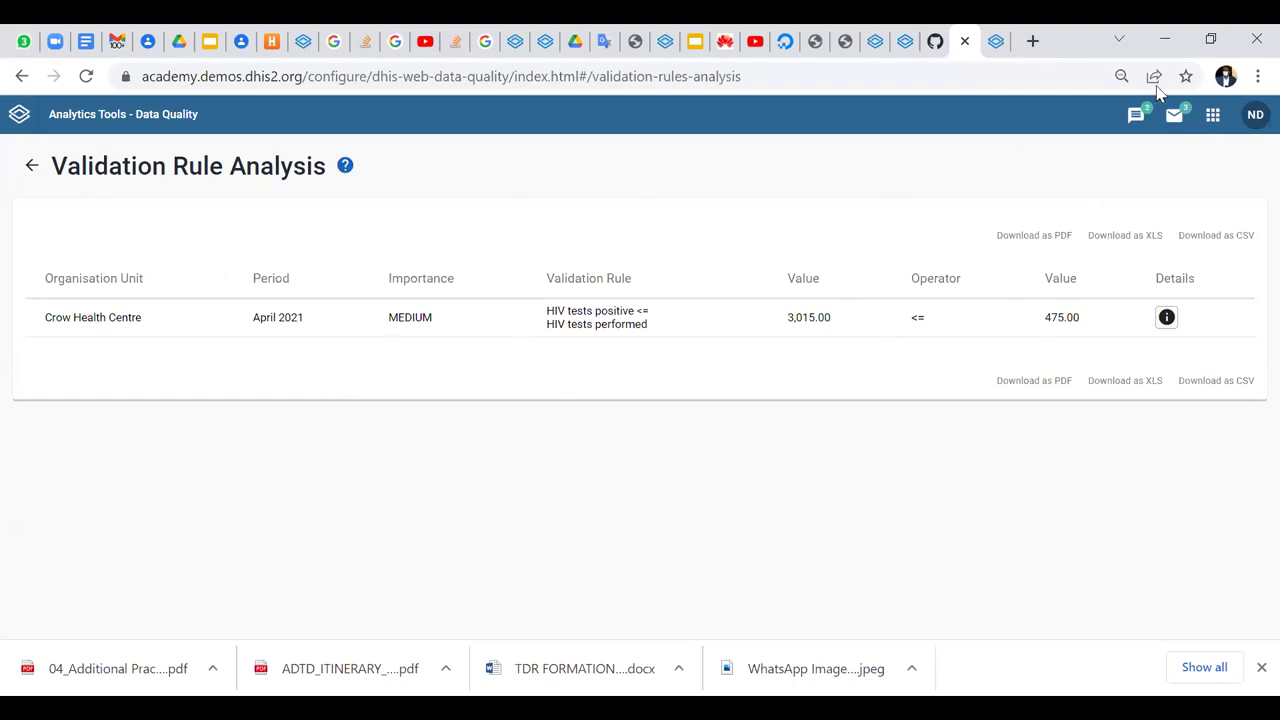
# Switch to the Data Entry app and load the HIV Monthly data set for April 2021 at Crow Health Centre
pyautogui.click(1213, 117)
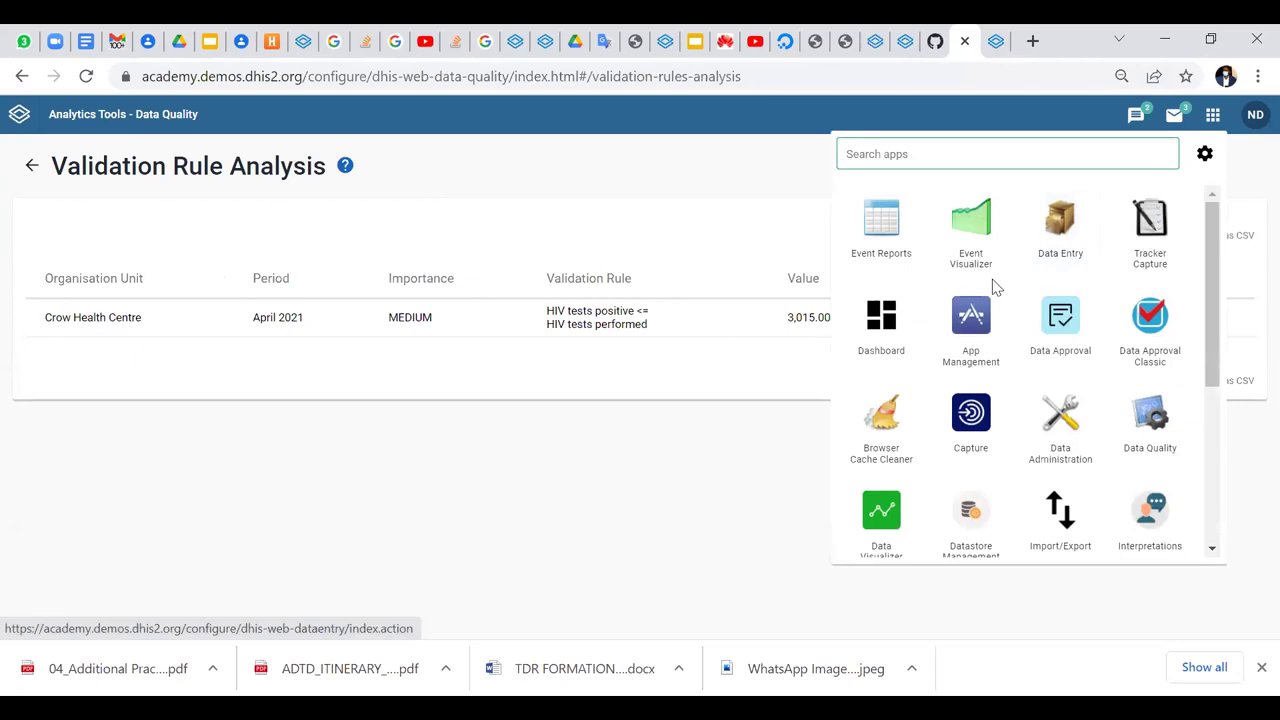
pyautogui.click(1058, 228)
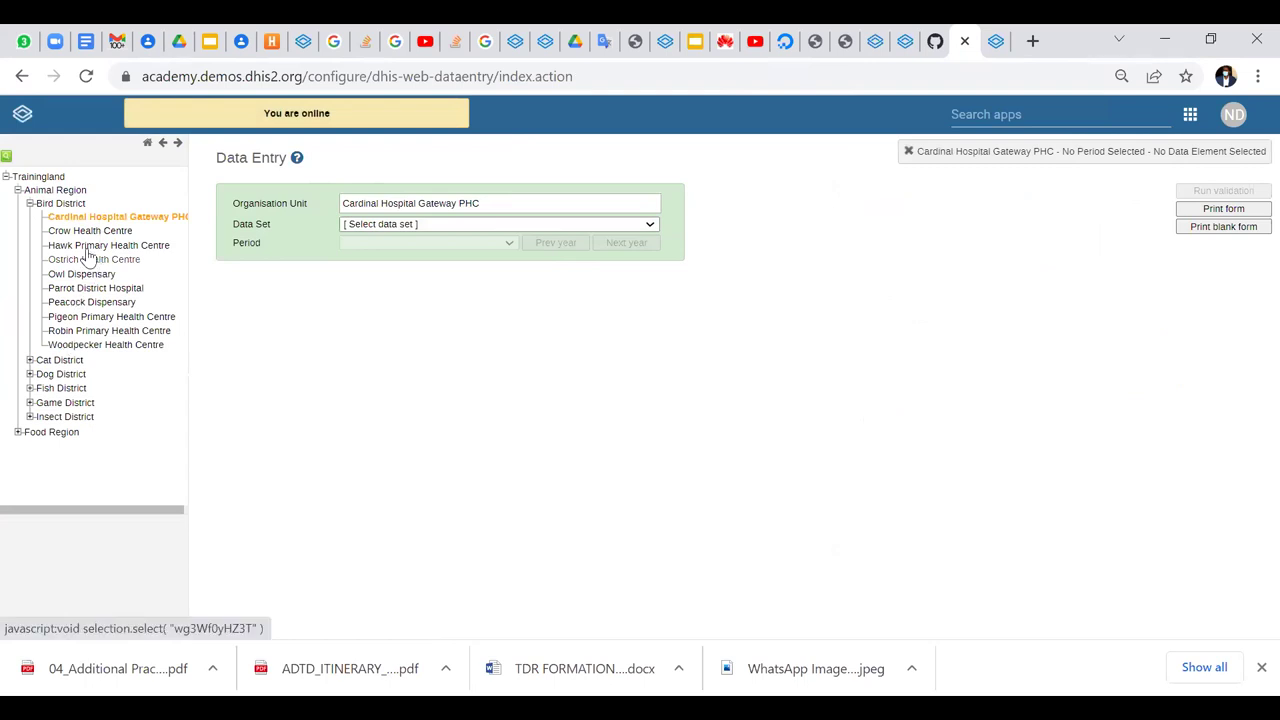
pyautogui.click(92, 231)
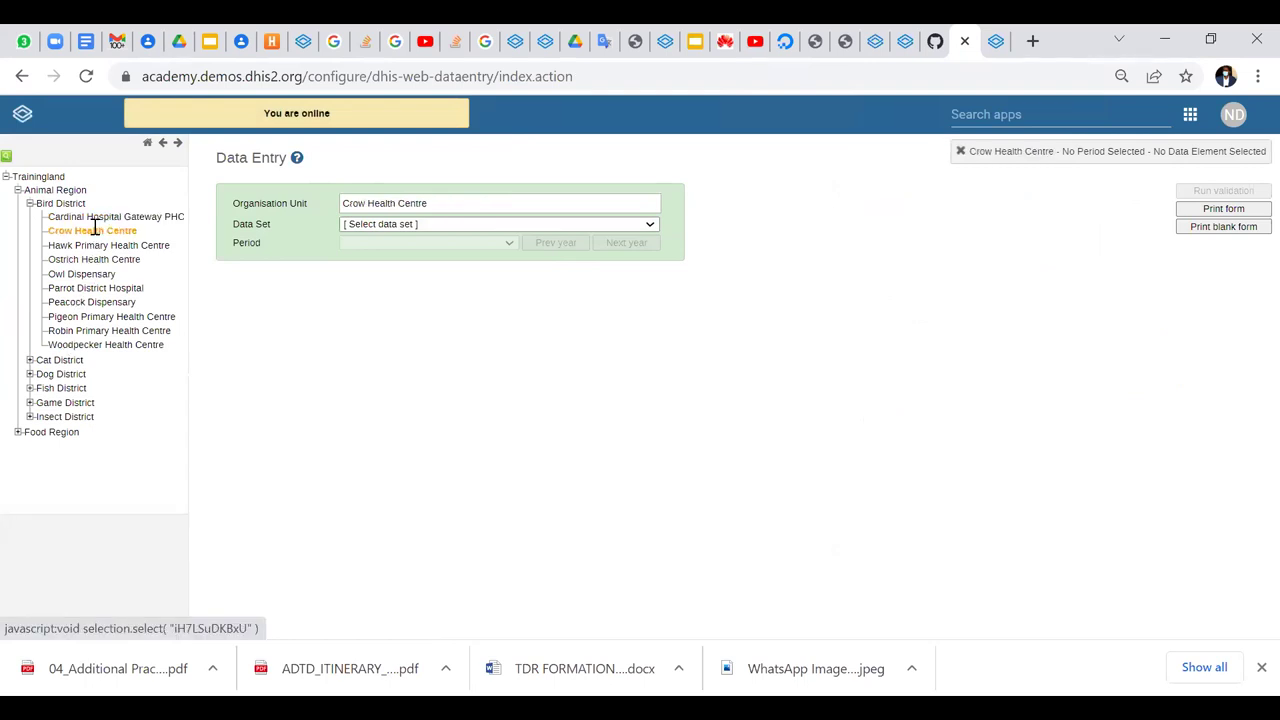
pyautogui.click(368, 226)
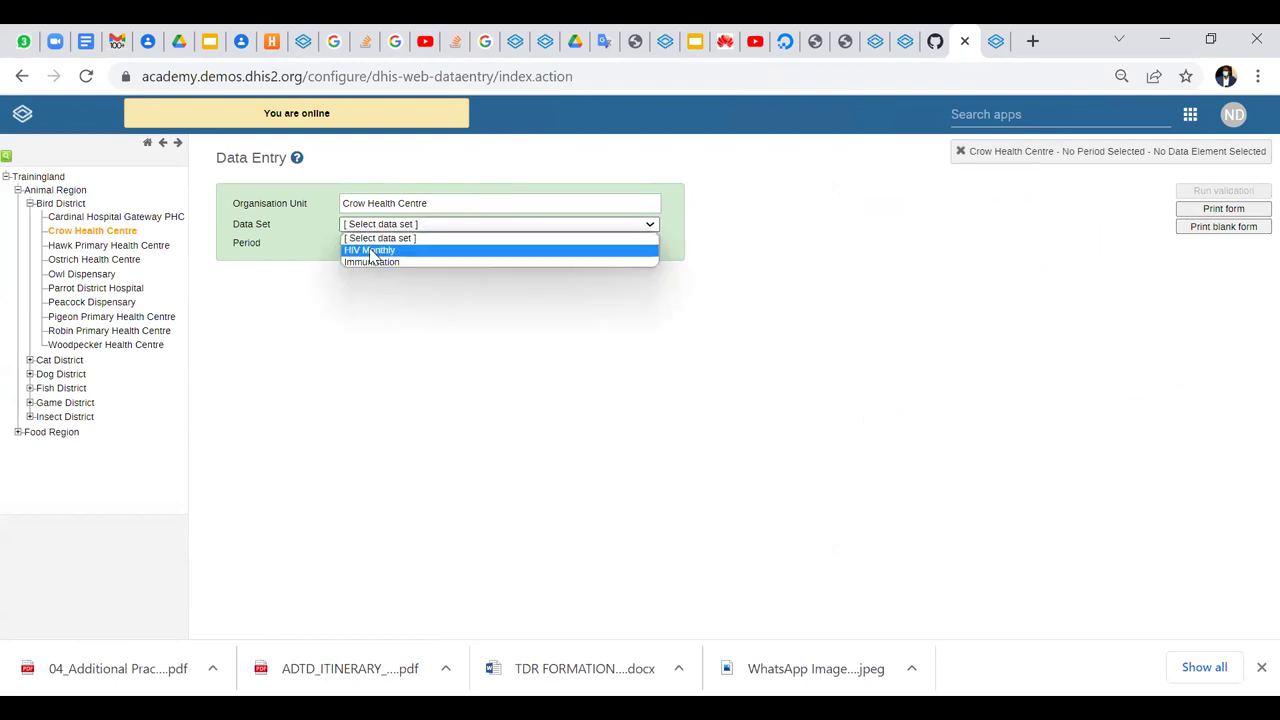
pyautogui.click(388, 250)
pyautogui.click(393, 242)
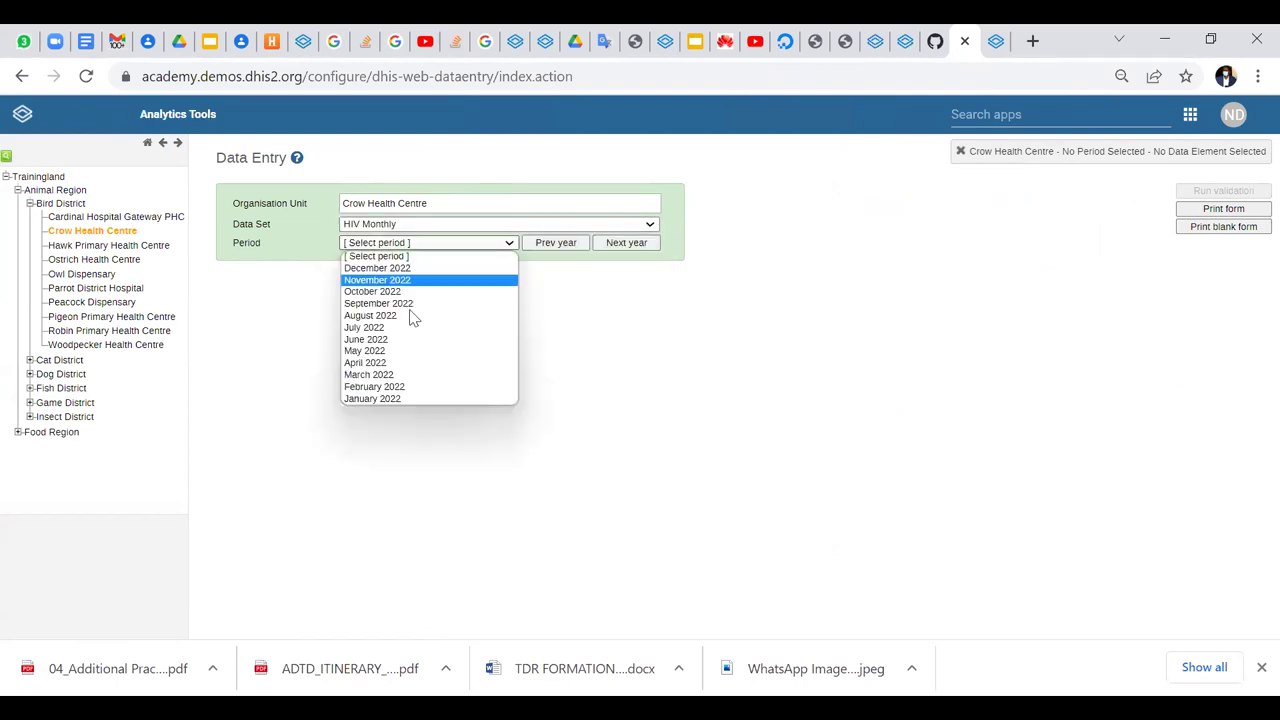
pyautogui.click(418, 372)
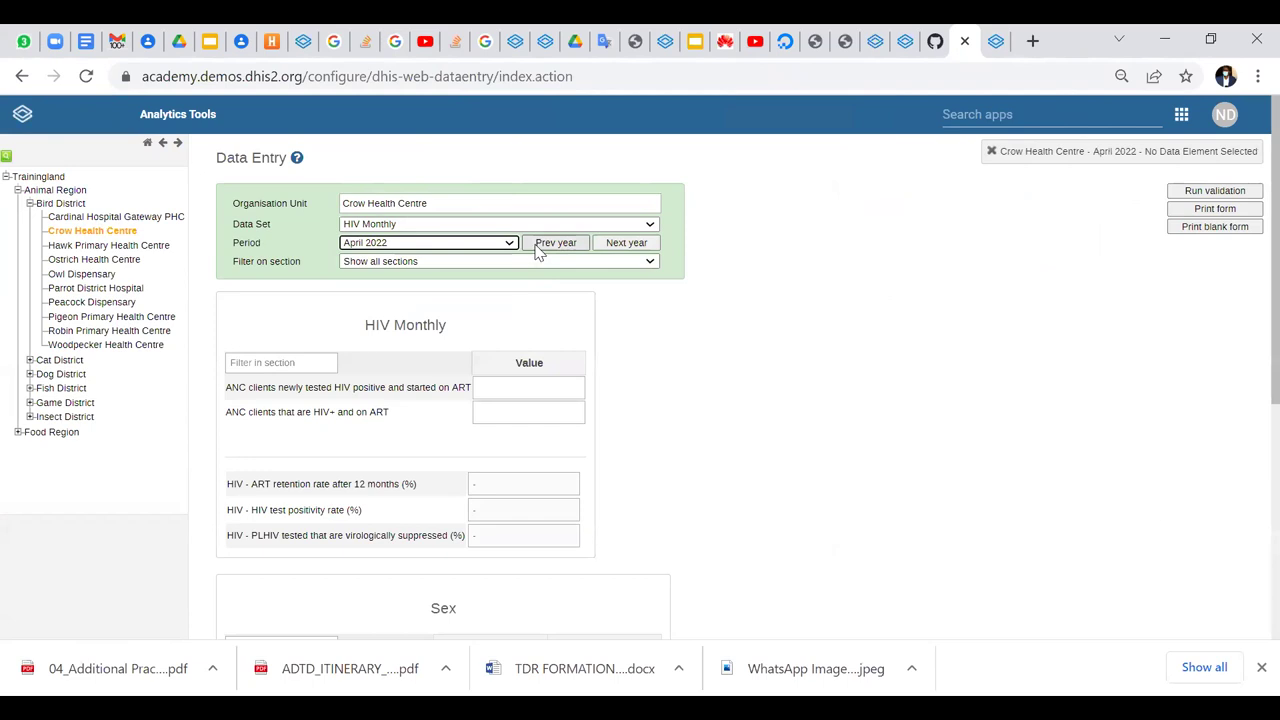
pyautogui.click(545, 243)
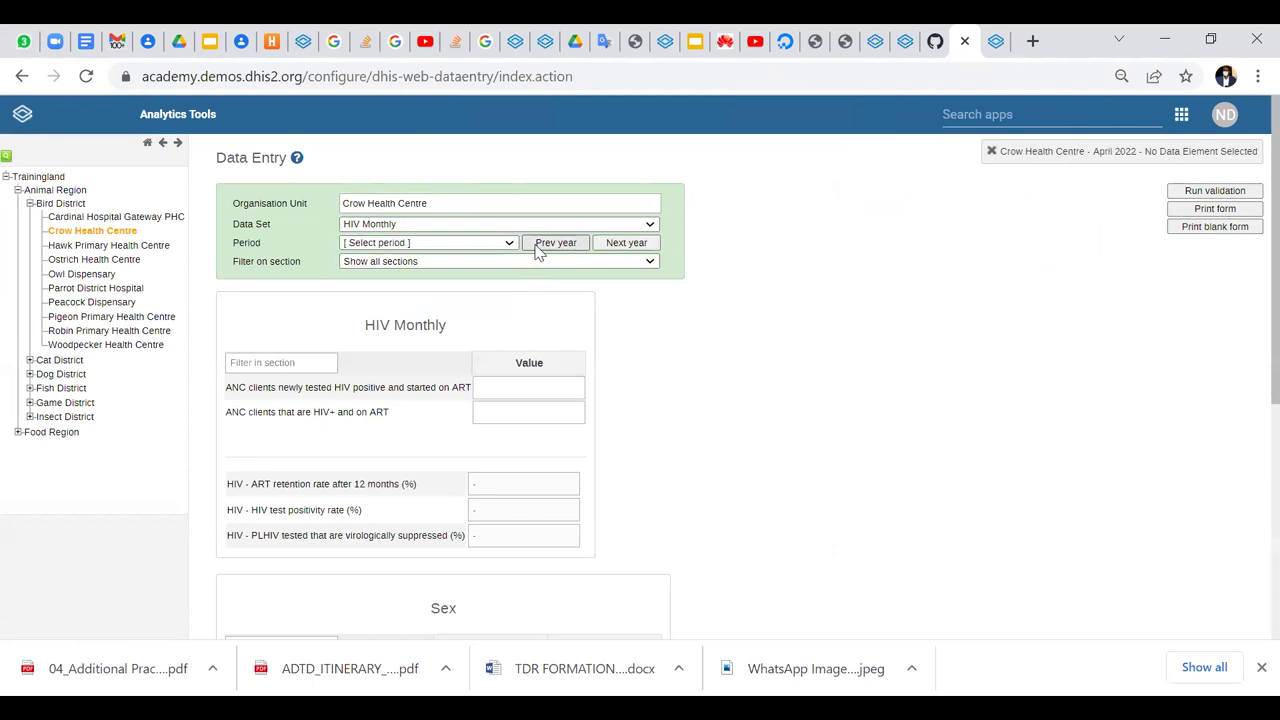
pyautogui.click(474, 245)
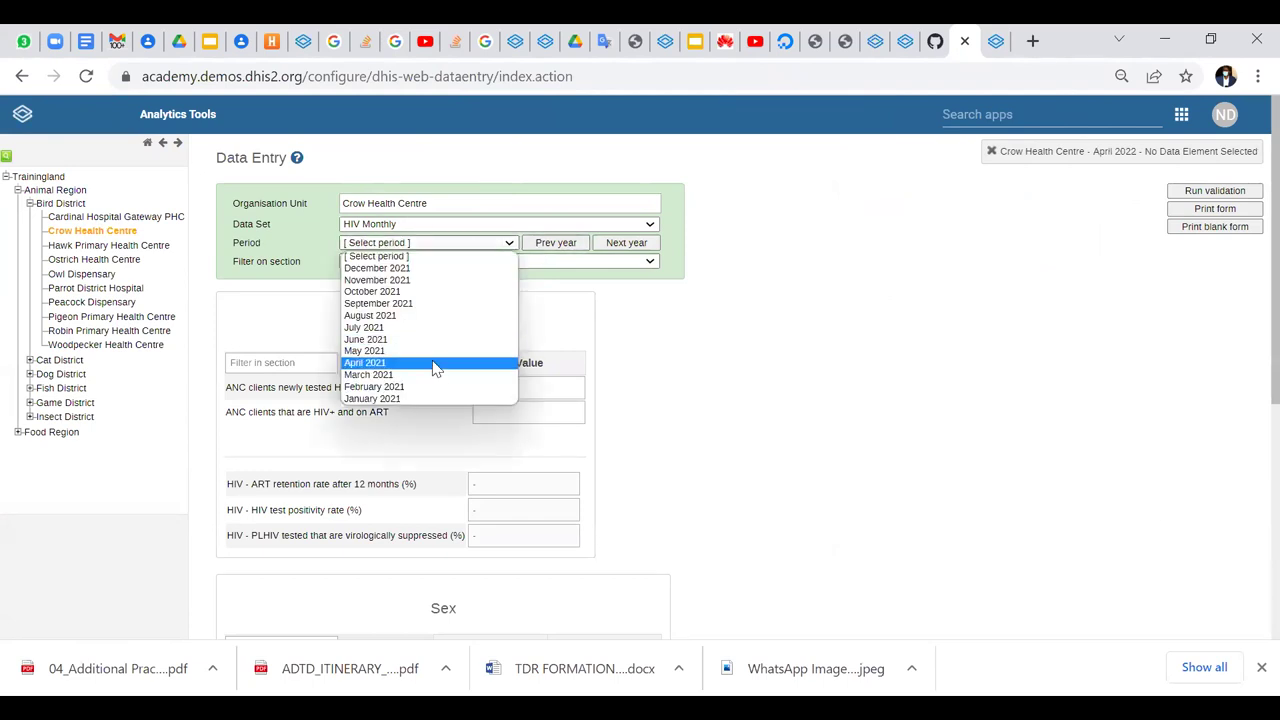
pyautogui.click(436, 368)
# Correct the female value of HIV tests positive in the Sex section to 29
pyautogui.scroll(-3, 686, 394)
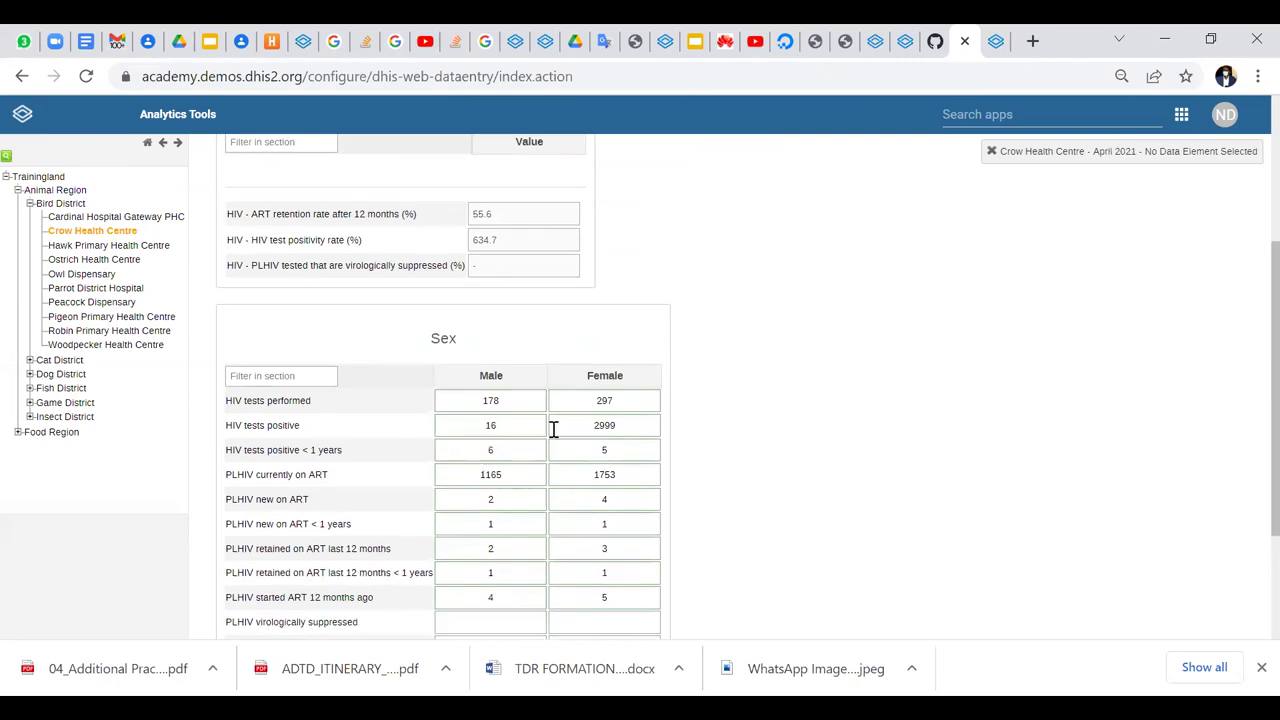
pyautogui.click(628, 428)
pyautogui.press('BackSpace')
pyautogui.press('BackSpace')
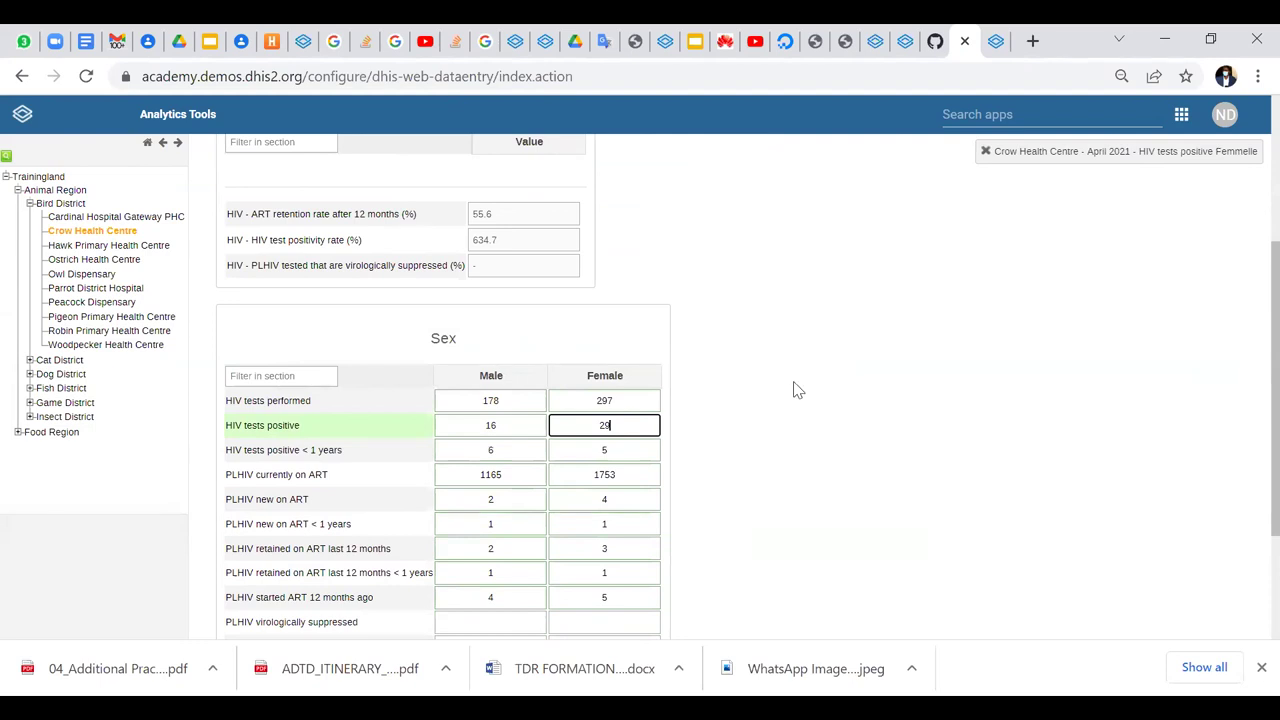
pyautogui.scroll(1, 832, 334)
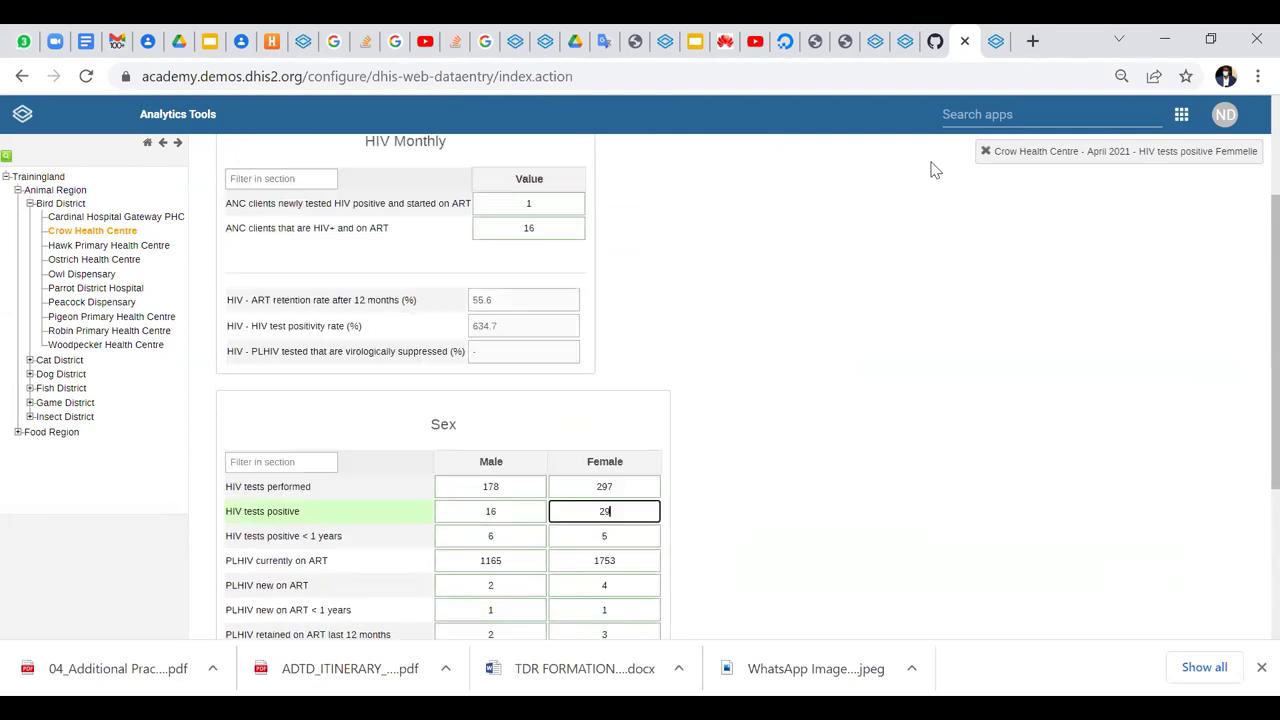
# Search the apps for "data", switch to Data Quality and open Validation Rule Analysis again
pyautogui.click(983, 114)
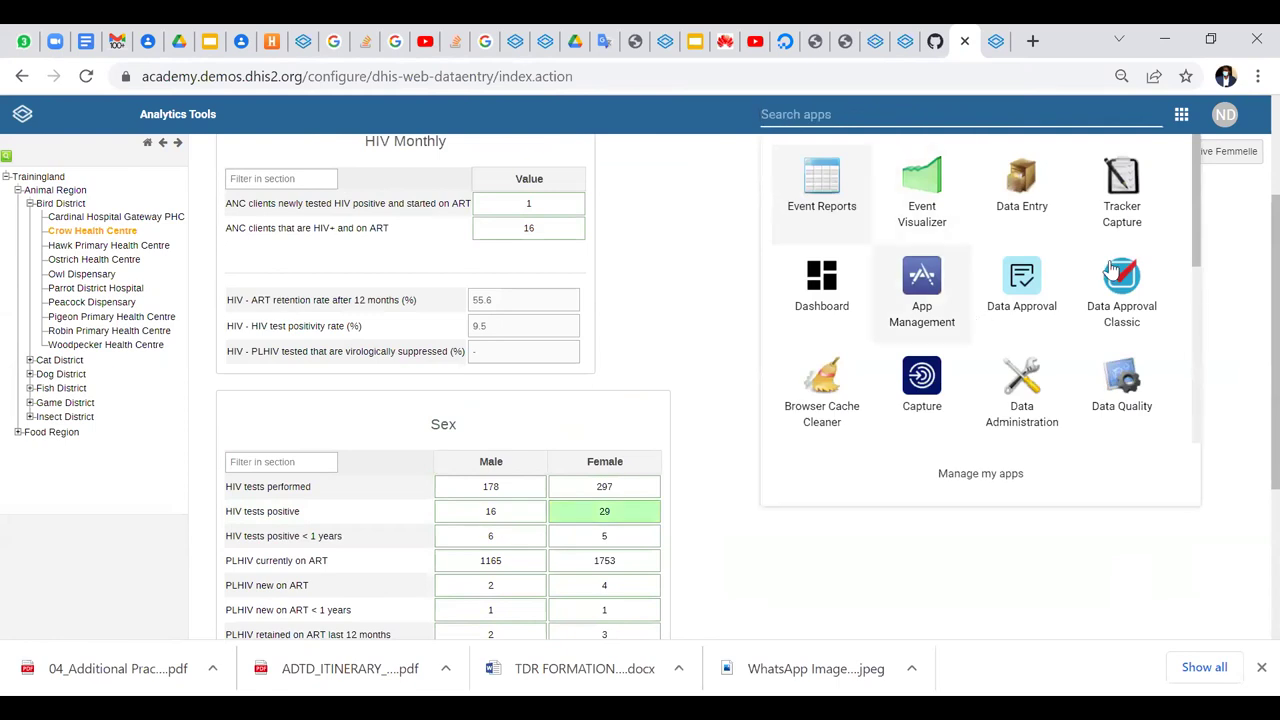
pyautogui.scroll(-1, 1058, 303)
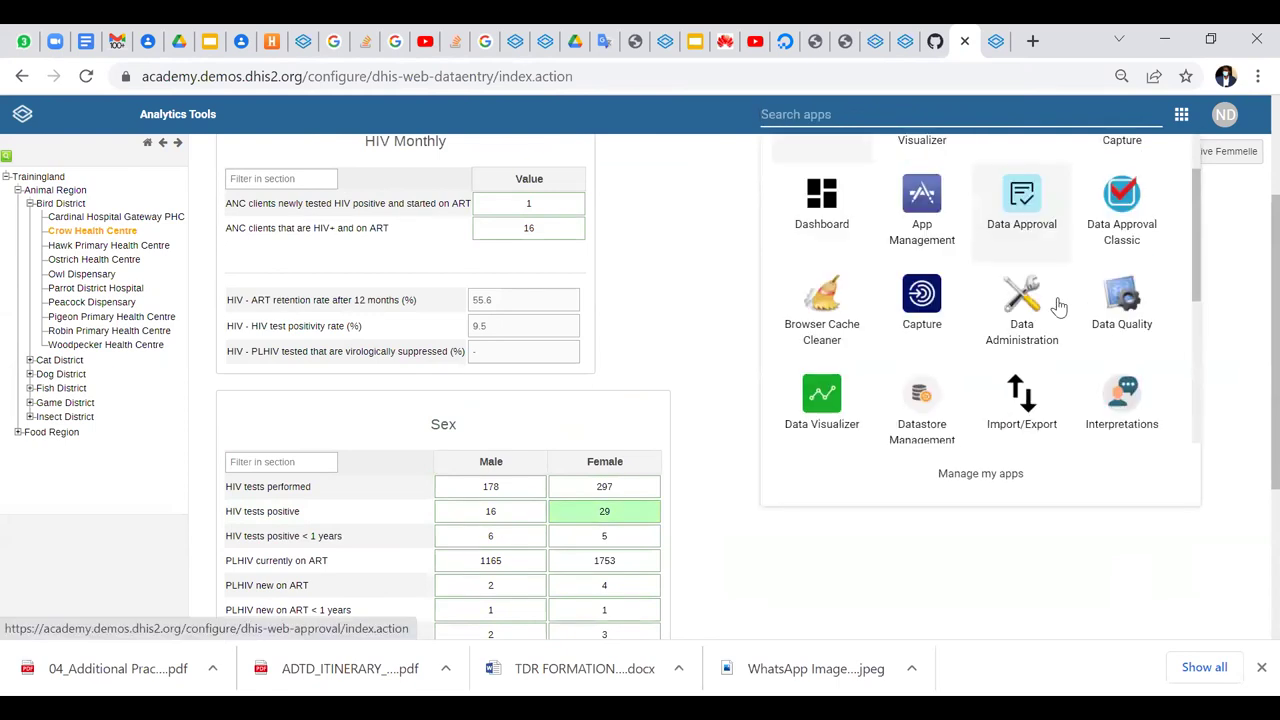
pyautogui.scroll(-3, 1058, 305)
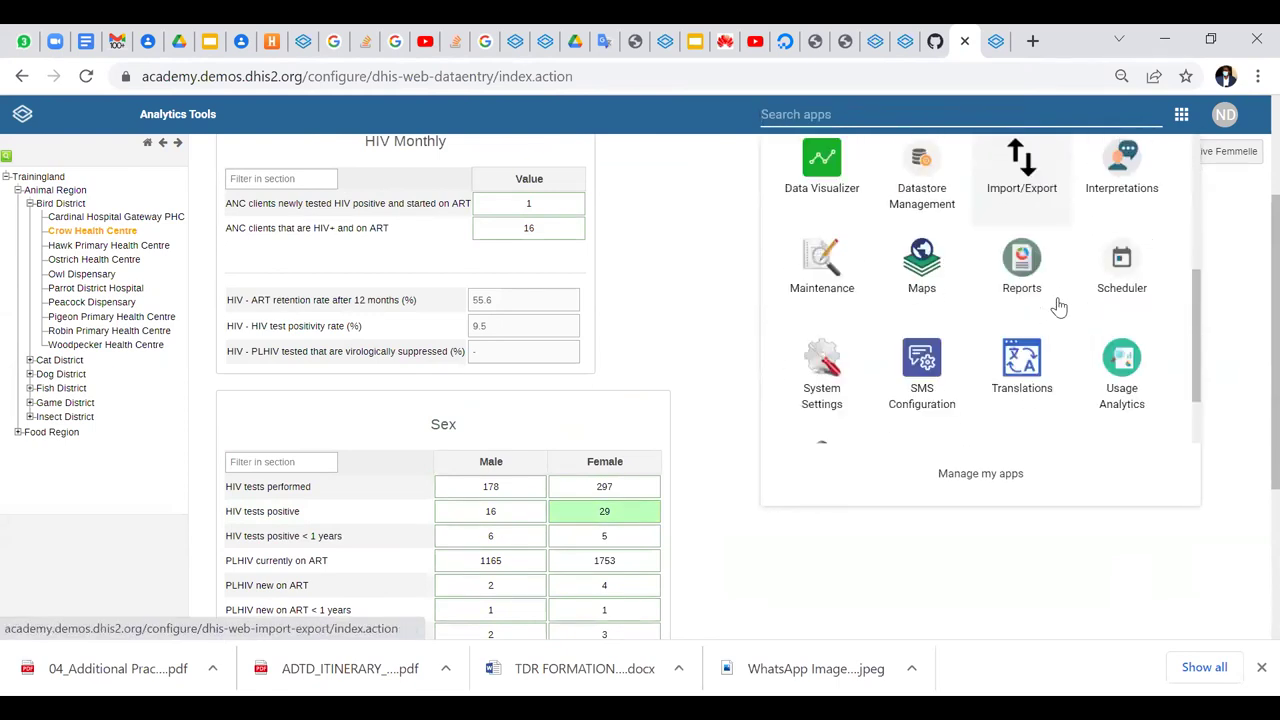
pyautogui.scroll(3, 1059, 307)
pyautogui.scroll(1, 1058, 307)
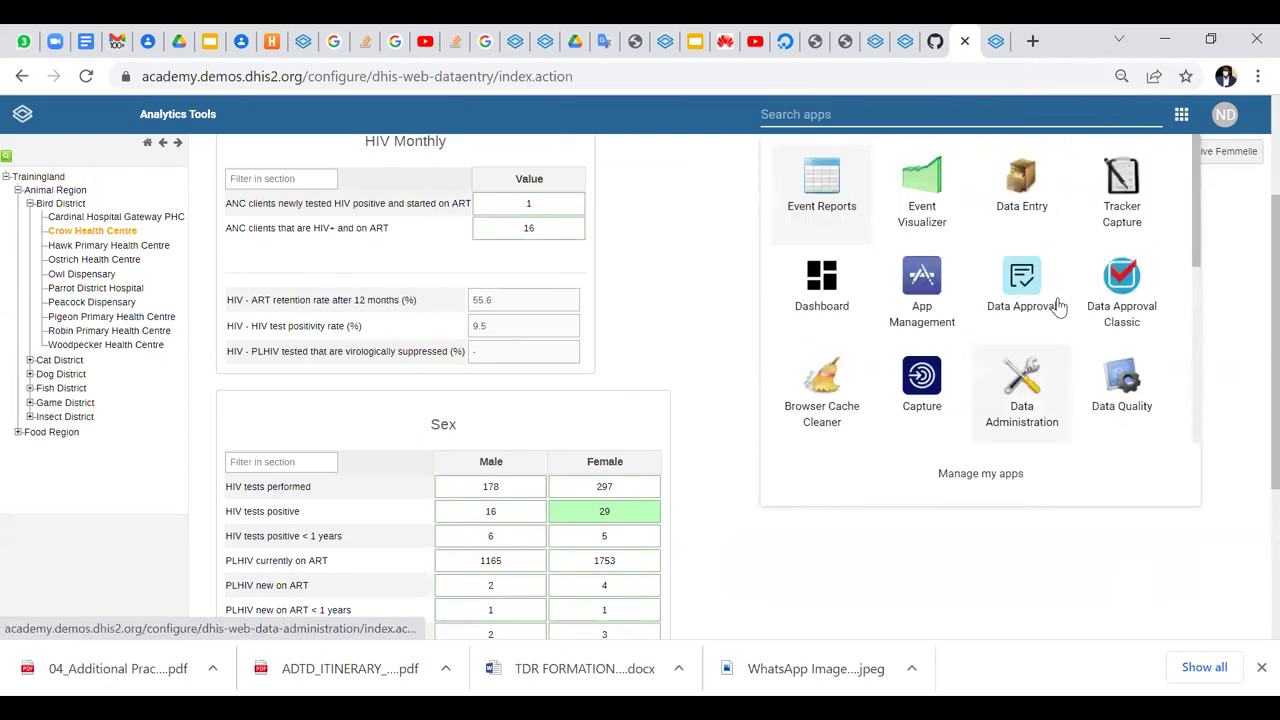
pyautogui.write('da')
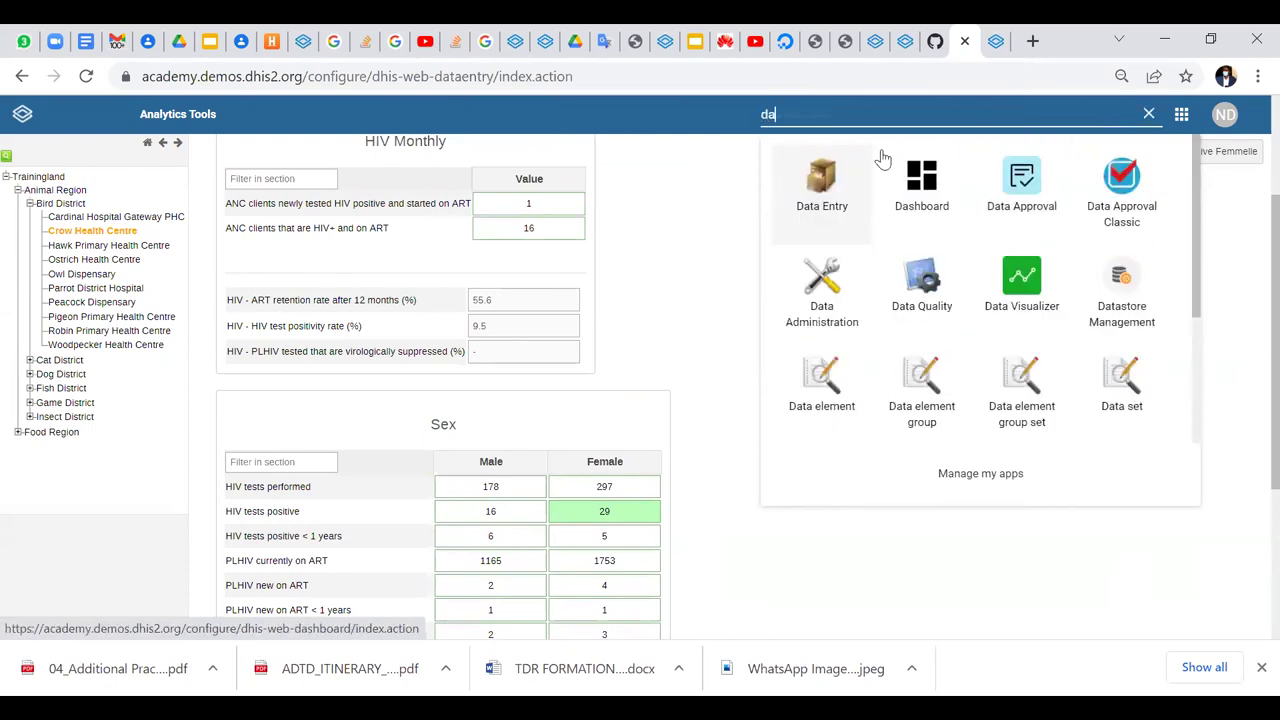
pyautogui.write('ta')
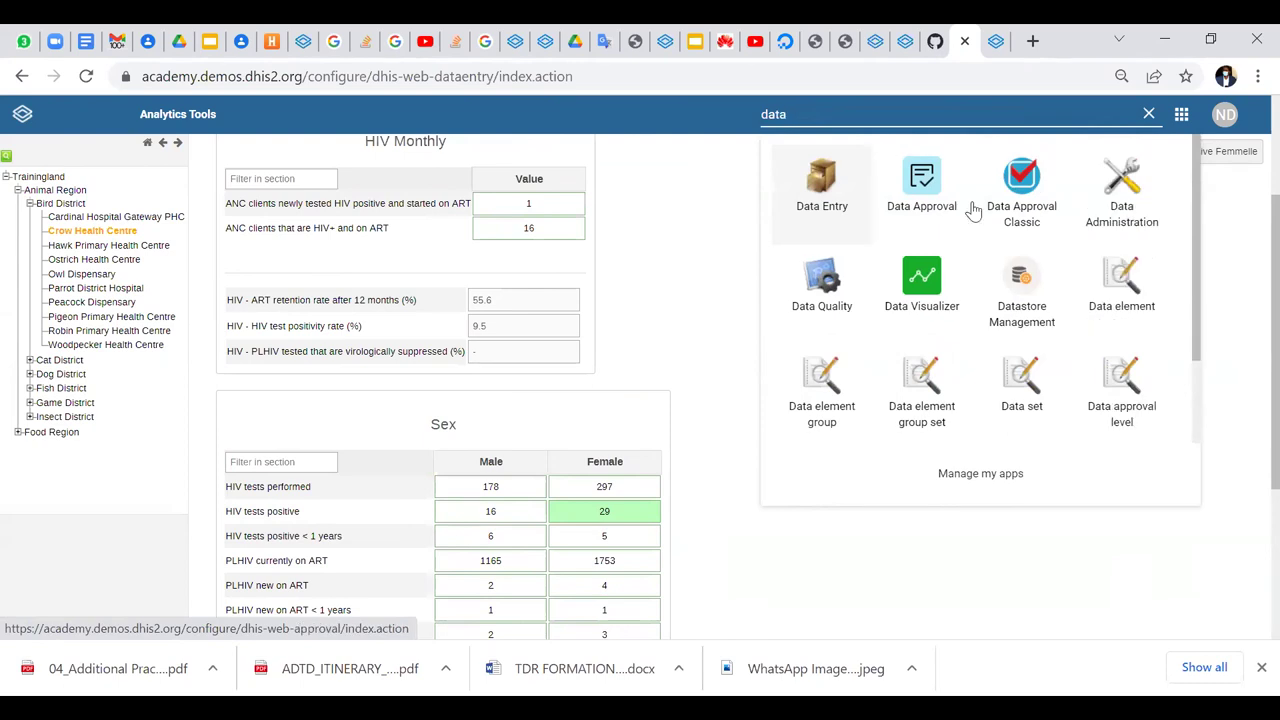
pyautogui.click(826, 285)
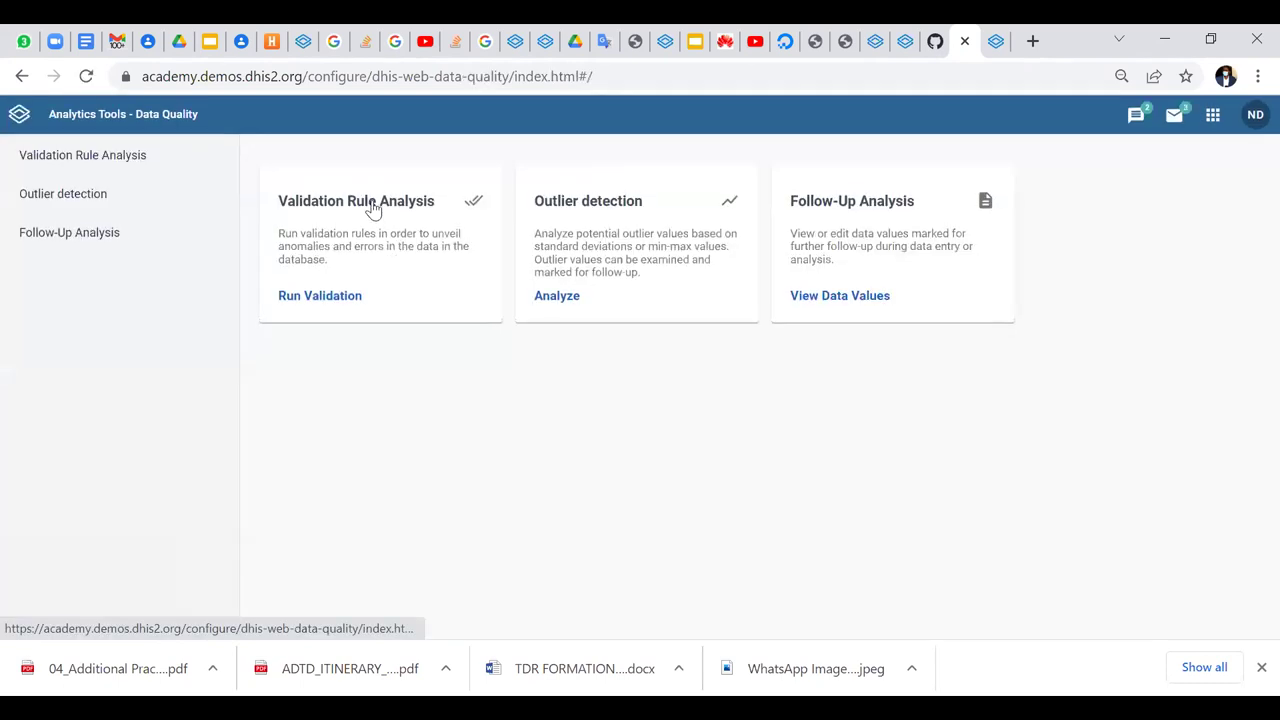
pyautogui.click(373, 207)
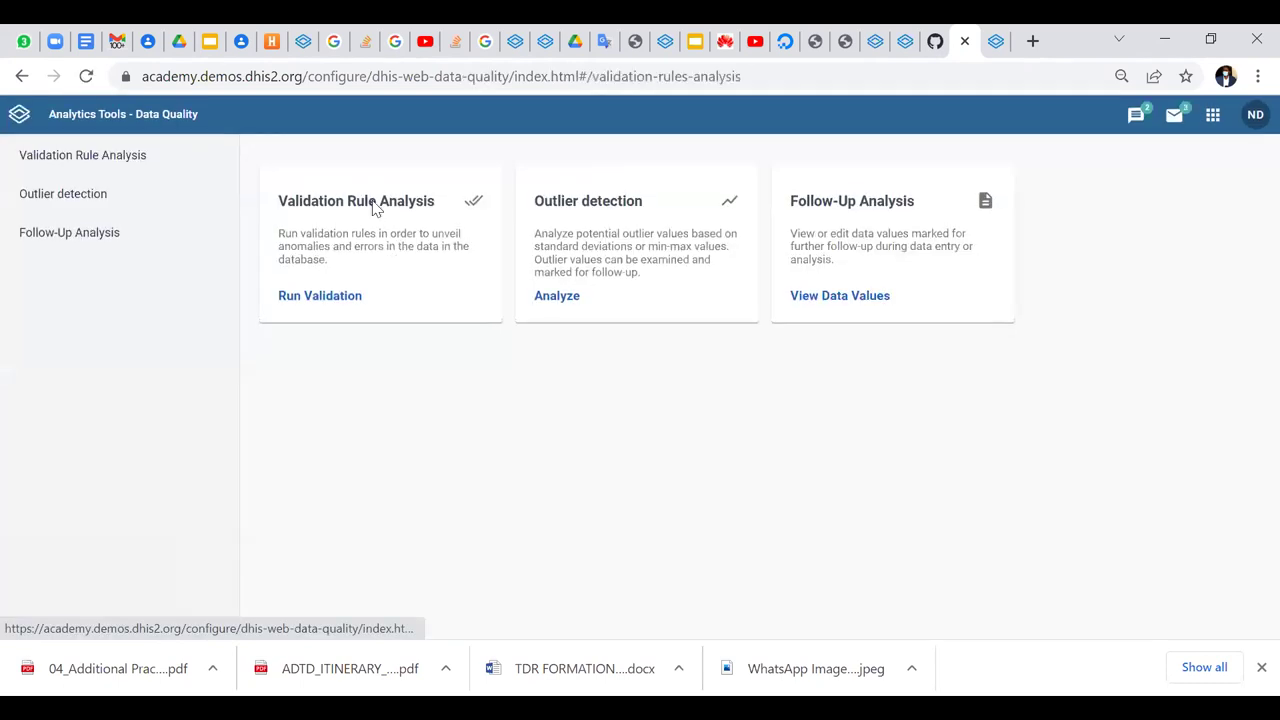
# Select Bird District in Animal Region of Trainingland as the parent organisation unit for the validation rule analysis
pyautogui.click(283, 245)
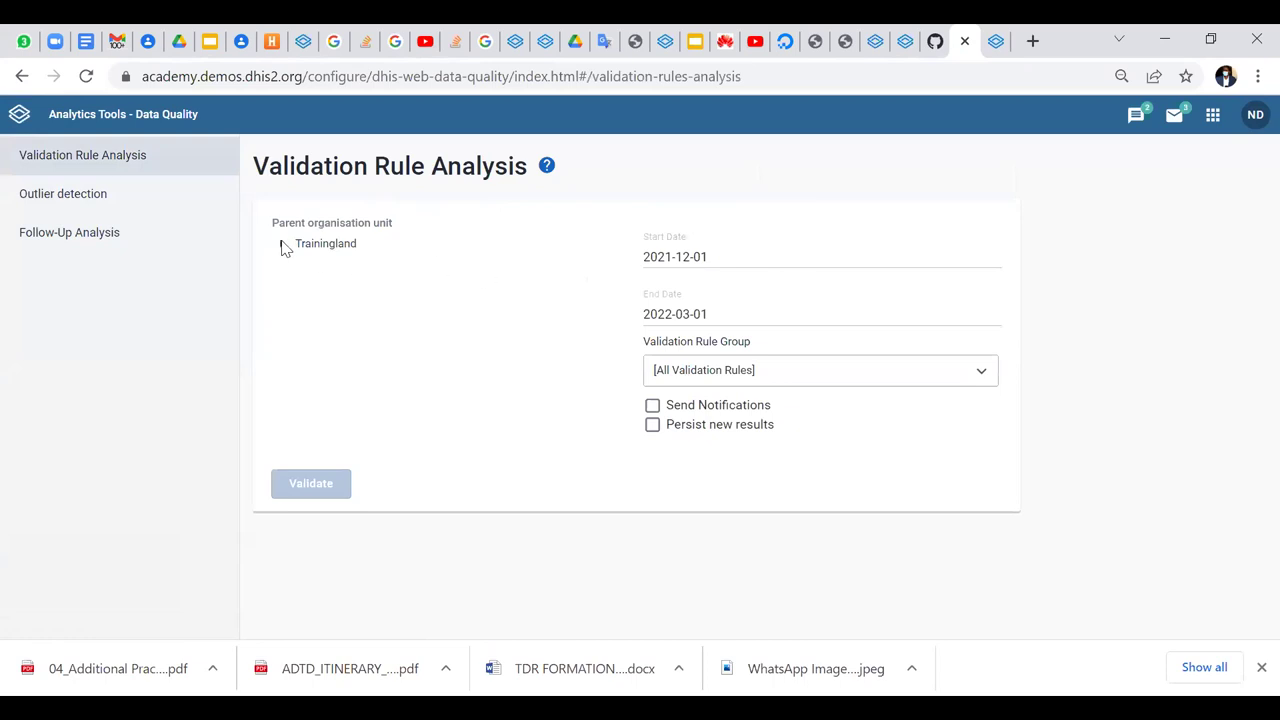
pyautogui.click(302, 264)
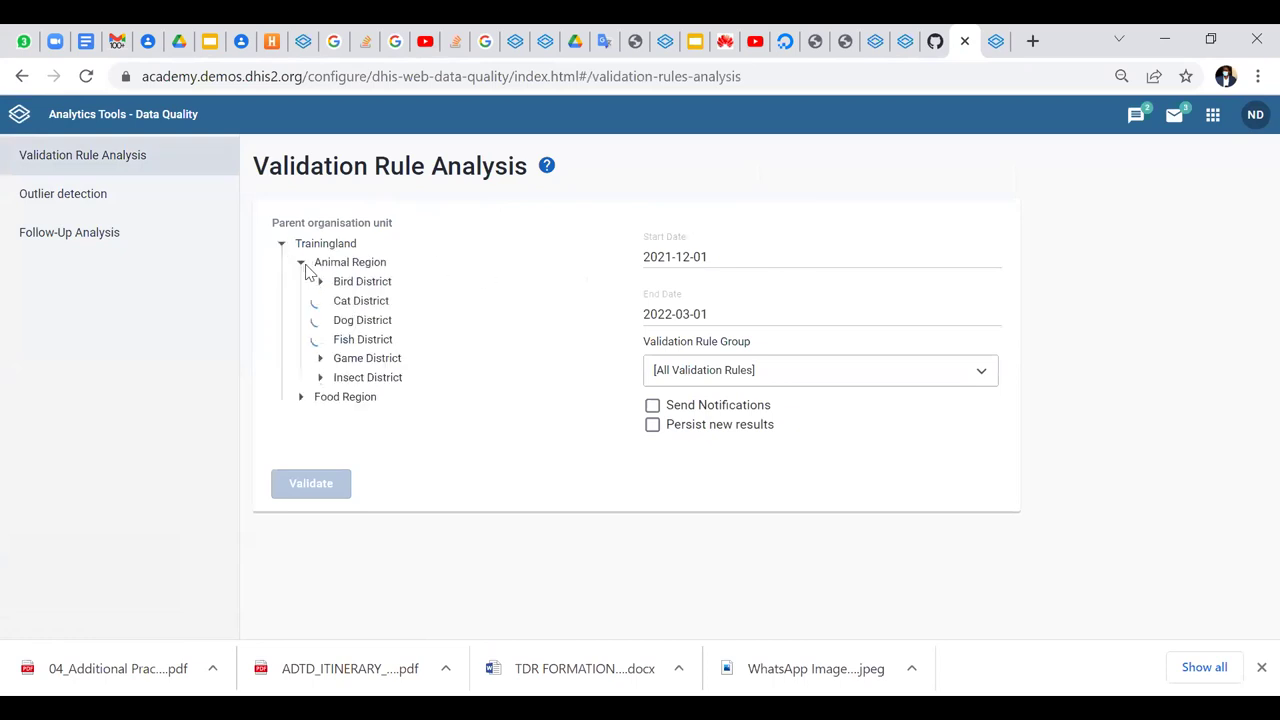
pyautogui.click(342, 284)
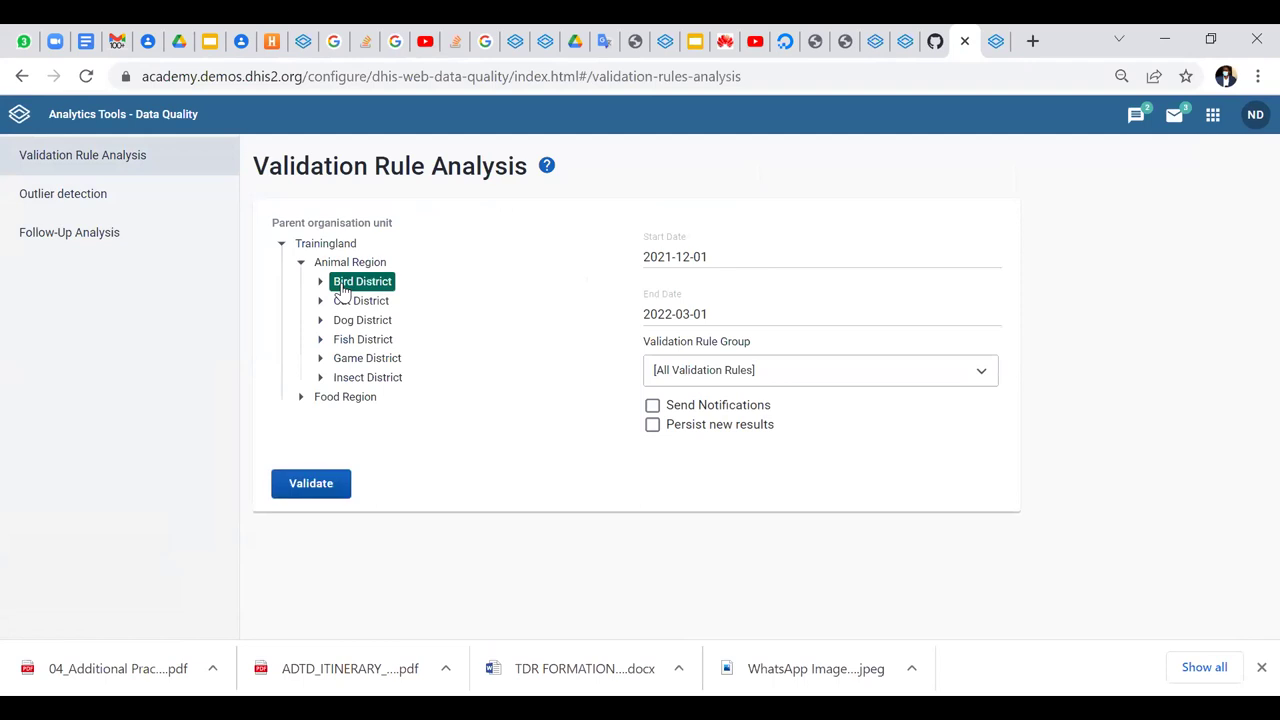
# Set the start date of the validation rule analysis to 2021-01-01
pyautogui.click(724, 260)
pyautogui.click(541, 295)
pyautogui.click(541, 295)
pyautogui.click(541, 295)
pyautogui.click(541, 295)
pyautogui.click(541, 295)
pyautogui.click(541, 295)
pyautogui.click(541, 295)
pyautogui.click(541, 295)
pyautogui.click(541, 295)
pyautogui.click(541, 295)
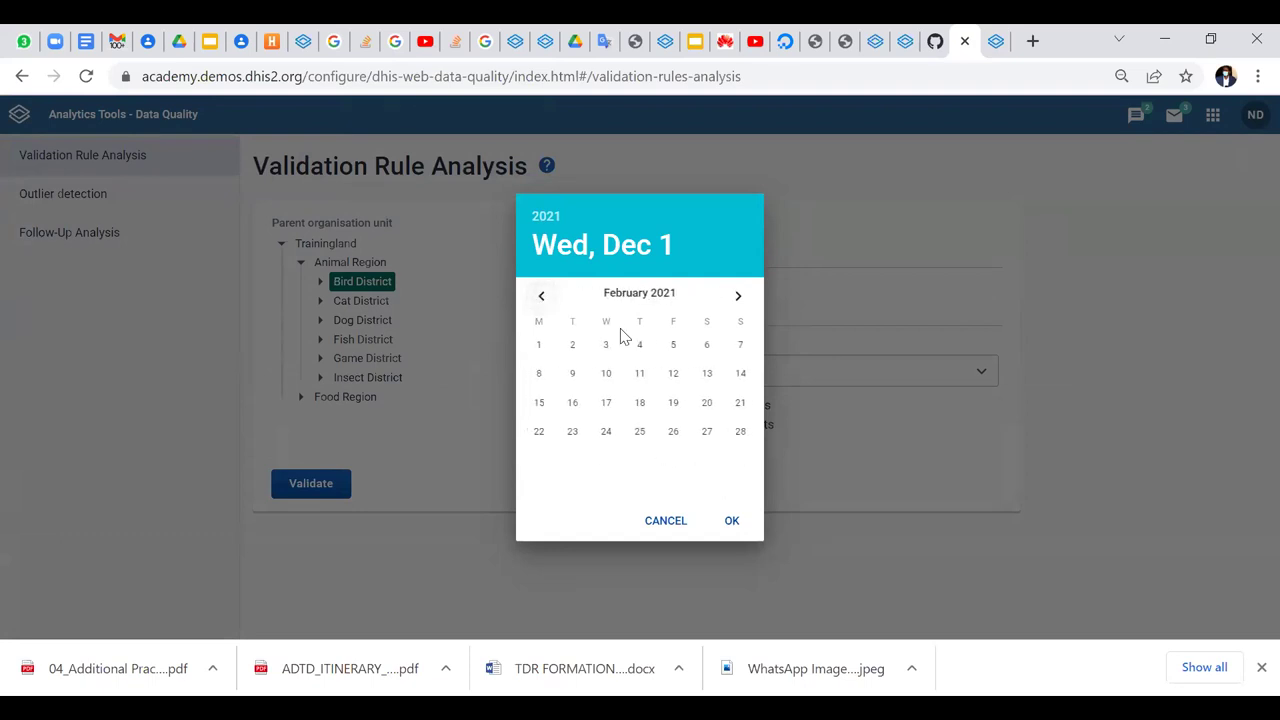
pyautogui.click(541, 296)
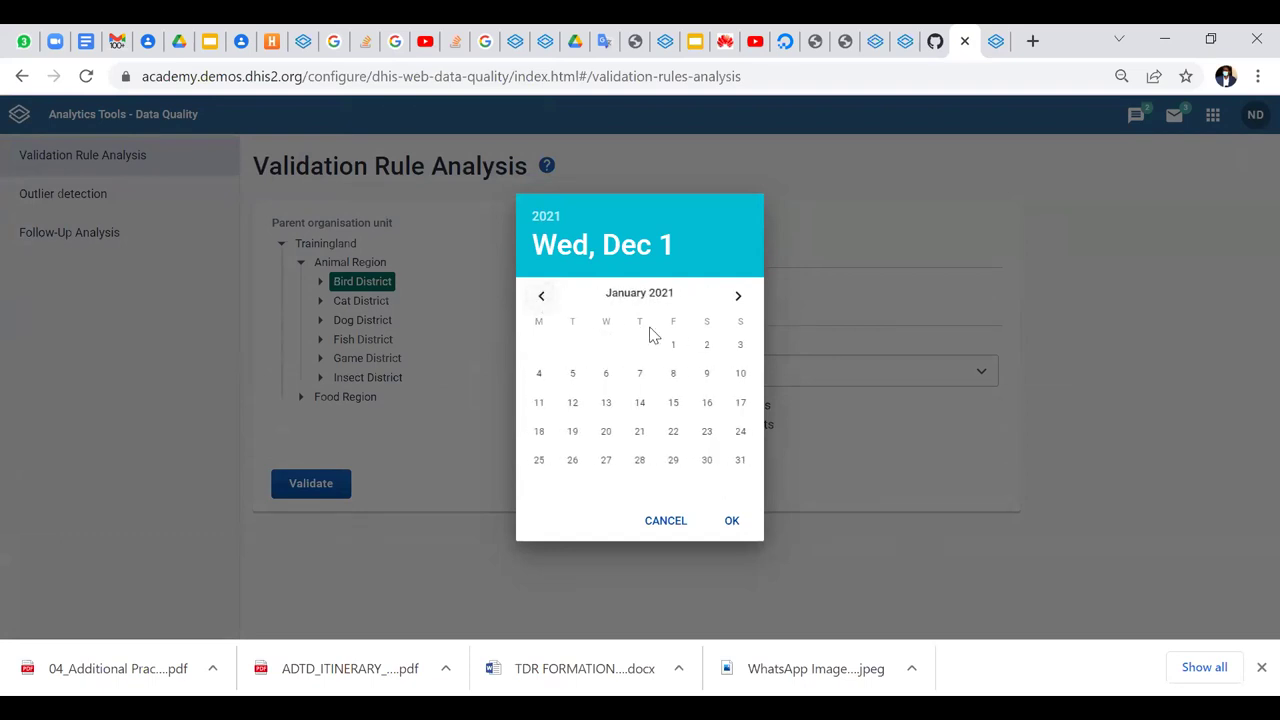
pyautogui.click(673, 345)
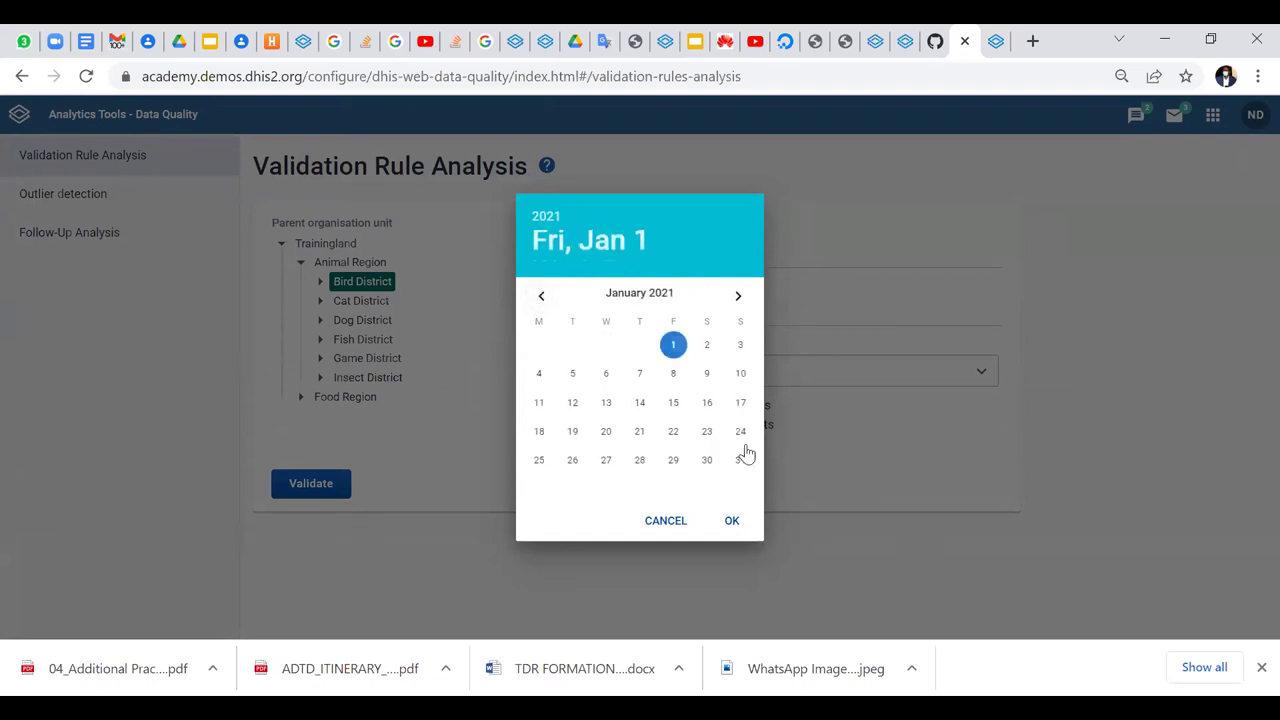
pyautogui.click(735, 521)
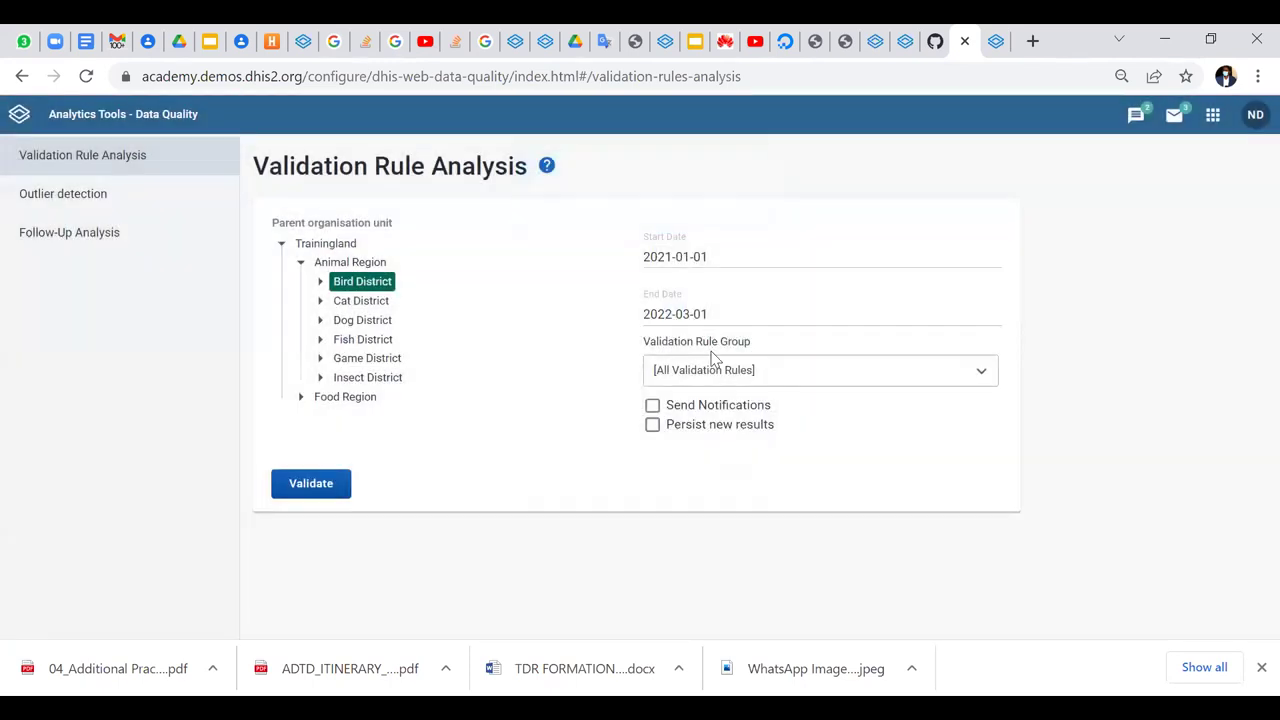
# Choose the HIV Validation Rules group and run the validation
pyautogui.click(716, 374)
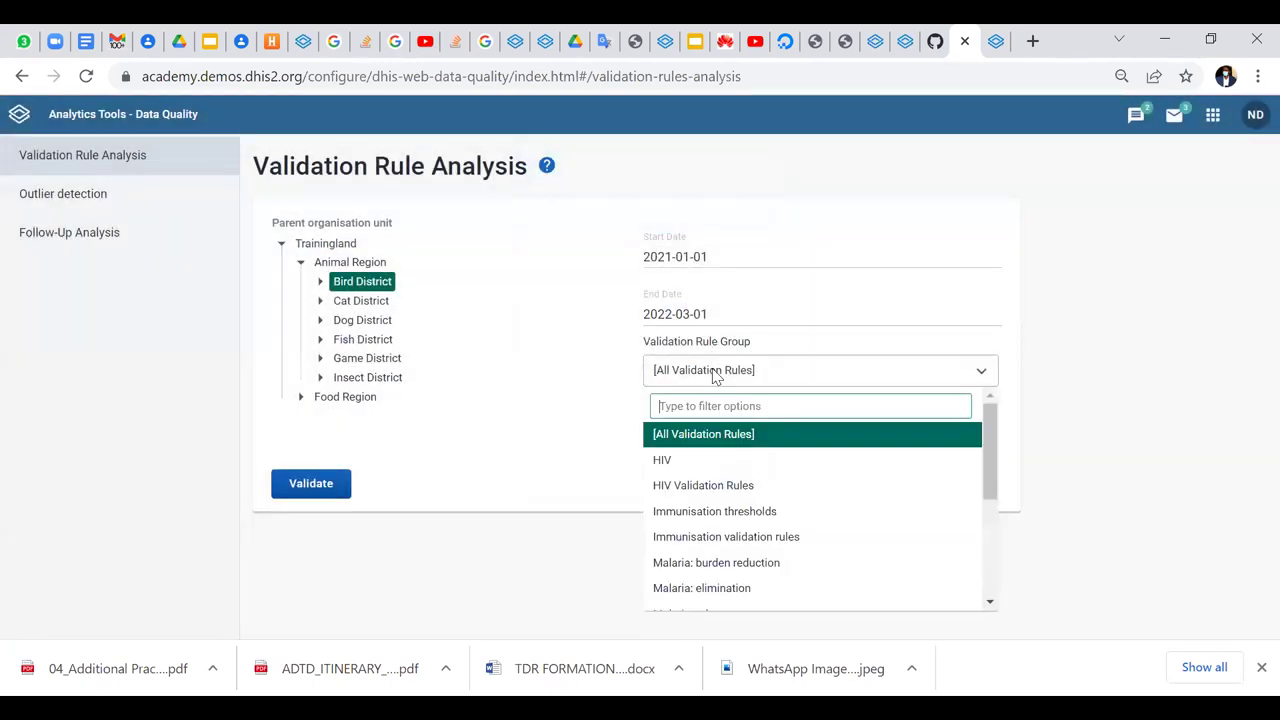
pyautogui.click(714, 485)
pyautogui.click(331, 485)
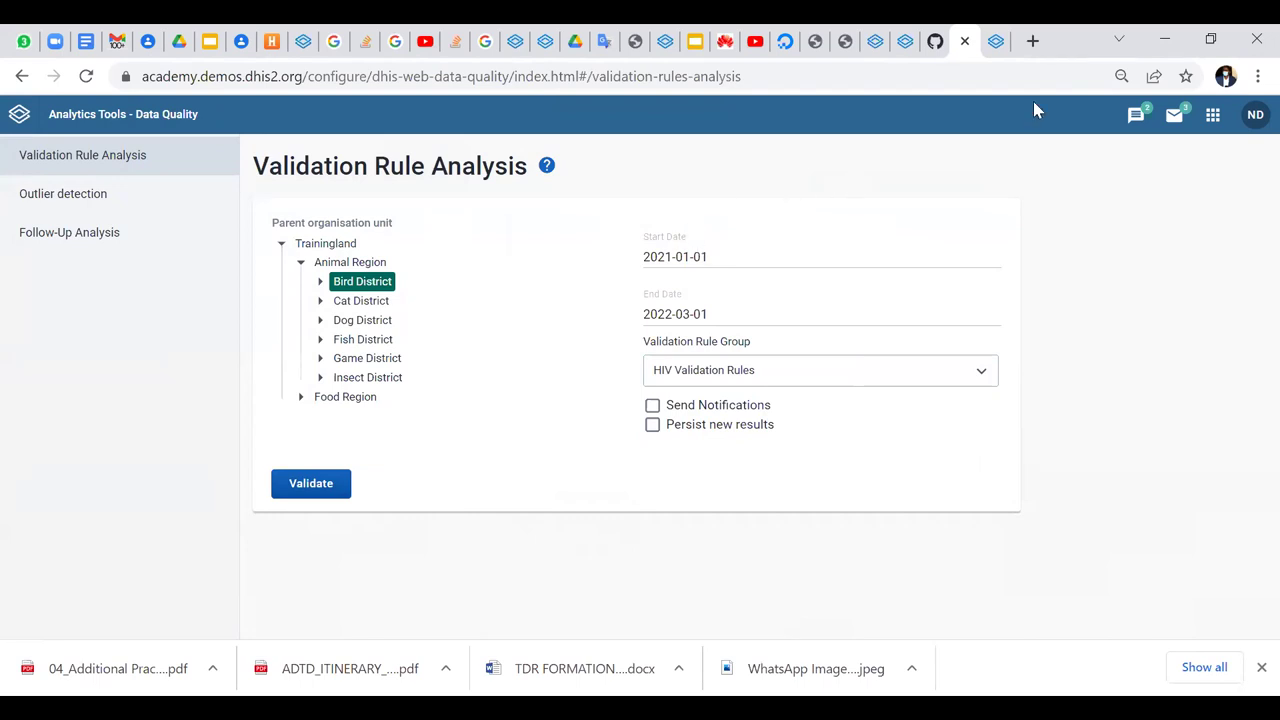
# Switch to the Data Entry app, search the organisation units for "bea" and select Beagle Hospital Gateway PHC
pyautogui.click(1213, 116)
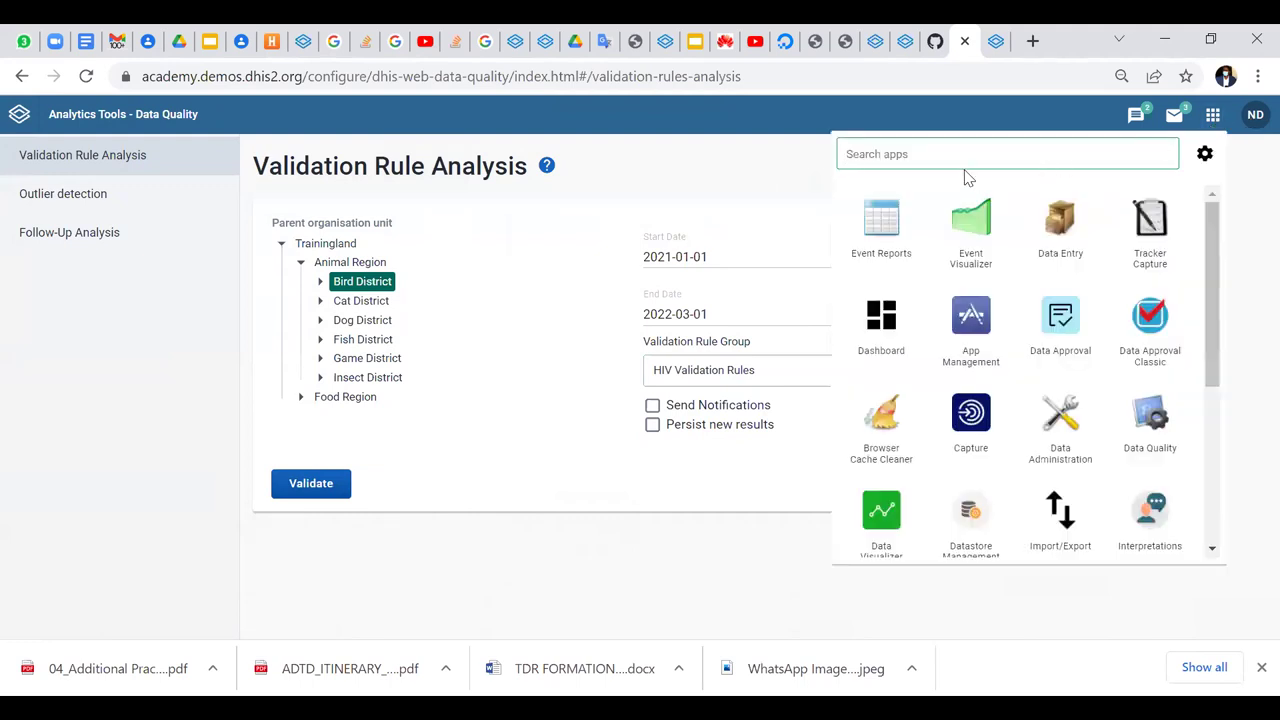
pyautogui.click(1063, 236)
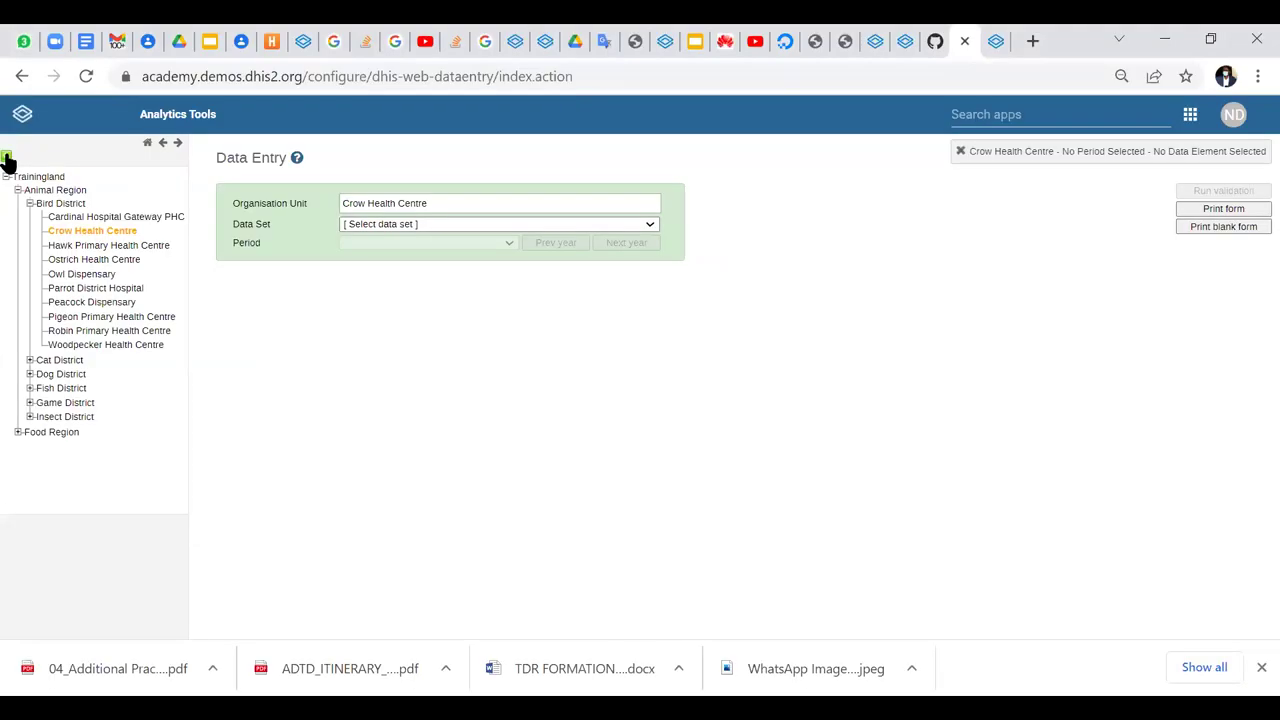
pyautogui.click(8, 163)
pyautogui.write('tea')
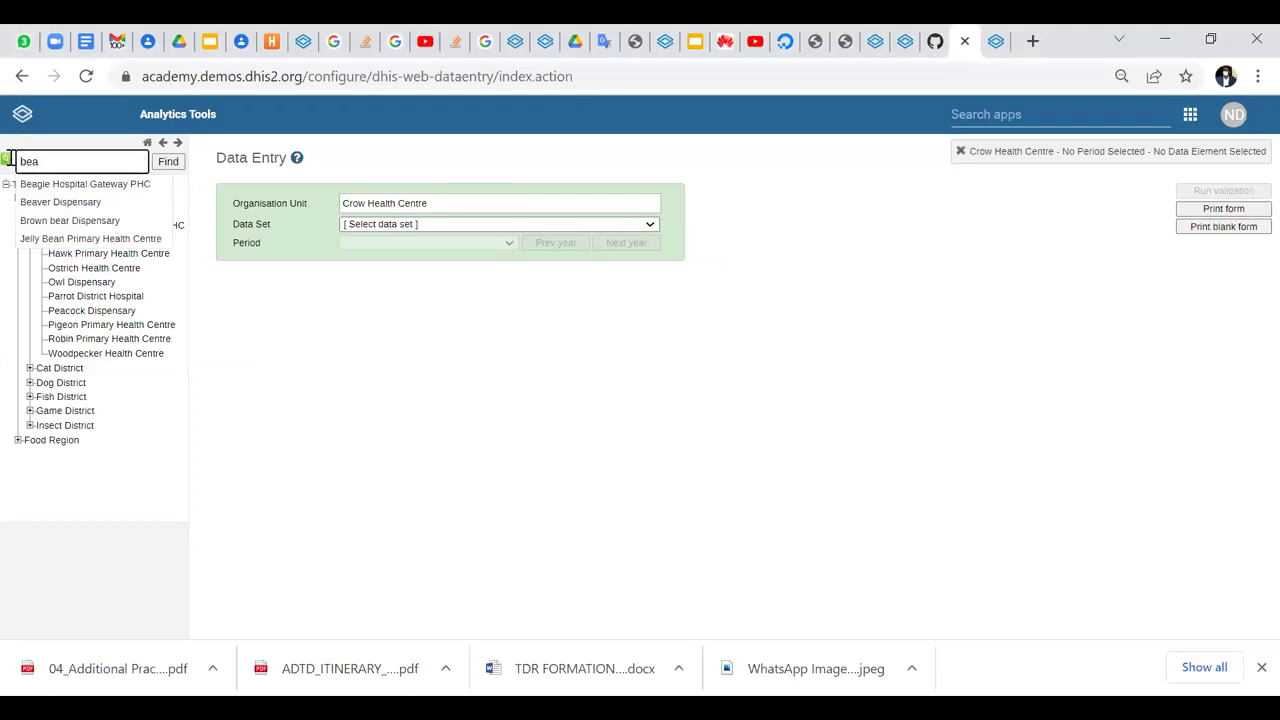
pyautogui.click(55, 186)
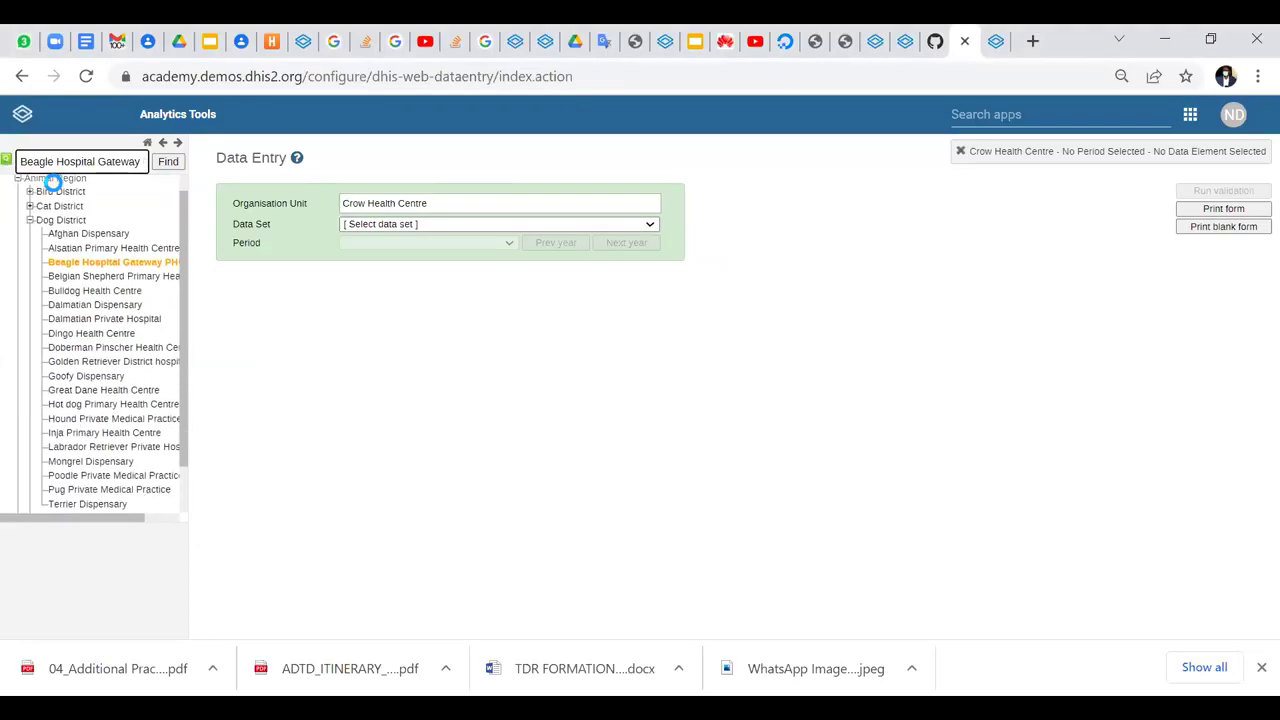
# Load the Immunisation data set for April 2021
pyautogui.click(412, 226)
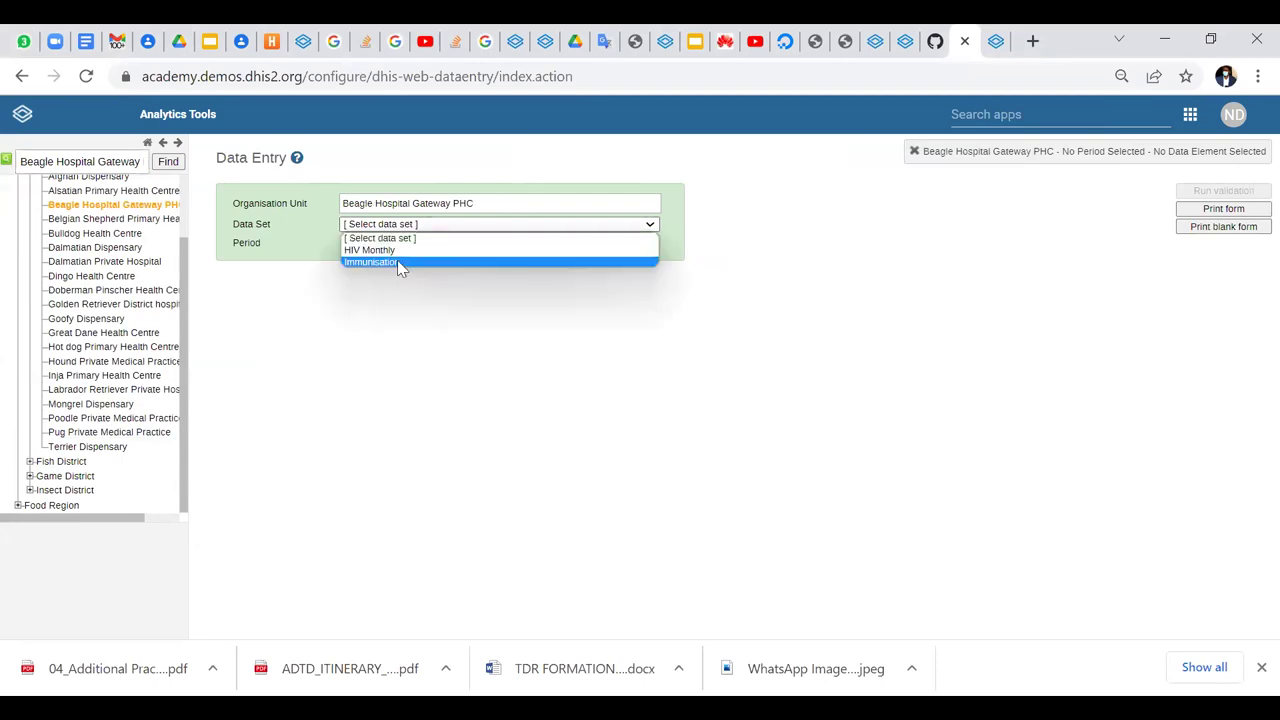
pyautogui.click(397, 261)
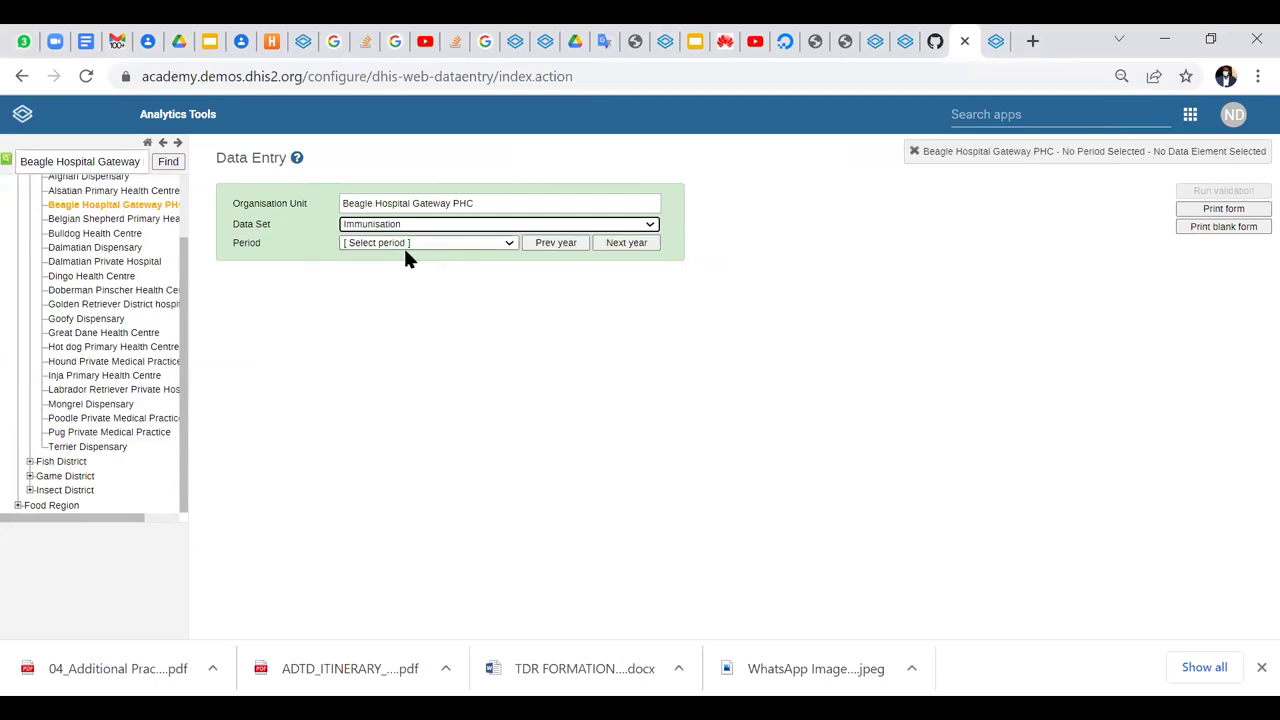
pyautogui.click(405, 246)
pyautogui.click(458, 247)
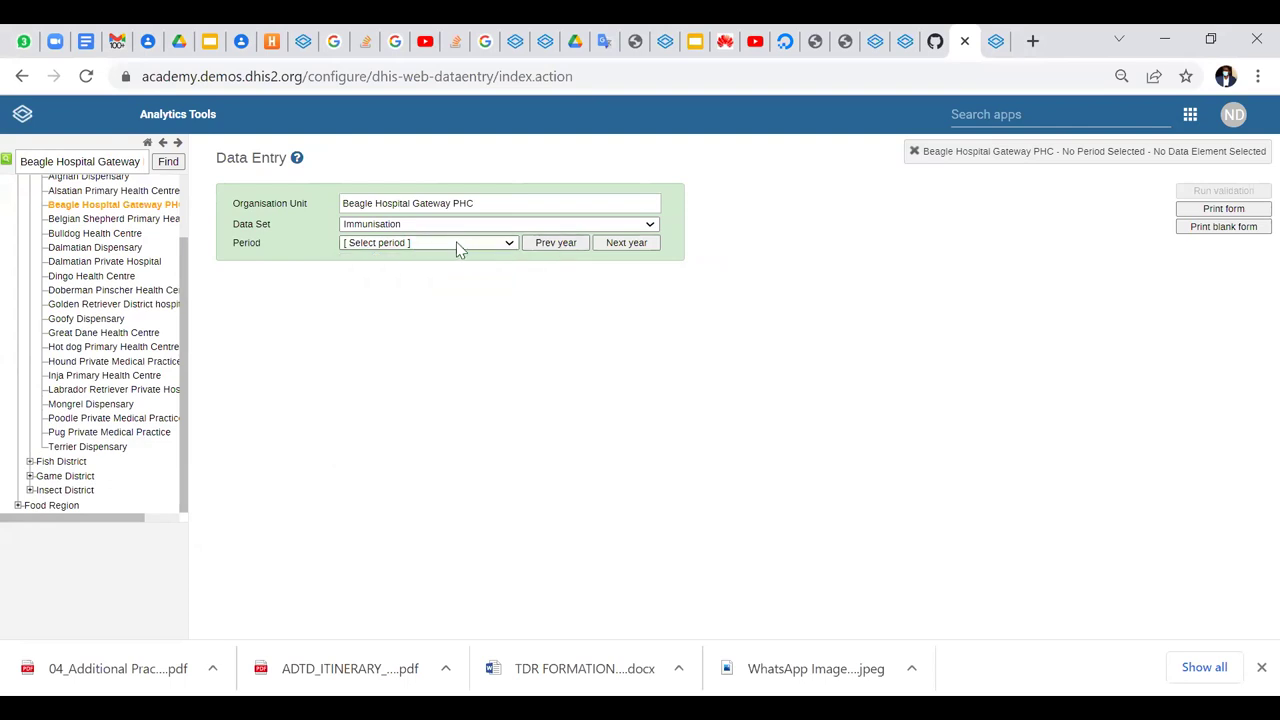
pyautogui.click(458, 246)
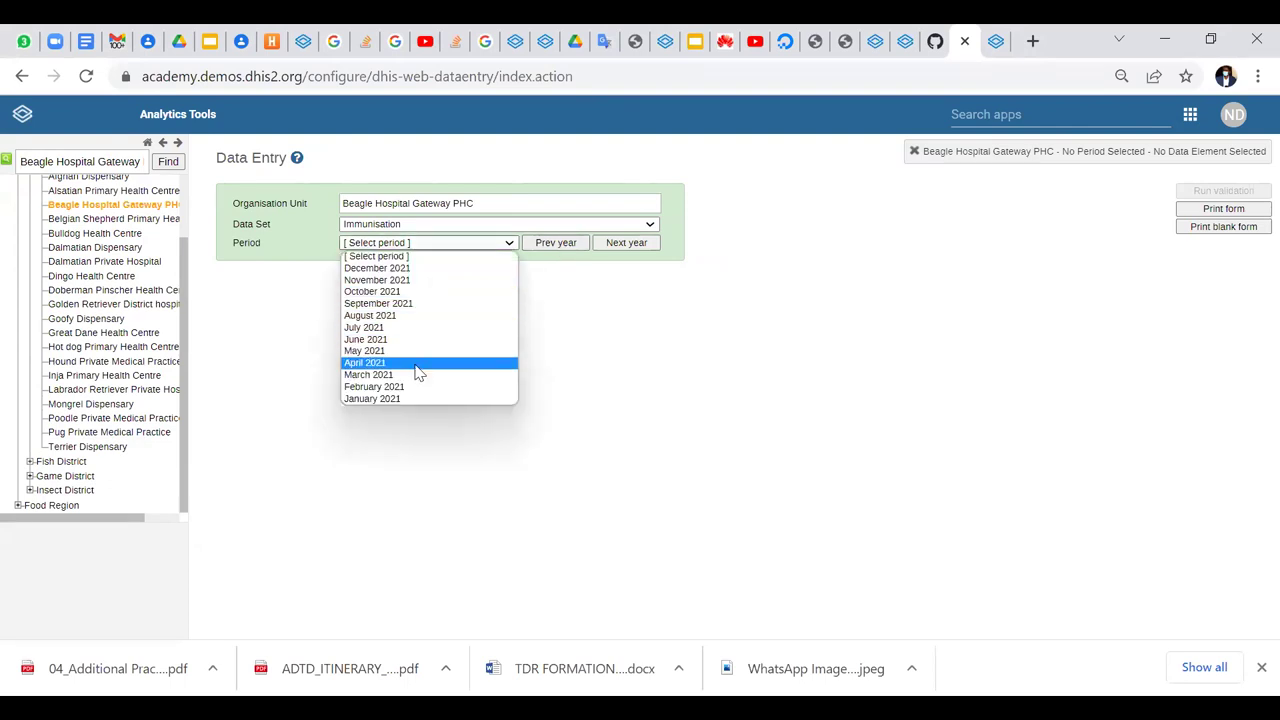
pyautogui.click(416, 363)
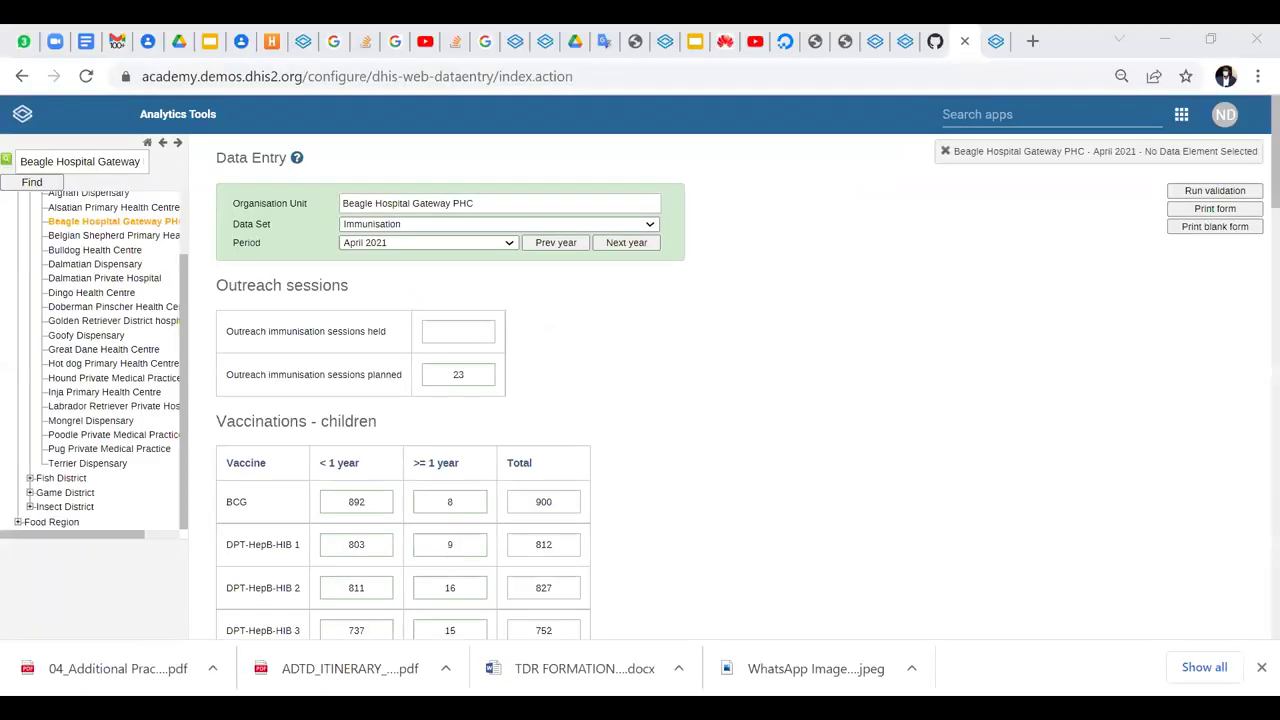
# Change the period of the Immunisation form to March 2021 and run its validation
pyautogui.click(428, 247)
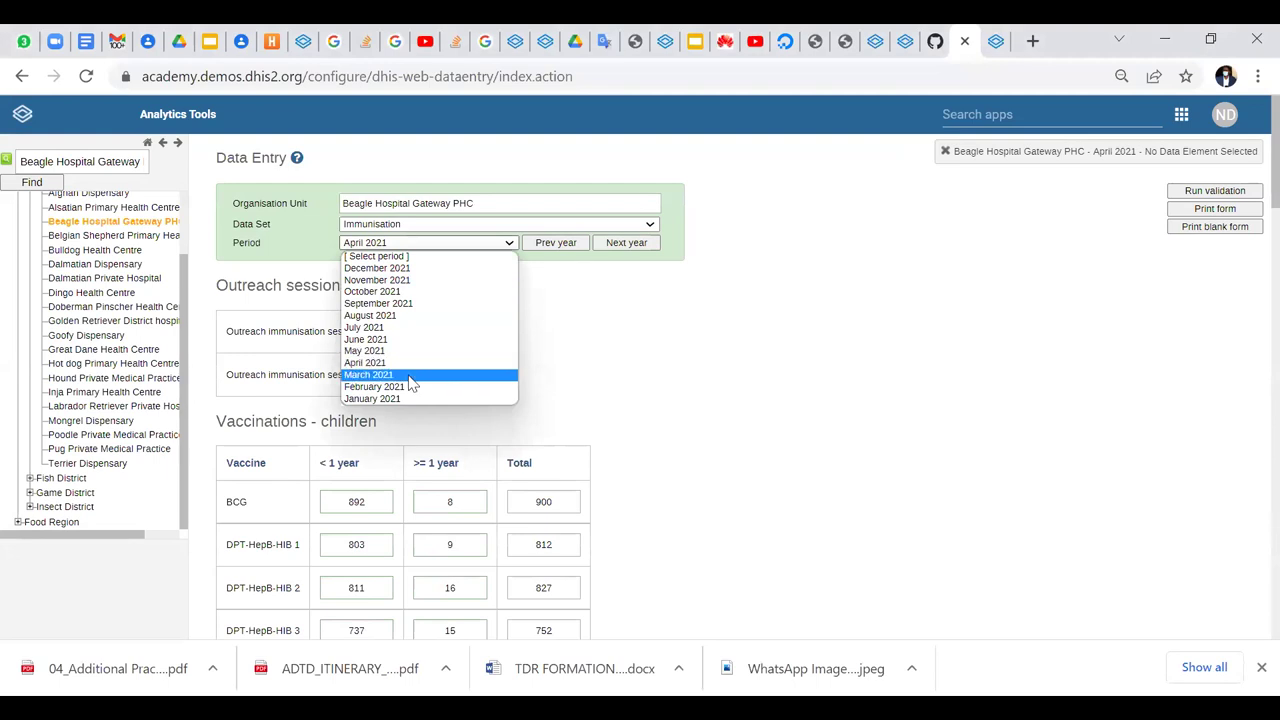
pyautogui.scroll(-1, 680, 380)
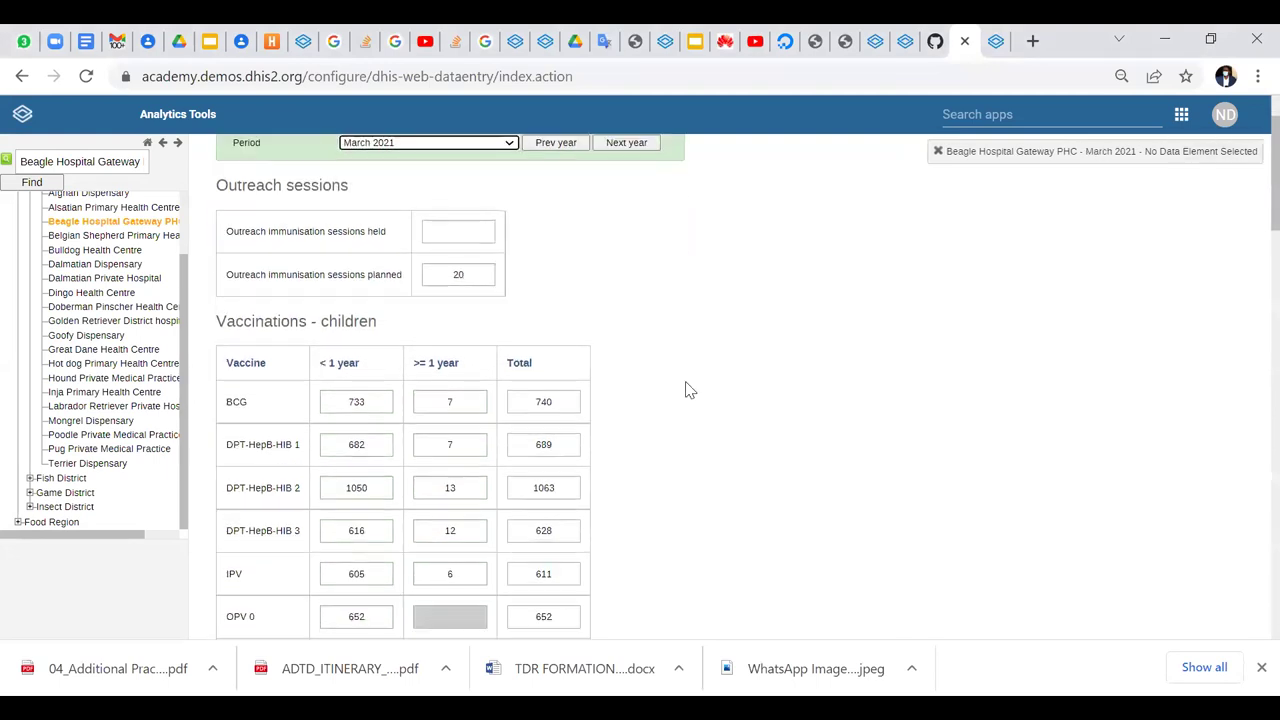
pyautogui.scroll(-12, 686, 390)
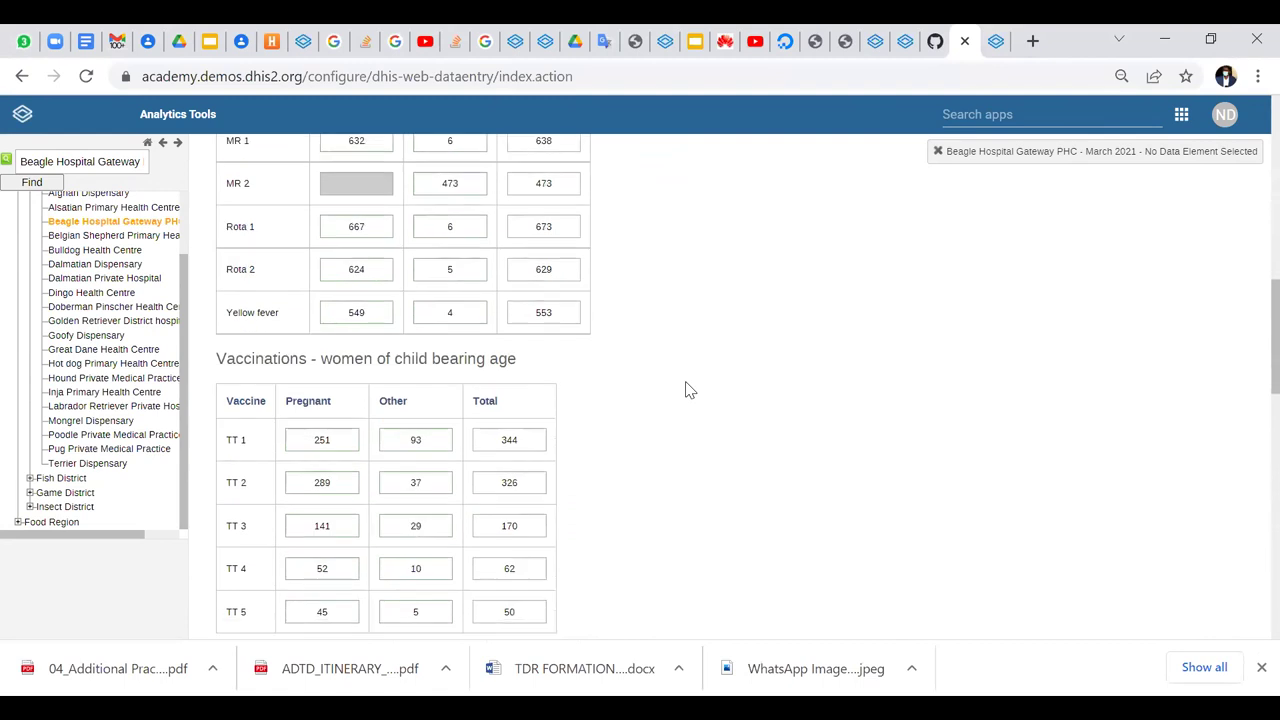
pyautogui.scroll(-7, 686, 390)
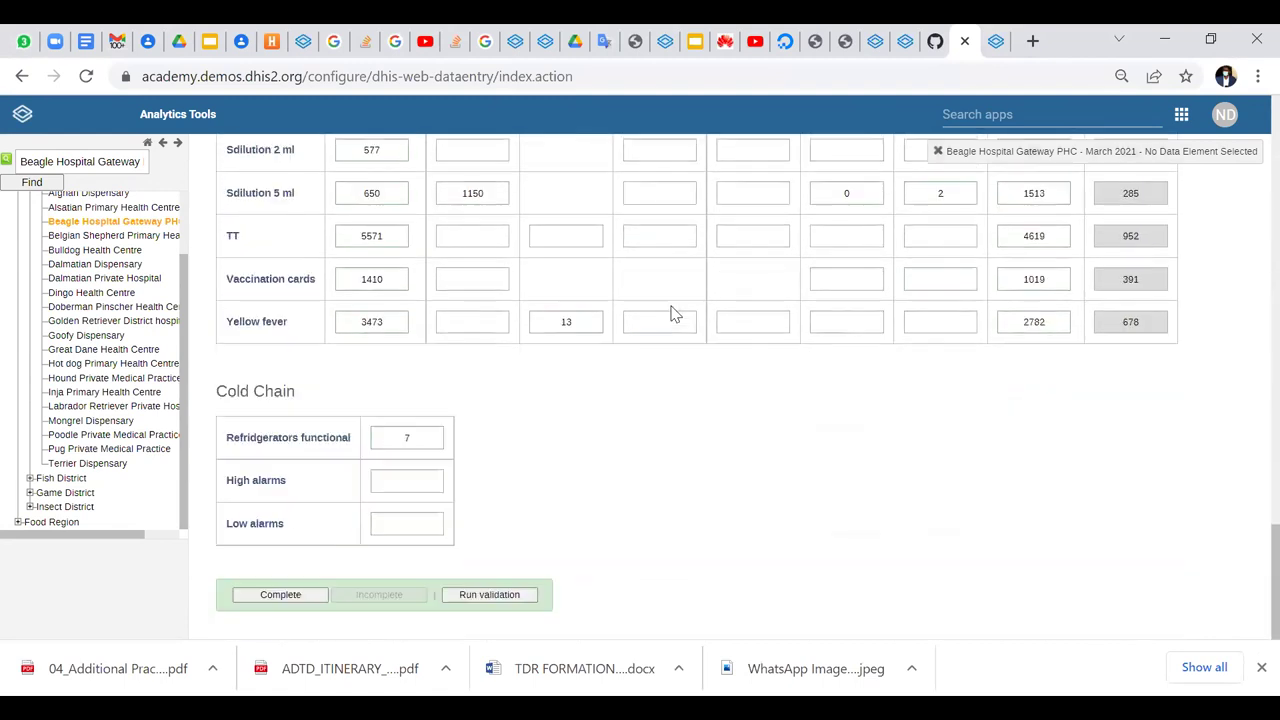
pyautogui.click(500, 596)
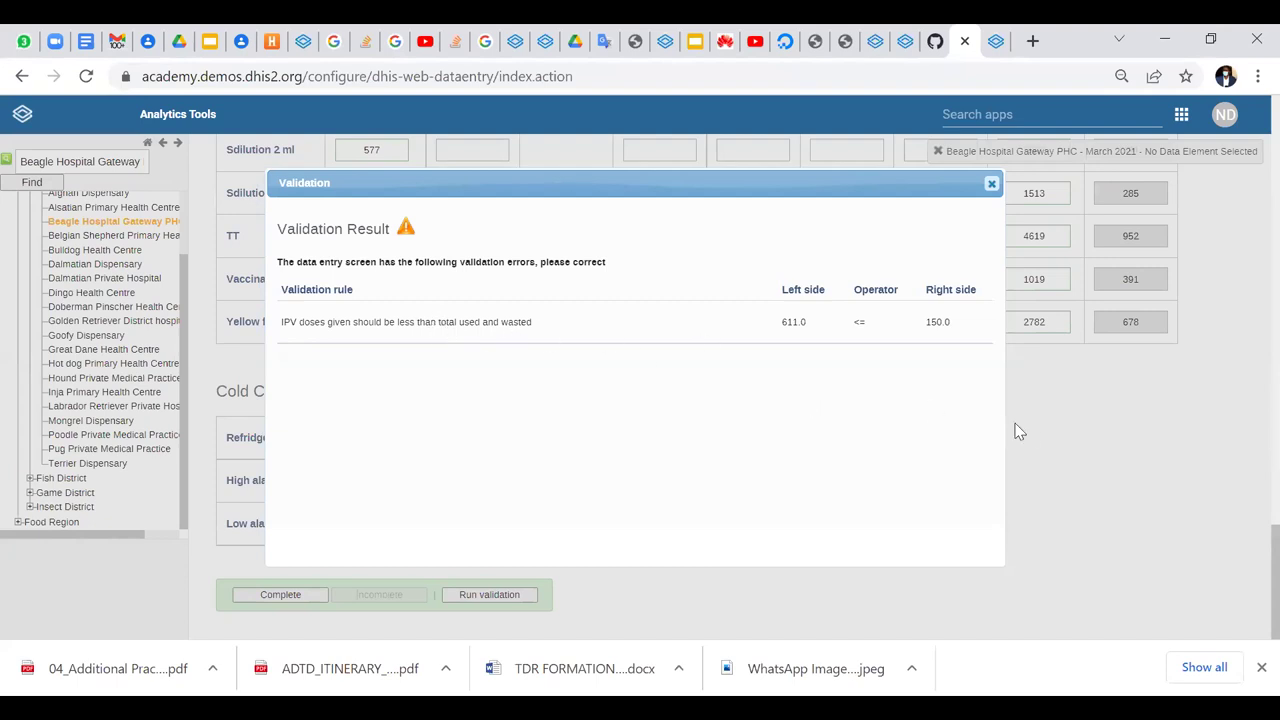
# Close the validation result and compare the IPV doses given under Vaccinations - children with the IPV row in the Stock section
pyautogui.click(990, 186)
pyautogui.scroll(3, 777, 383)
pyautogui.scroll(10, 780, 385)
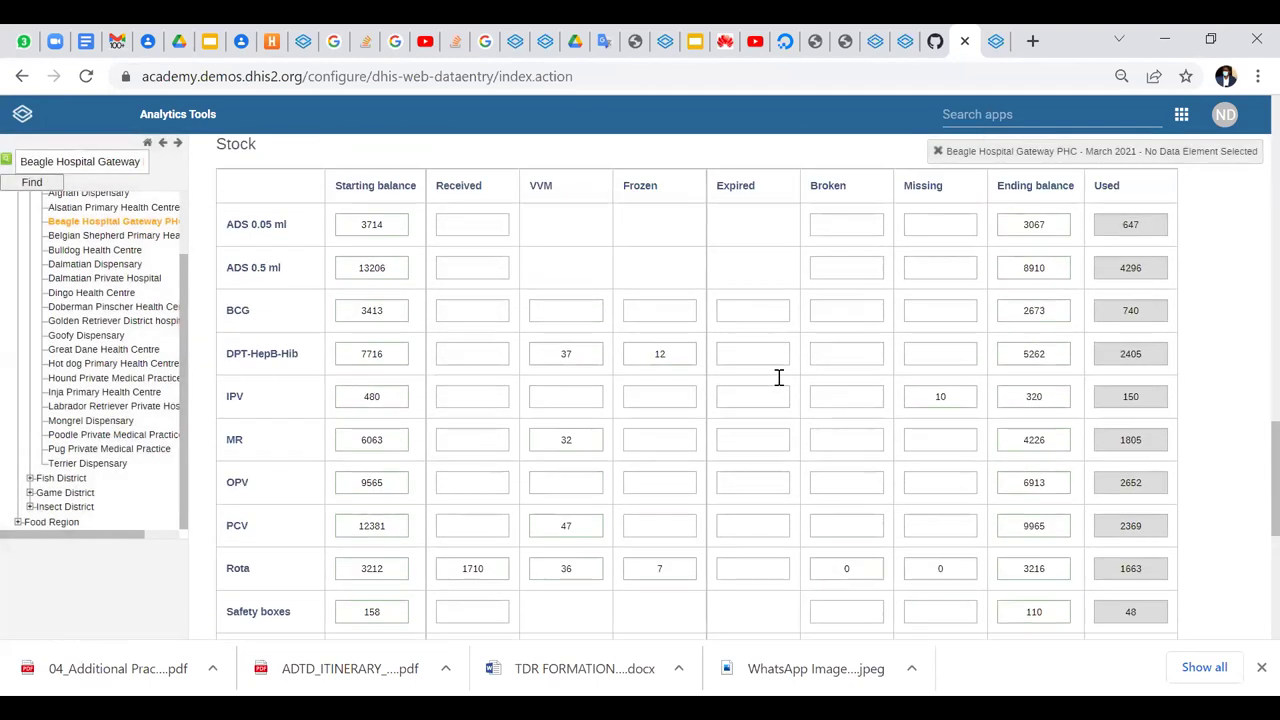
pyautogui.scroll(4, 781, 385)
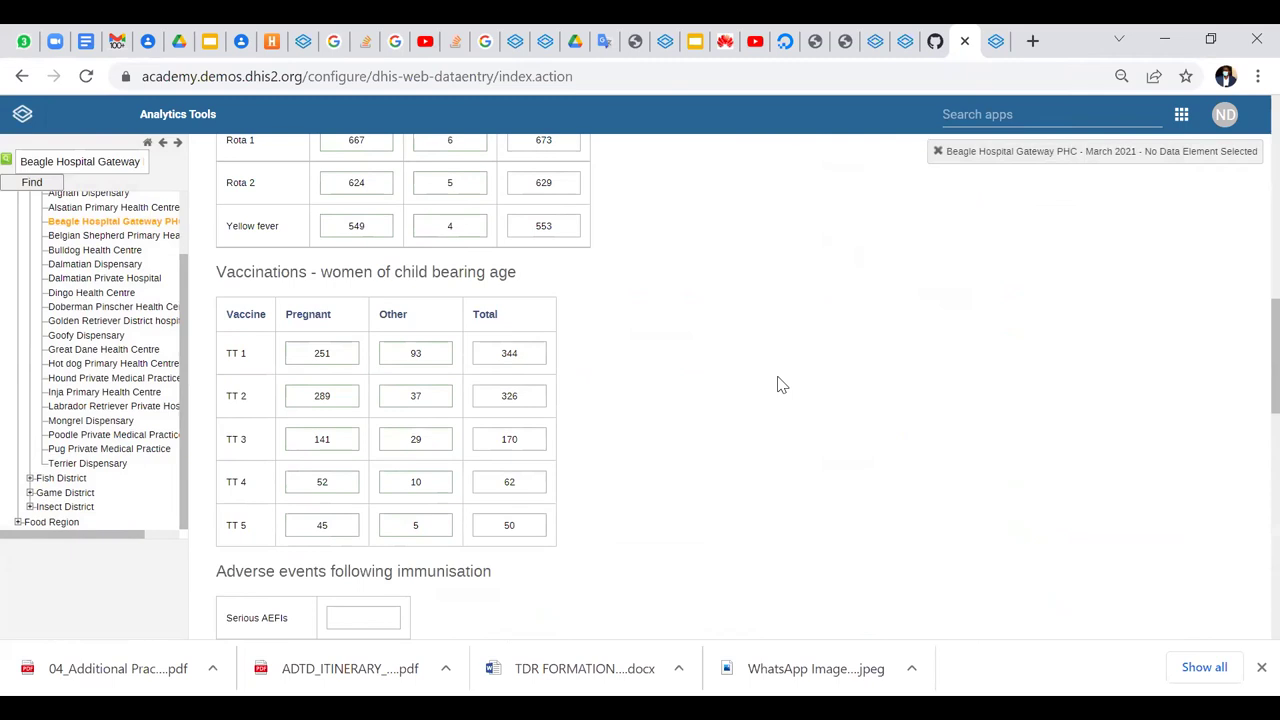
pyautogui.scroll(2, 781, 385)
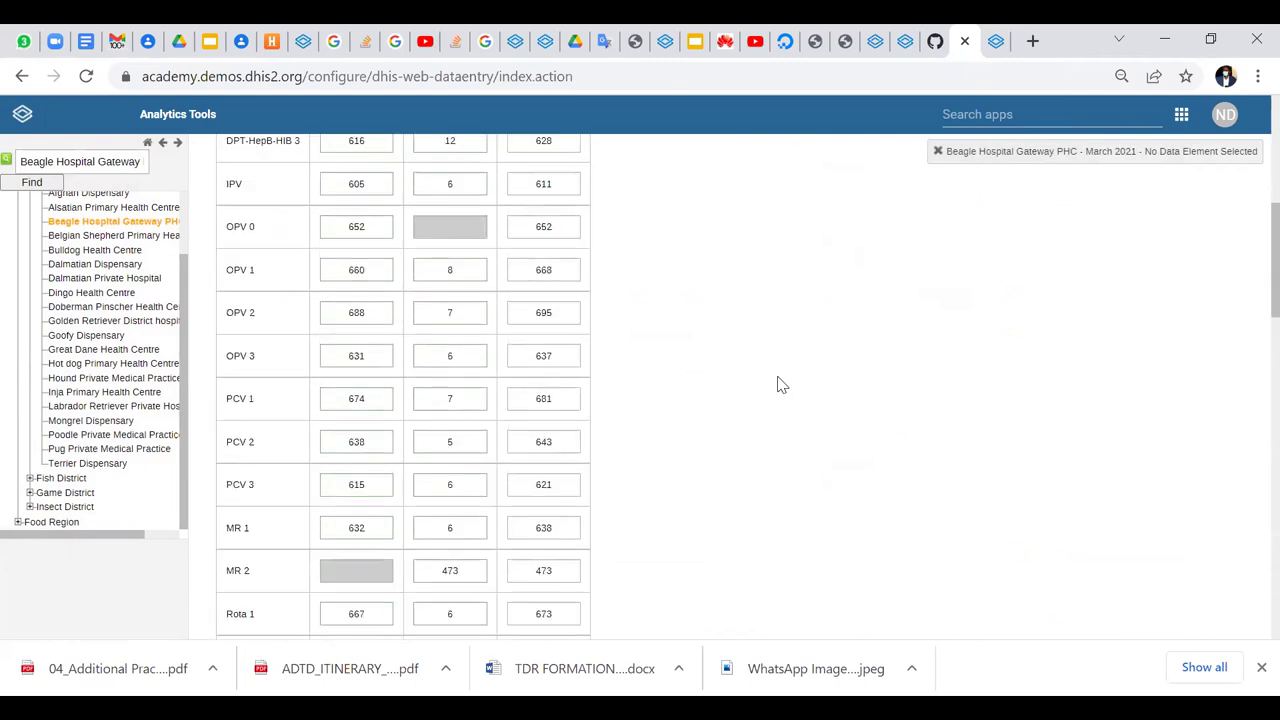
pyautogui.scroll(2, 781, 385)
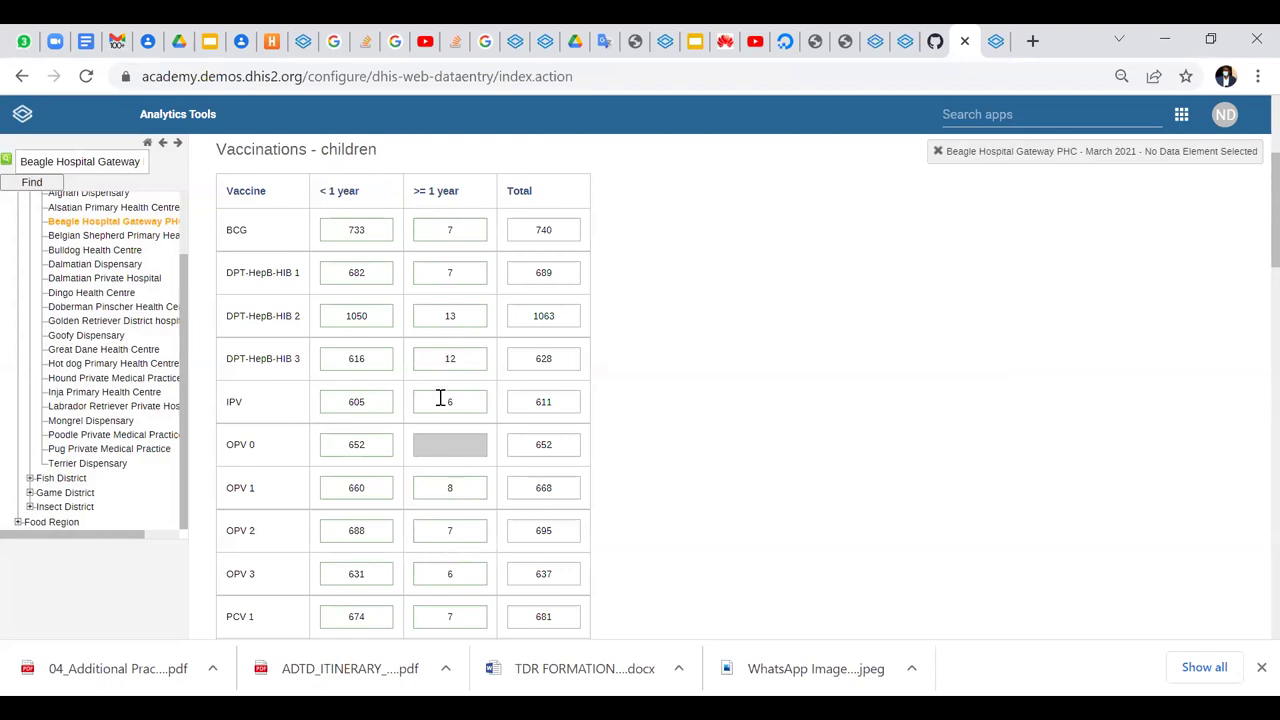
pyautogui.scroll(-12, 438, 397)
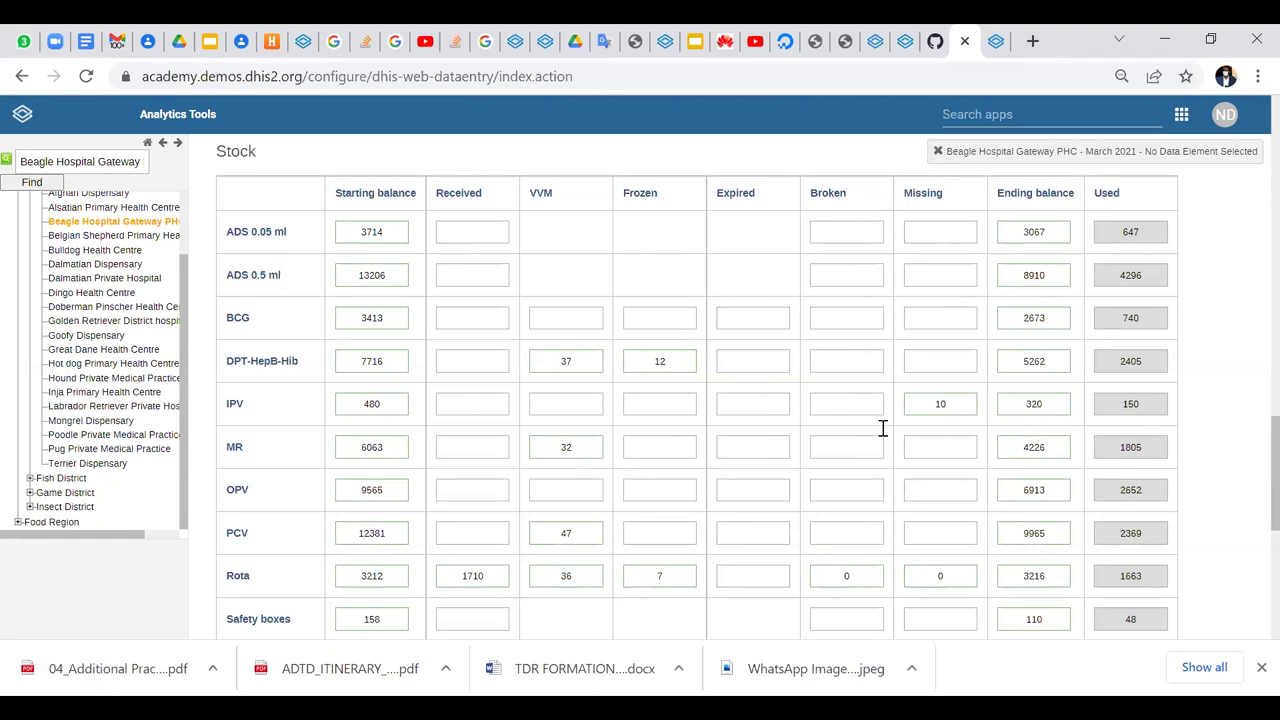
pyautogui.click(359, 403)
pyautogui.click(487, 403)
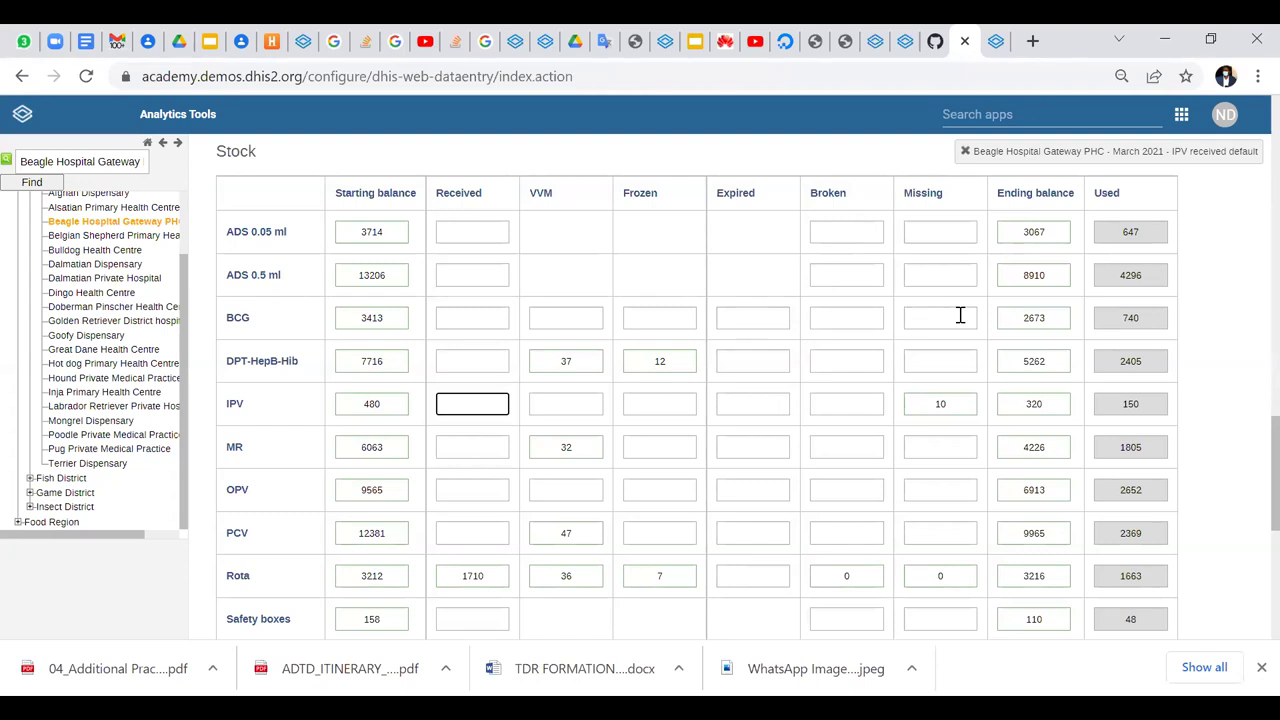
# Change the period of the Immunisation form for Beagle Hospital Gateway PHC to April 2021
pyautogui.scroll(6, 798, 338)
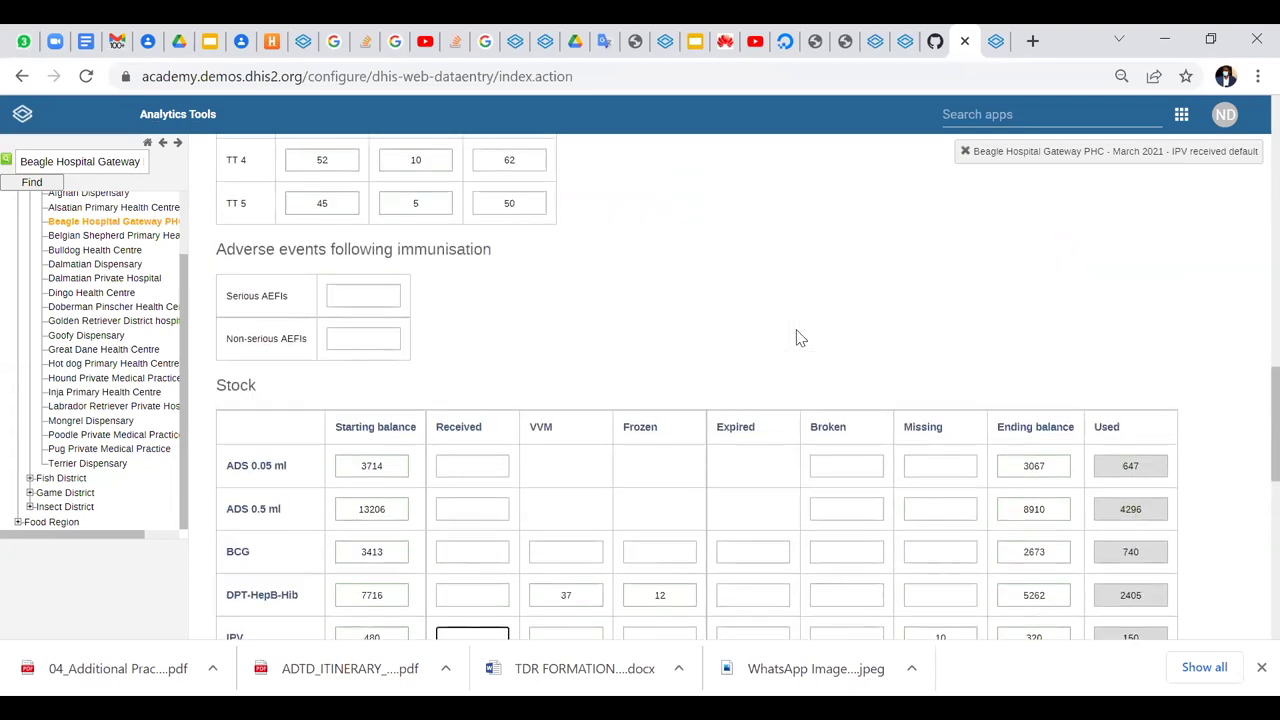
pyautogui.scroll(9, 798, 338)
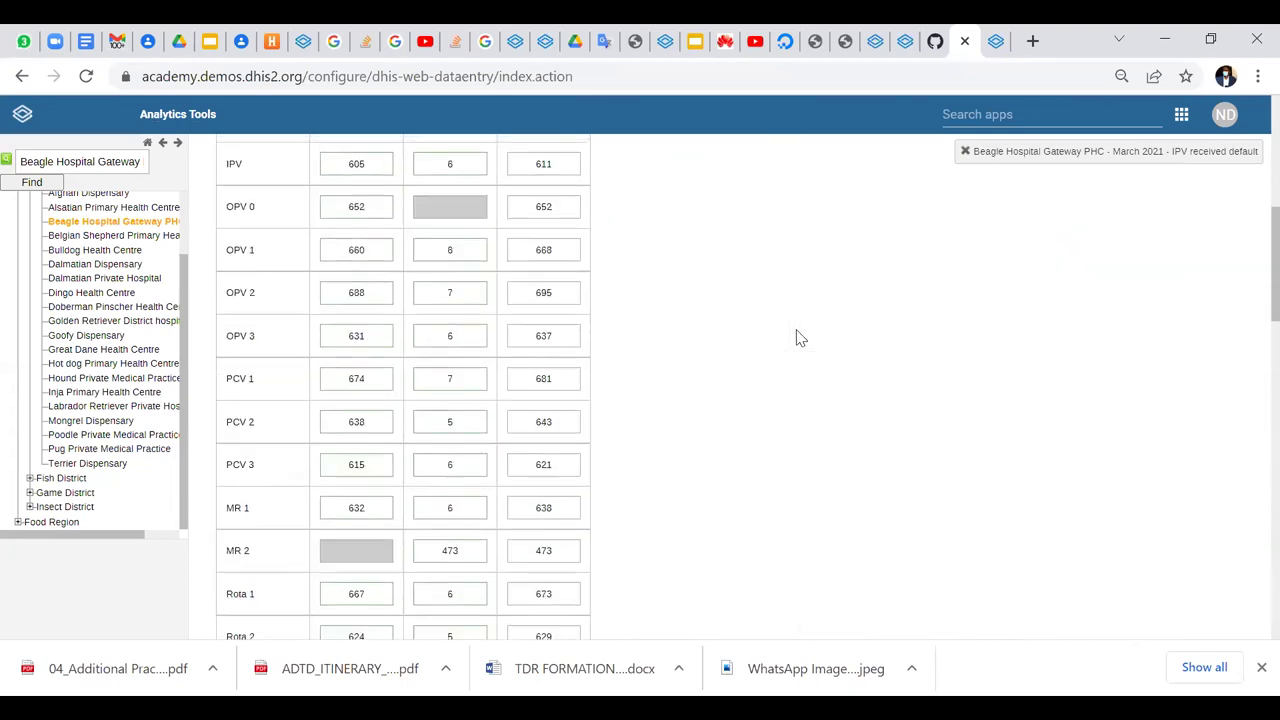
pyautogui.scroll(2, 798, 338)
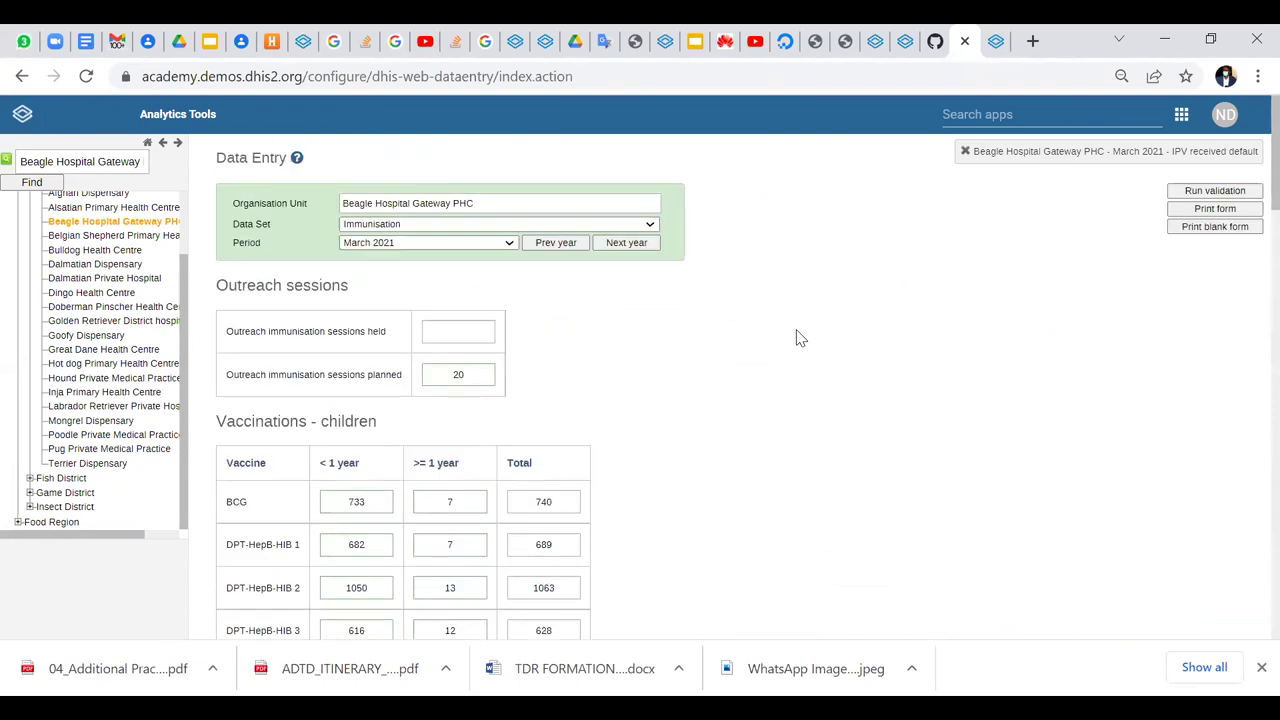
pyautogui.scroll(-2, 798, 338)
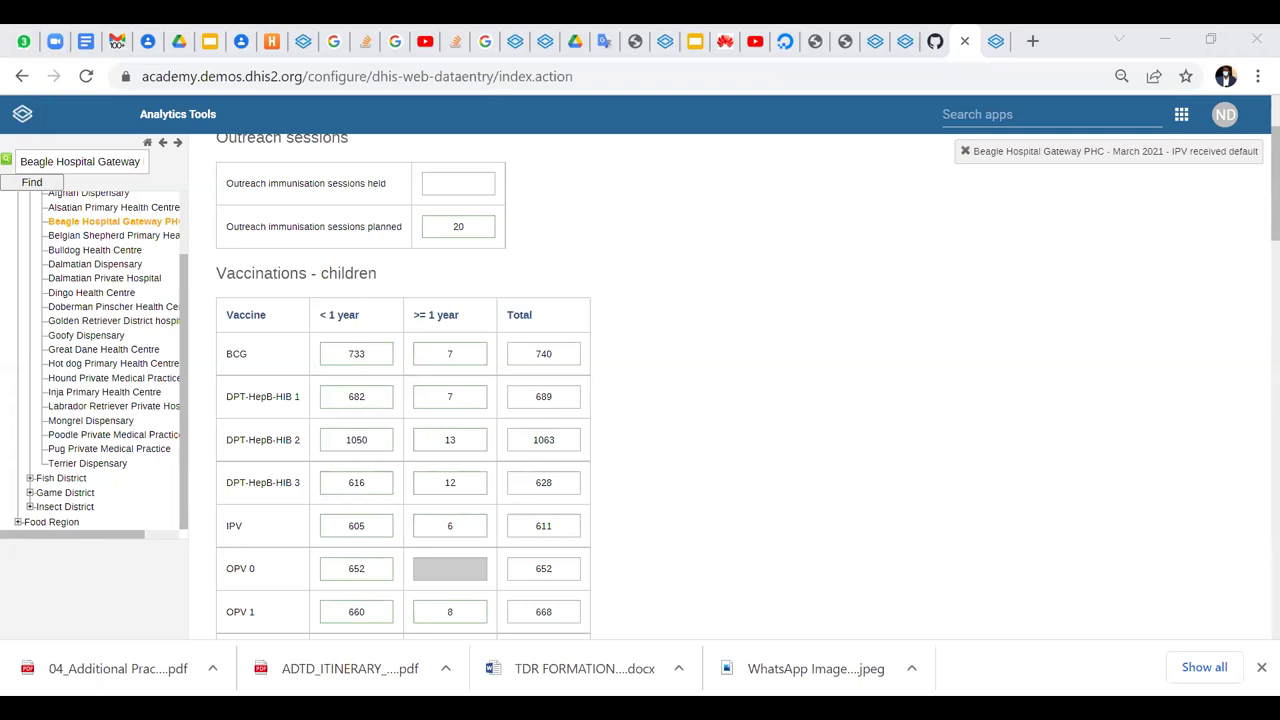
pyautogui.scroll(2, 557, 352)
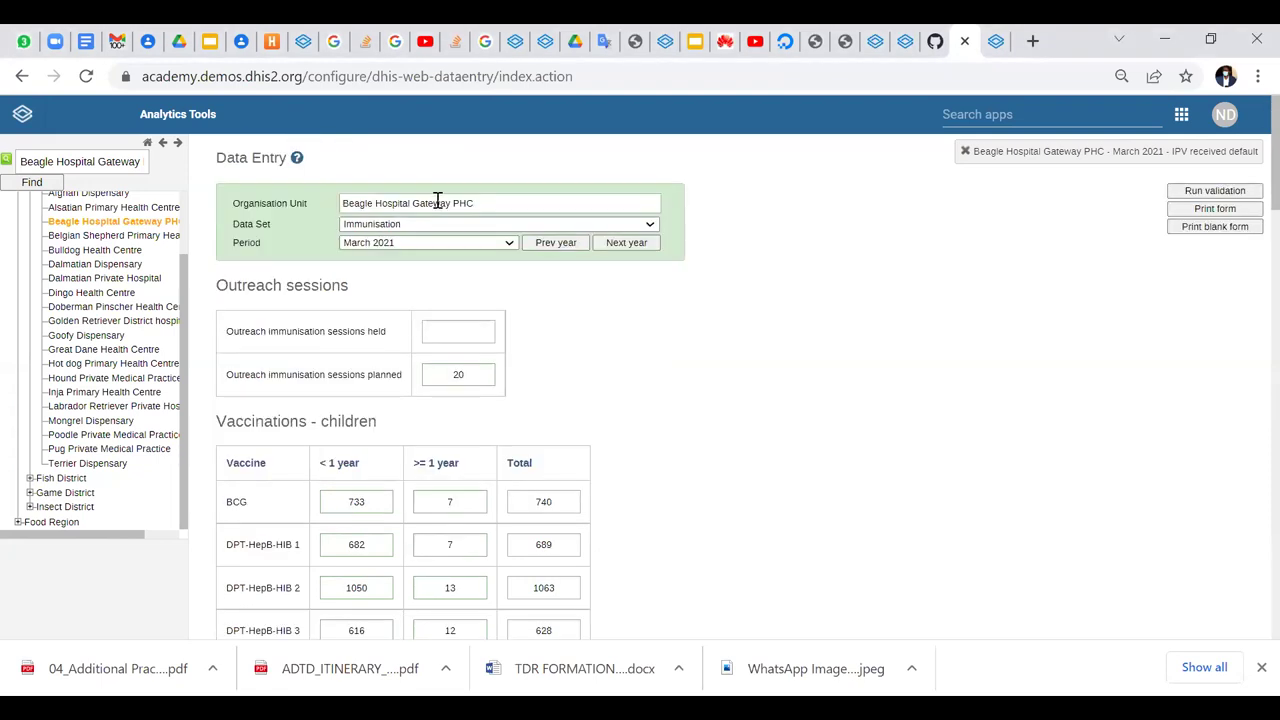
pyautogui.click(411, 244)
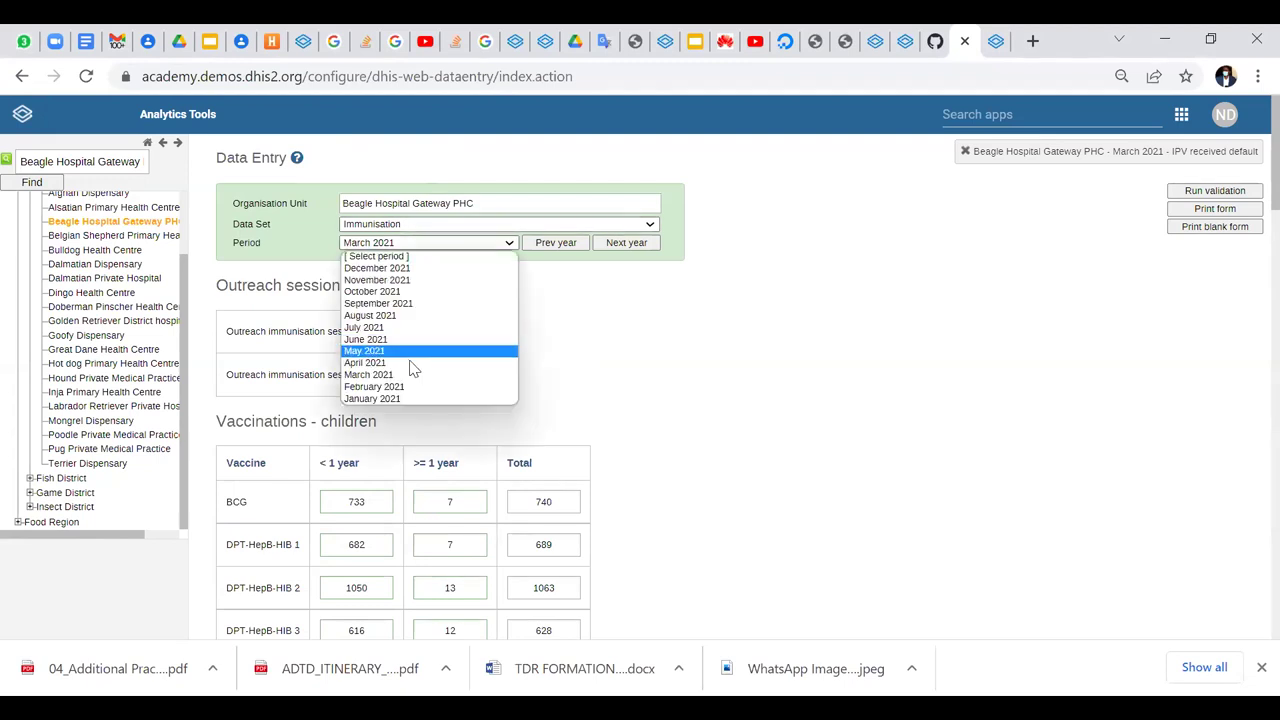
pyautogui.click(411, 364)
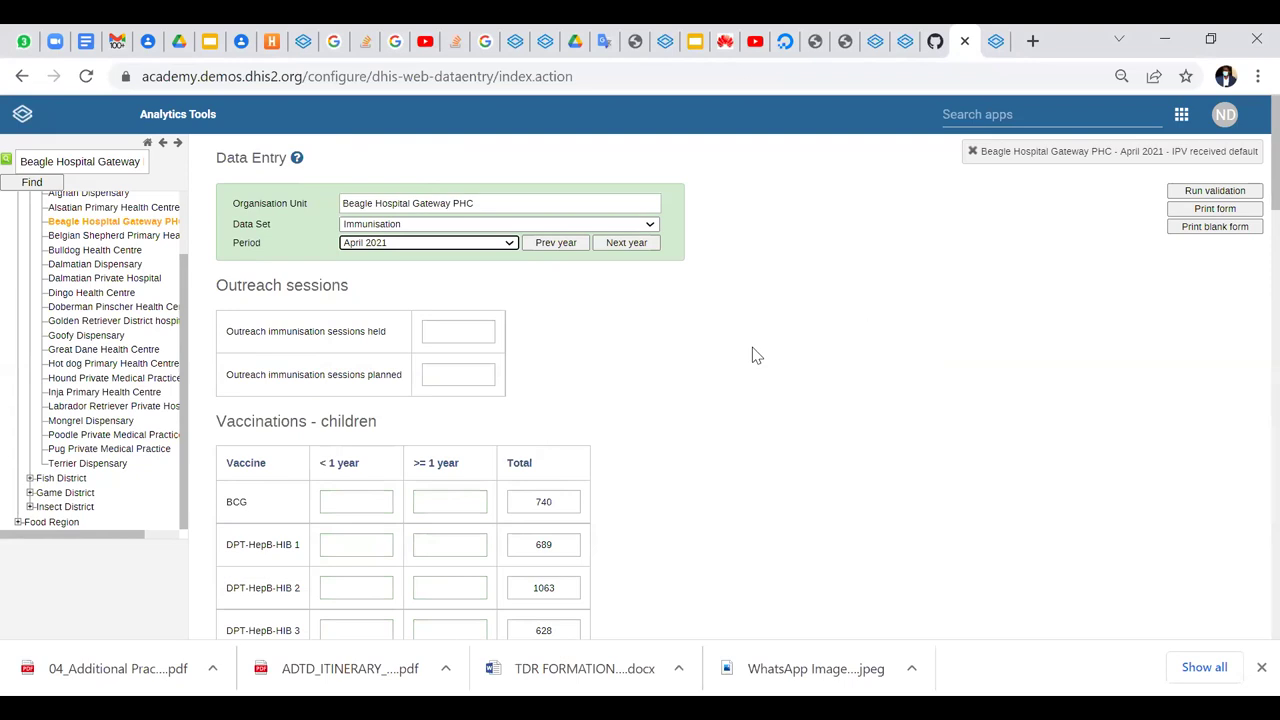
# Run the validation of the April 2021 Immunisation form, read its result and close it
pyautogui.click(1184, 194)
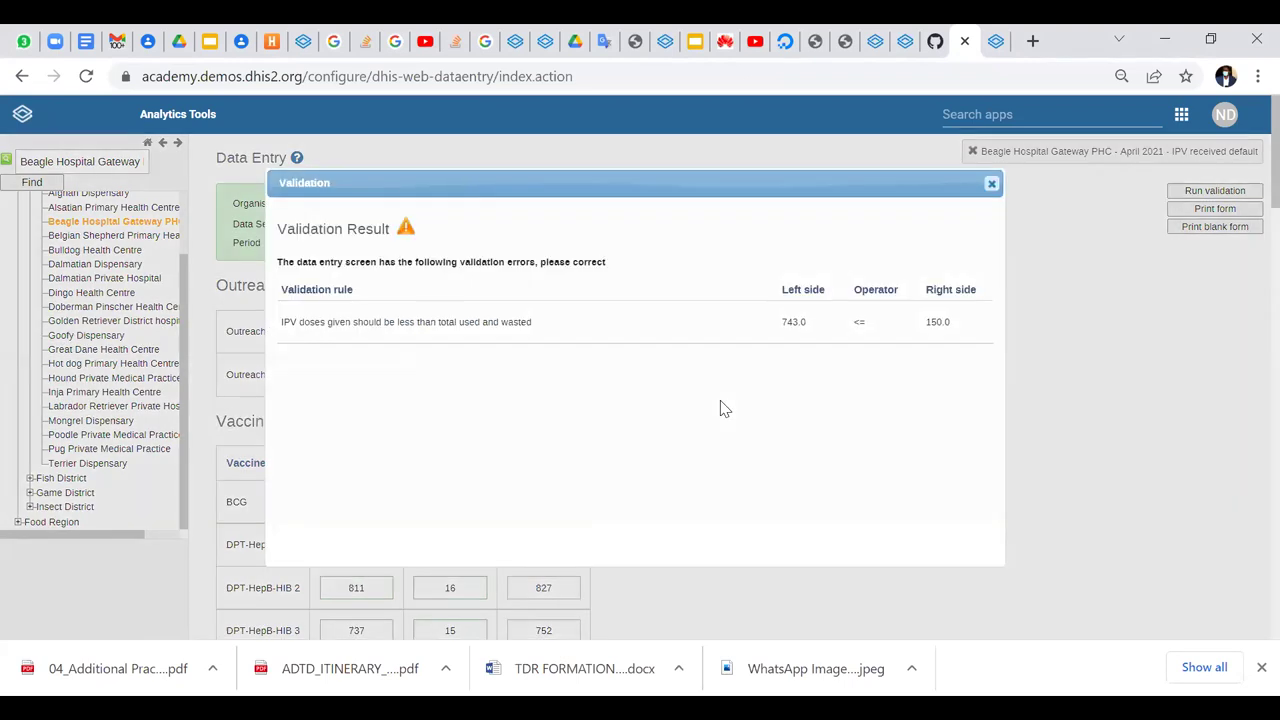
pyautogui.scroll(-1, 724, 407)
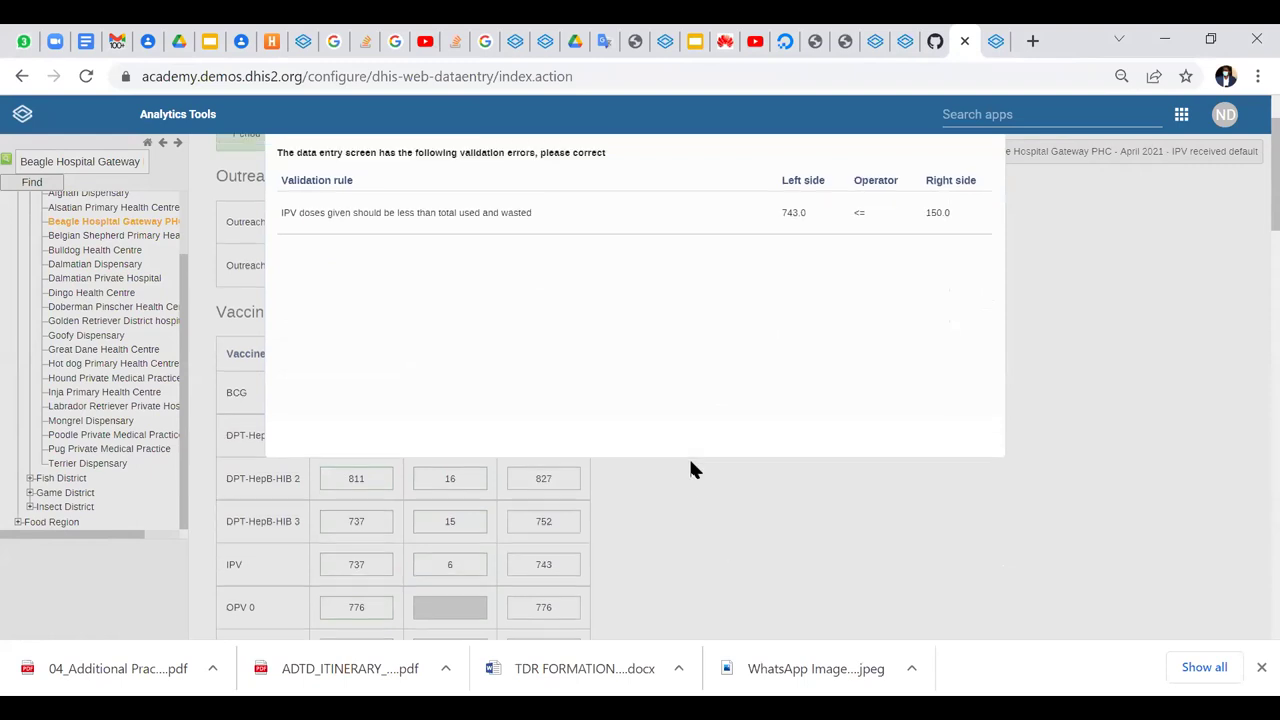
pyautogui.scroll(1, 690, 468)
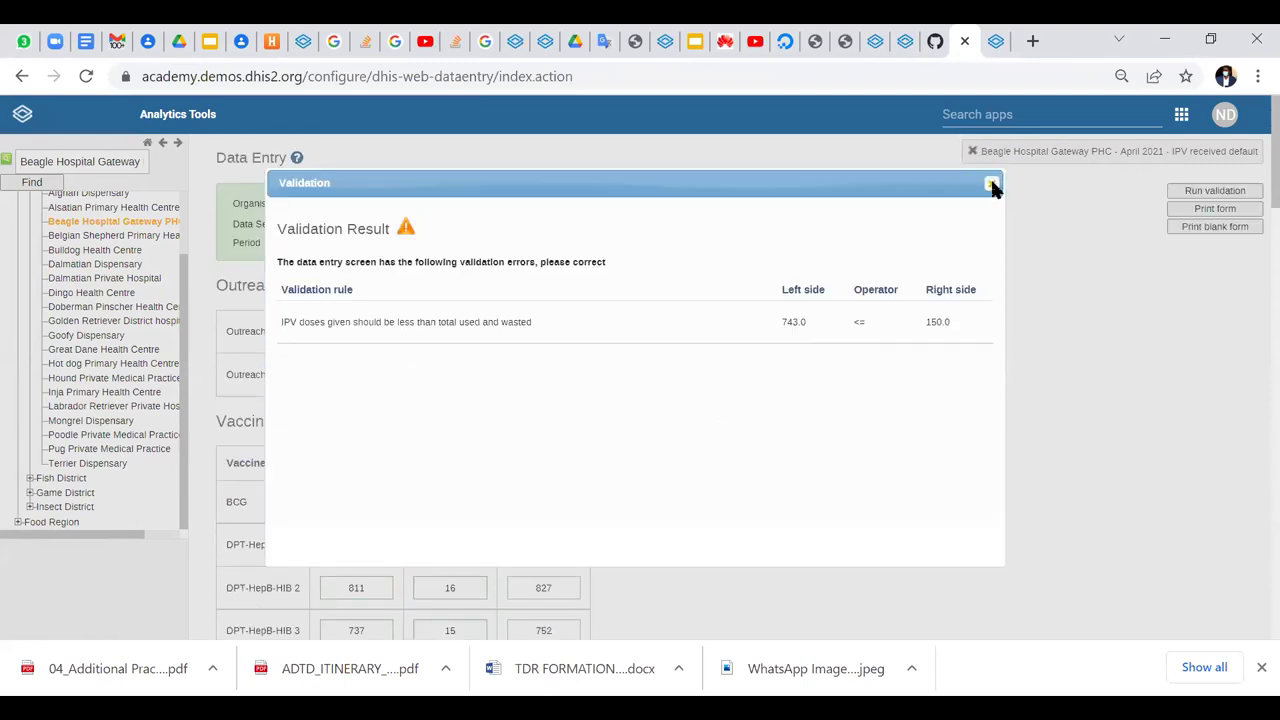
pyautogui.click(991, 185)
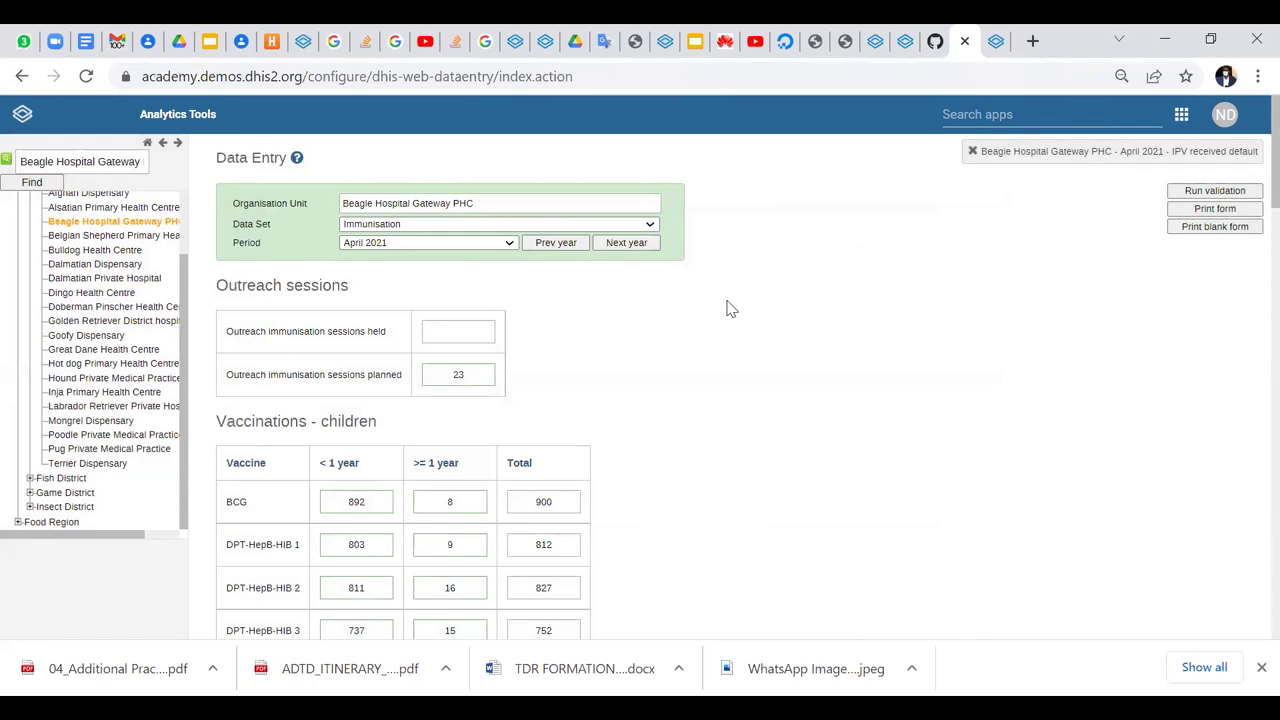
# Log out of the account and highlight the academy.demos.dhis2.org/configure part of the login page's address
pyautogui.click(1224, 114)
pyautogui.click(1160, 330)
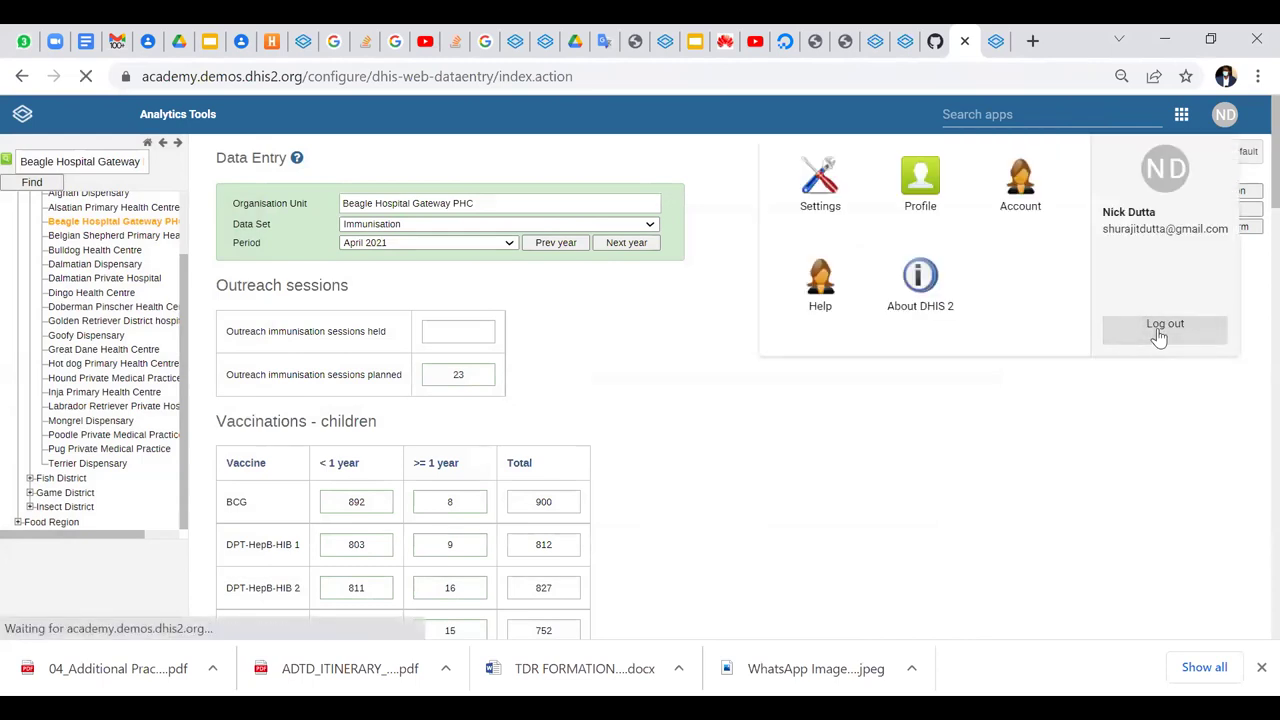
pyautogui.doubleClick(362, 77)
pyautogui.moveTo(252, 88); pyautogui.dragTo(149, 79)
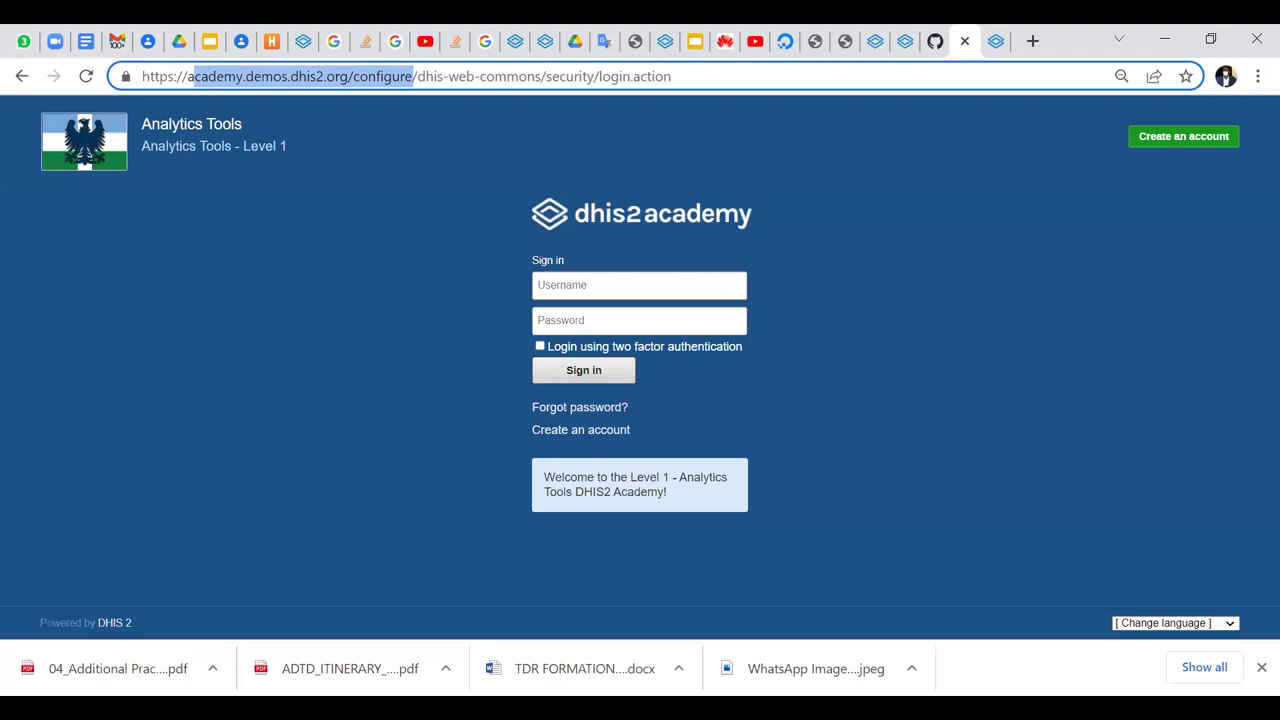
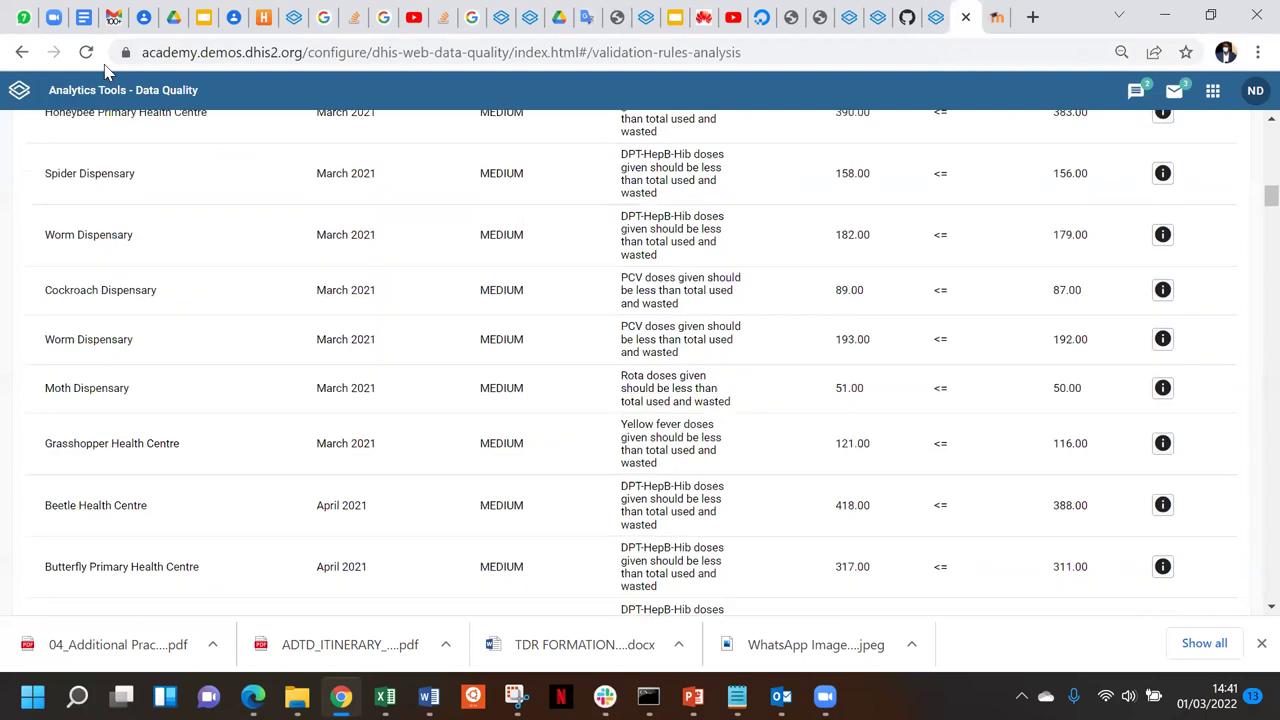
pyautogui.scroll(10, 655, 185)
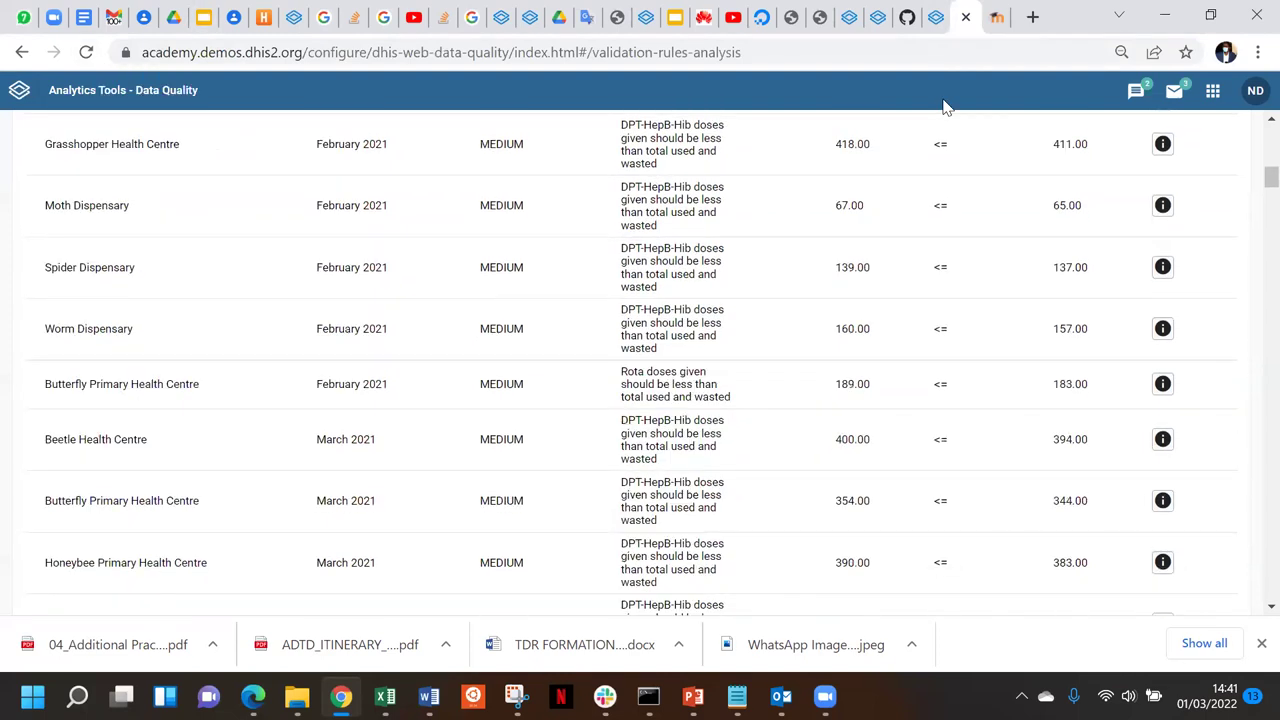
pyautogui.click(1214, 92)
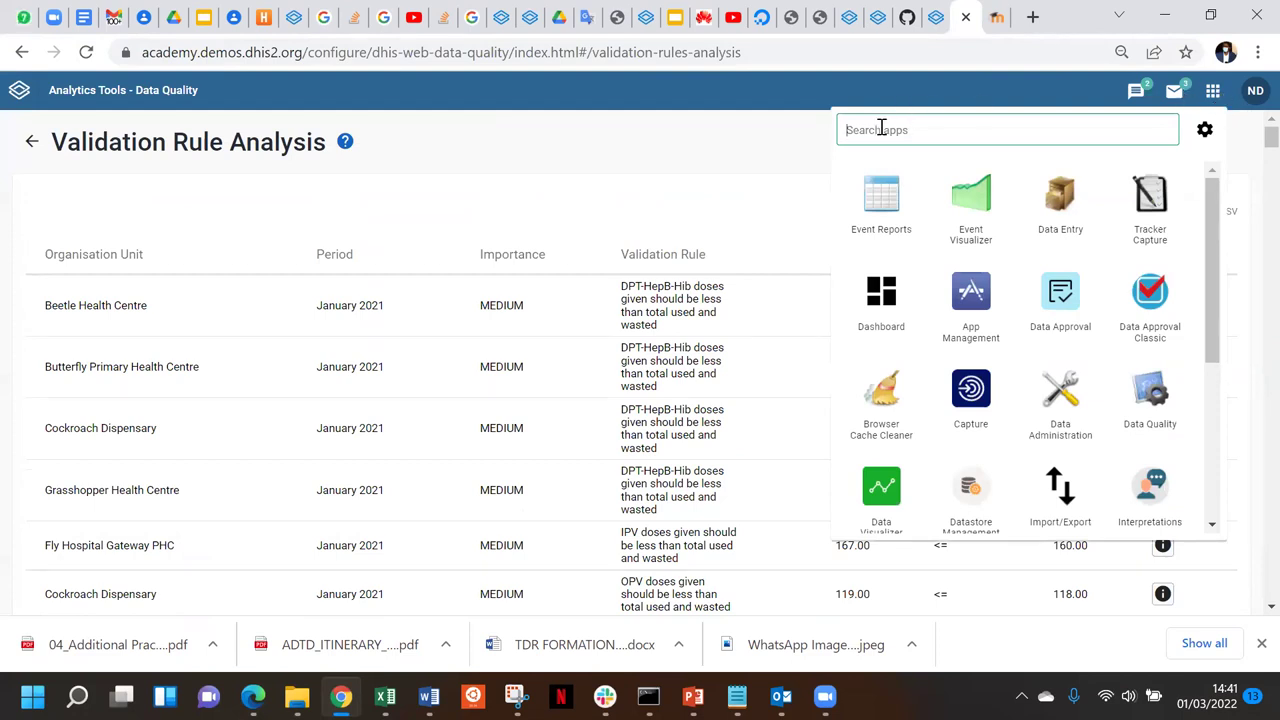
pyautogui.click(917, 131)
pyautogui.write('mes')
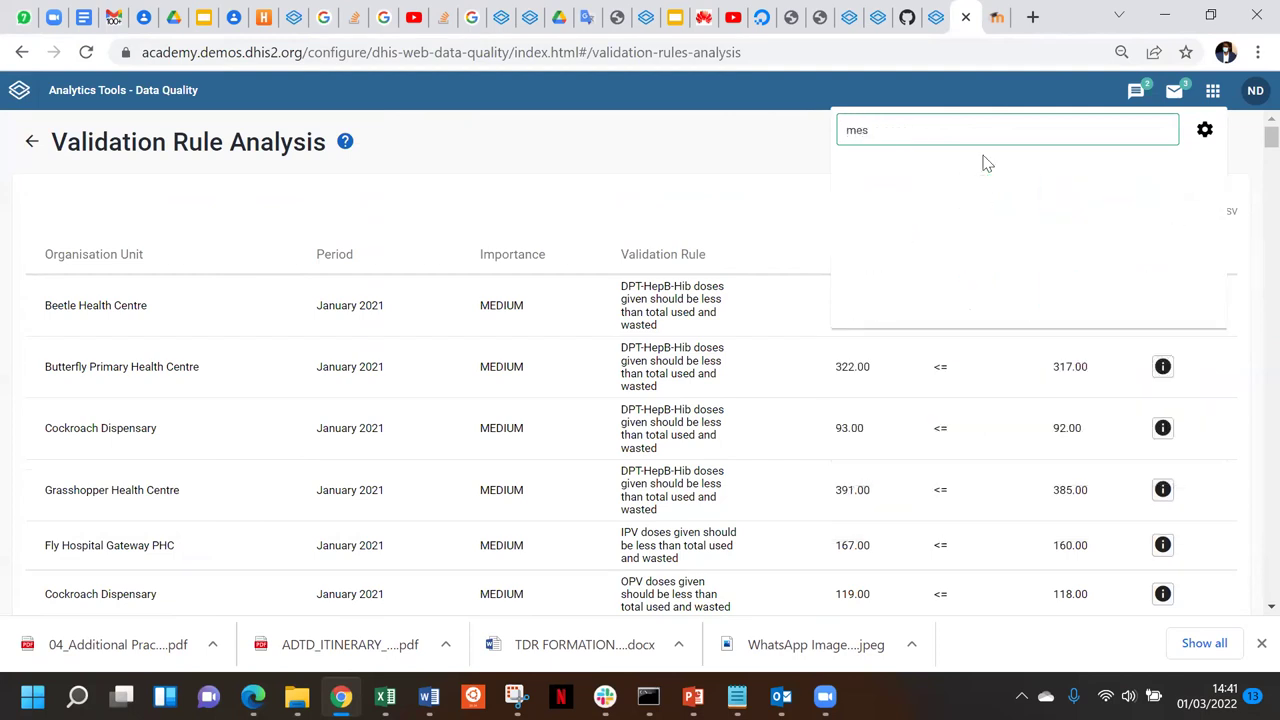
pyautogui.press('BackSpace')
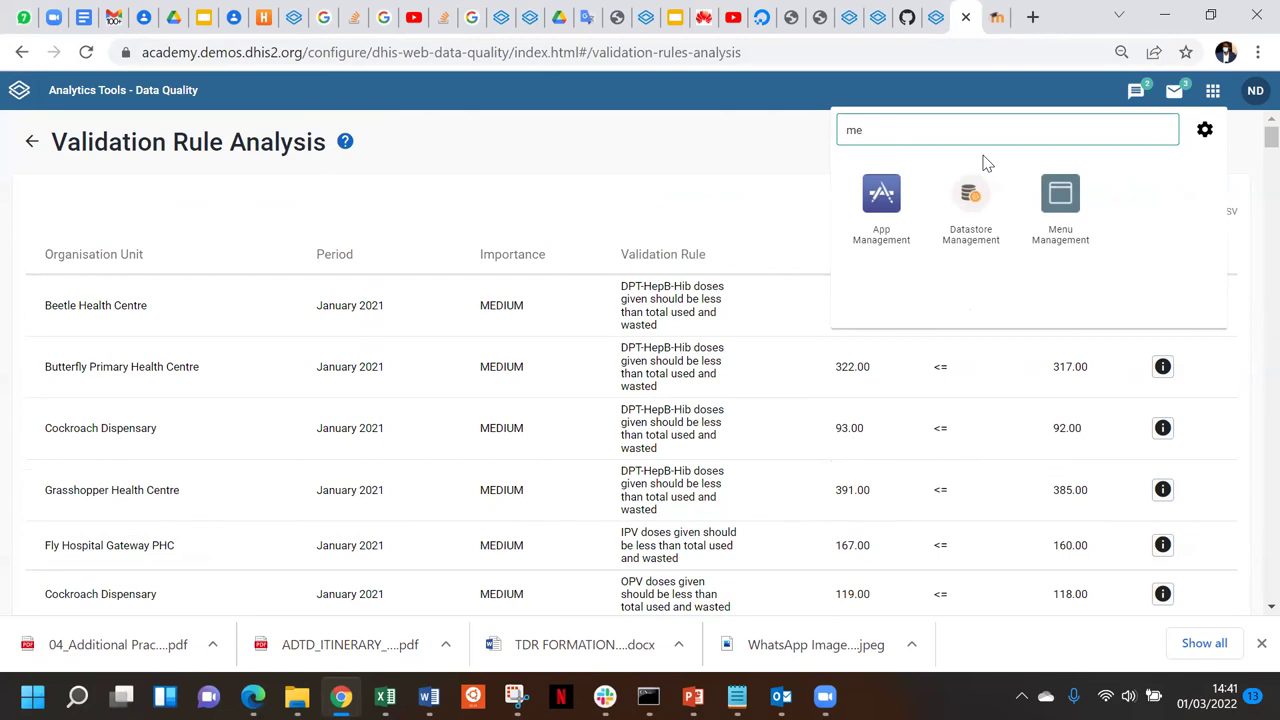
pyautogui.press('BackSpace')
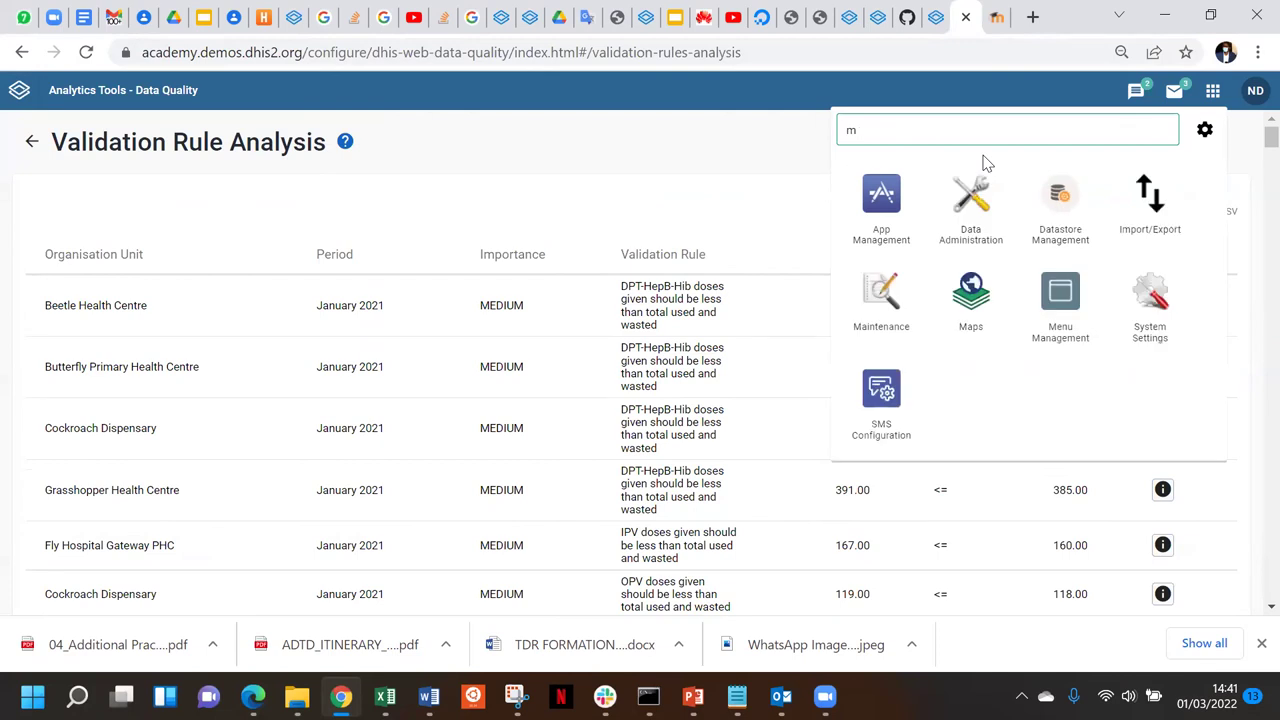
pyautogui.press('BackSpace')
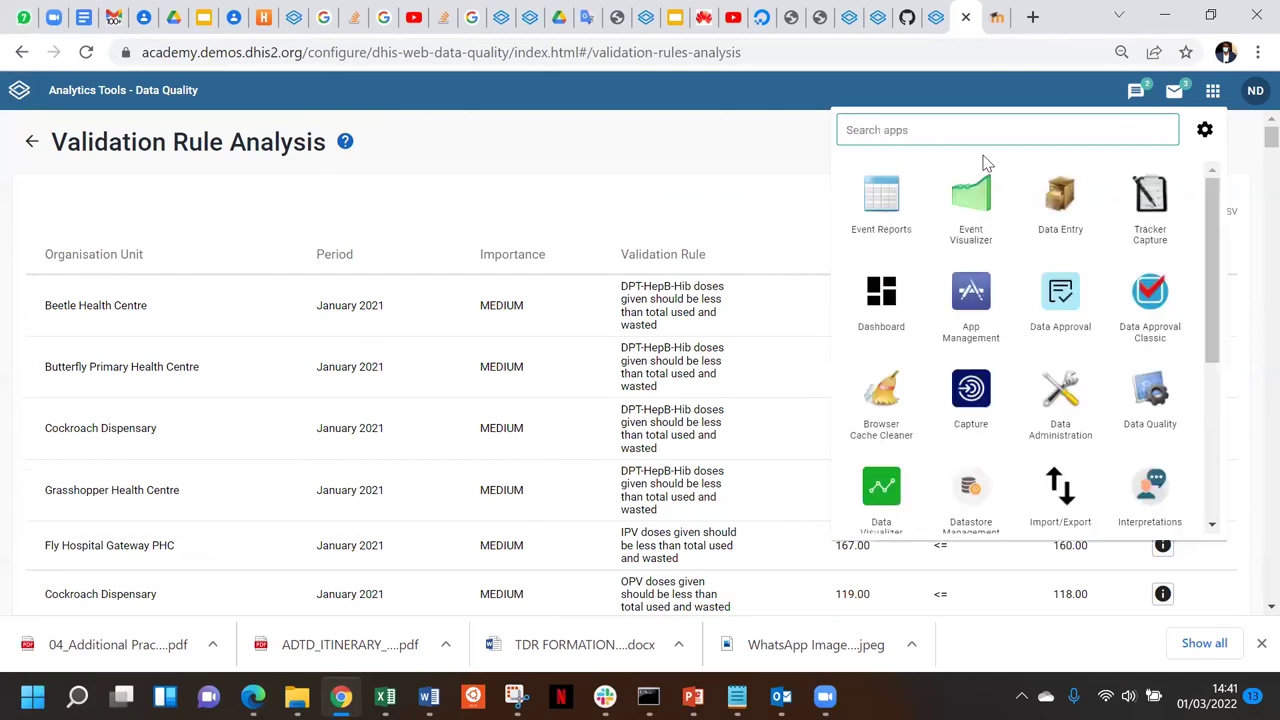
# Return to the dashboard and open the Messaging app from there
pyautogui.click(24, 94)
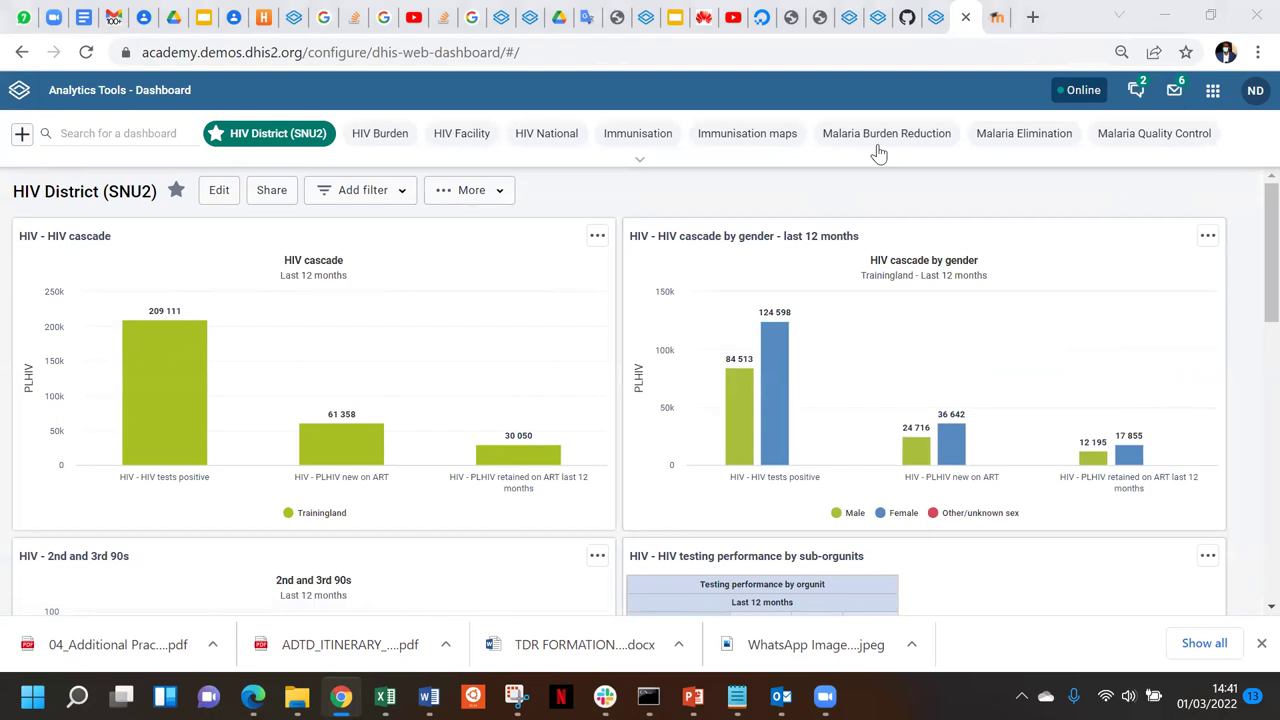
pyautogui.click(1175, 92)
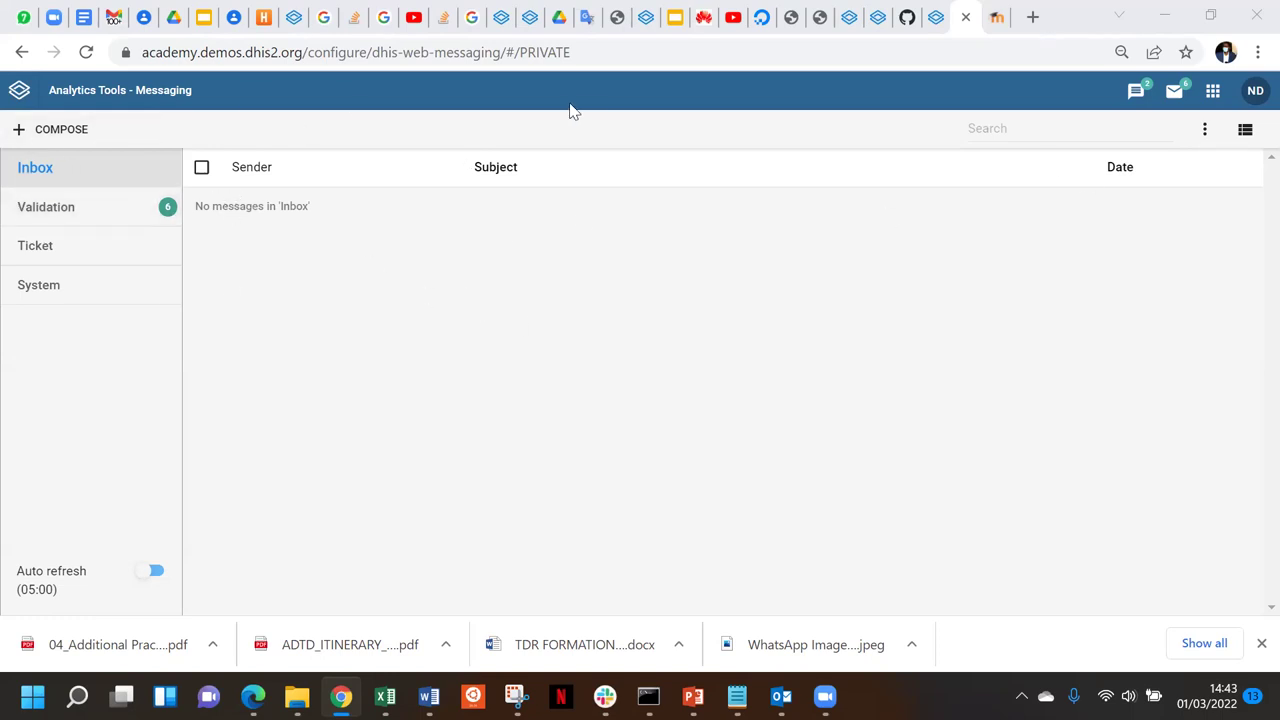
pyautogui.click(24, 93)
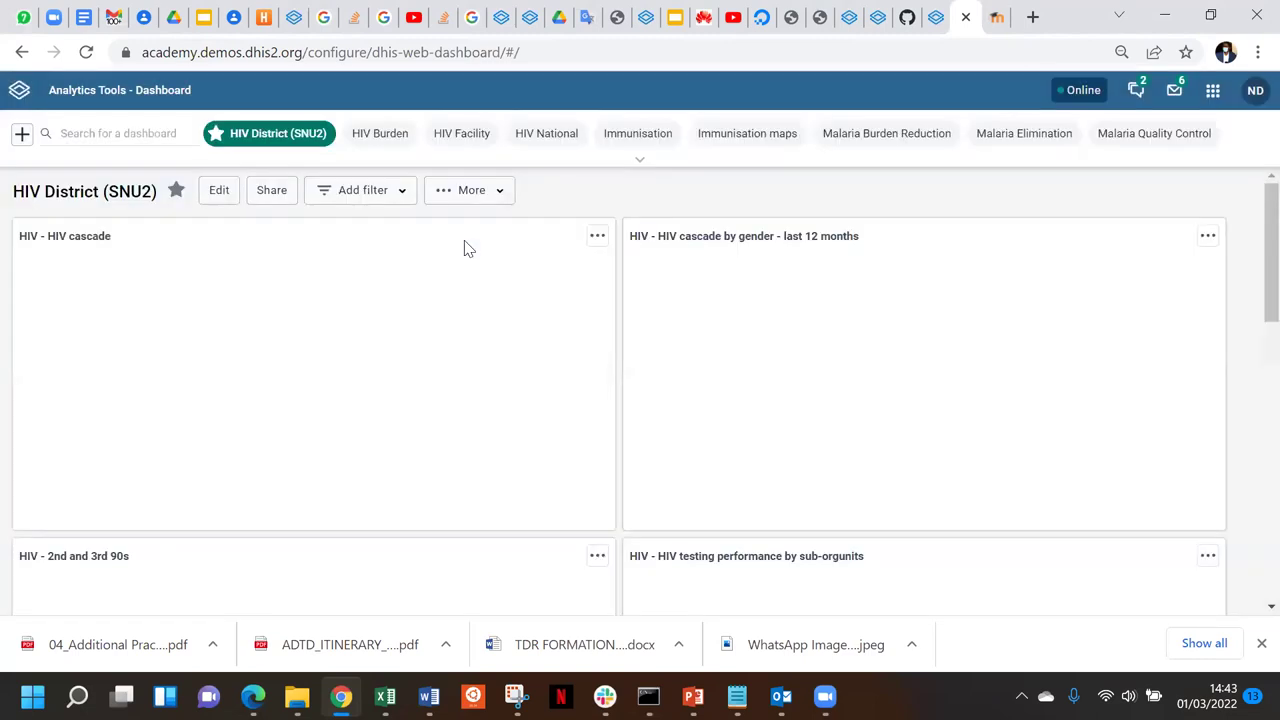
pyautogui.click(1176, 93)
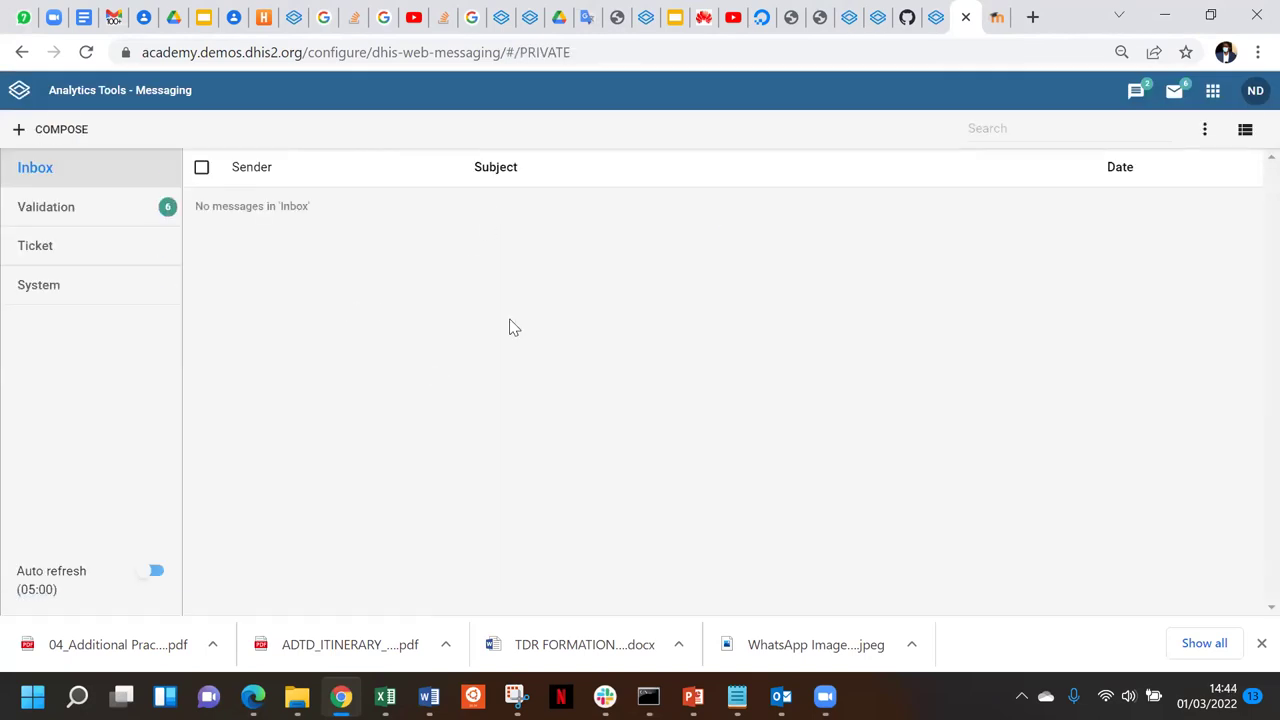
# Open the Validation message "Validation violations as of 2022-03-01T13:36:36" and view its list of violations
pyautogui.click(48, 217)
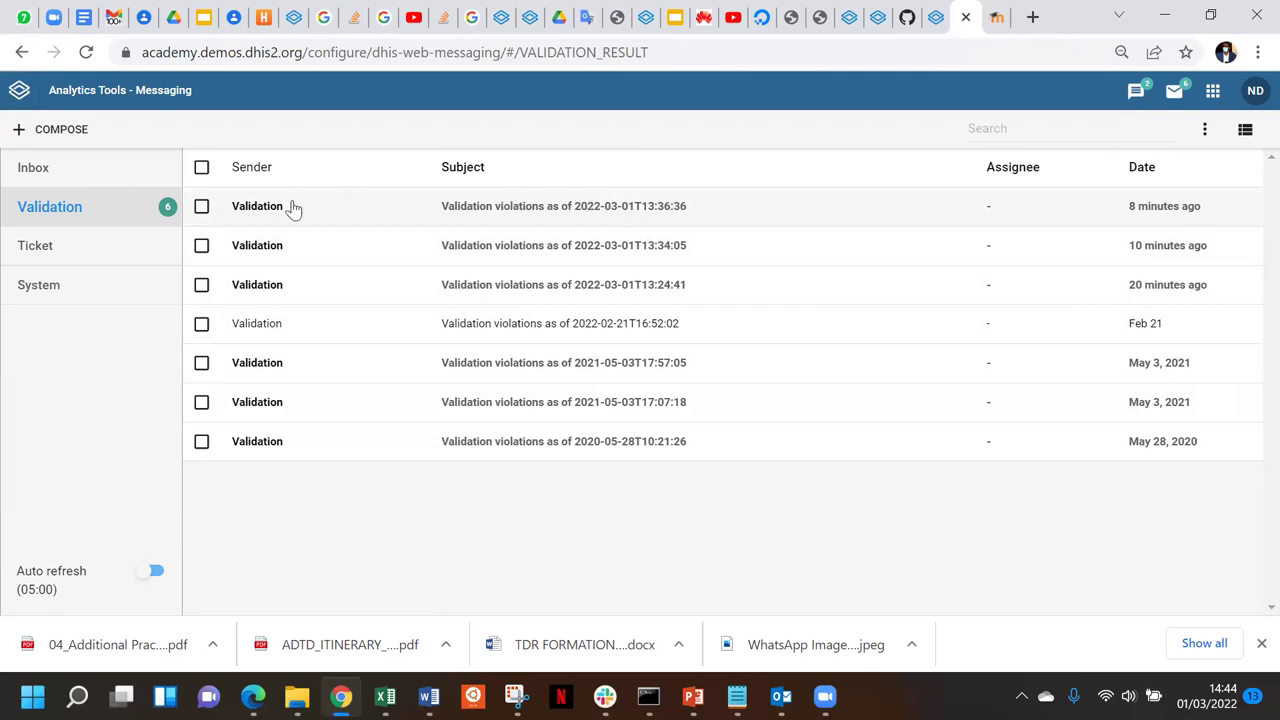
pyautogui.click(591, 212)
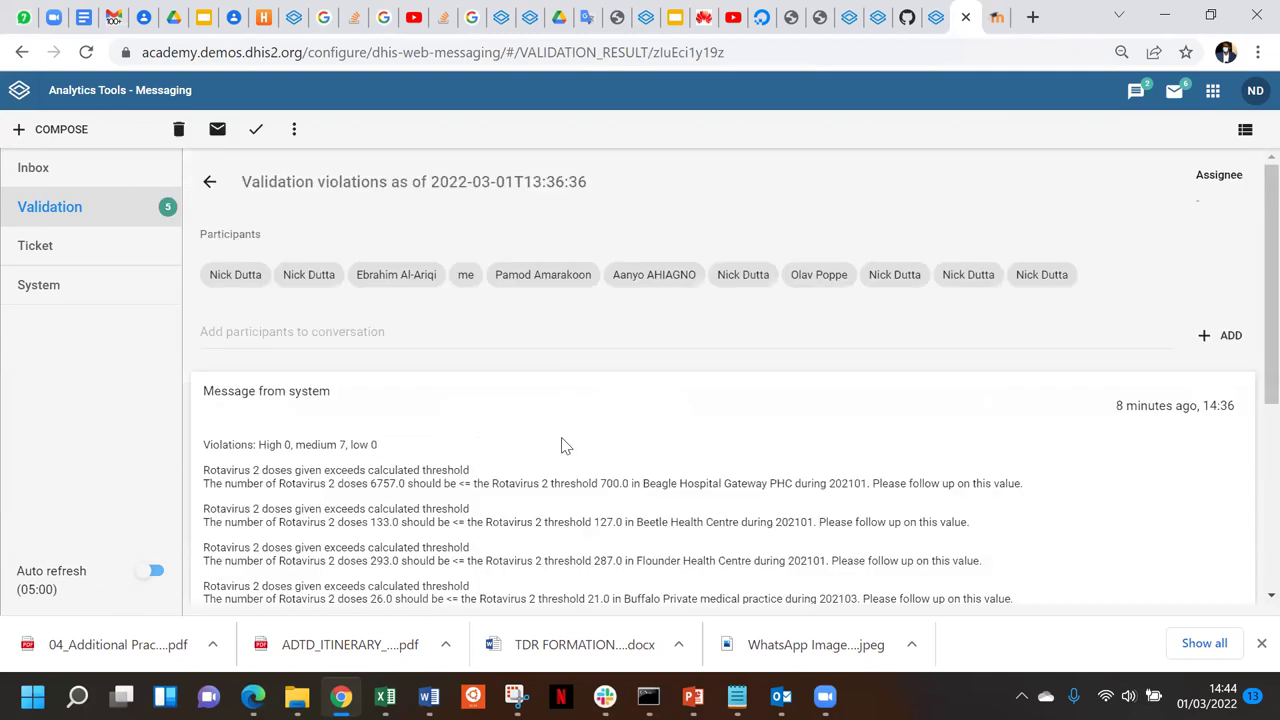
pyautogui.scroll(-1, 562, 442)
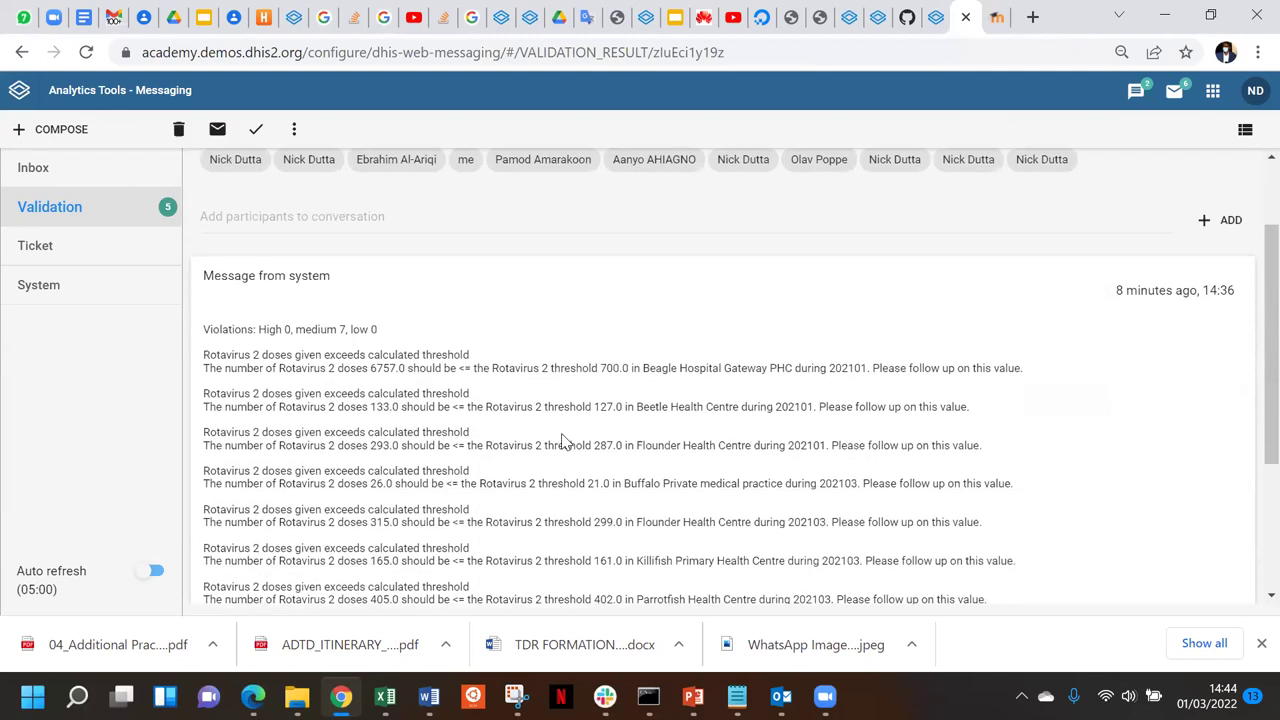
pyautogui.scroll(-1, 562, 405)
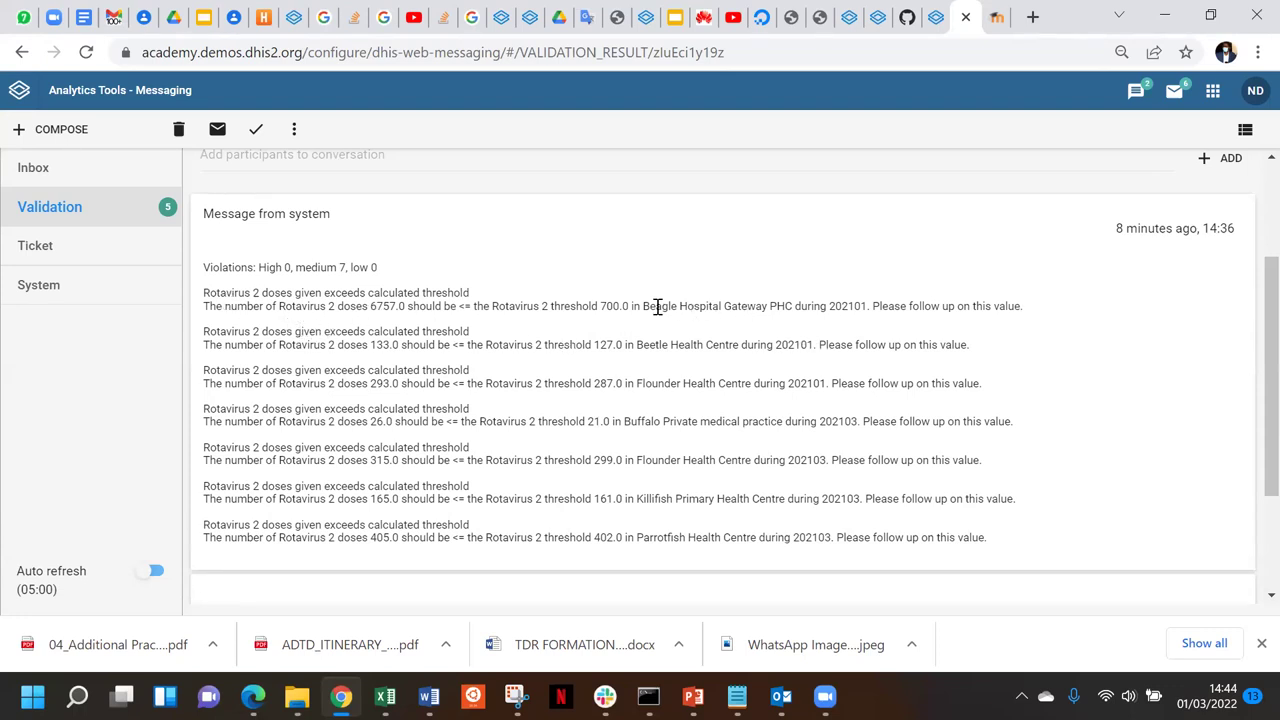
# Highlight the facility names in the first three Rotavirus 2 violations and look over the rest of the message
pyautogui.moveTo(650, 306); pyautogui.dragTo(720, 303)
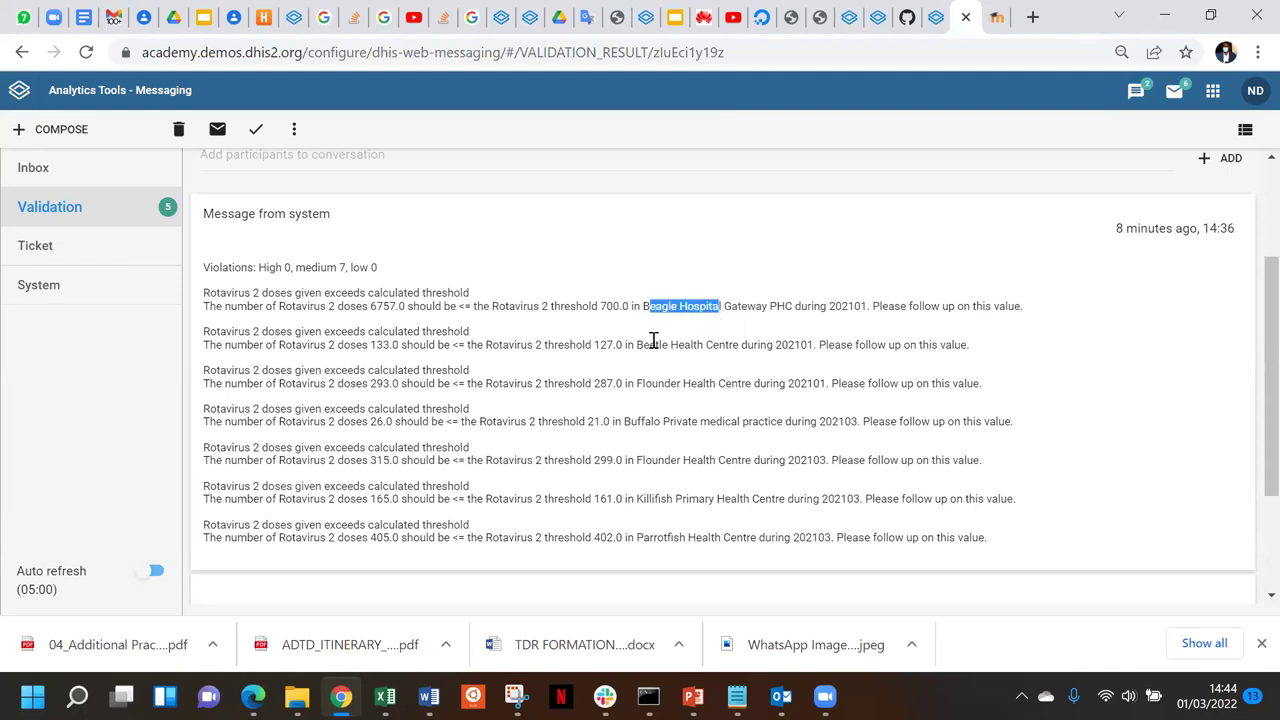
pyautogui.moveTo(637, 344); pyautogui.dragTo(773, 344)
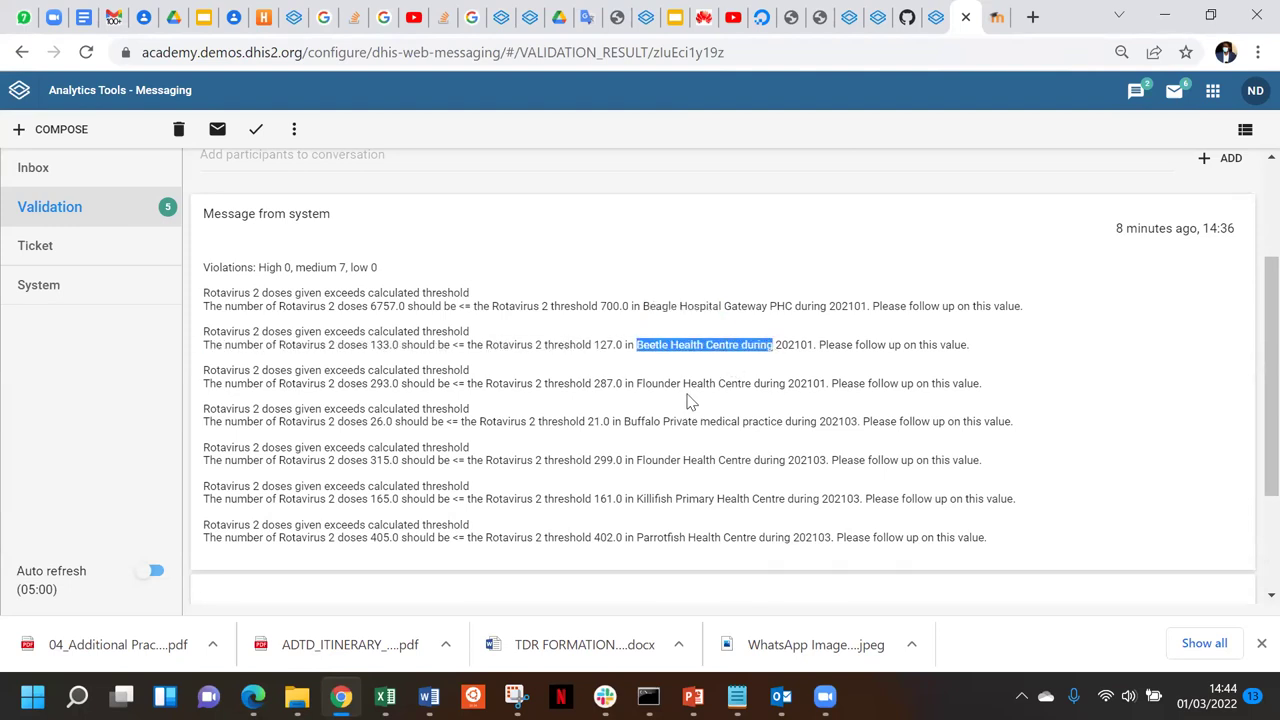
pyautogui.moveTo(641, 383); pyautogui.dragTo(694, 383)
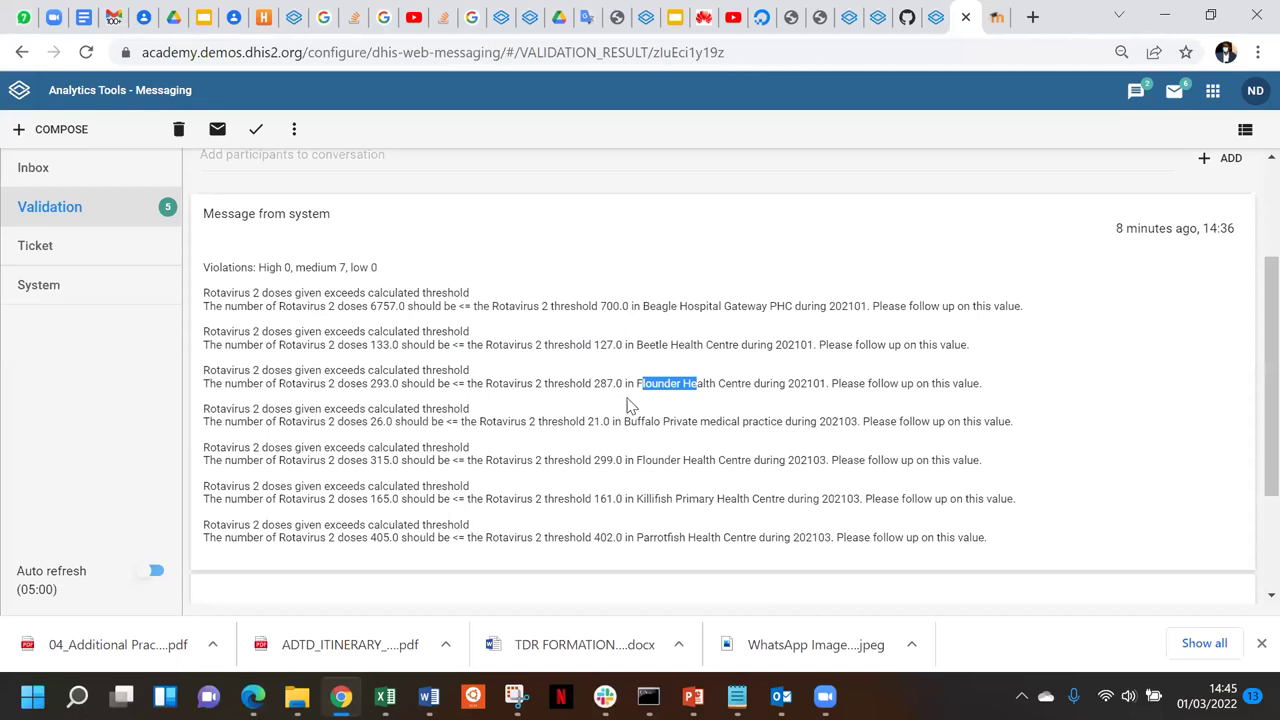
pyautogui.scroll(-2, 628, 403)
pyautogui.scroll(3, 628, 403)
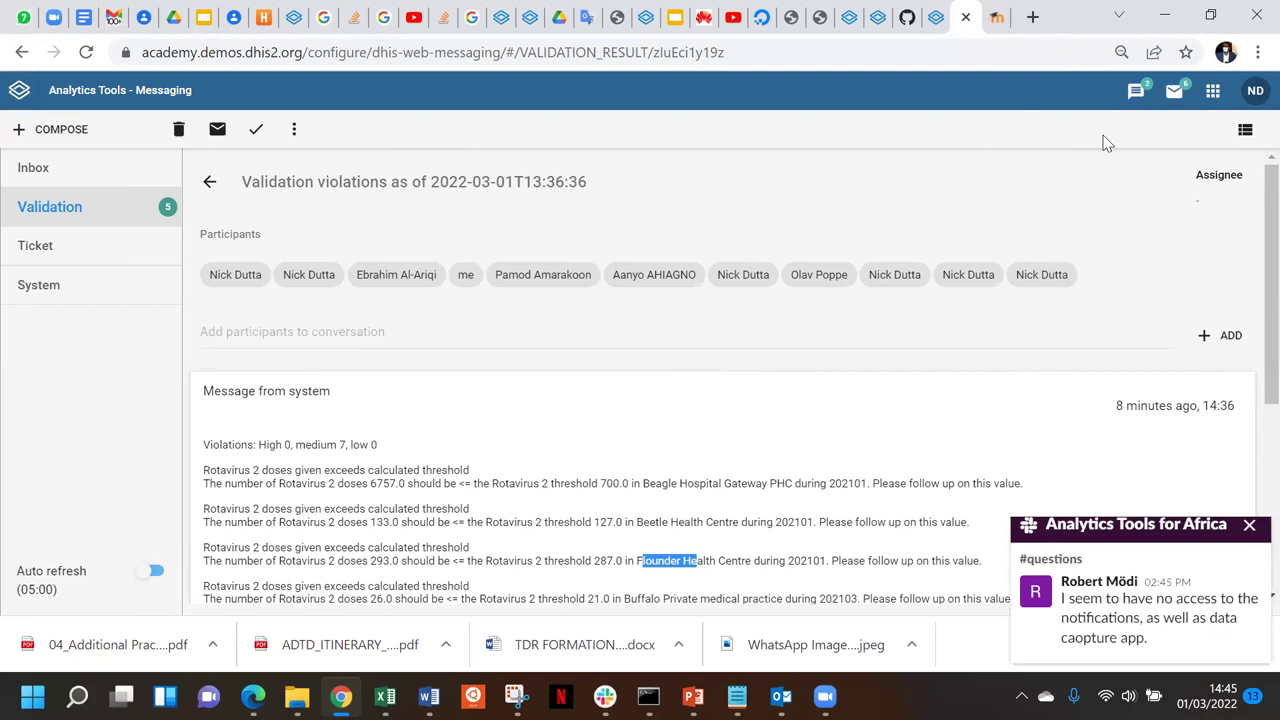
# Search the apps for "data" and switch to the Data Quality app
pyautogui.click(1212, 95)
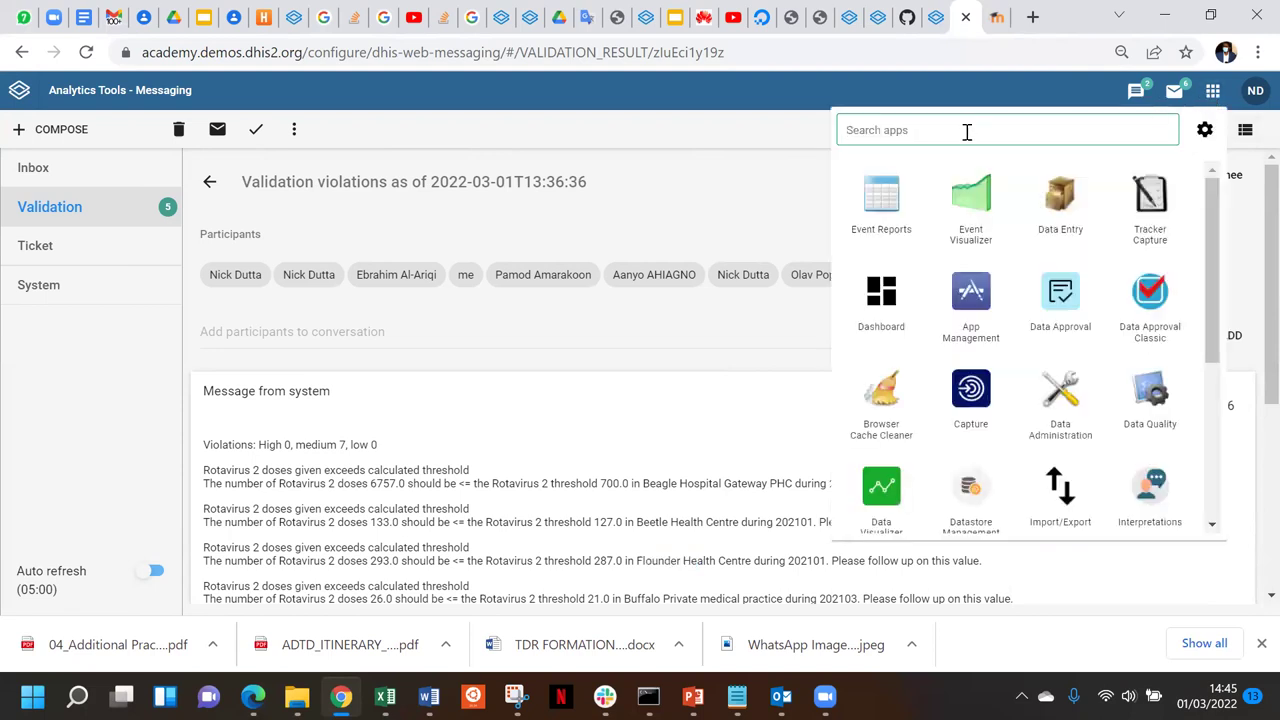
pyautogui.write('data')
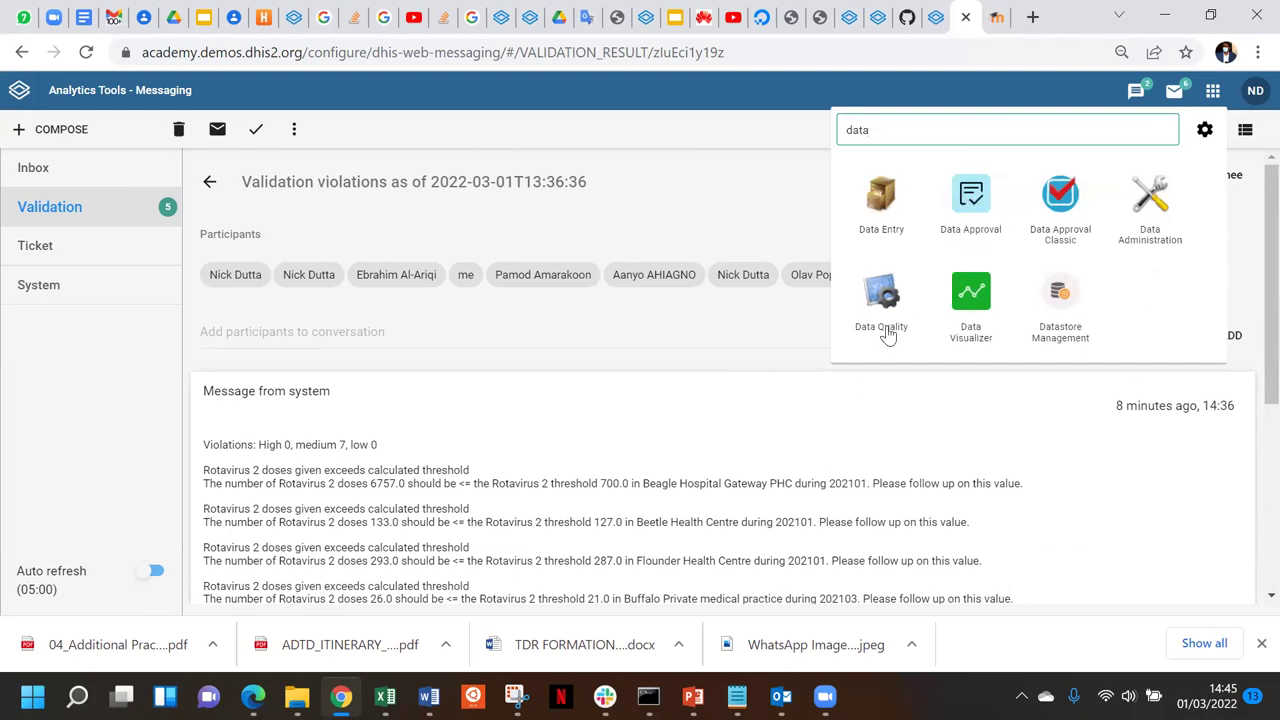
pyautogui.click(882, 300)
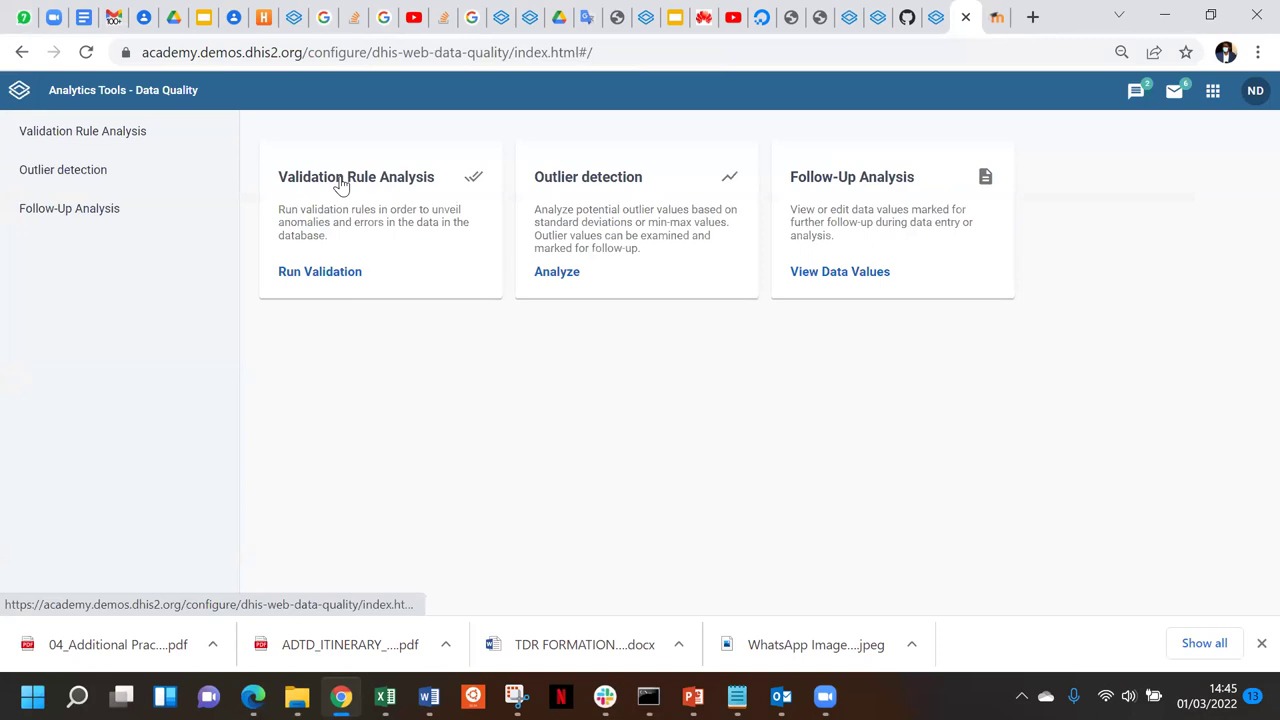
# Open Validation Rule Analysis and choose Dessert District in Food Region as the parent organisation unit
pyautogui.click(340, 184)
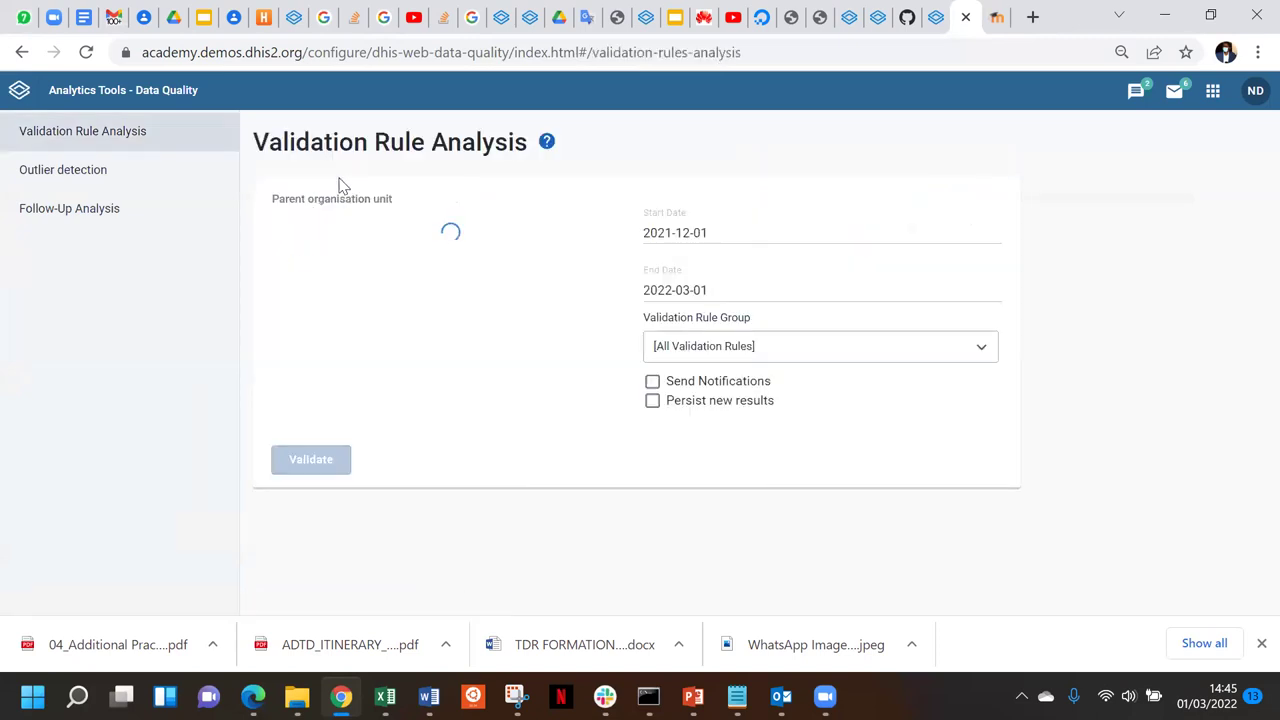
pyautogui.click(282, 221)
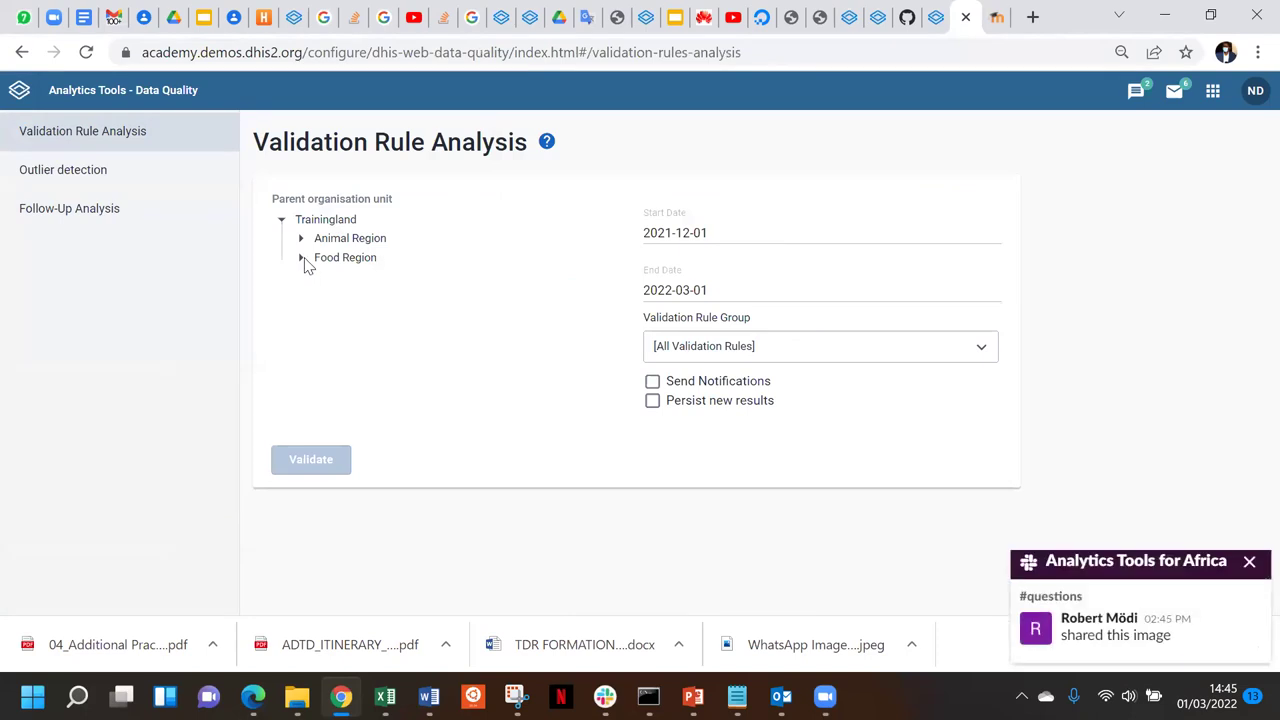
pyautogui.click(302, 258)
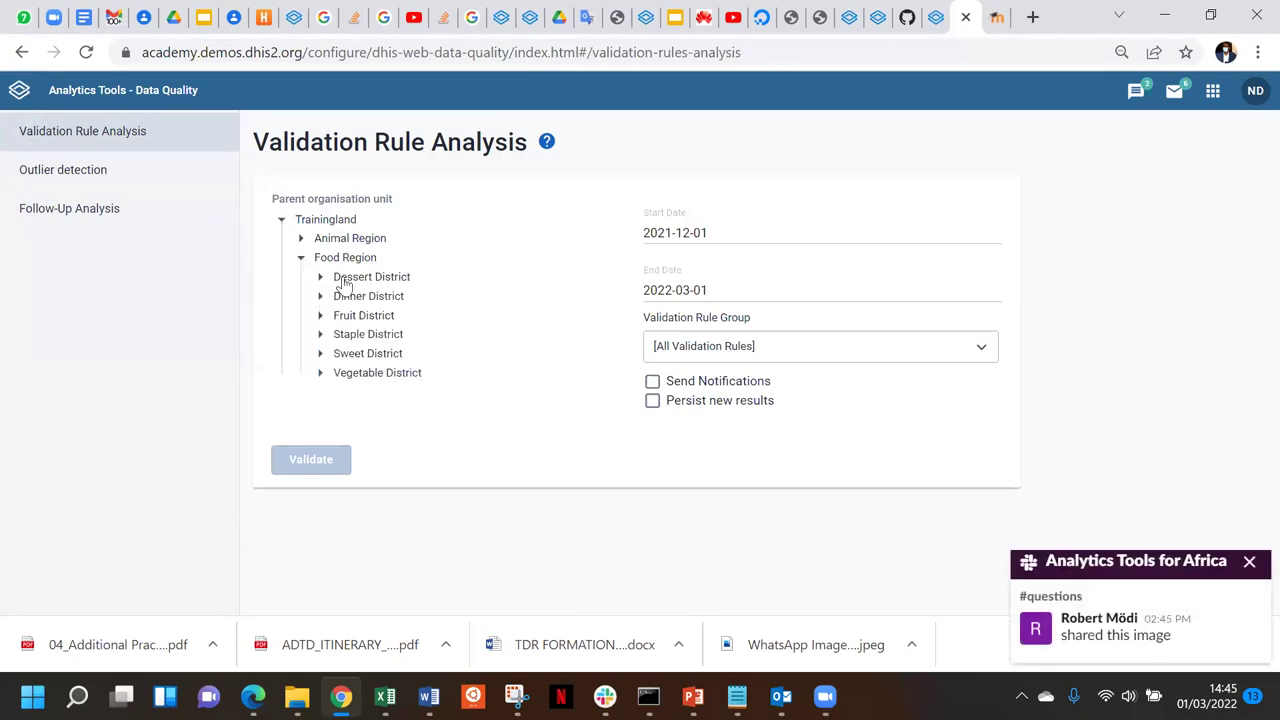
pyautogui.click(345, 283)
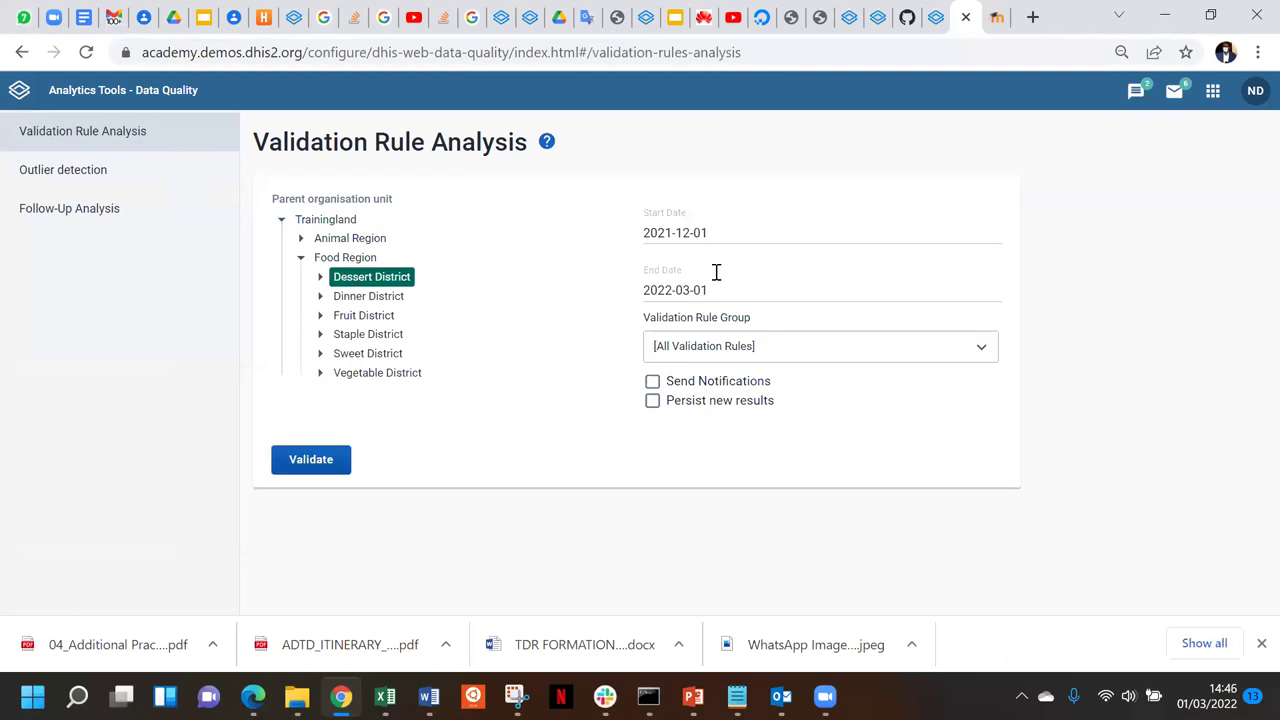
# Set the validation start date to 2021-01-01
pyautogui.click(724, 233)
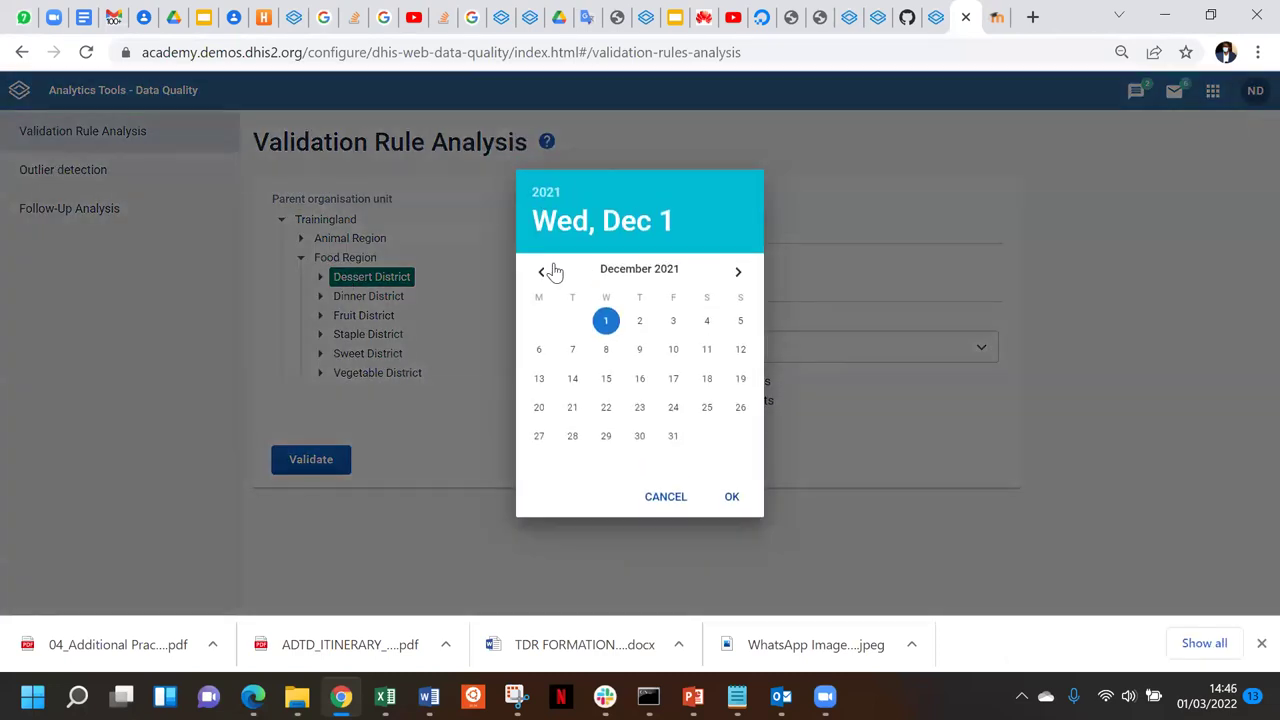
pyautogui.click(541, 272)
pyautogui.click(541, 272)
pyautogui.click(541, 272)
pyautogui.click(541, 272)
pyautogui.click(541, 272)
pyautogui.click(541, 272)
pyautogui.click(541, 272)
pyautogui.click(541, 272)
pyautogui.click(541, 272)
pyautogui.click(541, 272)
pyautogui.click(541, 272)
pyautogui.click(541, 272)
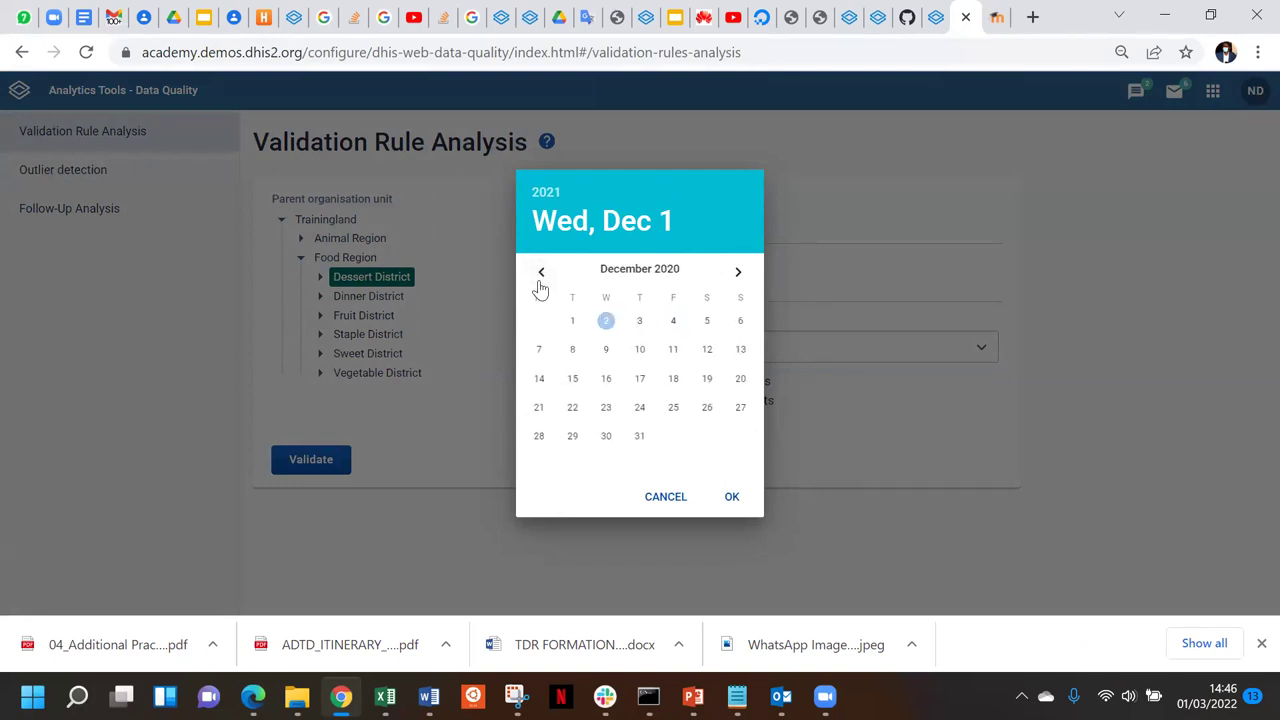
pyautogui.click(738, 273)
pyautogui.click(673, 321)
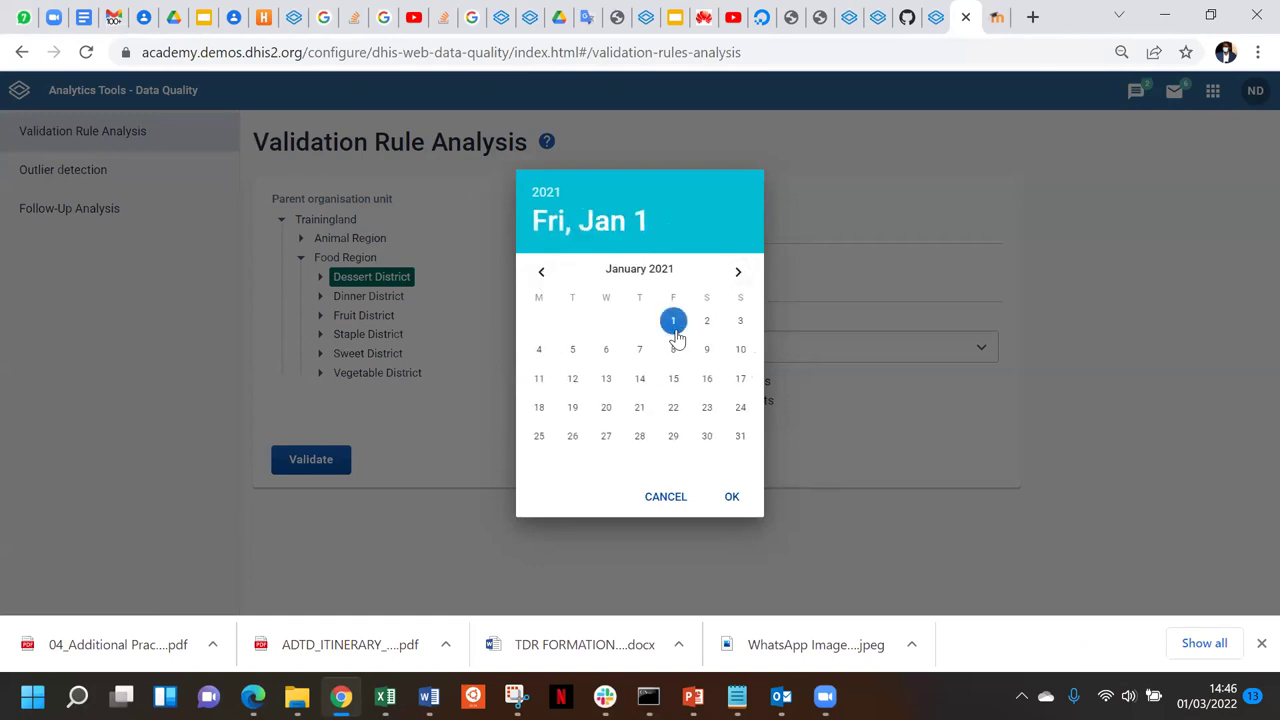
pyautogui.click(731, 497)
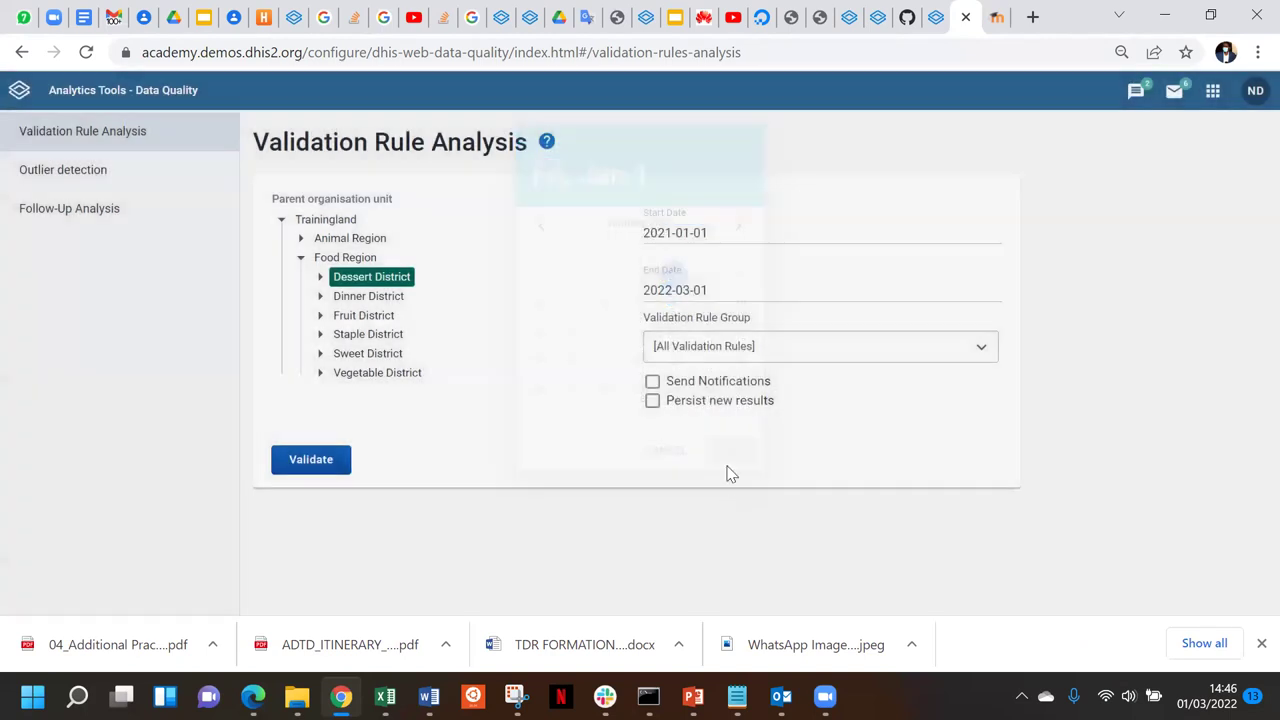
# Validate against the Immunisation thresholds rule group with Send Notifications enabled, and look through the resulting violations
pyautogui.click(745, 346)
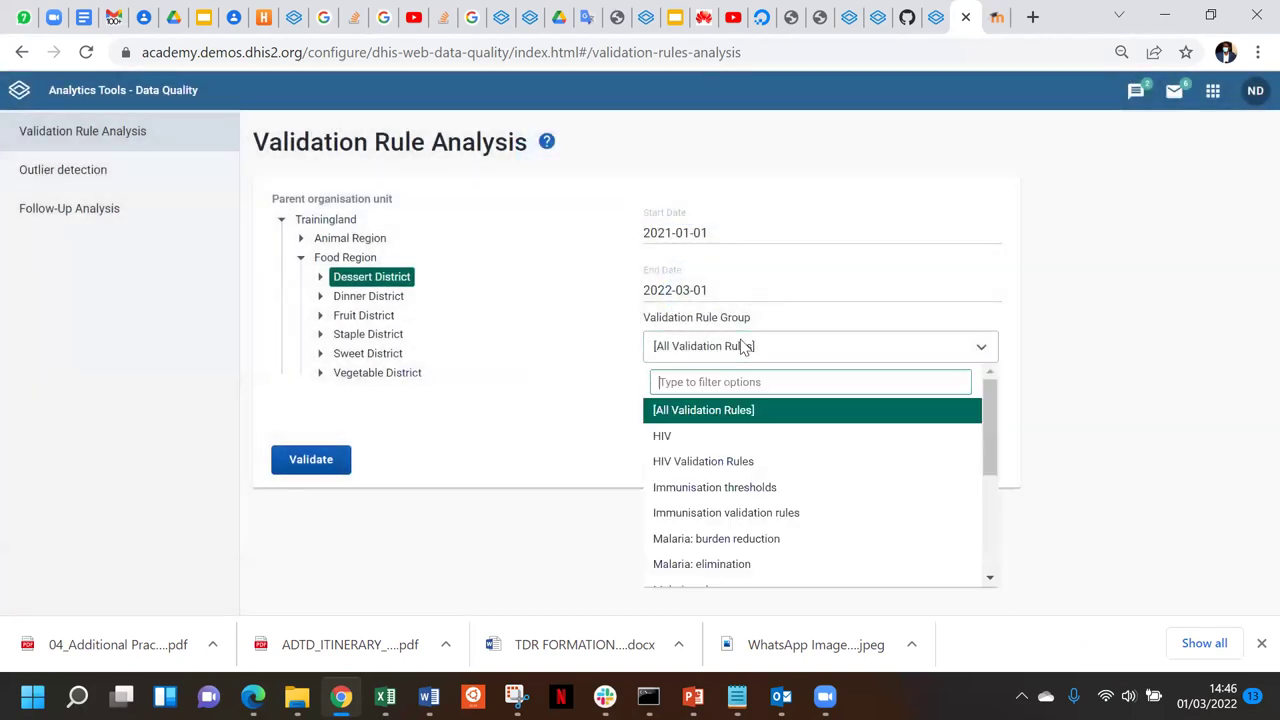
pyautogui.click(722, 490)
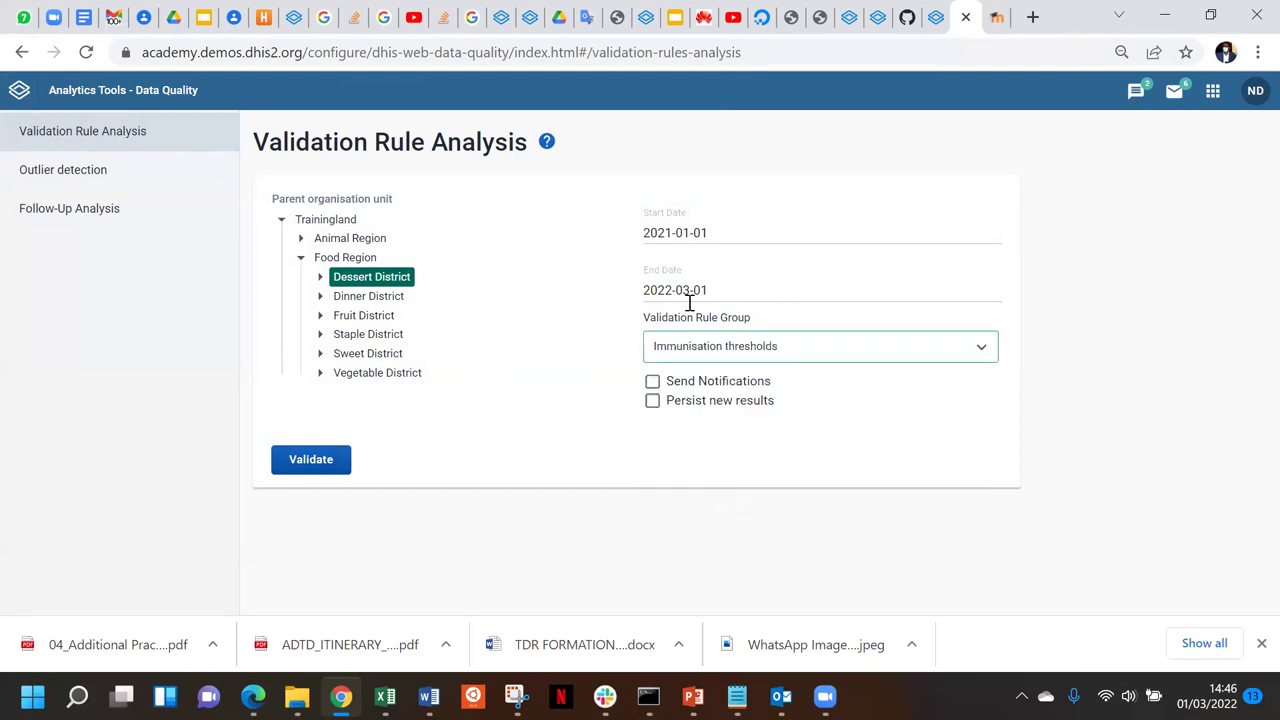
pyautogui.click(655, 384)
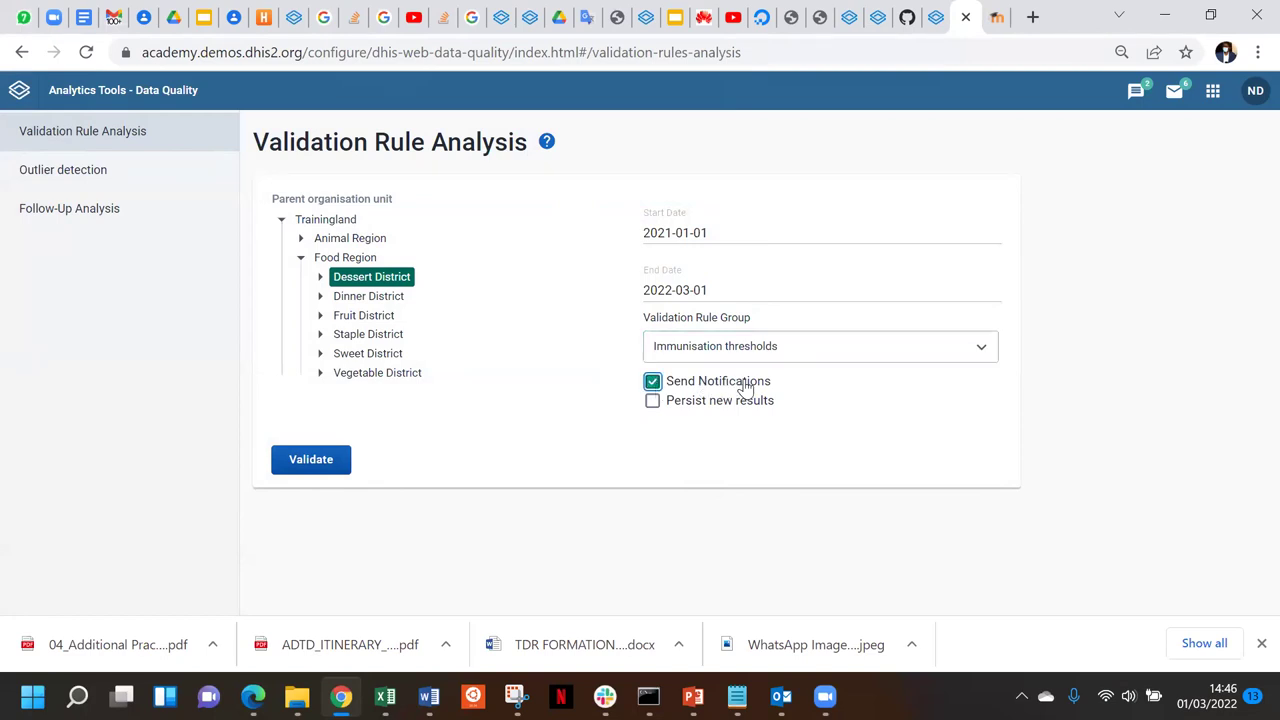
pyautogui.click(325, 457)
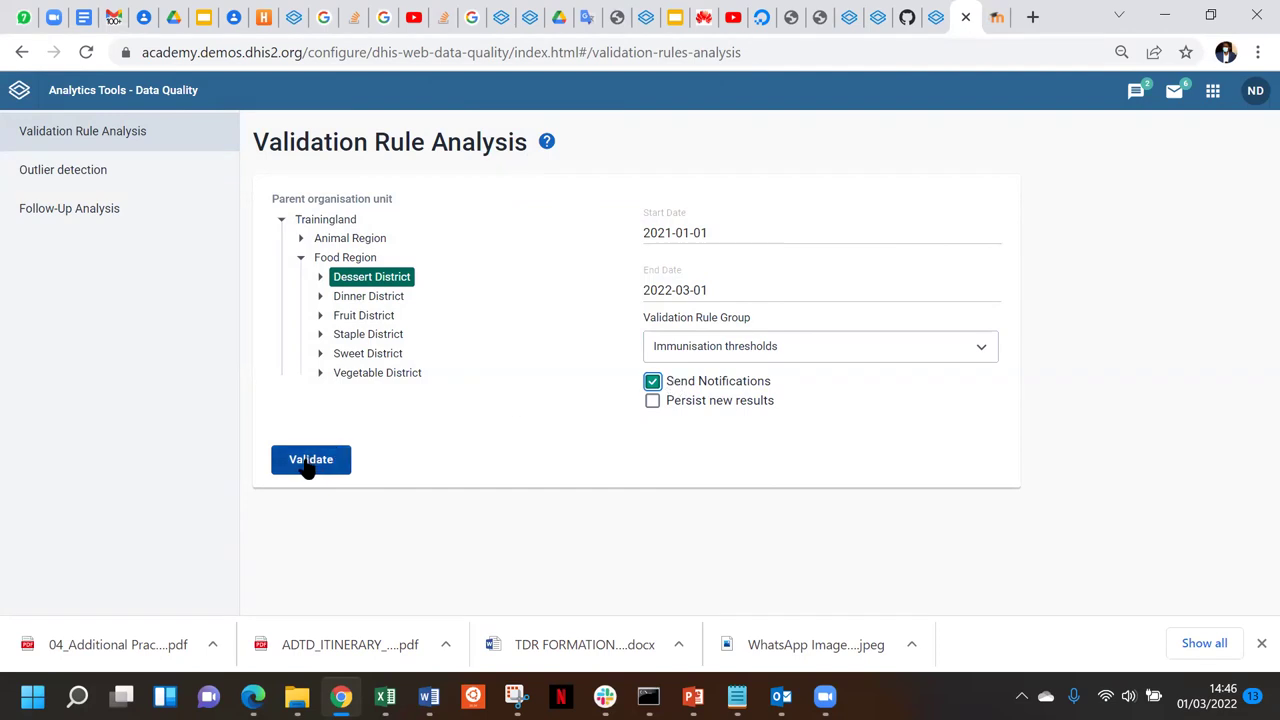
pyautogui.click(308, 462)
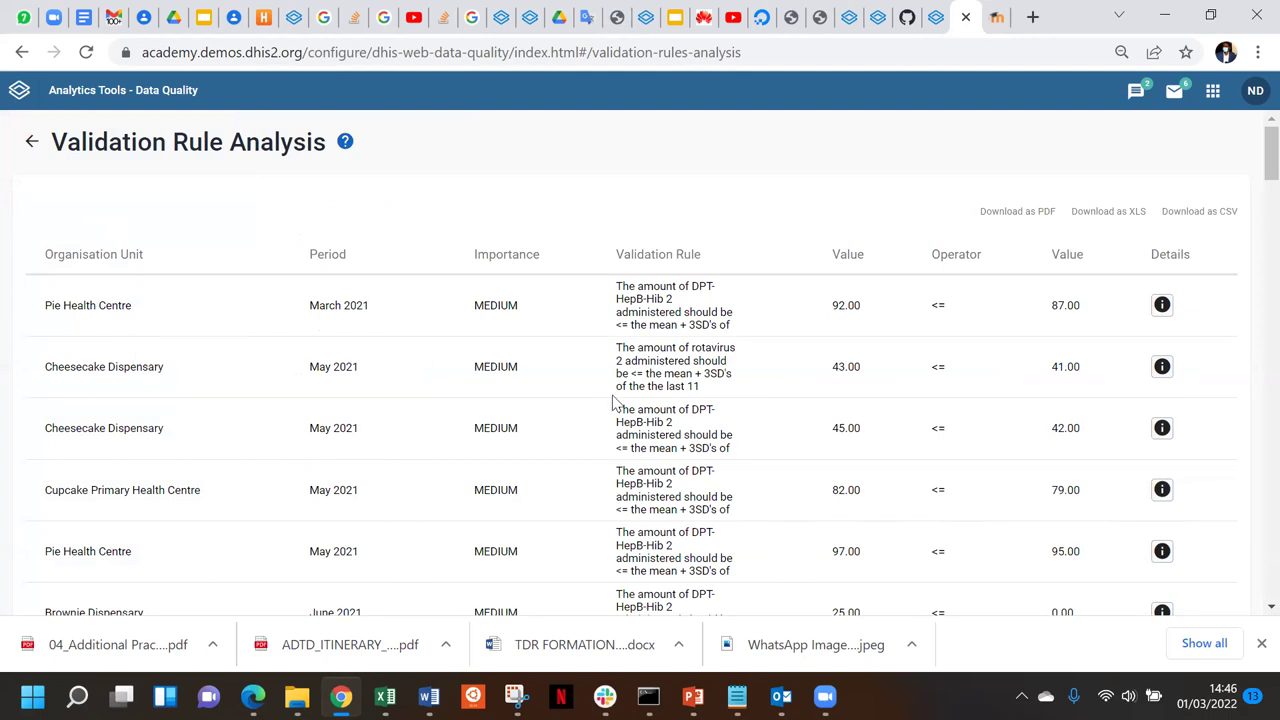
pyautogui.scroll(-8, 614, 401)
pyautogui.scroll(-13, 614, 401)
pyautogui.scroll(9, 614, 401)
pyautogui.scroll(12, 614, 401)
# Search the apps for "u" and switch to the Users app
pyautogui.click(1255, 92)
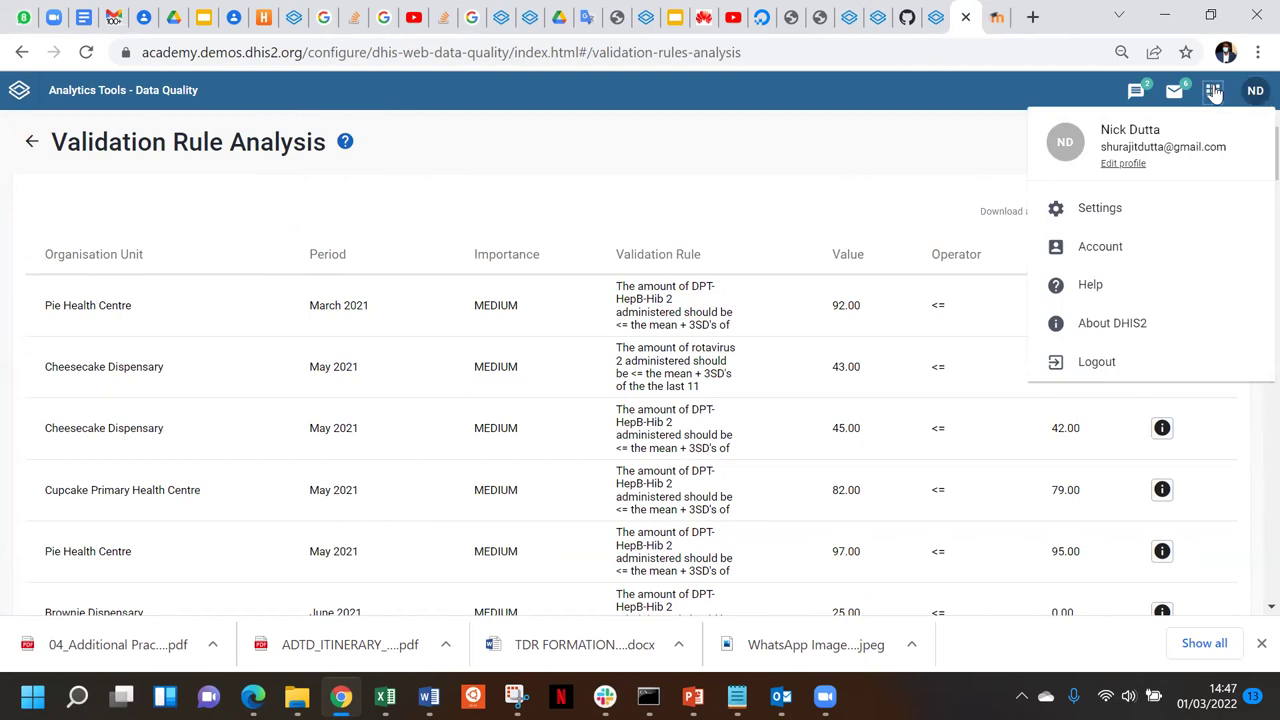
pyautogui.click(1213, 91)
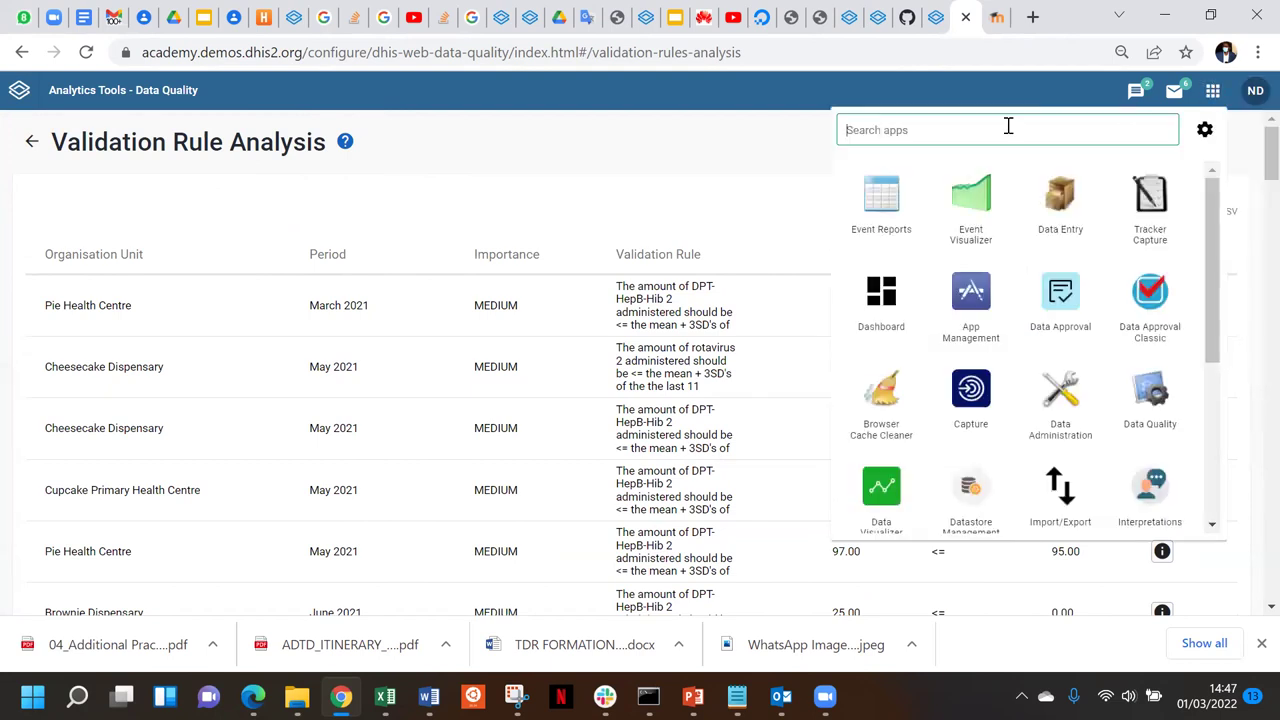
pyautogui.write('ut')
pyautogui.press('BackSpace')
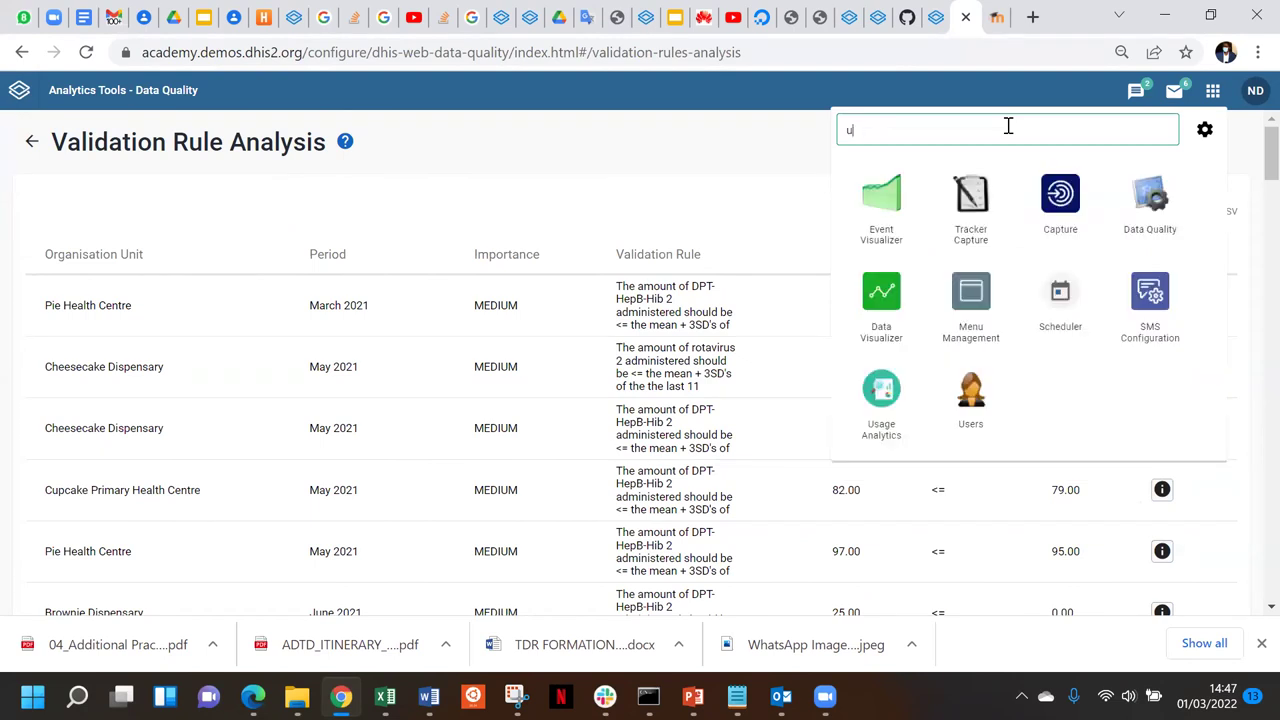
pyautogui.click(968, 400)
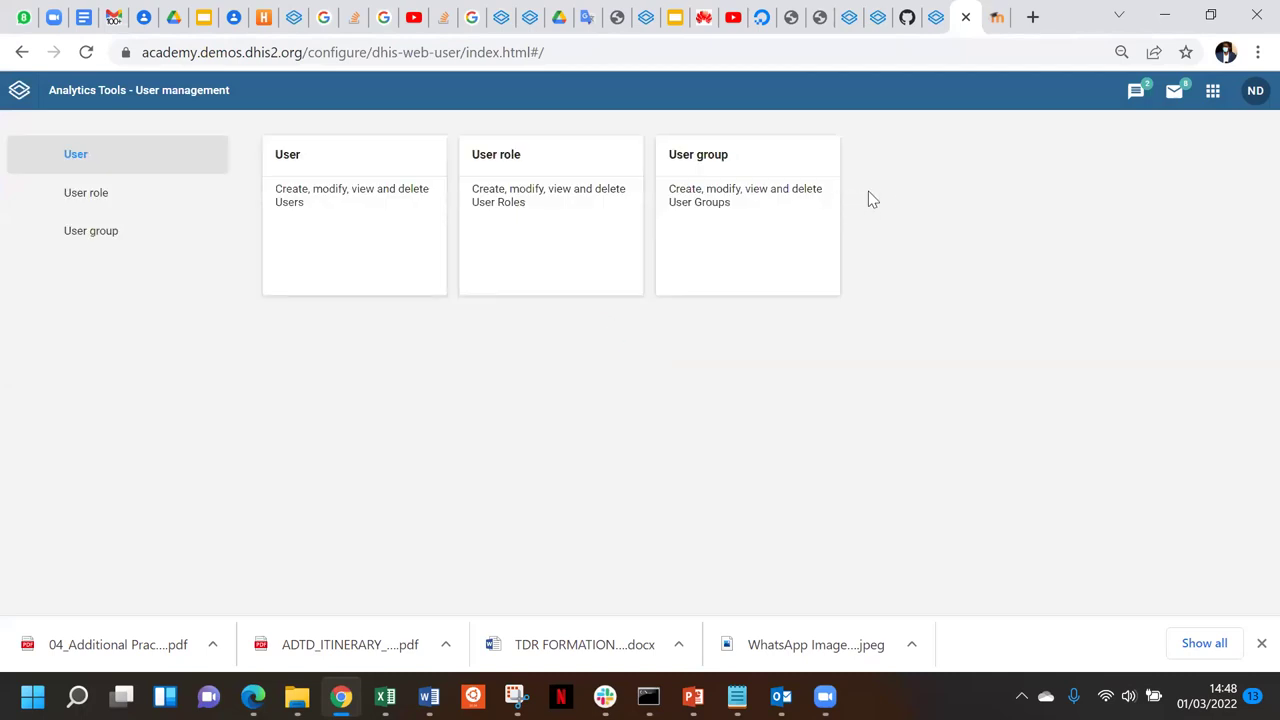
# Find the System Settings app through the app search and switch to it
pyautogui.click(1212, 92)
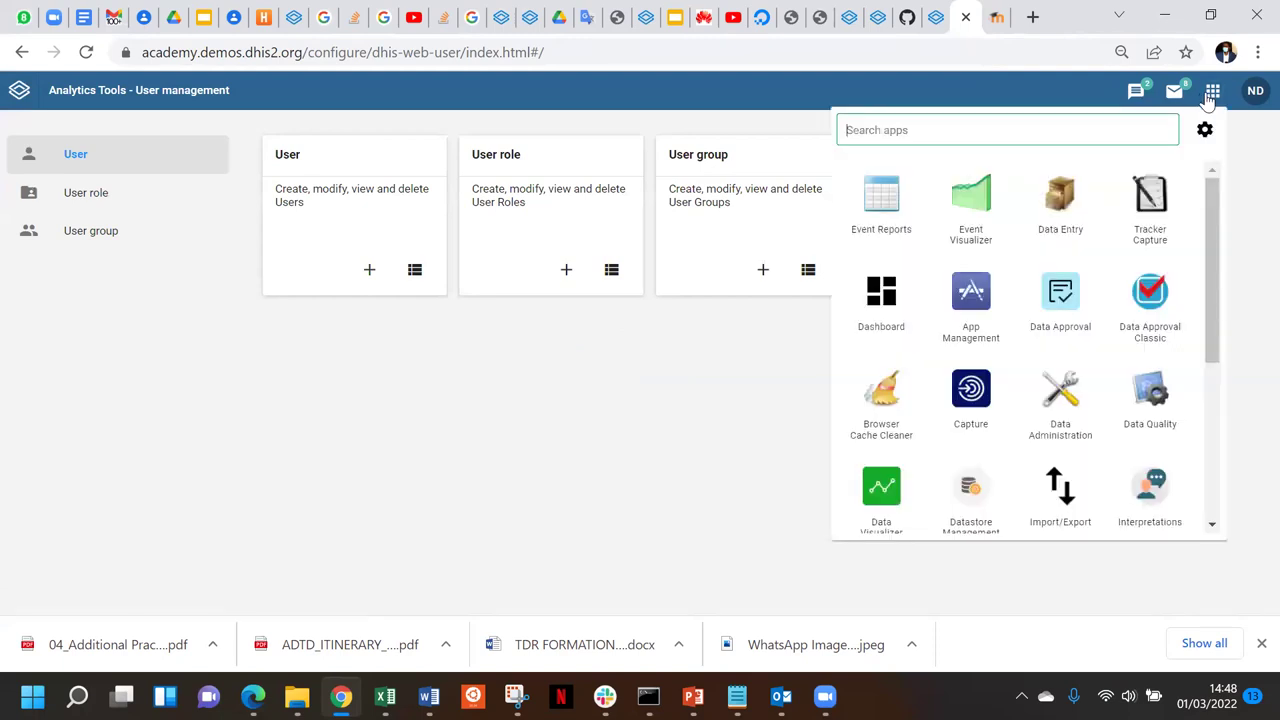
pyautogui.write('sett')
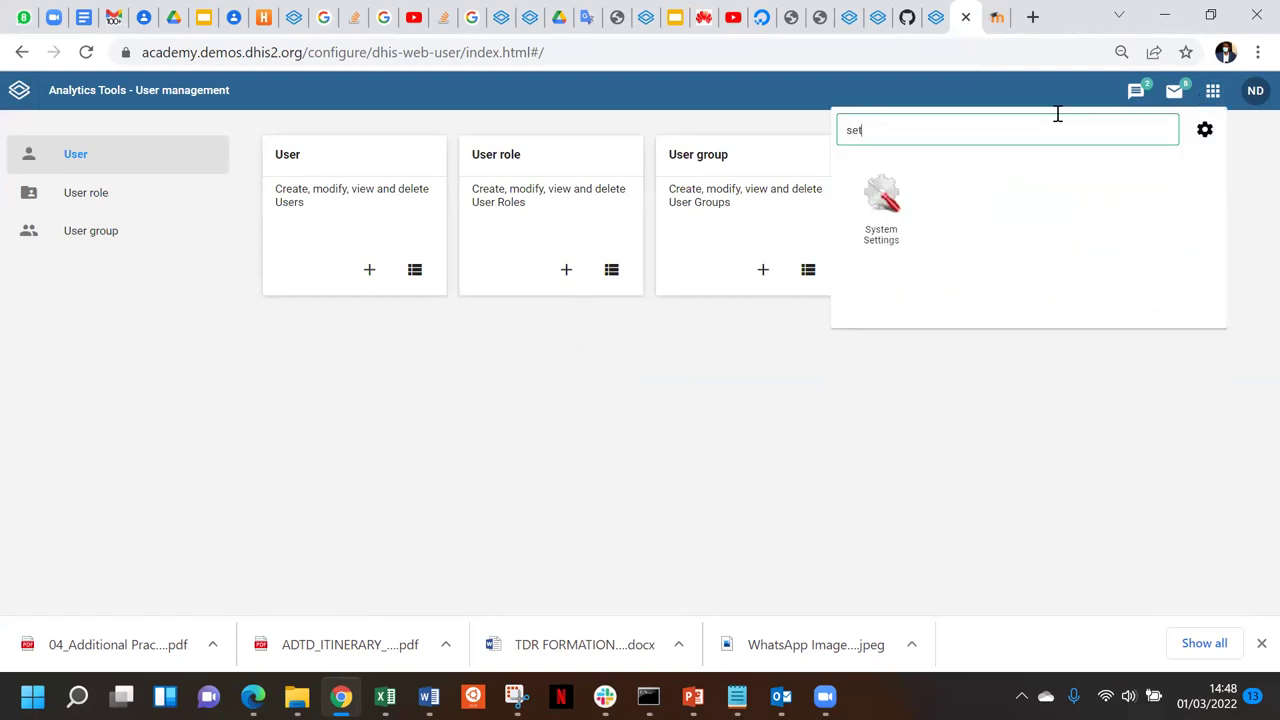
pyautogui.click(893, 190)
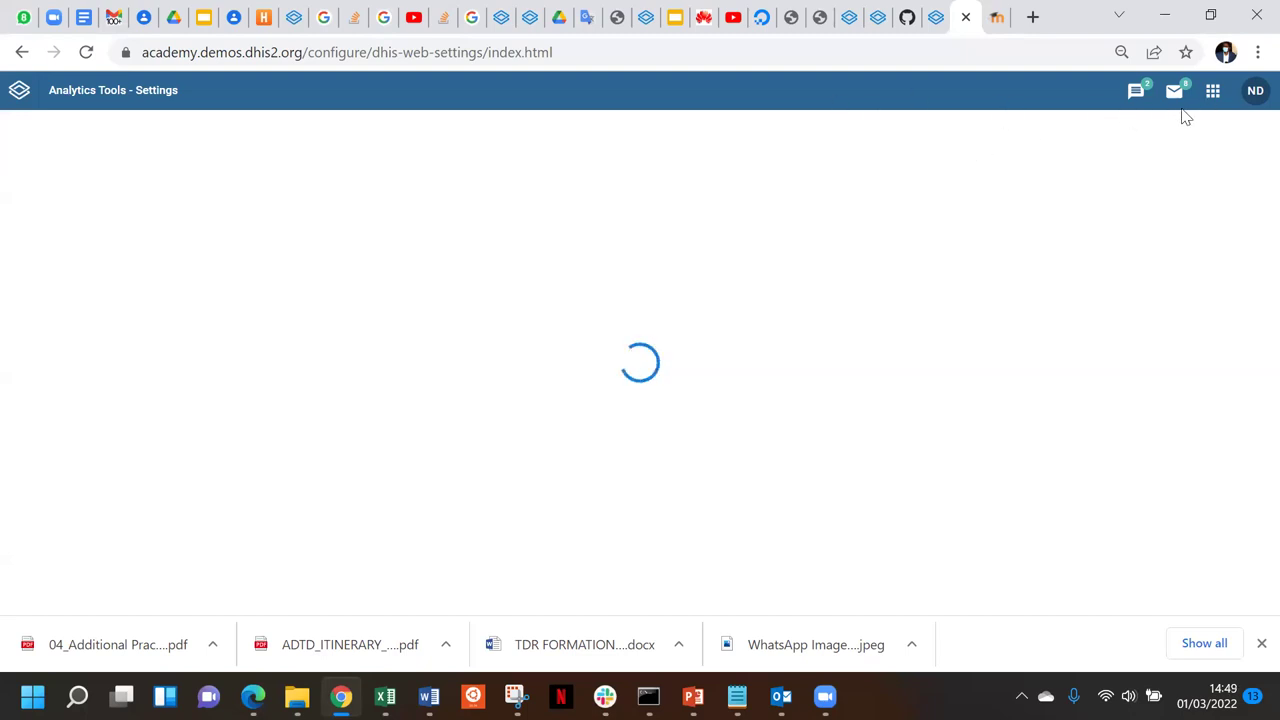
pyautogui.click(1212, 92)
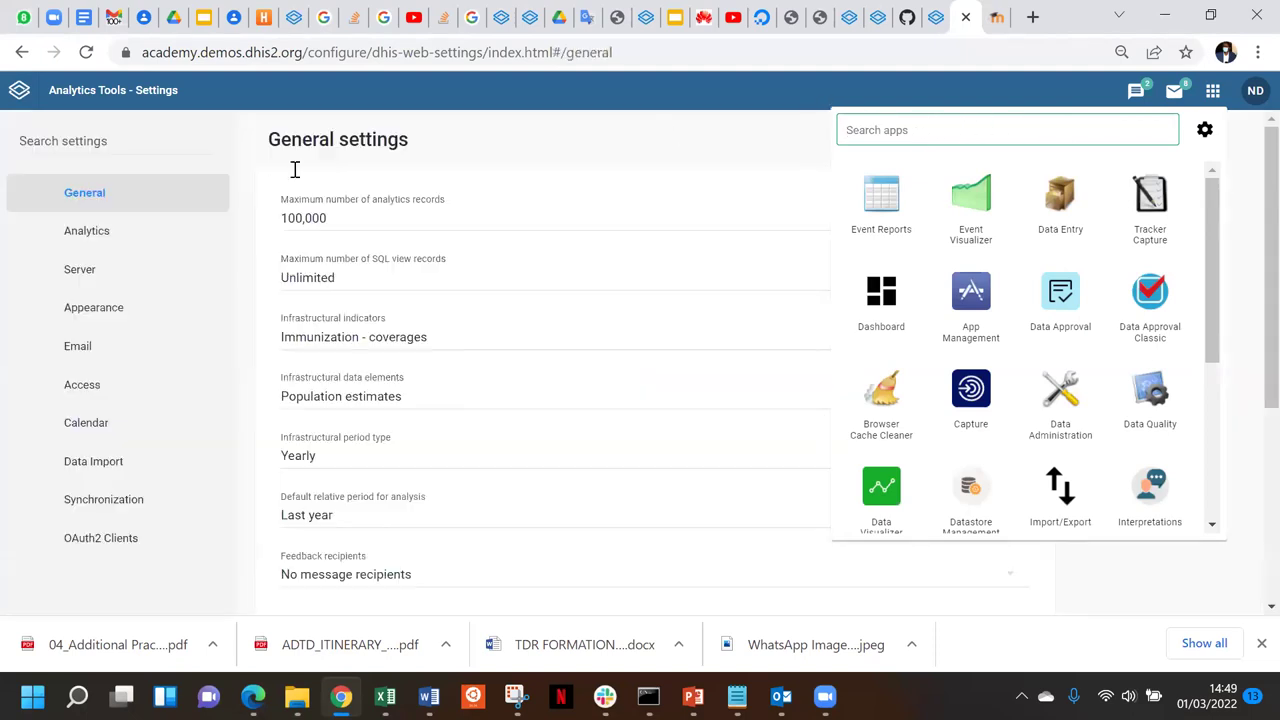
pyautogui.click(630, 96)
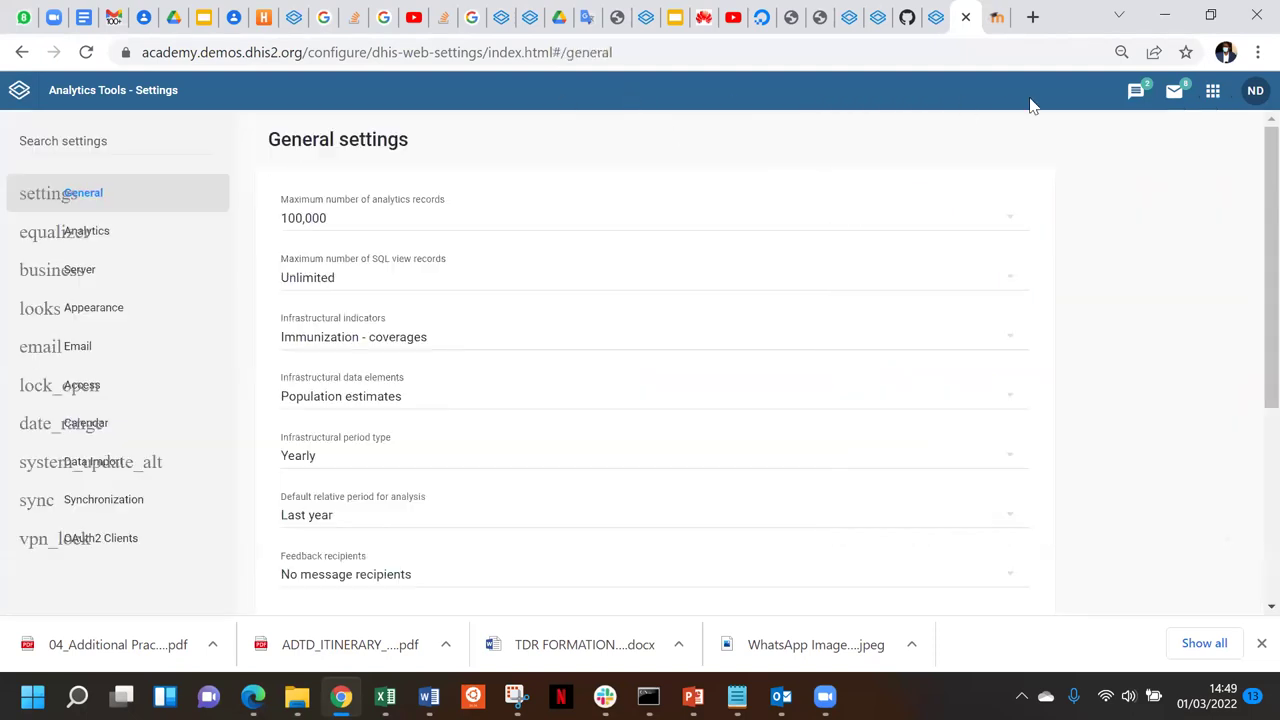
pyautogui.click(1212, 91)
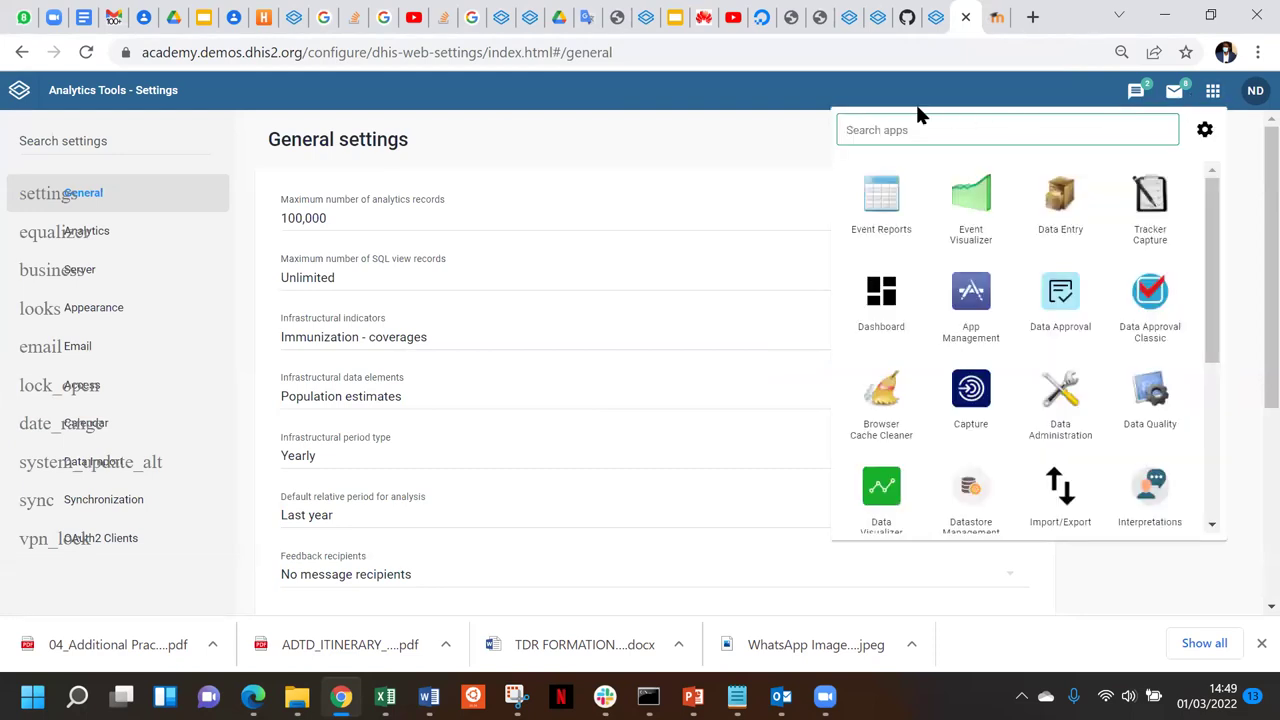
pyautogui.click(570, 100)
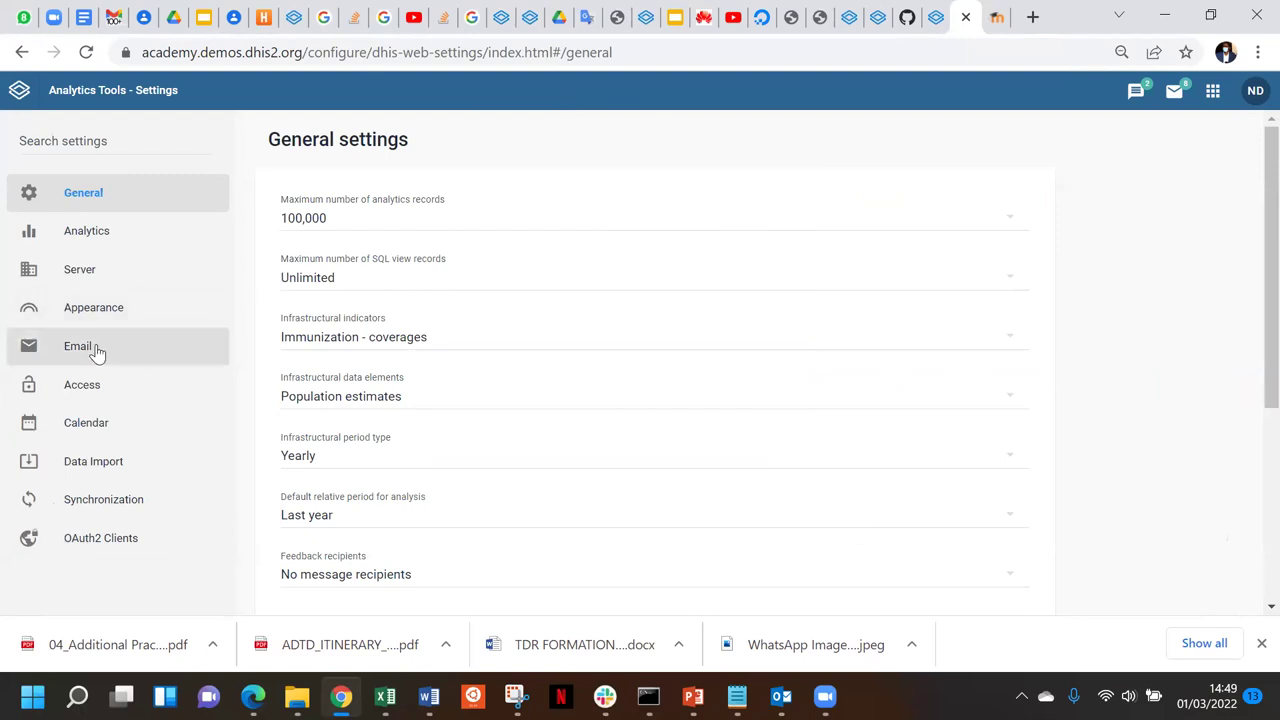
# Look through the Email, General and Appearance settings of the system for message notification options
pyautogui.click(96, 350)
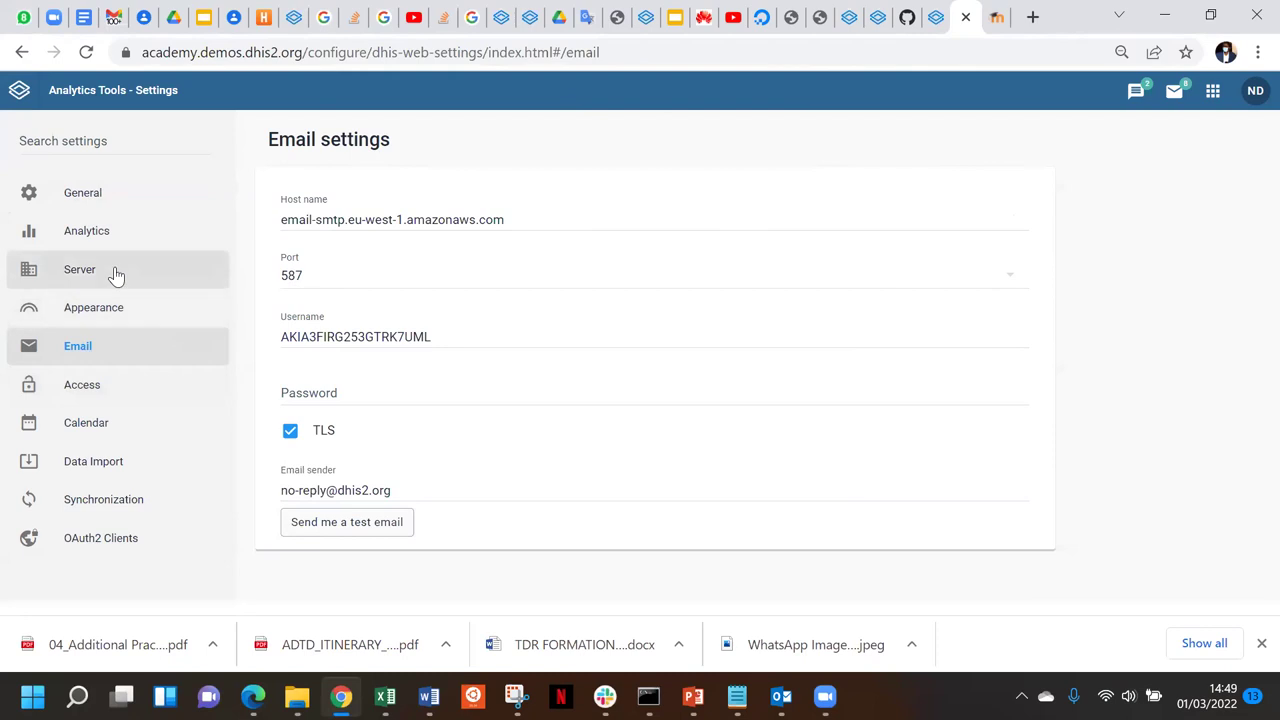
pyautogui.click(105, 204)
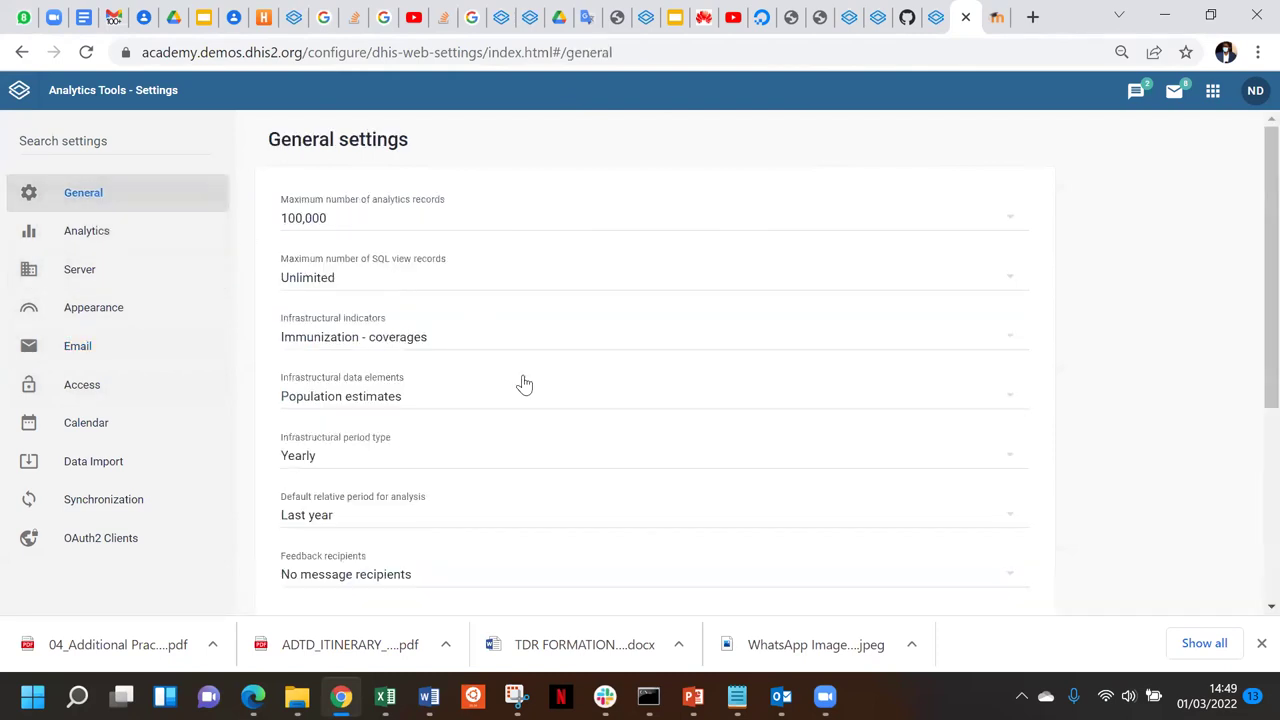
pyautogui.scroll(-2, 522, 384)
pyautogui.scroll(-2, 524, 383)
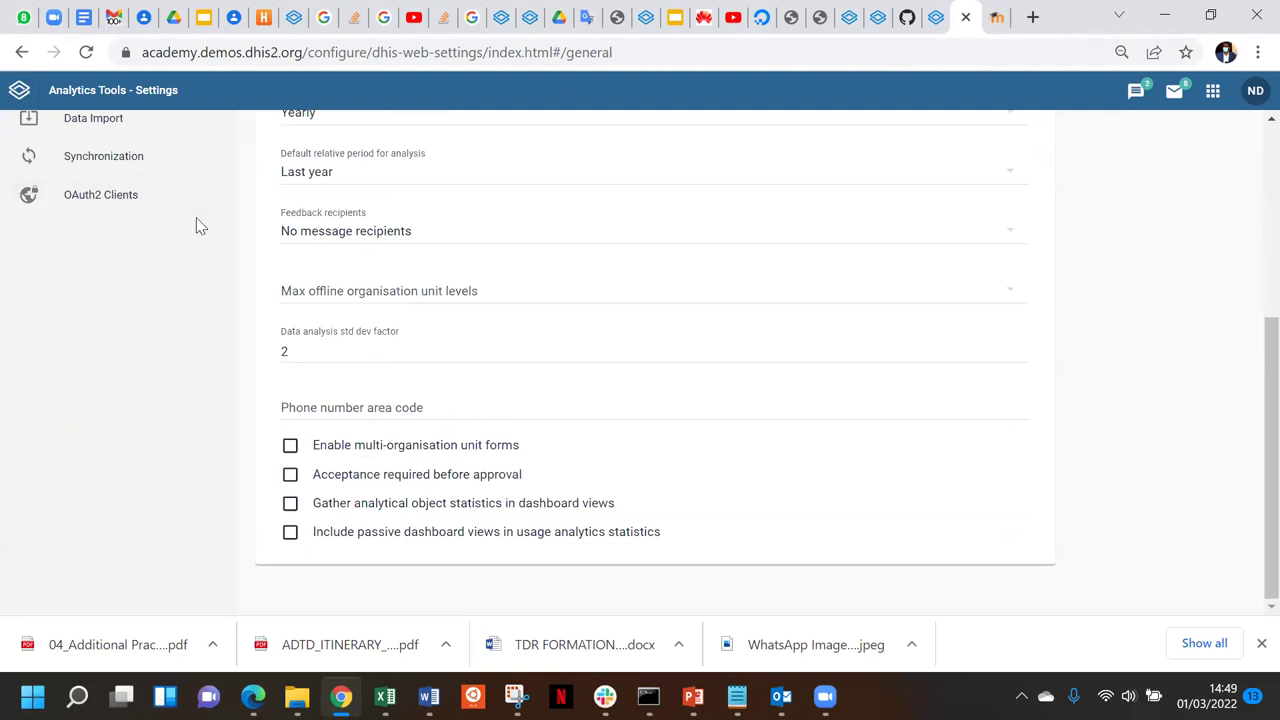
pyautogui.scroll(2, 197, 226)
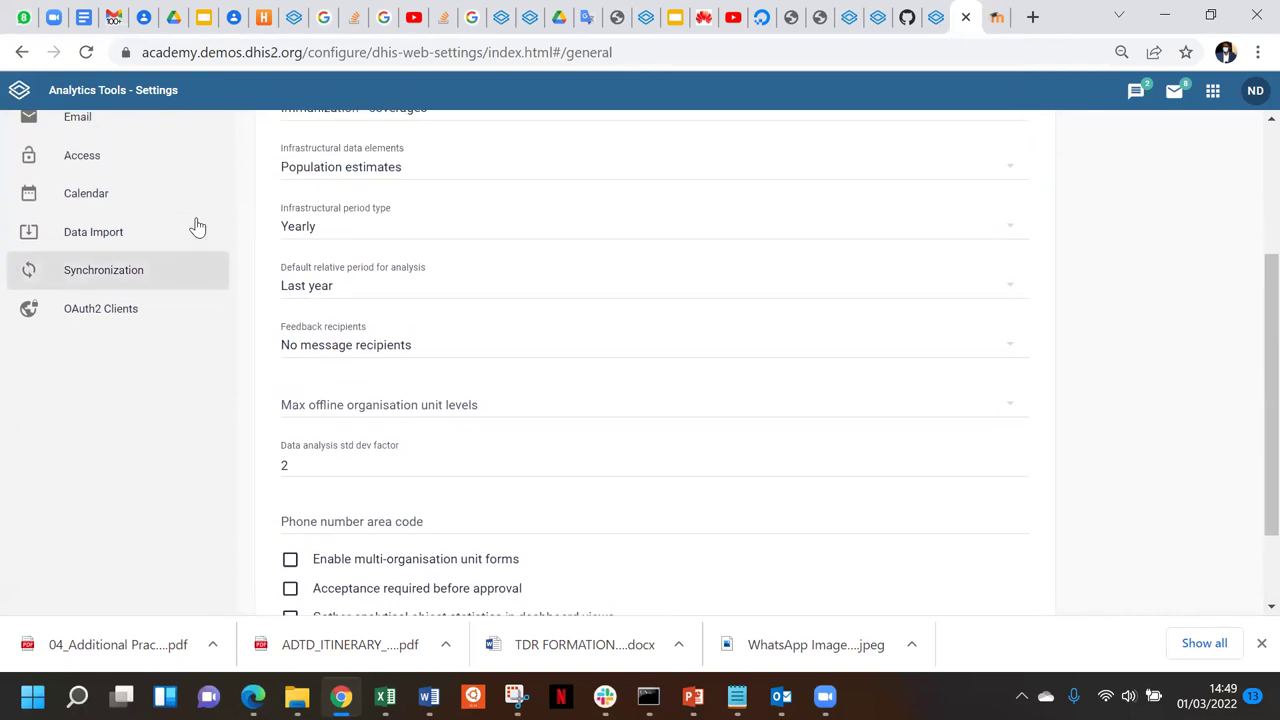
pyautogui.scroll(1, 197, 226)
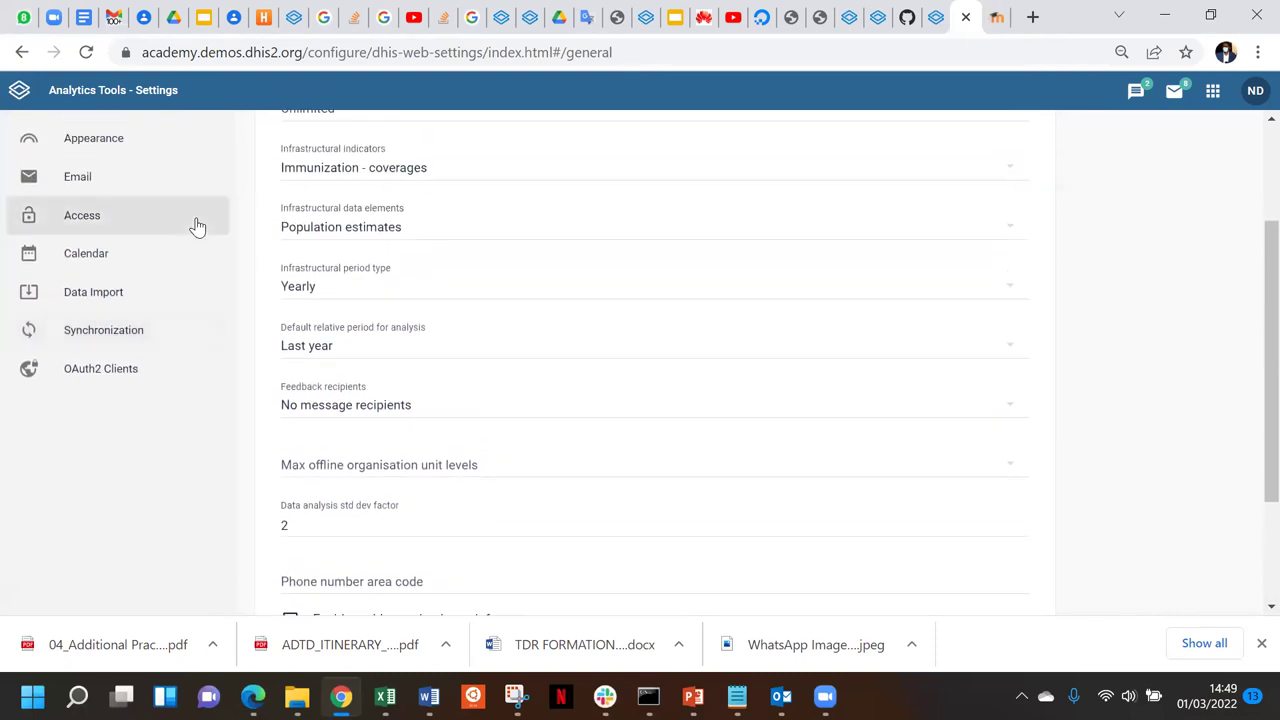
pyautogui.scroll(3, 195, 226)
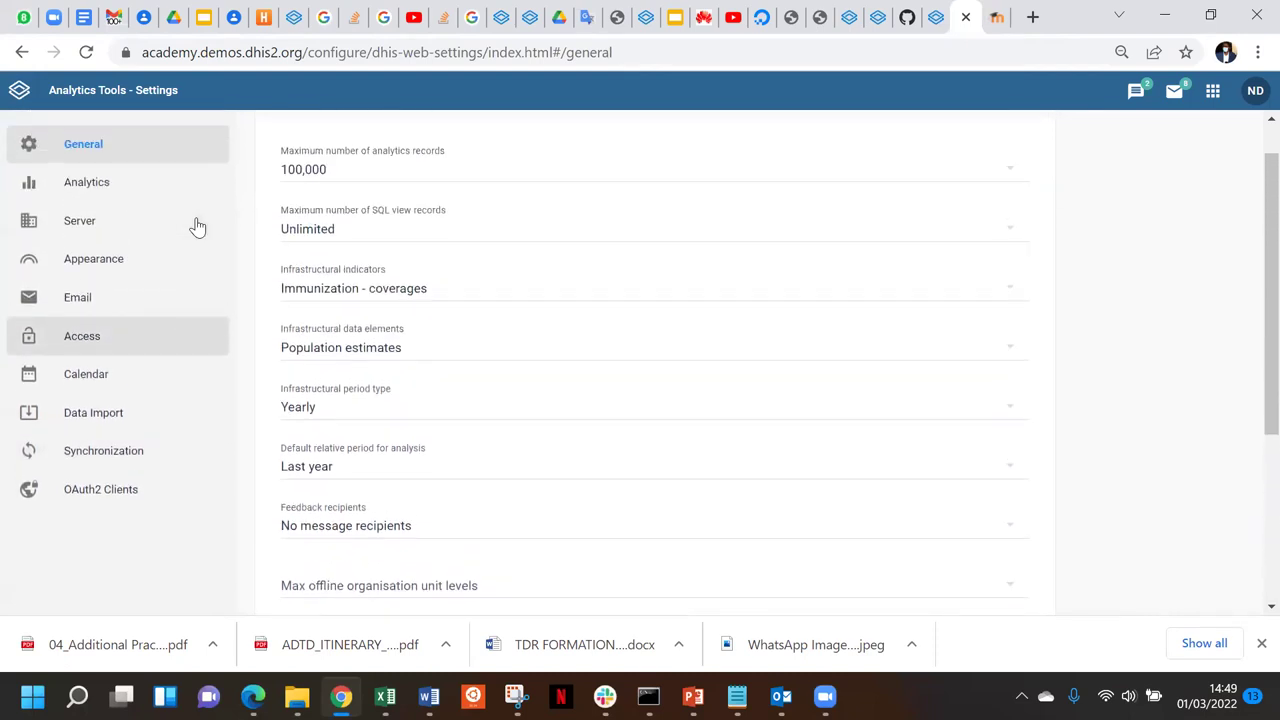
pyautogui.click(127, 251)
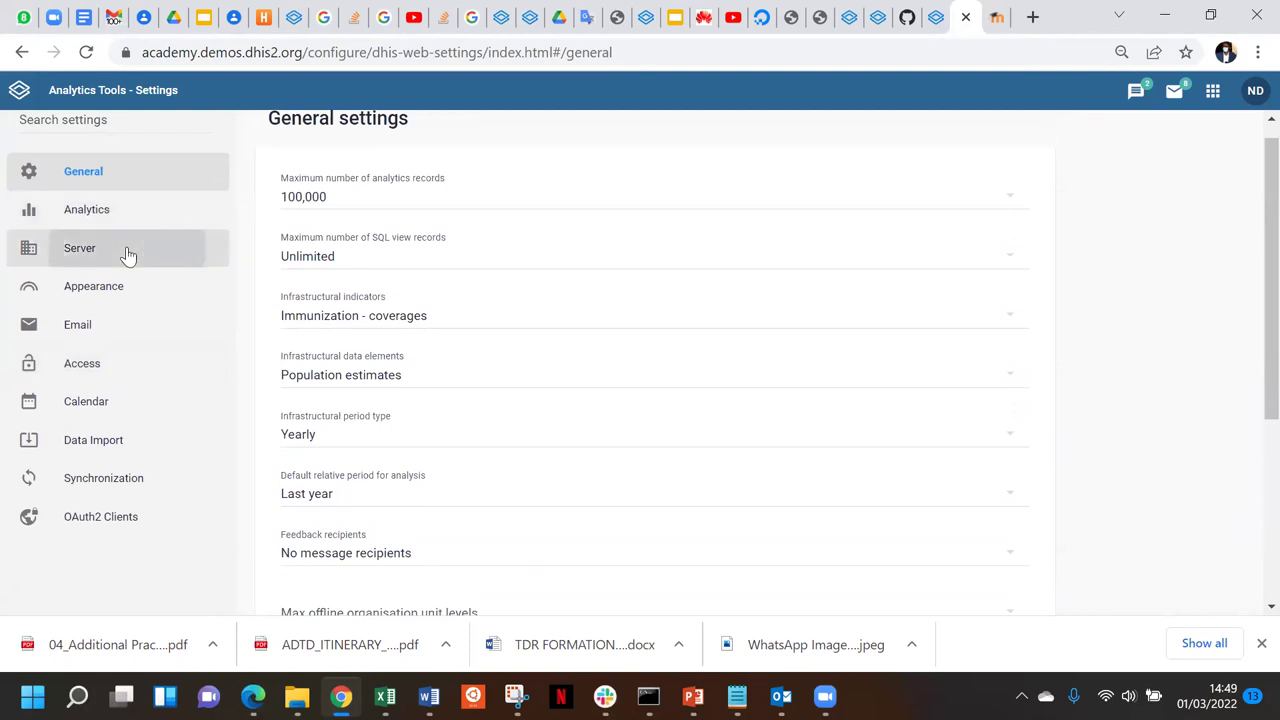
pyautogui.click(98, 316)
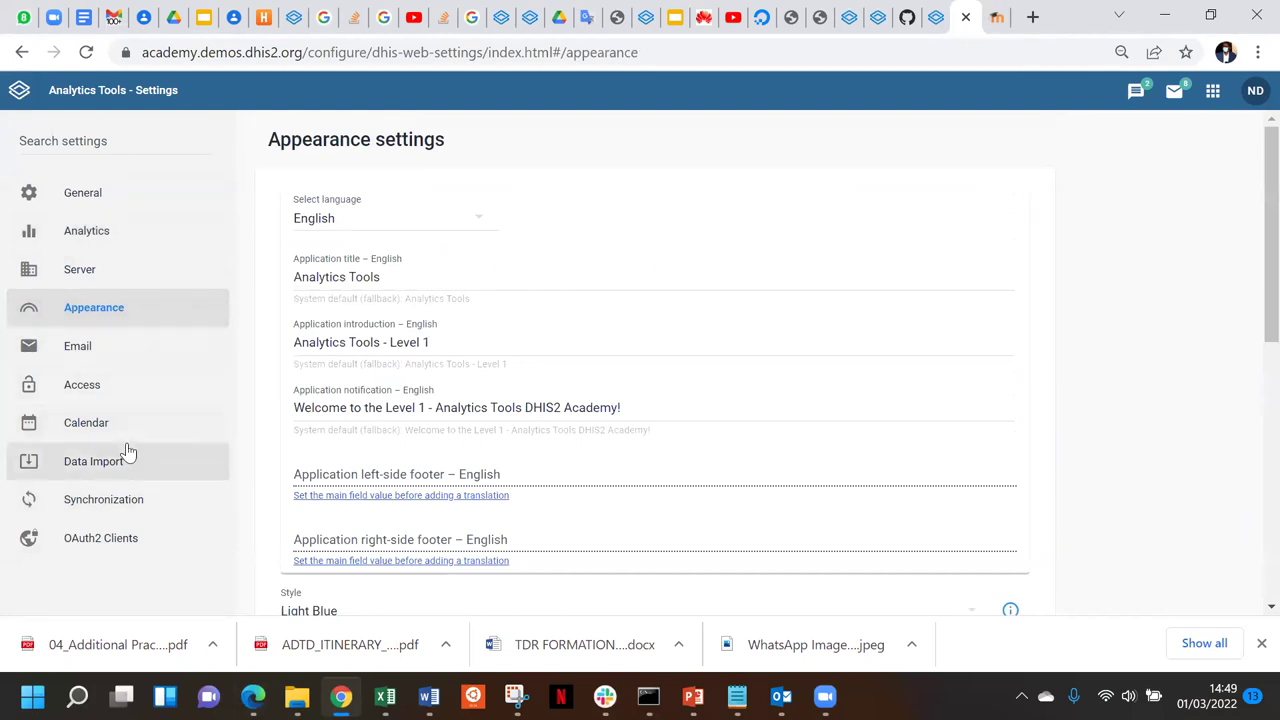
pyautogui.click(77, 190)
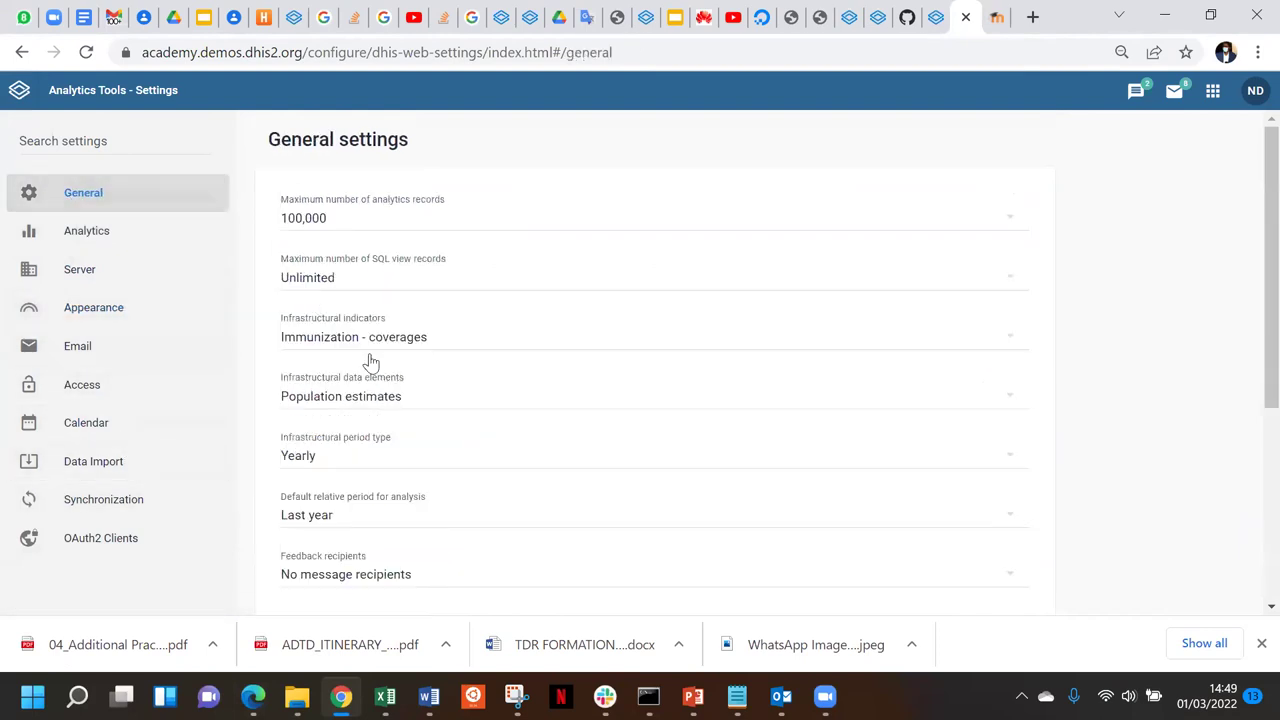
pyautogui.scroll(-4, 378, 382)
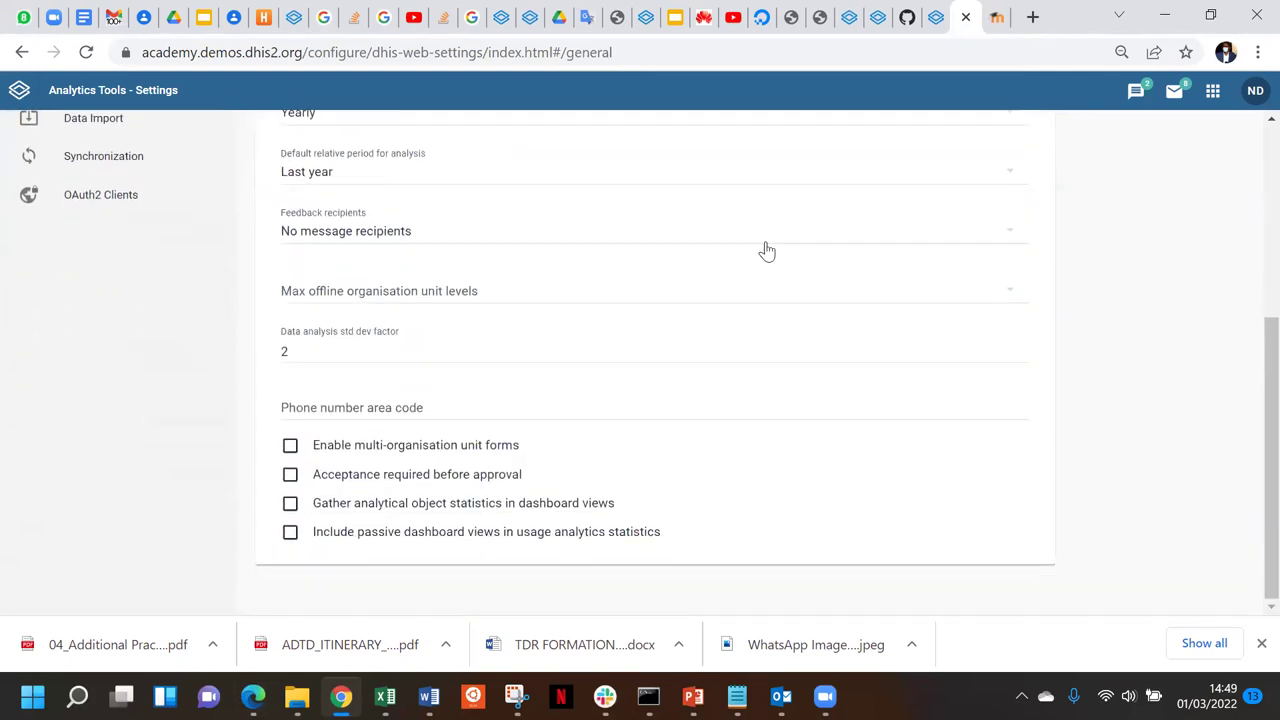
# Open the personal user settings and examine the message email and SMS notification options
pyautogui.click(1254, 96)
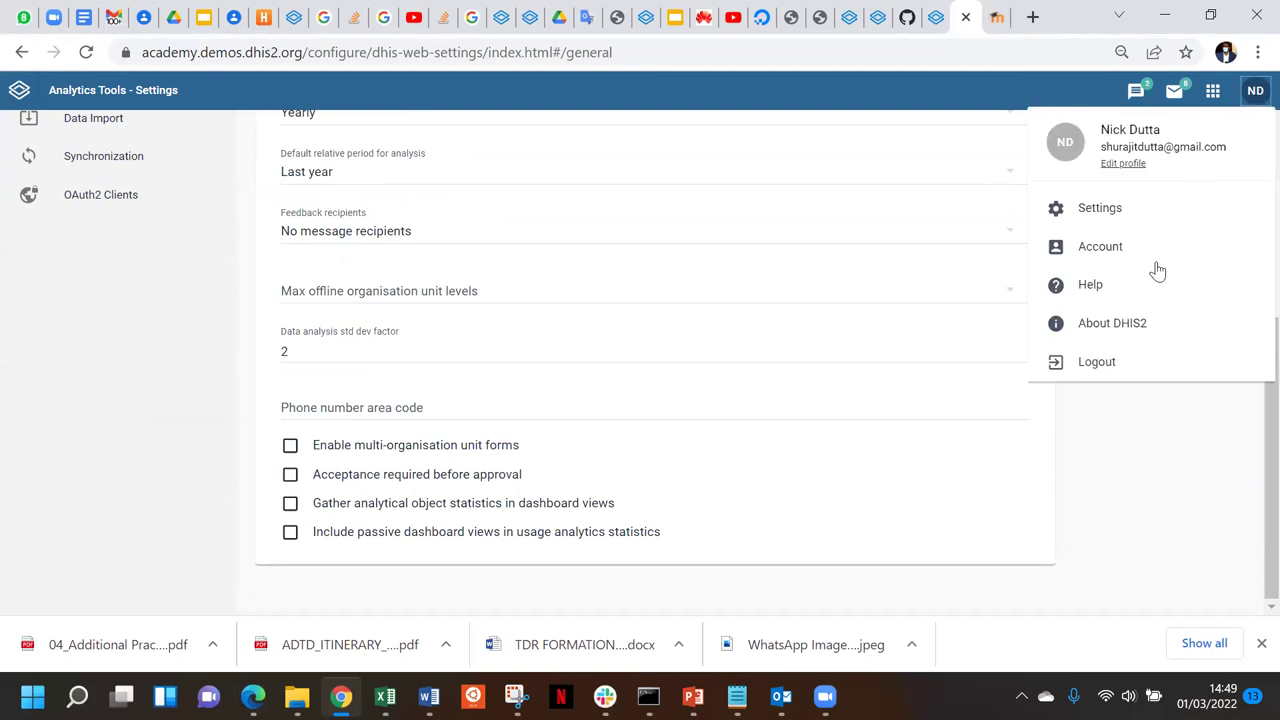
pyautogui.click(1110, 217)
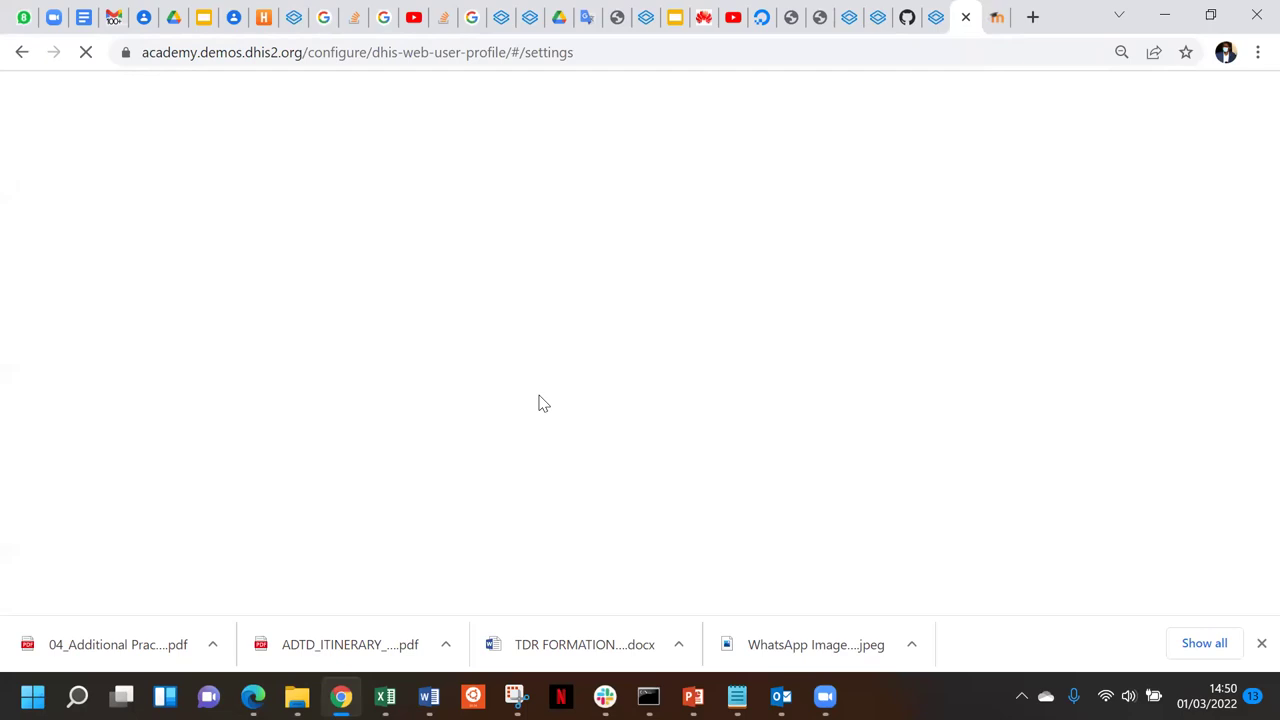
pyautogui.click(346, 53)
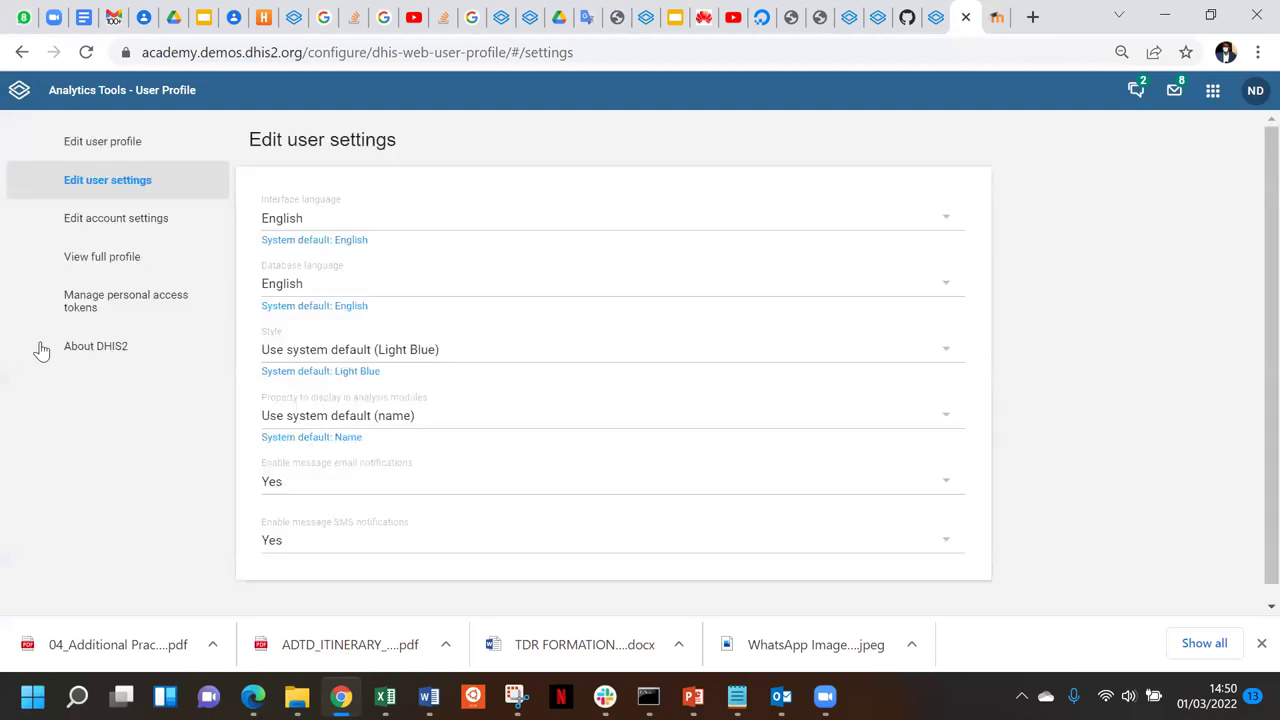
pyautogui.scroll(-1, 93, 528)
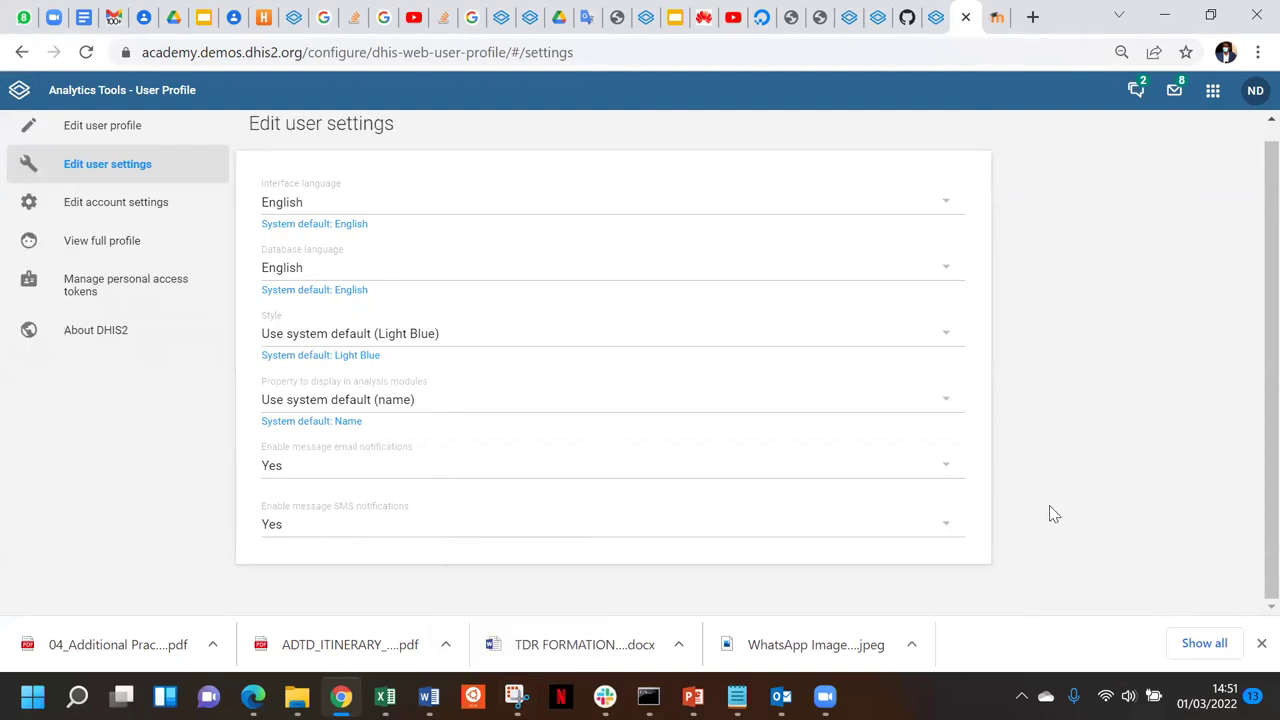
pyautogui.hotkey('ctrl', '+')
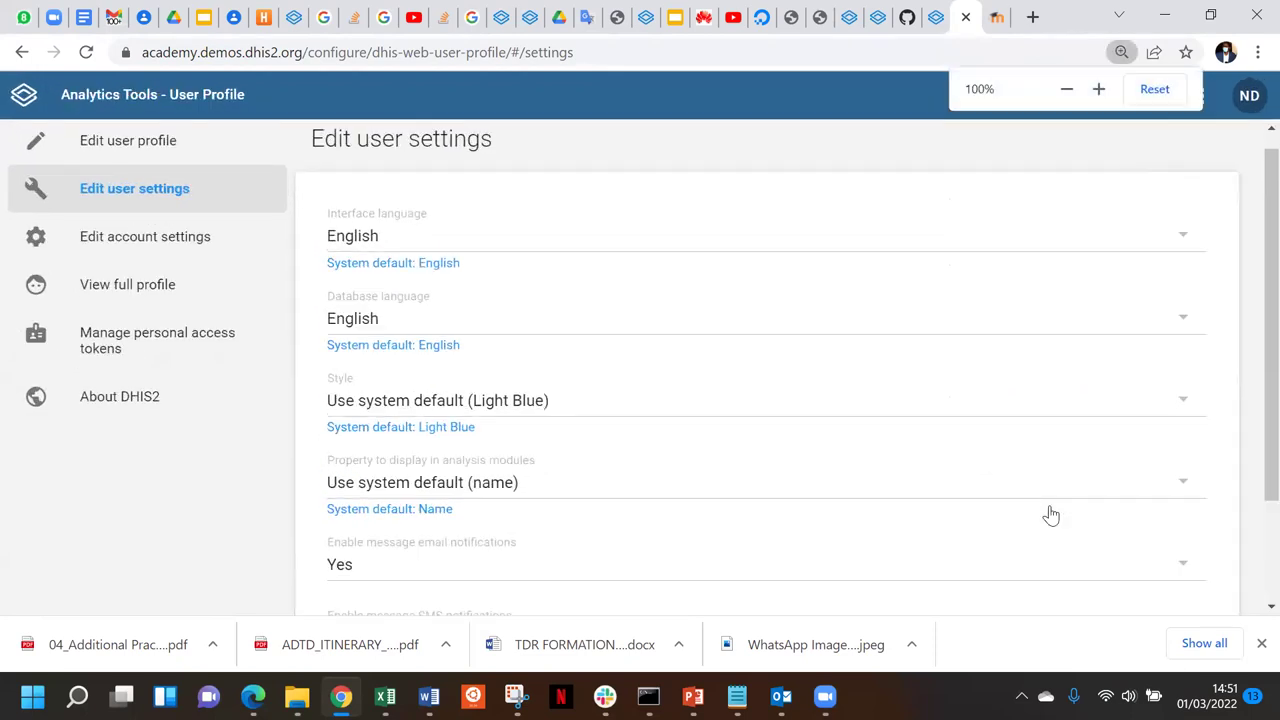